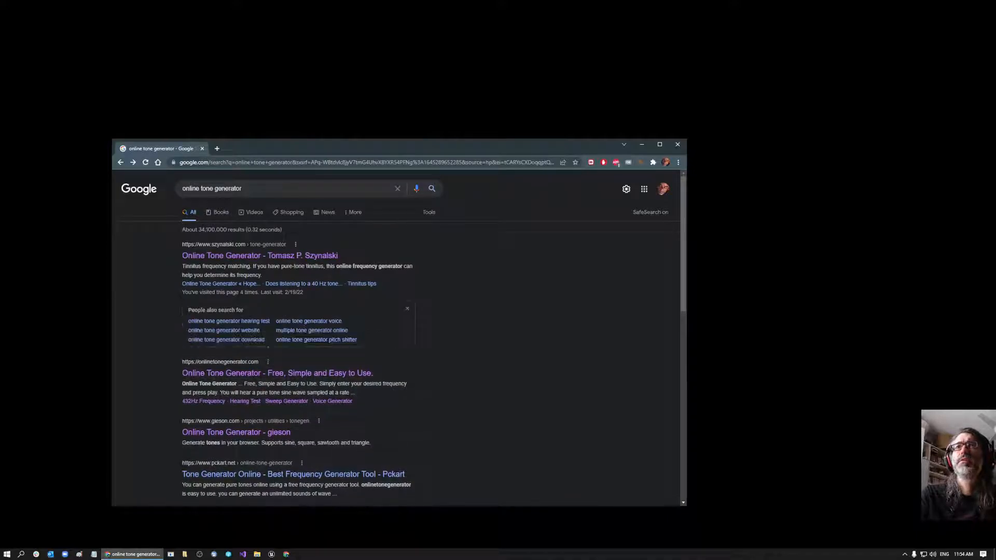
Open the szynalski.com Online Tone Generator result in two new tabs and split one off into its own window.
middle_click(237, 257)
middle_click(237, 259)
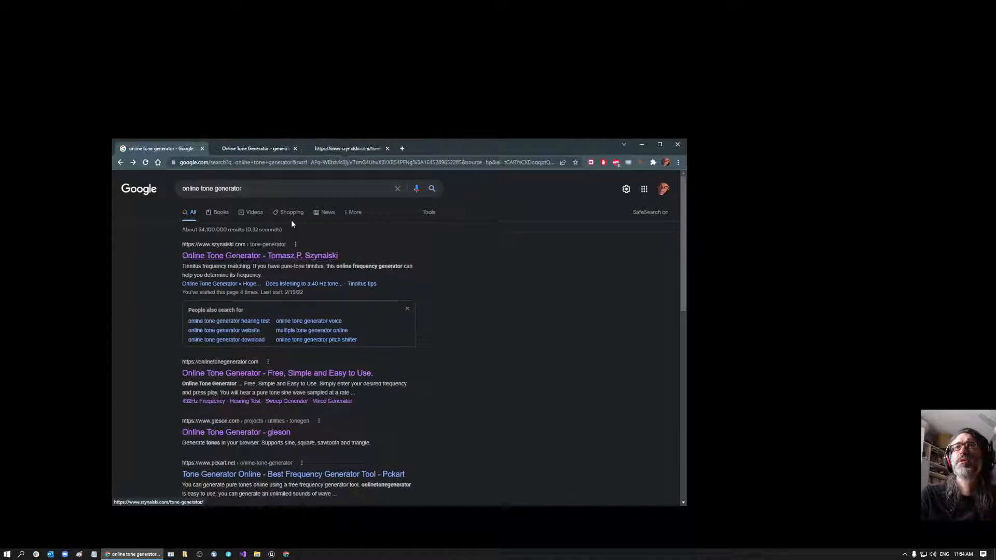
drag(325, 149, 316, 210)
Shrink the two Online Tone Generator windows and arrange them side by side with their frequency controls in view.
drag(839, 261, 633, 262)
drag(506, 199, 504, 308)
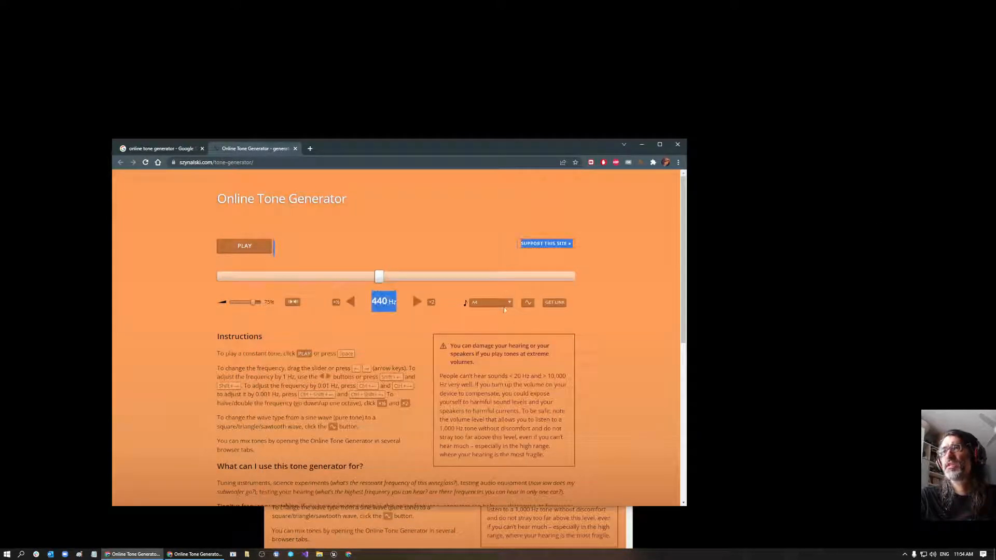
drag(686, 267, 433, 267)
drag(276, 507, 276, 294)
drag(451, 206, 654, 97)
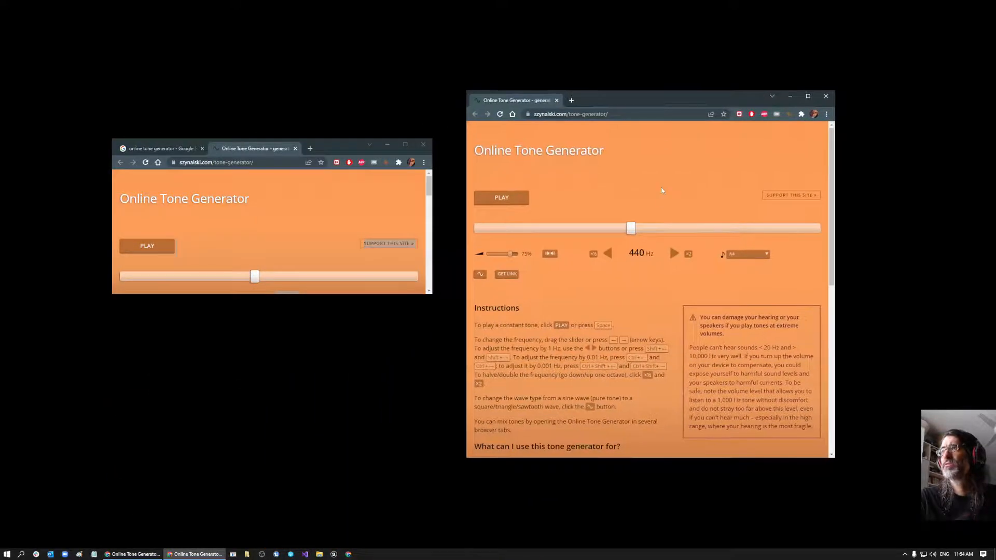
drag(587, 459, 587, 279)
drag(385, 294, 381, 323)
Set the first tone generator to 100 Hz, then play and stop its tone.
drag(259, 280, 198, 282)
click(146, 253)
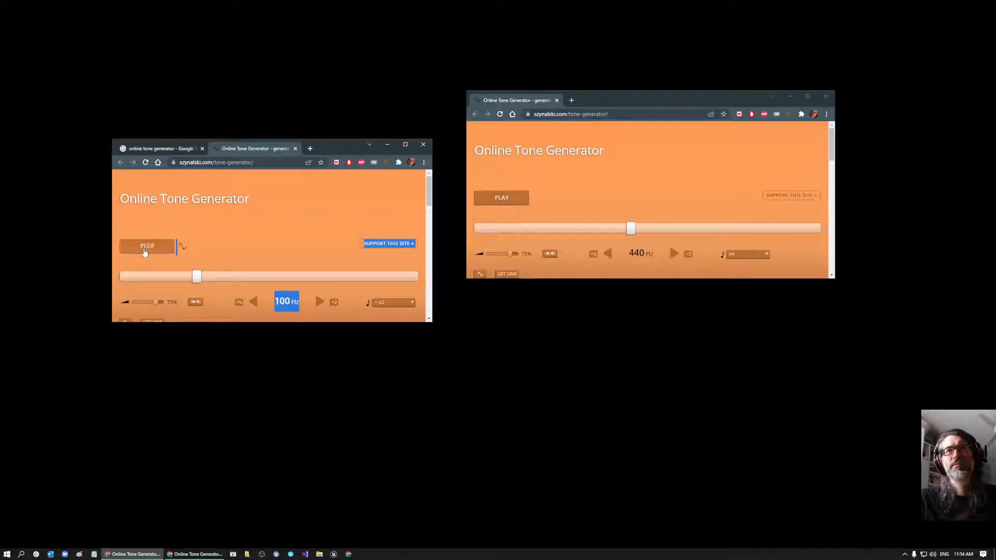
click(145, 249)
Set the second tone generator to about 199 Hz and play it in turn with the 100 Hz tone.
drag(632, 231, 595, 231)
click(516, 200)
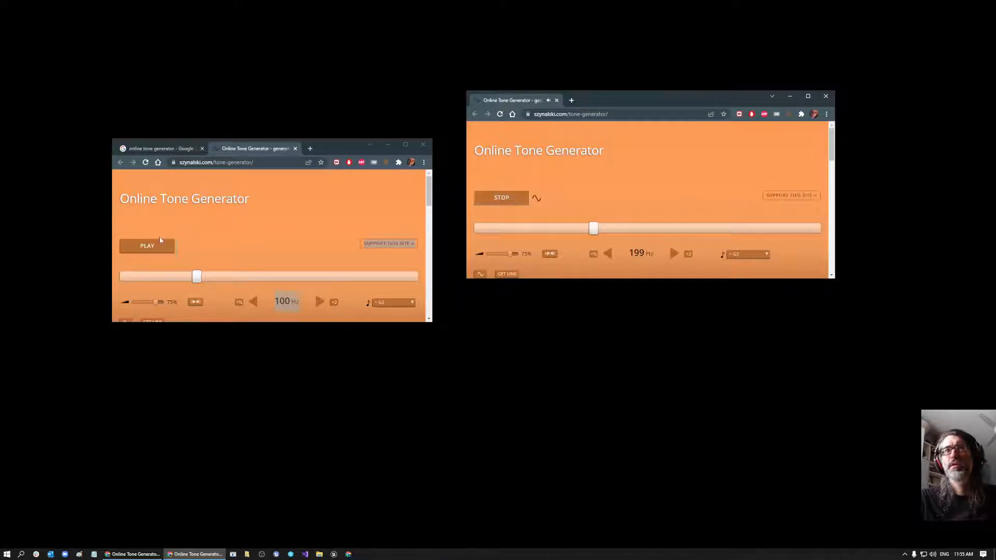
click(492, 206)
click(151, 252)
click(155, 248)
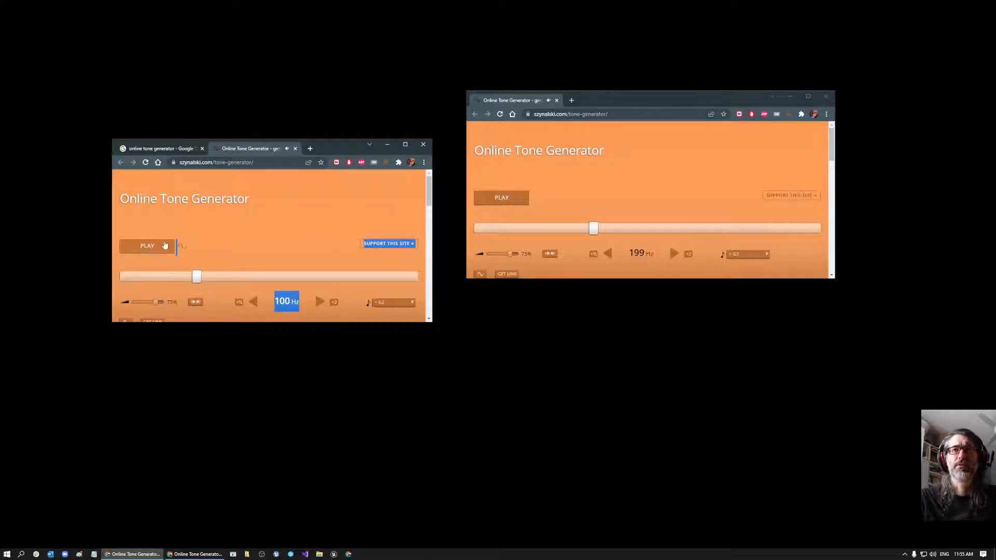
click(525, 206)
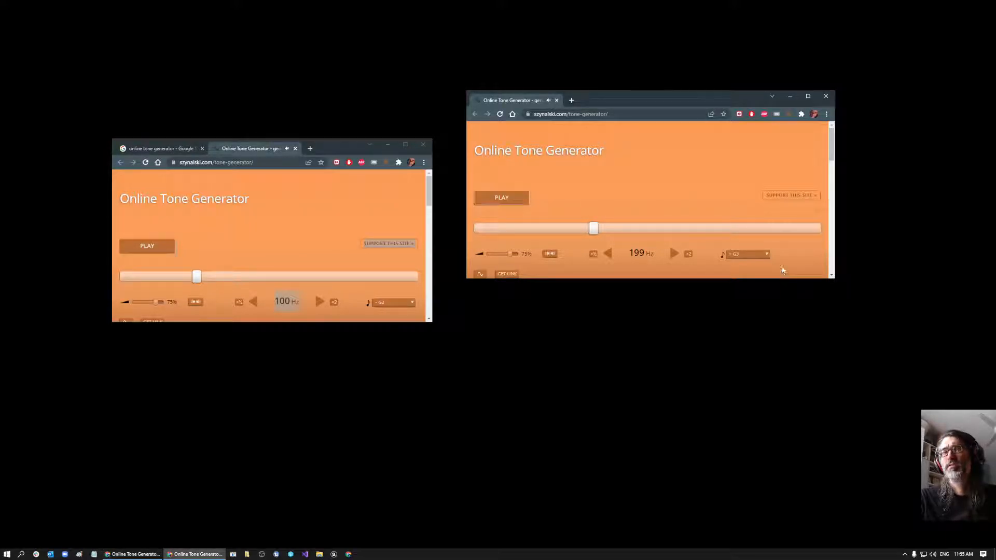
Move the 100 Hz generator's window slightly, set the second generator to about 297 Hz and play both tones in turn.
drag(343, 147, 327, 121)
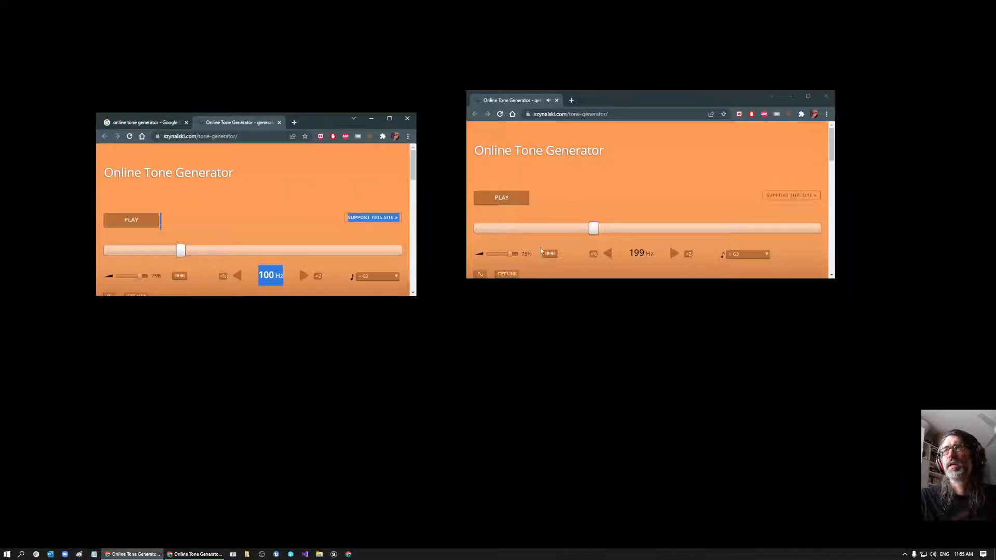
drag(598, 237, 614, 234)
click(499, 202)
click(500, 201)
click(133, 230)
click(133, 231)
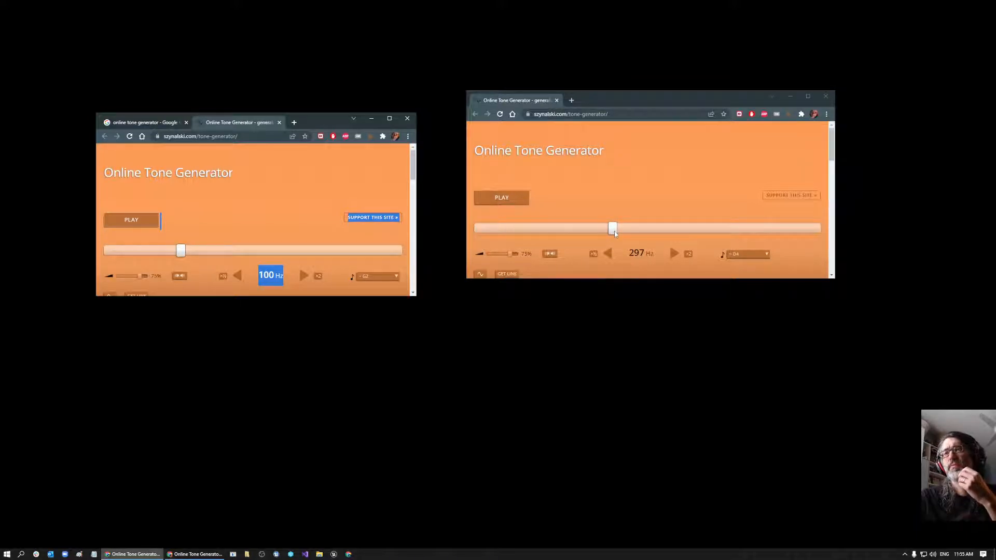
Raise the second generator to about 401 Hz and play it in turn with the 100 Hz tone.
drag(614, 234, 615, 234)
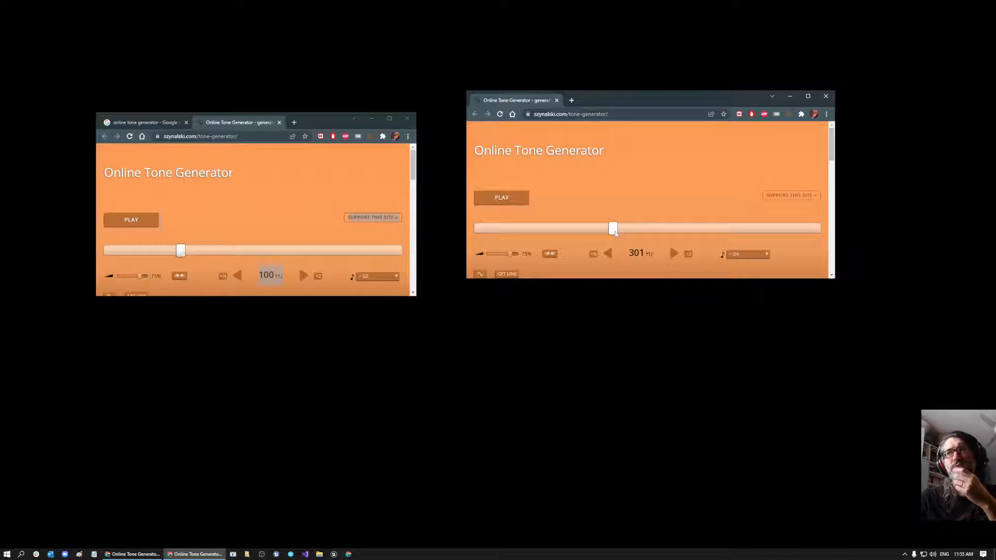
mouse_move(615, 233)
mouse_down()
mouse_move(592, 233)
mouse_move(636, 230)
mouse_move(626, 230)
mouse_up()
click(500, 201)
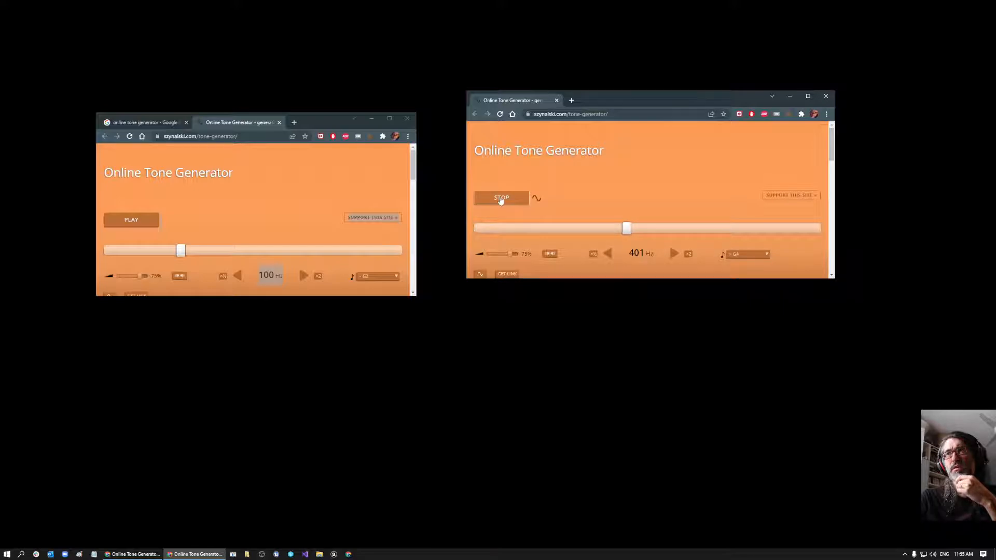
click(128, 222)
click(134, 224)
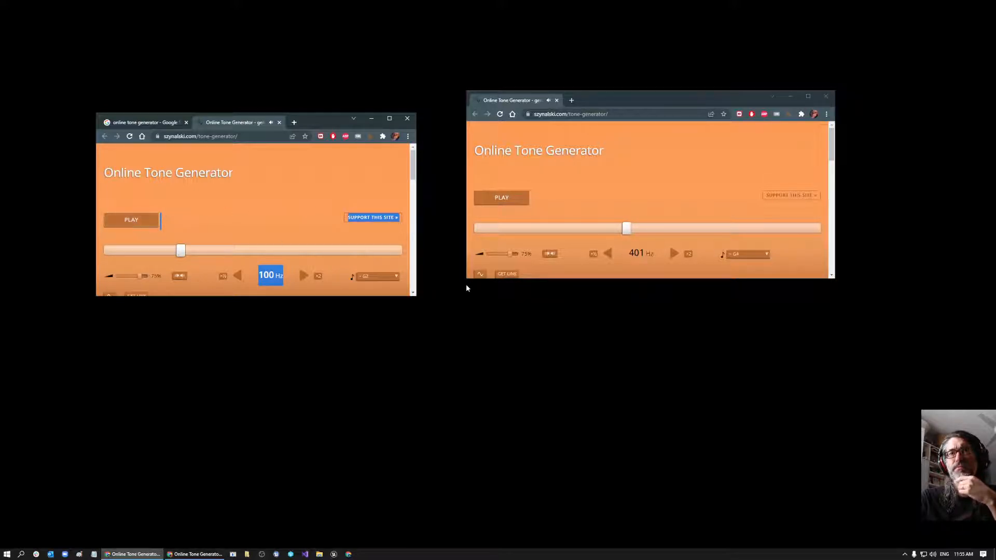
Lower the second generator to about 301 Hz and compare it by ear with the 100 Hz tone.
drag(627, 230, 614, 230)
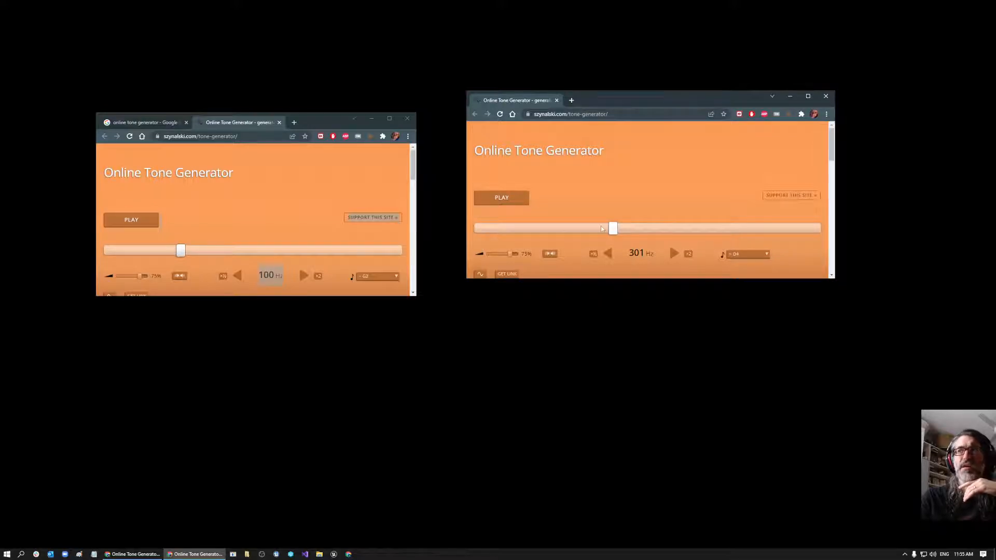
click(497, 201)
click(497, 203)
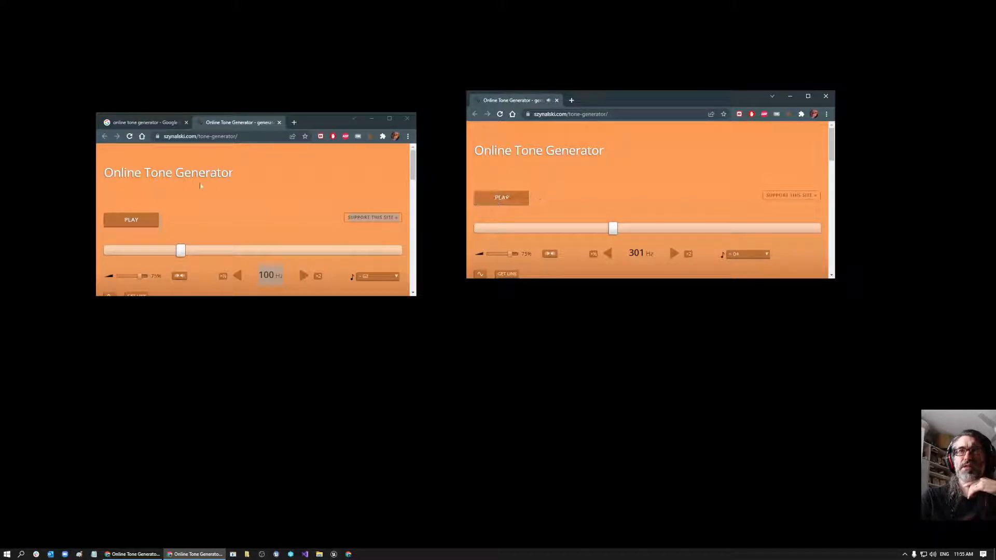
click(128, 224)
click(134, 224)
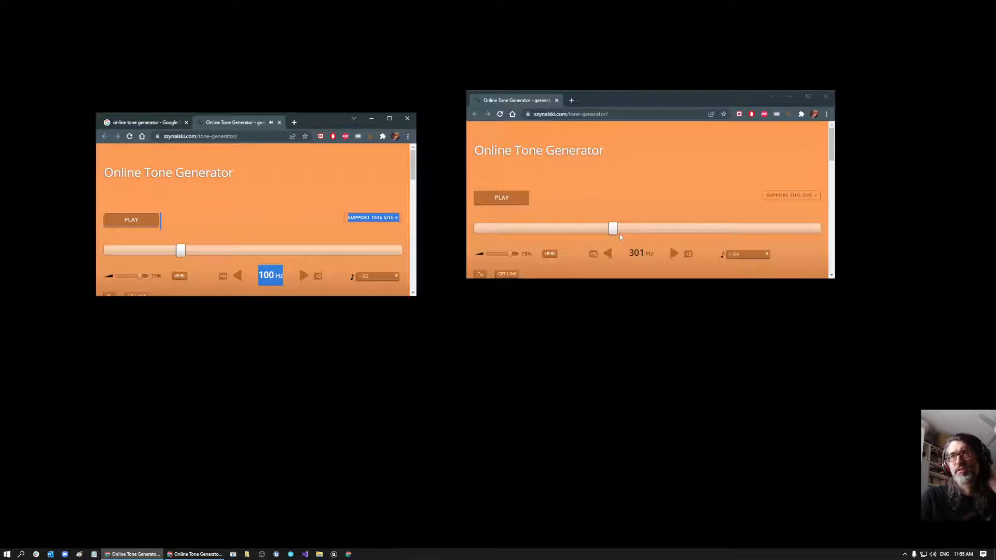
Compare an 800 Hz tone in the second generator with the 100 Hz tone, and raise the second frequency to about 909 Hz.
drag(619, 235, 662, 229)
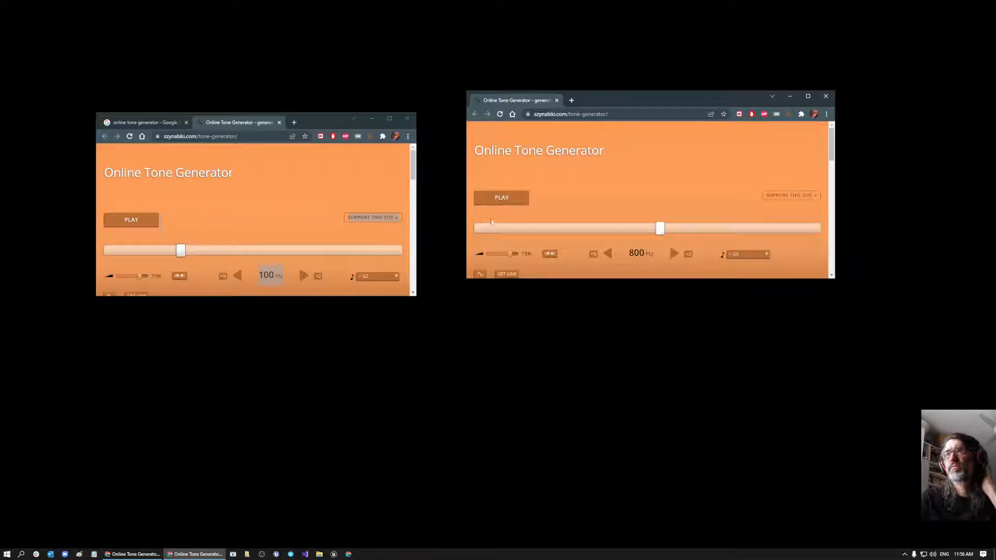
click(498, 200)
click(138, 223)
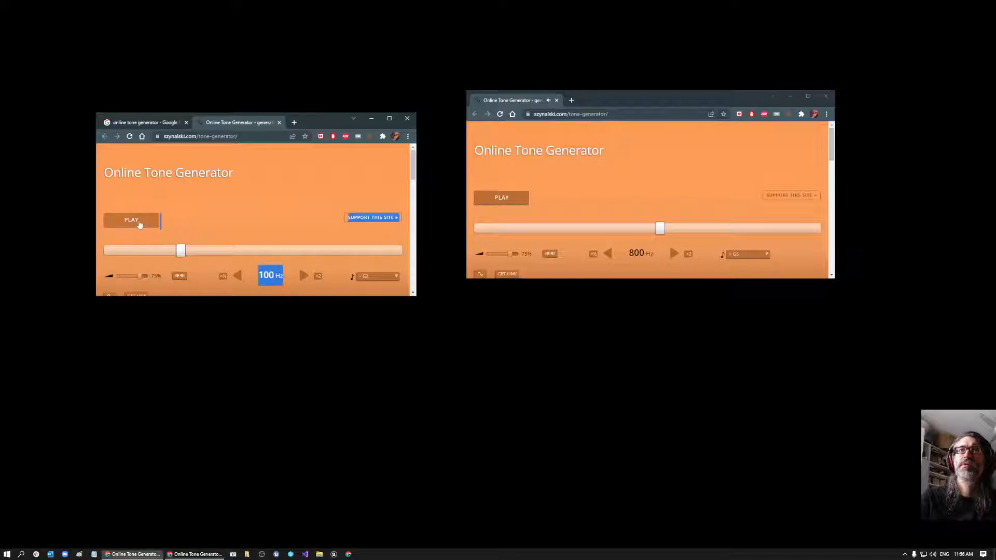
click(133, 223)
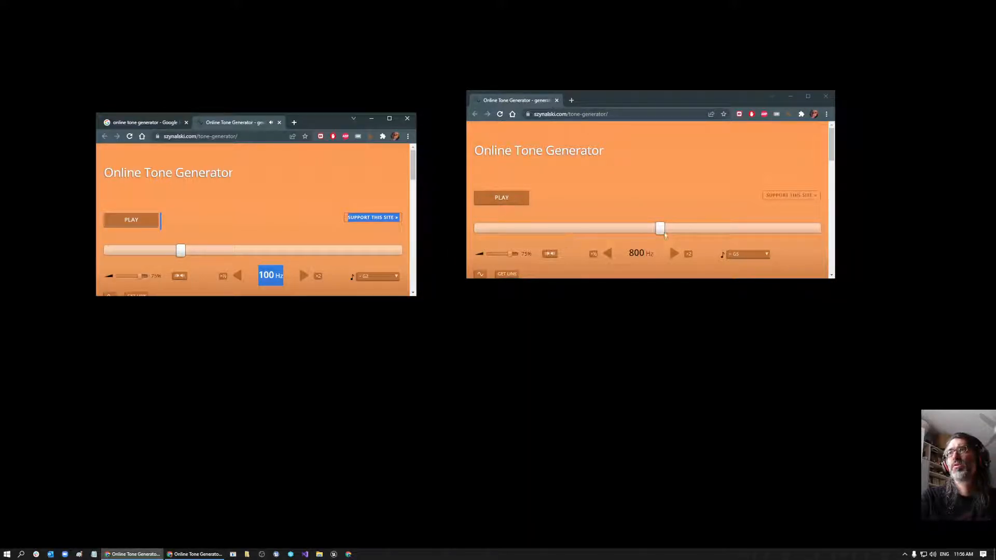
mouse_move(658, 229)
mouse_down()
mouse_move(560, 229)
mouse_move(666, 231)
mouse_up()
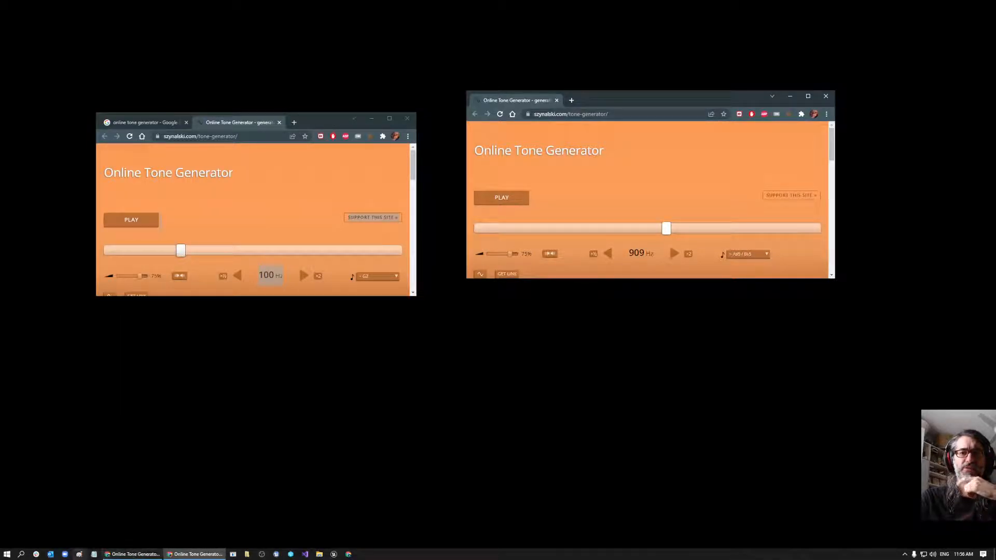
Open a separate new browser window, search for "spreadsheet" and go to the Google Sheets page.
click(295, 123)
drag(298, 123, 385, 197)
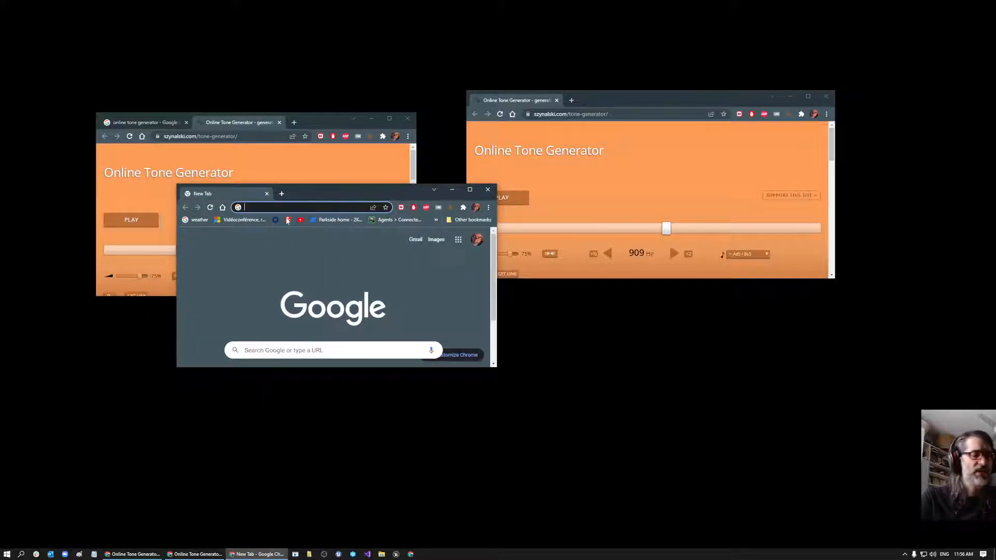
text(spe)
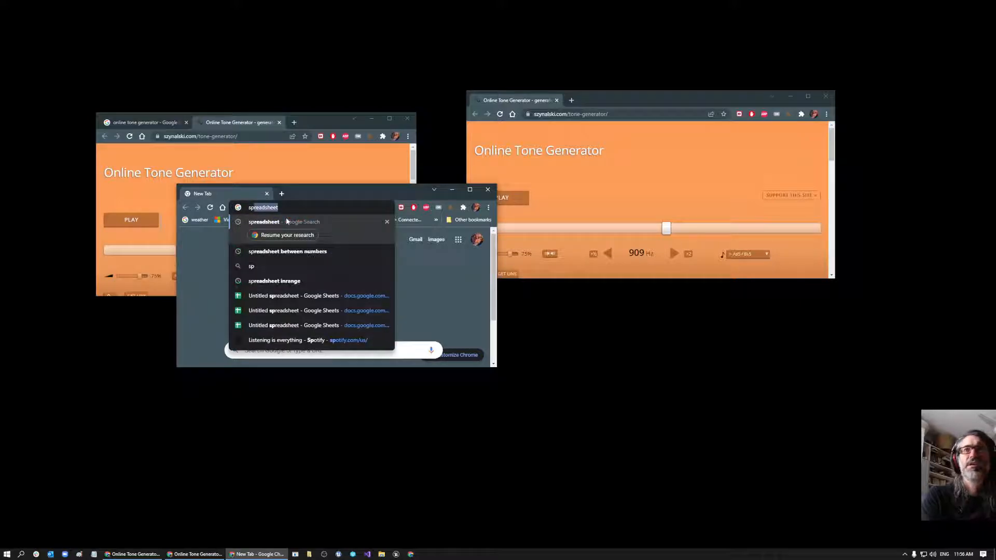
key(Return)
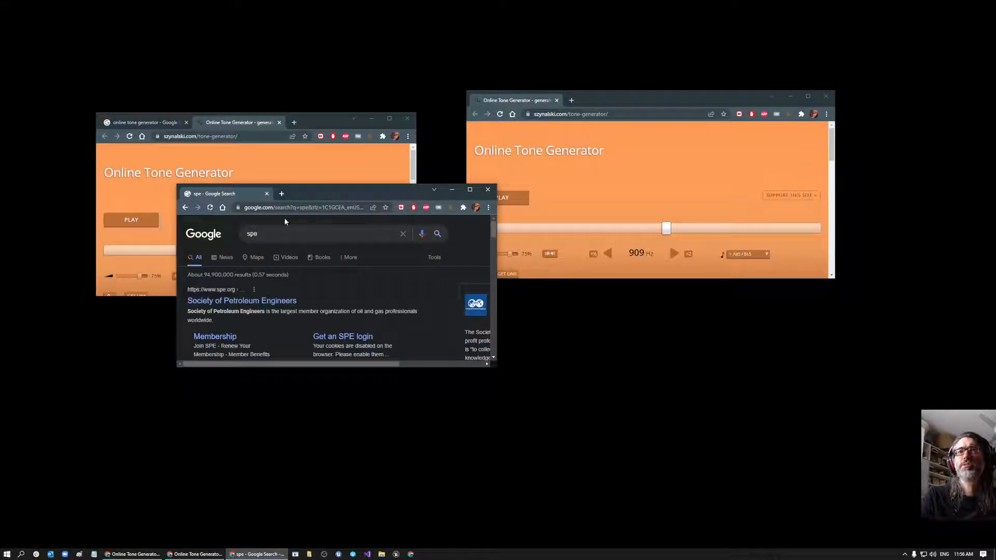
click(287, 234)
text(readsheet)
key(Return)
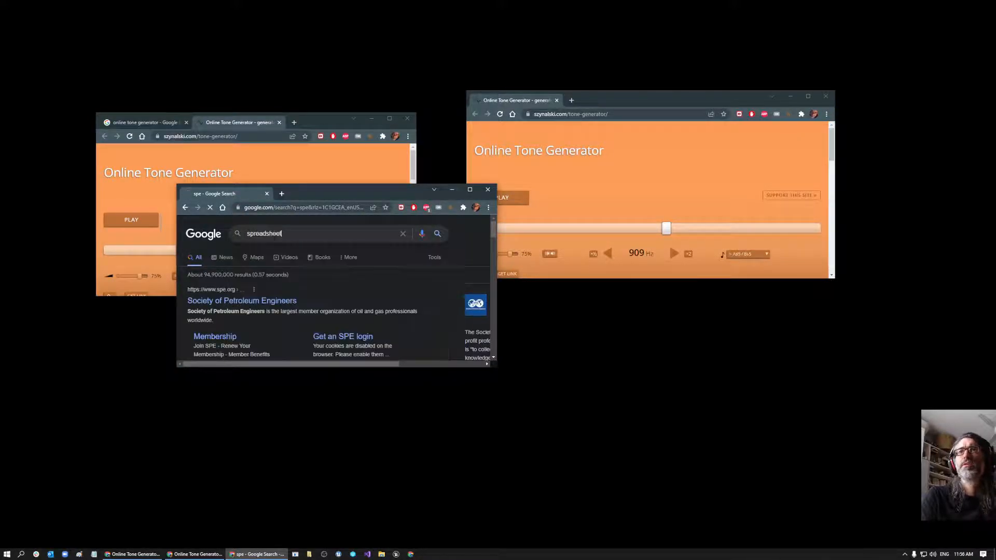
click(267, 301)
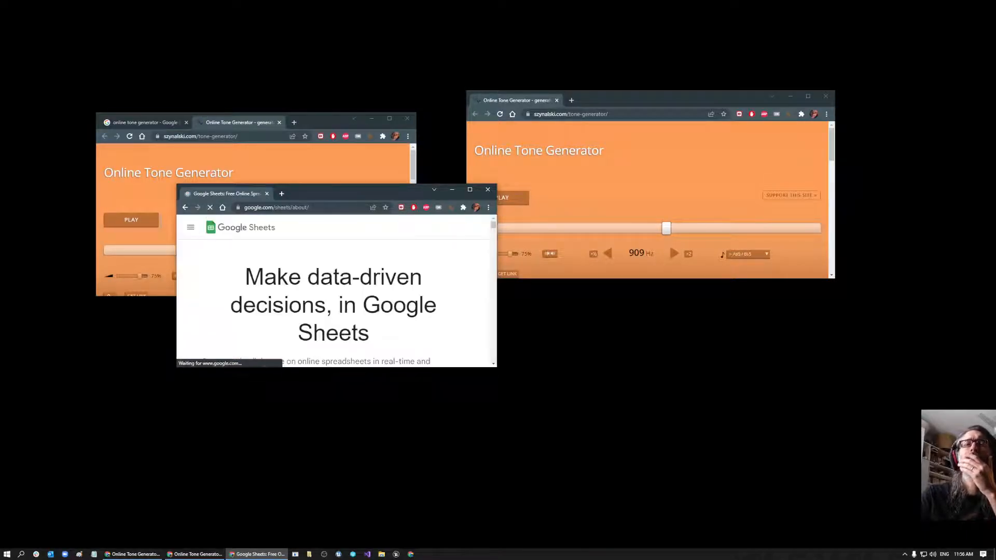
Make the Google Sheets window taller, go to Sheets and create a blank spreadsheet.
drag(332, 184, 333, 169)
drag(367, 368, 358, 470)
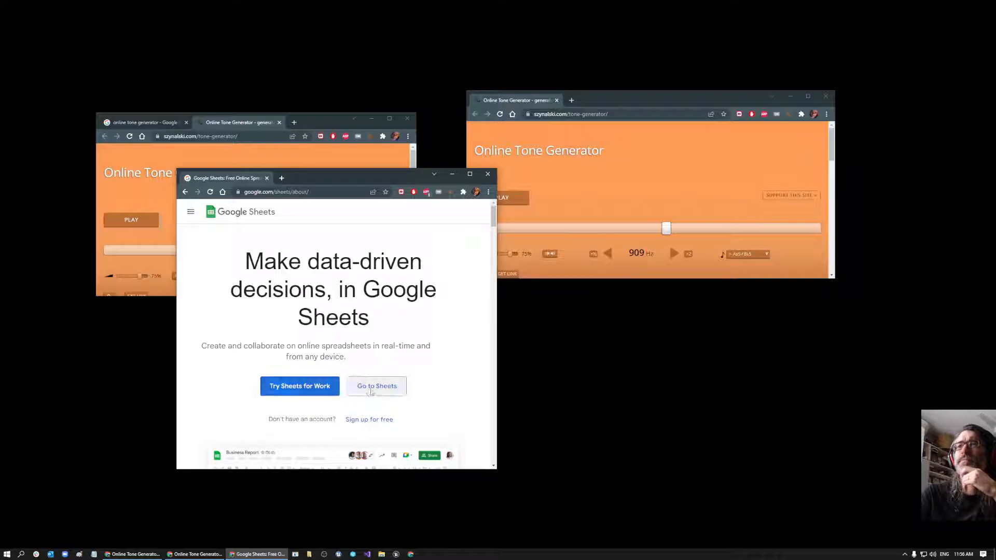
click(377, 386)
click(247, 299)
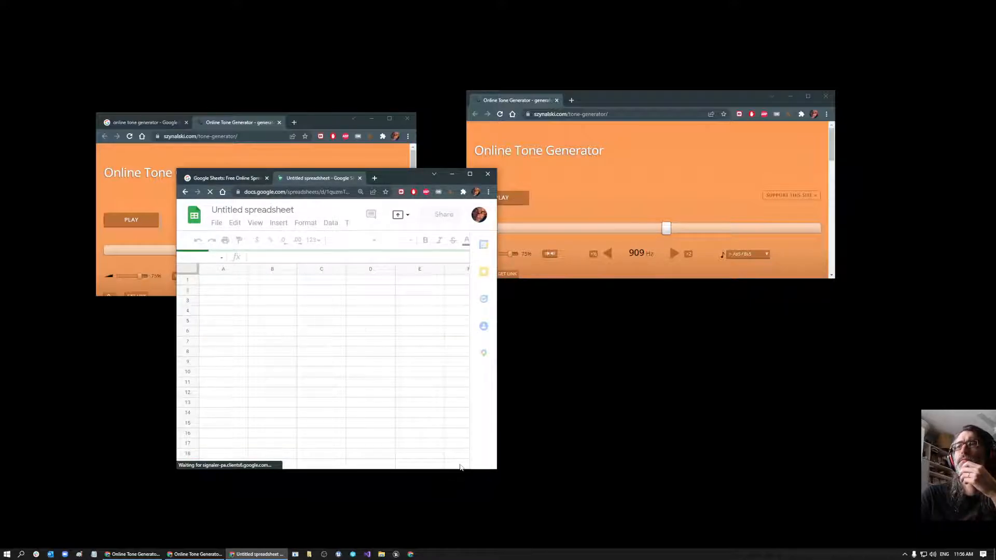
Enlarge and reposition the blank spreadsheet's window, and maximize it to fill the screen.
drag(499, 471, 675, 534)
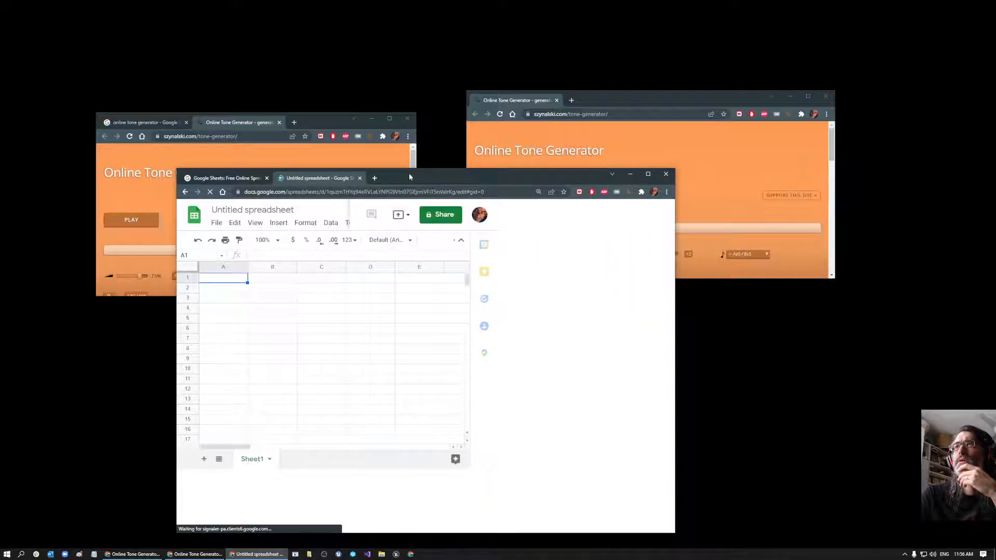
drag(409, 176, 465, 74)
drag(729, 435, 814, 506)
click(321, 202)
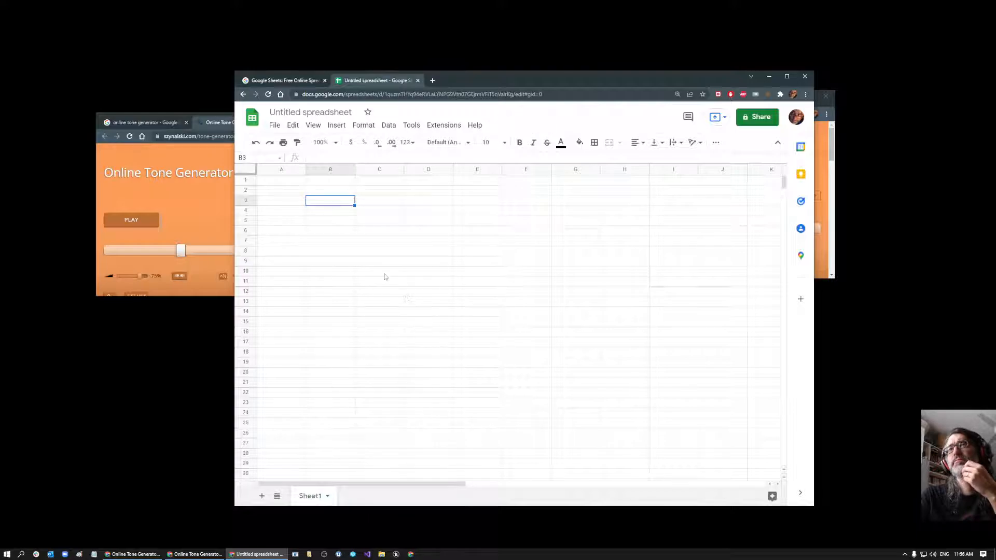
click(352, 265)
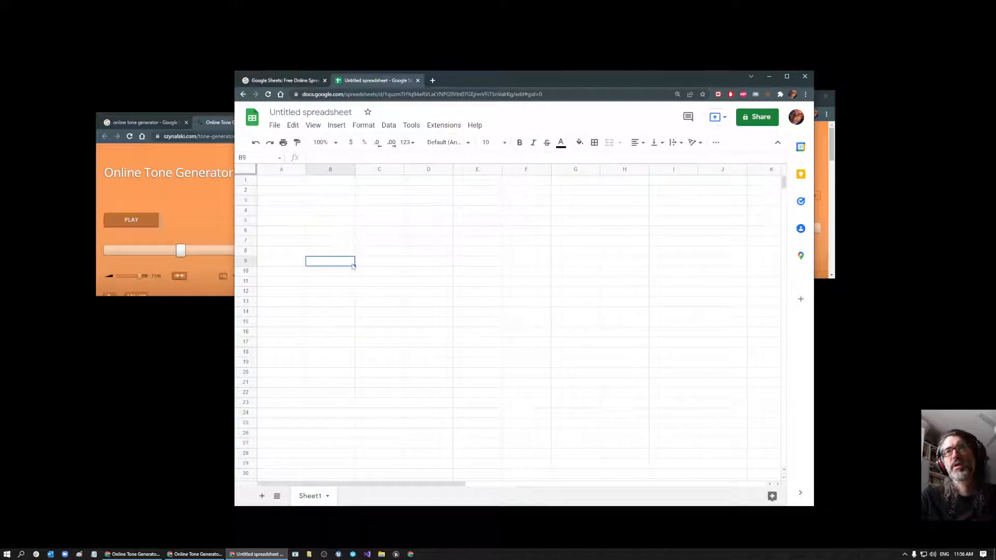
double_click(562, 87)
Enter =sin in cell C10 and the starting value 0 in cell B10.
click(204, 158)
click(192, 198)
click(134, 202)
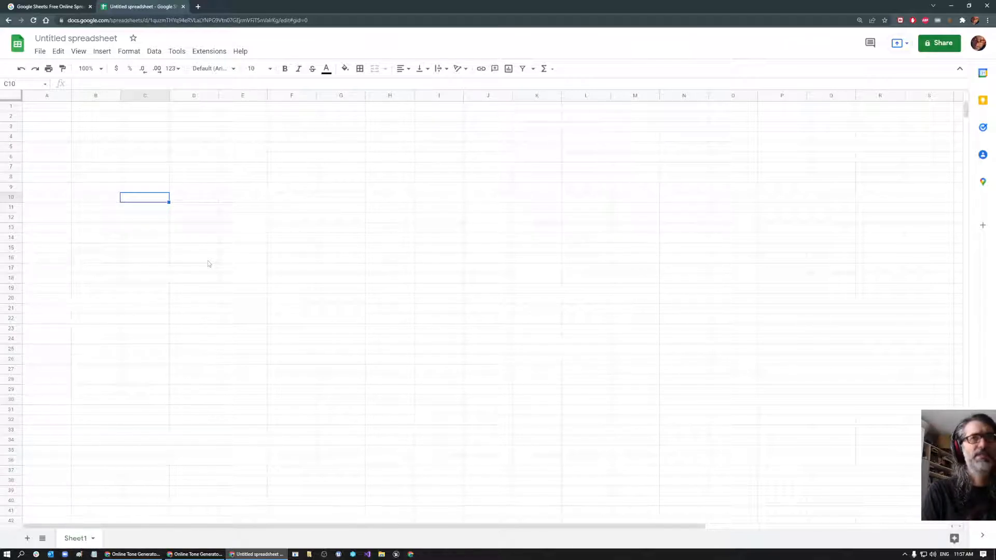
text(=sin)
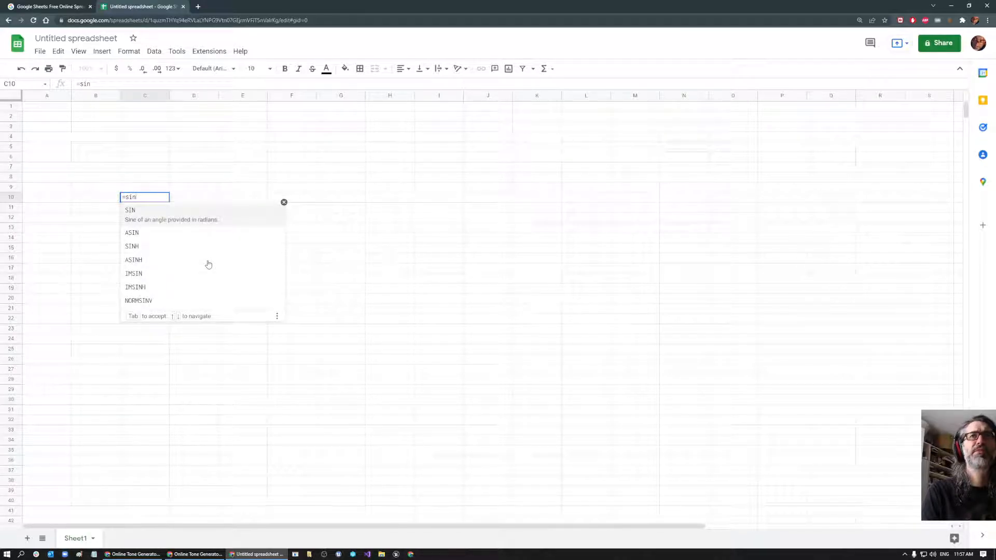
click(96, 202)
text(0)
key(Return)
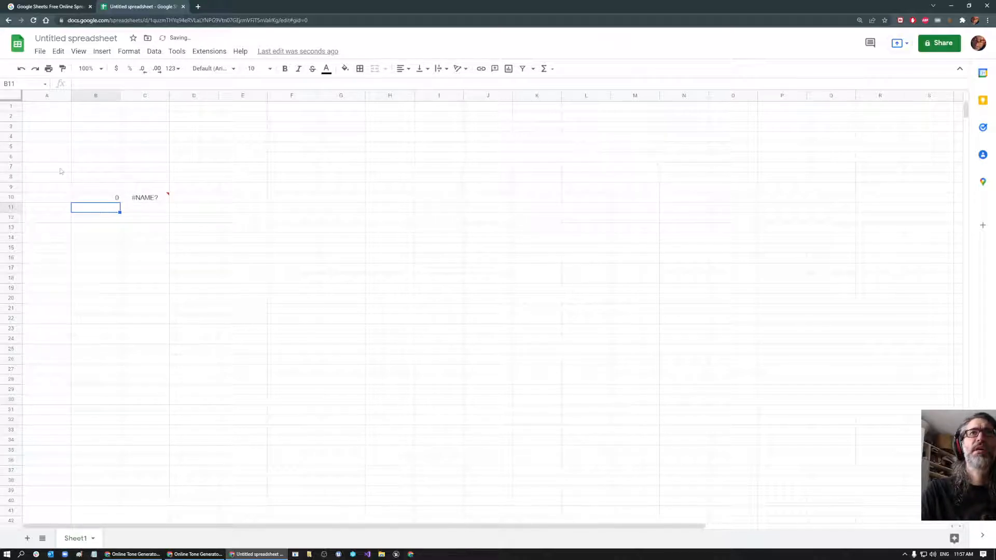
Enter 0.1 in cell A6 and name that cell dt.
click(56, 159)
text(0.1)
click(21, 83)
text(dt)
key(Return)
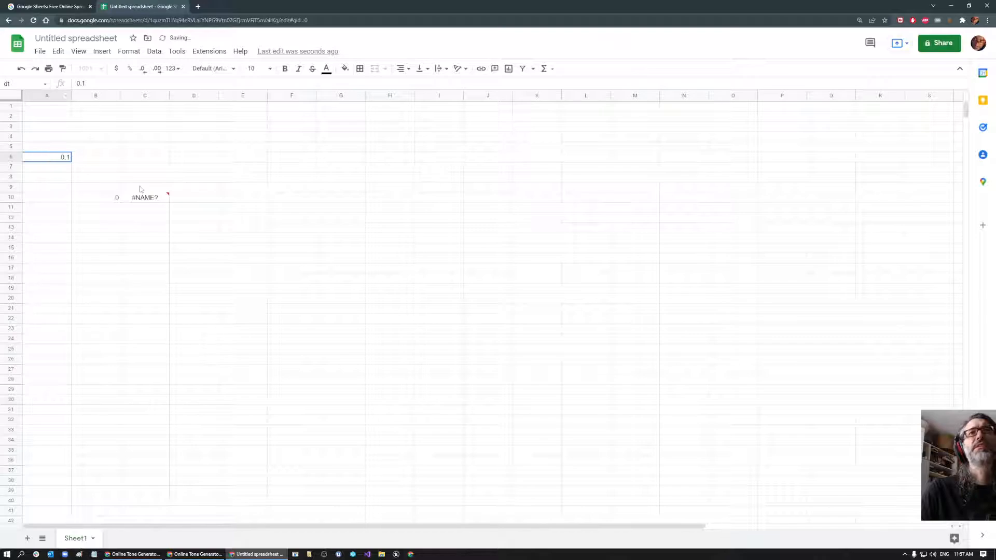
Complete the formula in C10 as =sin(B10*C7*dt).
click(143, 201)
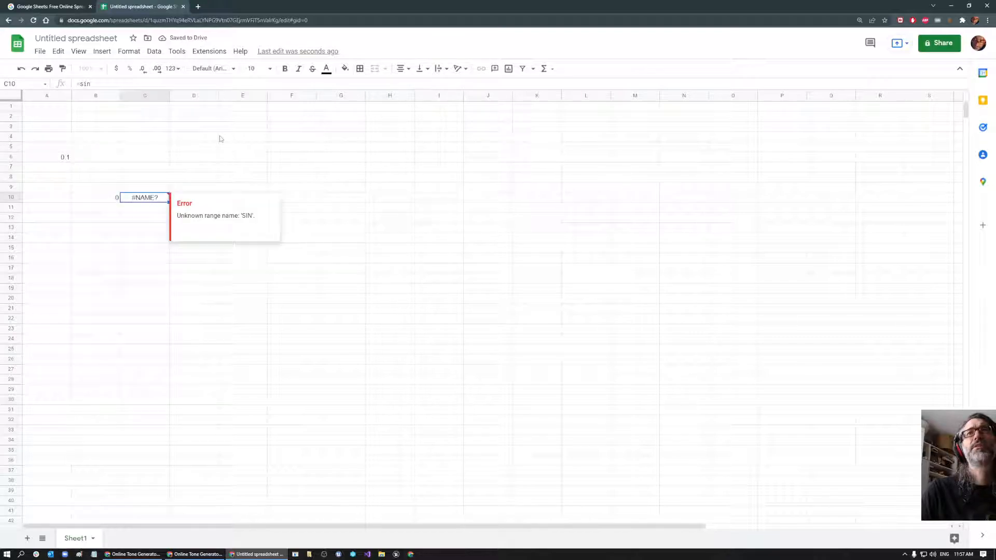
double_click(147, 198)
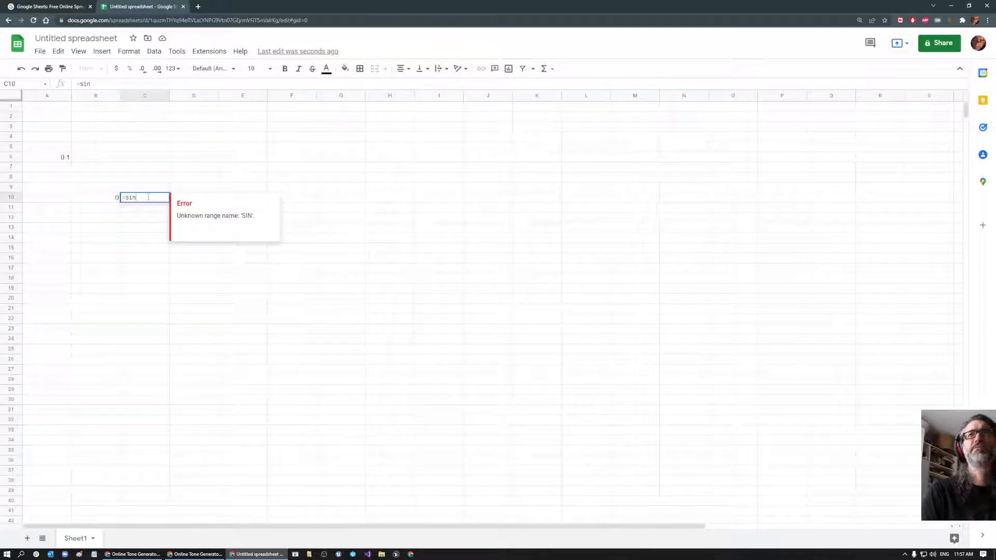
text(()
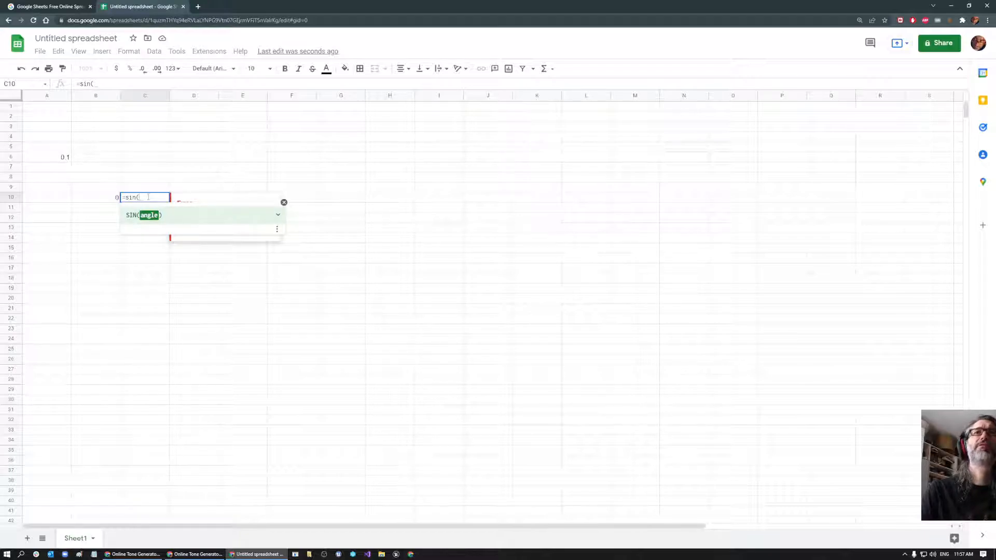
click(110, 201)
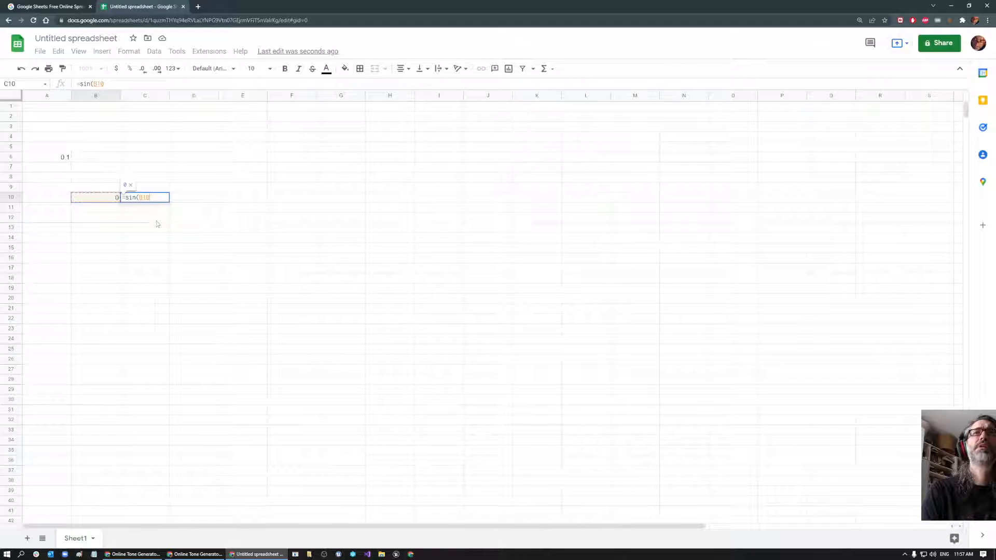
text(*)
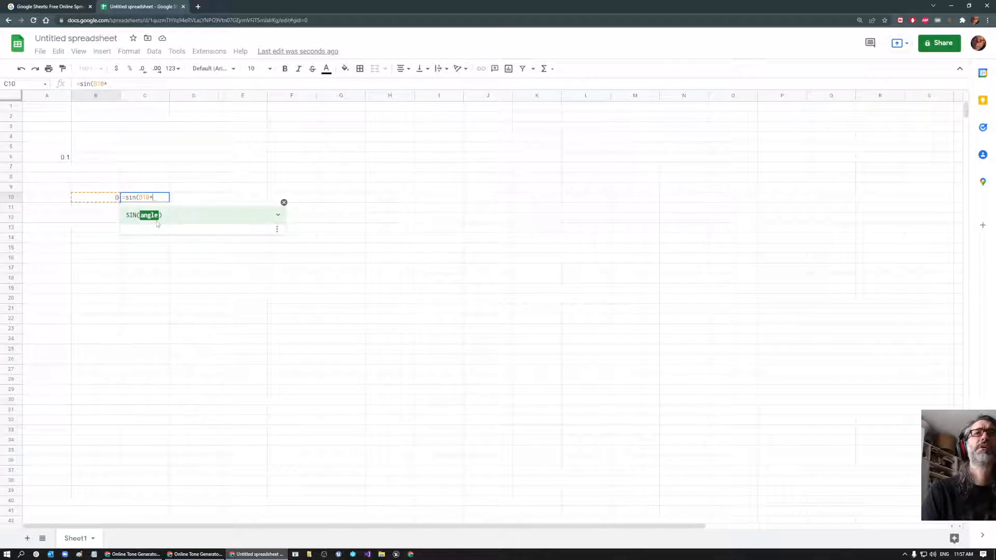
click(153, 169)
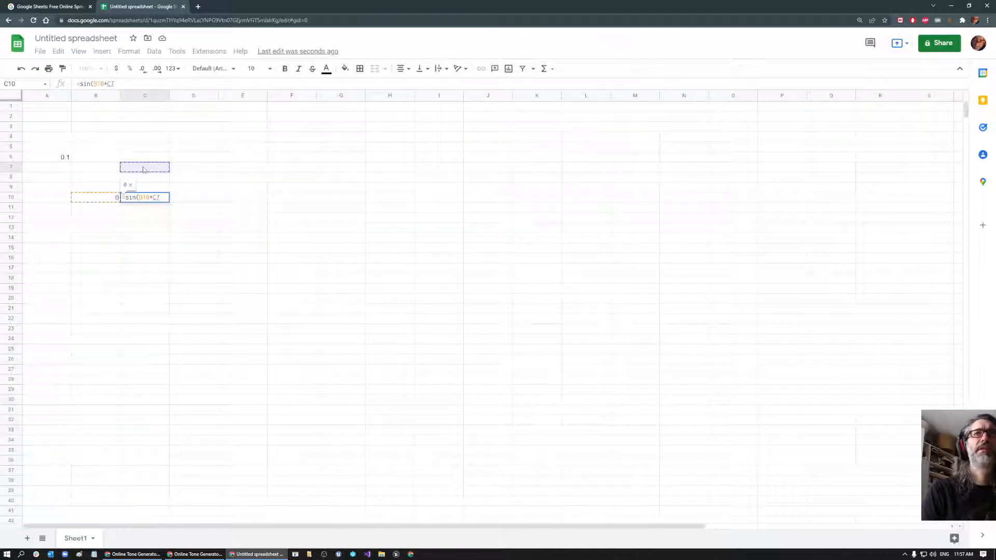
text(*dt)
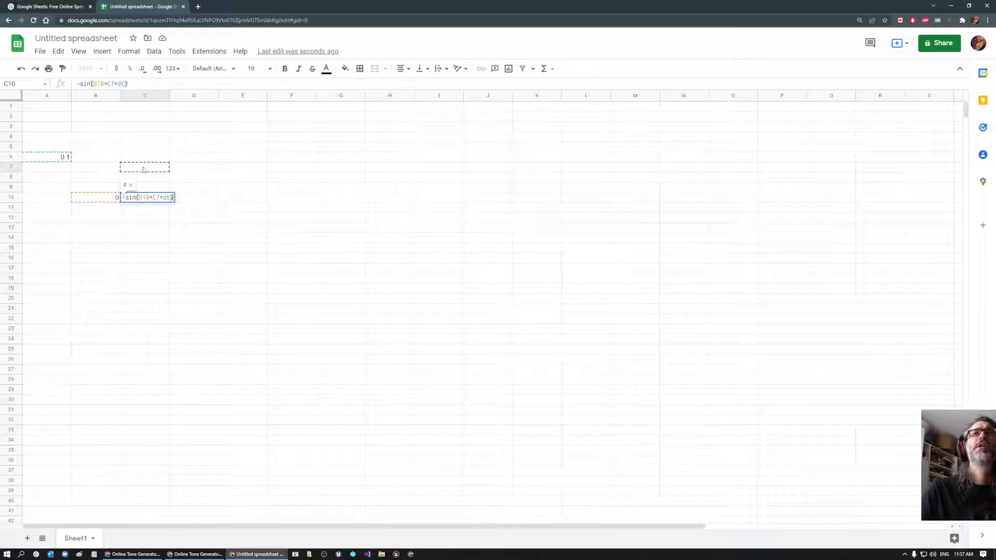
Enter the frequency value 1 in cell C7.
click(143, 168)
text(1)
key(Return)
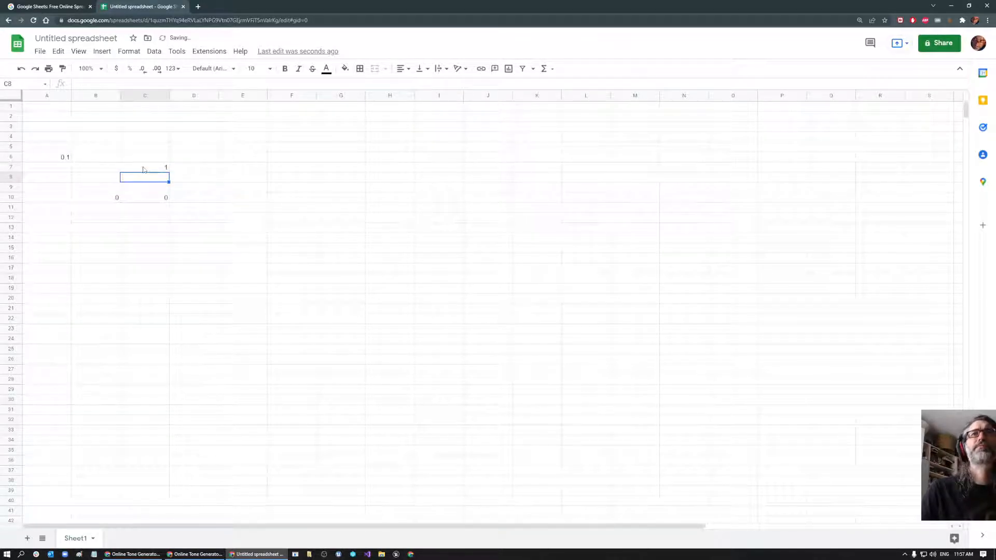
Delete the sine formula from cell C10.
click(147, 198)
click(102, 201)
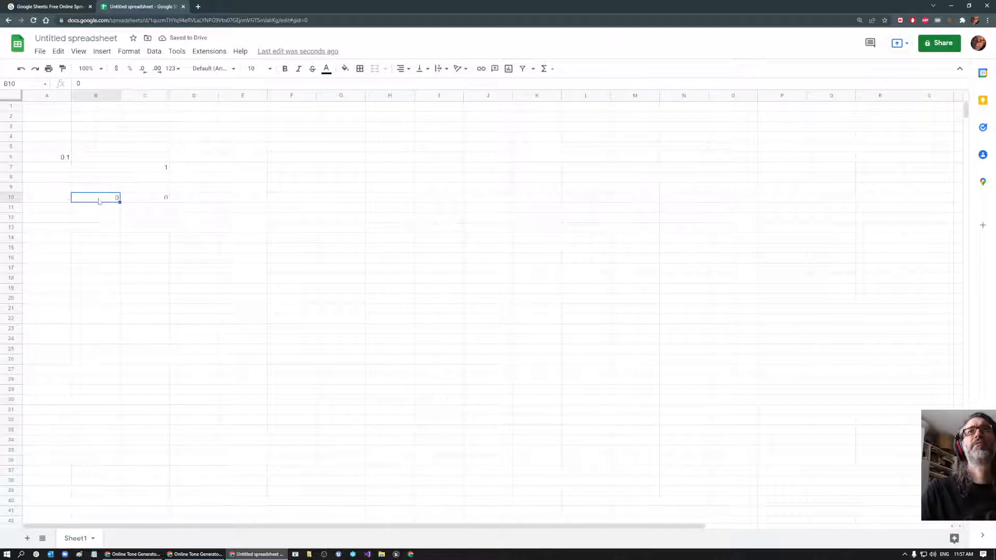
click(111, 210)
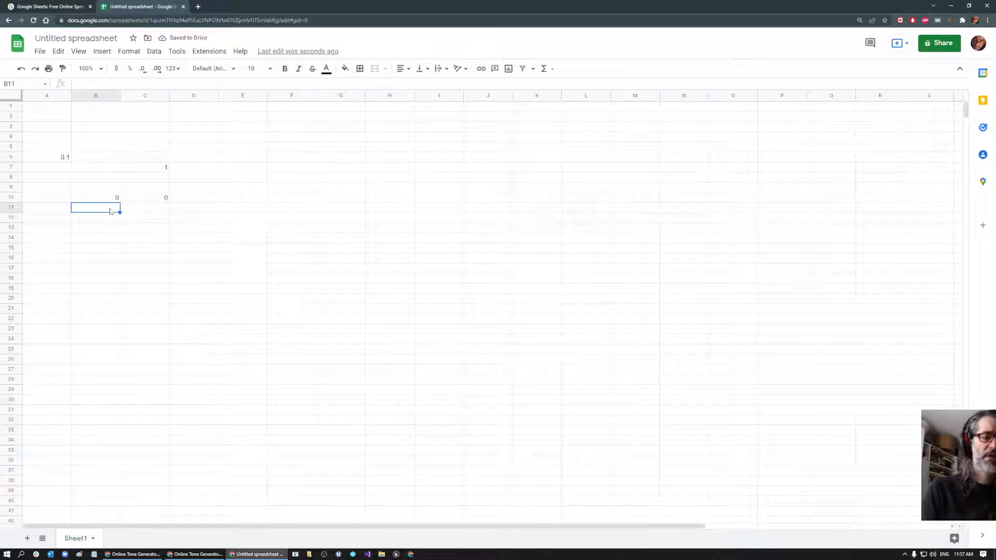
click(109, 200)
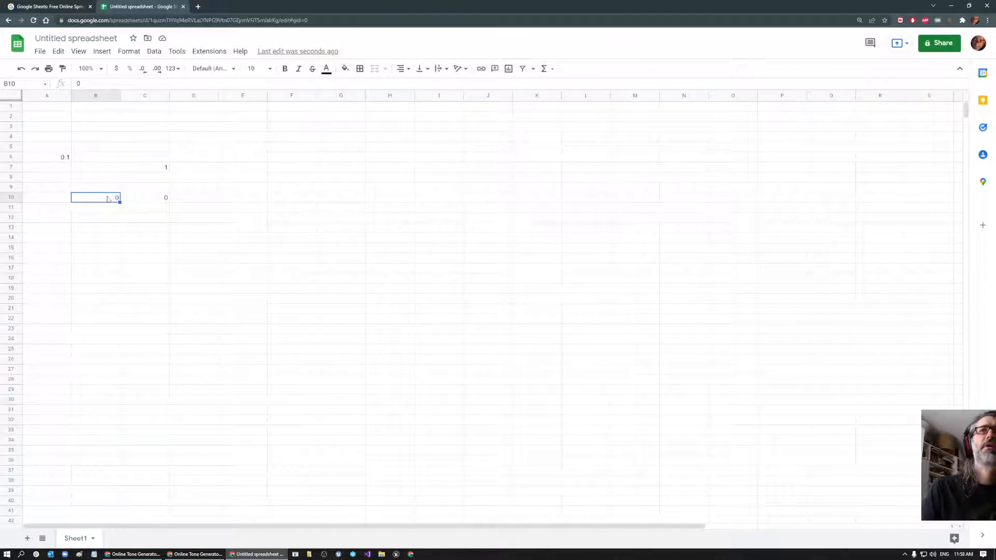
click(135, 201)
key(Delete)
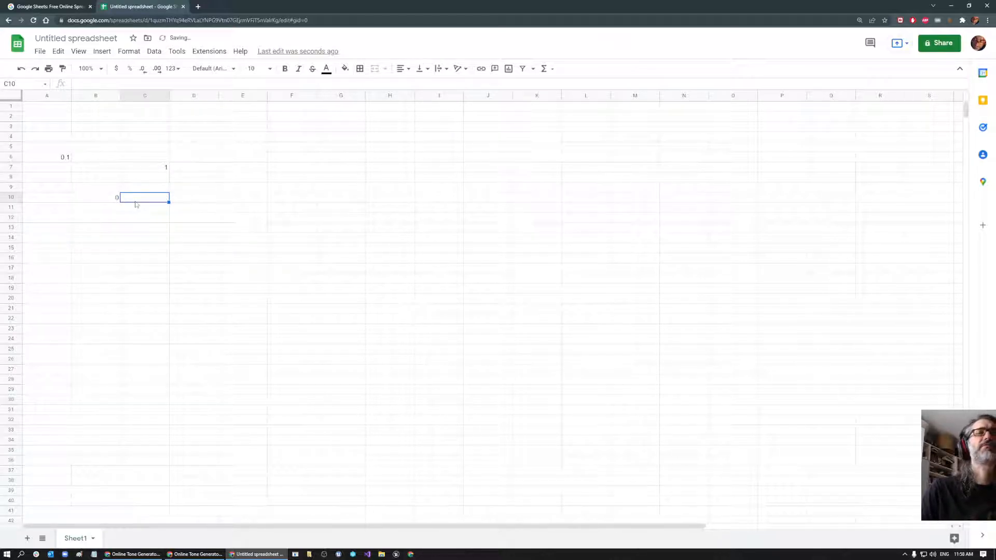
Add the label frequency in C6 above the frequency value and the label dt in A5 above the time step.
click(151, 160)
text(am)
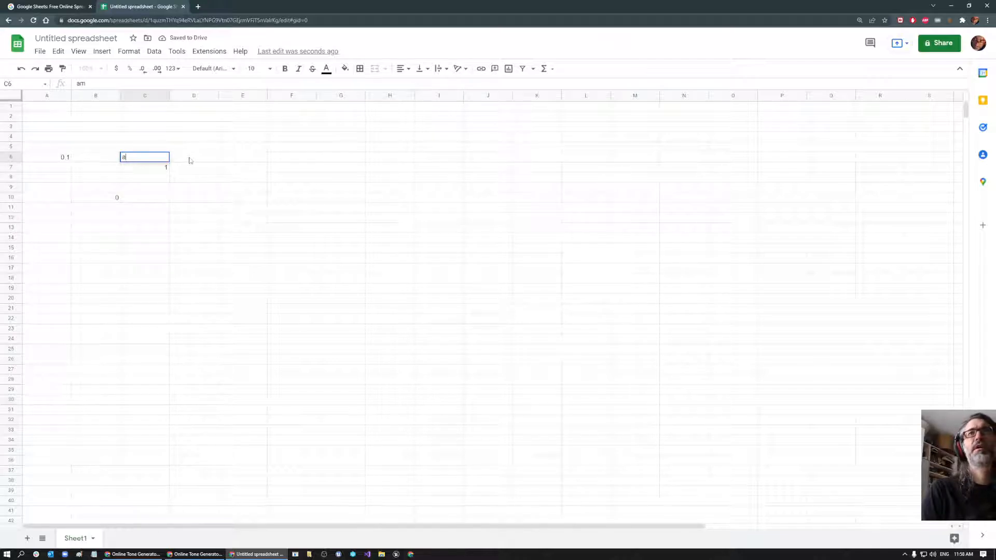
text(equency)
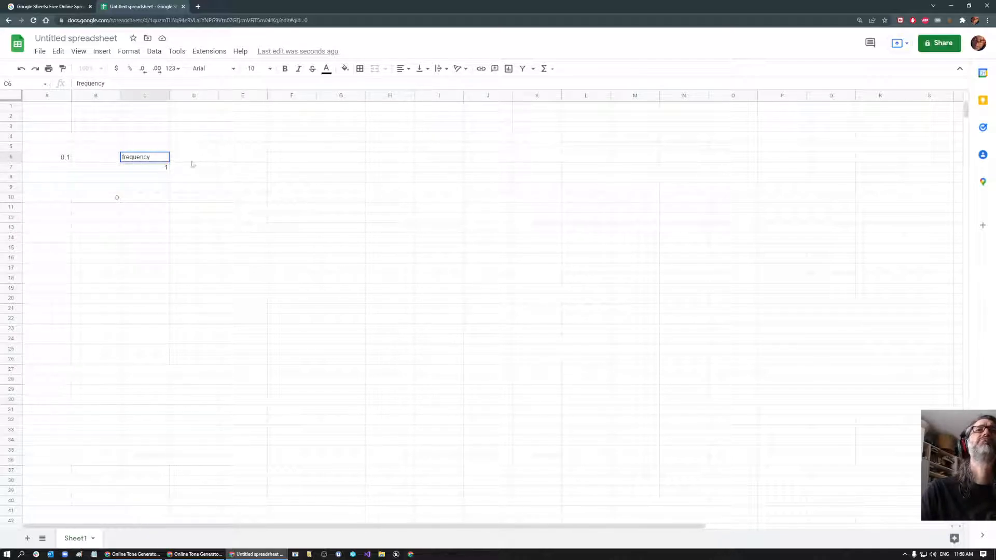
click(139, 198)
click(166, 167)
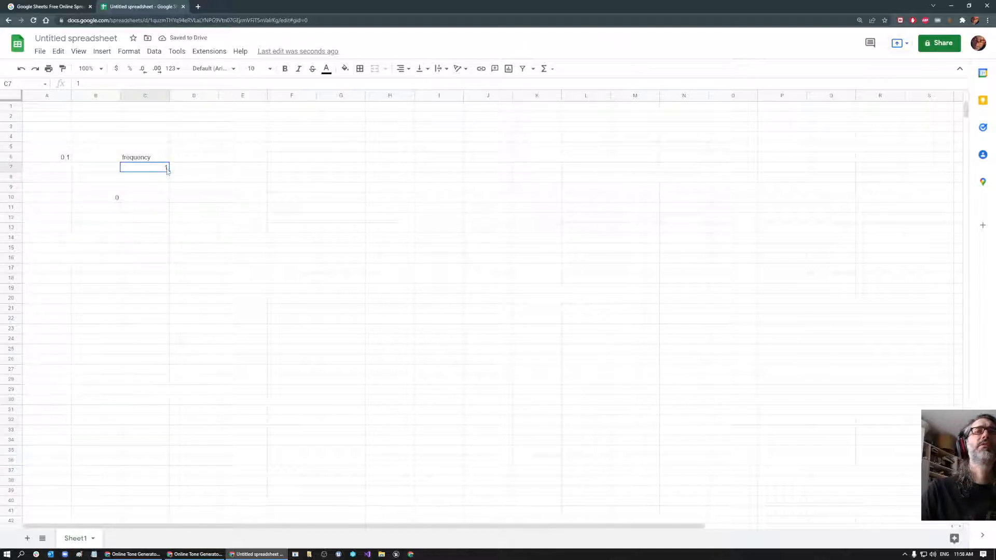
click(63, 157)
click(53, 148)
text(dt)
click(145, 218)
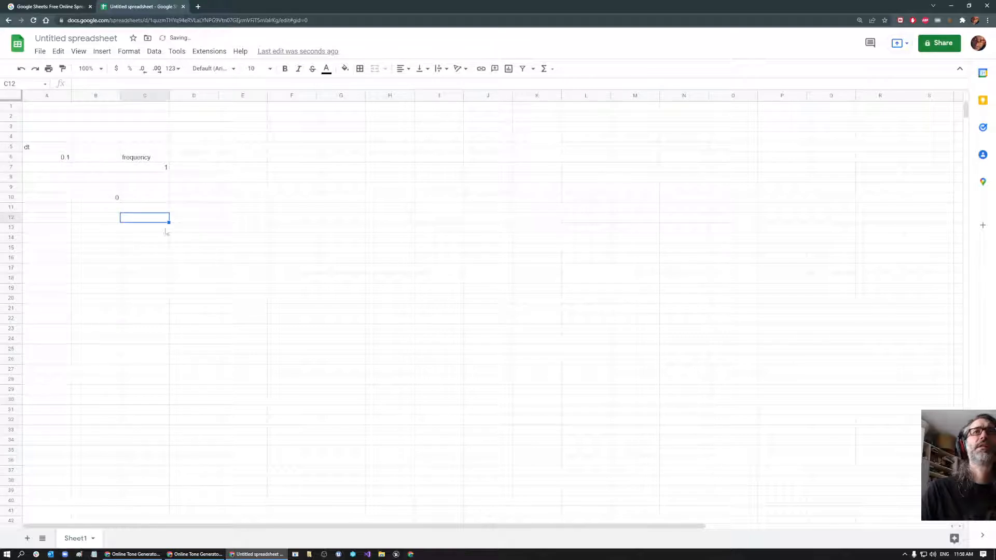
Enter the formula =B10+dt in B11 and fill it down through B27.
click(102, 211)
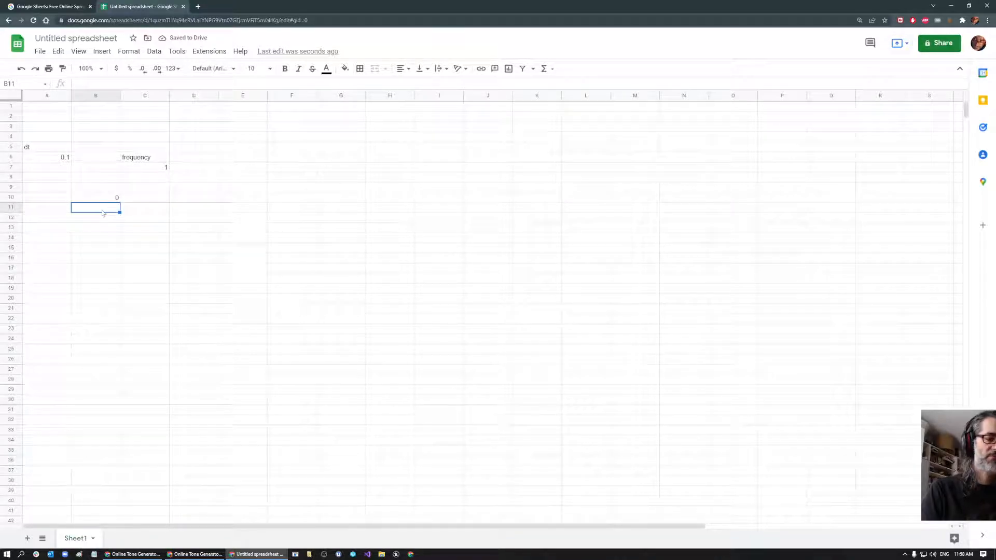
click(106, 202)
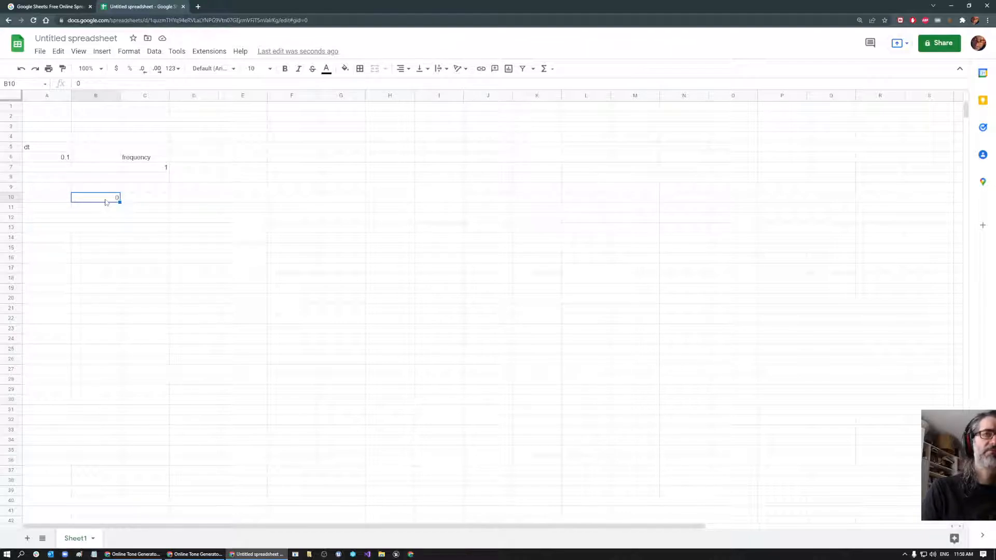
click(88, 208)
text(=)
click(92, 202)
text(+$A$6)
key(Return)
click(106, 207)
drag(120, 212, 118, 372)
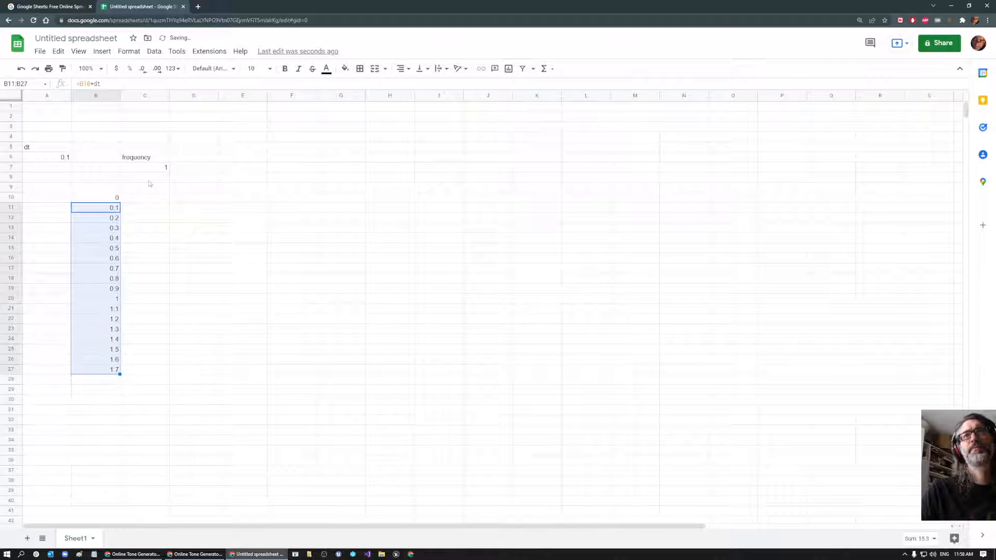
Enter the formula =sin(C7*B11) in cell C10.
click(165, 197)
text(=)
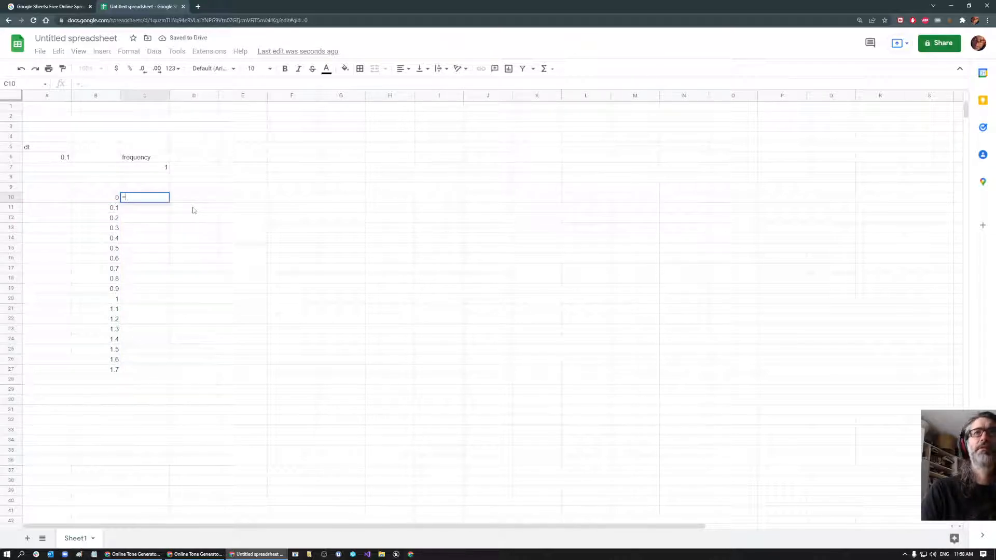
text(sin()
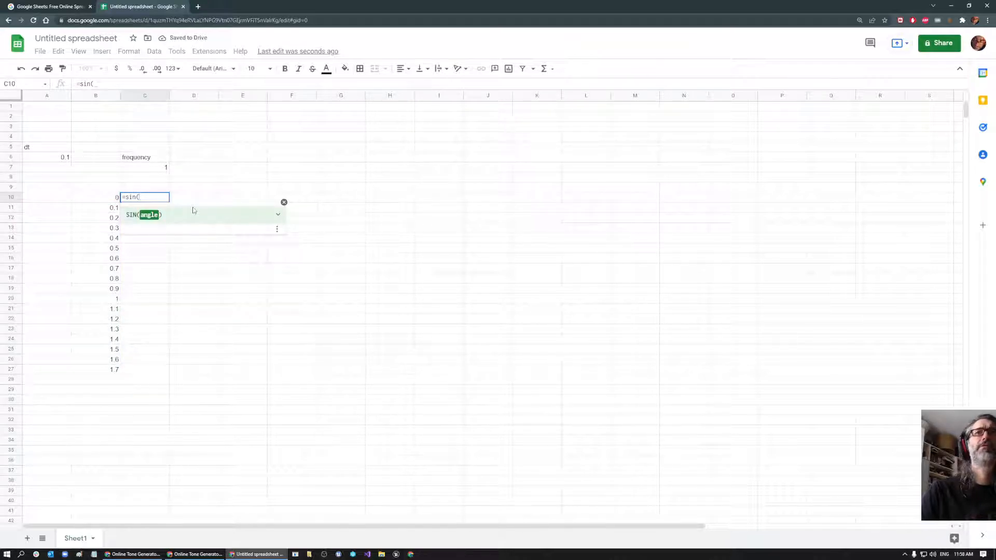
click(158, 169)
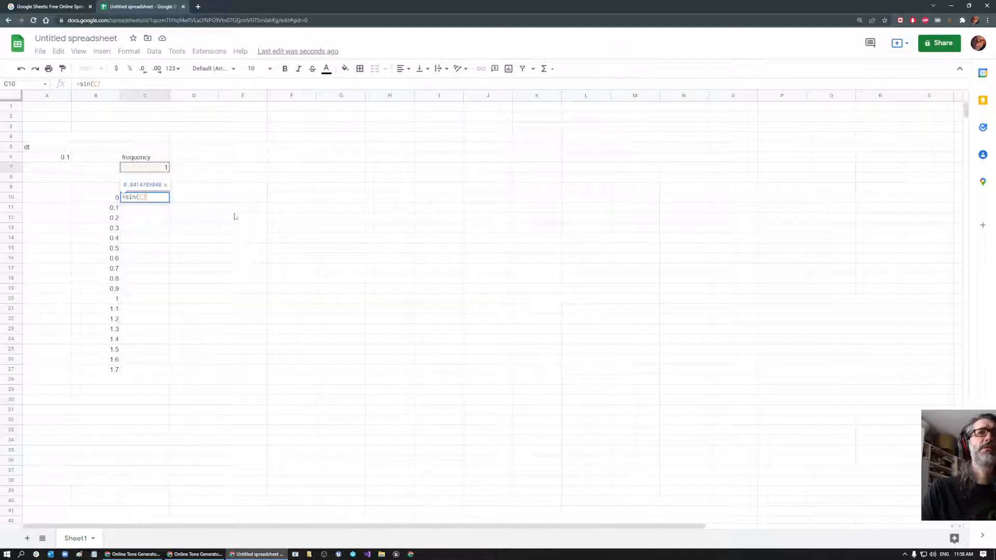
text(*)
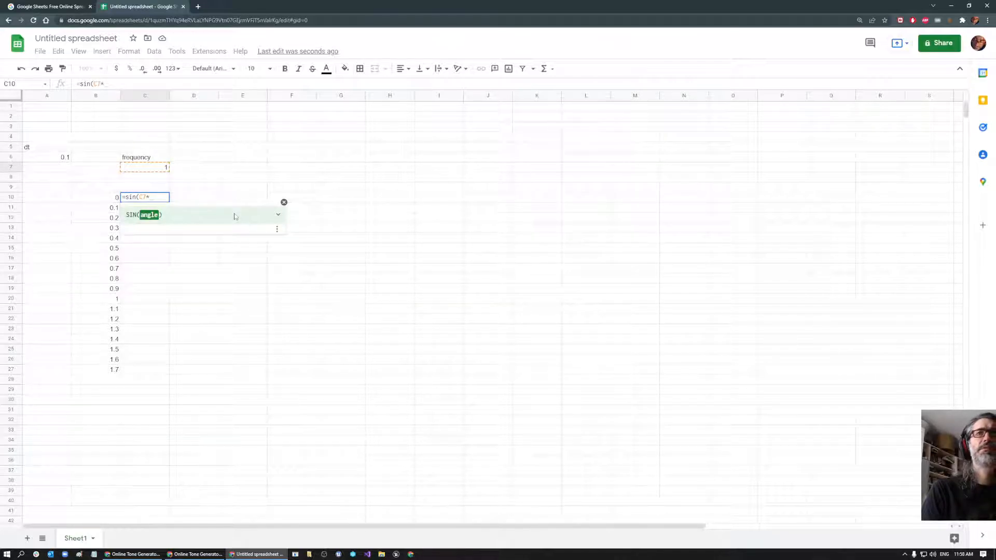
click(108, 209)
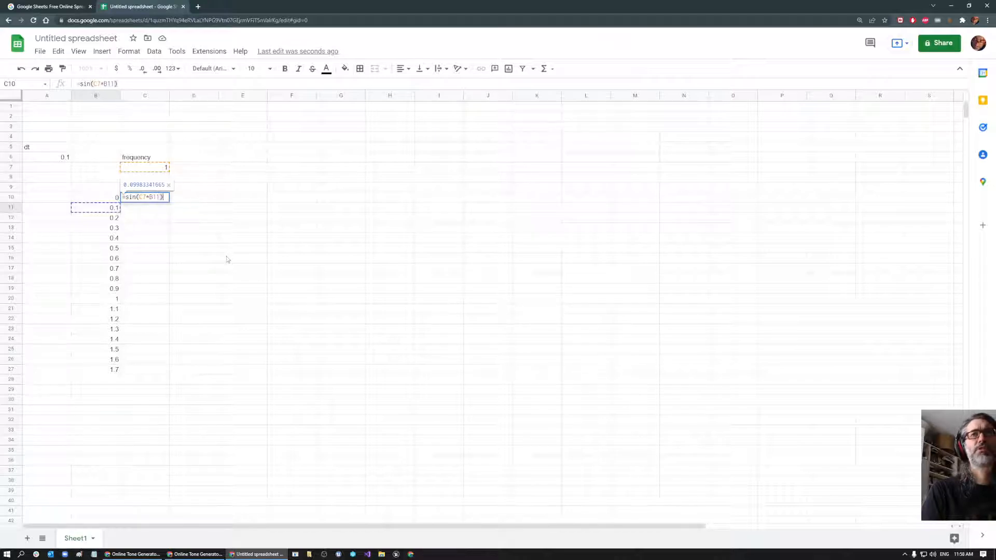
key(Return)
key(Up)
key(Up)
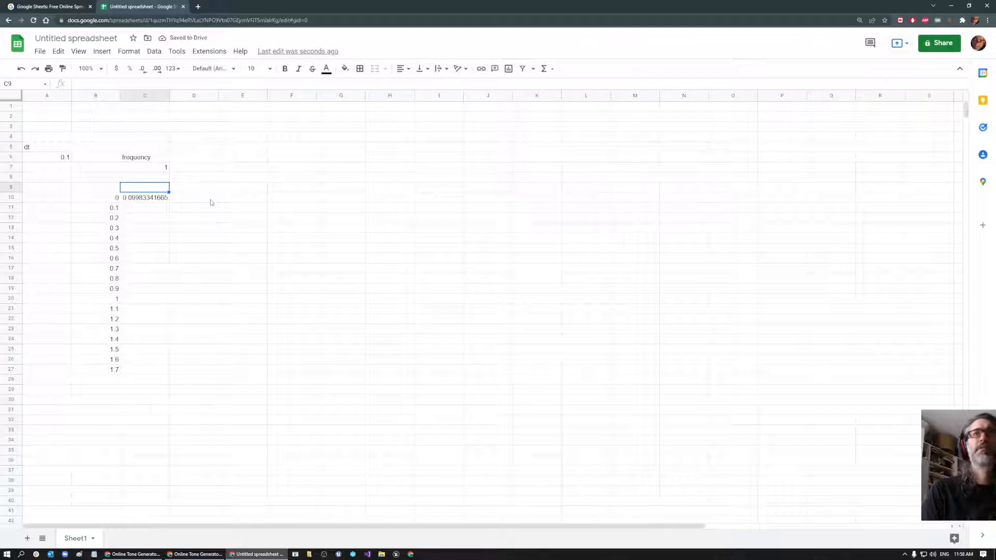
Copy C10's formula text without the equals sign and paste it into C9 as the heading sin(C7*B11).
click(137, 201)
drag(78, 84, 118, 84)
key(ctrl+c)
click(136, 187)
key(Escape)
click(187, 207)
click(150, 189)
key(ctrl+v)
drag(207, 238, 213, 251)
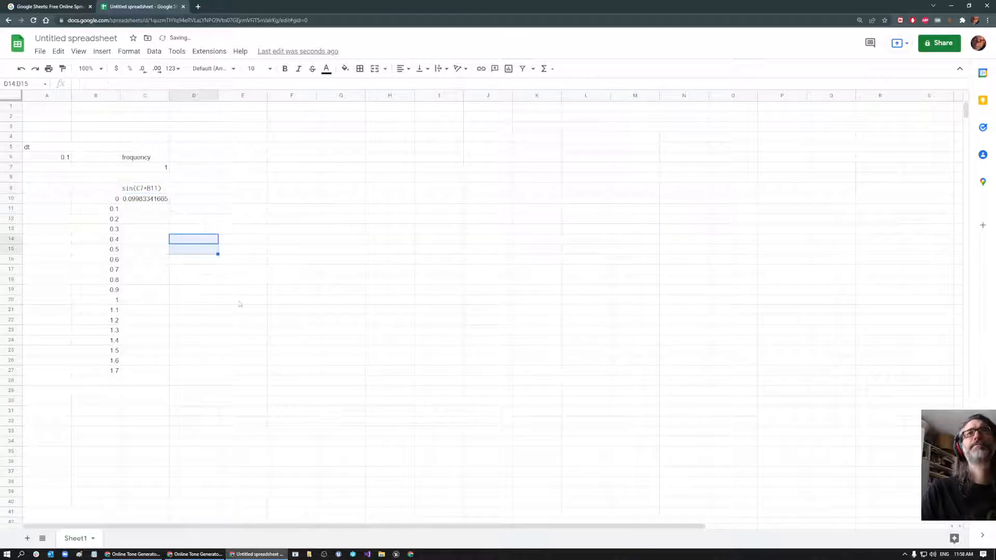
Add the heading t in B9 above the time values.
click(146, 200)
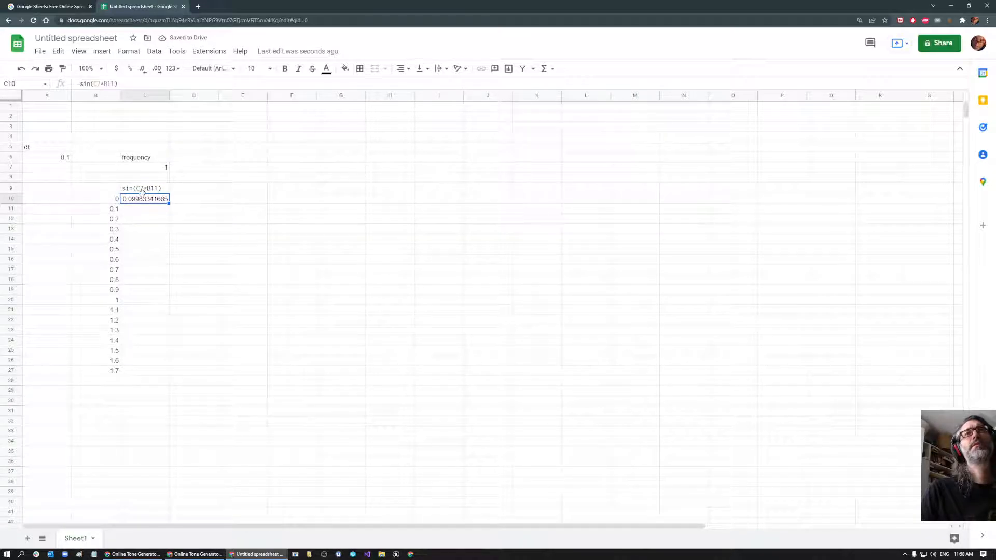
click(109, 202)
click(117, 190)
text(t)
click(158, 229)
Correct the formula in C10 to =sin(C7*B10) so it uses the time value in its own row.
click(152, 202)
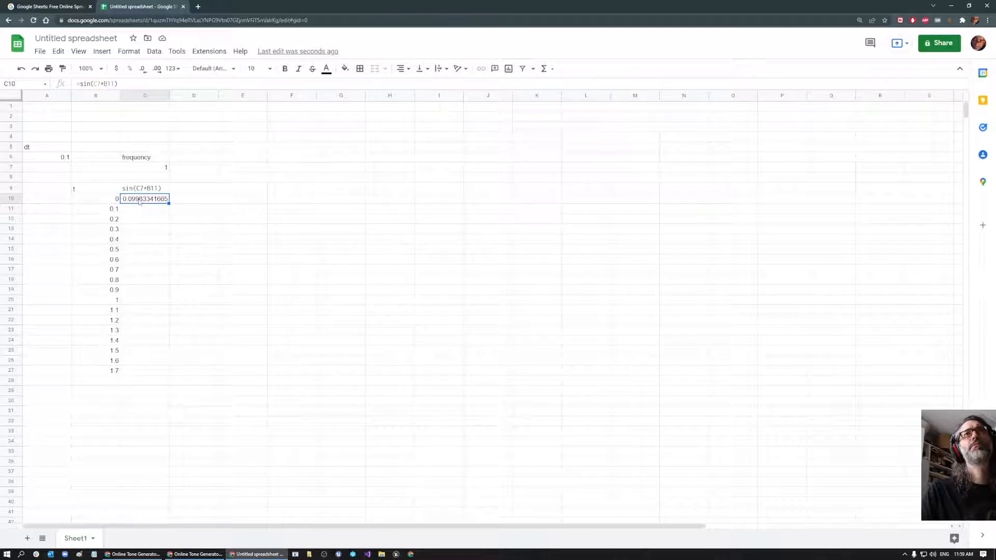
click(112, 83)
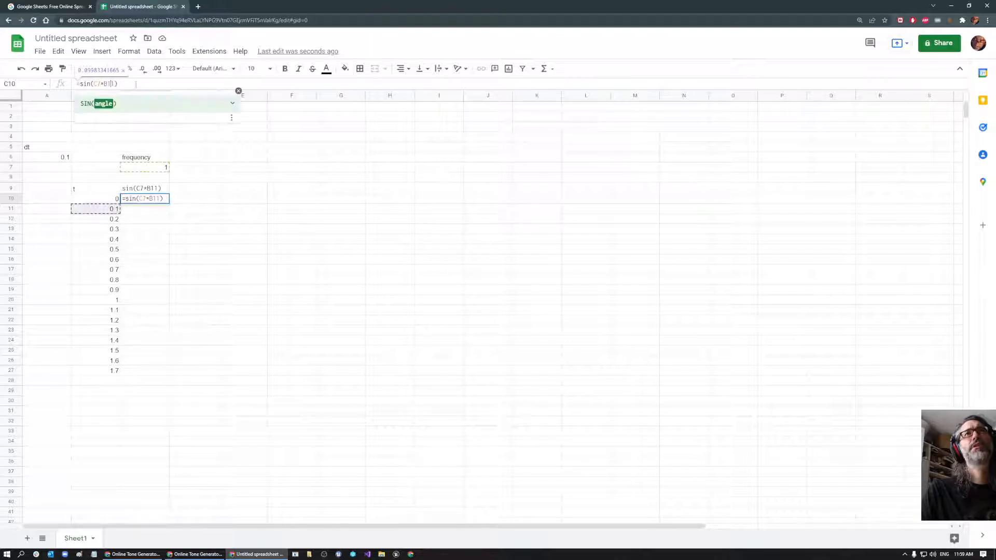
key(BackSpace)
text(0)
key(Return)
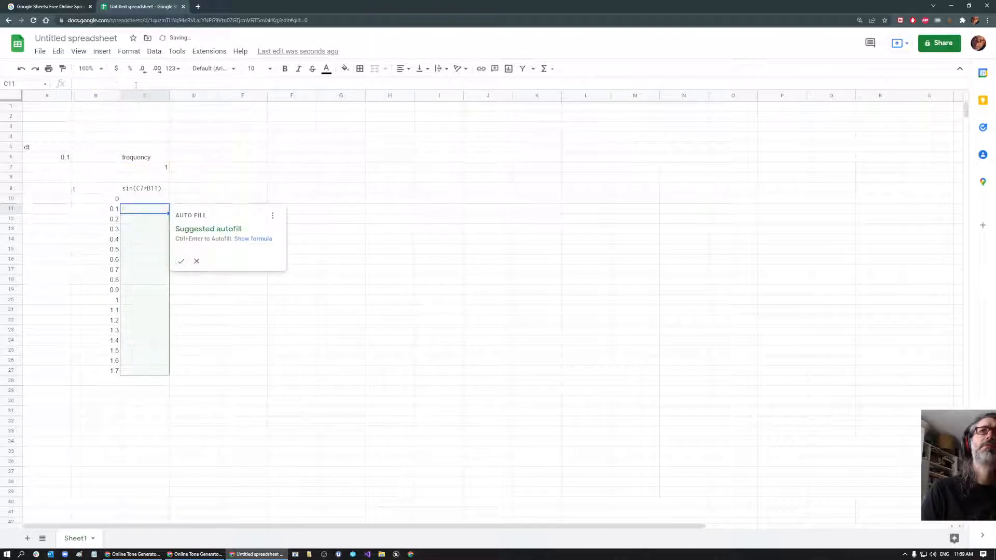
click(134, 201)
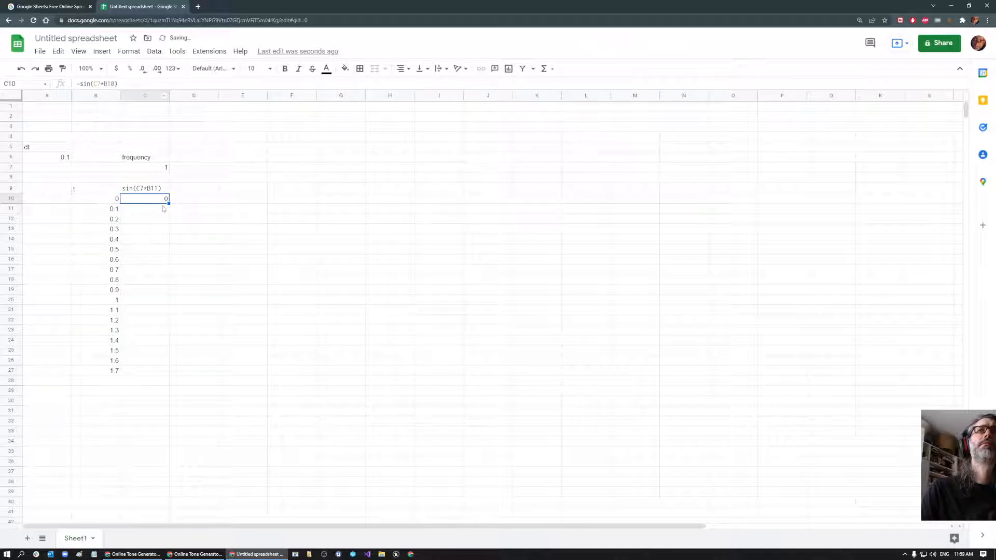
Enter a second frequency value, 2, in cell D7.
click(194, 157)
click(184, 170)
text(2)
click(239, 202)
click(185, 199)
Try filling the sine formula from C10 across into D10, check its cell references, and clear D10 again.
click(164, 201)
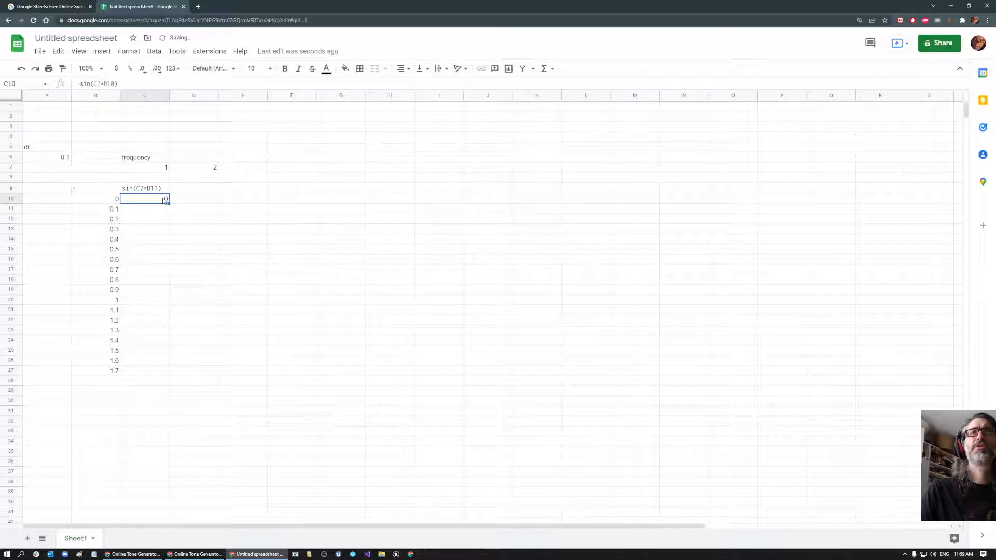
drag(169, 204, 202, 199)
click(202, 200)
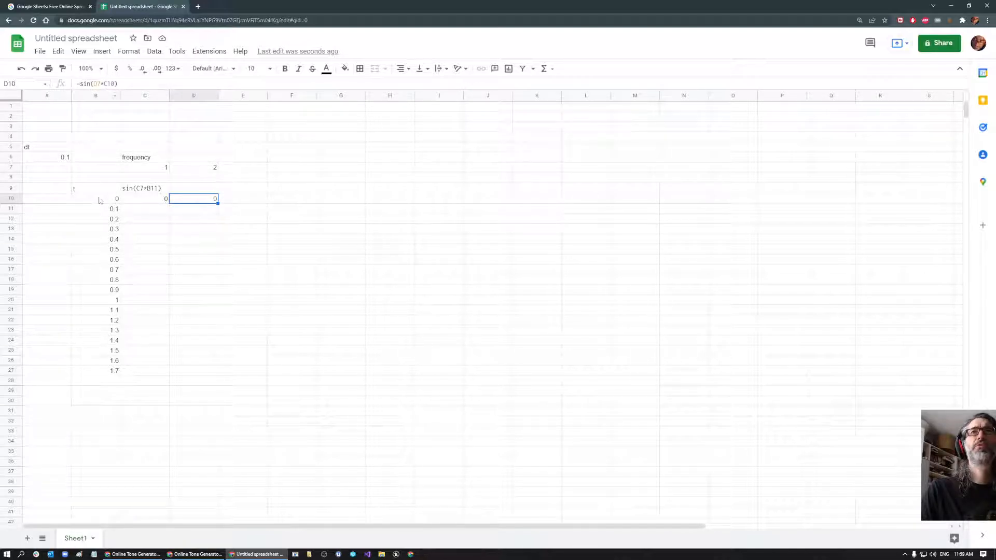
double_click(109, 83)
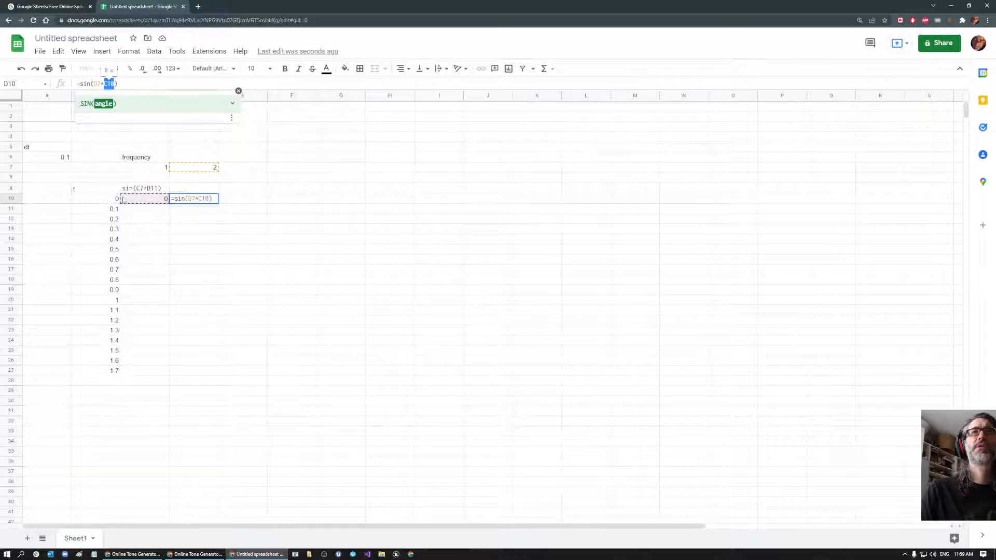
click(211, 200)
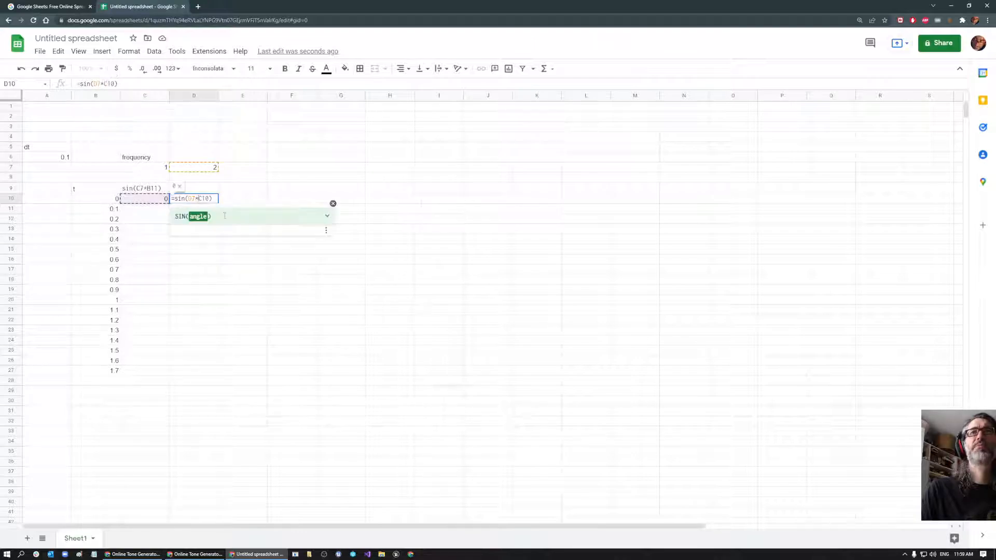
click(226, 191)
click(210, 201)
key(Delete)
key(Left)
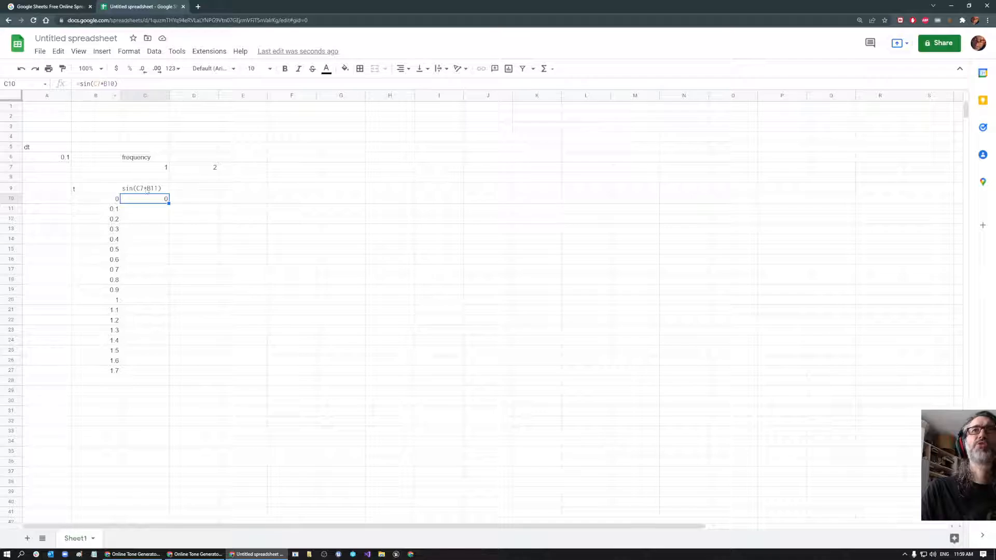
Anchor the time column in C10's formula so it reads =sin(C7*$B10).
click(104, 85)
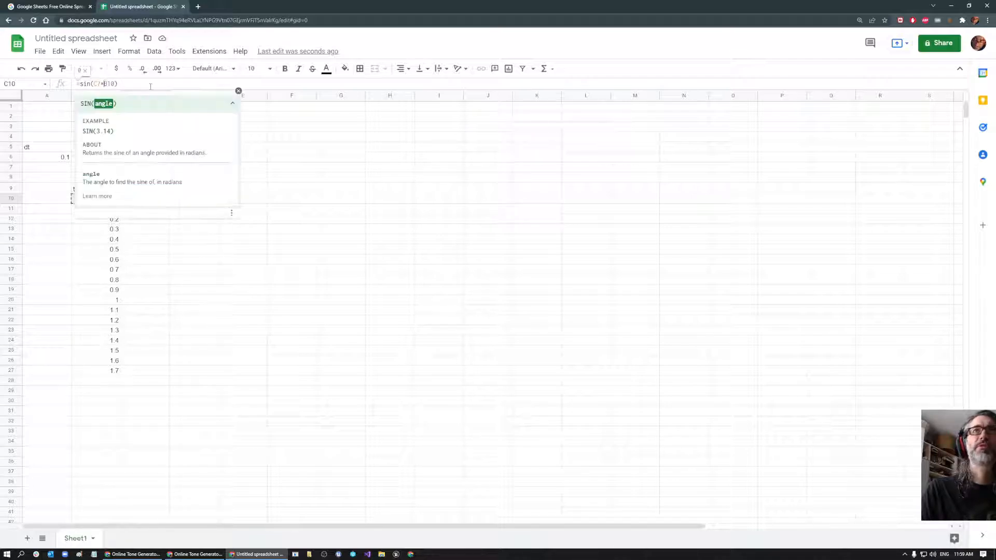
text($)
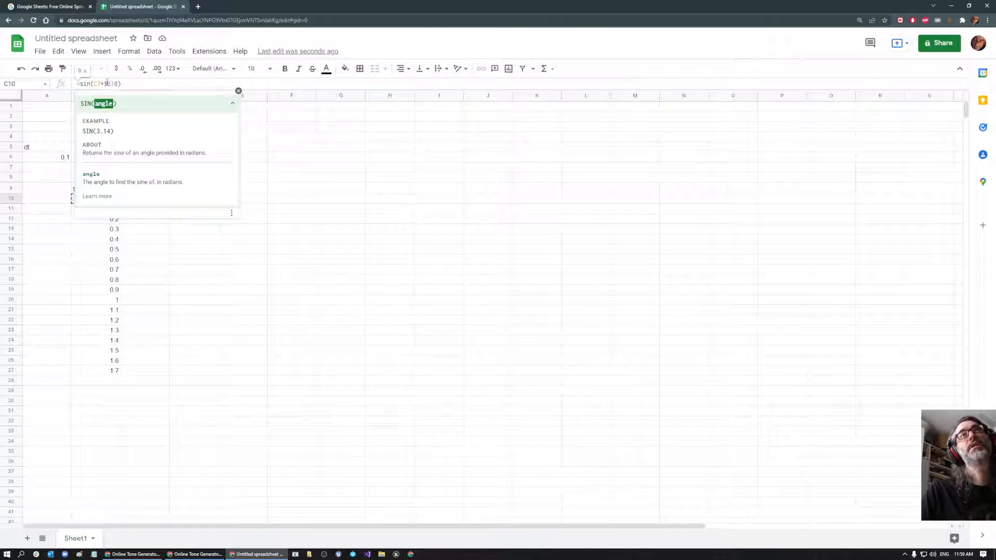
key(Return)
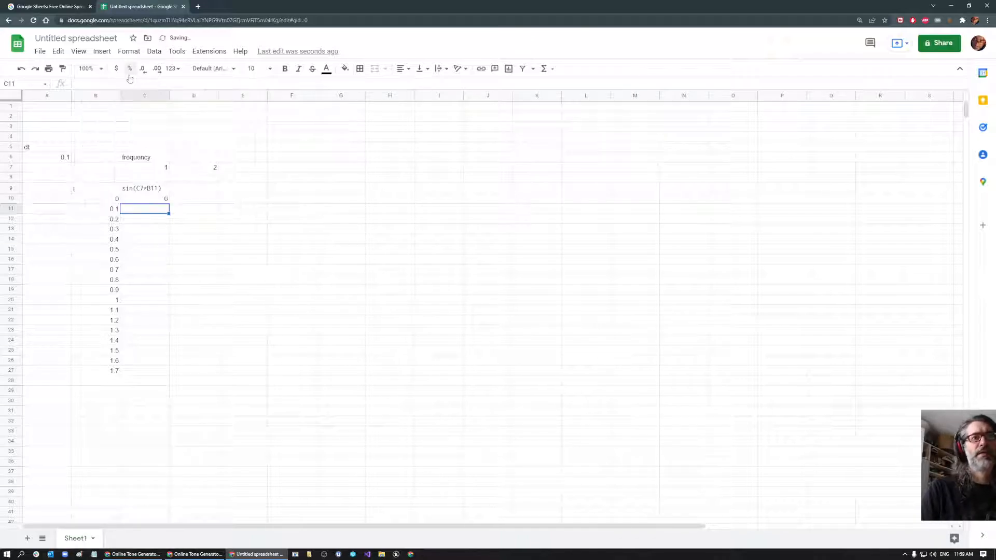
Try filling C10's formula across and down to D27, check its references, and clear the filled cells C11:D27.
click(143, 200)
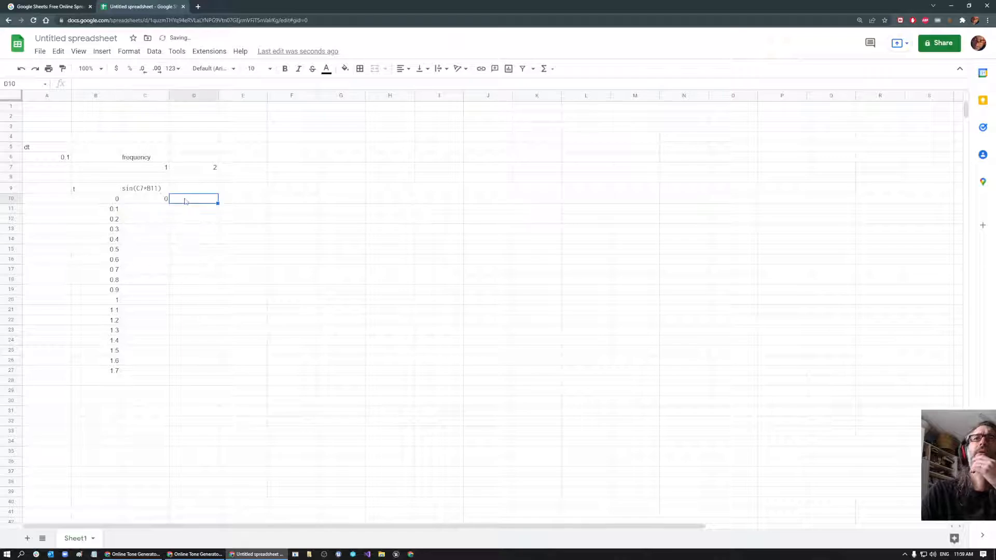
drag(168, 203, 218, 373)
click(244, 290)
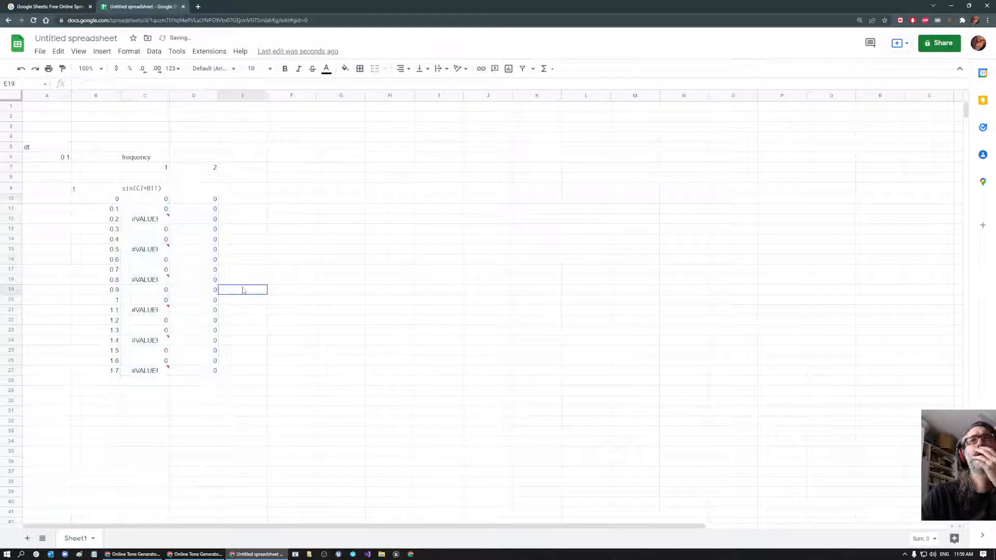
click(165, 210)
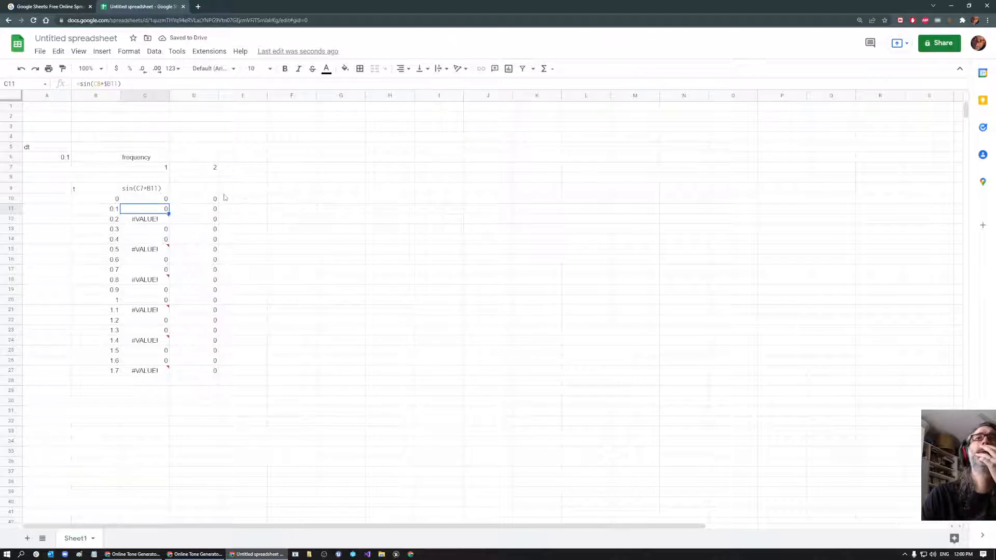
click(158, 168)
click(143, 201)
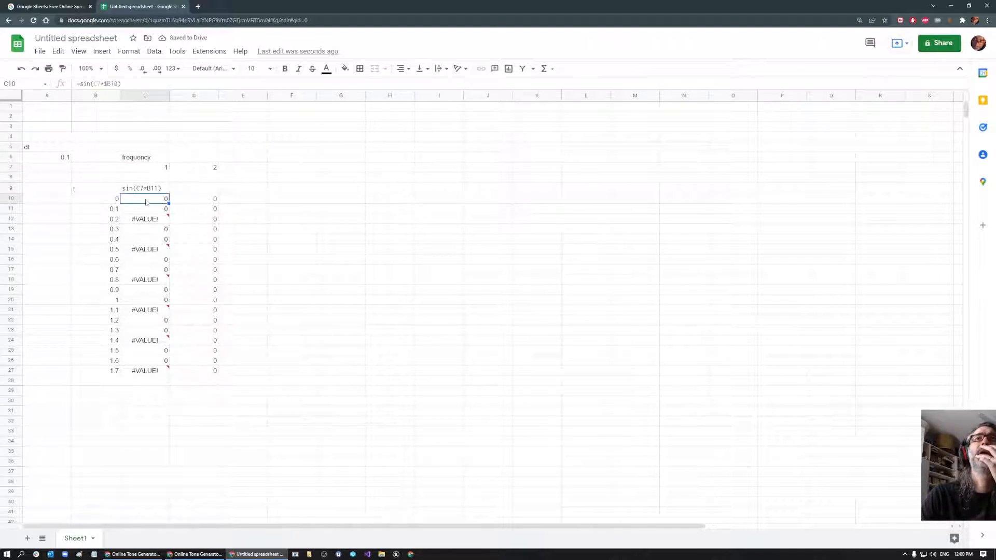
click(147, 209)
shift+click(204, 373)
key(Delete)
click(193, 202)
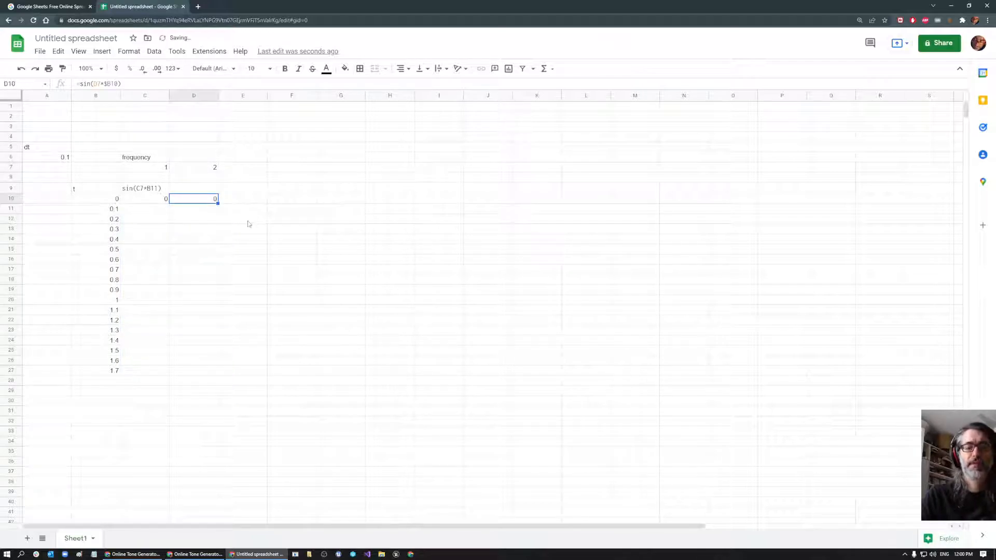
Anchor the frequency row in C10's formula so it reads =sin(C$7*$B10).
click(144, 198)
click(159, 168)
click(156, 199)
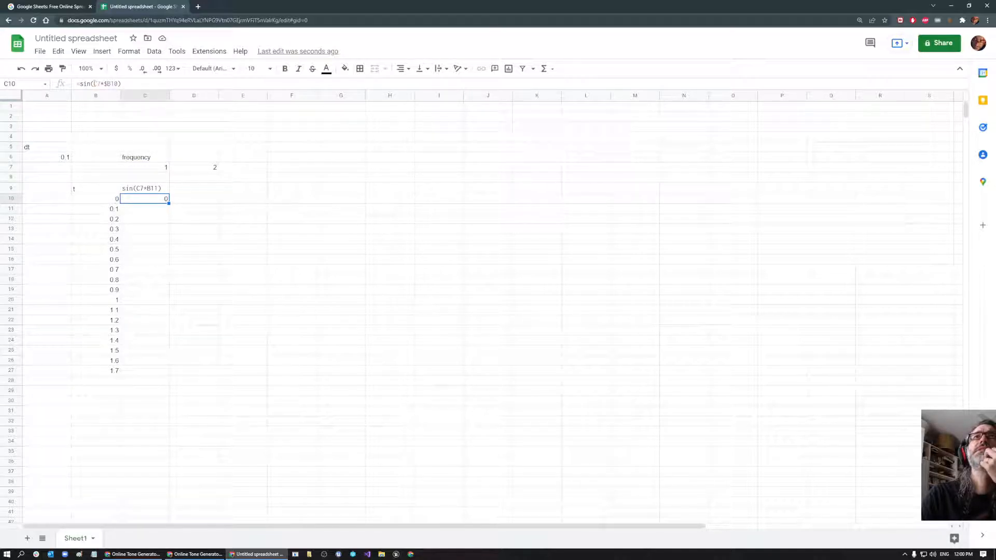
click(96, 83)
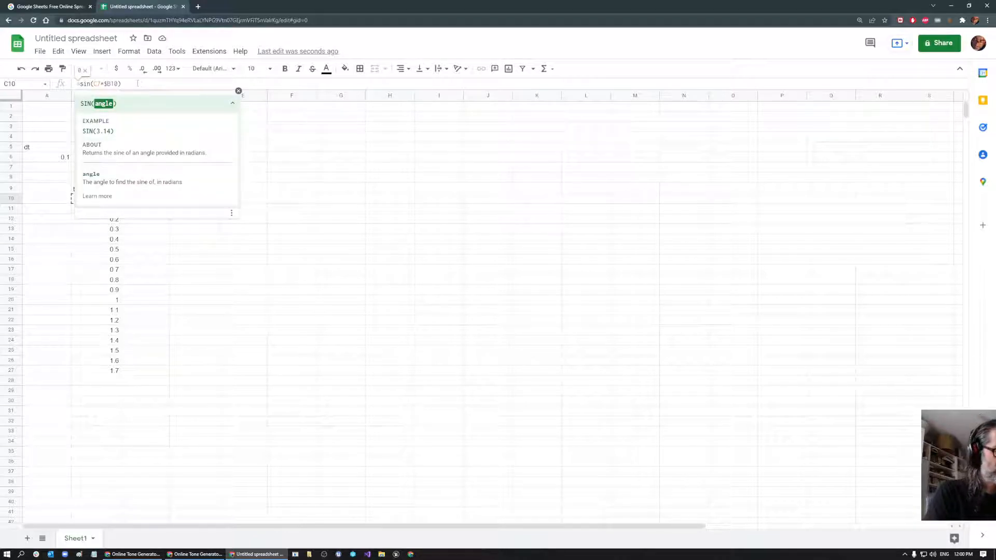
text($)
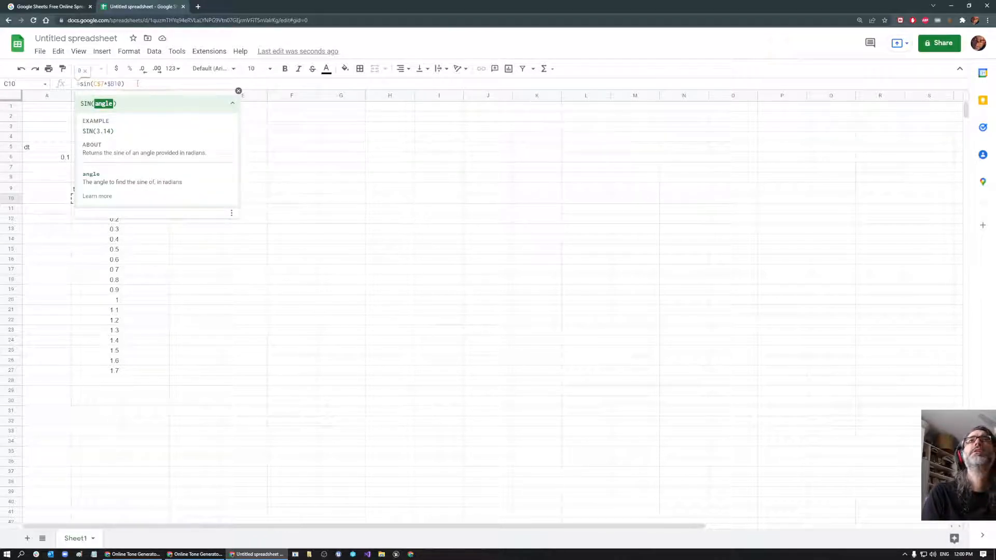
key(Return)
Fill C10's sine formula across to column D and down through row 27.
click(145, 199)
drag(169, 204, 210, 378)
click(285, 403)
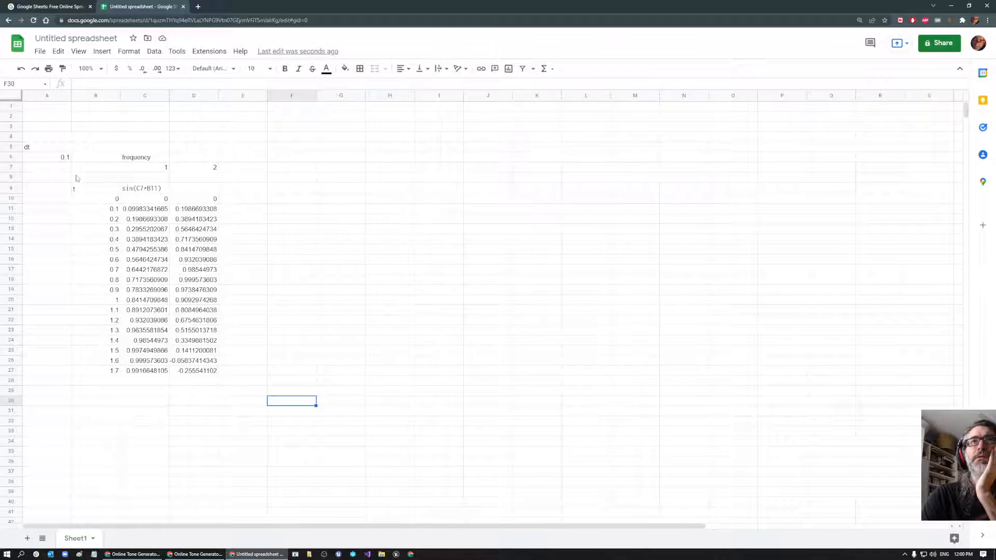
Set the time step dt in A6 to 0.3.
click(66, 159)
click(76, 159)
click(68, 159)
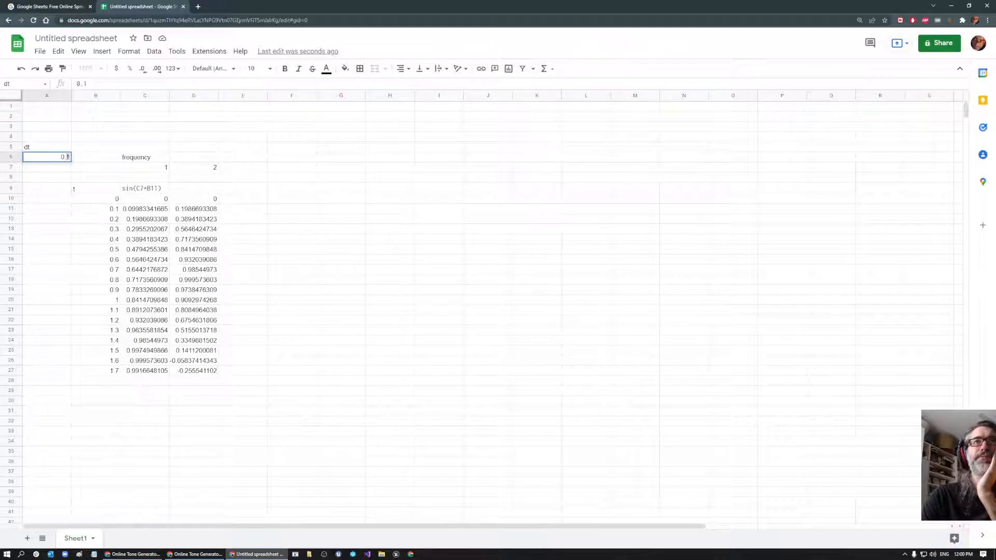
text(0.3)
key(Return)
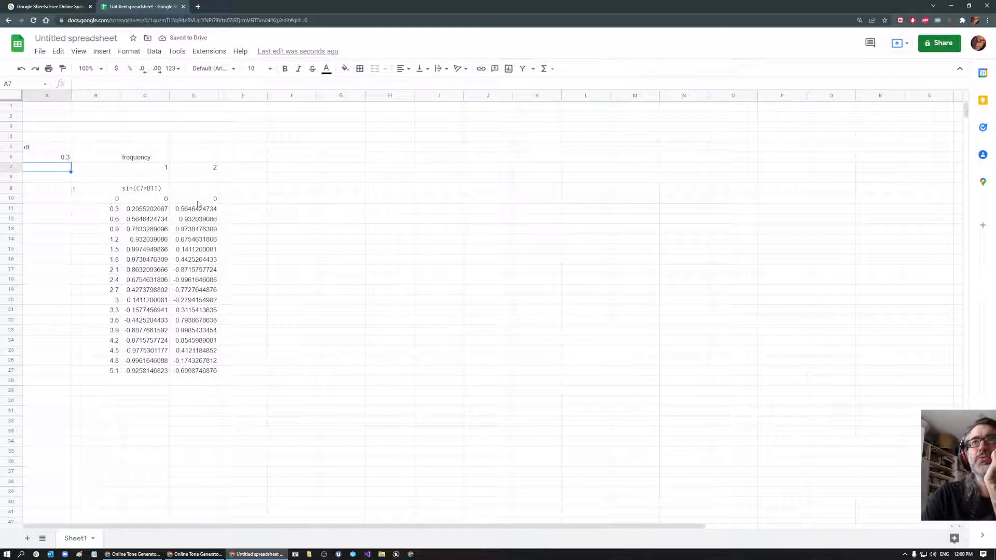
Try inserting a chart from only the sine values in C10:D27, and delete that chart again.
click(211, 168)
click(196, 200)
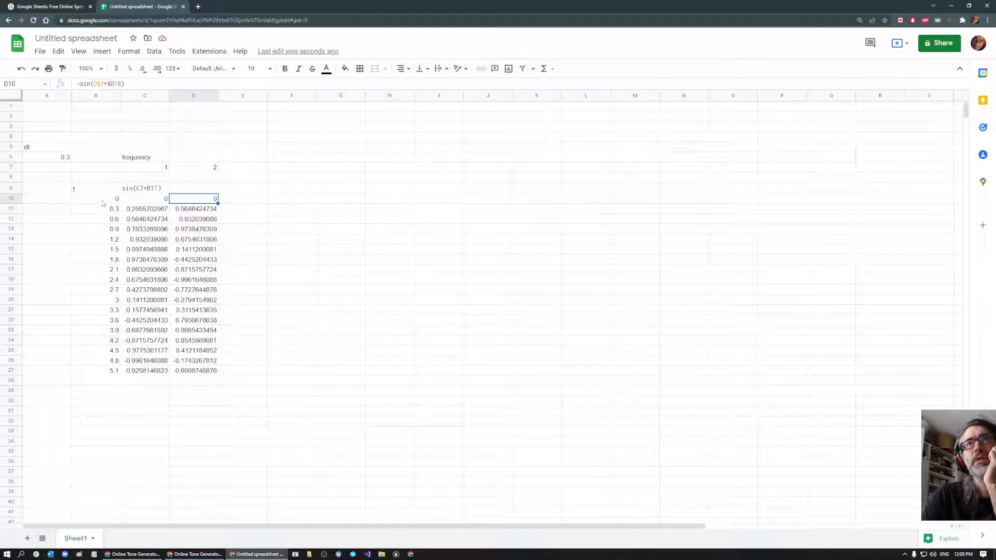
drag(113, 202, 198, 372)
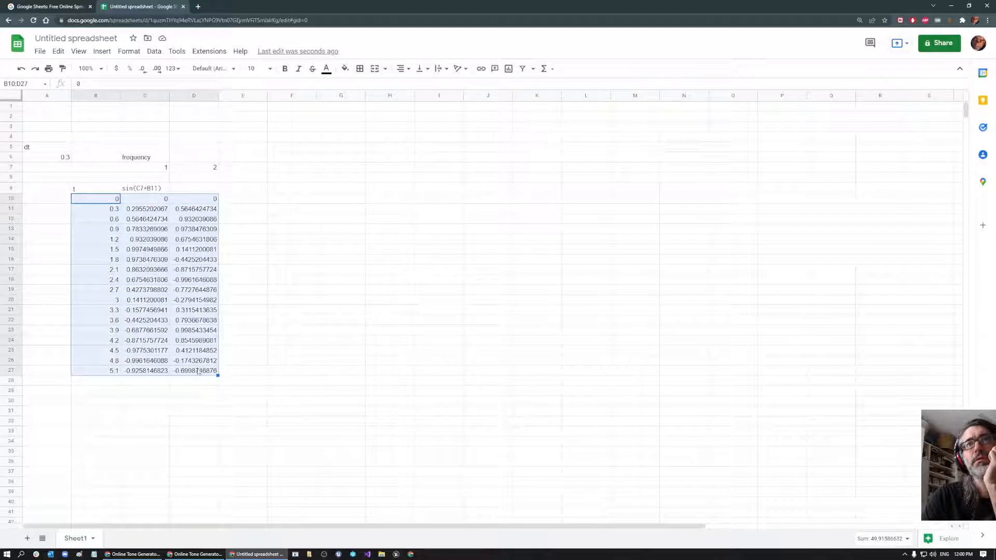
click(271, 364)
drag(144, 200, 201, 374)
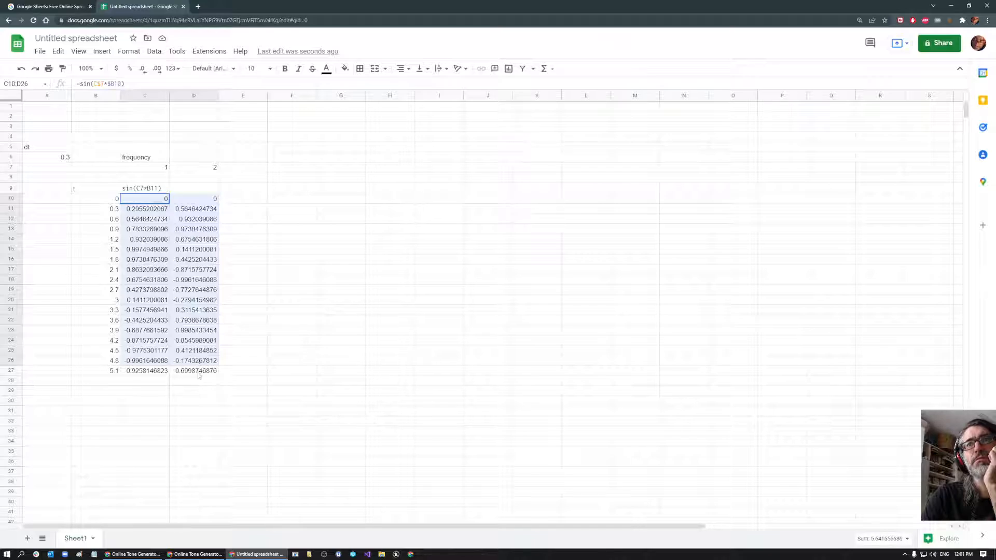
right_click(175, 269)
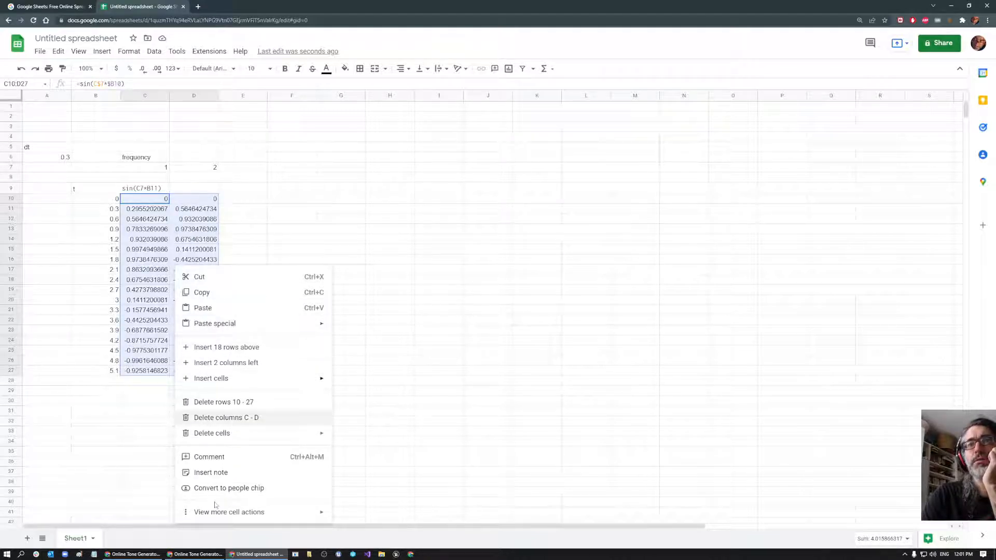
click(262, 253)
drag(144, 201, 213, 375)
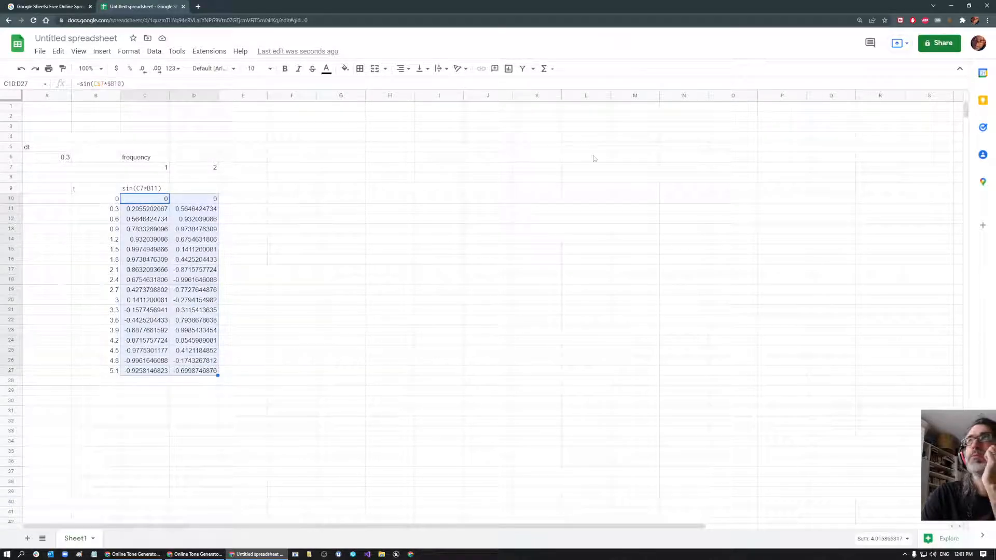
click(509, 69)
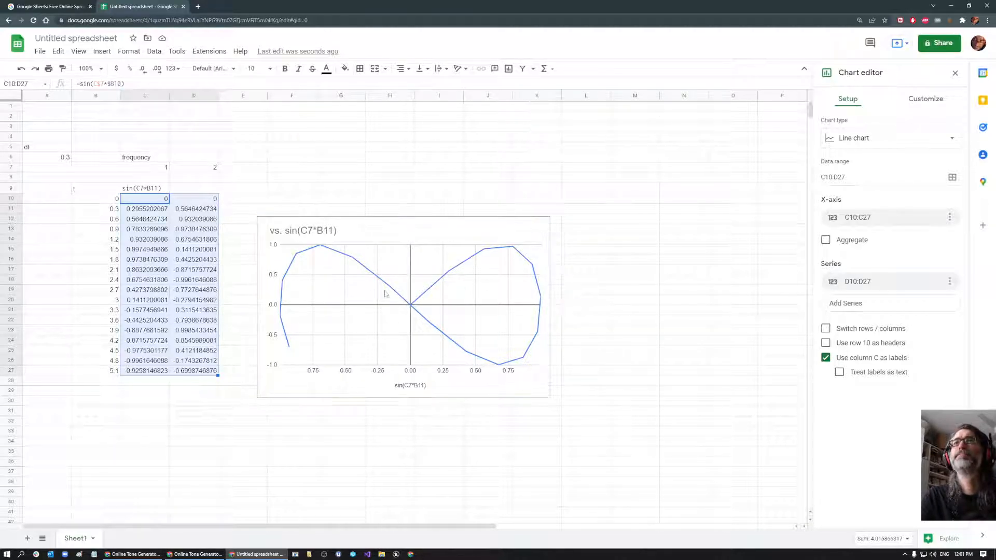
key(Delete)
Insert a line chart from B10:D27, covering the time values and both sine columns.
drag(96, 199, 193, 378)
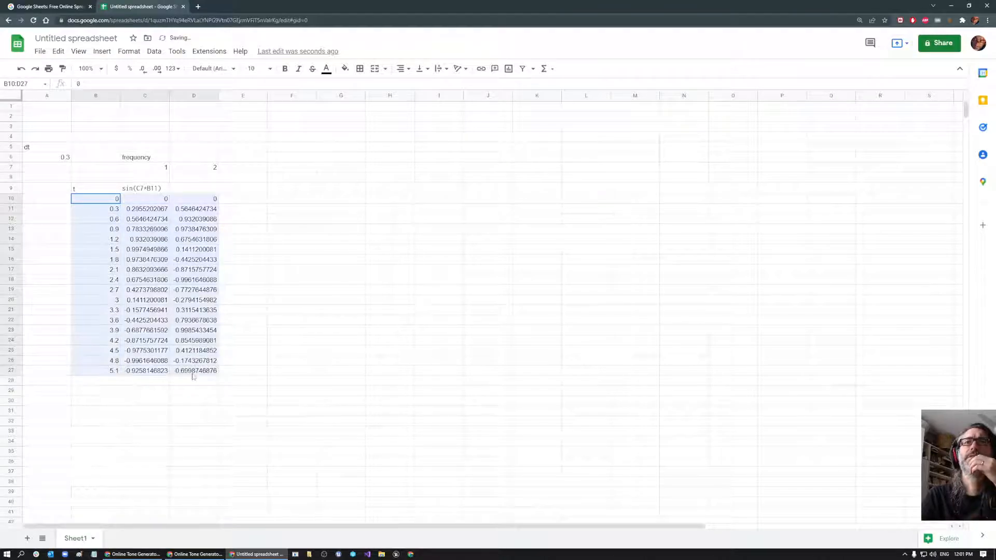
right_click(188, 265)
click(176, 220)
drag(95, 199, 195, 373)
click(509, 69)
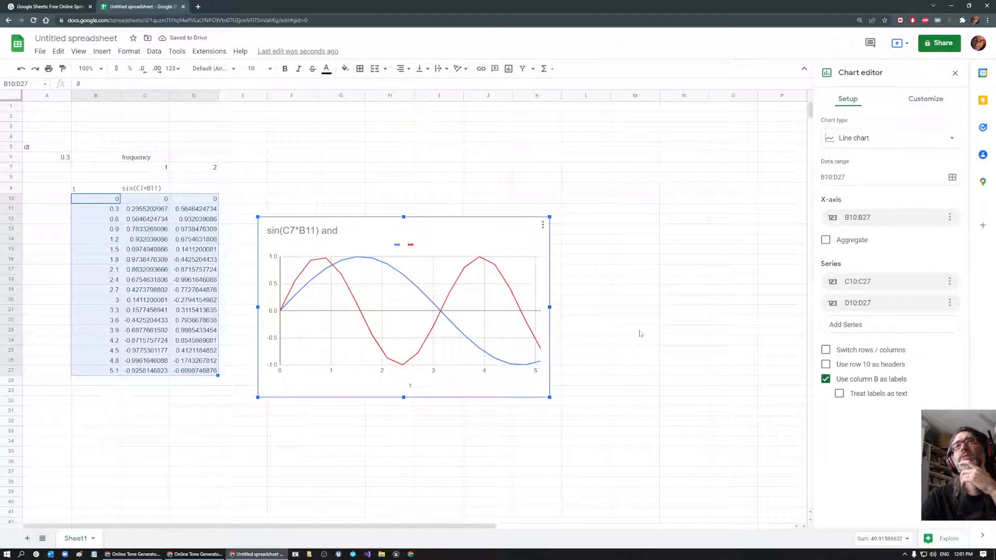
Enlarge the line chart and move it away from the data so it spans about columns J to R.
drag(550, 398, 698, 489)
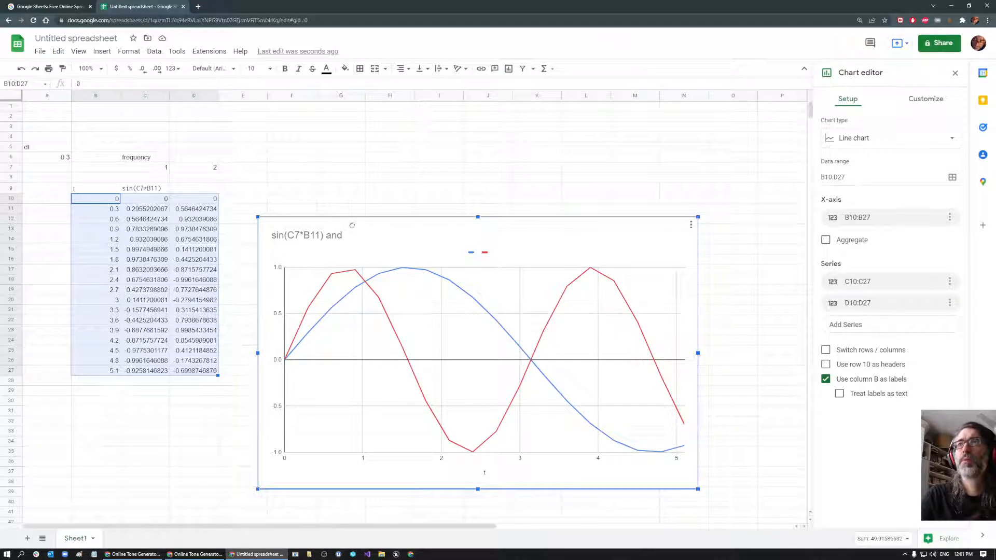
drag(340, 227, 552, 218)
click(206, 169)
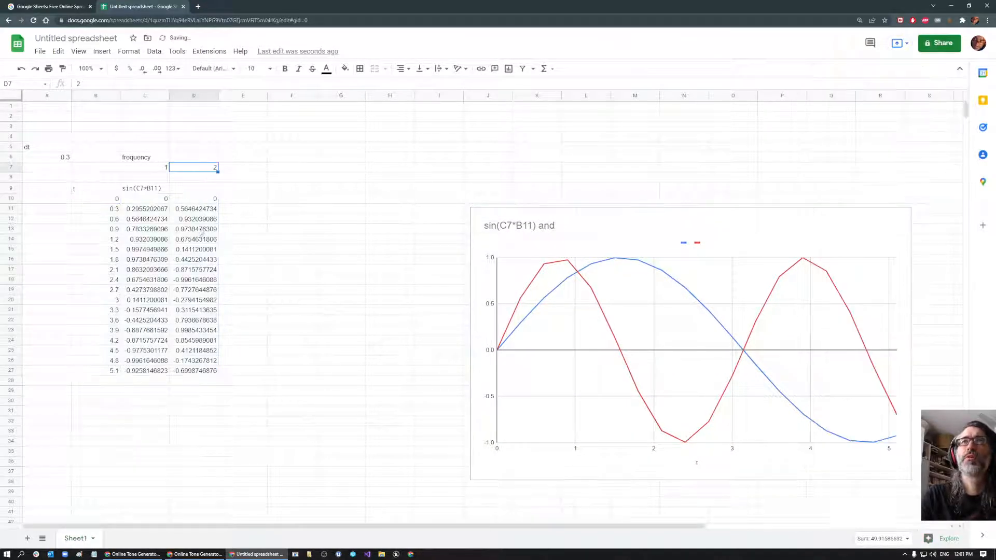
click(266, 282)
Fill the frequency and sine values in D7:D27 across to column G.
click(193, 371)
shift+click(206, 173)
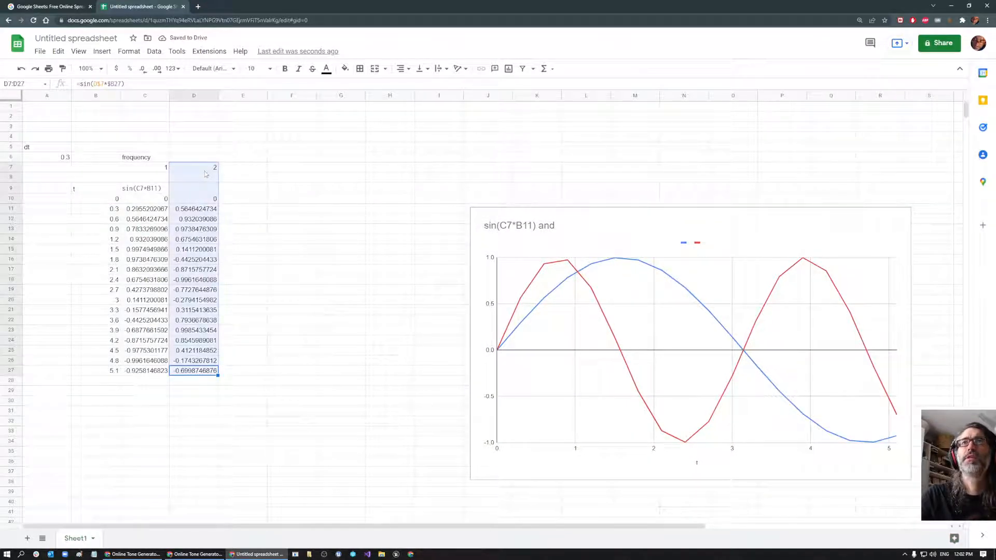
drag(216, 377, 325, 372)
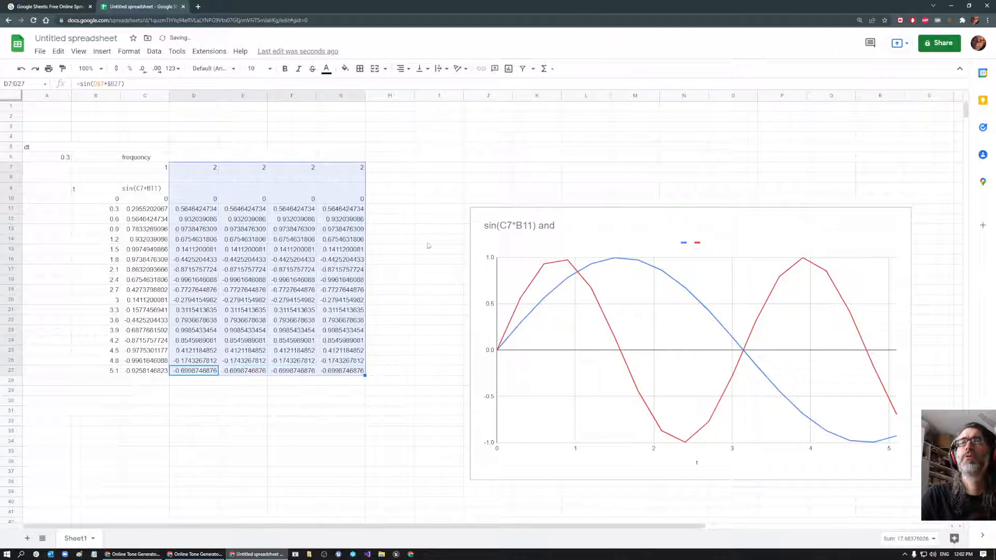
click(418, 199)
Fill the frequency row C7:G7 with the series 1, 2, 3, 4, 5.
click(204, 170)
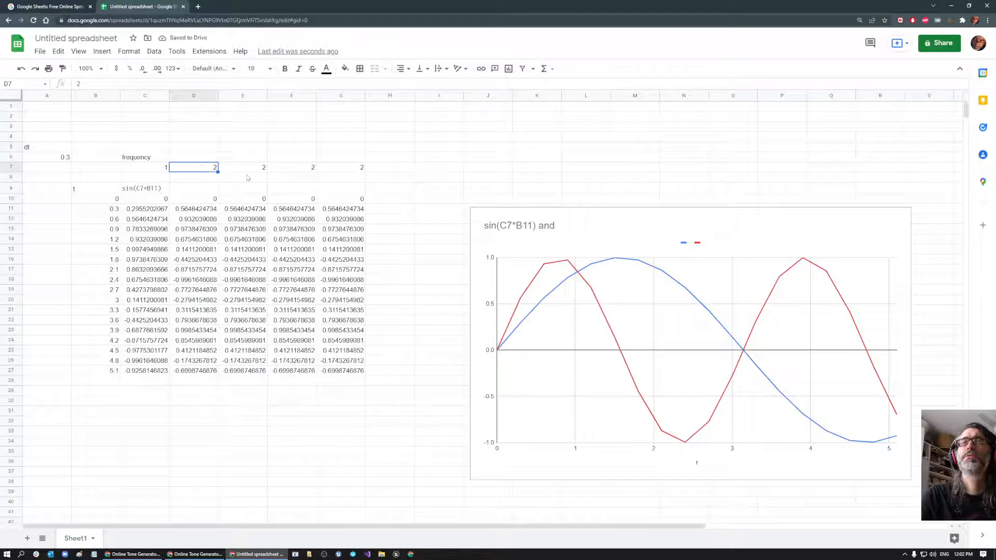
click(246, 169)
click(160, 169)
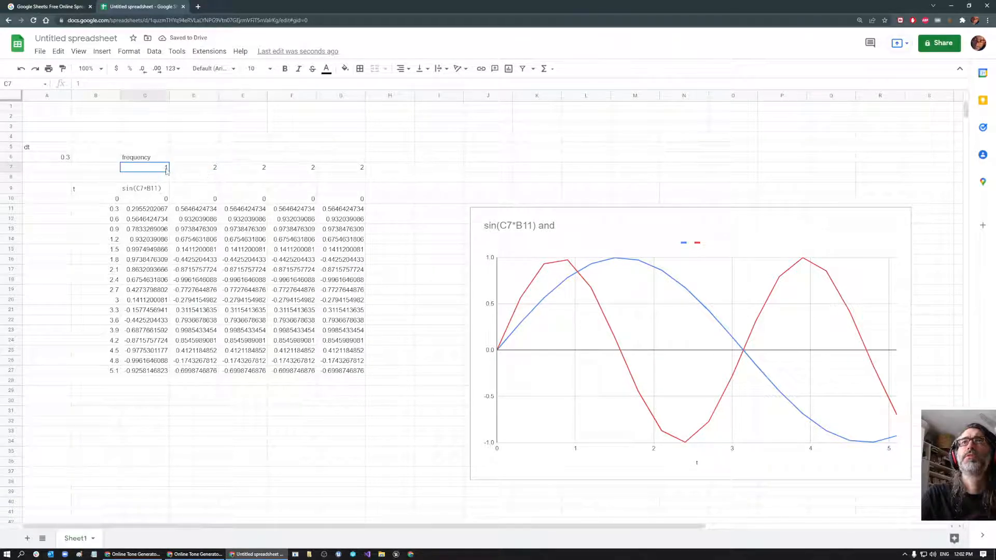
drag(162, 169, 366, 170)
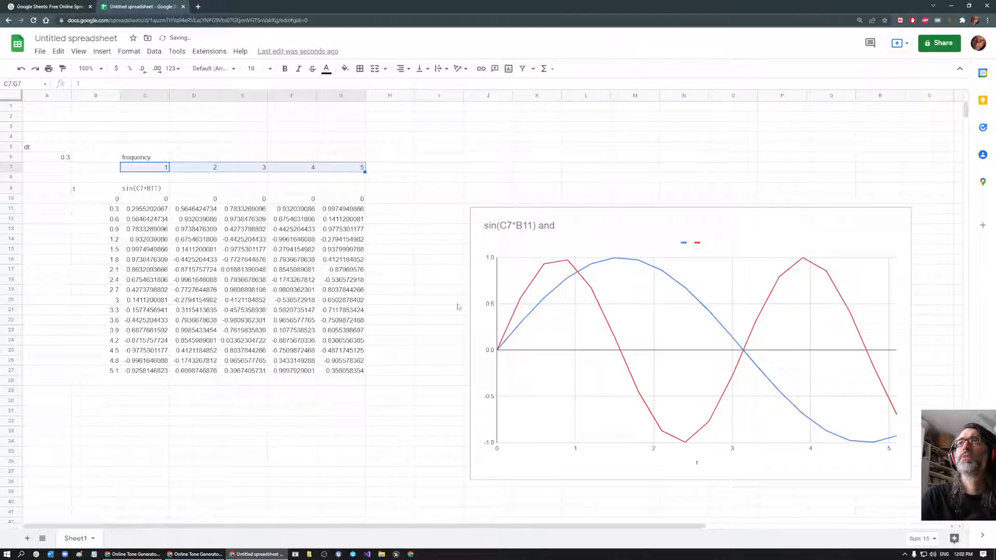
Replace the two-series line chart with a new line chart of B10:G27 and place it beside the data.
click(504, 224)
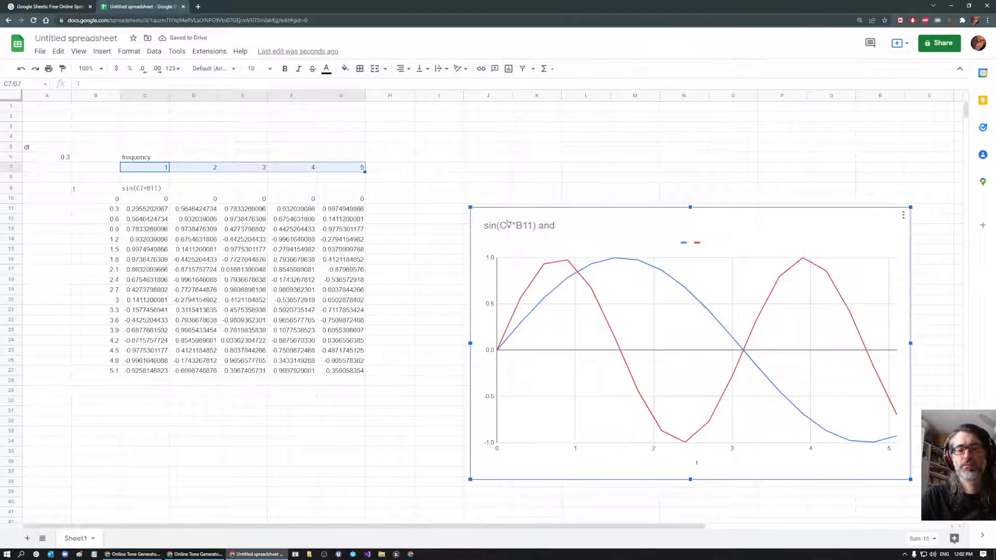
key(Delete)
drag(104, 201, 363, 372)
right_click(325, 284)
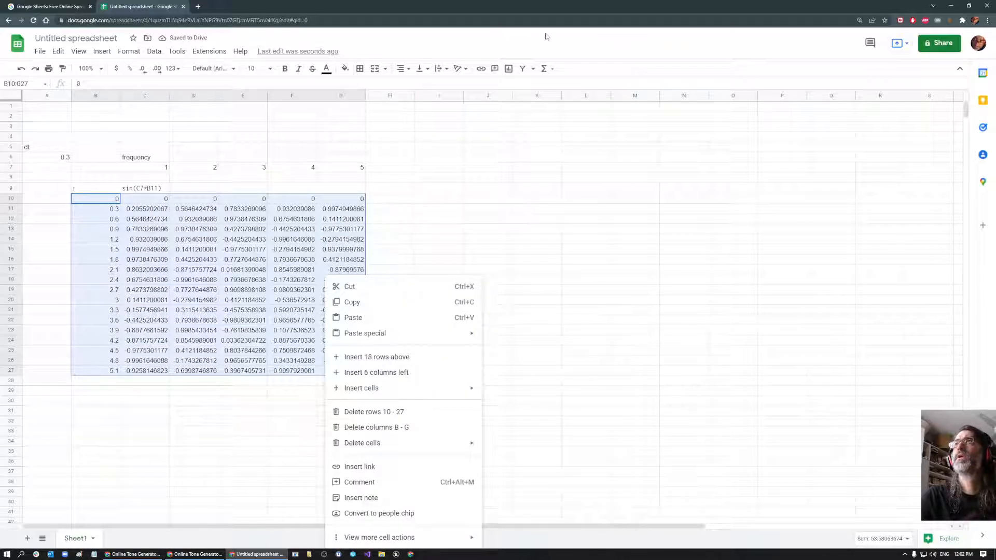
click(508, 68)
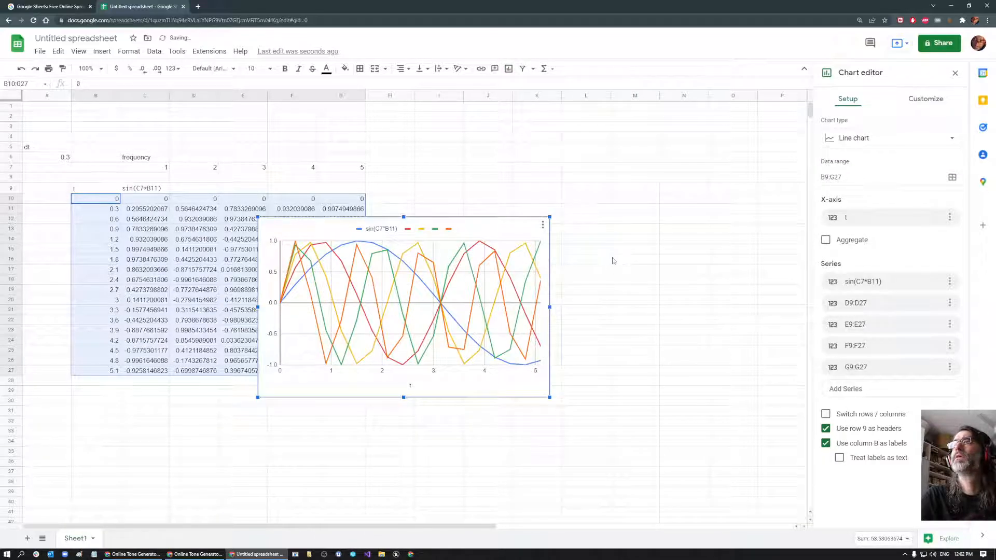
drag(431, 219, 584, 190)
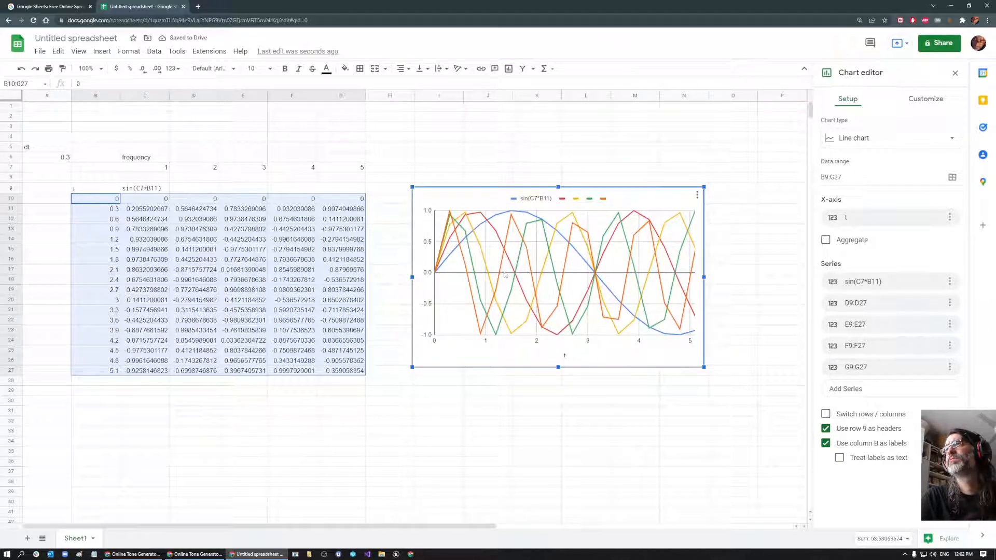
click(391, 352)
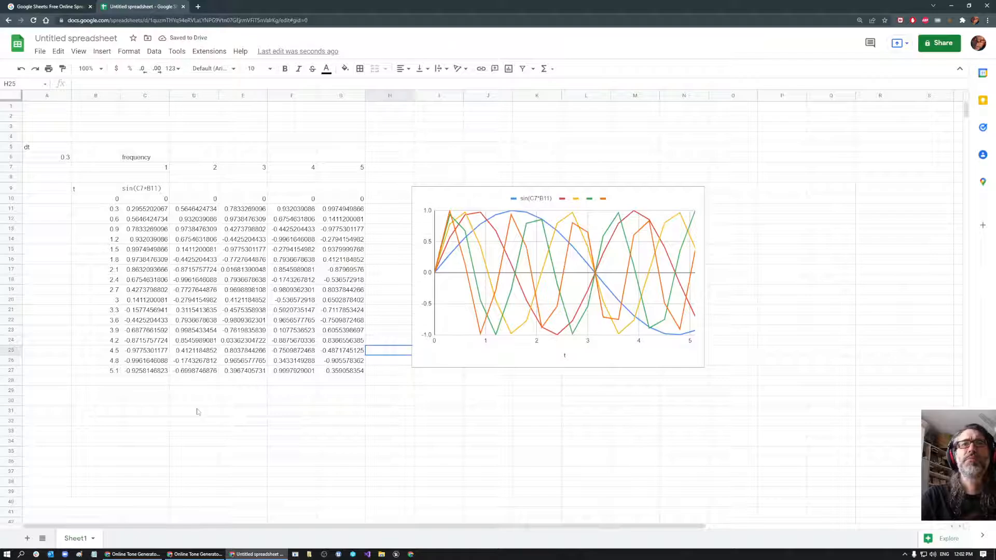
Shrink the height of the empty rows 28 to 62 to a minimum.
click(12, 392)
scroll(93, 415, down, 5)
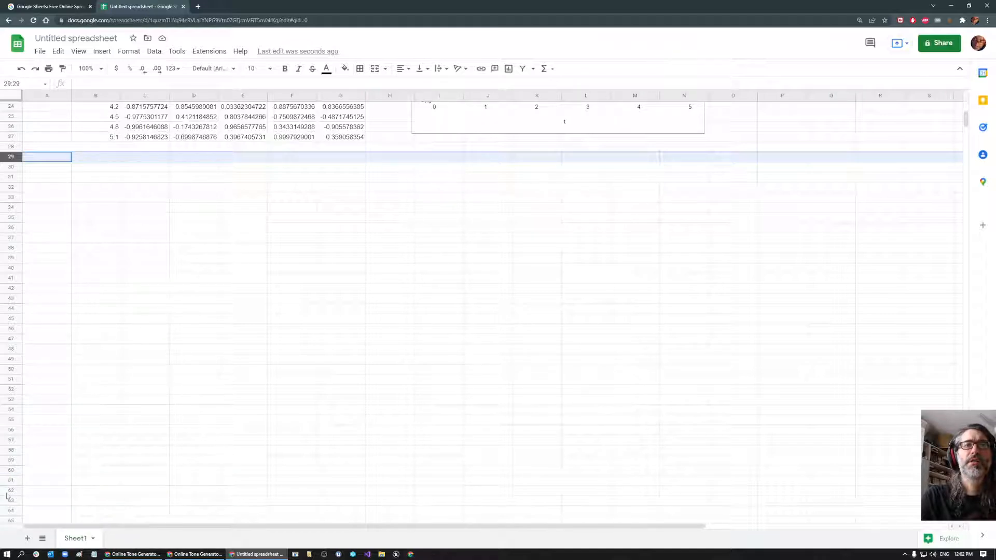
drag(11, 491, 10, 148)
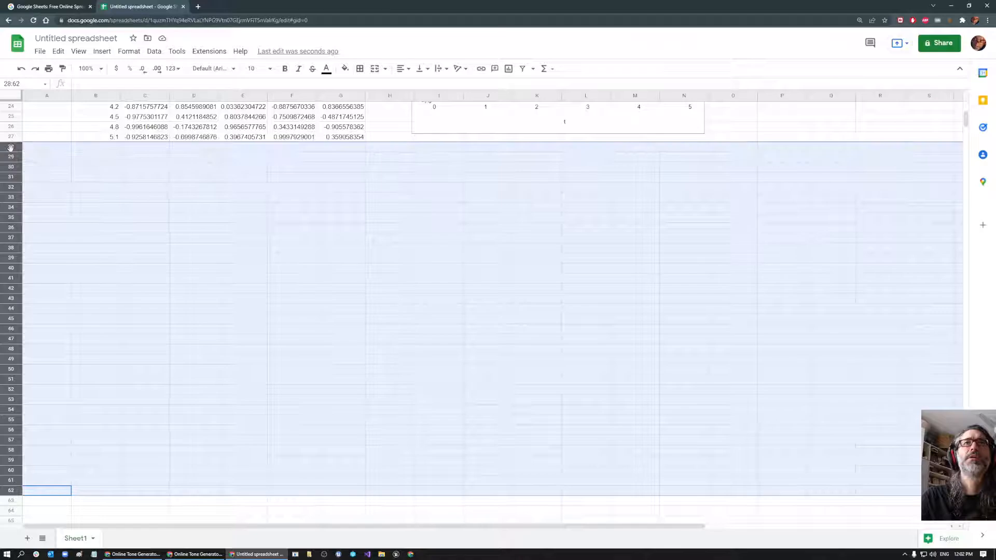
scroll(27, 419, down, 5)
mouse_move(17, 283)
mouse_down()
mouse_move(4, 434)
mouse_move(7, 269)
mouse_up()
click(103, 369)
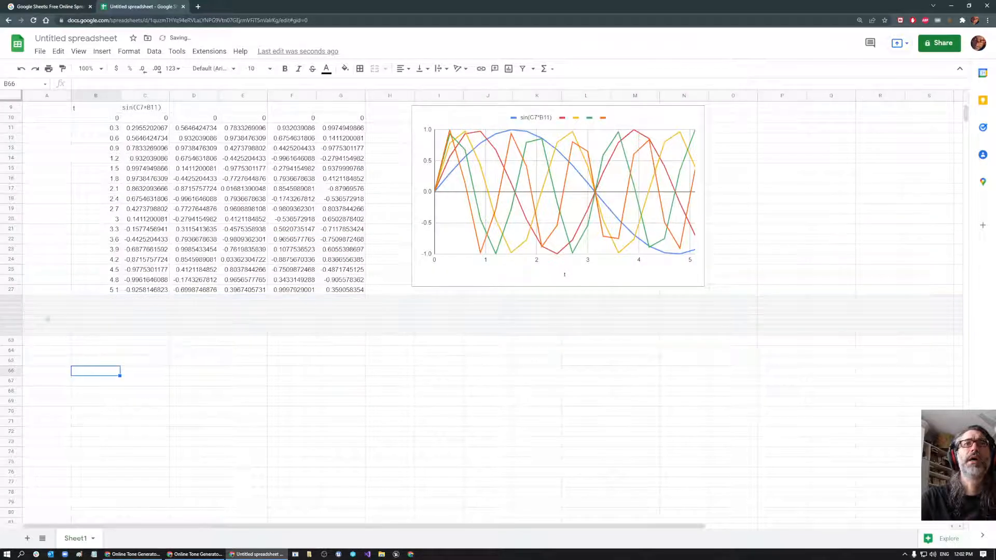
Fill the time and sine formulas of B26:G26 down to row 80.
click(104, 281)
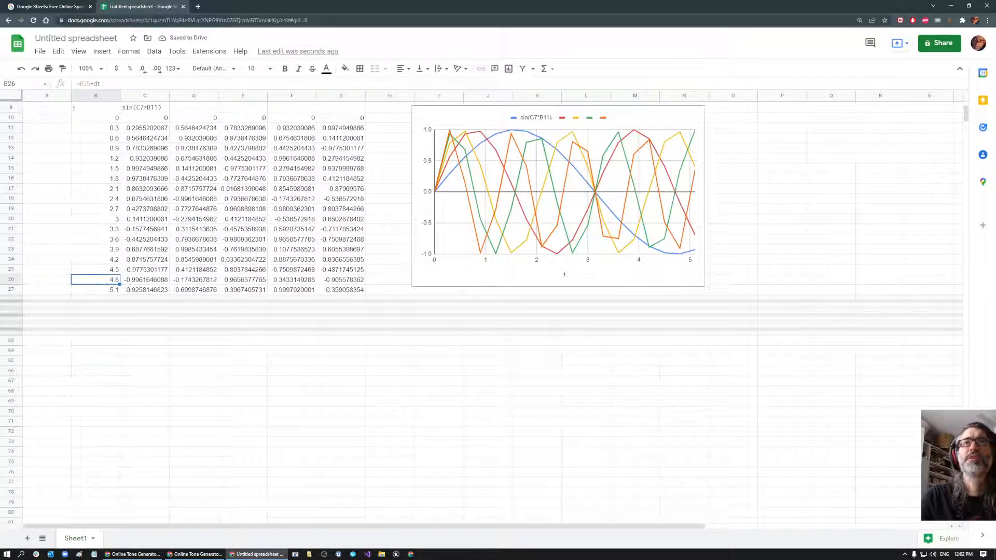
shift+click(342, 282)
drag(365, 284, 369, 511)
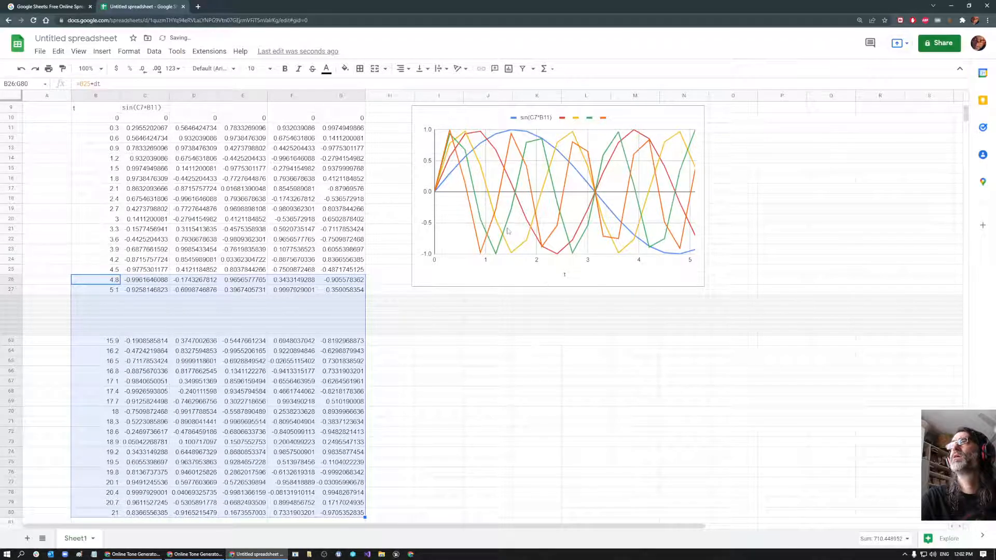
Delete the line chart of B10:G27.
click(471, 124)
key(Delete)
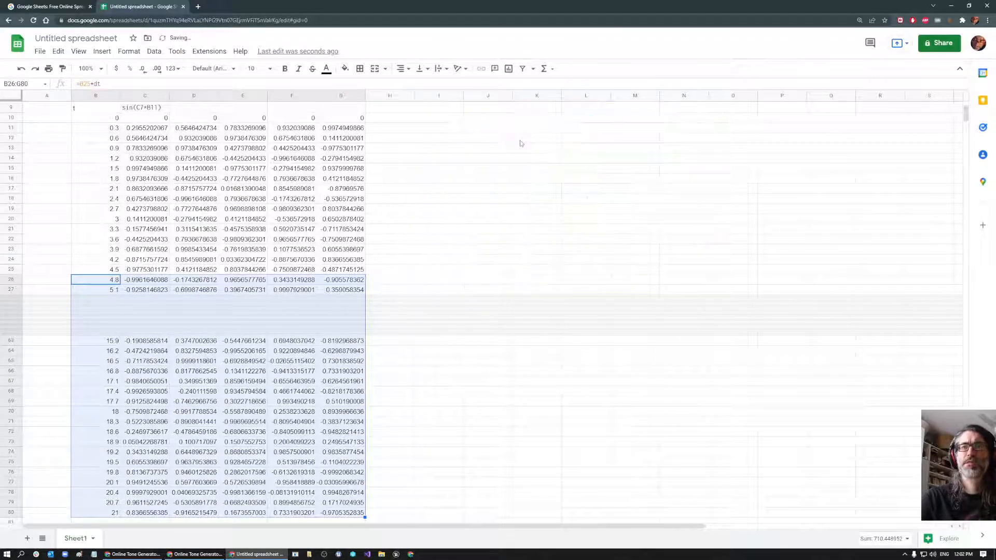
click(494, 197)
drag(109, 112, 342, 517)
scroll(470, 465, up, 3)
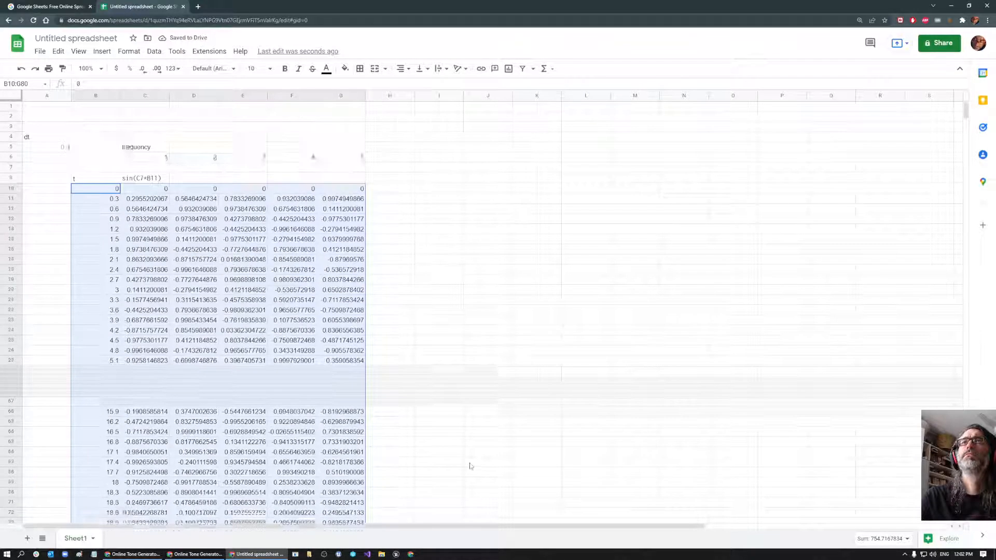
click(439, 280)
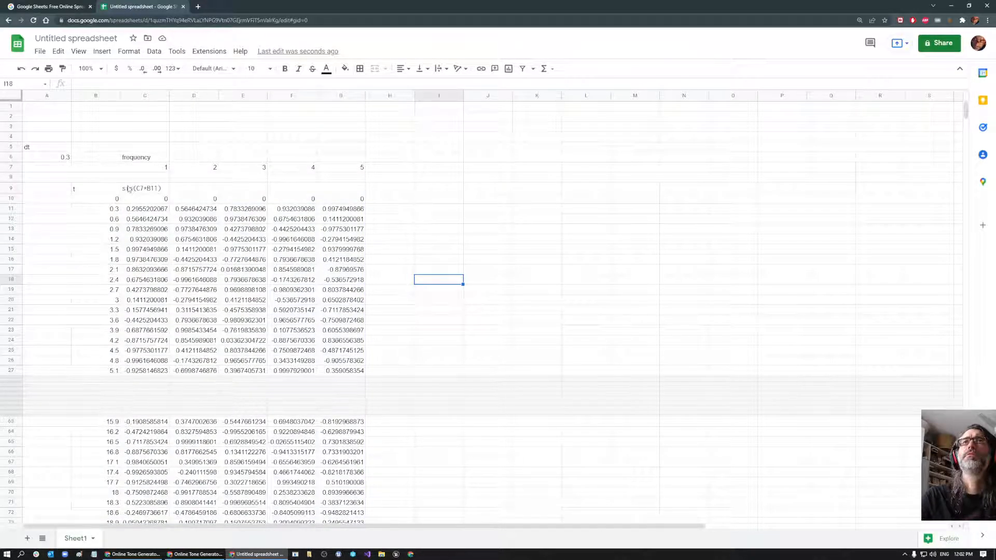
Move the sin(C7*B11) label to C3 and the frequency label and values down to rows 8 and 9.
click(87, 192)
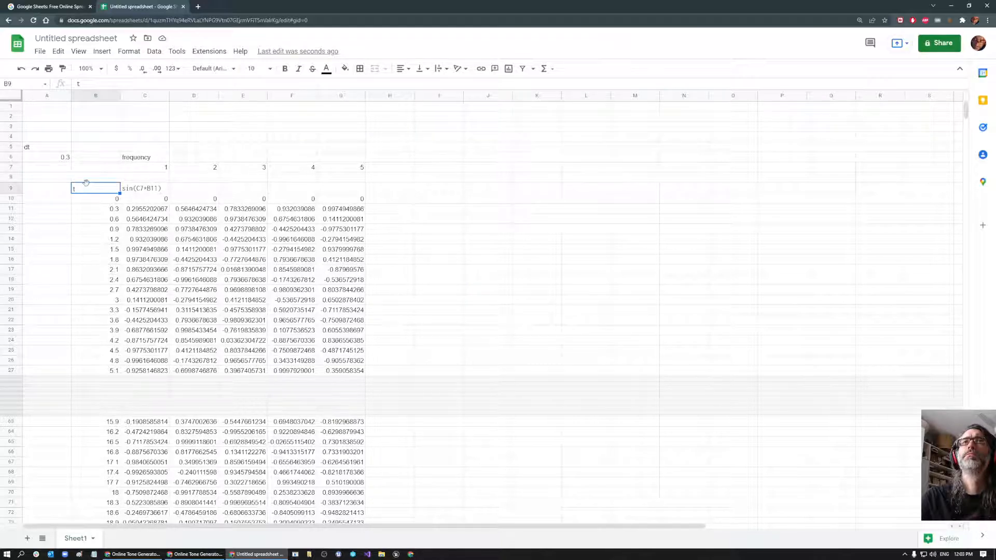
click(134, 190)
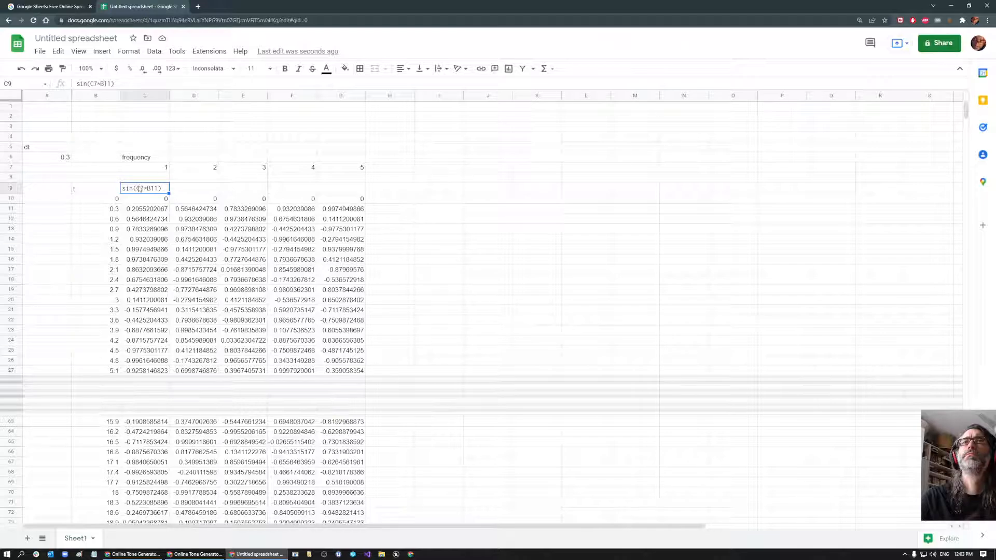
drag(144, 183, 145, 123)
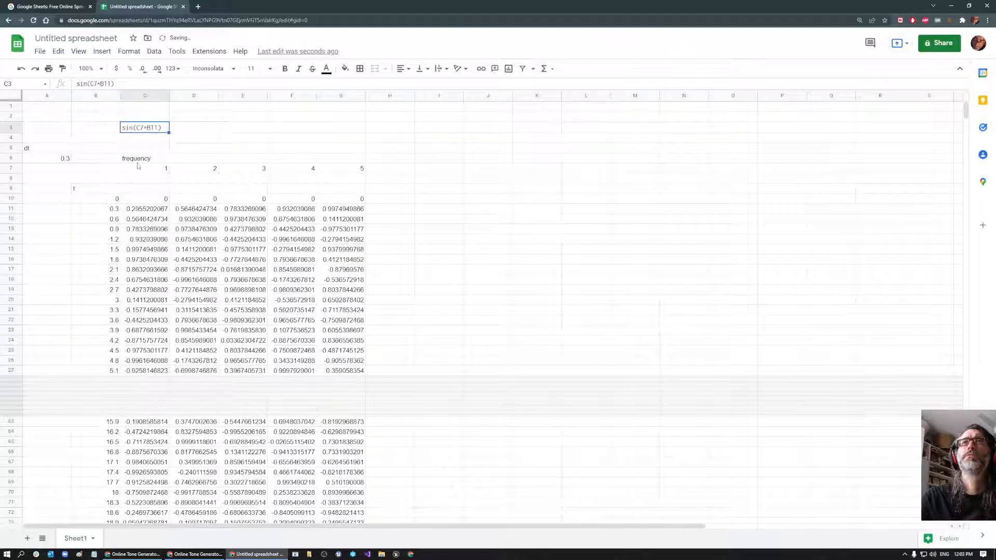
drag(127, 160, 337, 184)
click(439, 199)
Insert a line chart from B9:G80 and try it without column B as labels.
drag(104, 191, 350, 484)
click(509, 68)
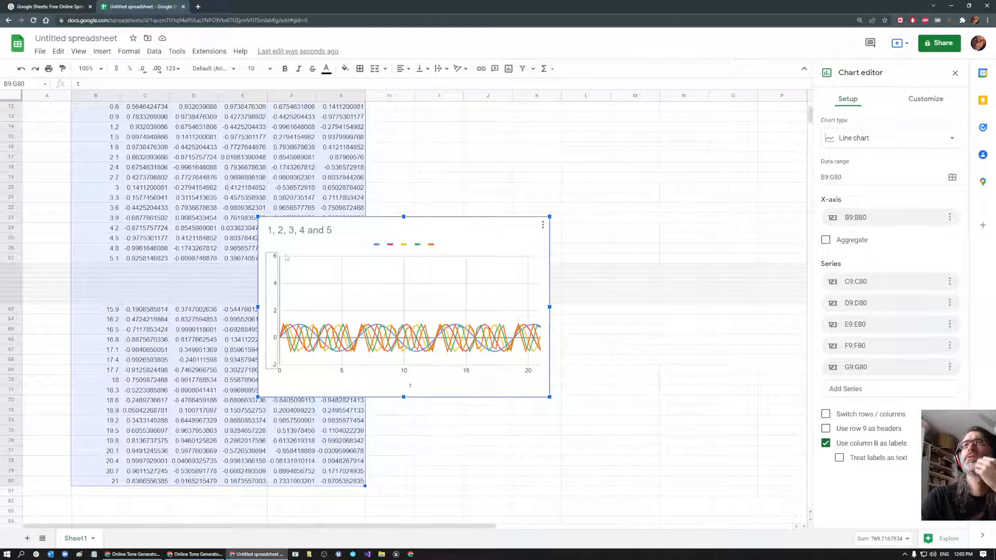
scroll(416, 188, up, 3)
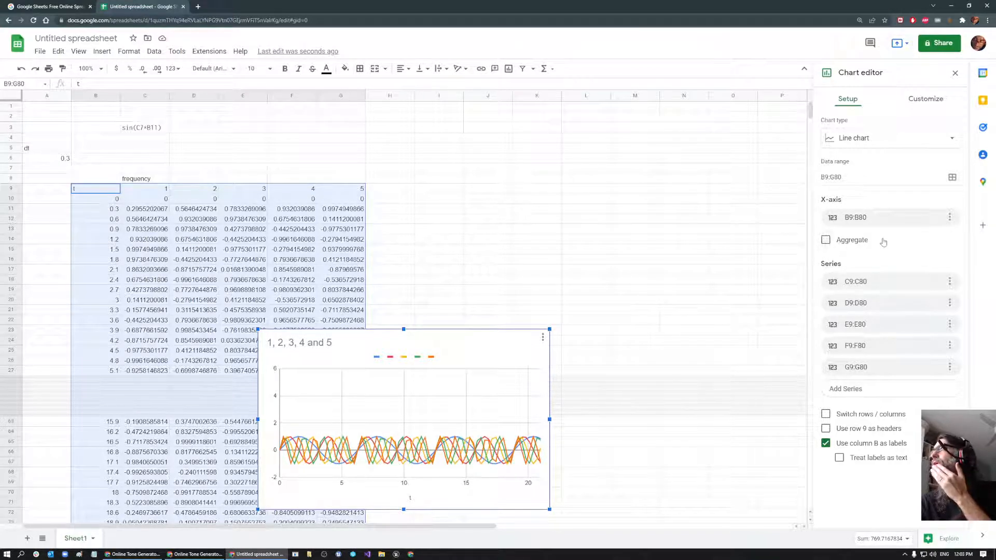
click(826, 444)
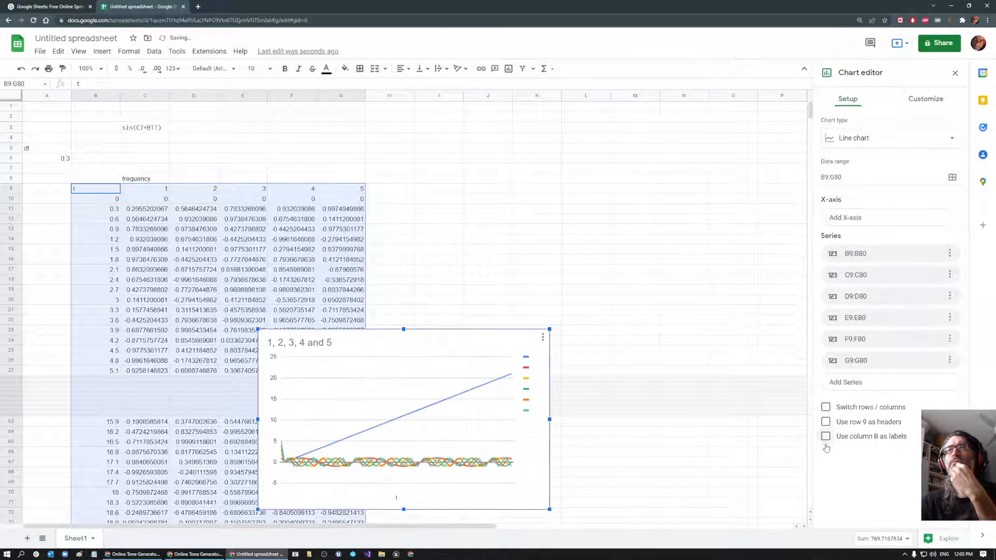
click(826, 446)
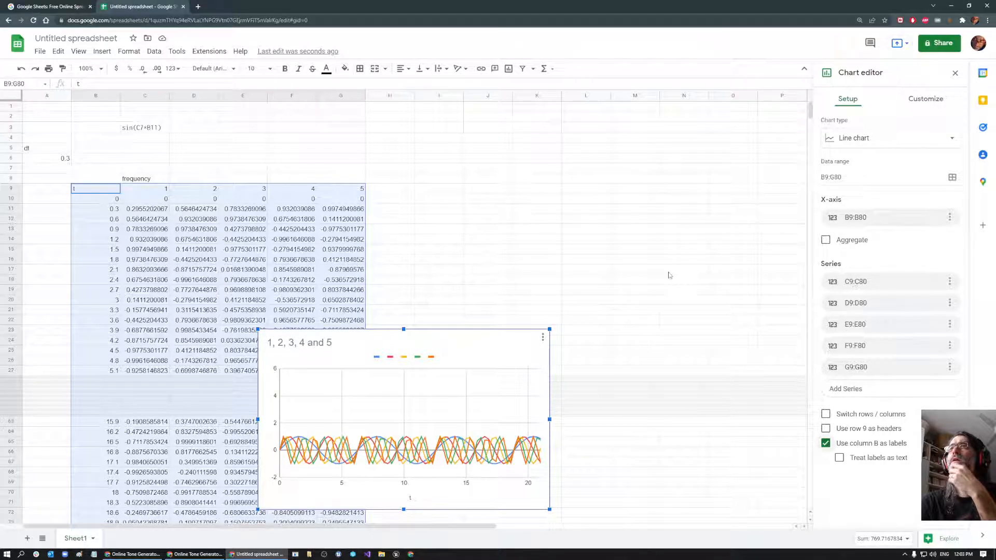
Delete the line chart of B9:G80.
click(525, 343)
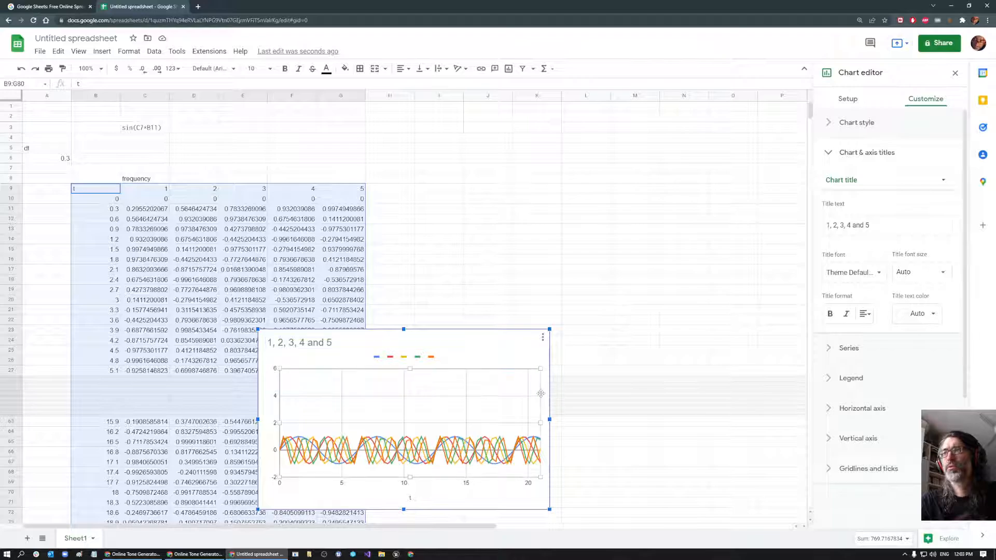
click(541, 396)
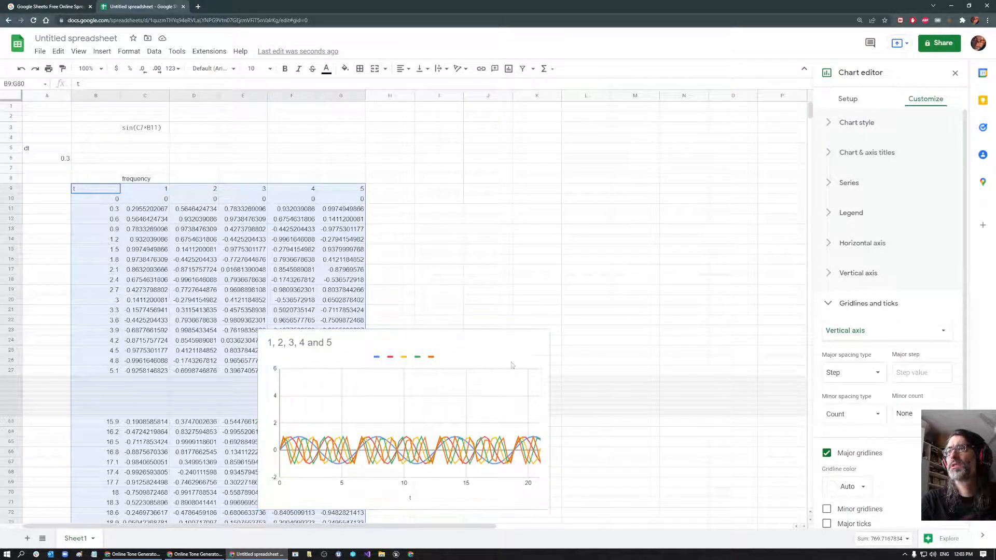
key(Delete)
click(496, 353)
click(482, 293)
Insert a line chart from B10:G80, move it clear of the data and widen it to about column O.
drag(93, 200, 363, 455)
click(508, 70)
drag(415, 262, 535, 261)
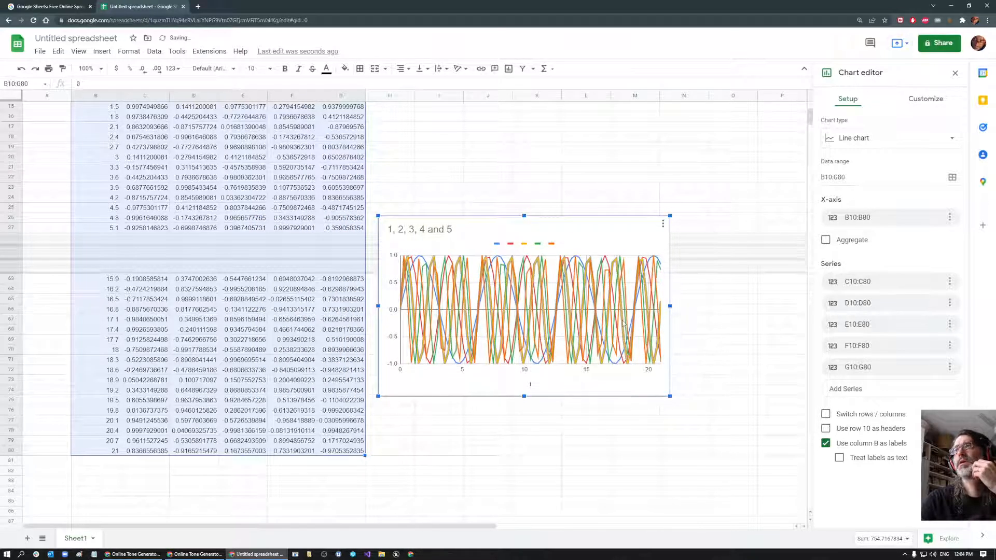
drag(670, 306, 772, 306)
Set the time step dt in A6 to 0.1.
scroll(683, 288, up, 5)
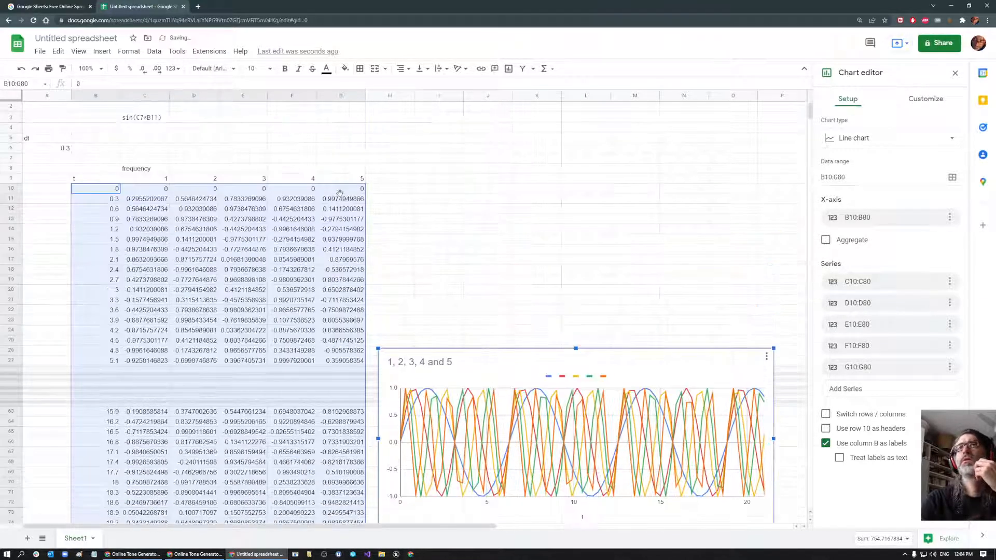
click(68, 159)
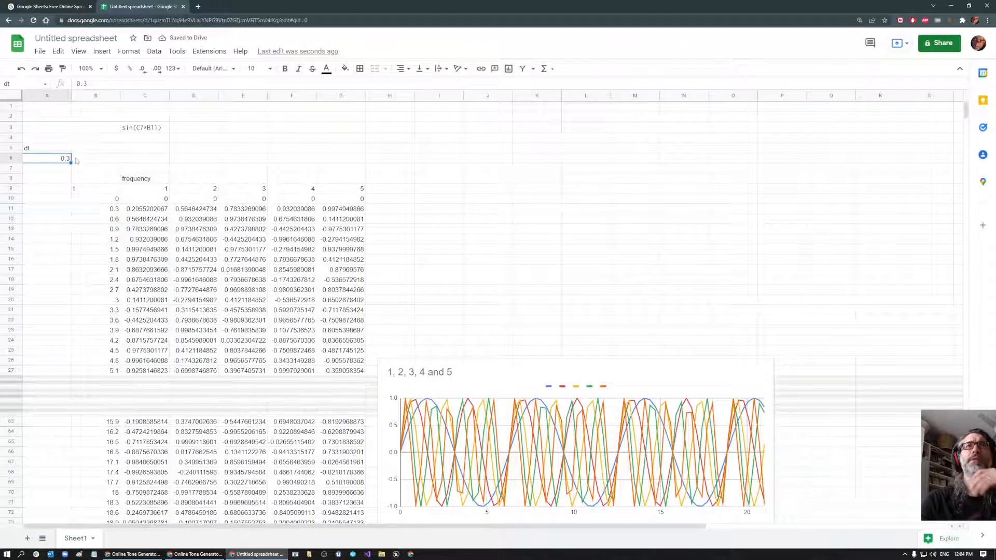
double_click(67, 158)
text(1)
key(Return)
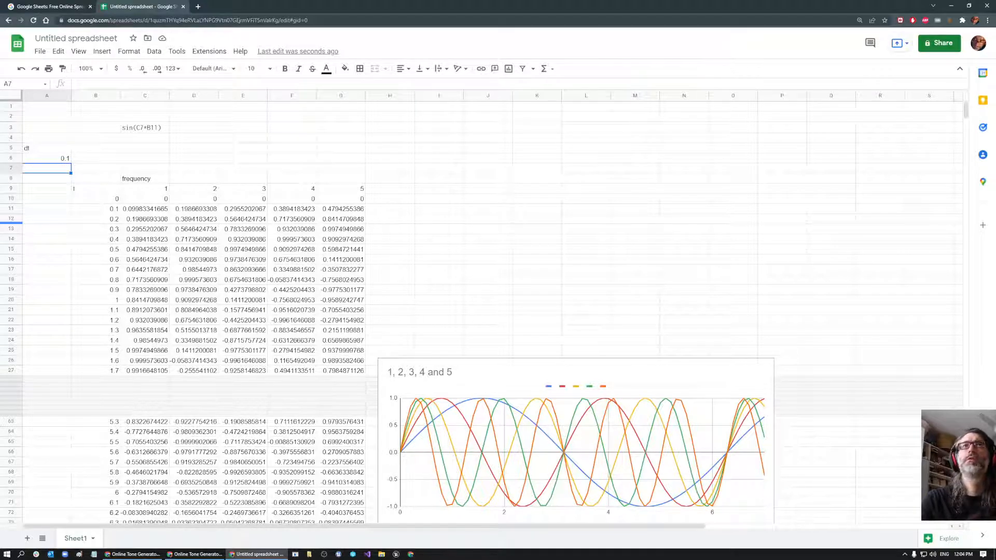
Set the time step dt in A6 to 0.04.
double_click(67, 159)
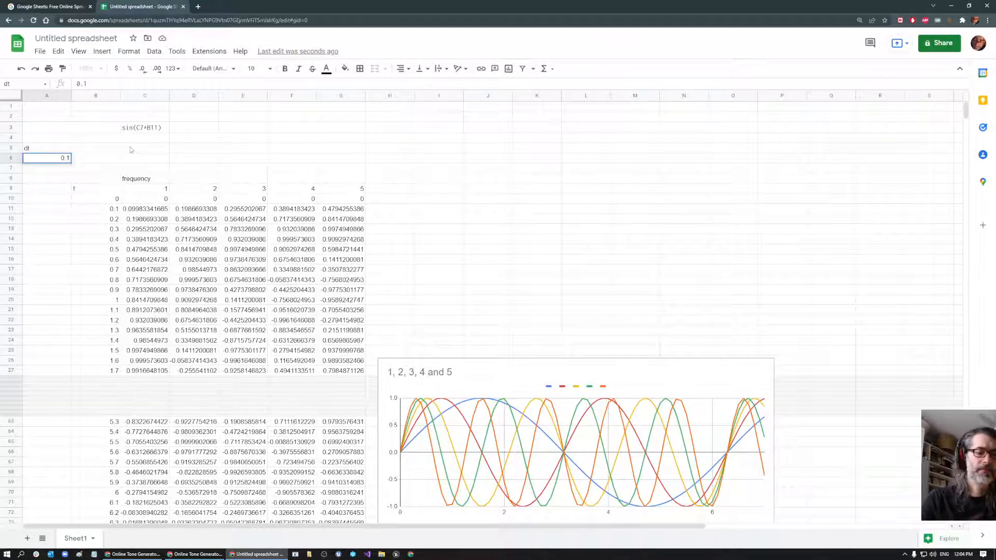
text(0)
text(.4)
key(Return)
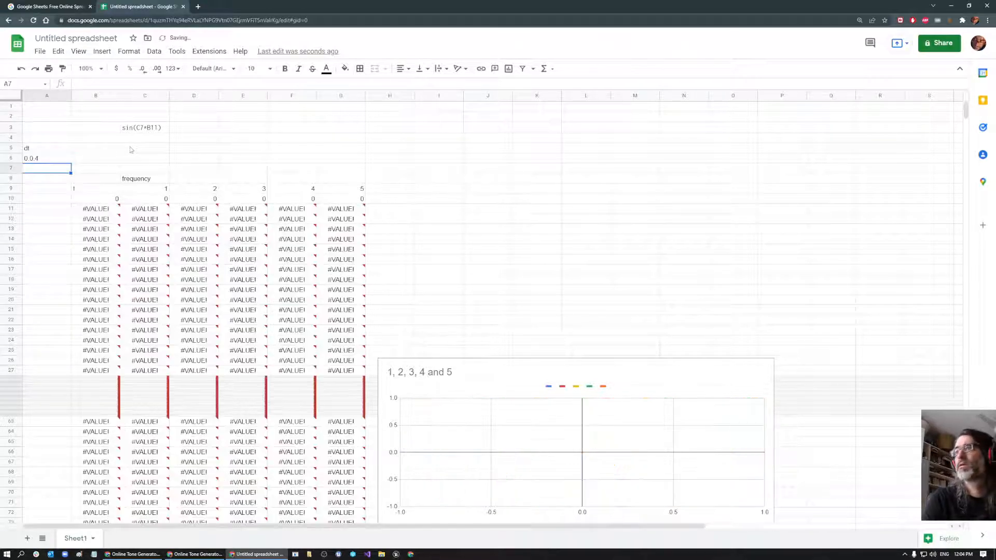
click(36, 159)
double_click(35, 158)
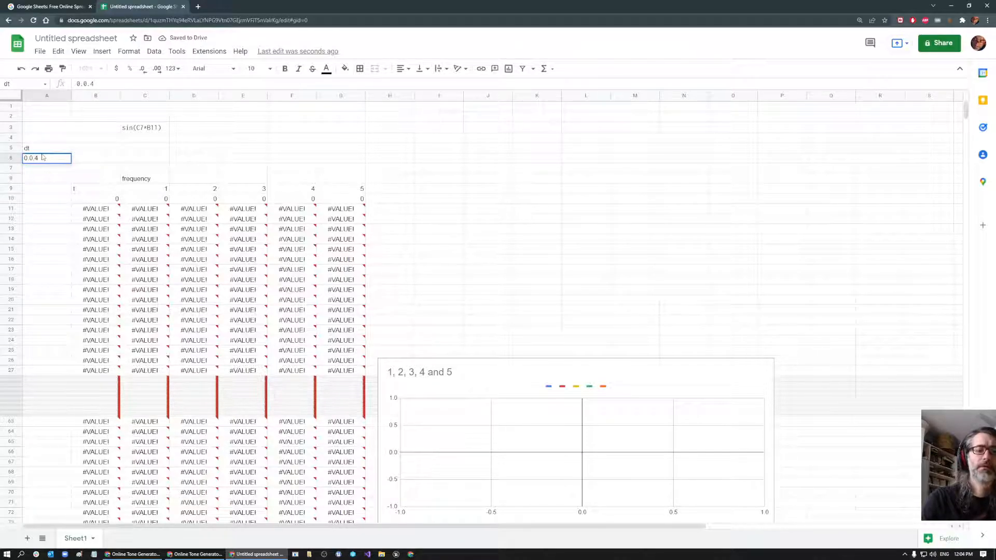
text(0)
key(Return)
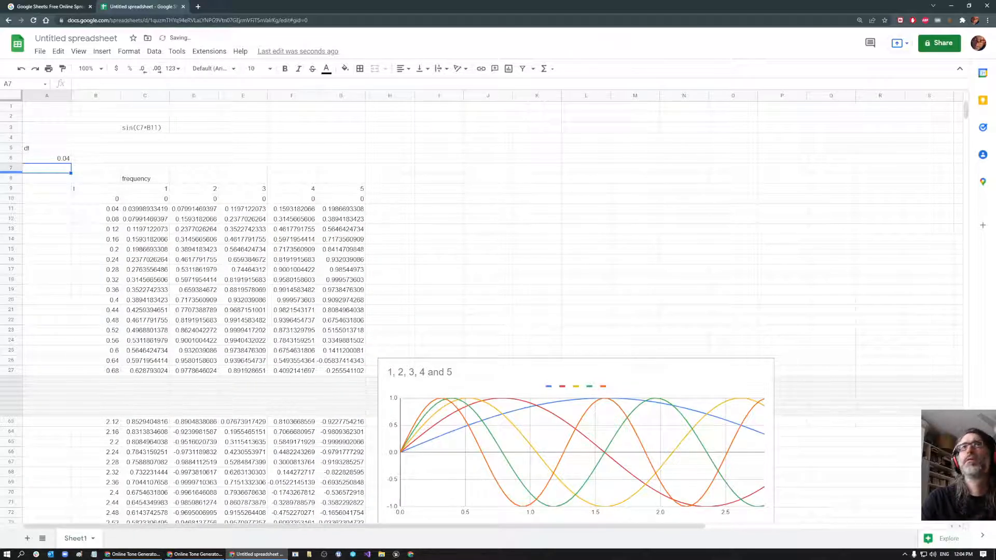
Set the time step dt in A6 to 0.05.
click(69, 159)
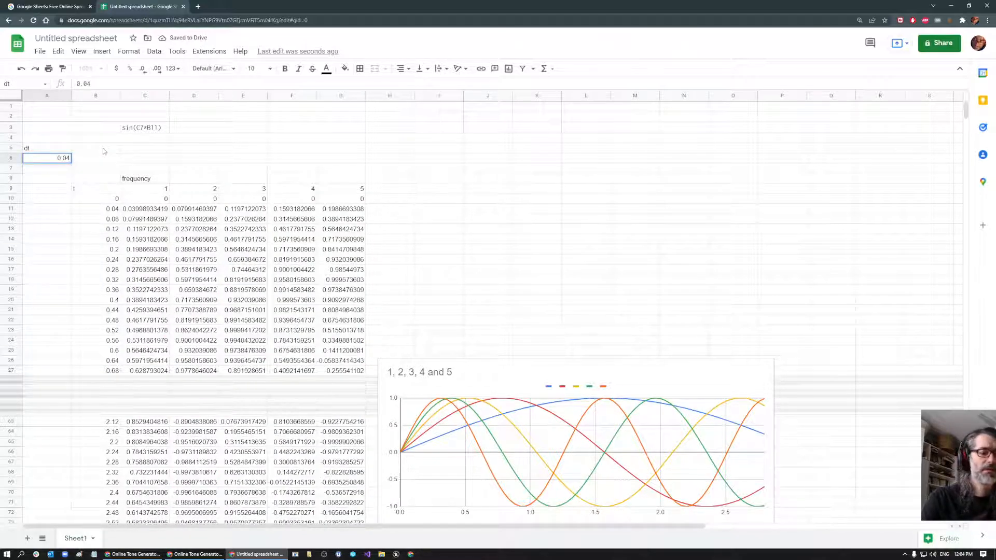
text(0.05)
key(Return)
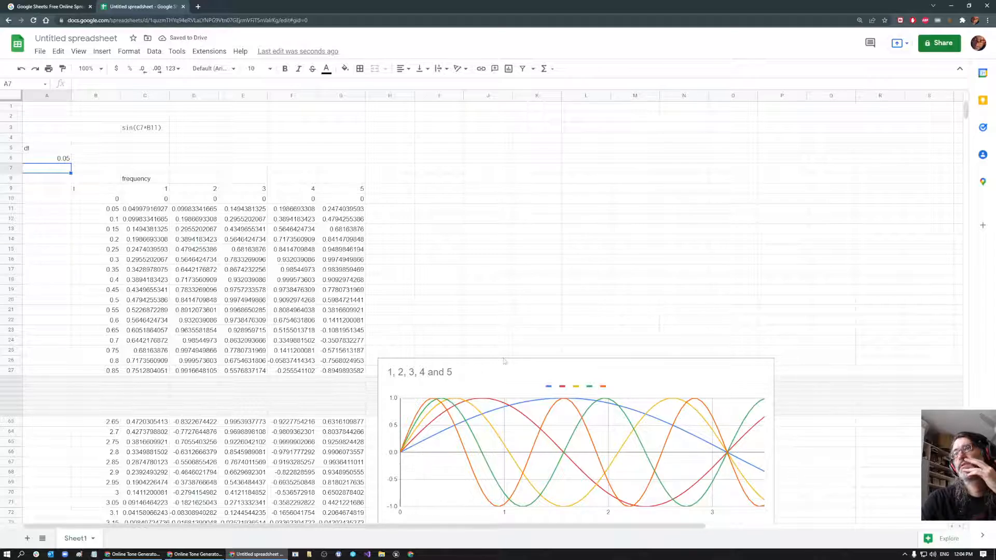
Move the line chart up beside the data so it spans about rows 9 to 26 in columns H to O.
click(482, 365)
drag(489, 359, 480, 185)
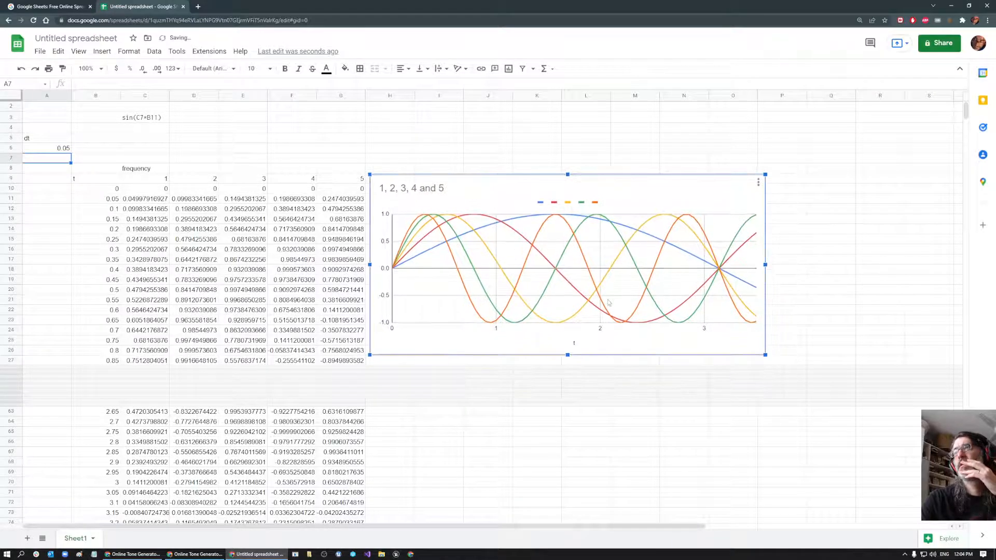
mouse_move(717, 270)
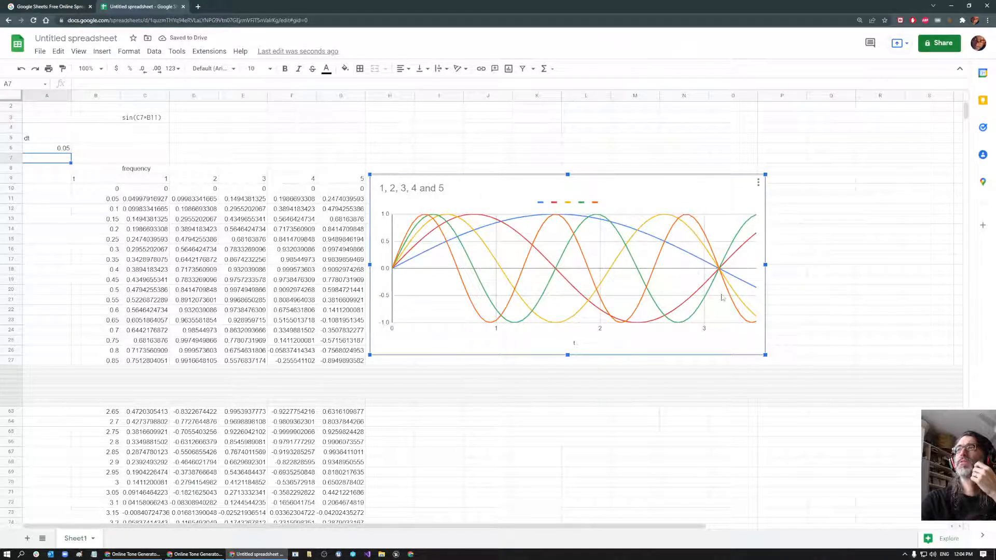
mouse_move(594, 218)
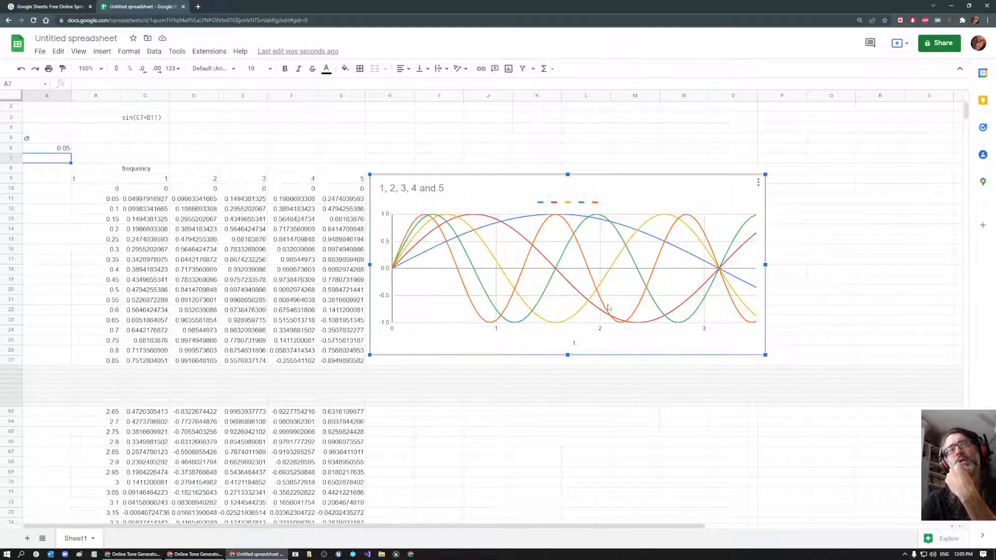
Enlarge the line chart to roughly one and a half times its size and move it clear of the data columns.
mouse_move(606, 310)
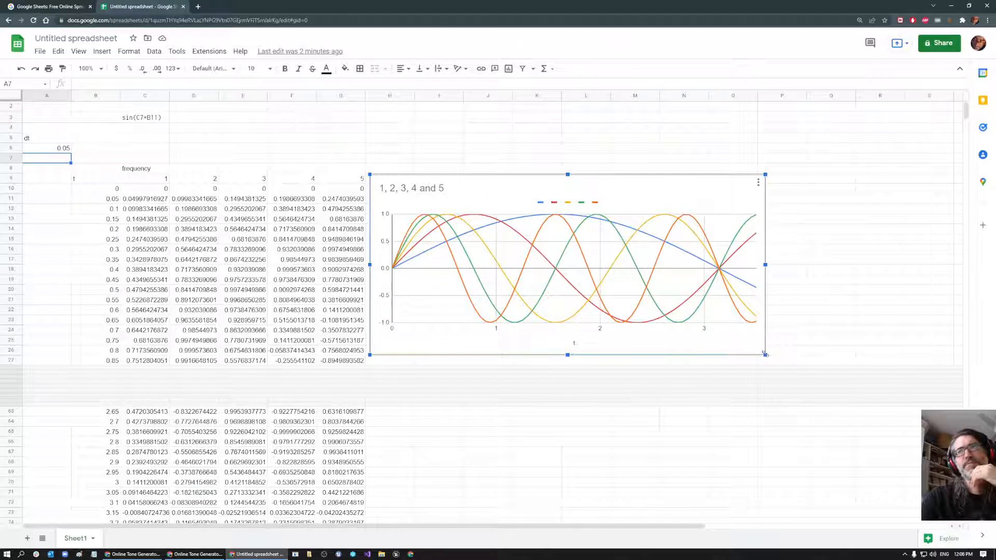
drag(764, 353, 992, 459)
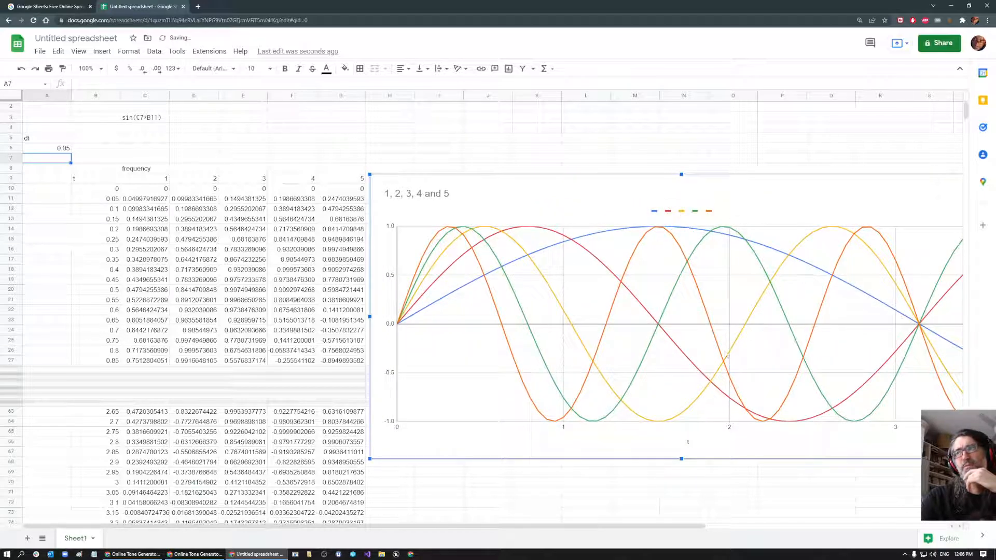
drag(511, 194, 325, 149)
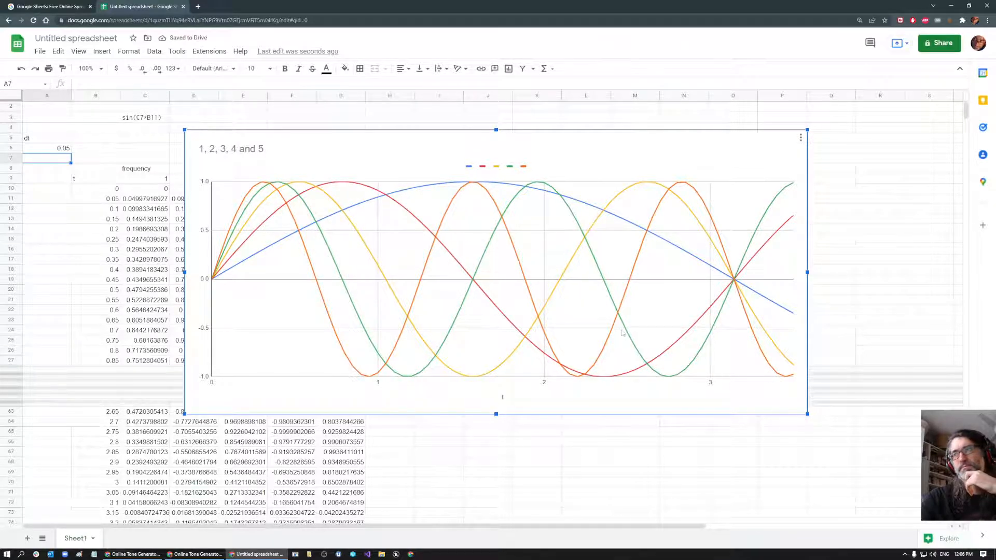
drag(487, 147, 707, 172)
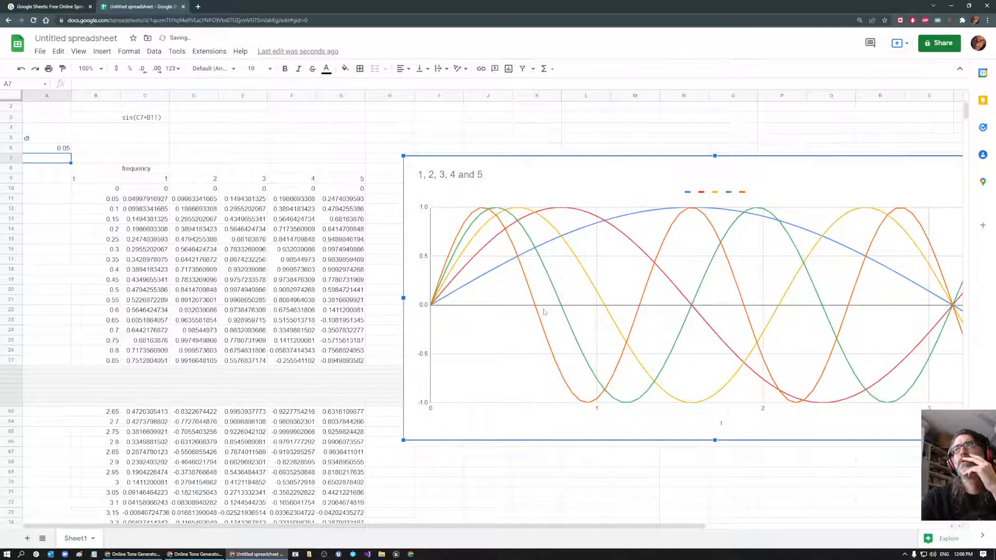
drag(608, 163, 442, 148)
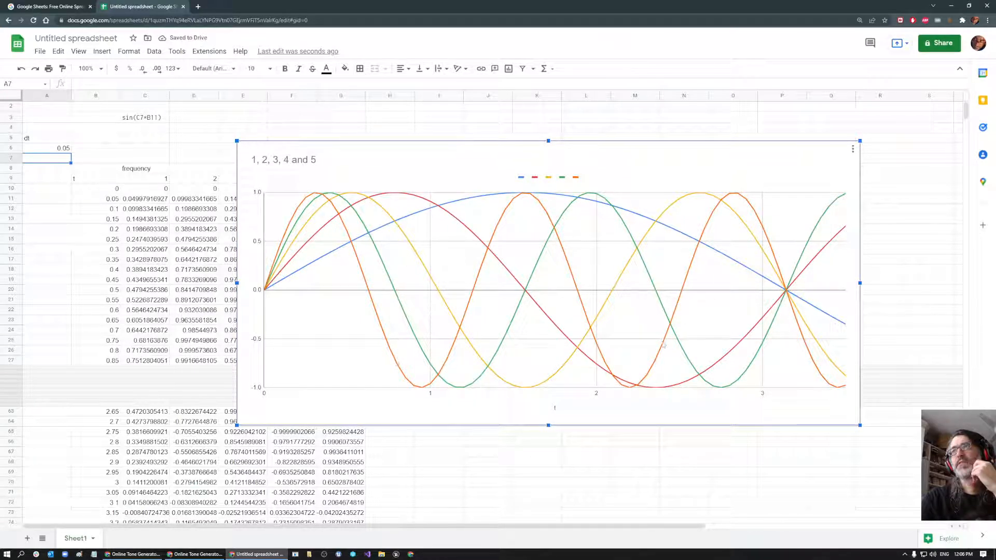
drag(434, 158, 725, 186)
Clear the frequency headers 4 and 5 from cells F9 and G9.
click(298, 179)
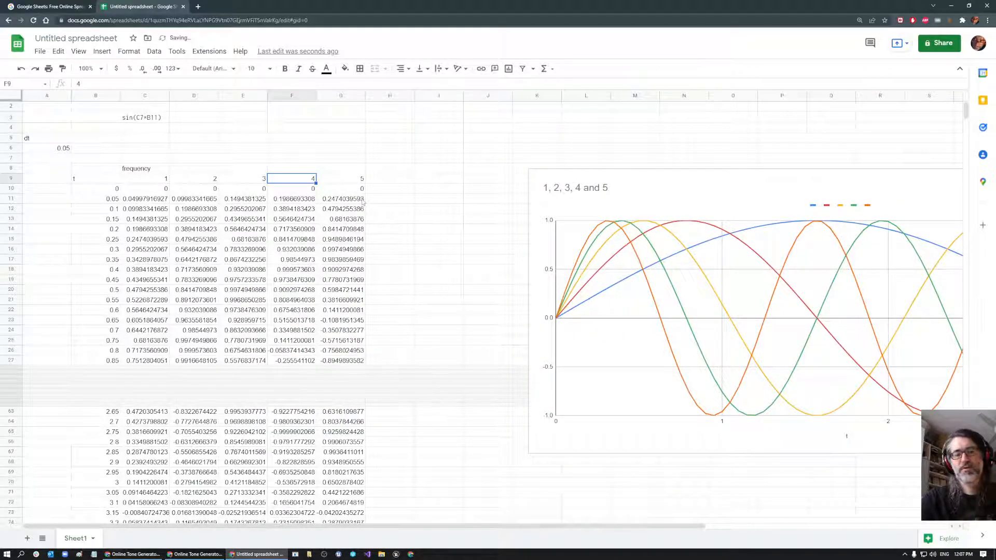
key(Delete)
click(340, 179)
key(Delete)
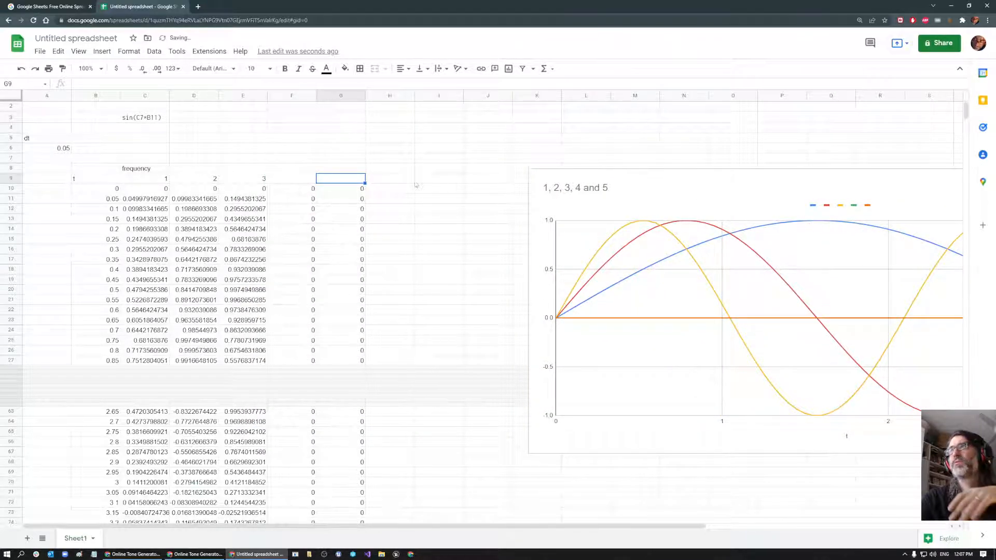
Move the enlarged chart beside the data so its upper-left corner sits in about cell H13.
drag(674, 195, 251, 163)
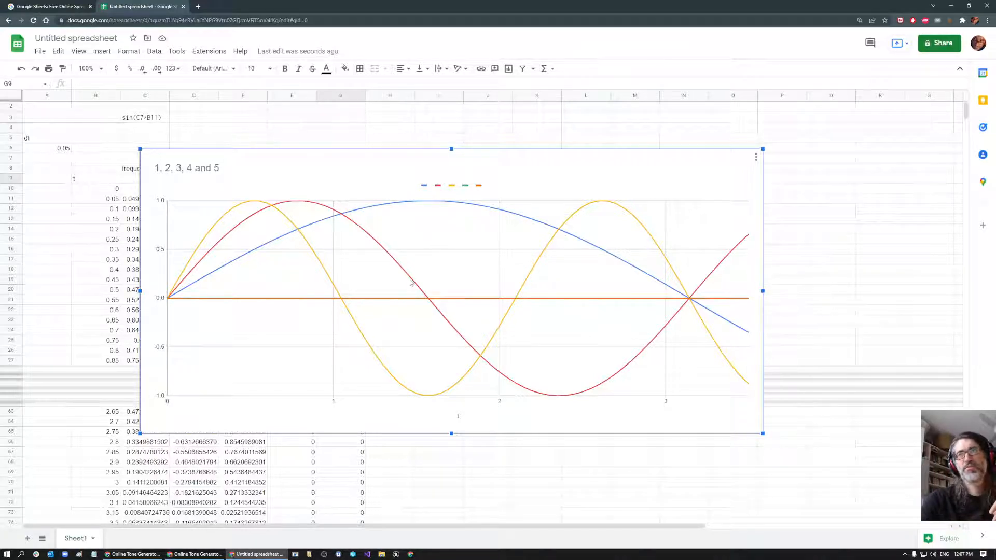
drag(380, 171, 623, 241)
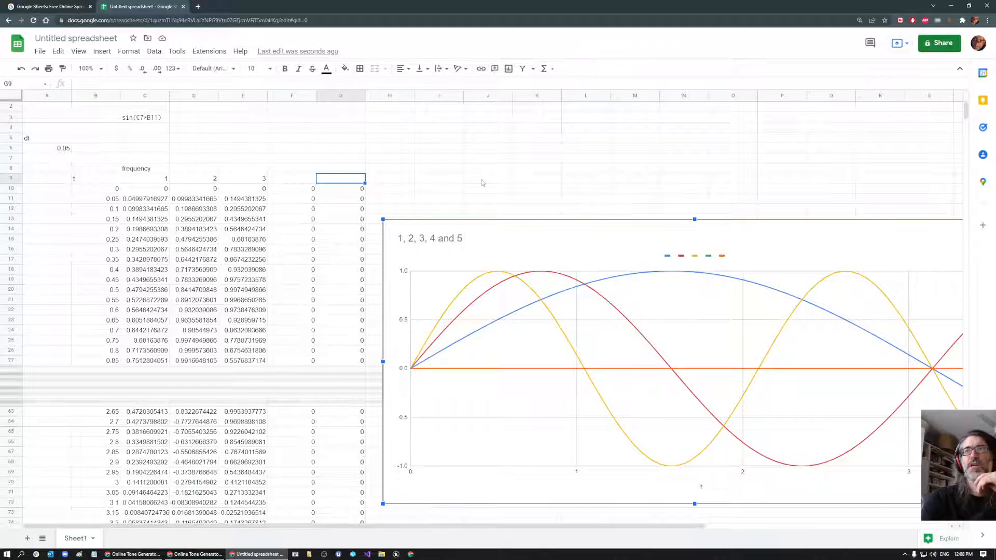
scroll(467, 195, down, 2)
scroll(466, 198, down, 2)
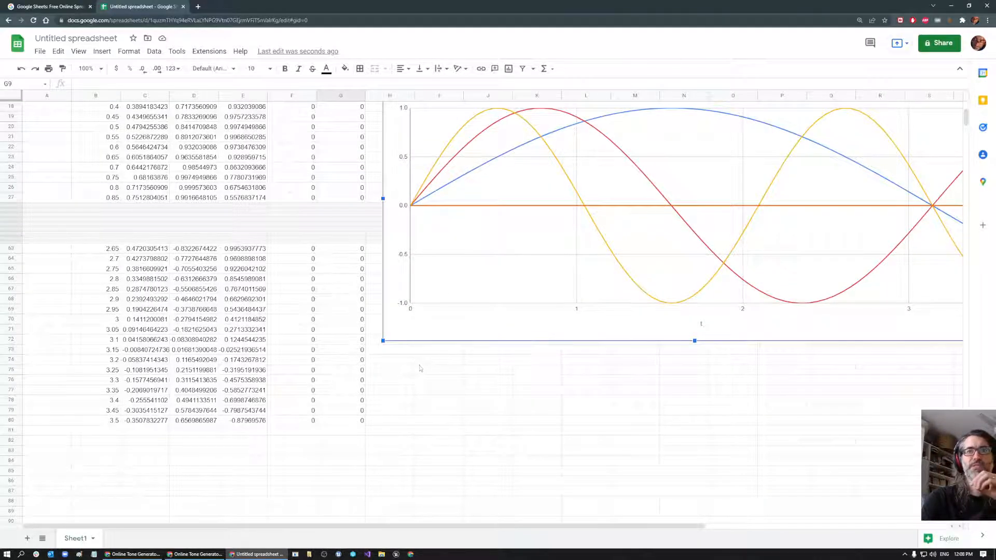
scroll(430, 377, down, 2)
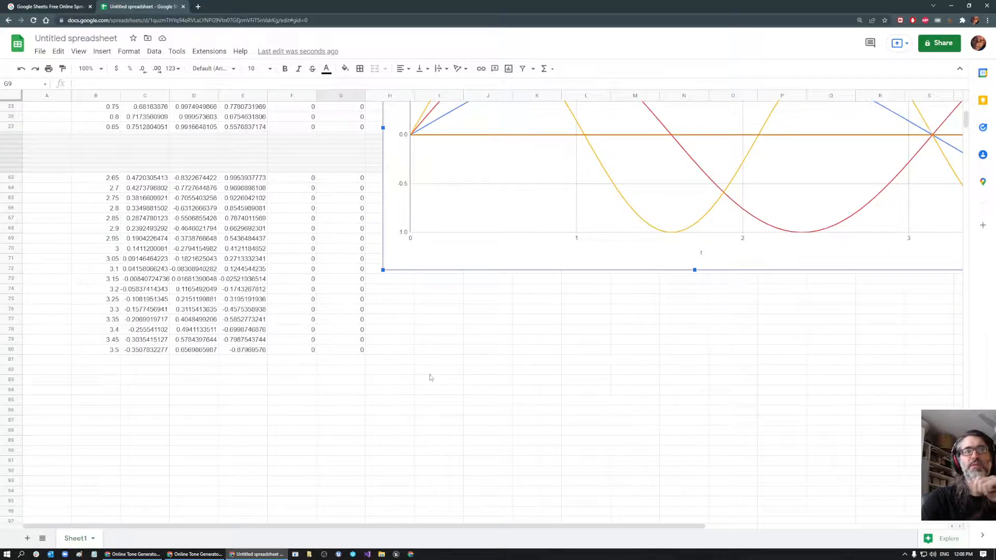
scroll(430, 378, up, 5)
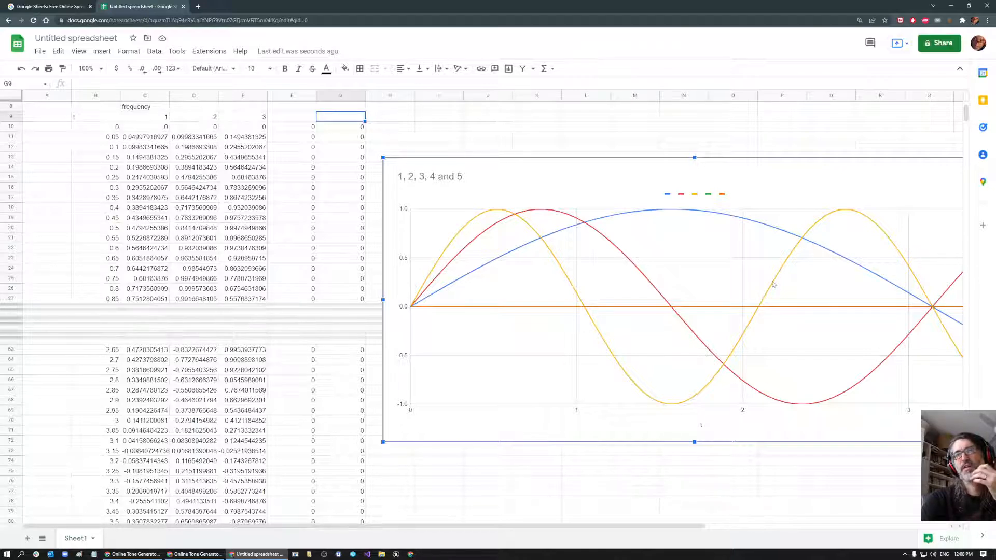
mouse_move(769, 293)
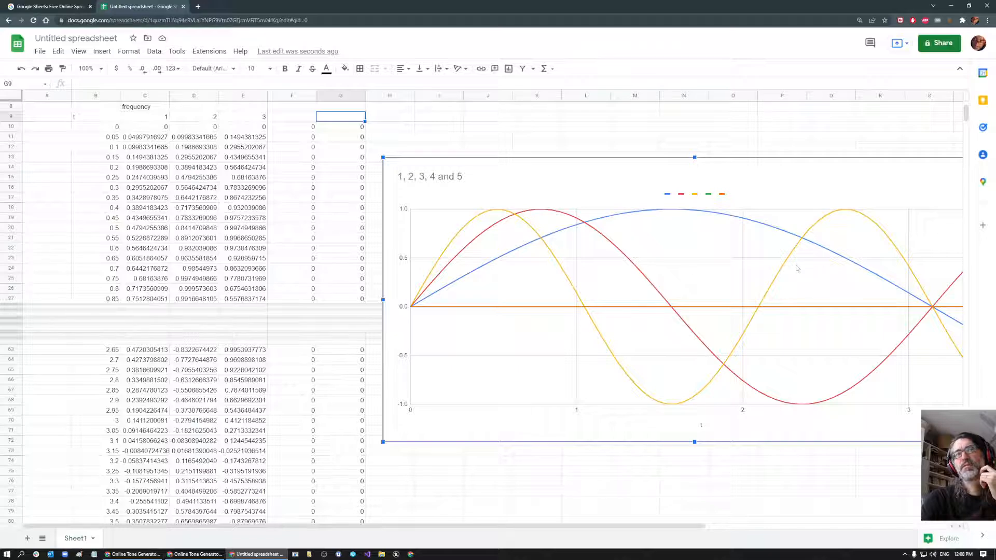
Enter the ratio 3/2 in cell B86 below the data table.
scroll(797, 268, down, 5)
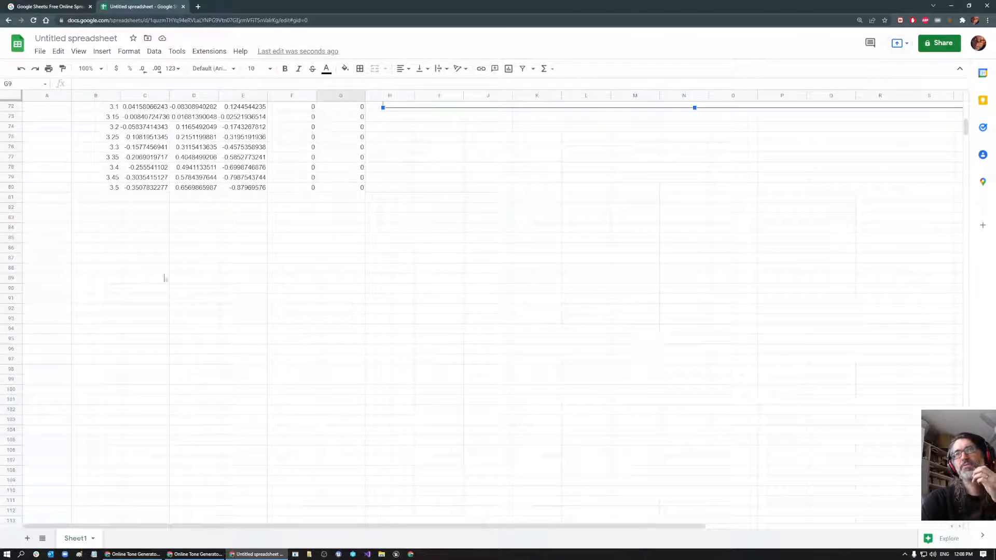
click(91, 261)
key(Up)
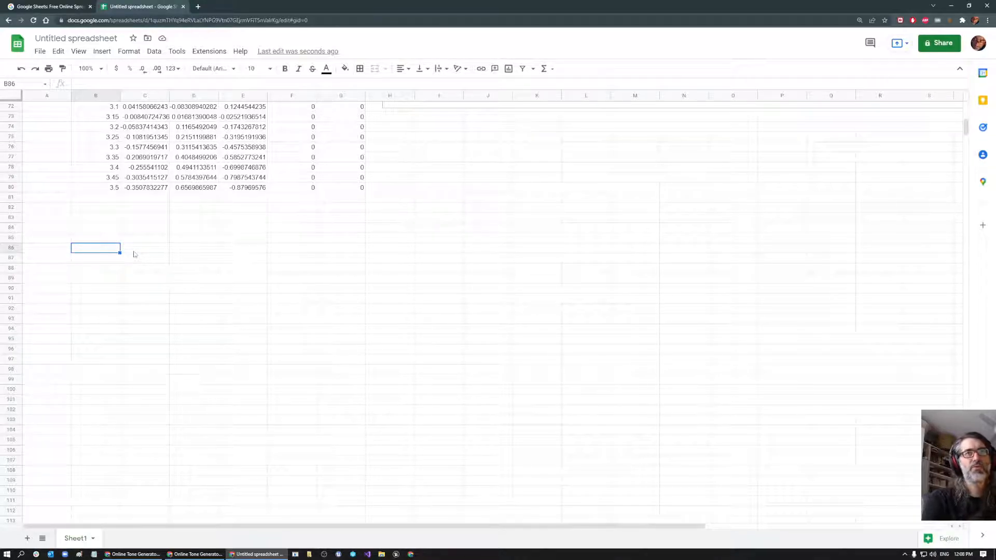
text(1)
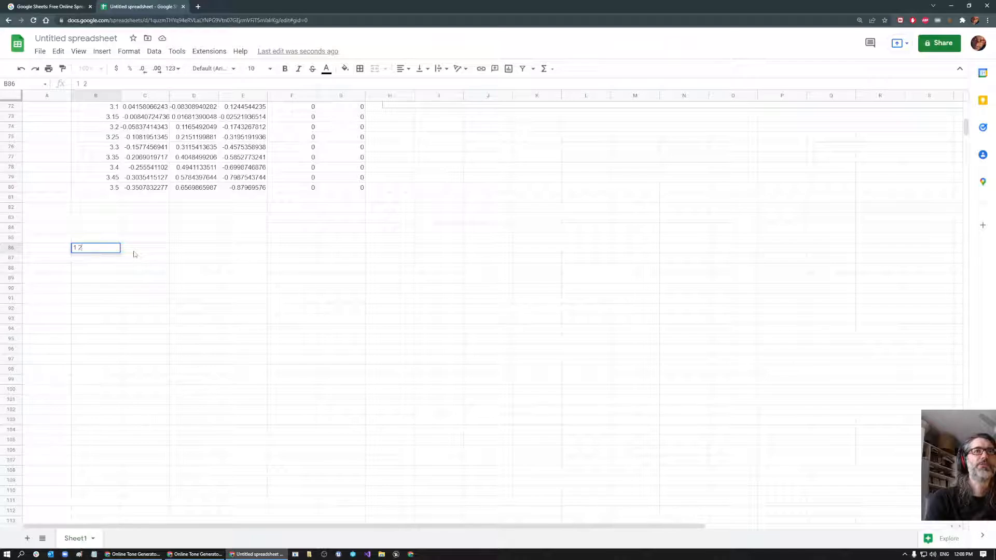
key(BackSpace)
text(2)
key(BackSpace)
text(3/2)
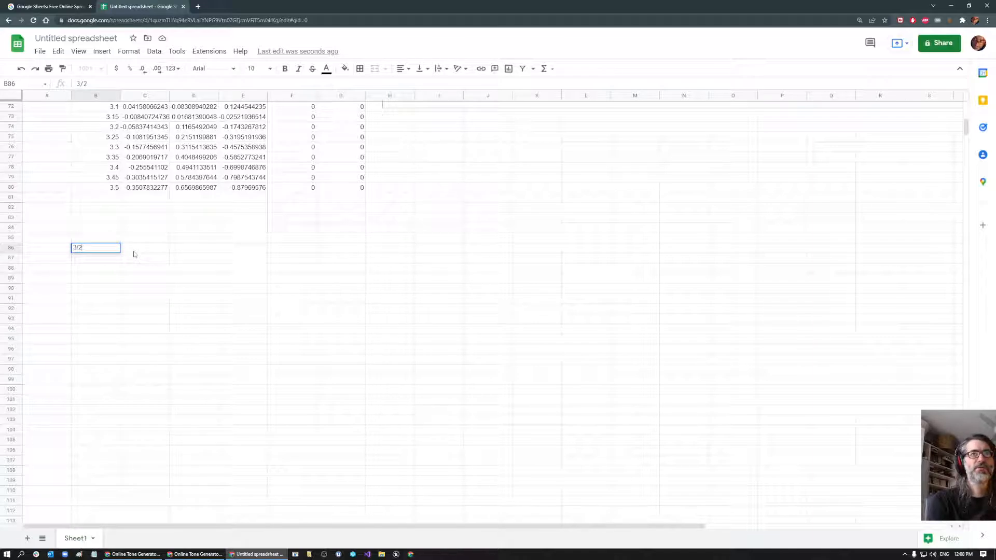
key(Return)
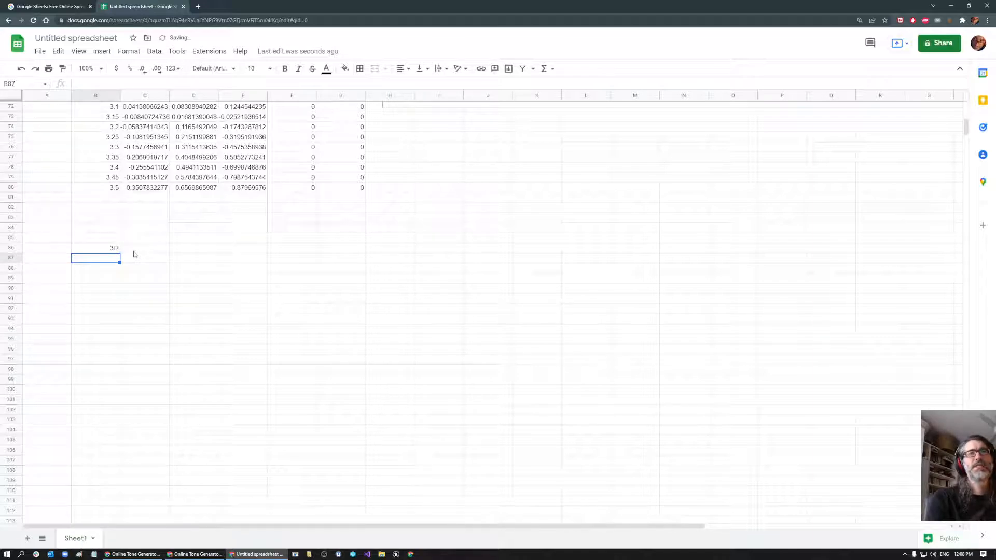
Apply the Number format to cell B86.
click(109, 251)
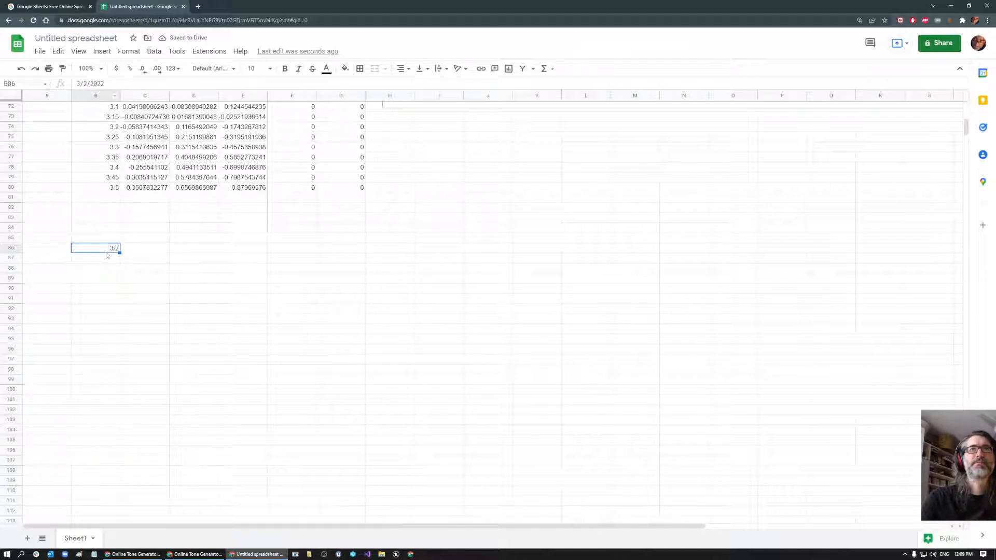
click(129, 51)
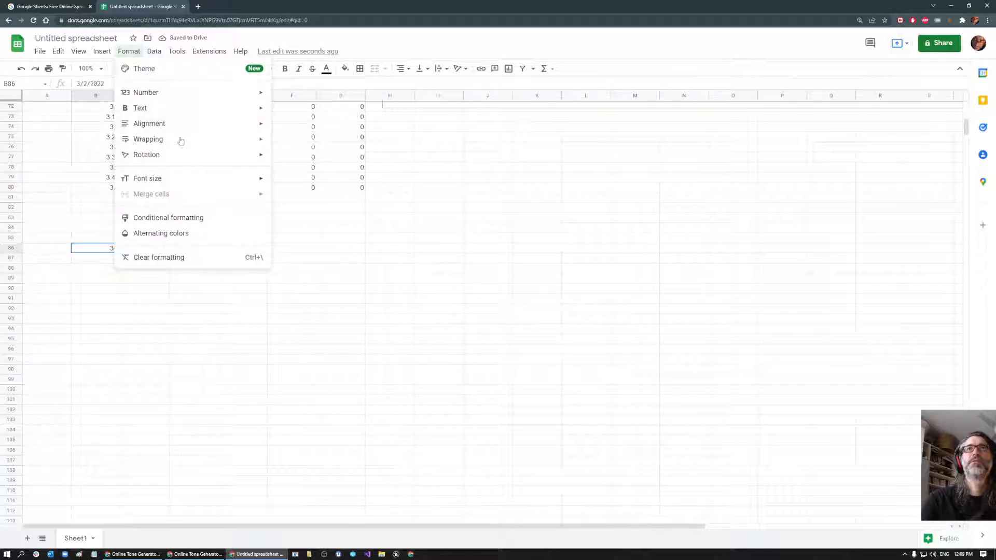
mouse_move(171, 93)
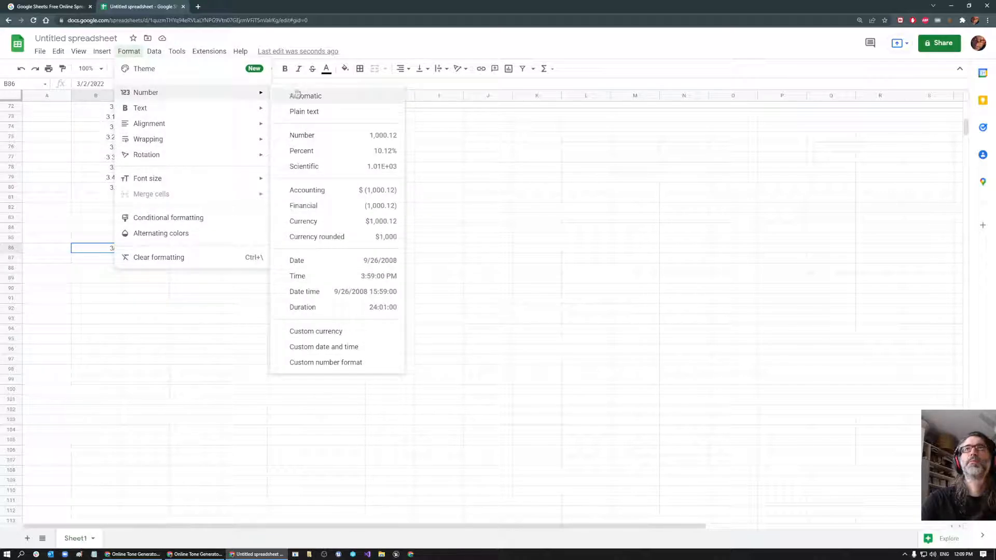
click(312, 135)
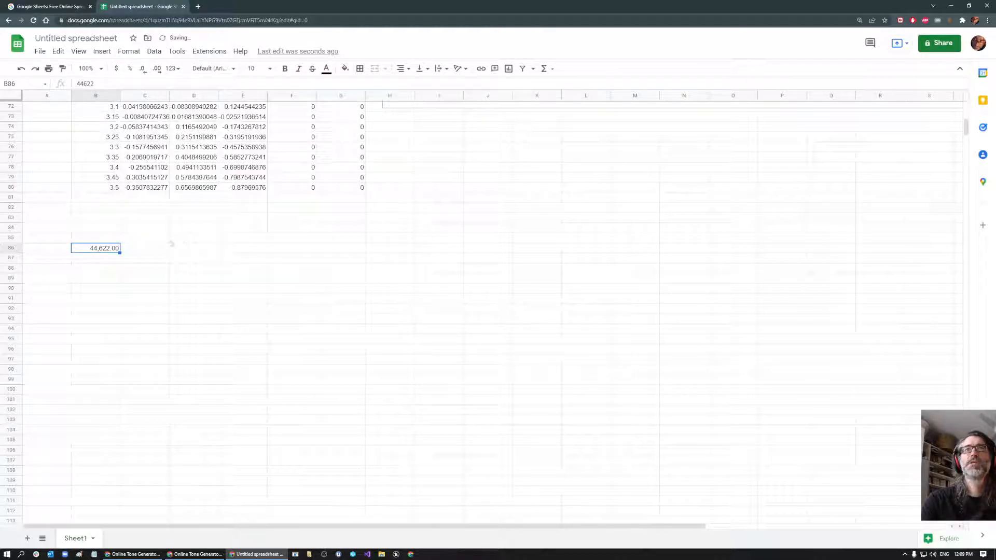
Replace the content of cell B86 with the formula =3/2.
double_click(99, 249)
key(ctrl+a)
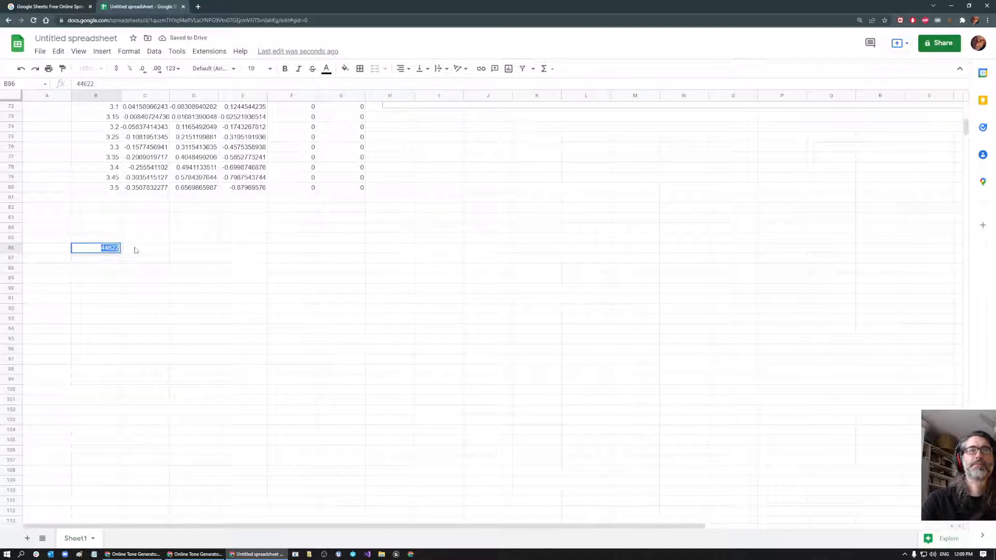
text(=)
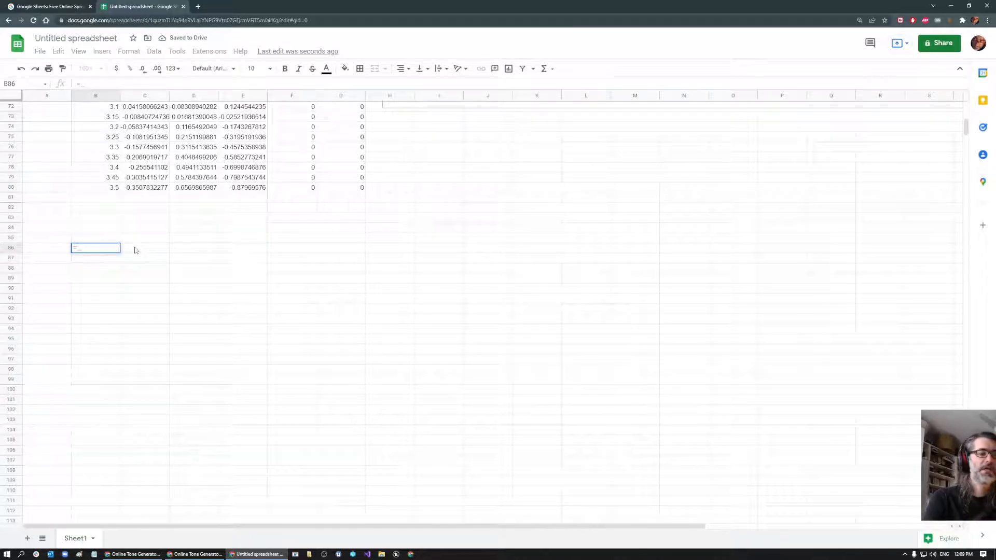
text(3/)
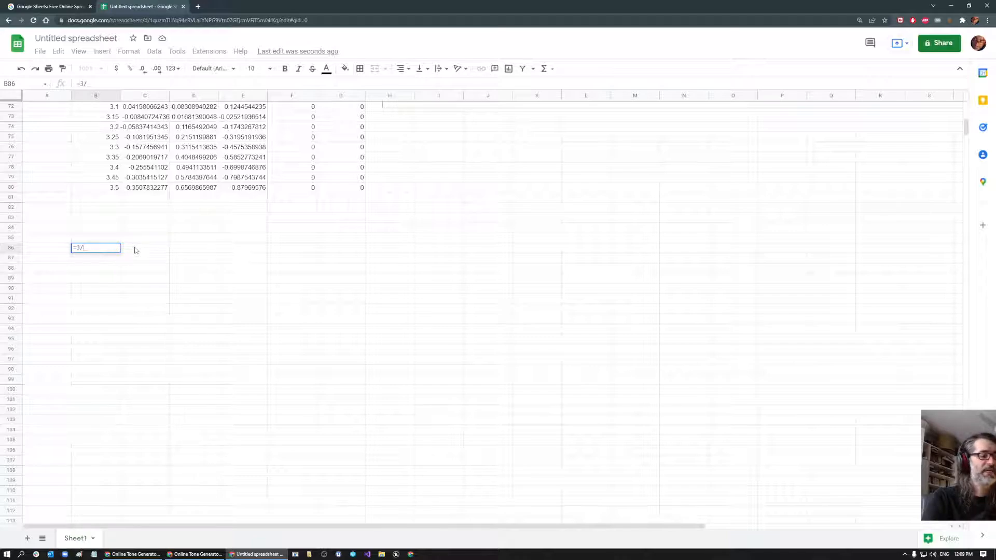
text(2)
key(Return)
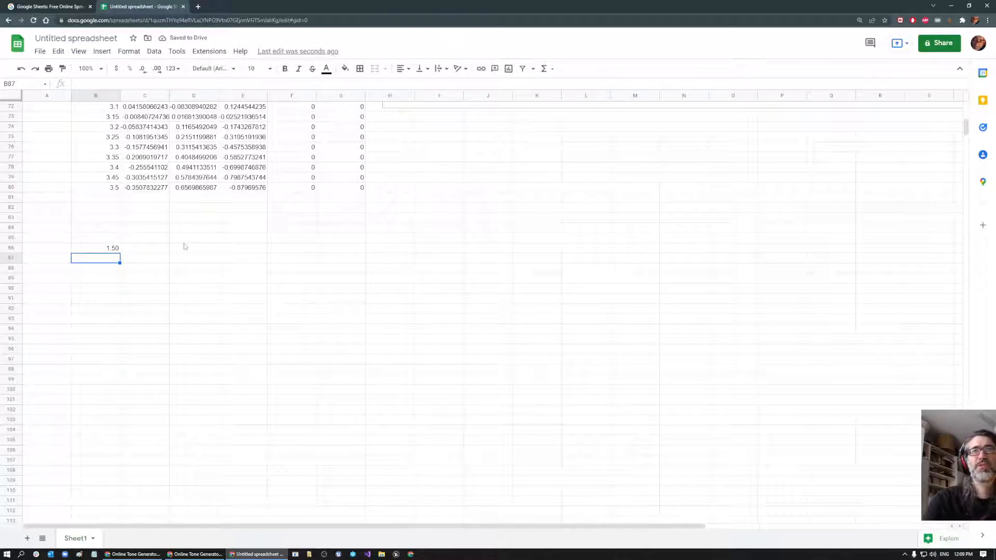
Enter 1 in cell A84.
click(60, 229)
text(1)
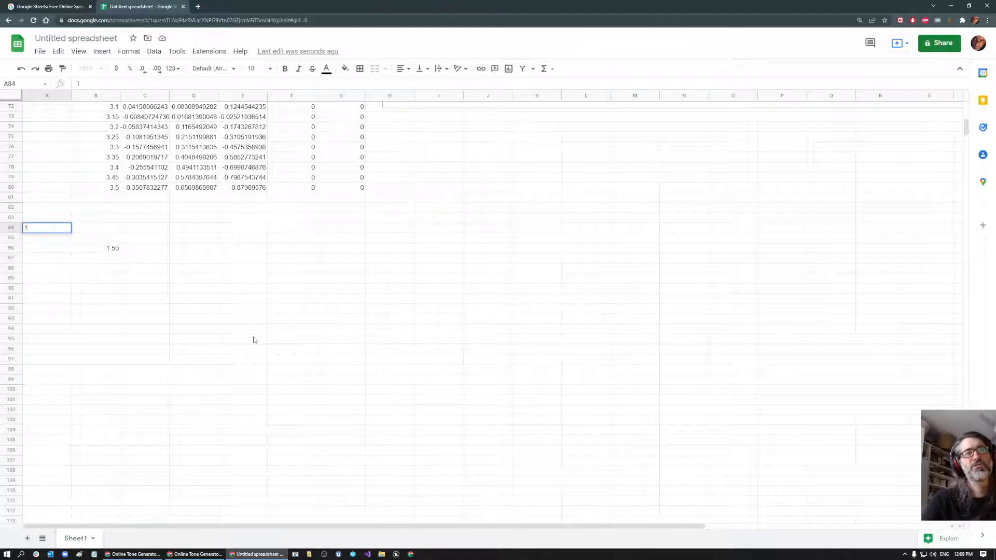
Switch to the Online Tone Generator, play and stop a 100 Hz tone, and move its window lower over the sheet.
click(195, 554)
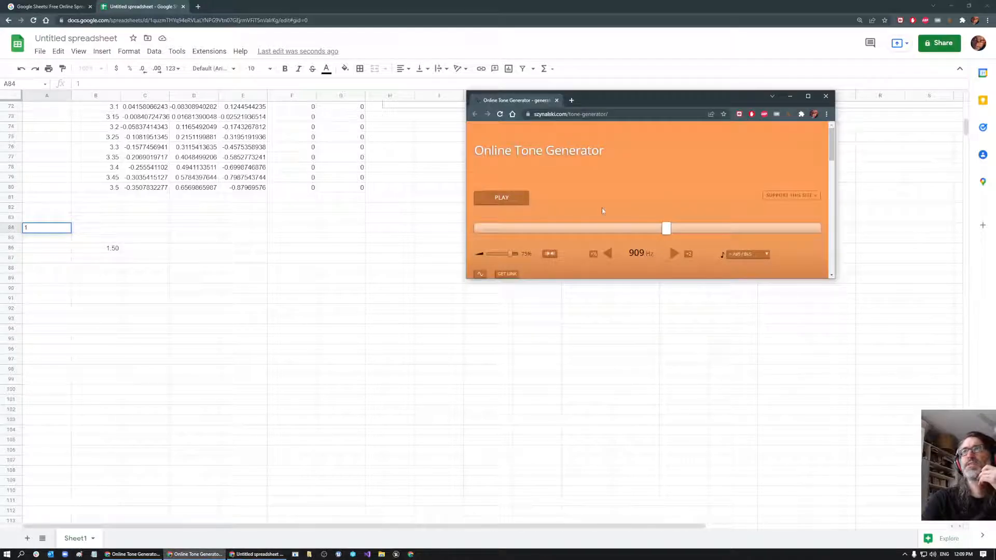
drag(660, 237, 562, 232)
click(501, 198)
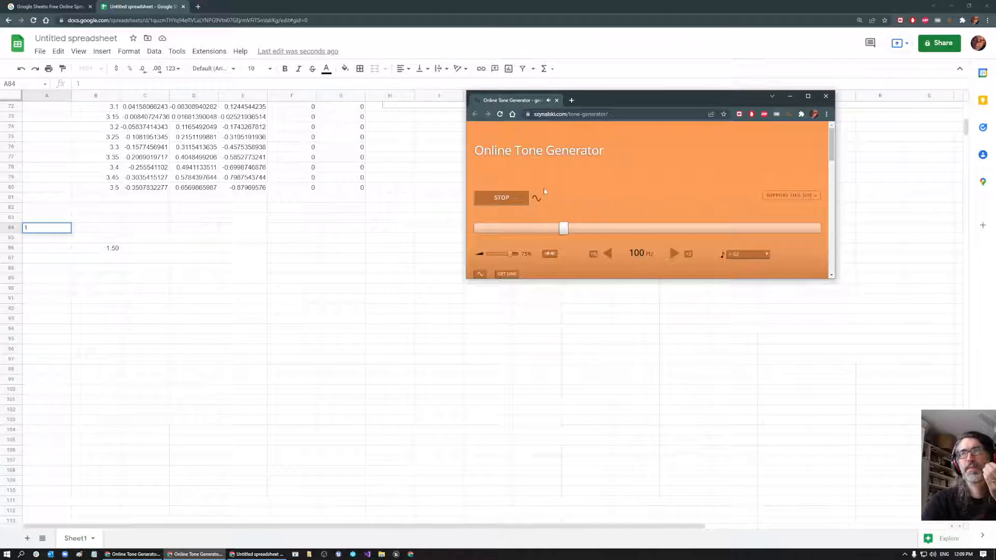
click(505, 201)
drag(595, 105, 488, 249)
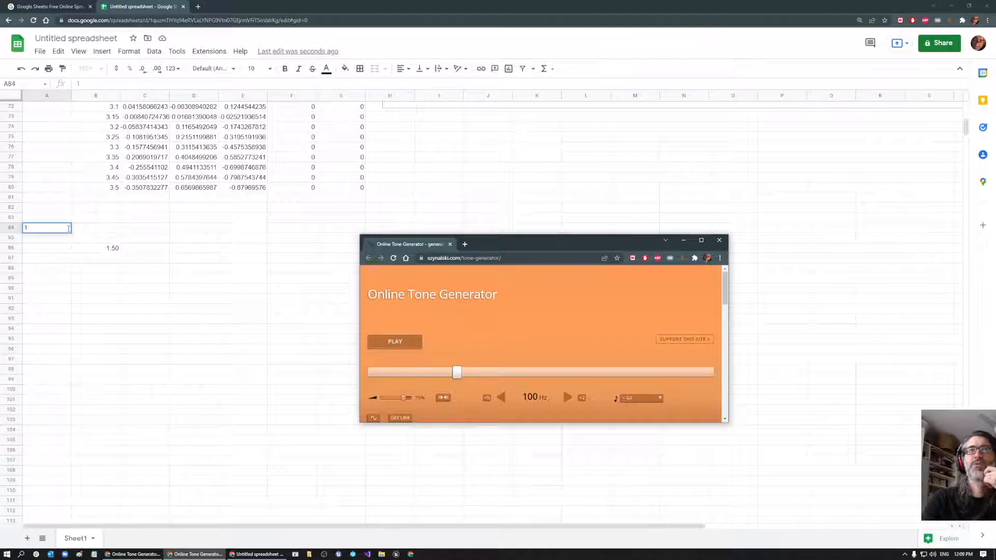
Return to the spreadsheet and enter 2 in cell A85.
click(105, 232)
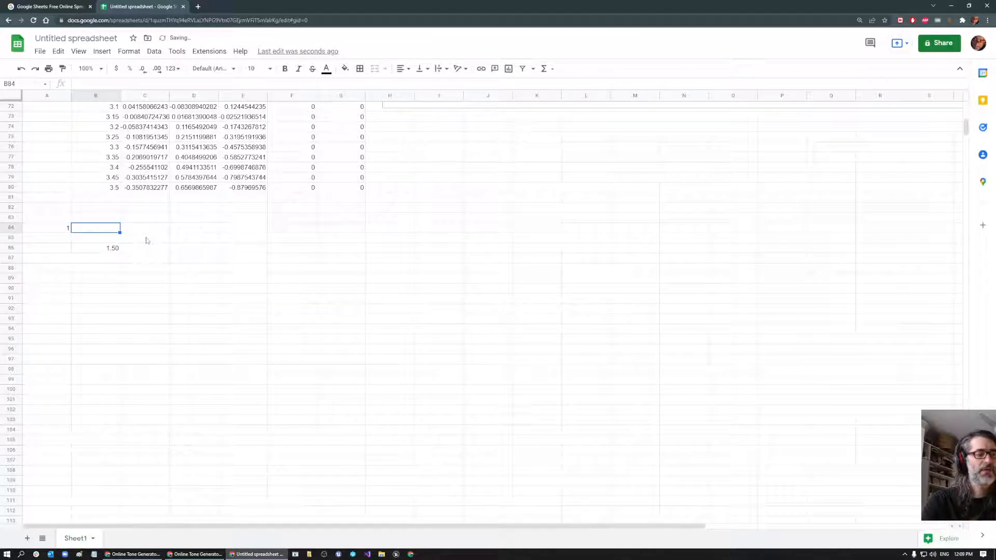
click(59, 236)
text(2)
click(111, 279)
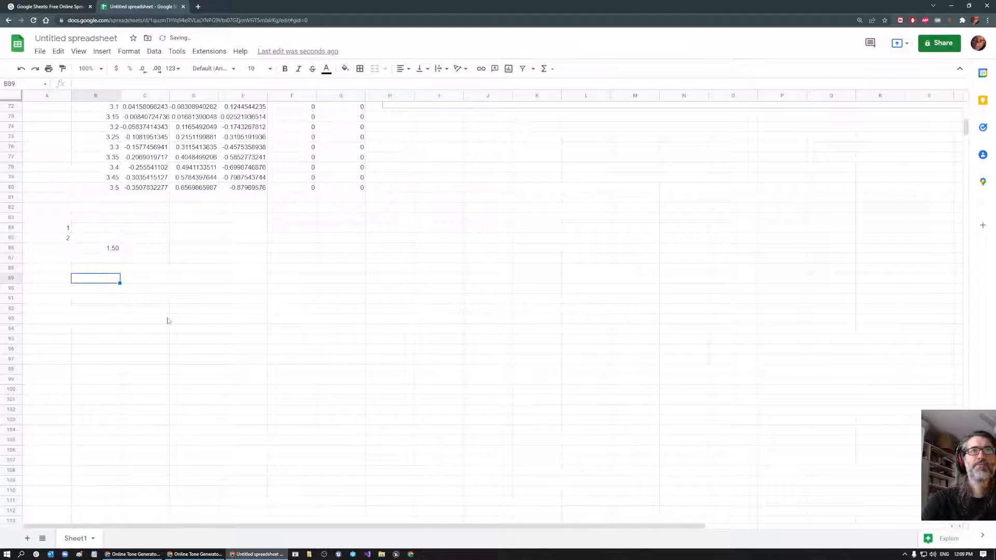
Switch to the Online Tone Generator, play a 200 Hz tone, and move its window farther from the data columns.
click(195, 554)
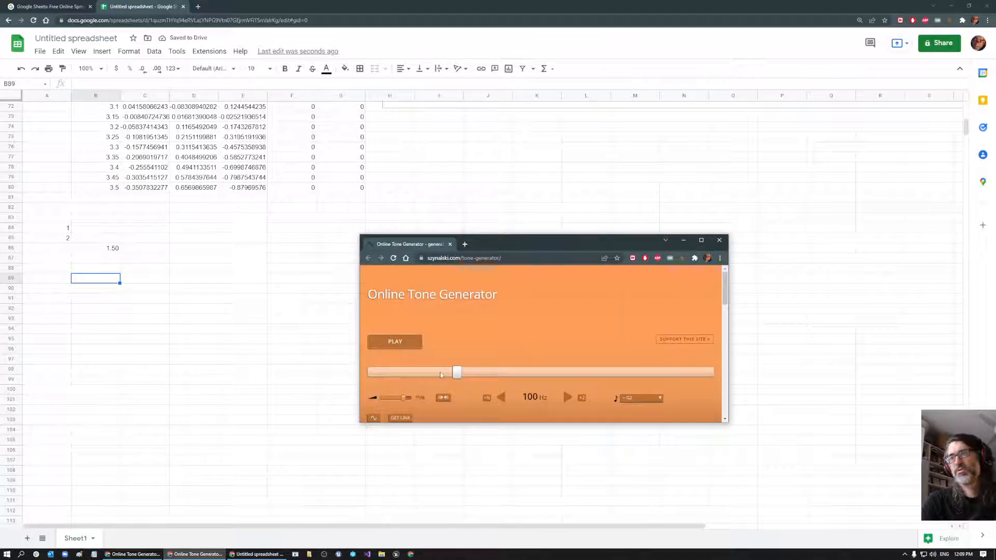
drag(460, 376, 490, 377)
click(415, 342)
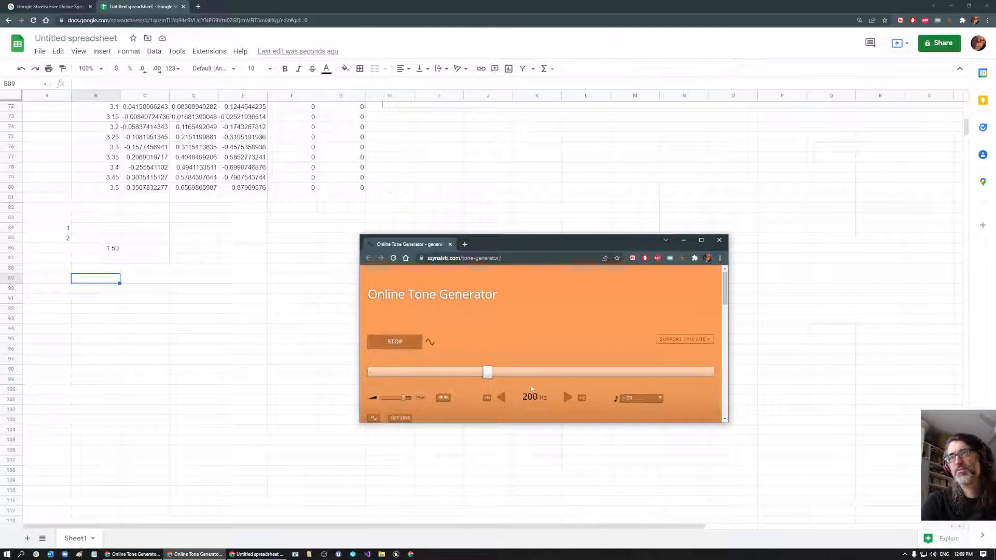
drag(496, 243, 639, 228)
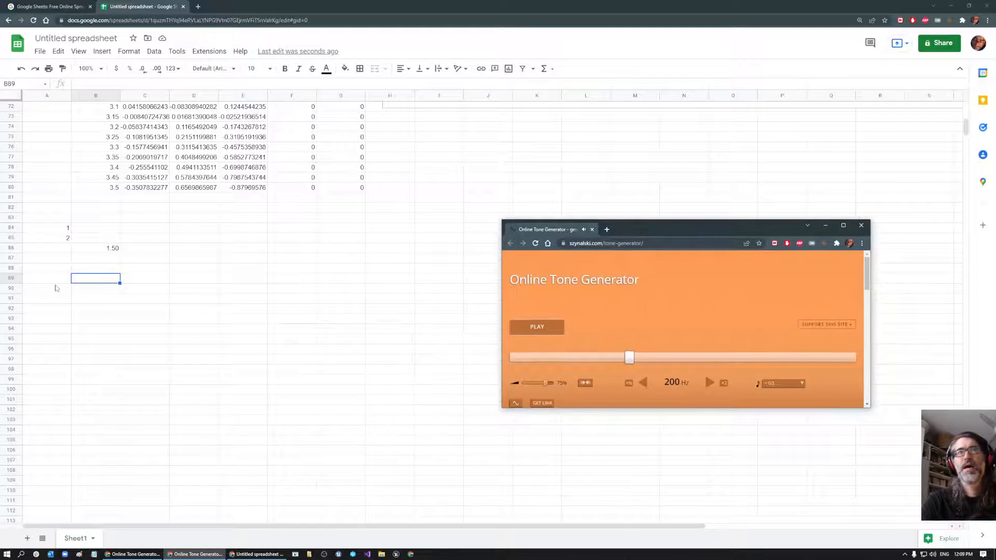
Lower the second tone generator's frequency to 114 Hz and move its window below the chart so the curves are uncovered.
drag(625, 359, 605, 362)
scroll(447, 286, up, 5)
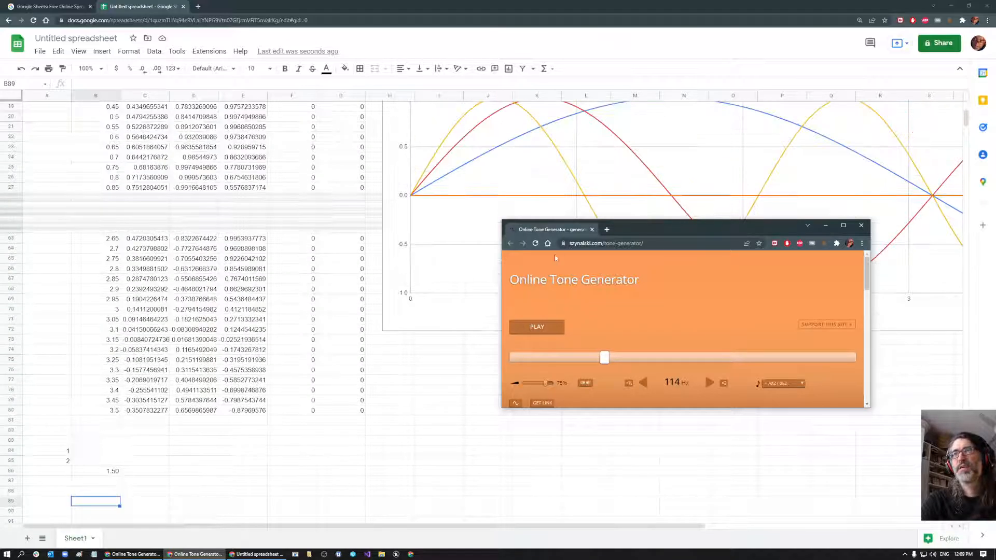
drag(641, 226, 640, 340)
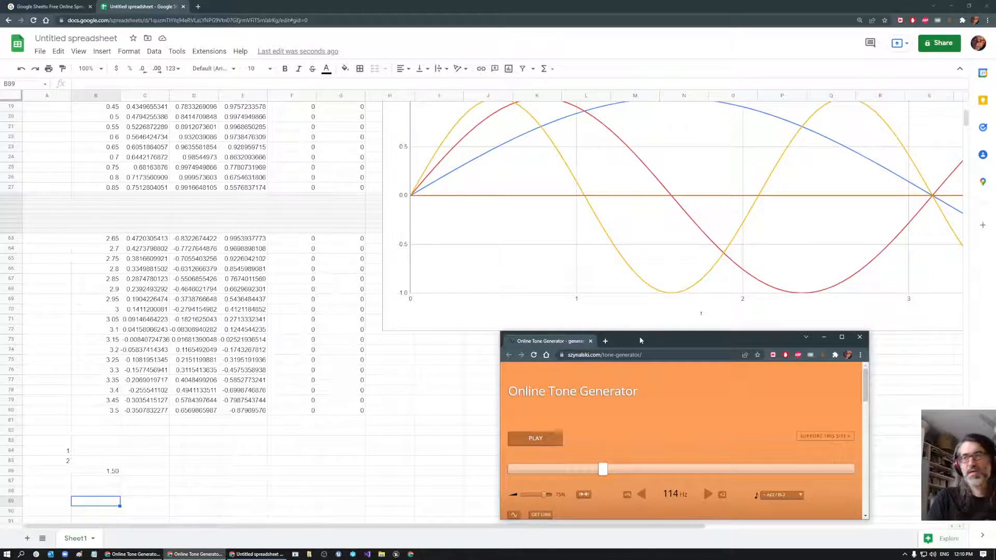
drag(641, 340, 692, 322)
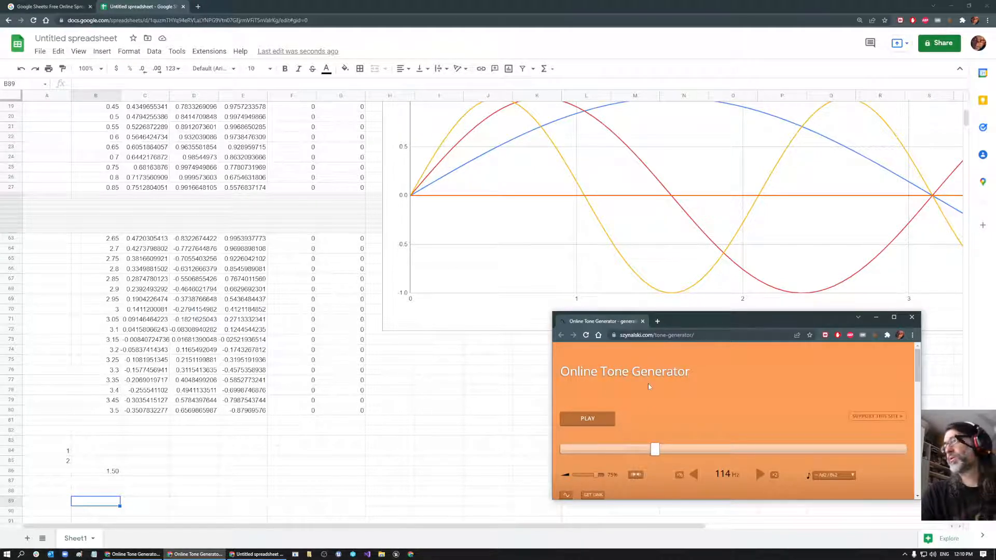
Show both tone generator windows and play 100 Hz against a second tone raised from about 107 Hz to 184 Hz.
click(195, 554)
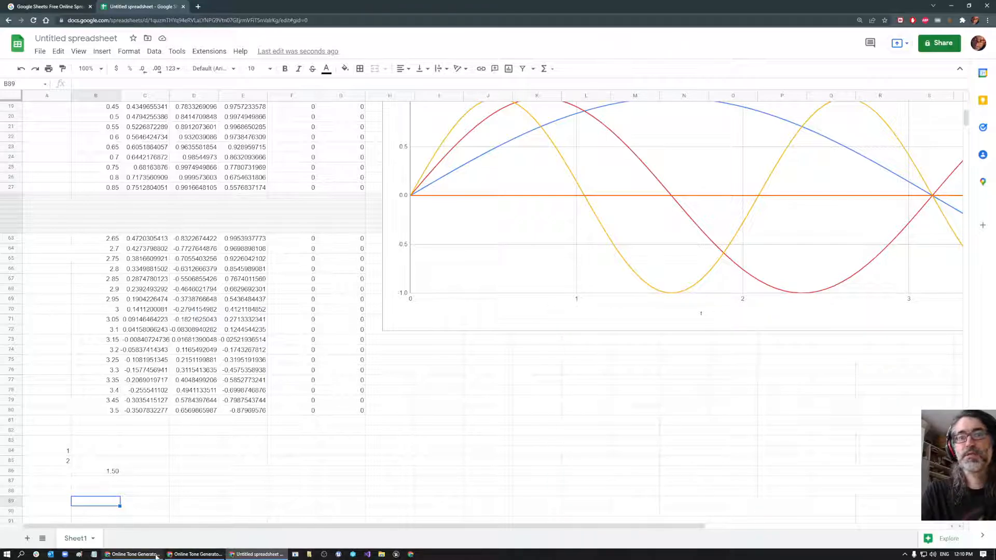
click(155, 554)
click(194, 555)
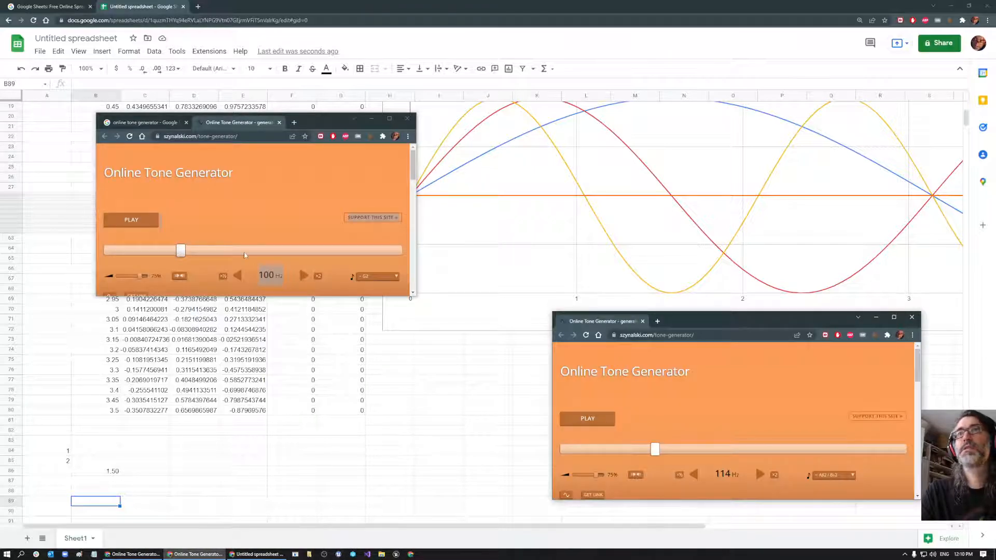
drag(658, 455, 655, 454)
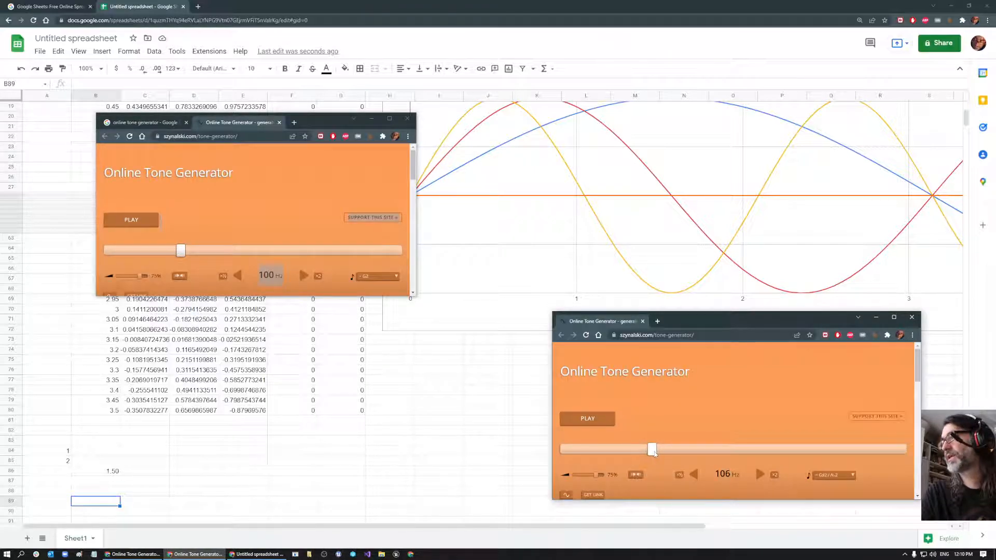
click(131, 220)
click(592, 423)
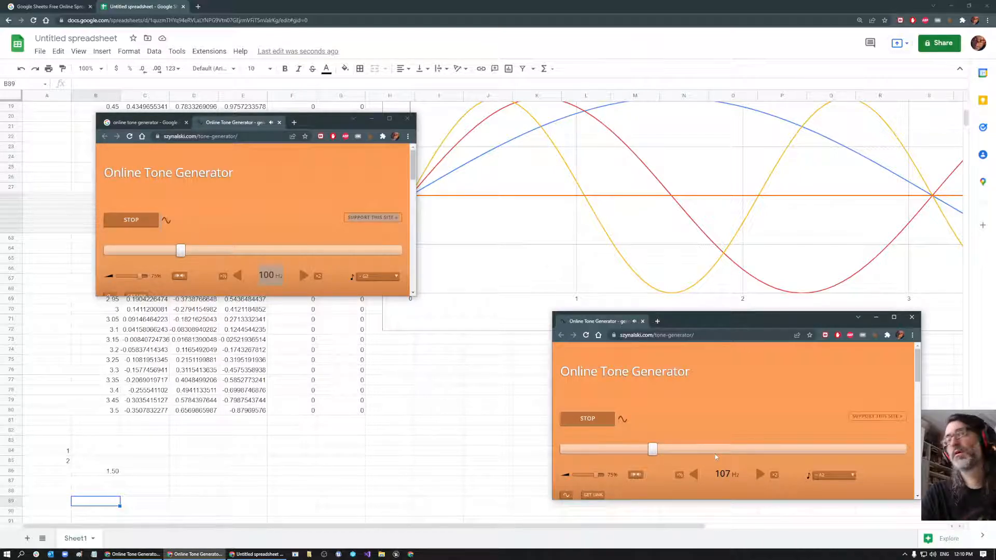
drag(653, 451, 676, 450)
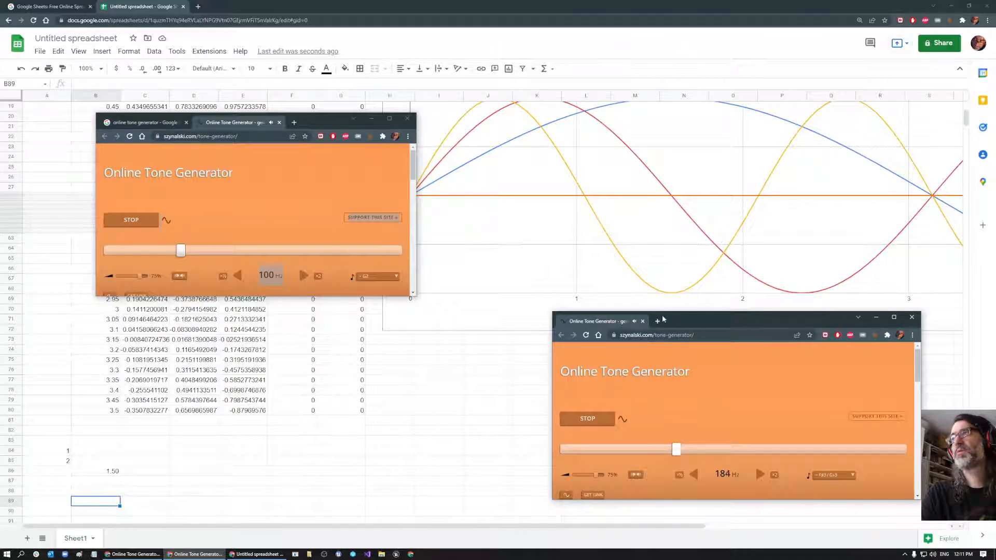
Move the second tone generator window closer to the first and lower the volume in both to roughly 20%.
drag(564, 325, 523, 249)
drag(557, 401, 545, 403)
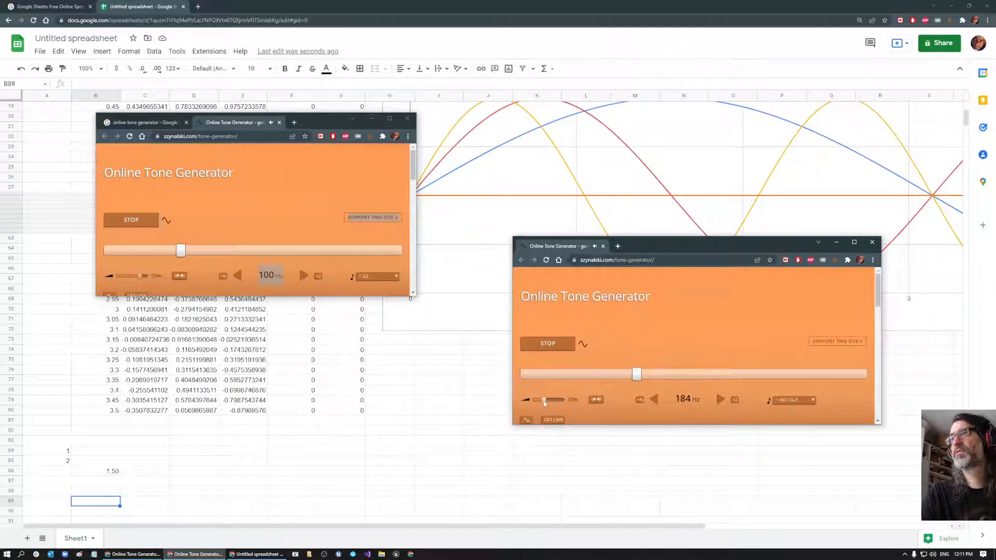
drag(141, 276, 121, 278)
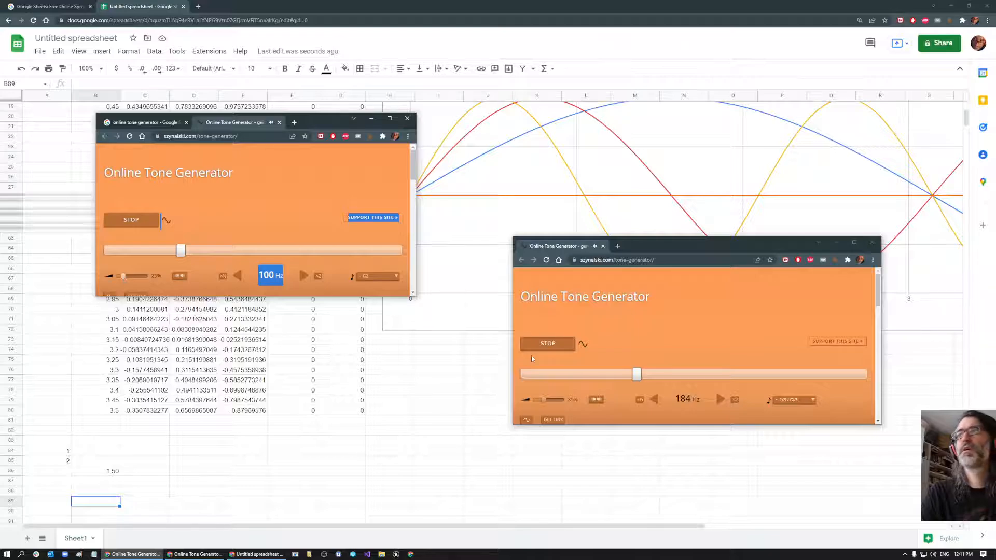
drag(544, 401, 540, 402)
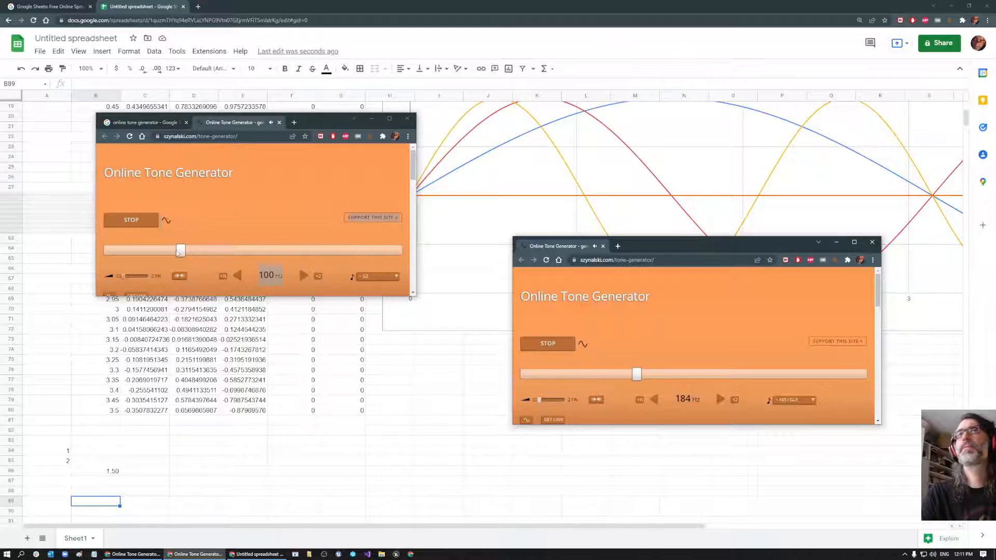
Set the two playing tones to 201 Hz and 301 Hz to hear the 3:2 ratio.
drag(181, 251, 211, 253)
drag(637, 374, 659, 373)
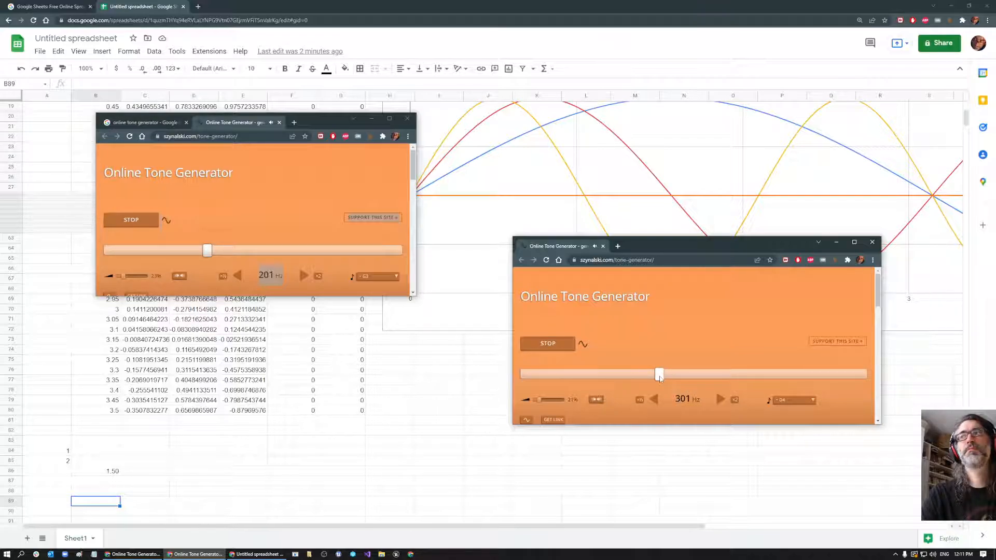
Stop the 201 Hz tone and minimize both tone generator windows to return to the spreadsheet.
click(134, 219)
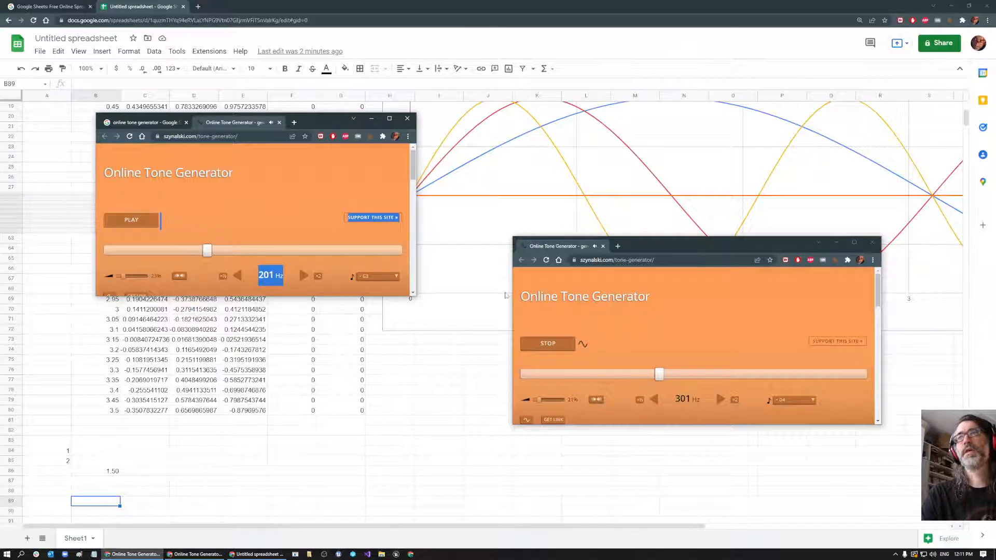
click(837, 242)
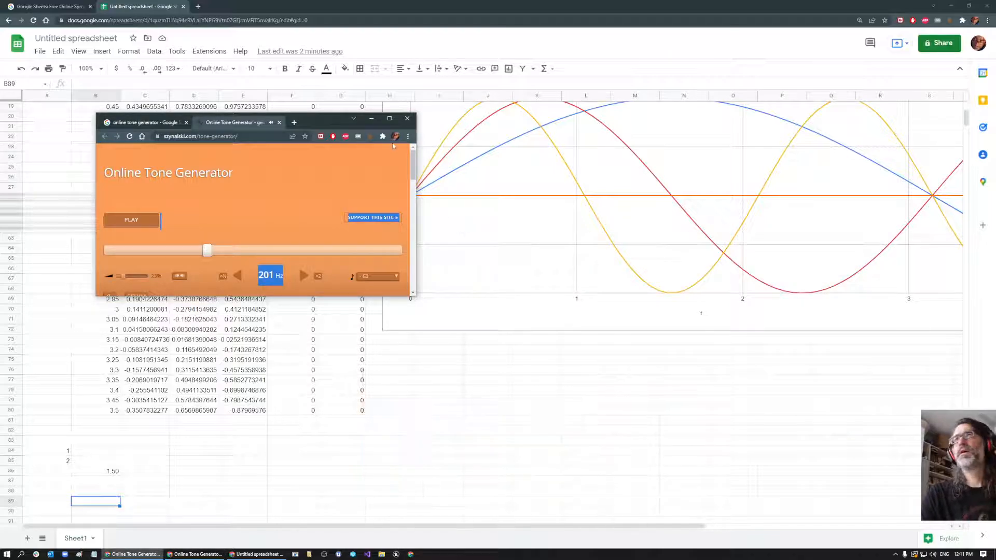
click(371, 118)
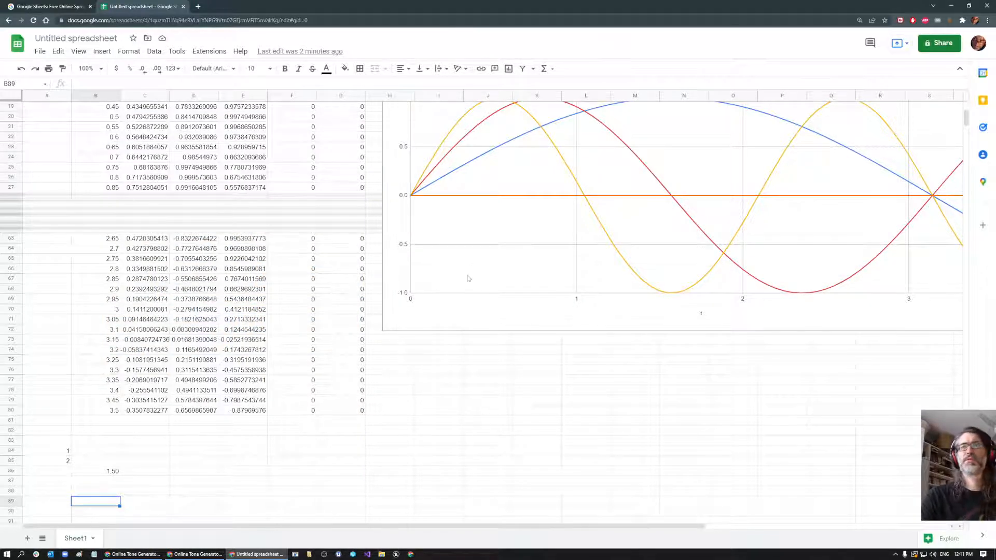
Move the =3/2 ratio from cell B86 to A86, directly under the 1 and 2.
click(108, 473)
drag(99, 466, 63, 474)
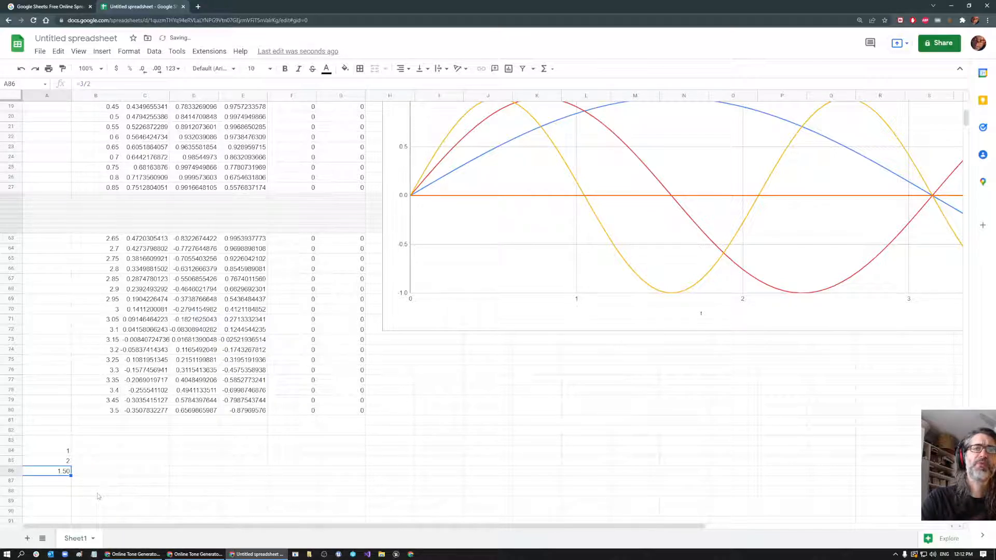
click(53, 482)
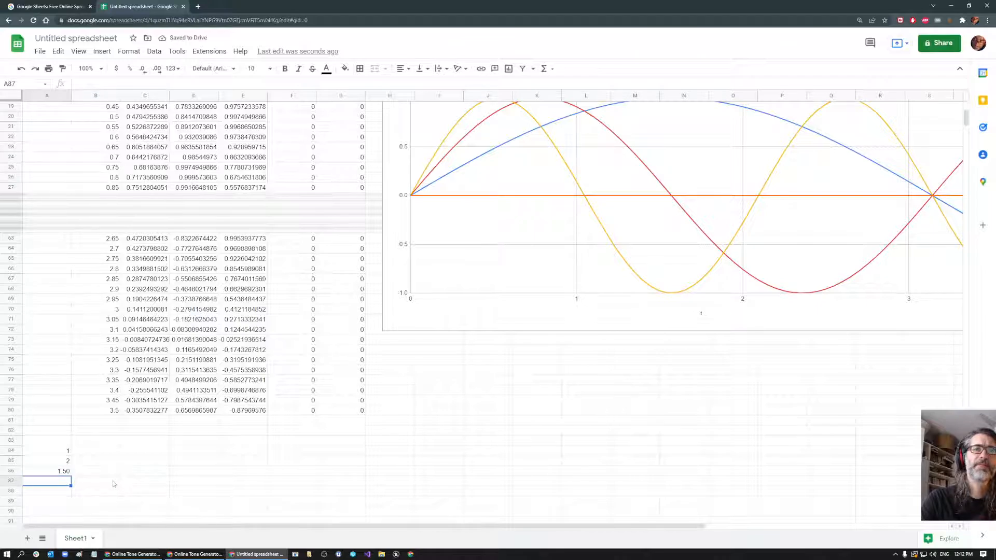
Enter 0.33 in cell A83, directly above the ratio 1.
scroll(140, 470, up, 2)
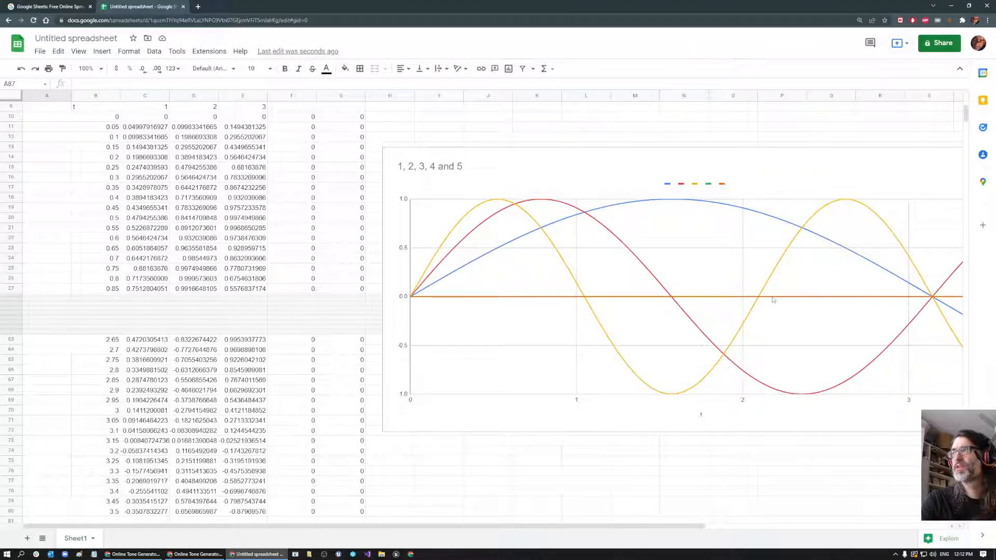
scroll(900, 403, down, 3)
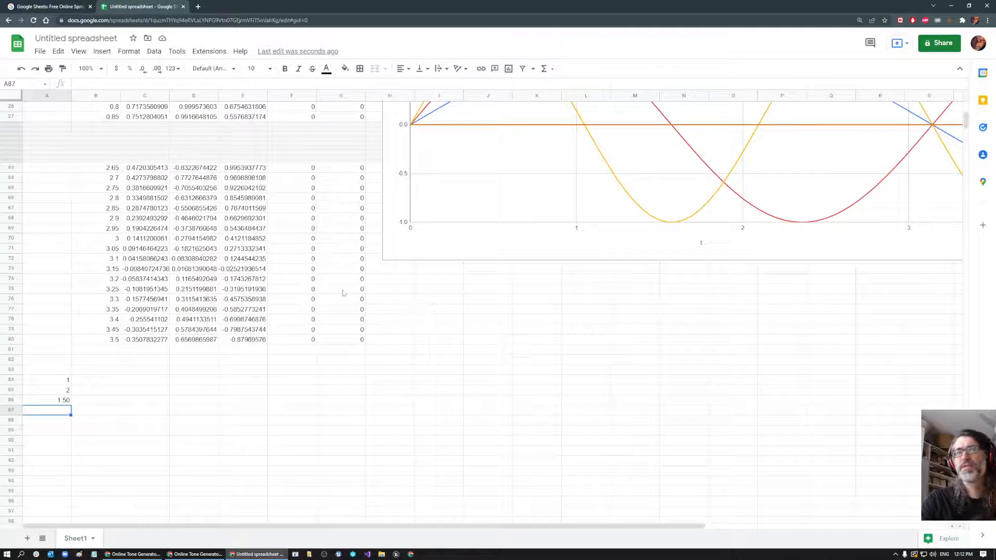
click(60, 384)
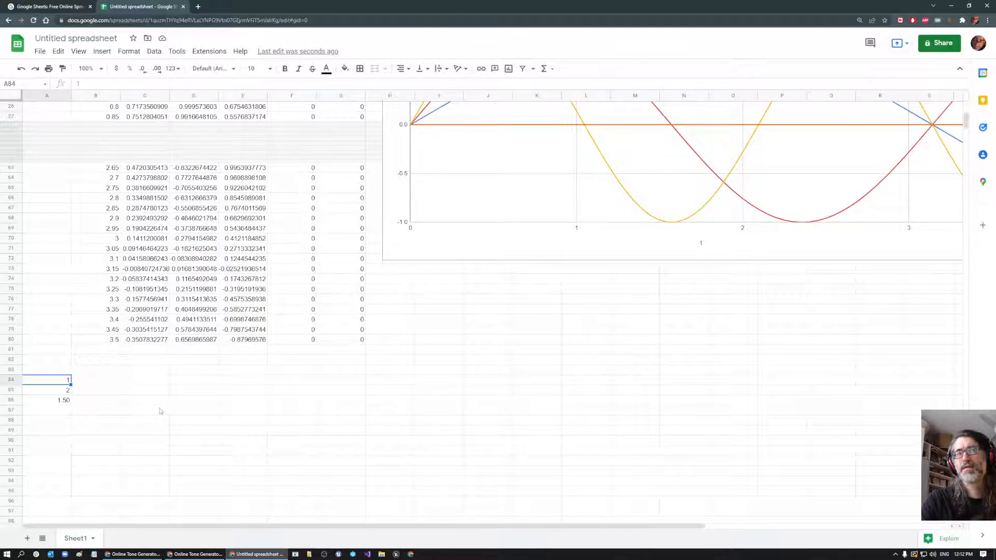
scroll(394, 389, up, 3)
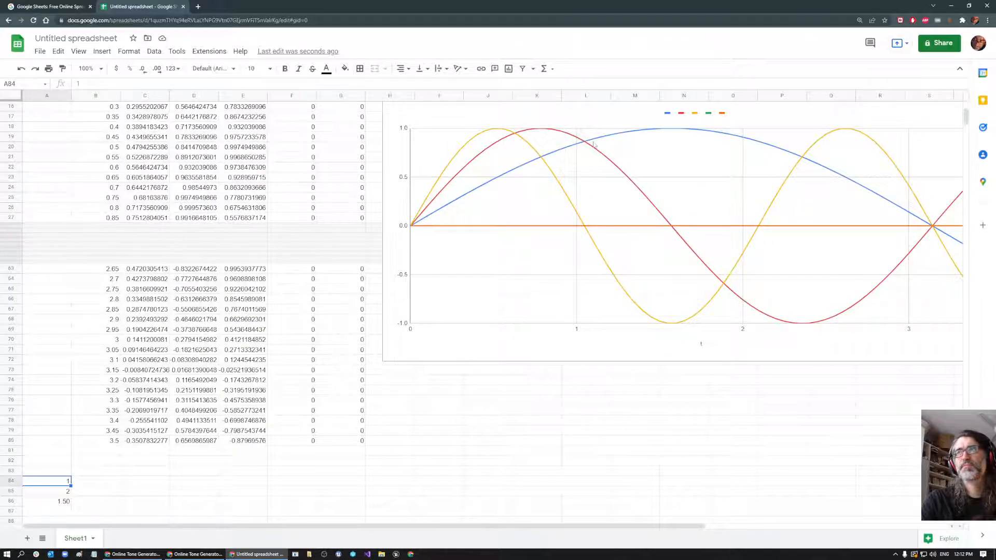
scroll(228, 431, down, 1)
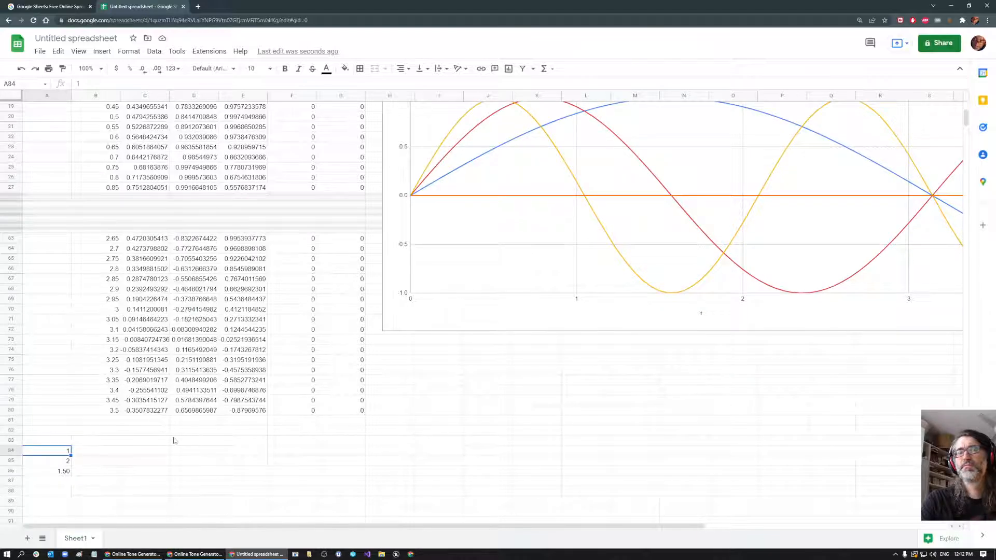
click(55, 443)
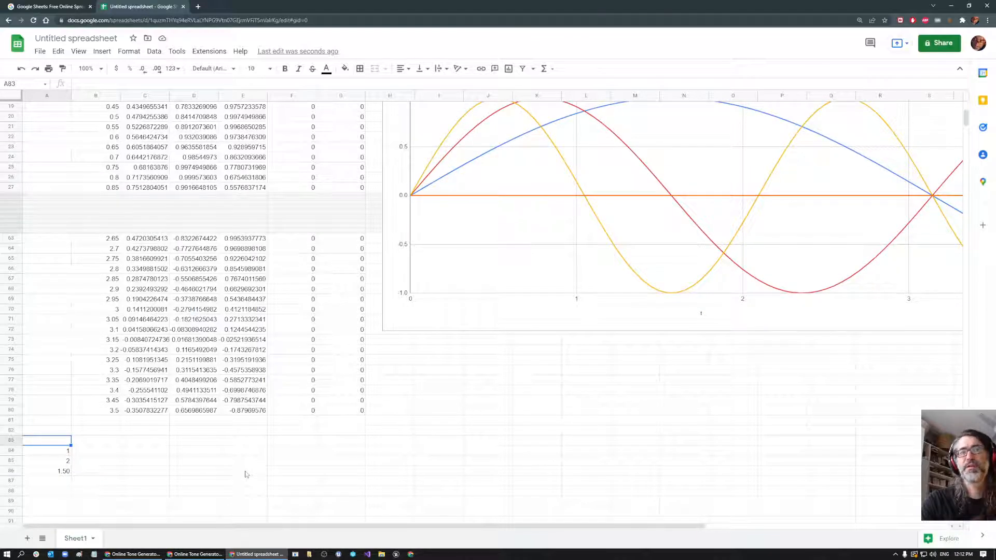
text(0.2)
text(33)
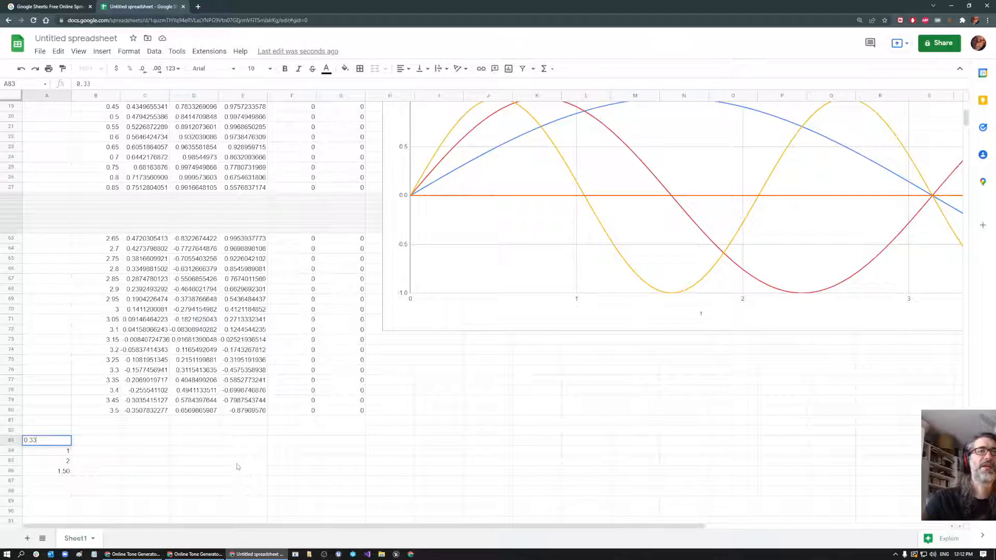
click(58, 472)
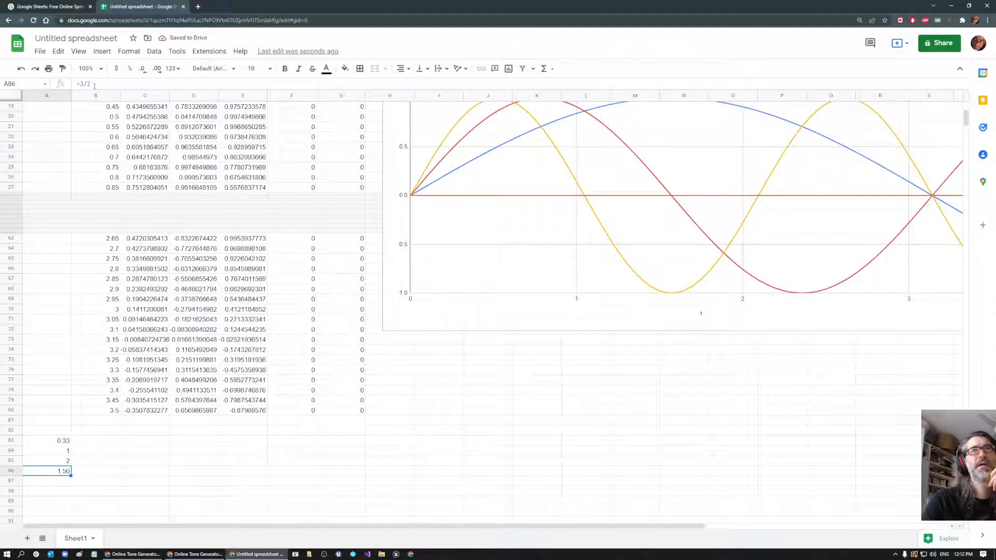
Change the entry in cell A83 to the formula =0.333*2.
click(63, 441)
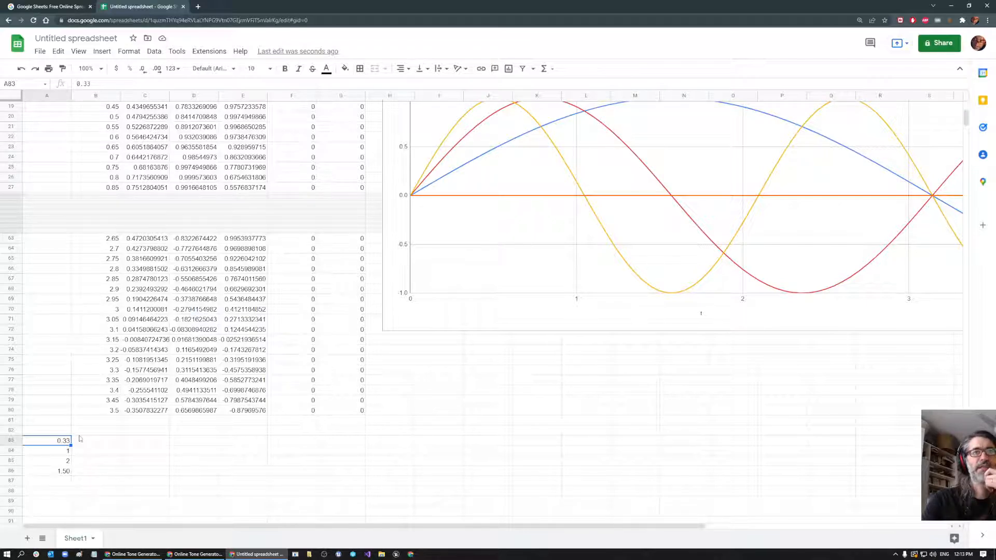
click(100, 83)
text(3*2)
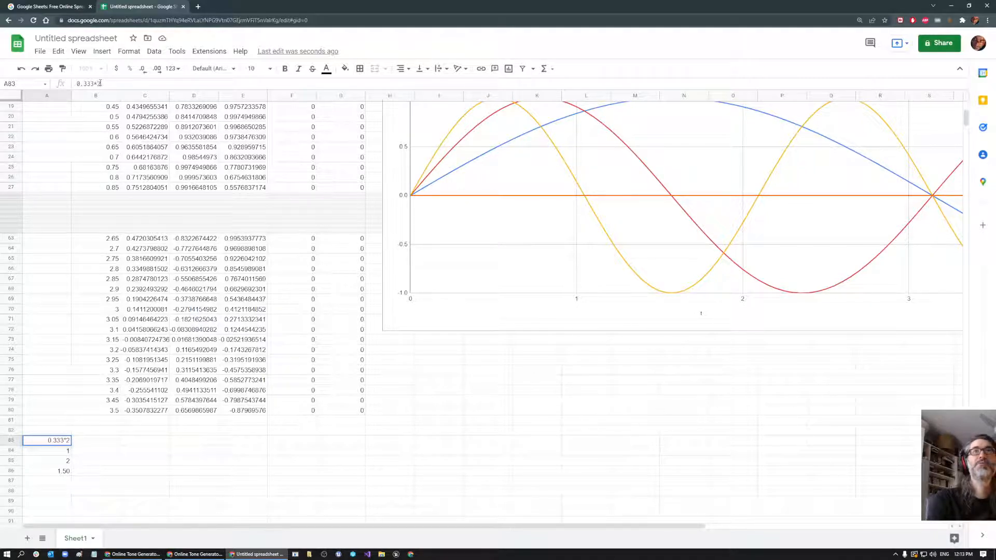
key(Return)
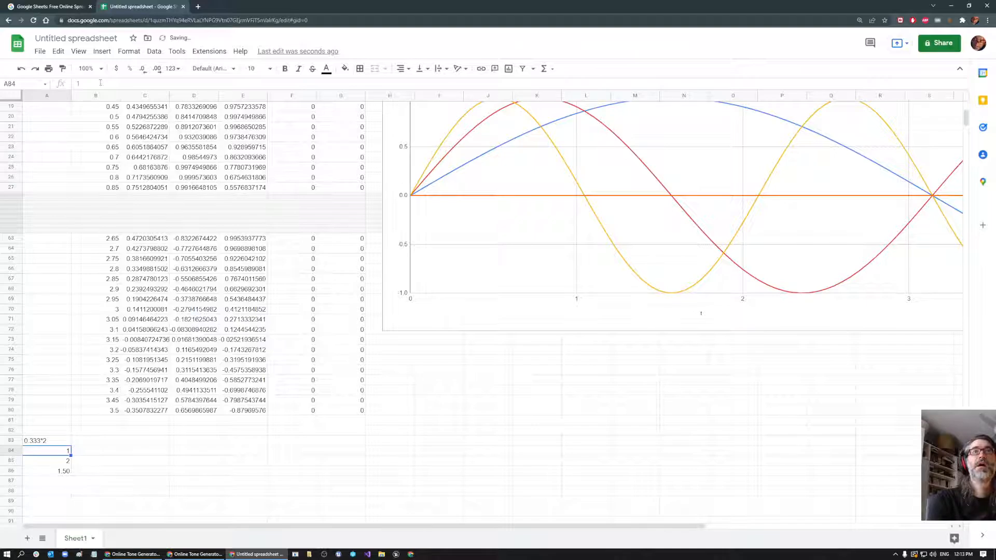
key(Up)
click(79, 83)
text(=)
key(Return)
Double the ratio in cell A83 again by extending its formula to =0.333*2*2.
key(Up)
click(107, 83)
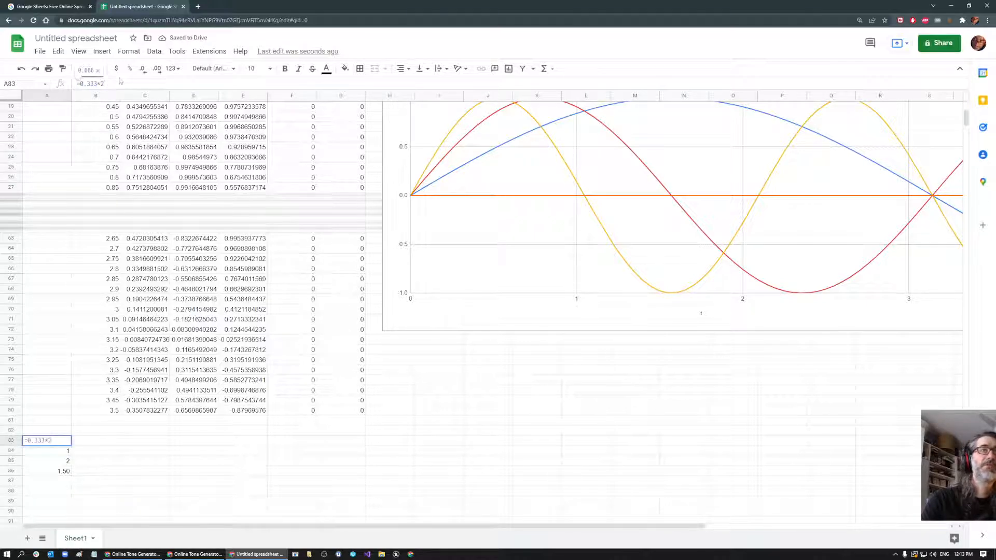
key(BackSpace)
text(4)
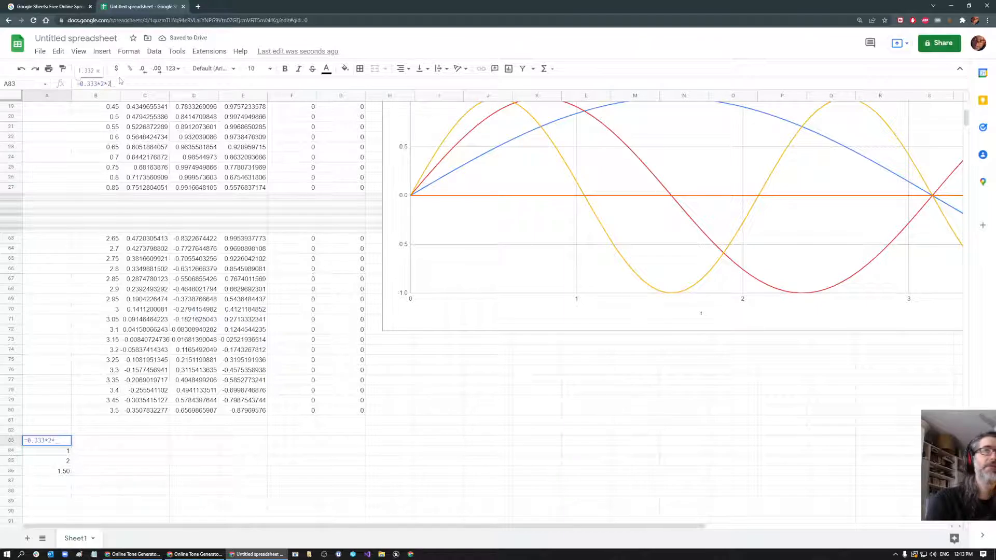
key(Return)
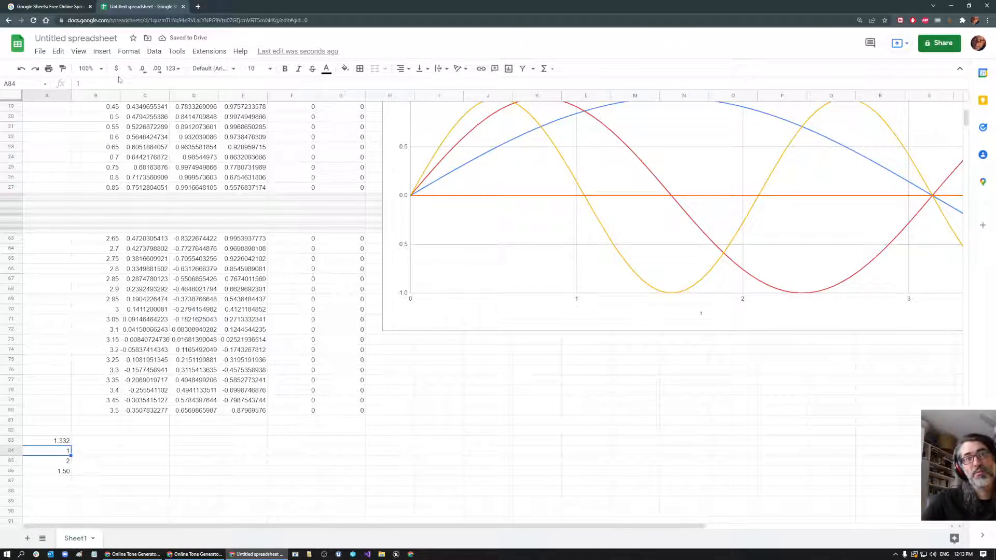
click(59, 441)
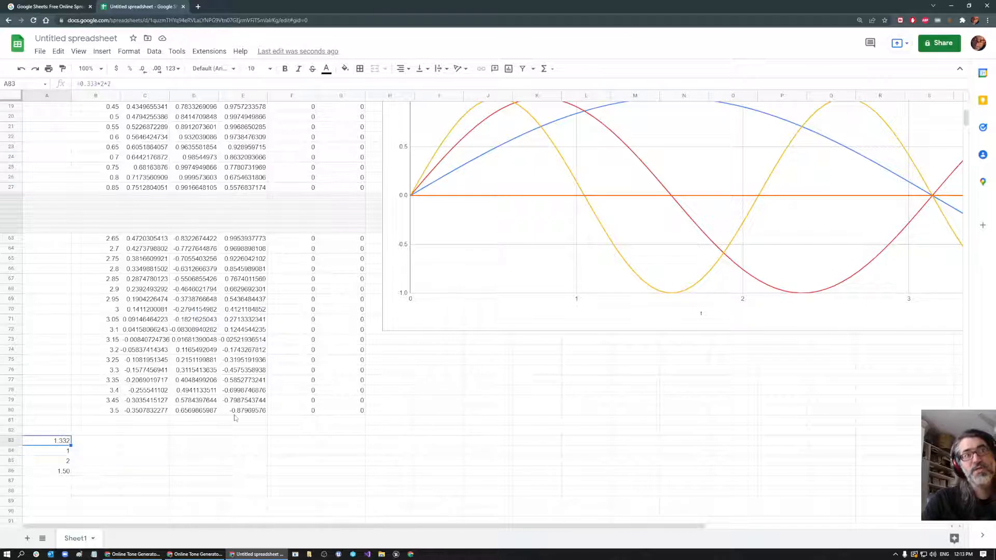
scroll(575, 231, up, 2)
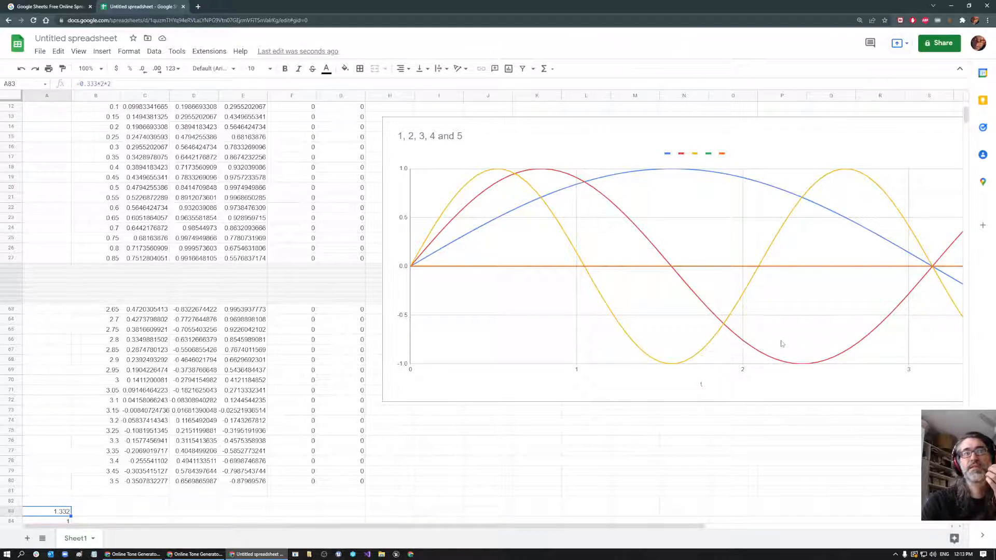
scroll(695, 317, down, 1)
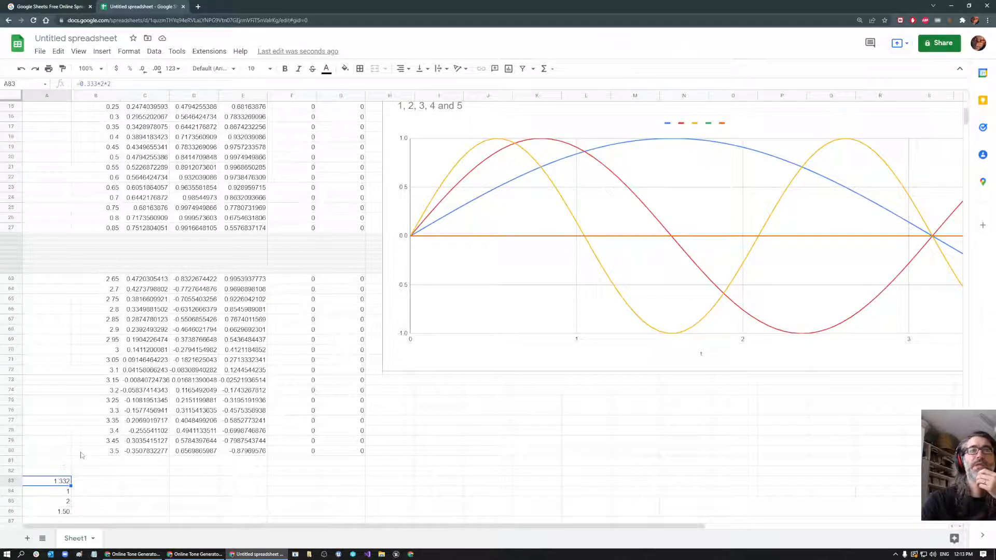
scroll(82, 455, down, 2)
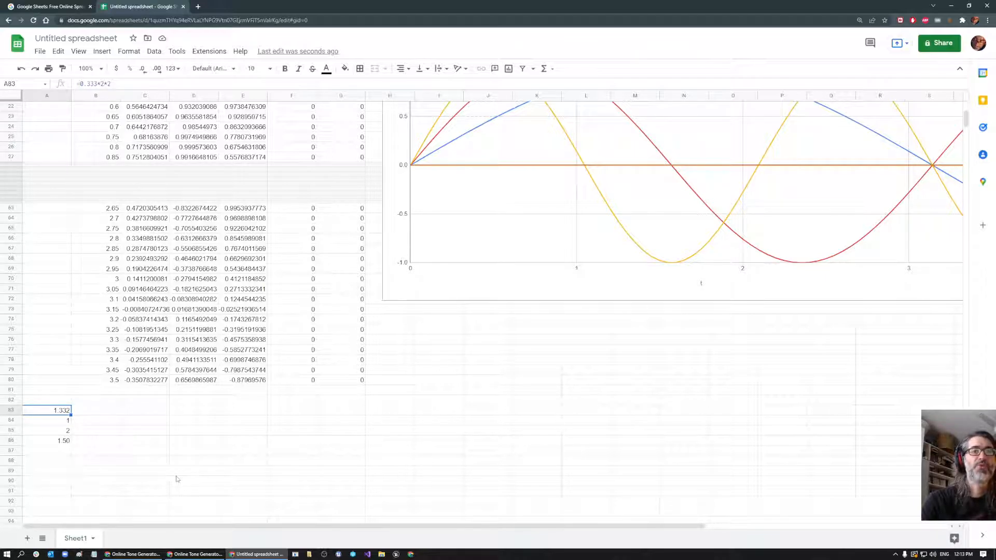
Review the ratios in cells A83 to A86 against the sine wave chart above them.
scroll(177, 479, up, 1)
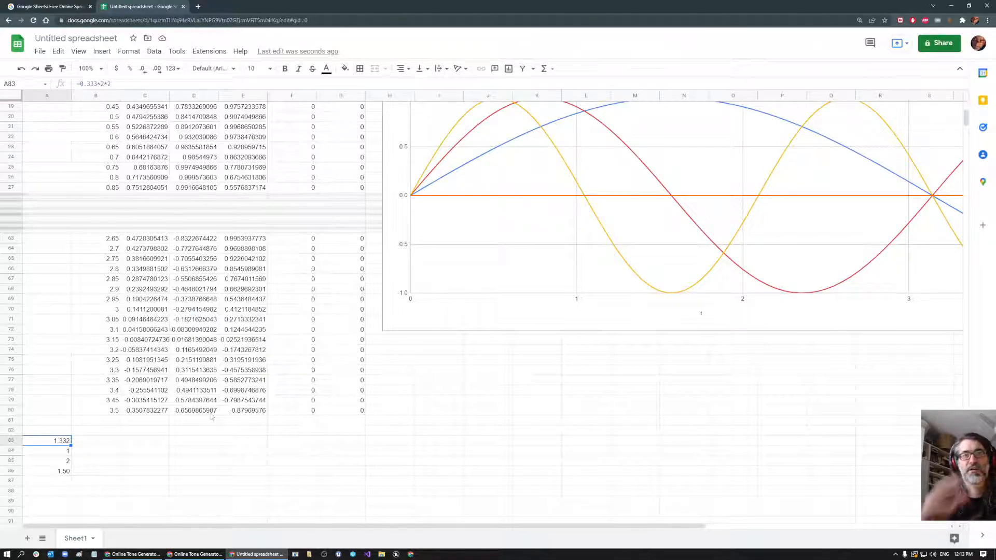
click(62, 460)
click(62, 472)
click(61, 441)
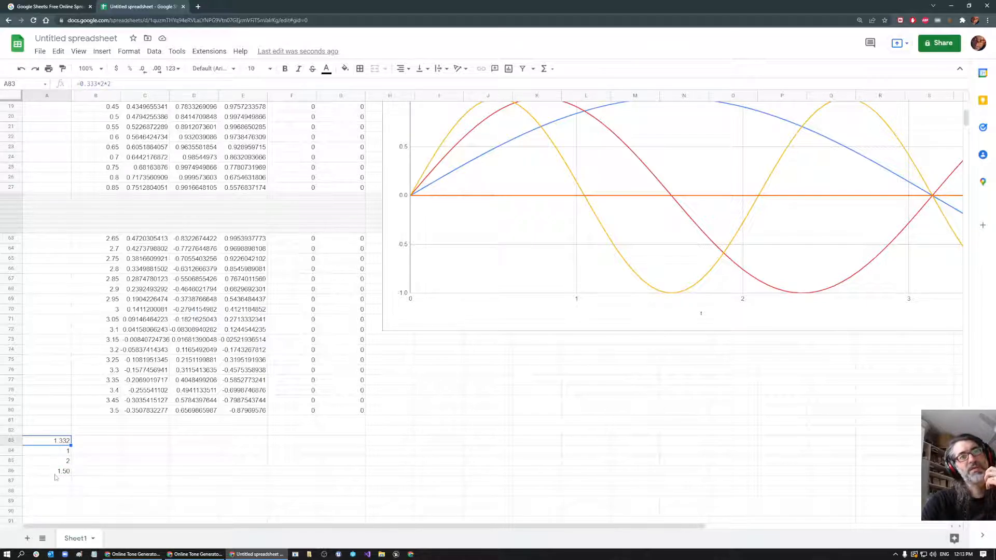
click(58, 451)
scroll(771, 191, up, 2)
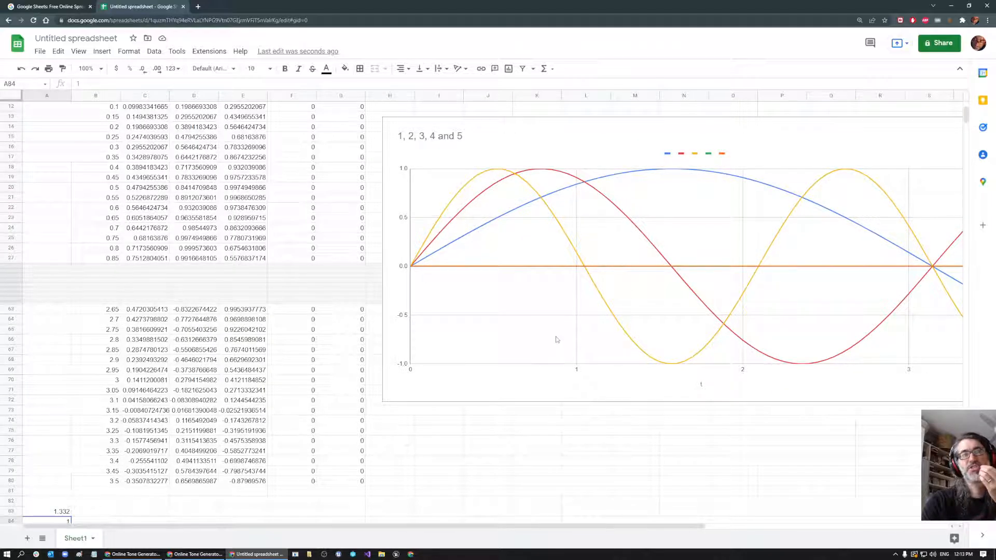
scroll(585, 372, down, 3)
click(57, 441)
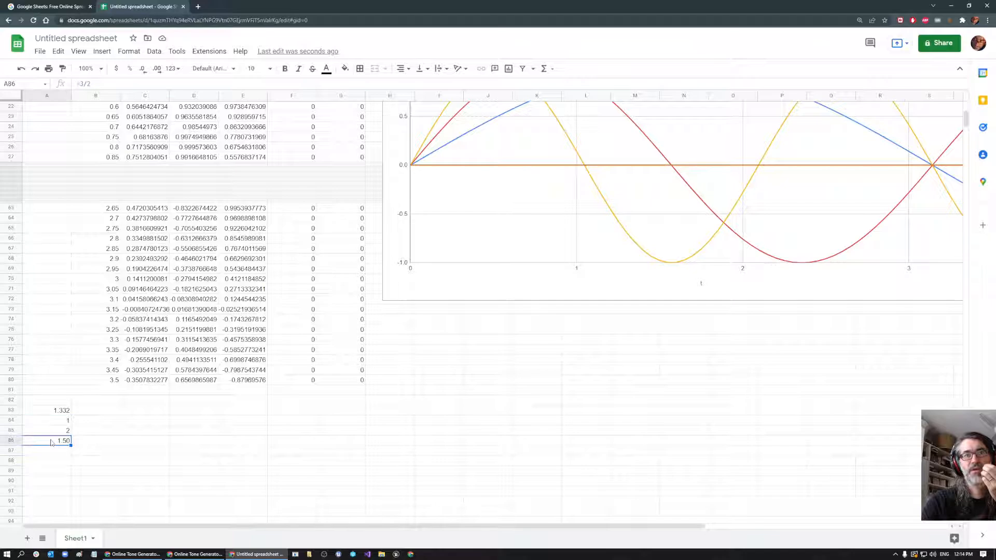
click(52, 412)
click(68, 424)
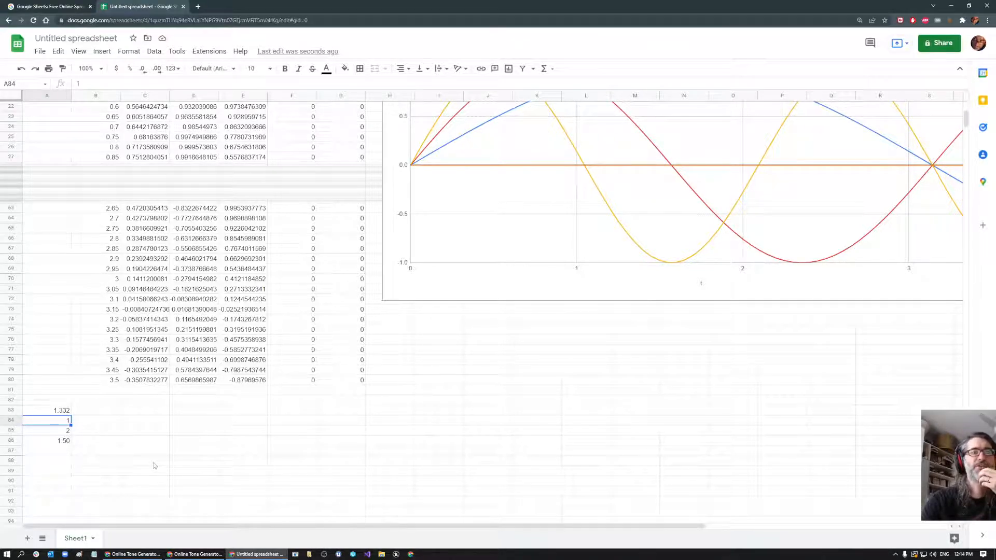
Create a header row numbered 1 to 7 in cells E85 to K85, below the sine data.
scroll(330, 449, down, 2)
click(216, 350)
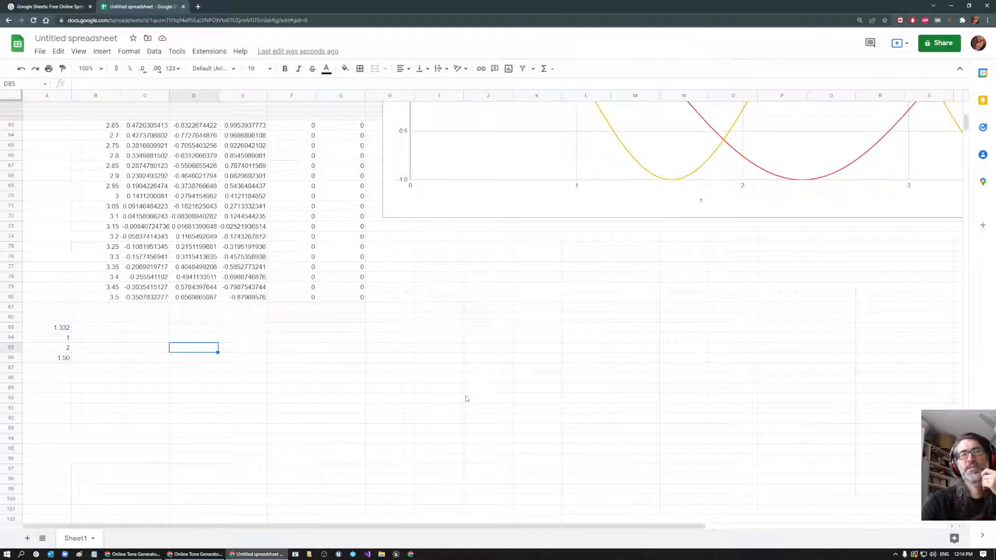
key(Right)
text(1)
key(Tab)
text(2)
key(Tab)
text(3)
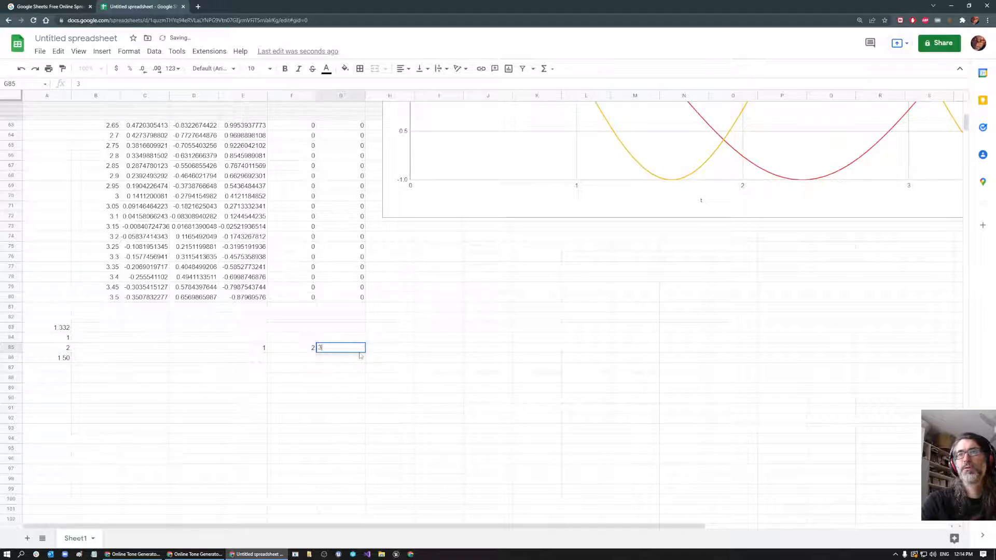
drag(302, 348, 560, 351)
Number the row labels 1 to 13 down cells D86 to D98, beside the new header row.
click(203, 360)
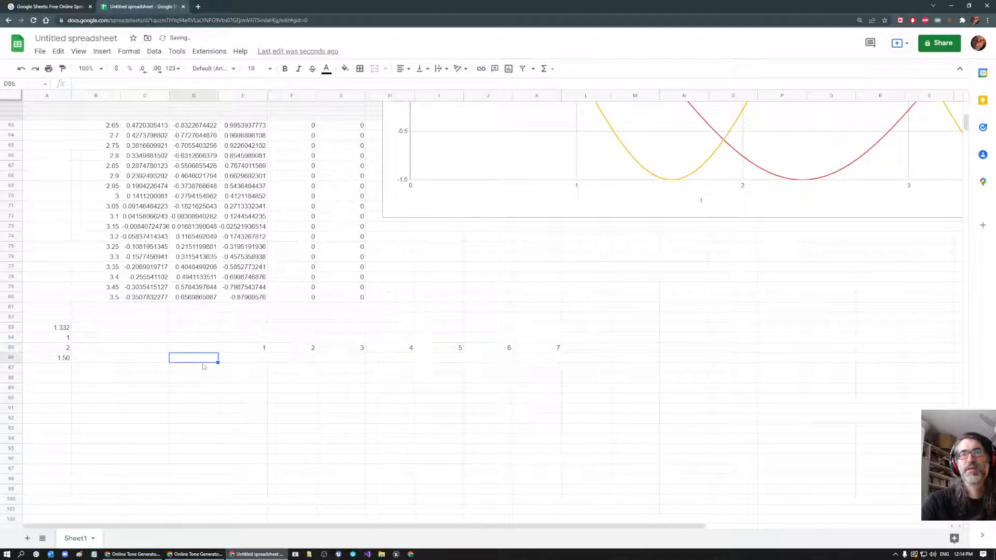
text(1)
key(Return)
text(2)
key(Return)
text(3)
drag(205, 372, 218, 480)
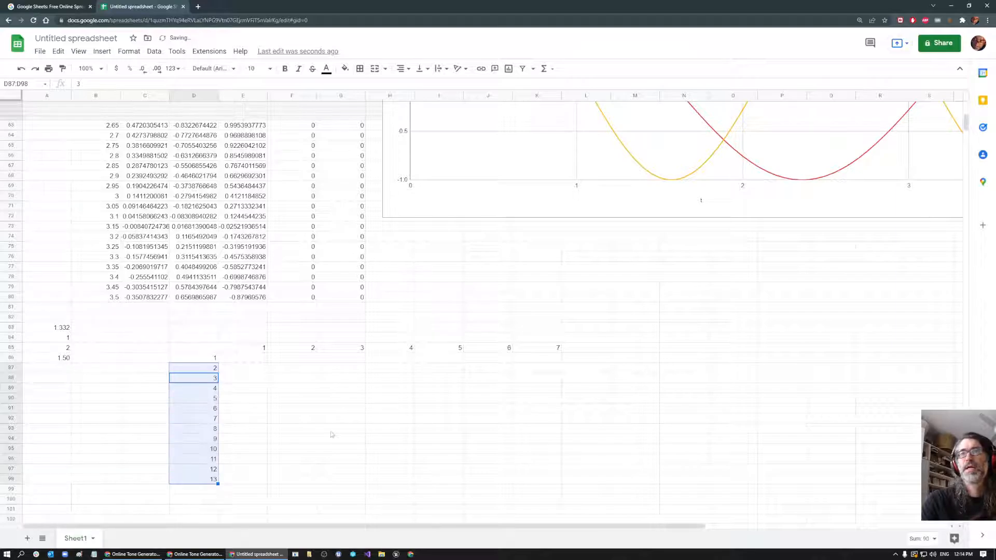
Enter the ratio formula =D$86/$E85 in cell E86 and fill it across the grid to K98.
click(247, 359)
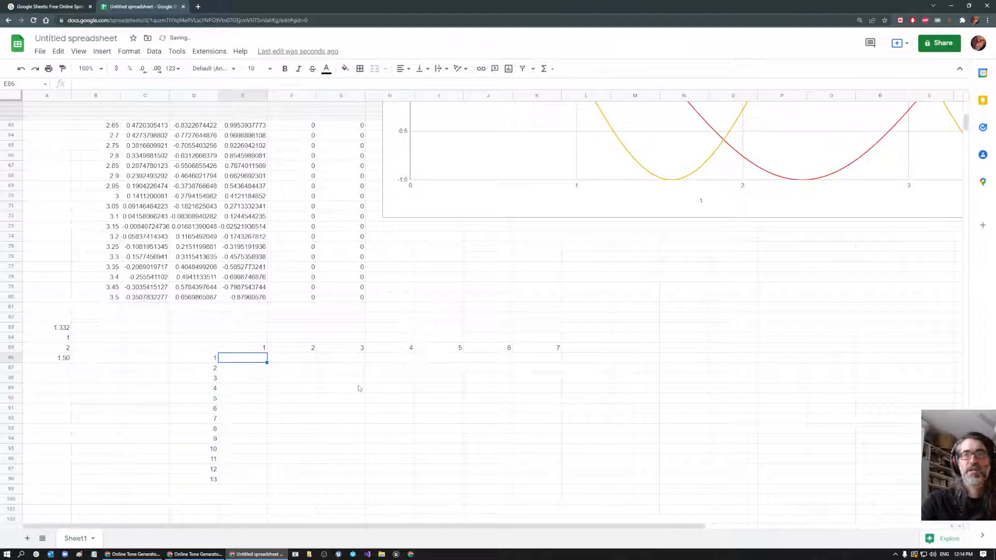
text(=)
key(Left)
text(/)
click(262, 349)
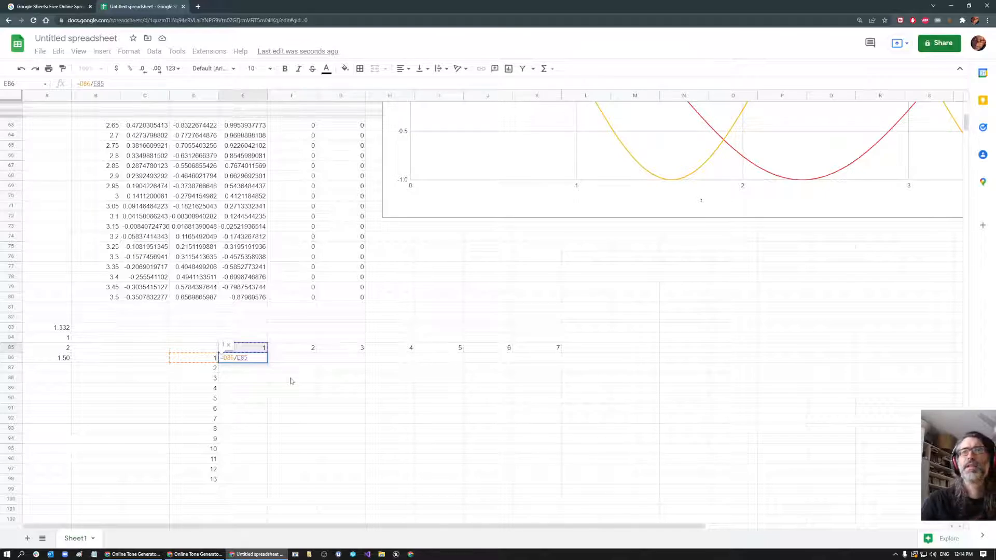
click(227, 358)
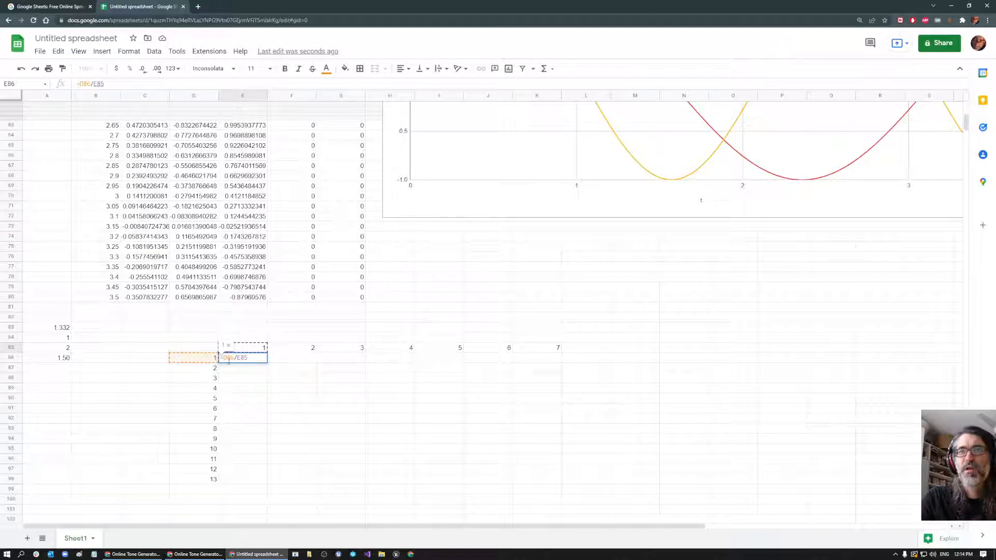
text($)
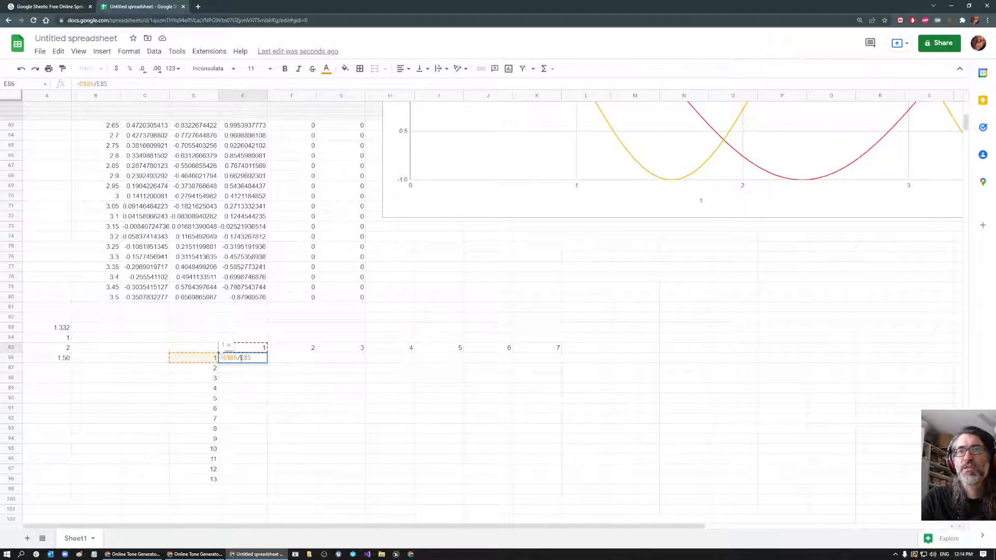
click(275, 389)
click(241, 359)
drag(266, 362, 561, 482)
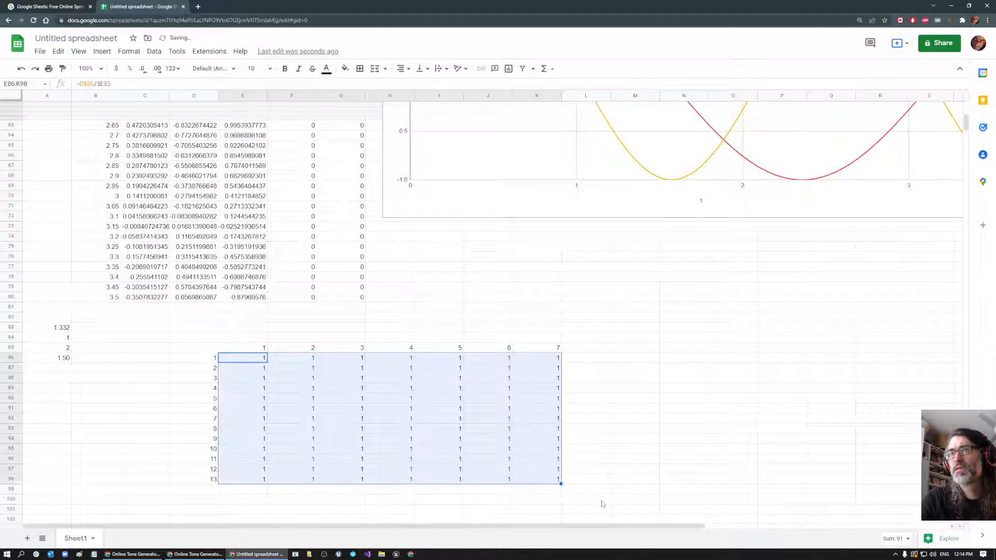
Correct the absolute references in cell E86 so that the formula reads =$D86/E$85.
click(340, 397)
click(257, 361)
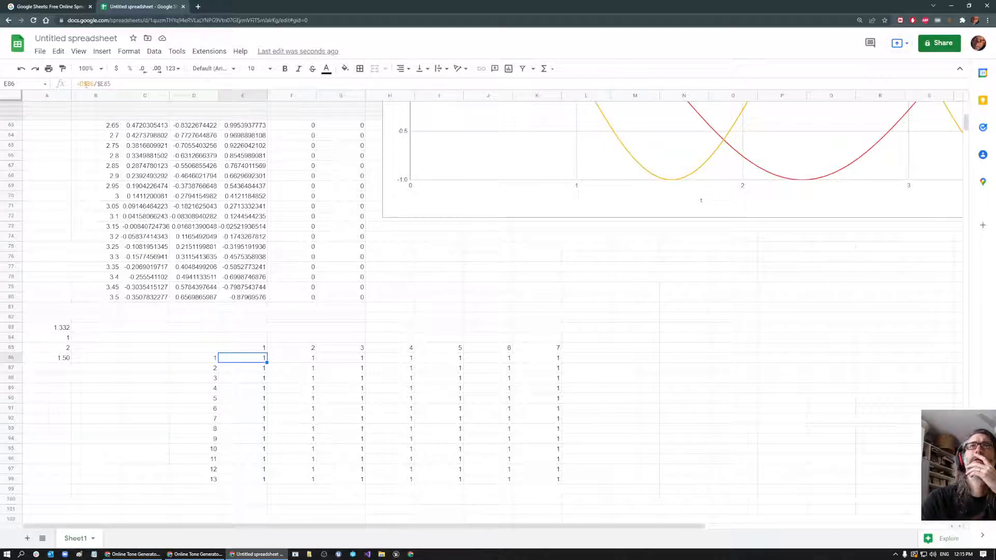
click(114, 83)
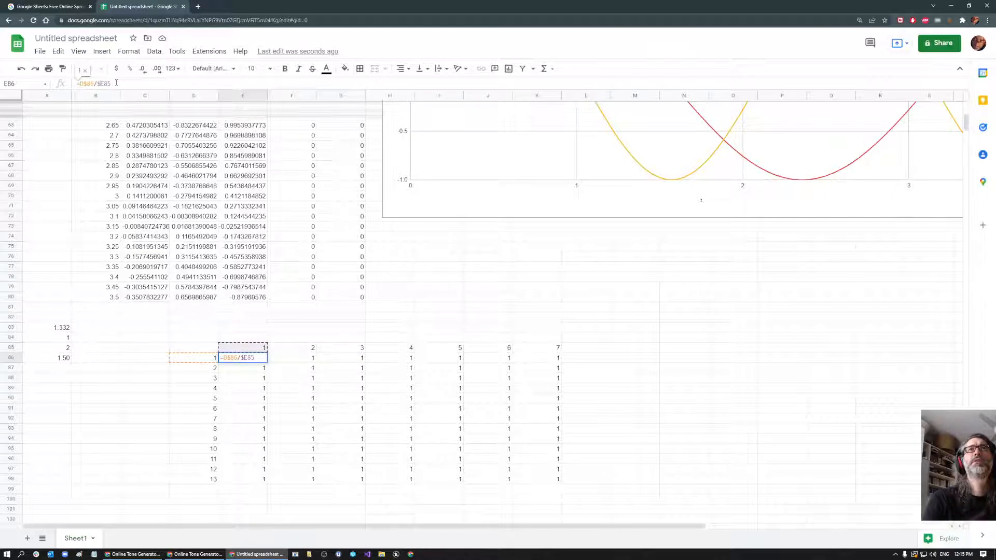
key(BackSpace)
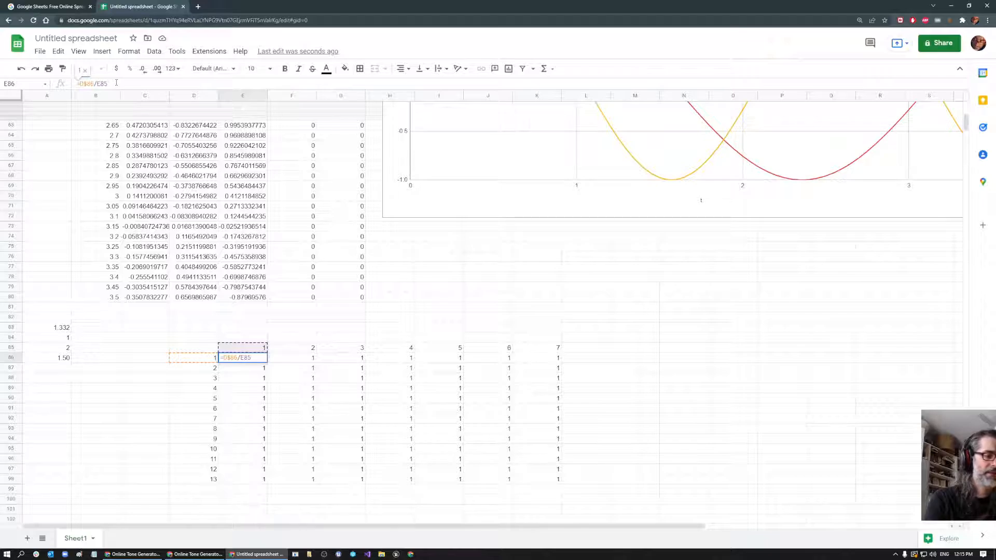
text($)
key(Left)
key(Left)
key(Left)
key(Left)
key(BackSpace)
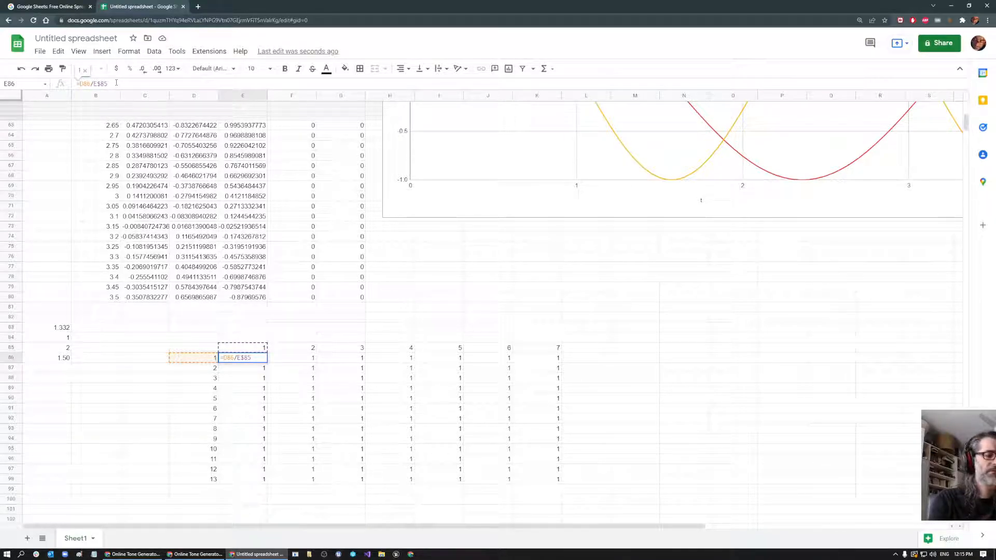
text($)
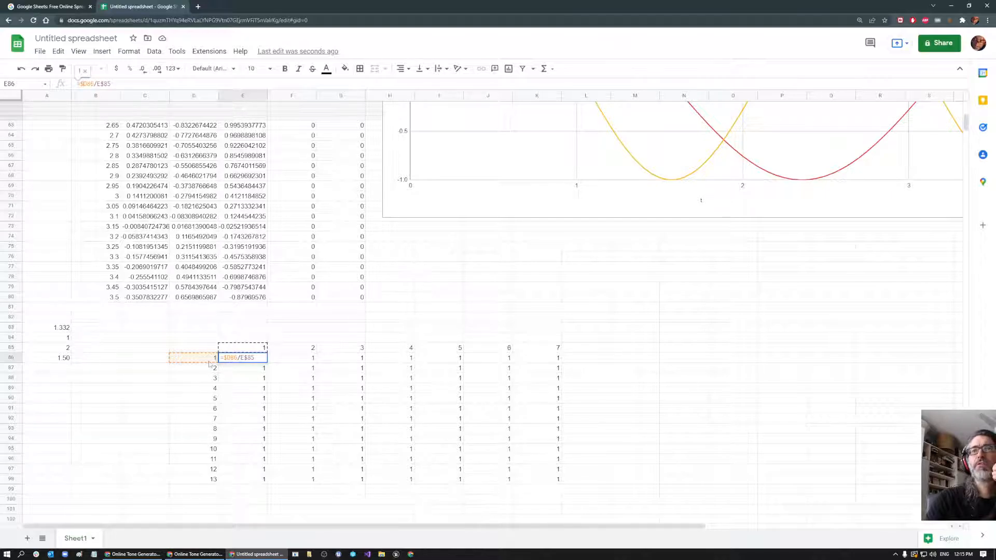
key(Return)
Fill the formula from cell E86 across the ratio grid to K99.
click(245, 361)
drag(267, 363, 564, 490)
click(672, 401)
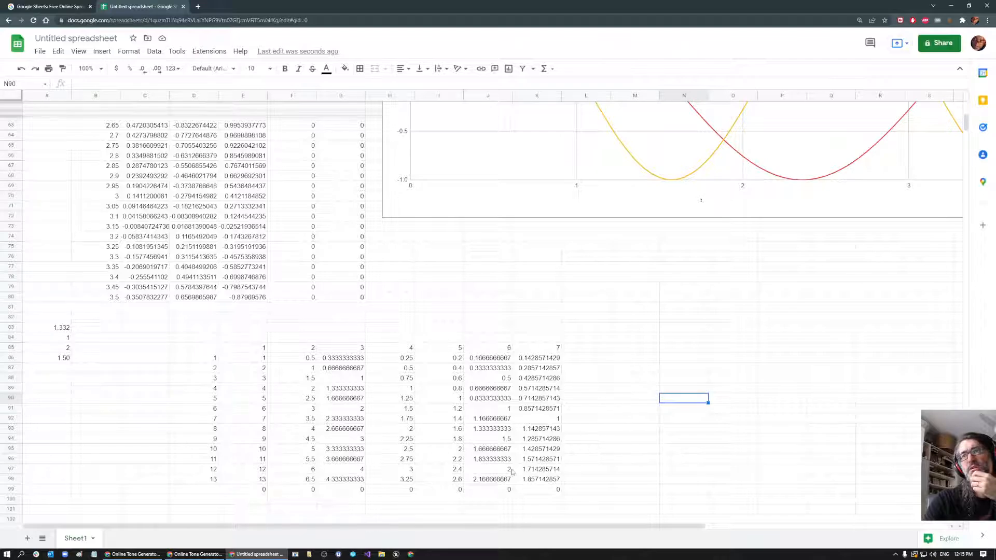
Start an IF formula in cell N86 with ISBETWEEN as its logical test.
drag(444, 526, 501, 526)
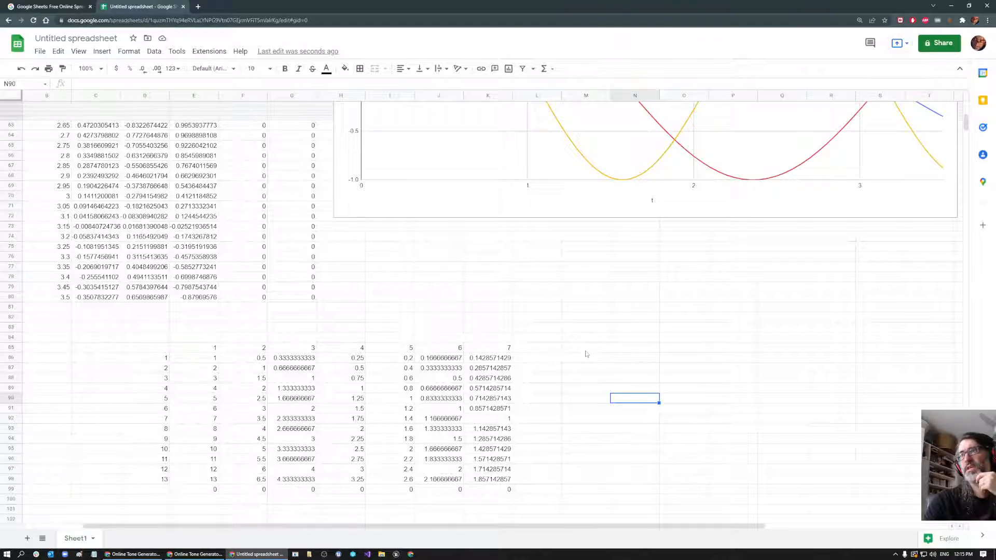
click(636, 351)
click(646, 361)
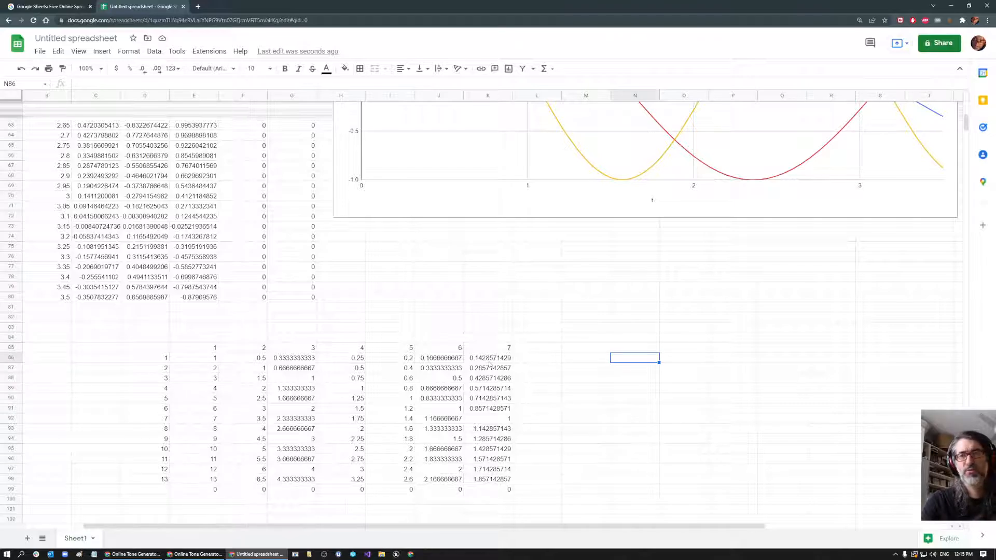
text(=if()
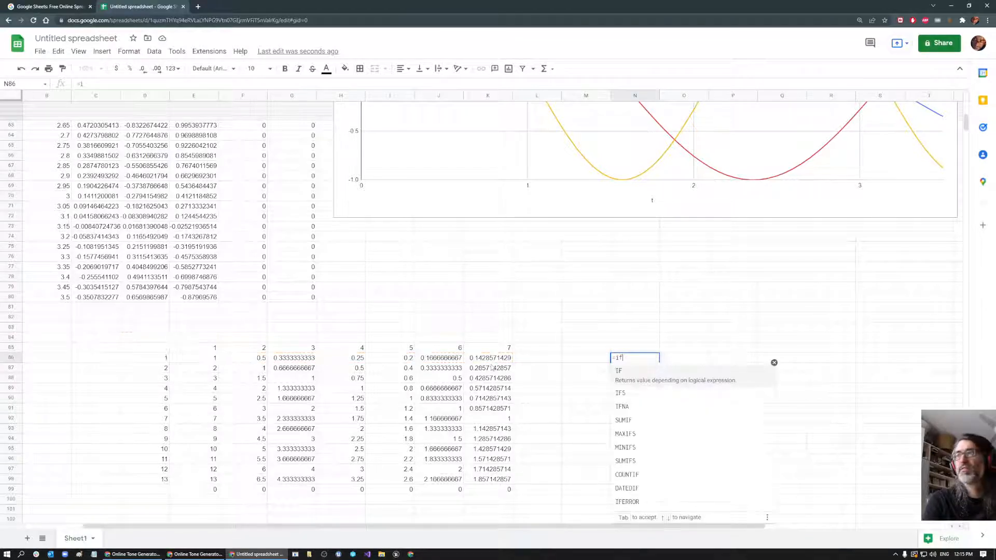
click(202, 360)
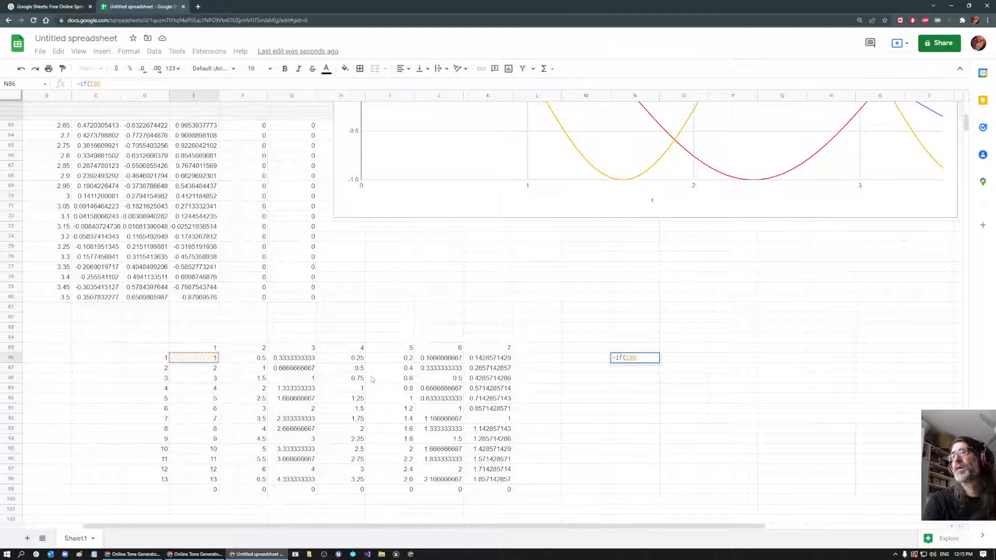
key(BackSpace)
key(BackSpace)
key(BackSpace)
text(isbe)
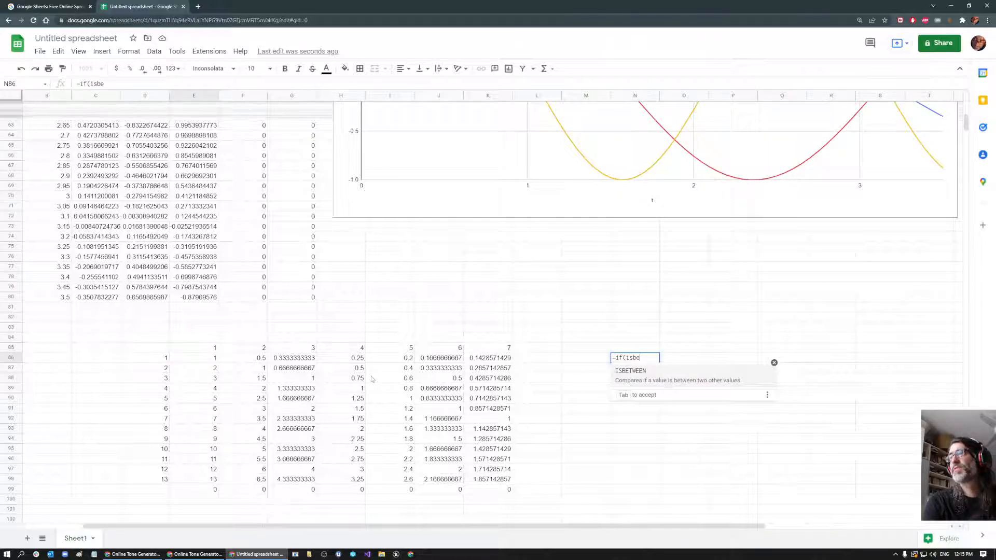
key(Tab)
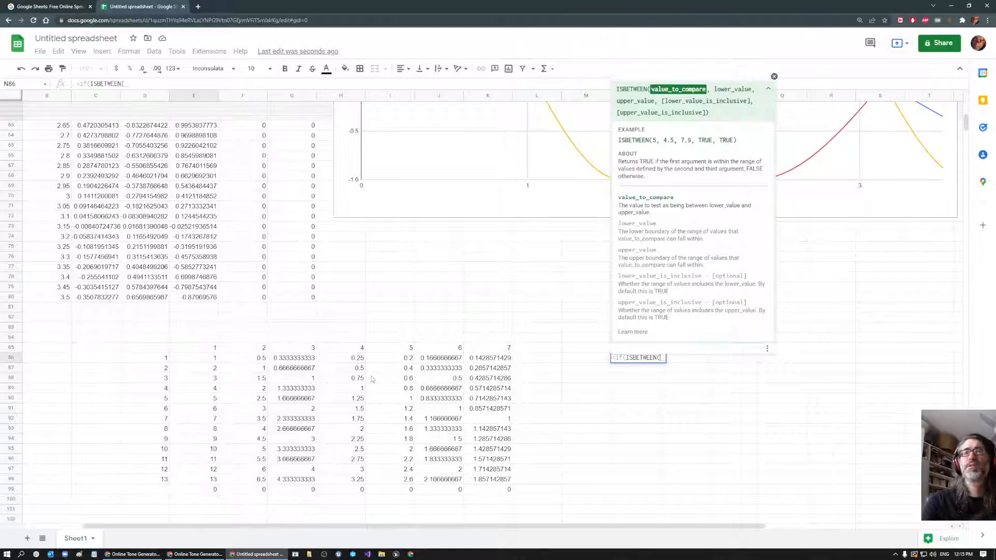
Make the ISBETWEEN test check cell E86 against the limits 1.01 and 1.99, and enter the formula.
click(191, 361)
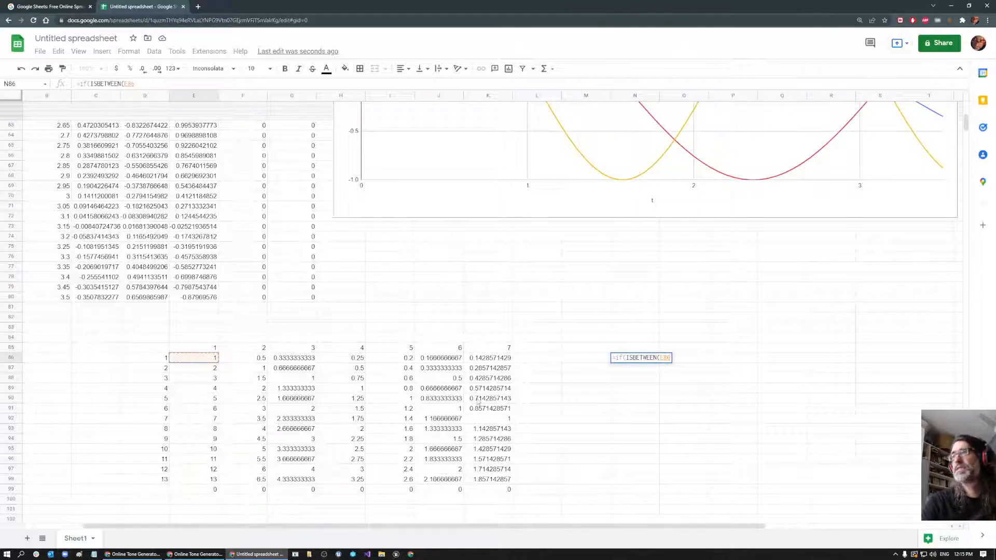
text(,)
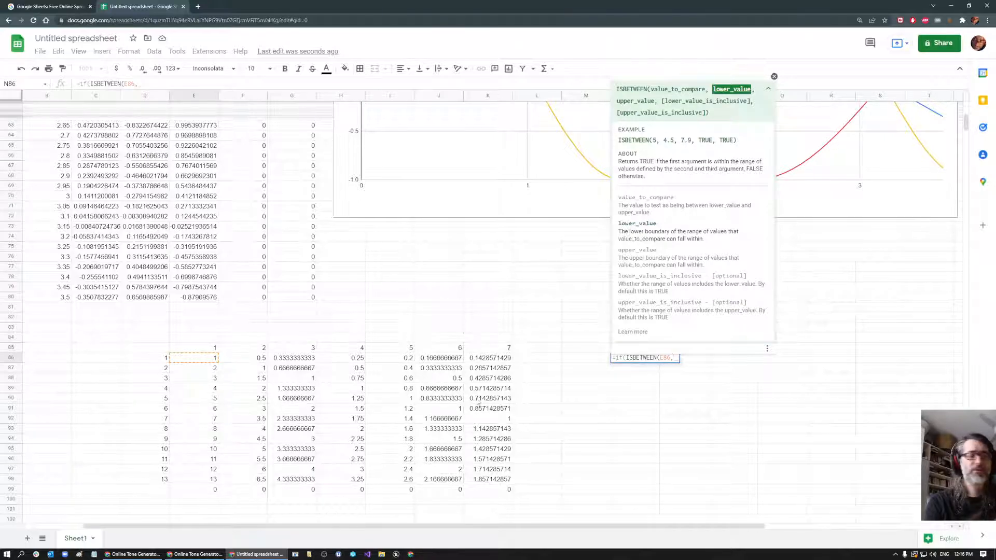
text(1.01)
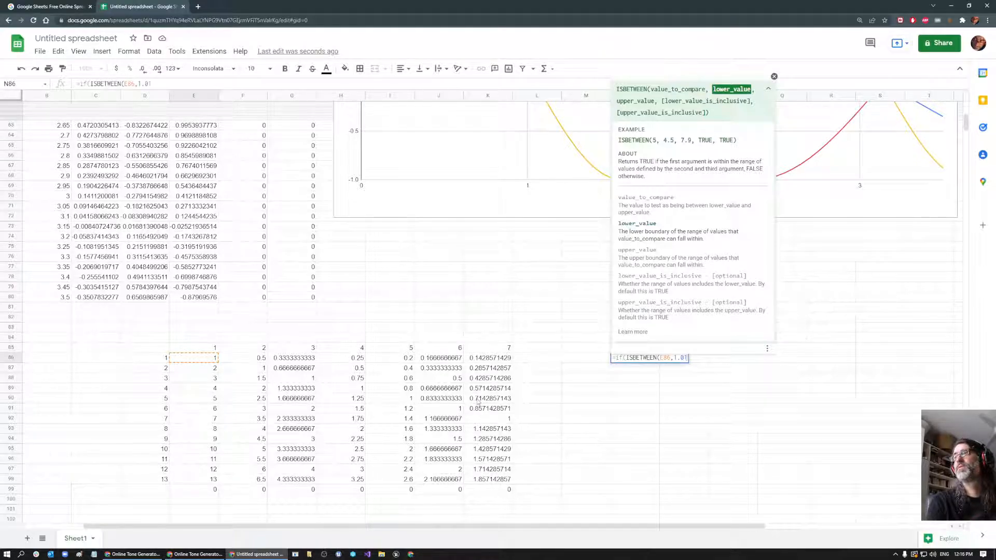
text(, 1.)
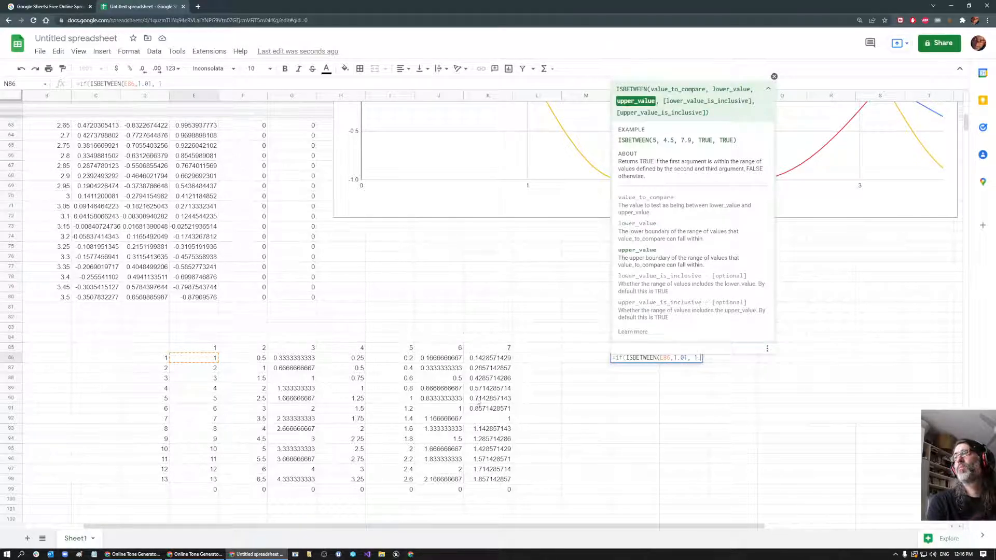
text(99)
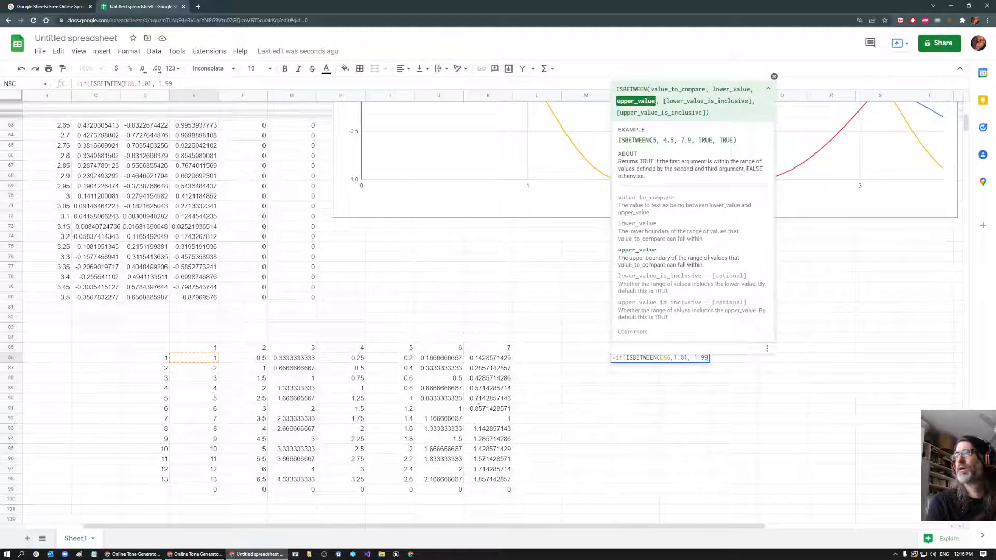
text())
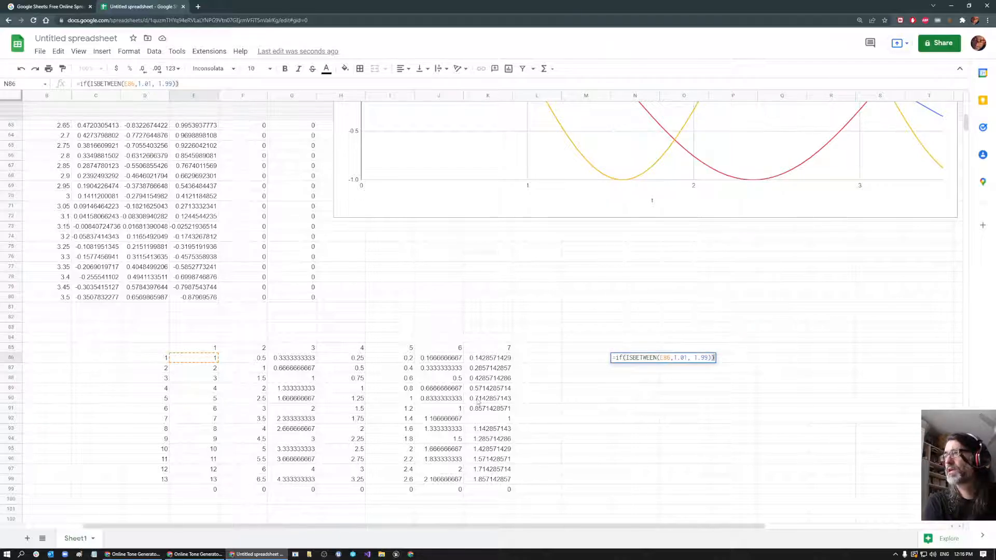
key(Return)
Complete the IF formula in cell N86 so it returns E86 when the test is true and 0 otherwise.
double_click(631, 353)
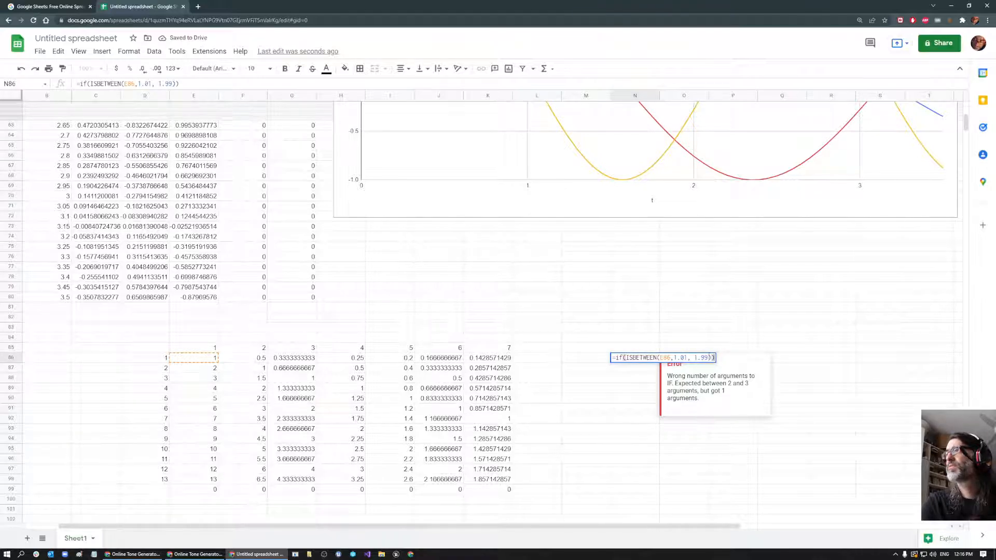
click(712, 357)
text(,)
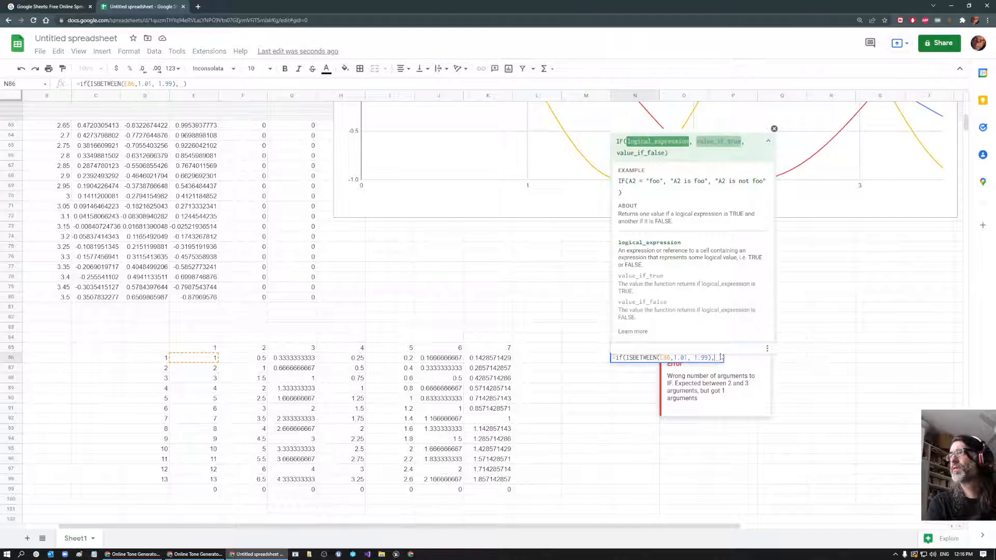
click(209, 358)
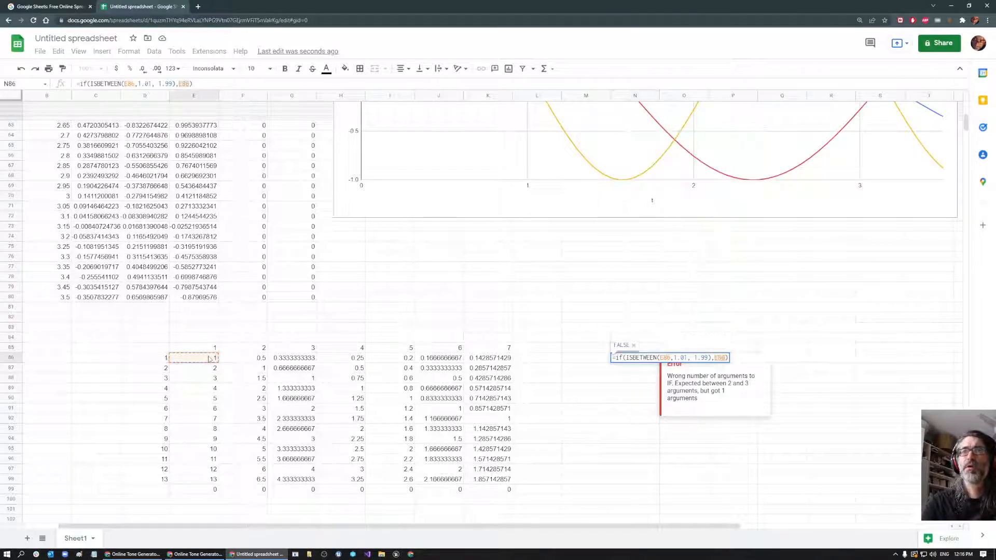
text(, )
text(0)
key(Return)
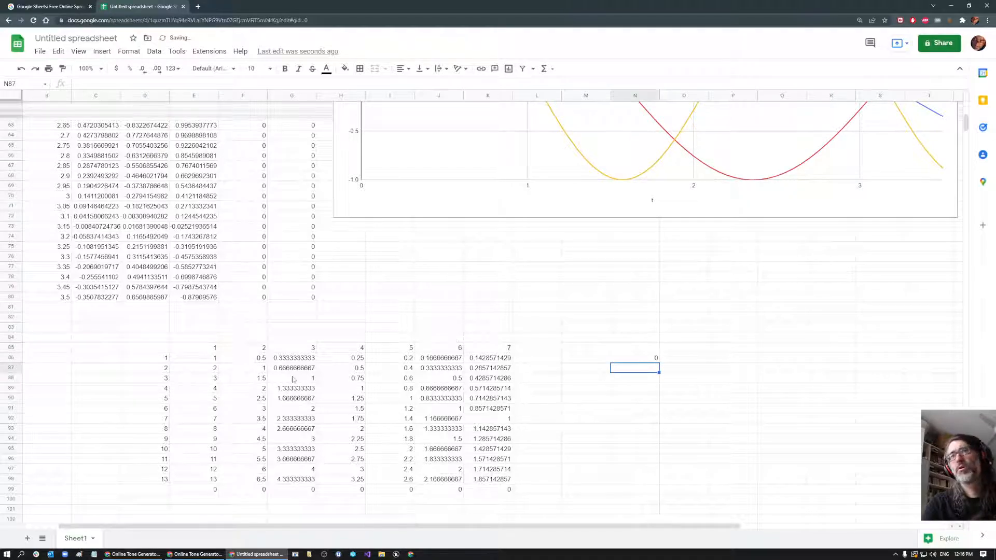
Fill the IF formula from cell N86 across the grid to U98.
click(627, 360)
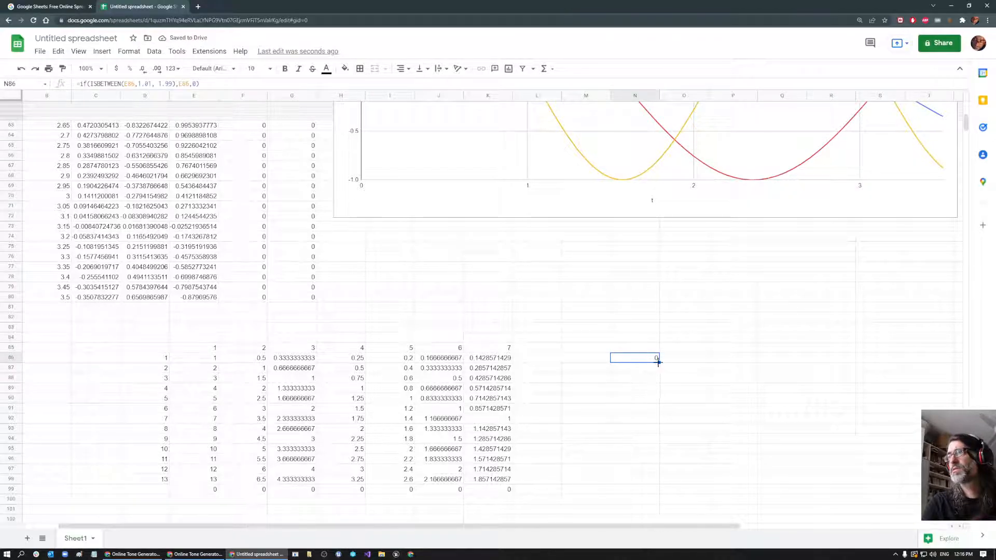
drag(658, 363, 915, 489)
drag(665, 527, 722, 528)
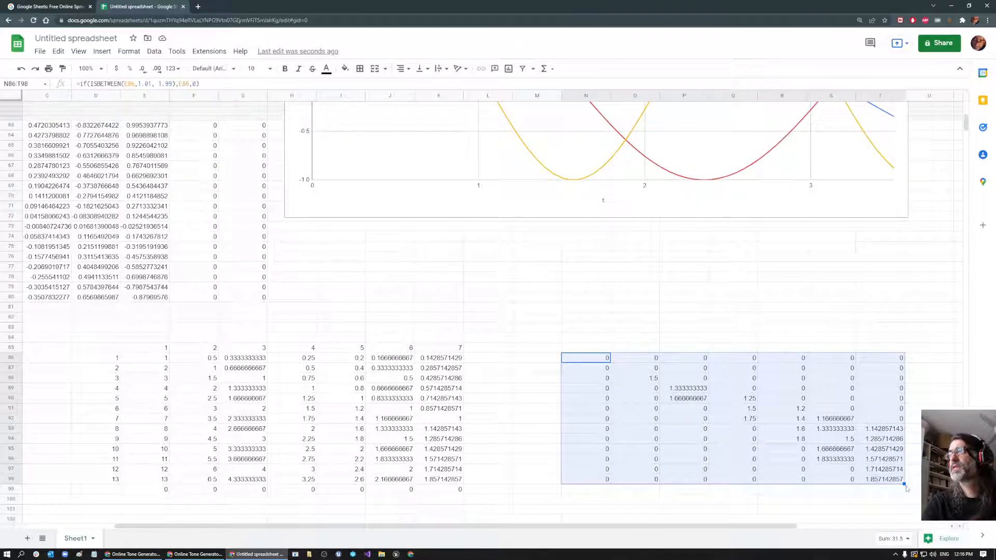
drag(905, 484, 951, 485)
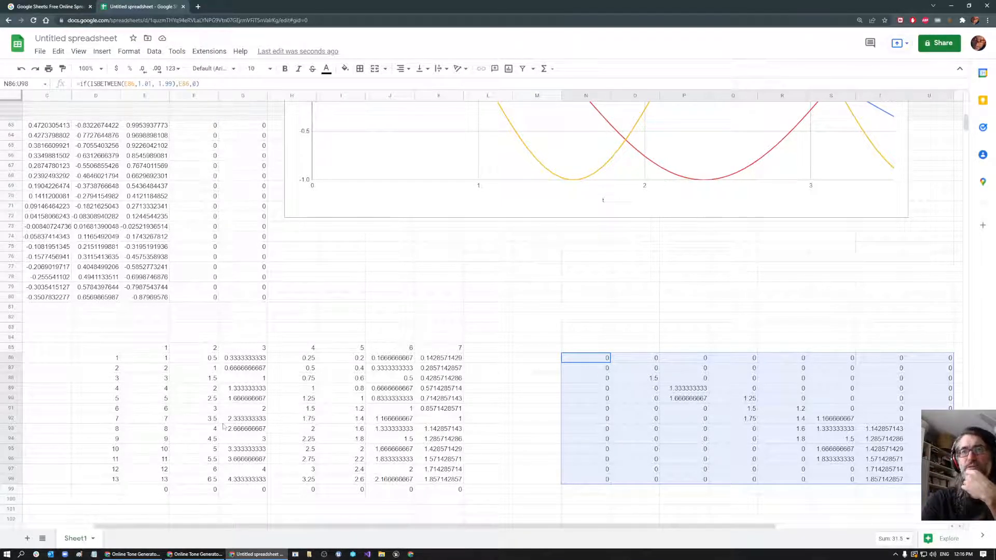
Examine the nonzero ratios in the filtered grid and compare them with the tone ratios noted in column A.
click(651, 383)
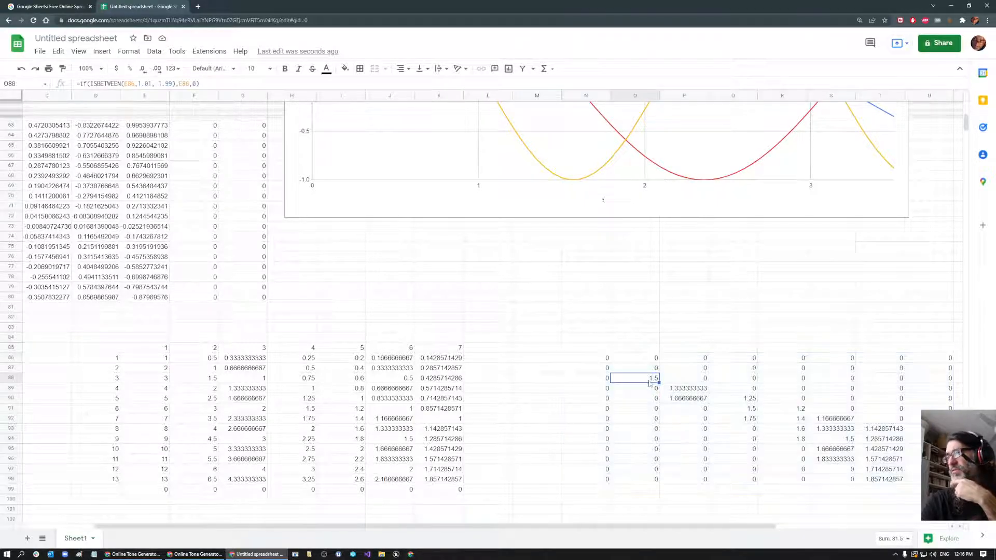
click(677, 399)
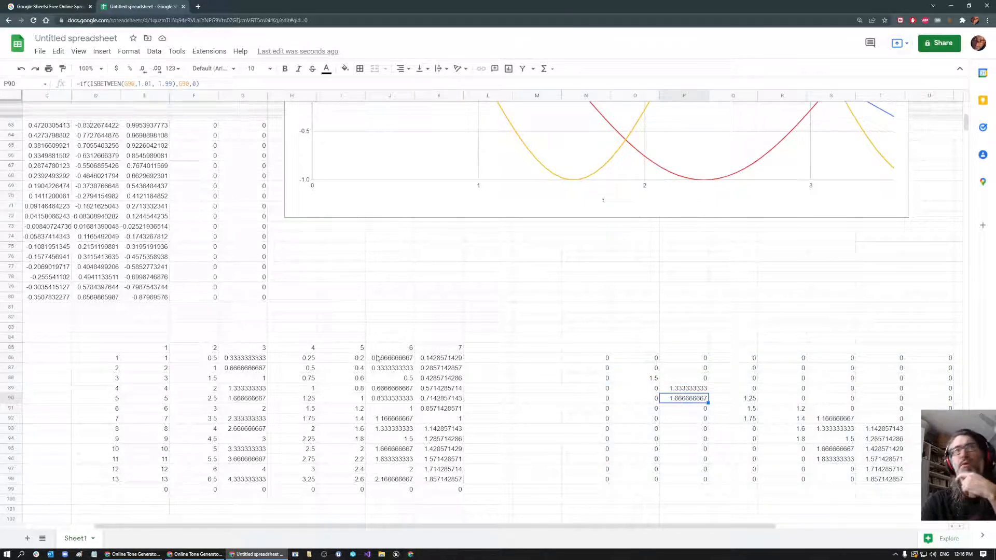
scroll(64, 417, up, 2)
scroll(64, 417, left, 2)
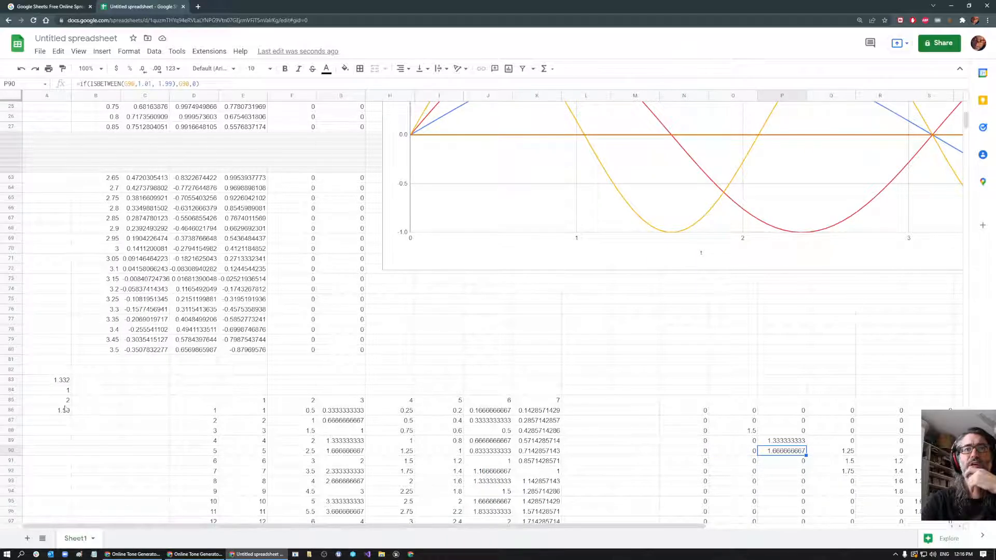
click(57, 380)
click(791, 442)
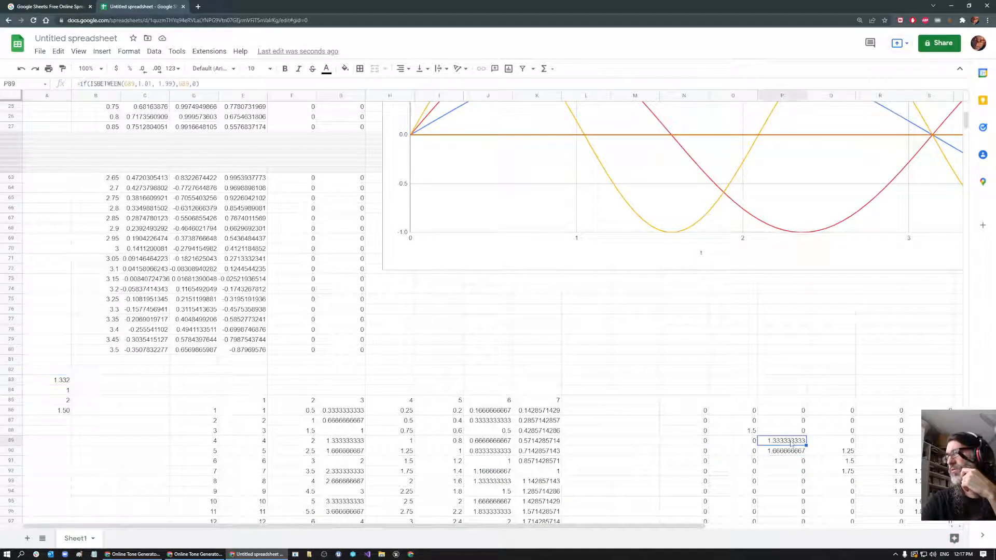
click(783, 452)
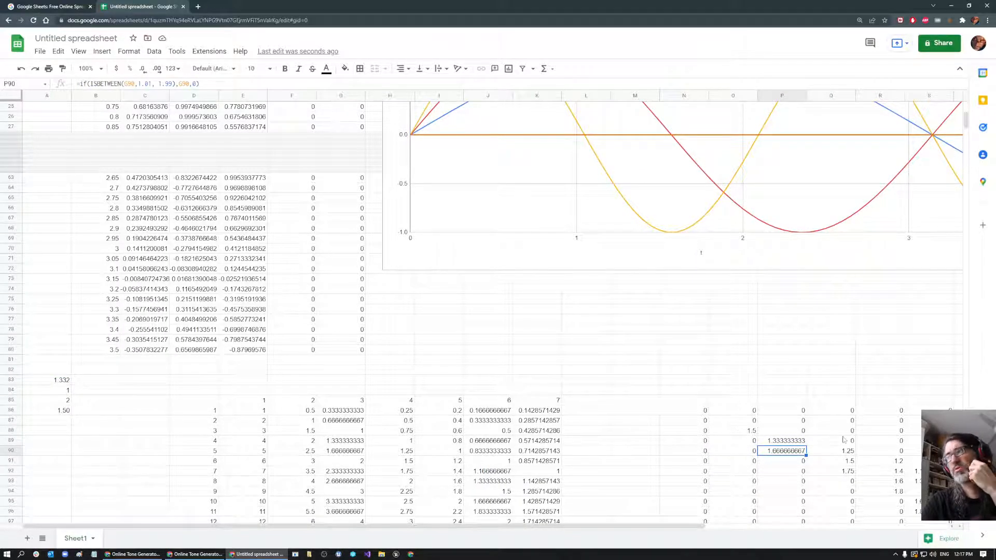
click(781, 443)
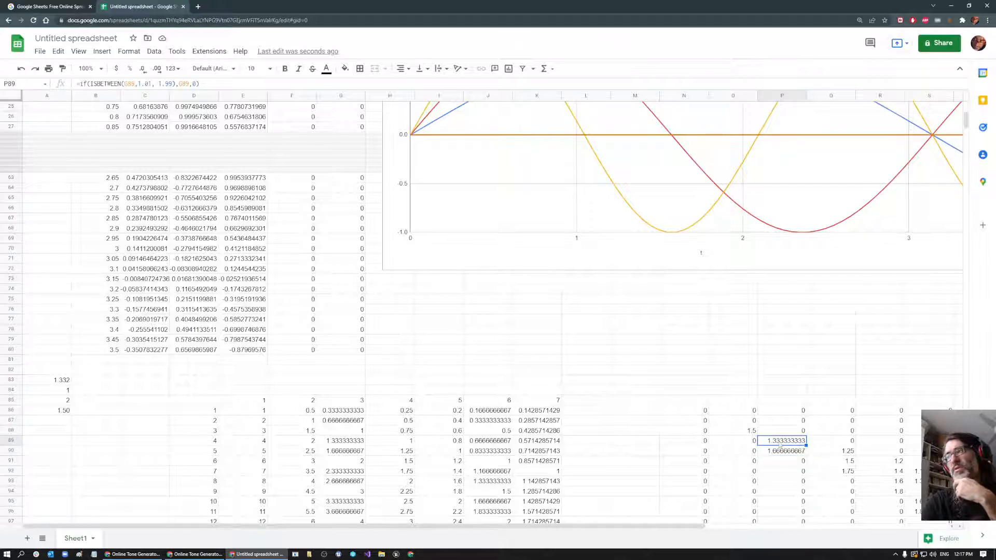
click(741, 433)
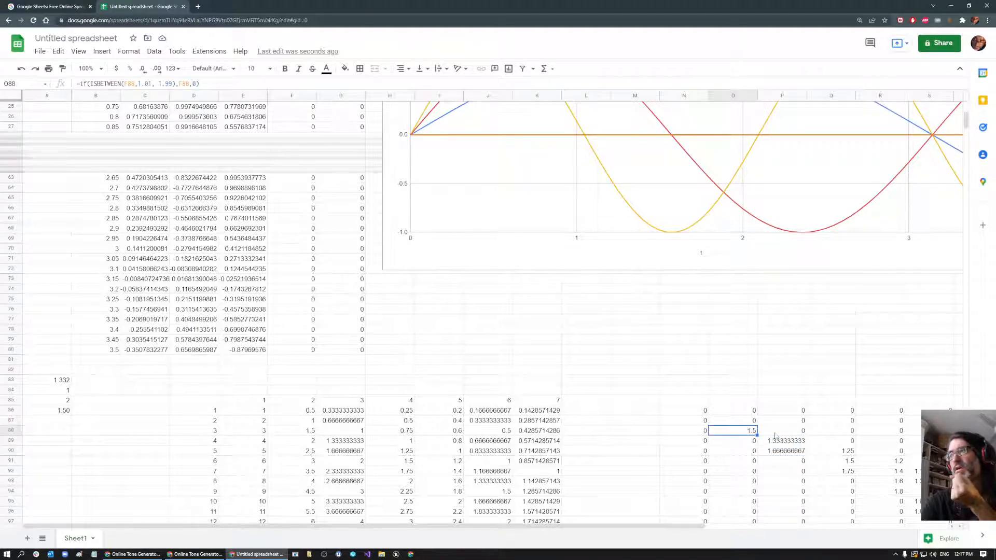
click(779, 444)
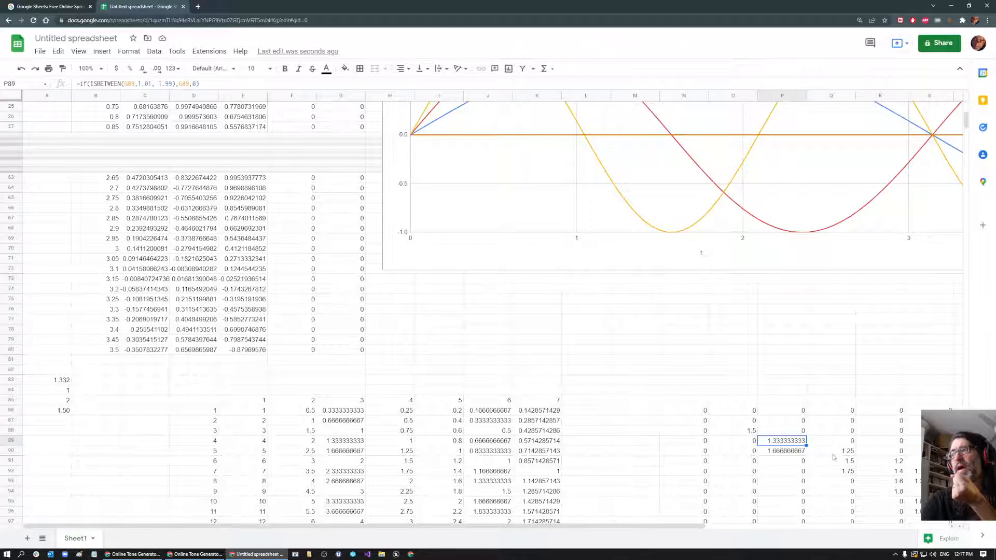
click(782, 455)
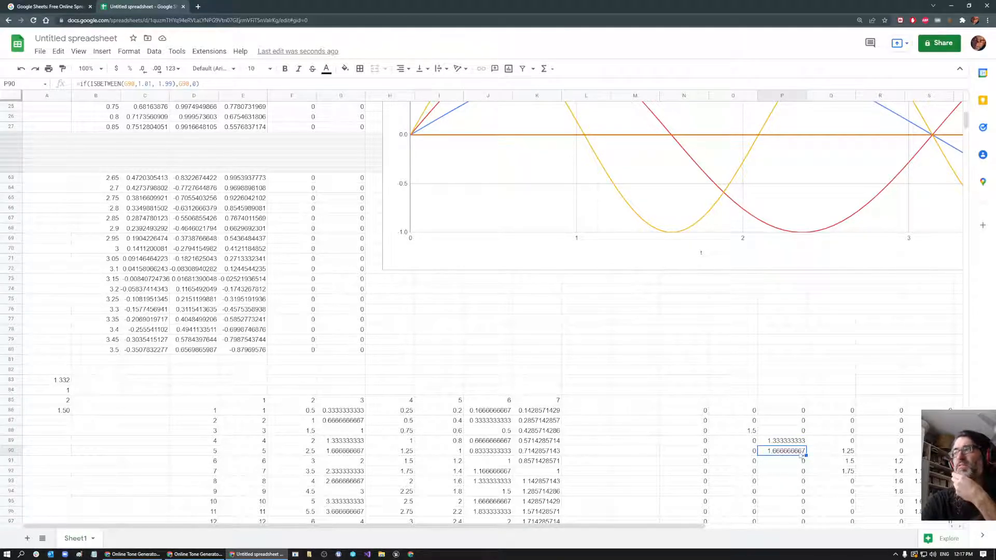
click(843, 454)
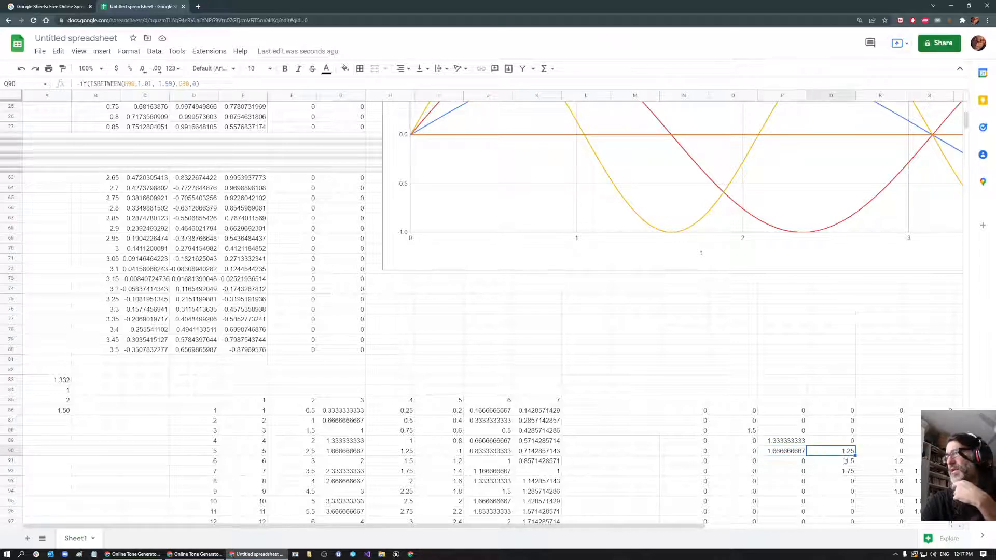
drag(845, 461, 845, 472)
click(898, 481)
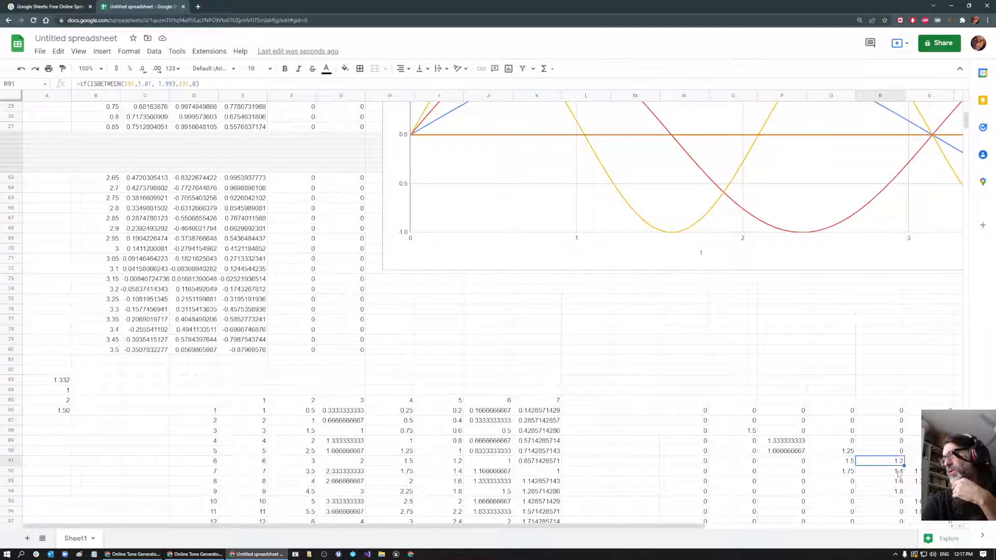
click(895, 491)
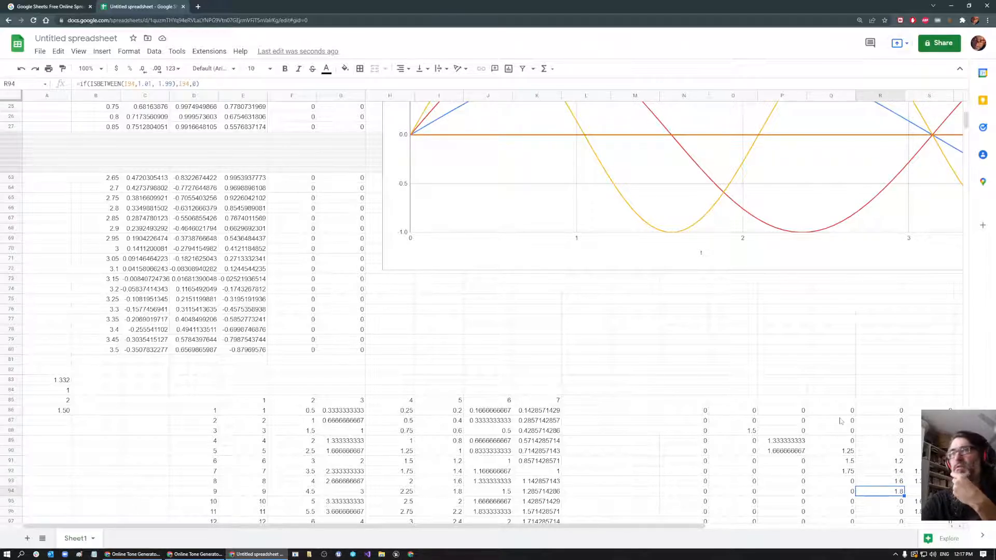
drag(258, 402, 538, 396)
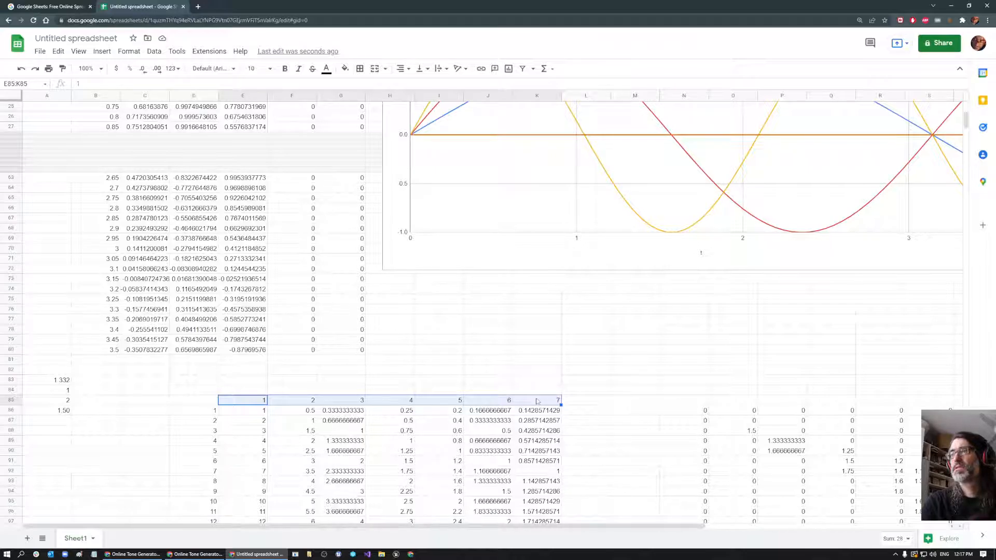
right_click(537, 399)
click(695, 401)
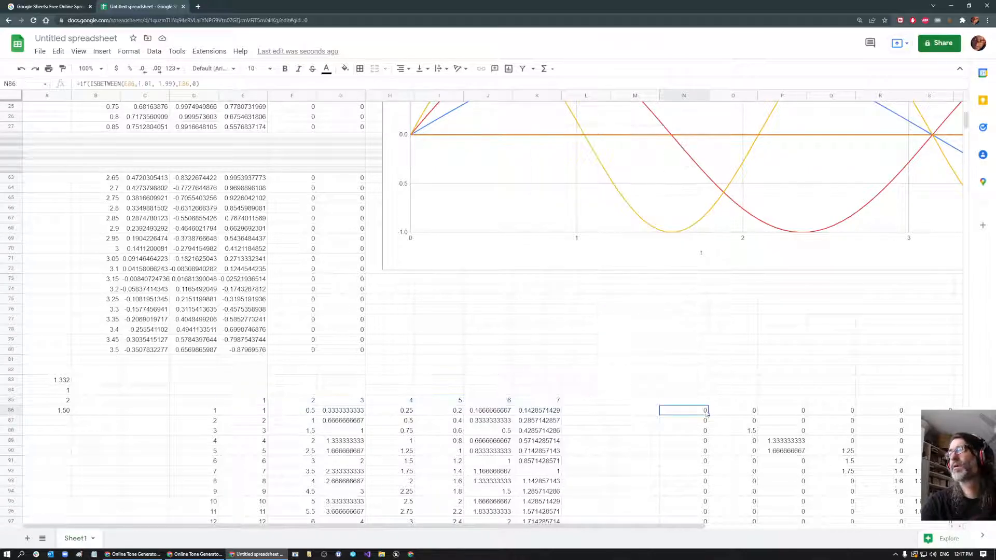
Copy the header numbers 1 to 7 from E85:K85 to the row above the filtered grid, starting at N85.
drag(254, 402, 552, 404)
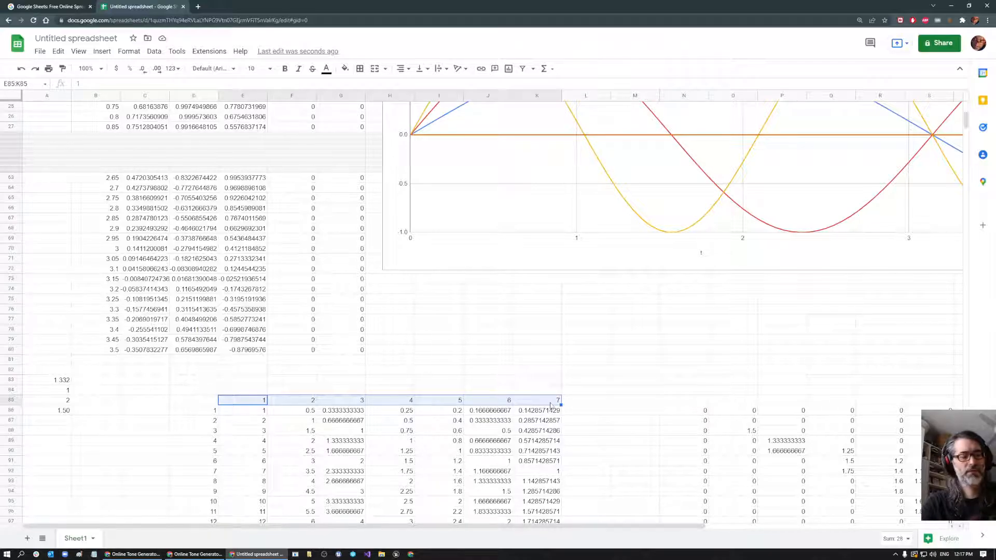
key(ctrl+c)
click(683, 402)
key(ctrl+v)
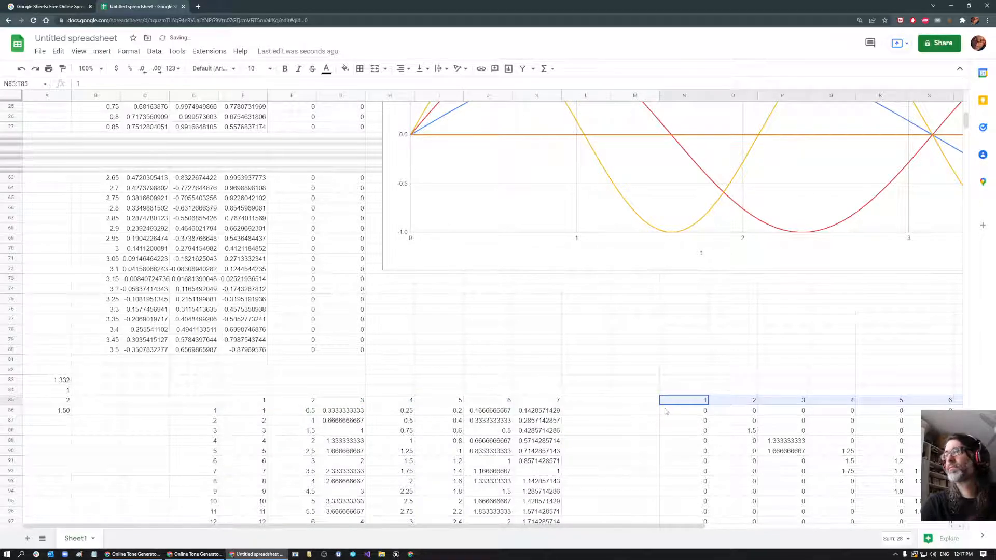
Copy the row labels 1 to 13 from D86:D98 beside the filtered grid, starting at M86.
scroll(668, 412, down, 2)
drag(195, 349, 212, 472)
key(ctrl+c)
click(653, 350)
key(ctrl+v)
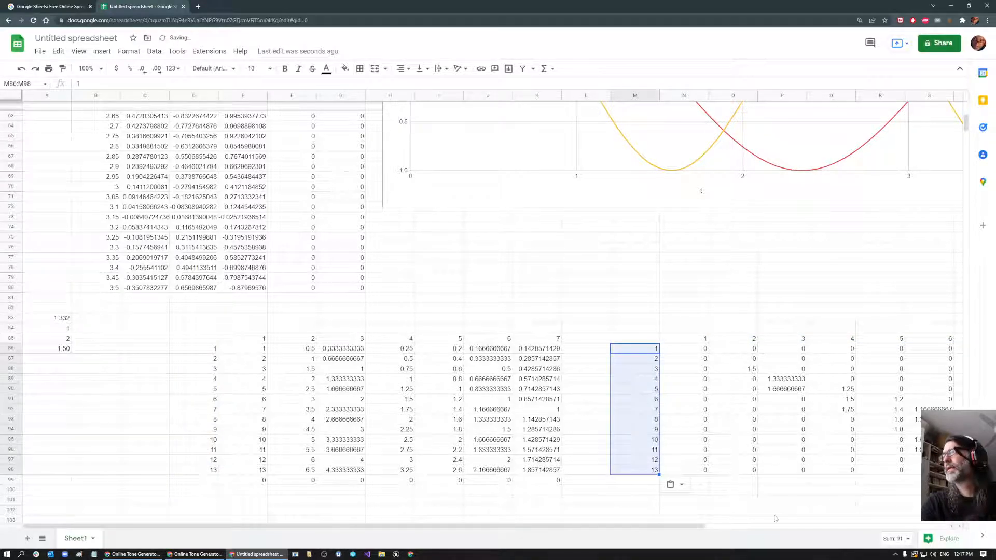
click(682, 520)
scroll(682, 520, right, 2)
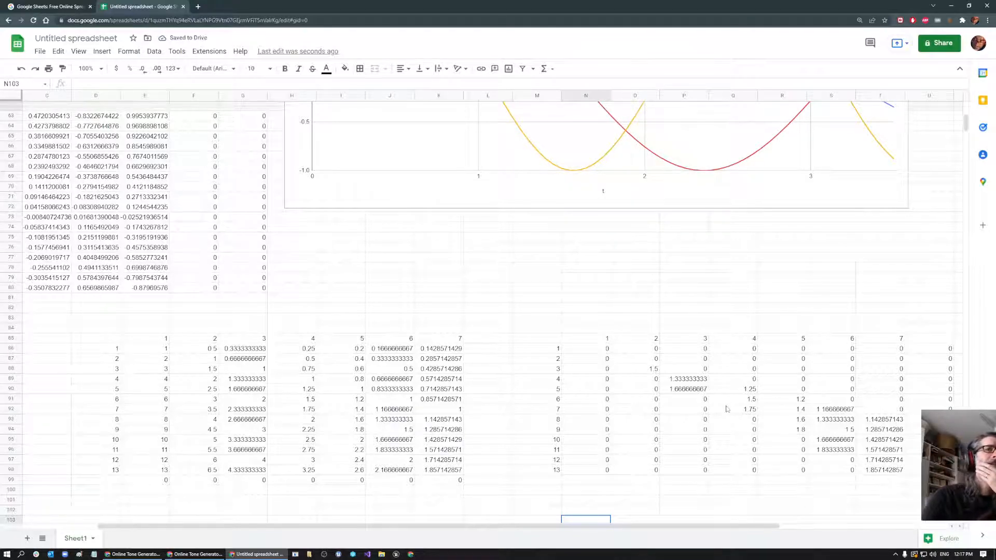
scroll(341, 532, left, 2)
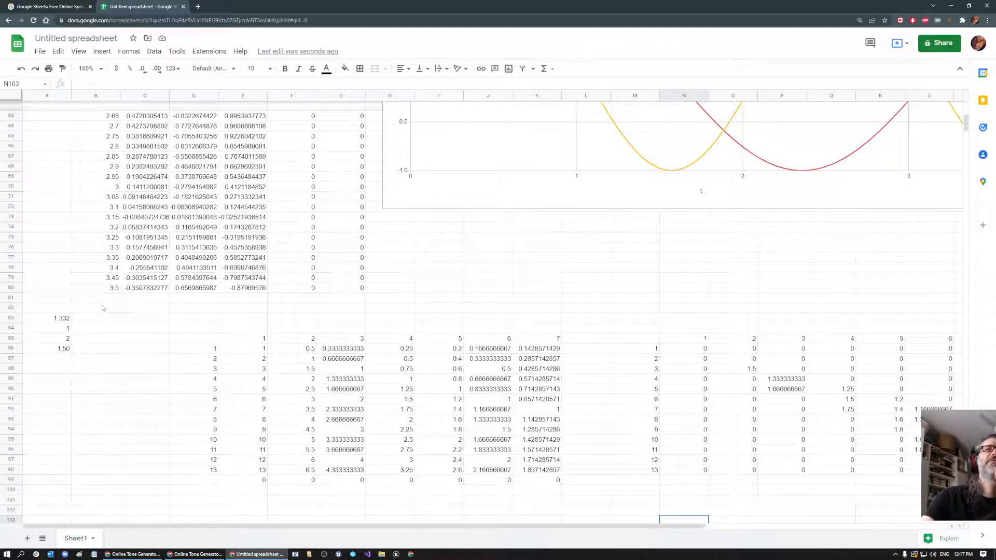
click(56, 330)
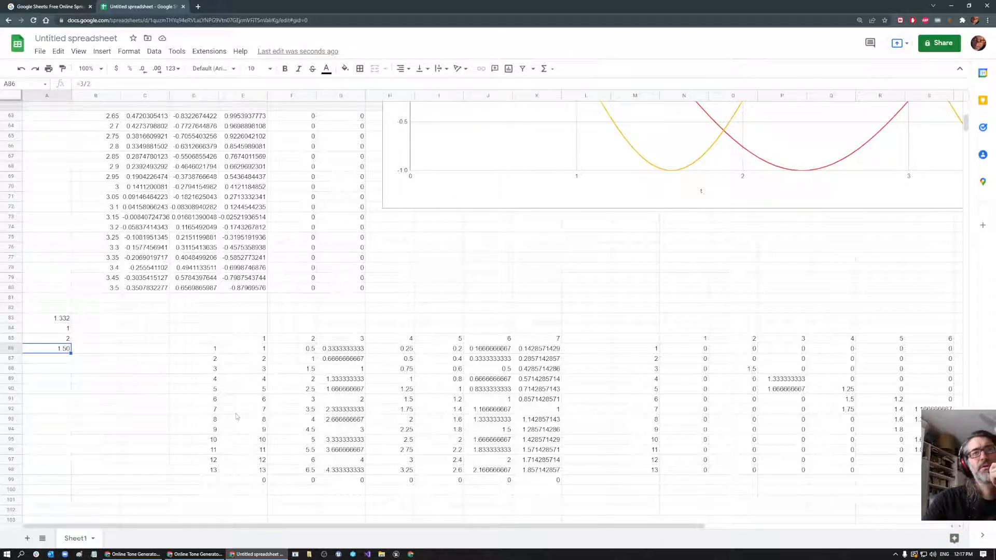
scroll(57, 353, down, 2)
click(138, 421)
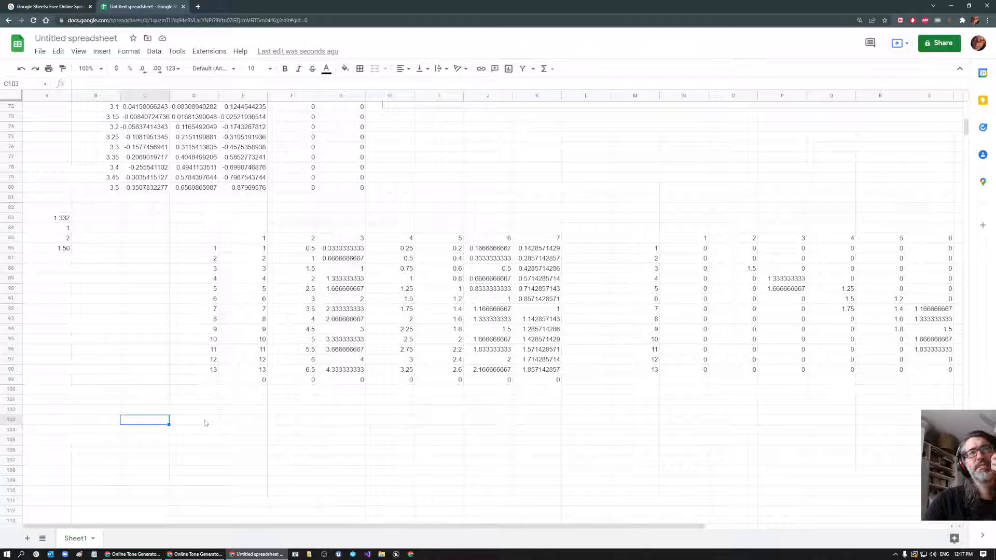
text(1)
key(Return)
key(Up)
text(=)
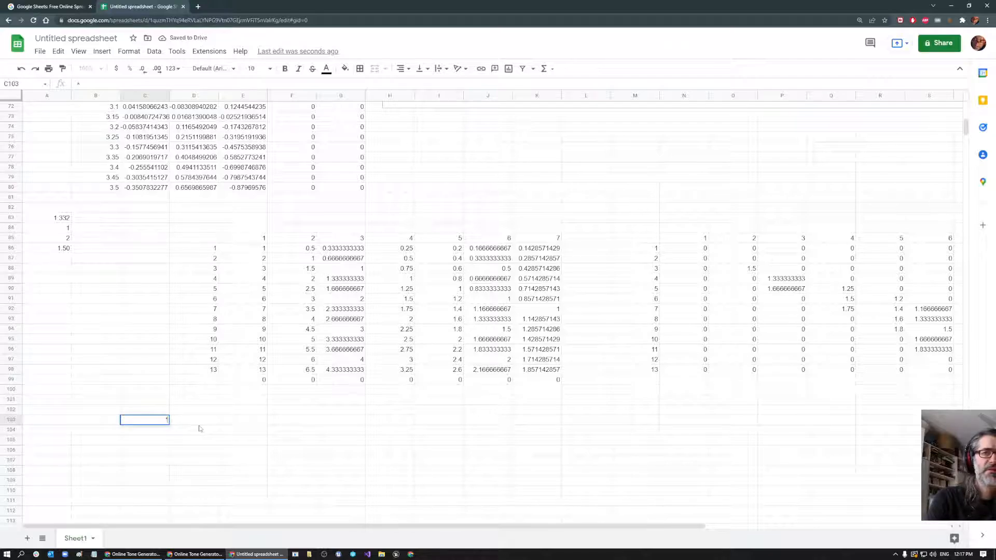
key(Up)
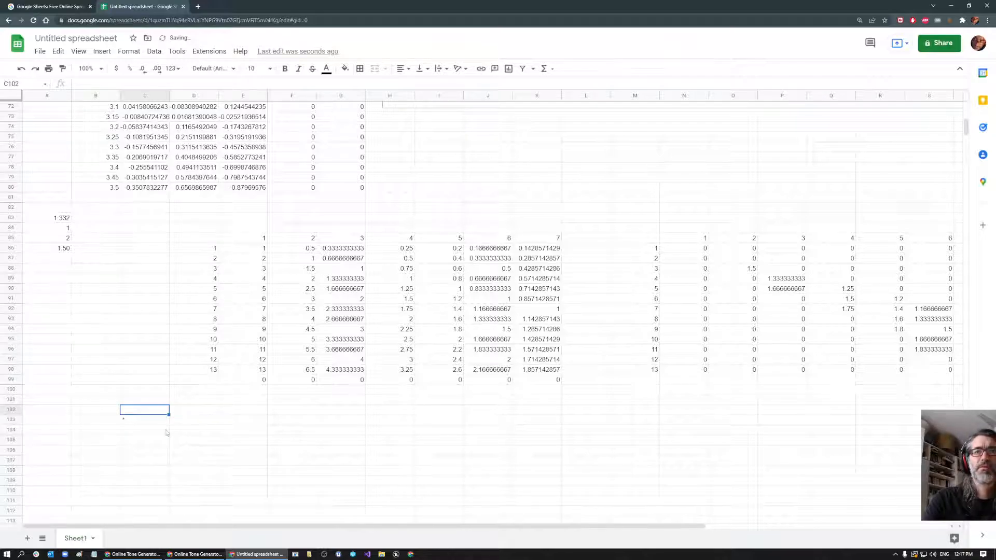
Enter 1 in cell C102 and the formula =C102*1.5 in cell C103.
text(1)
key(Return)
text(=)
click(142, 409)
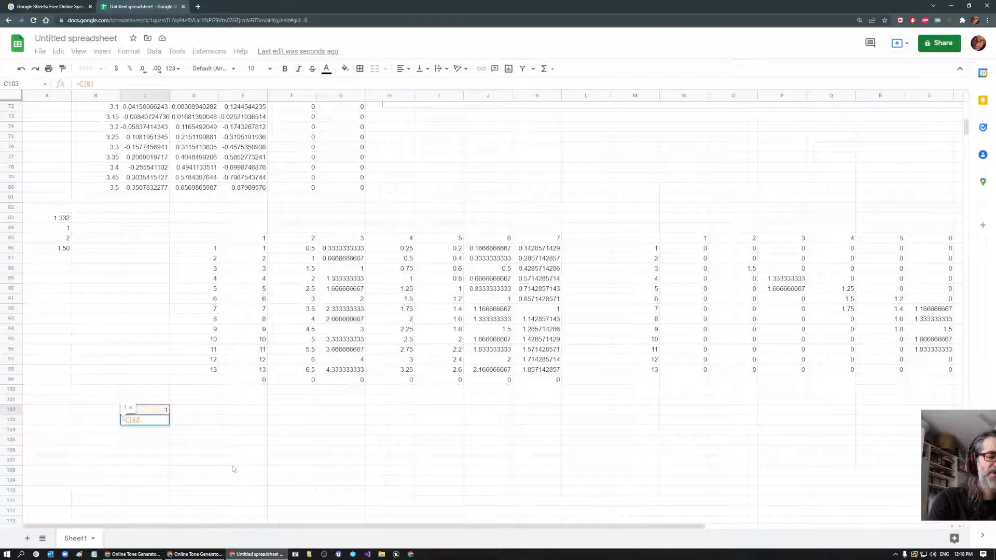
text(*1.5)
key(Return)
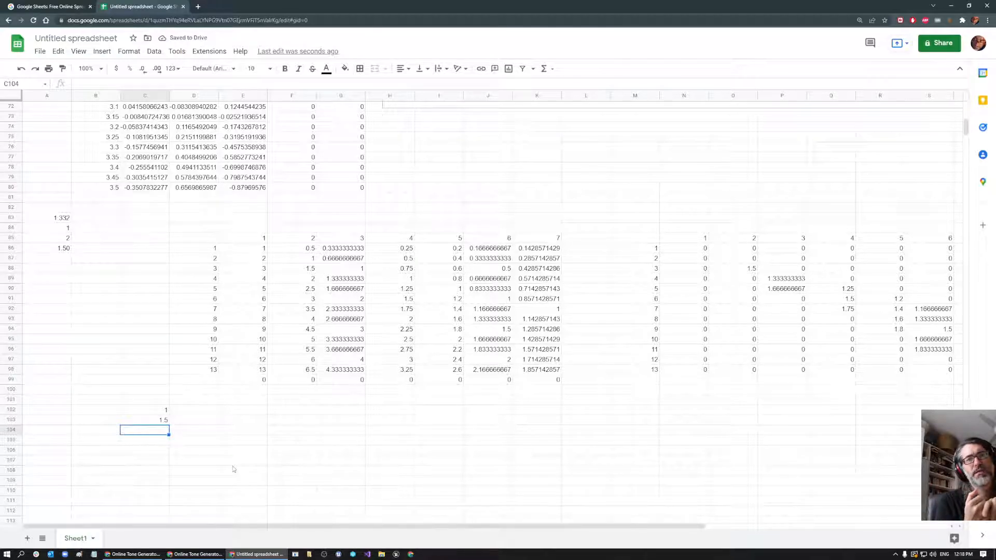
Fill the multiply-by-1.5 formula from cell C103 down to C119.
key(Up)
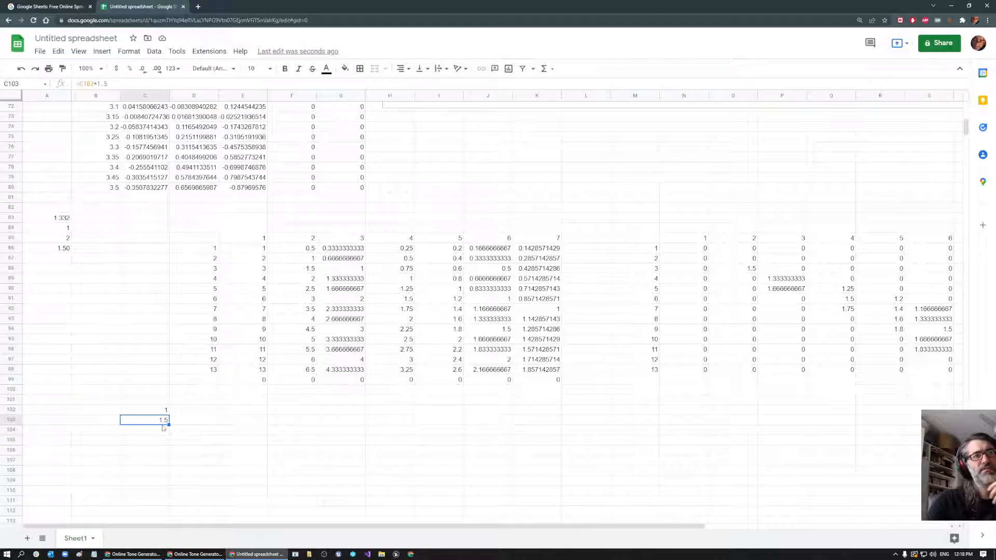
drag(169, 426, 168, 434)
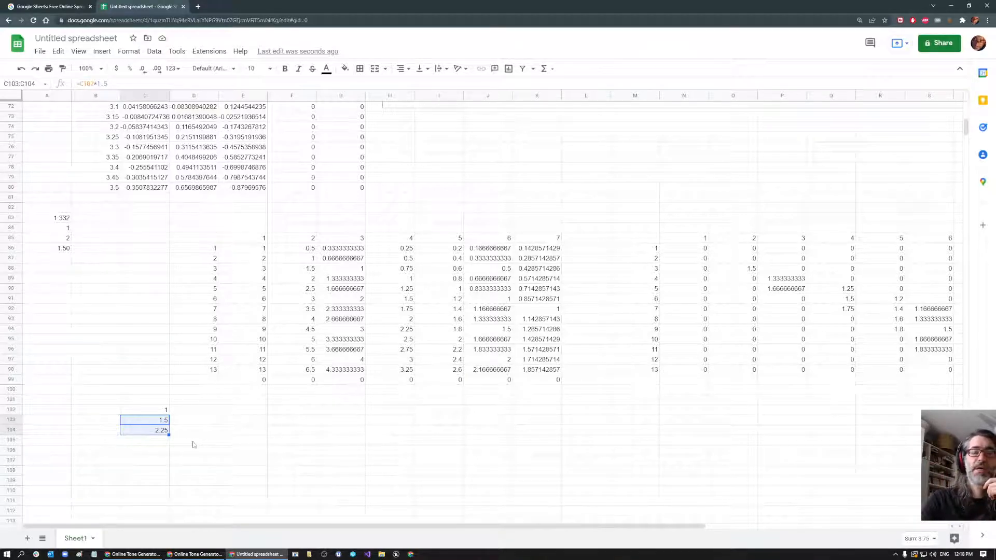
click(160, 432)
drag(168, 435, 167, 455)
scroll(197, 473, down, 3)
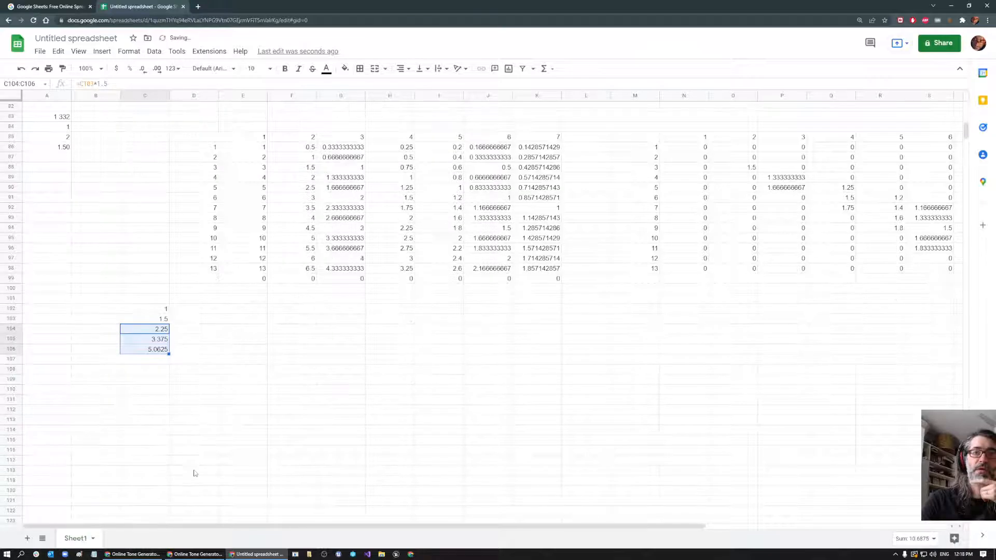
drag(169, 355, 168, 483)
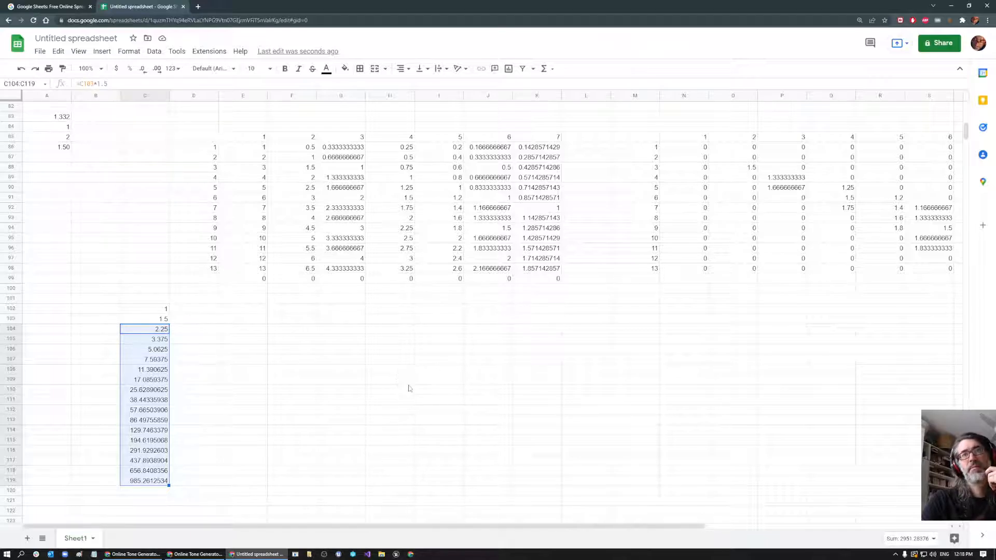
click(140, 400)
click(151, 430)
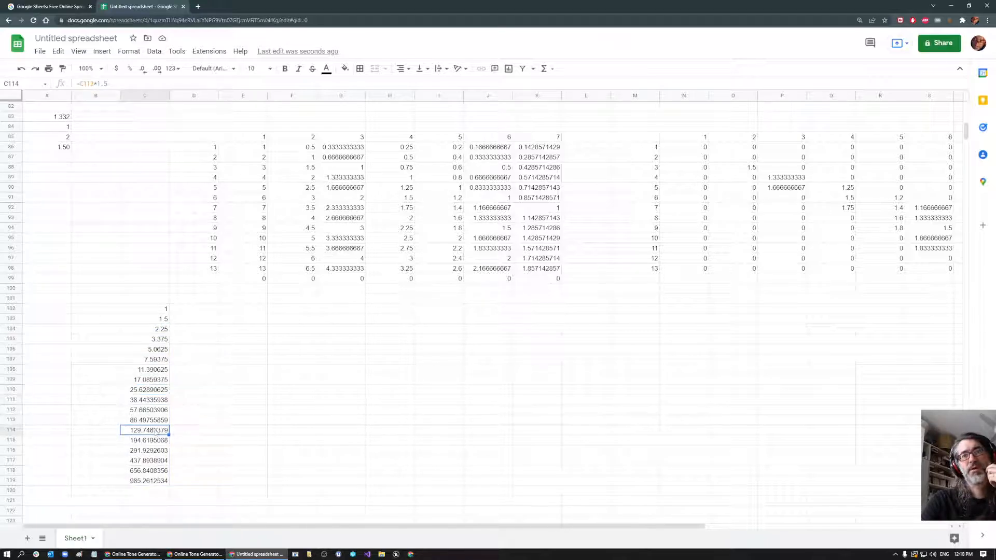
click(155, 450)
click(158, 463)
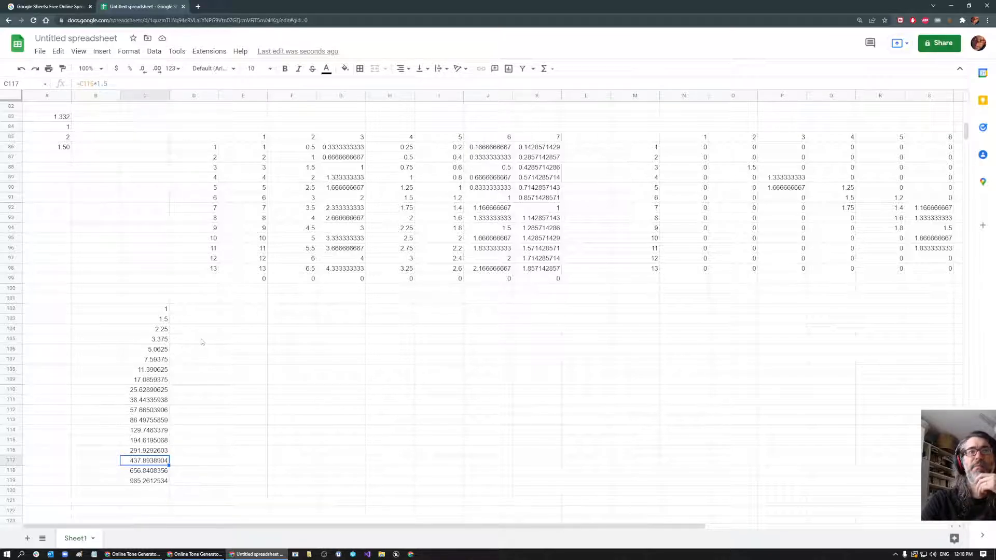
Enter 2 in D101 and the doubling formula =D101*2 in E101.
click(196, 299)
text(2)
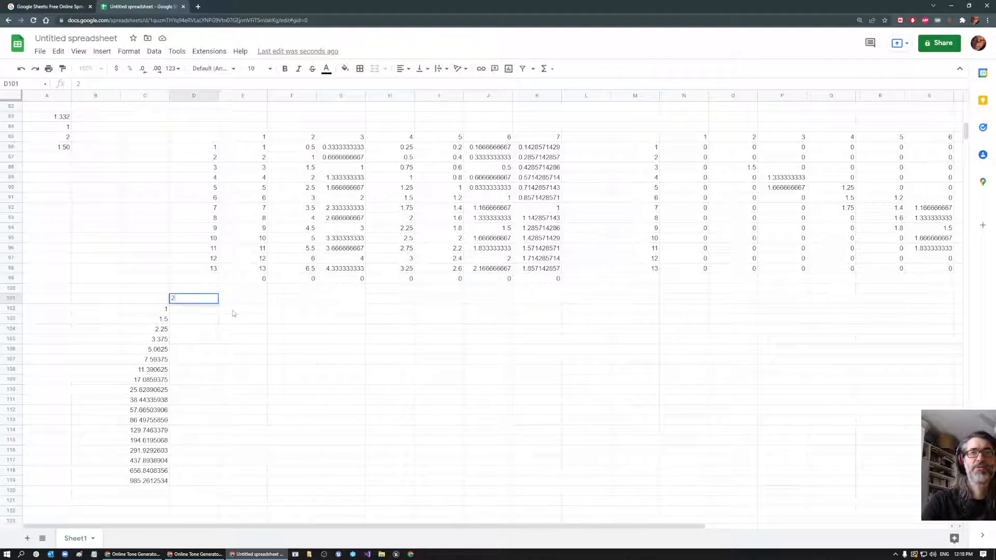
click(254, 305)
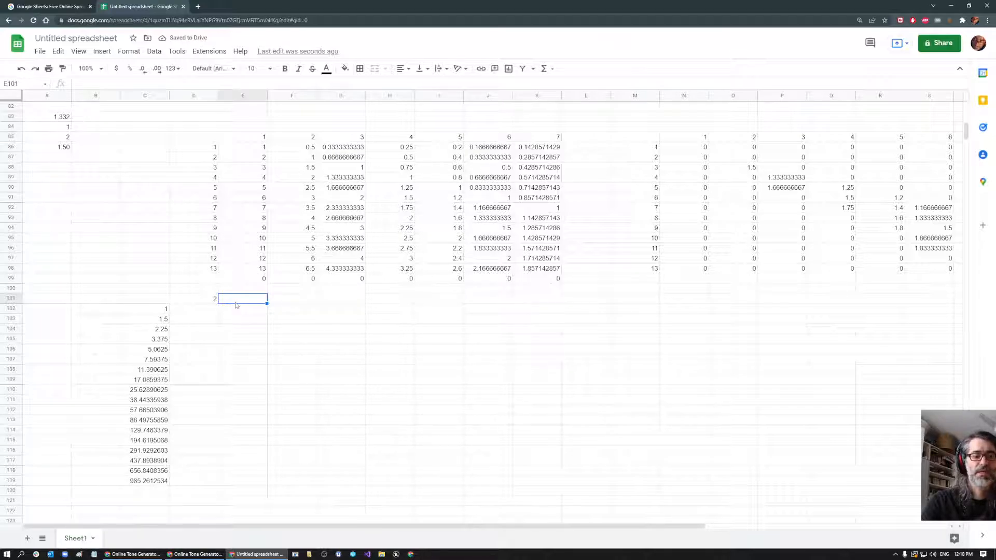
text(=)
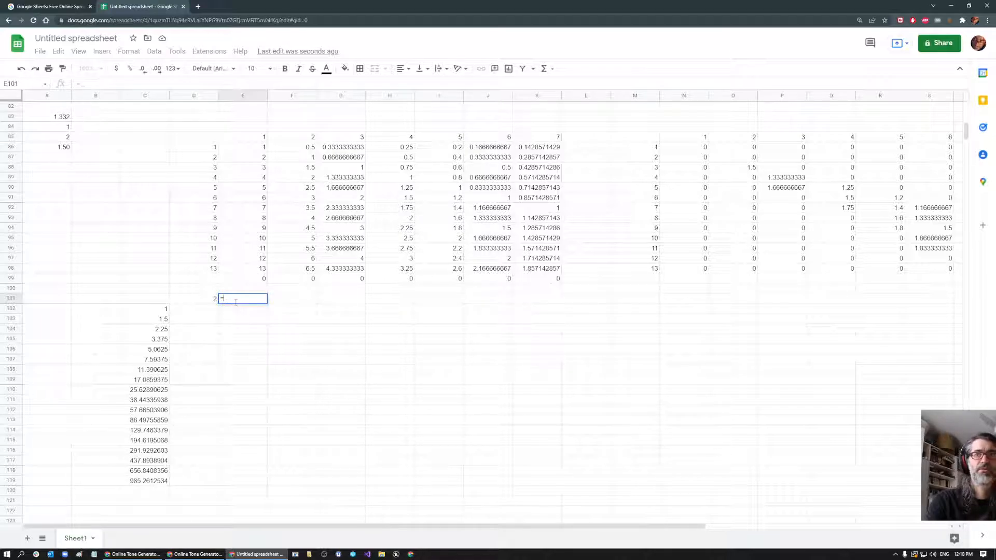
click(202, 305)
text(*2)
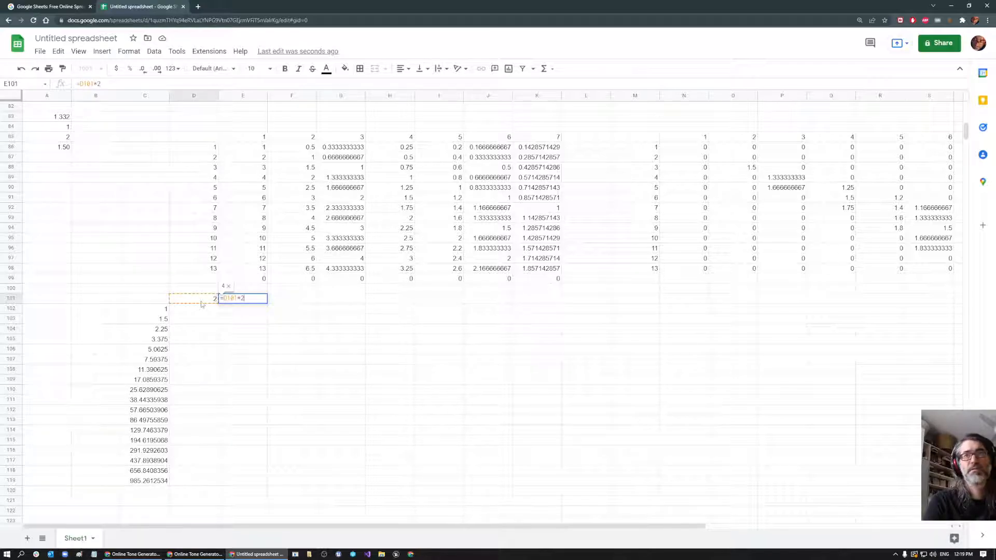
key(Return)
Fill the doubling formula from E101 across row 101 to M101.
click(223, 299)
drag(267, 303, 658, 319)
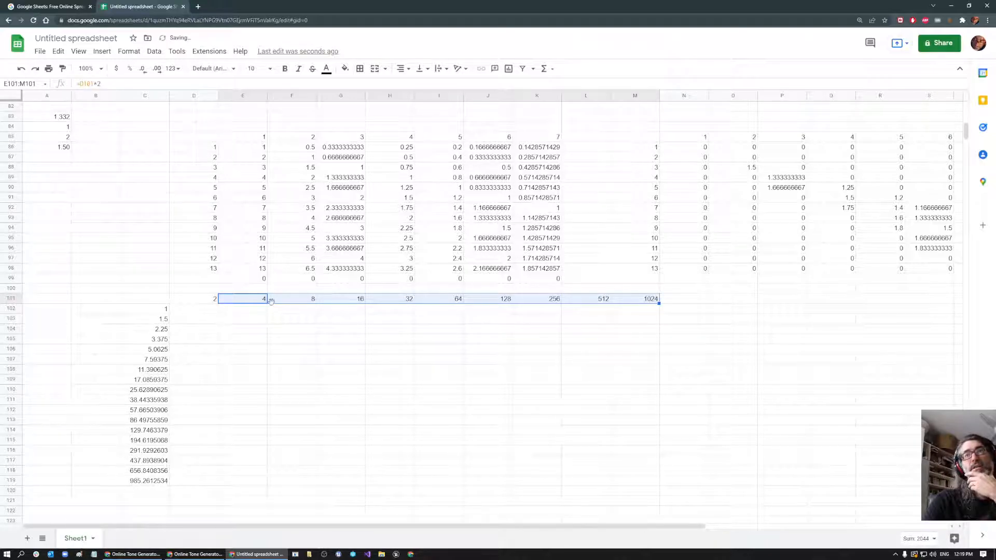
click(337, 318)
drag(189, 301, 646, 303)
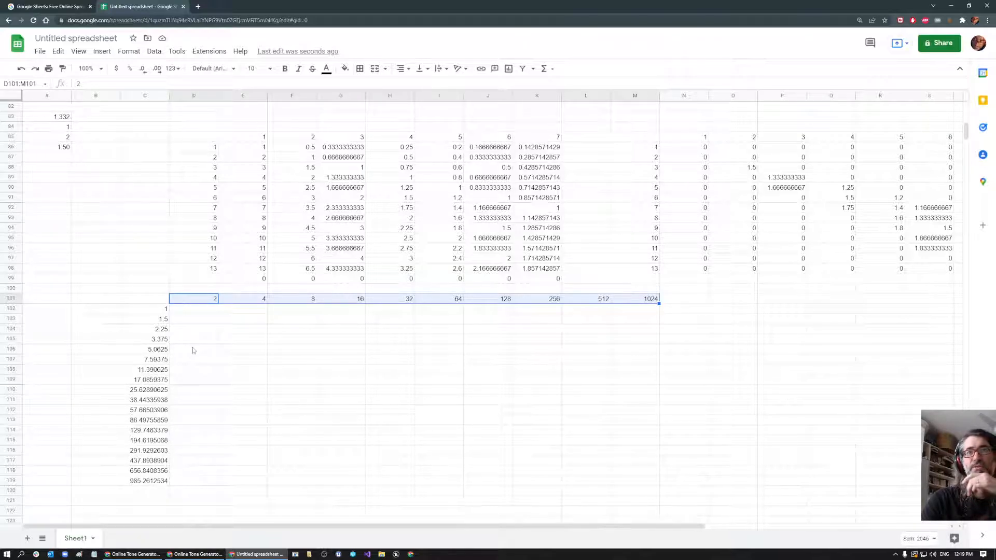
click(163, 321)
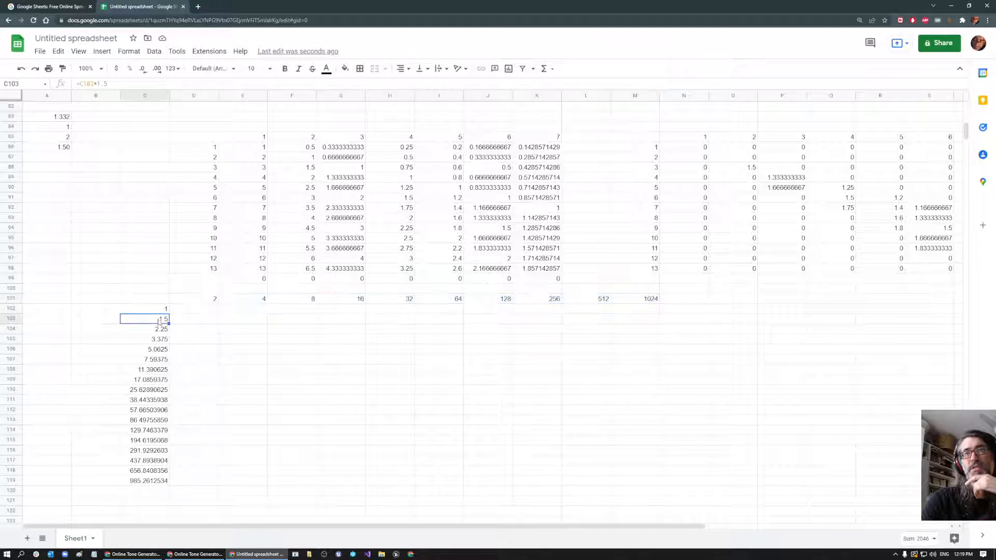
click(212, 300)
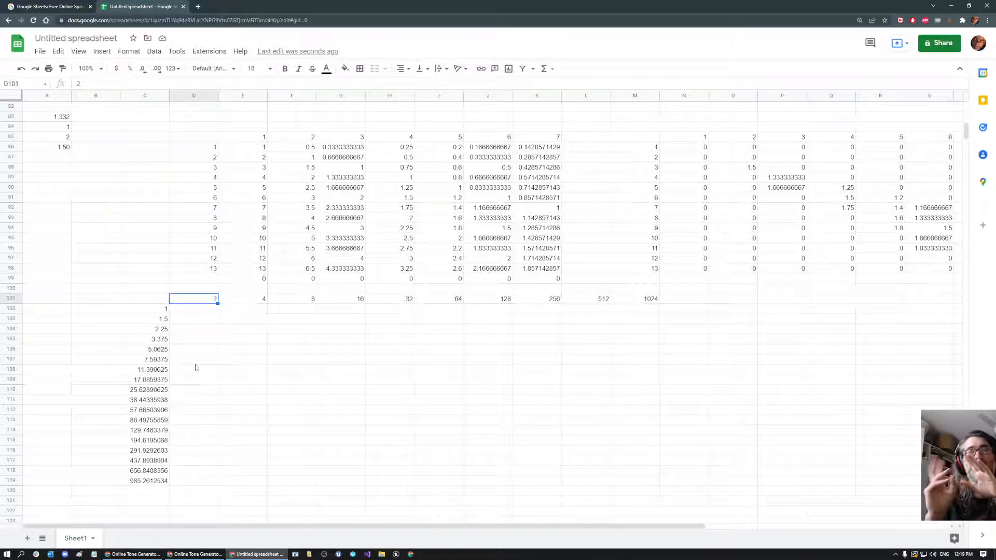
Build a formula in D102 that divides C102 by D101, =C102/D101.
click(195, 311)
text(=C102)
click(199, 299)
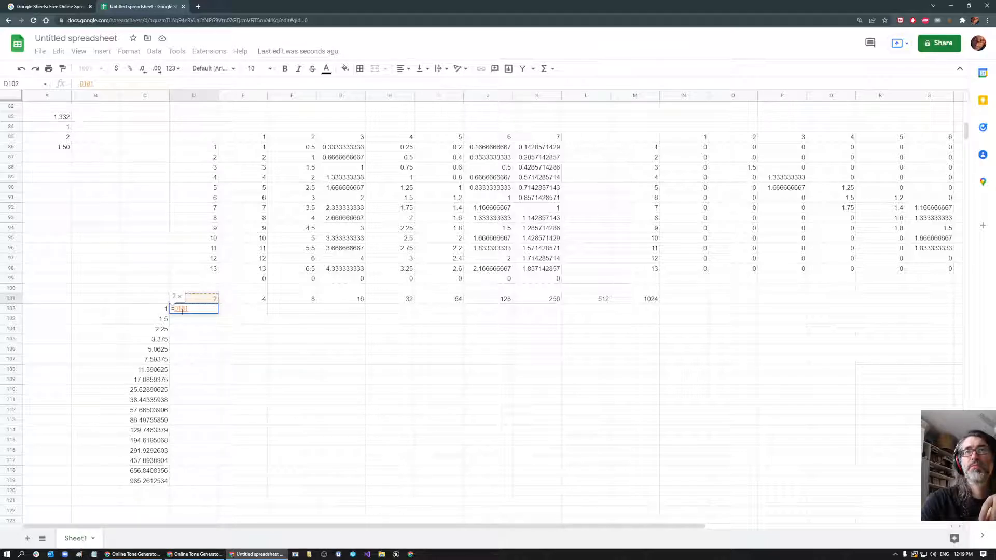
click(157, 311)
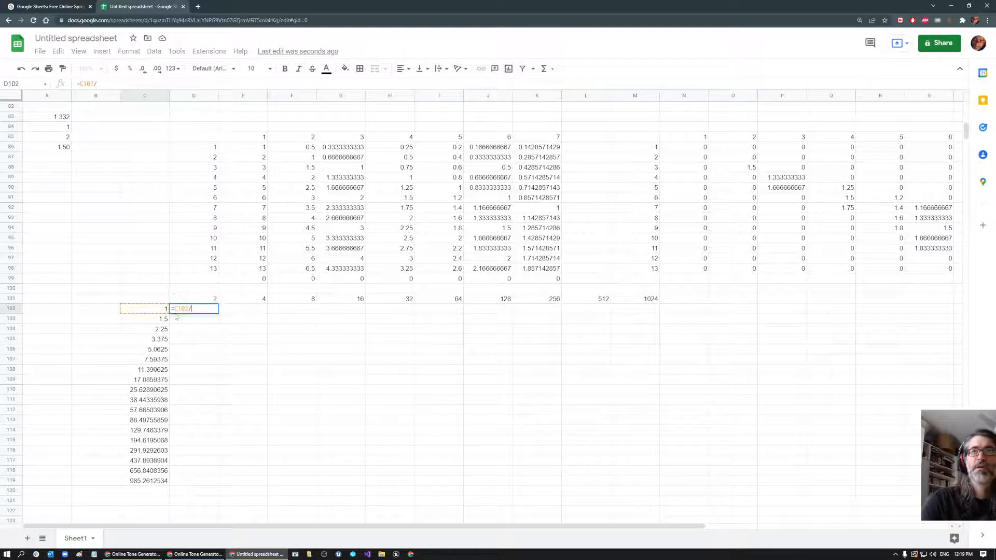
text(/)
click(203, 299)
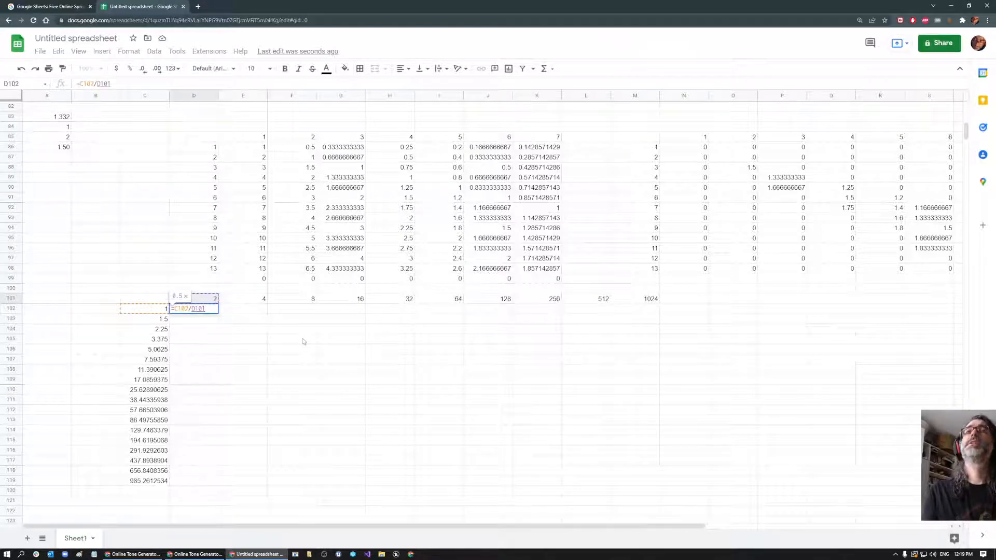
Lock column C and row 101 in the D102 formula as =$C102/D$101 and accept the suggested autofill down to D119.
key(Left)
key(Left)
key(Right)
key(Right)
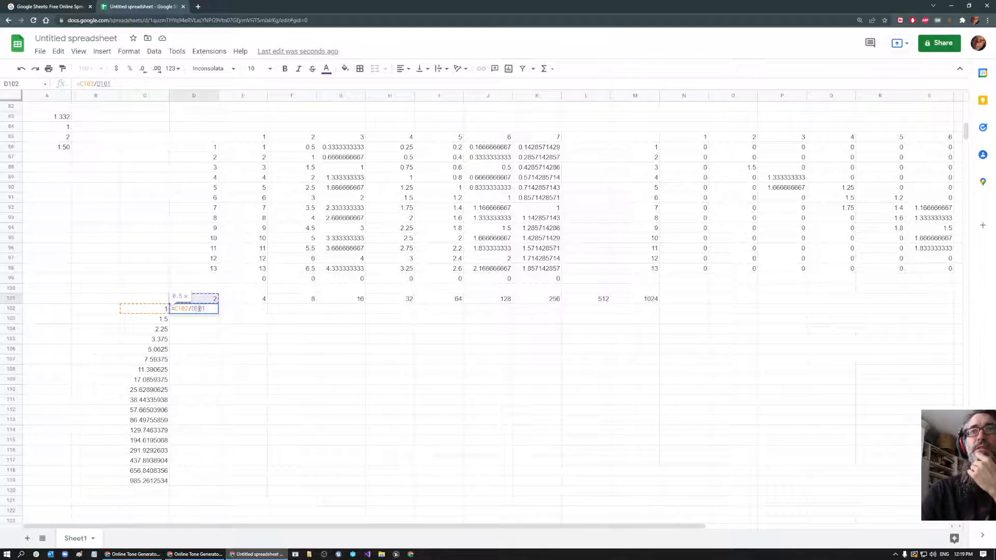
text($)
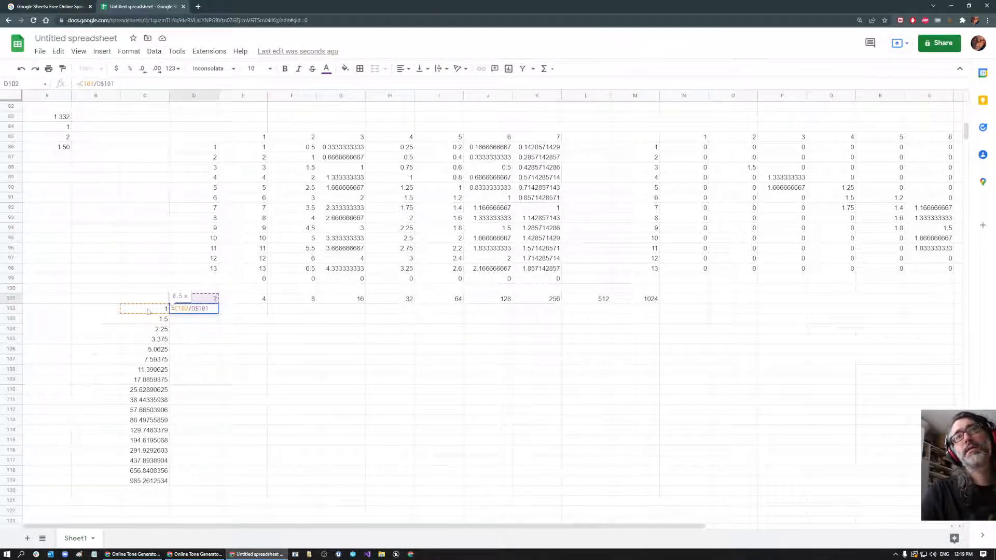
click(173, 308)
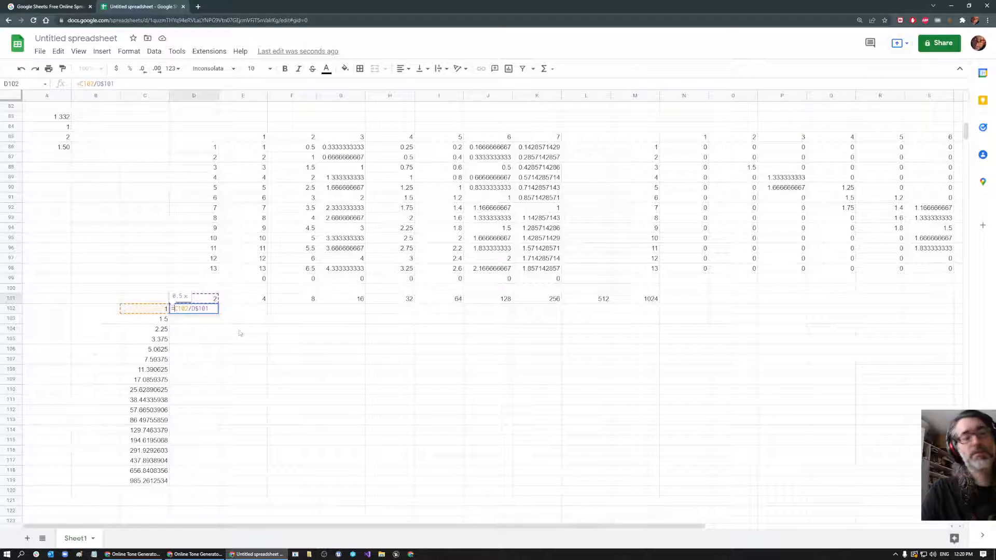
text($)
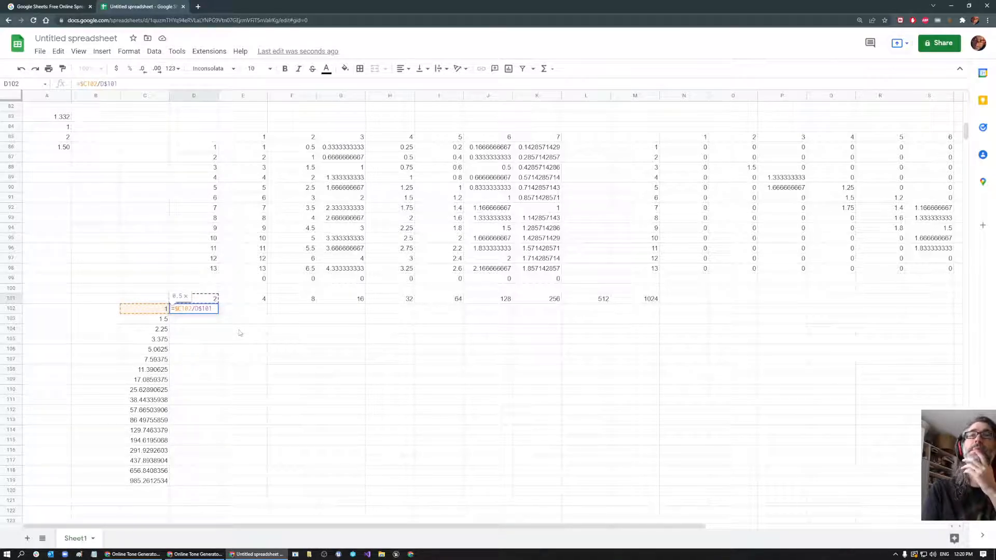
key(Return)
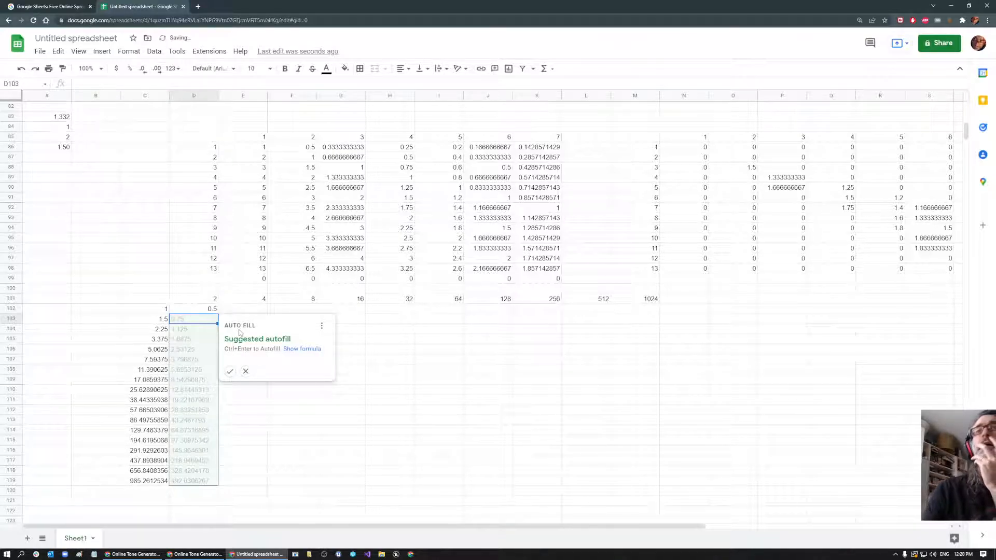
click(230, 372)
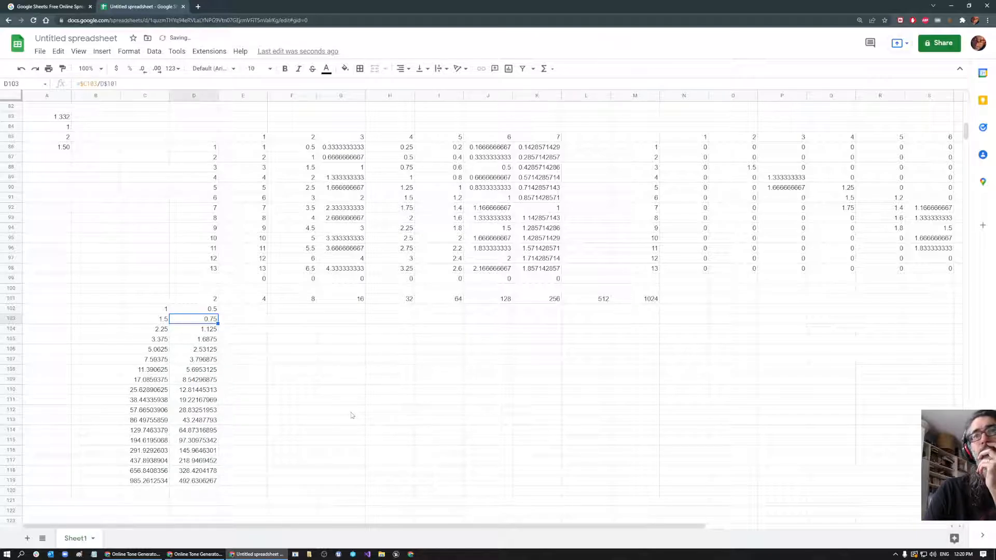
Check the formulas in column C and the filled quotients in column D.
click(157, 352)
click(151, 381)
click(158, 340)
click(158, 352)
click(150, 321)
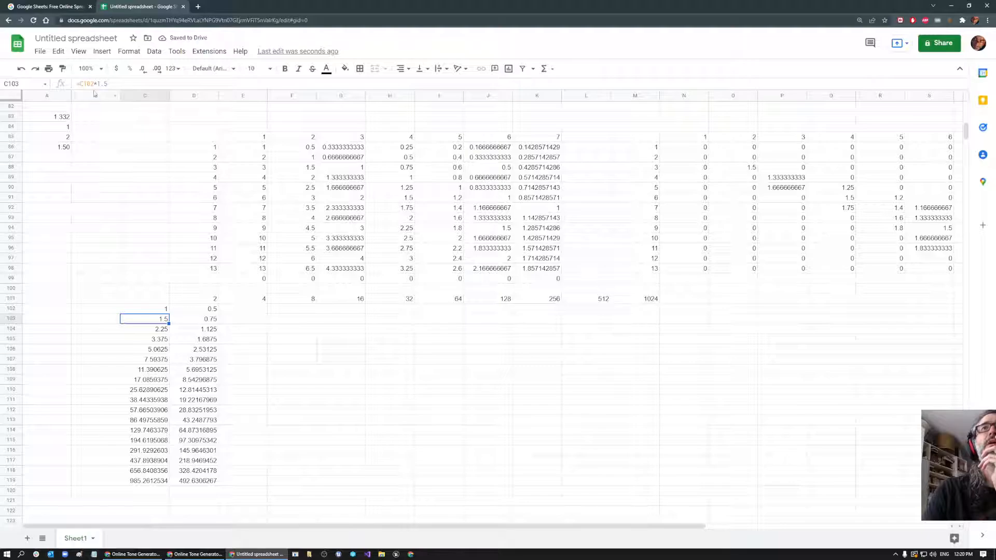
click(150, 331)
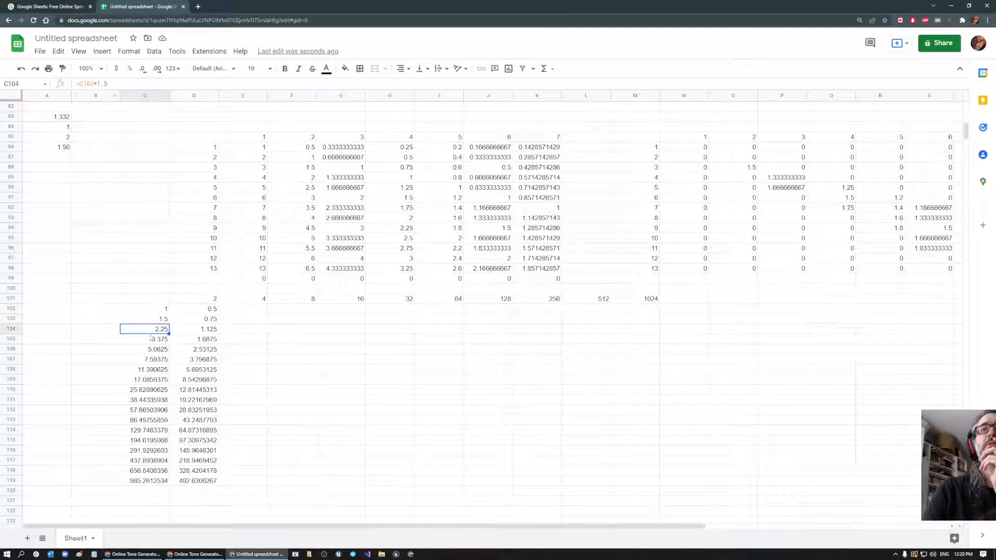
click(208, 335)
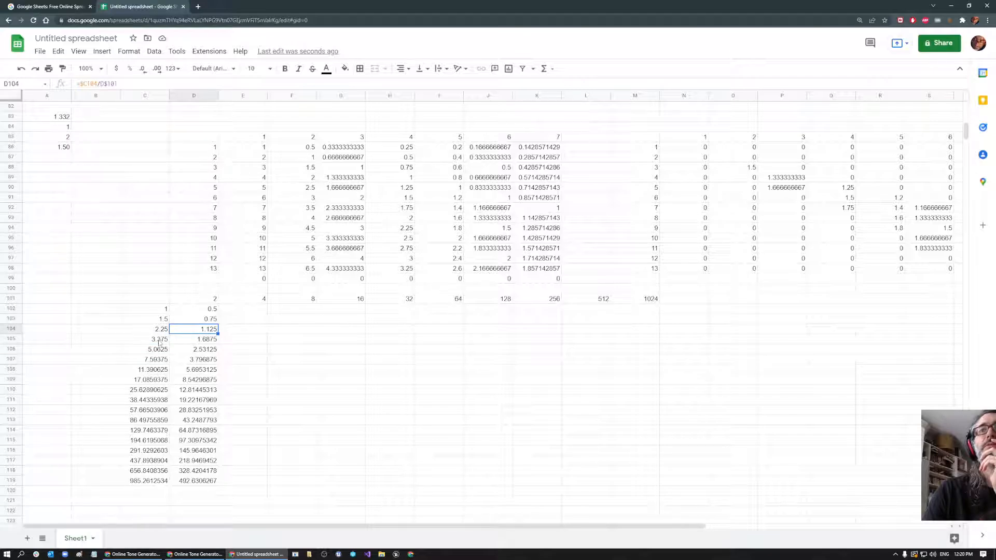
click(194, 344)
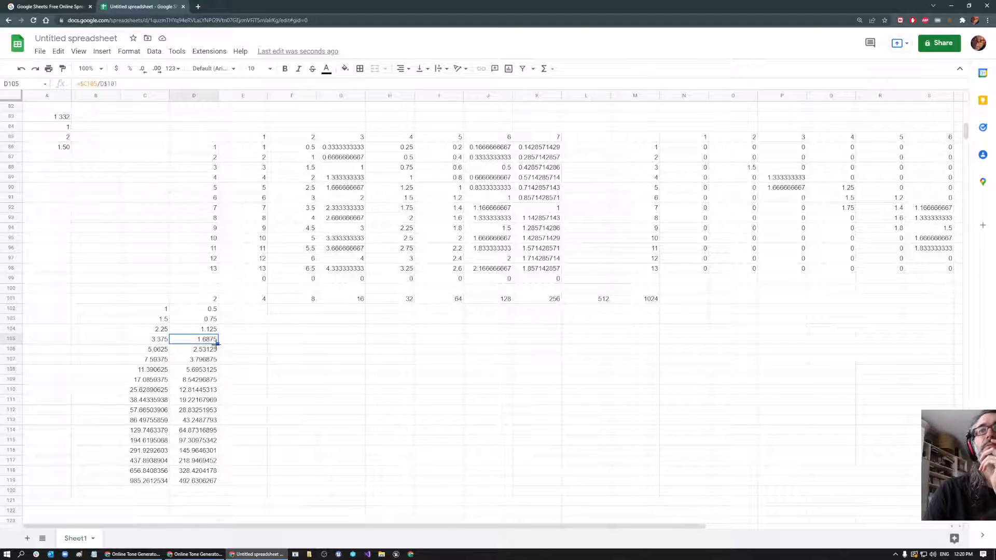
Fill the division formulas in D102:D119 across to column M, completing the table through M119.
click(196, 311)
drag(196, 314, 265, 483)
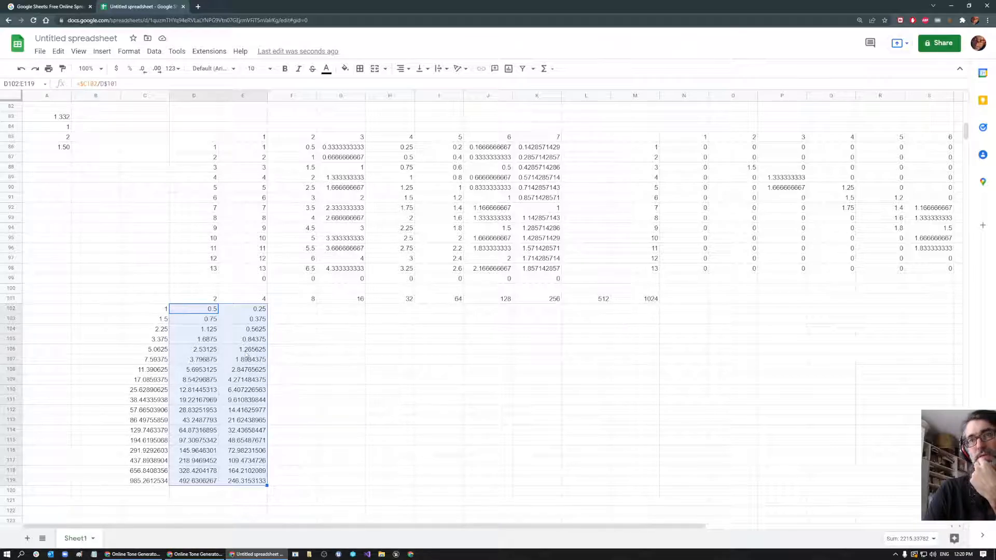
drag(267, 485, 635, 486)
click(733, 370)
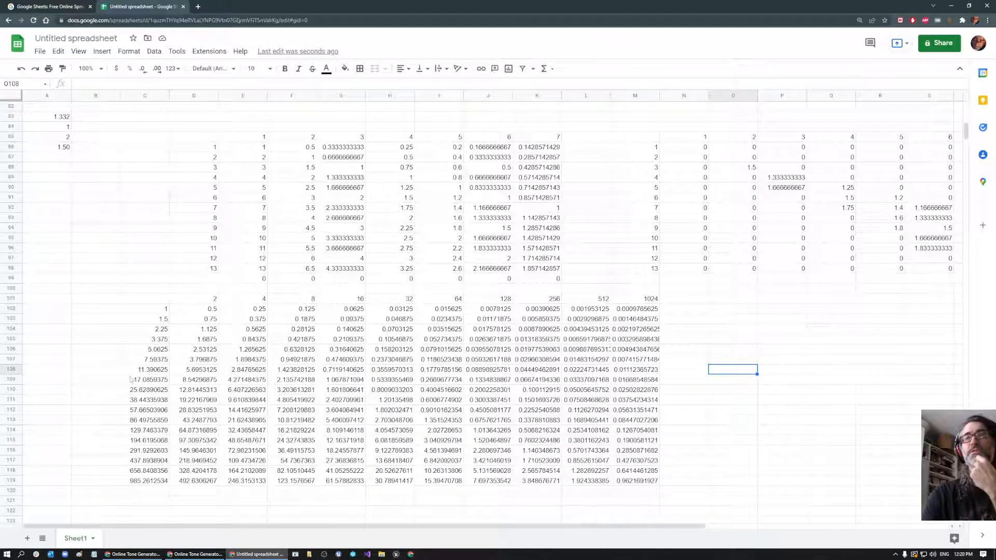
drag(324, 526, 383, 527)
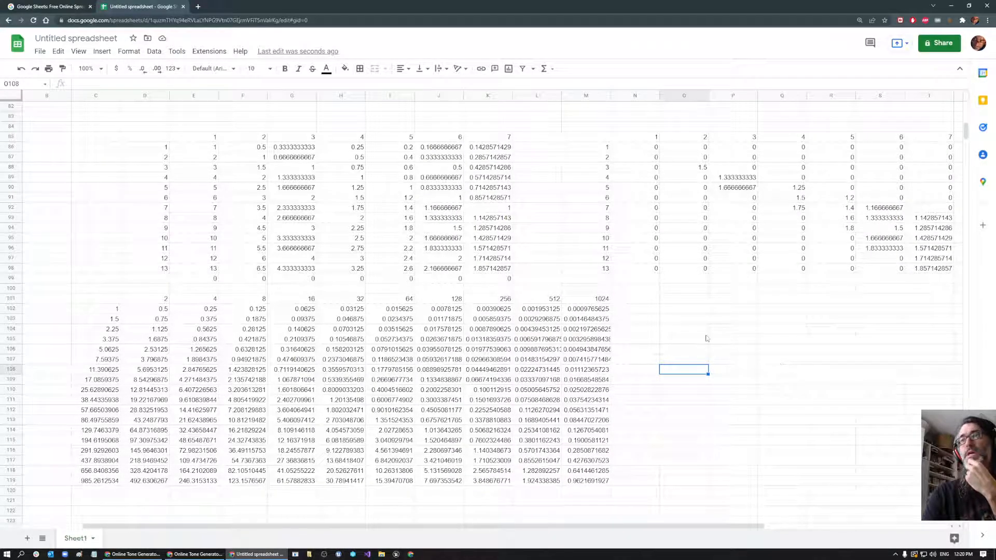
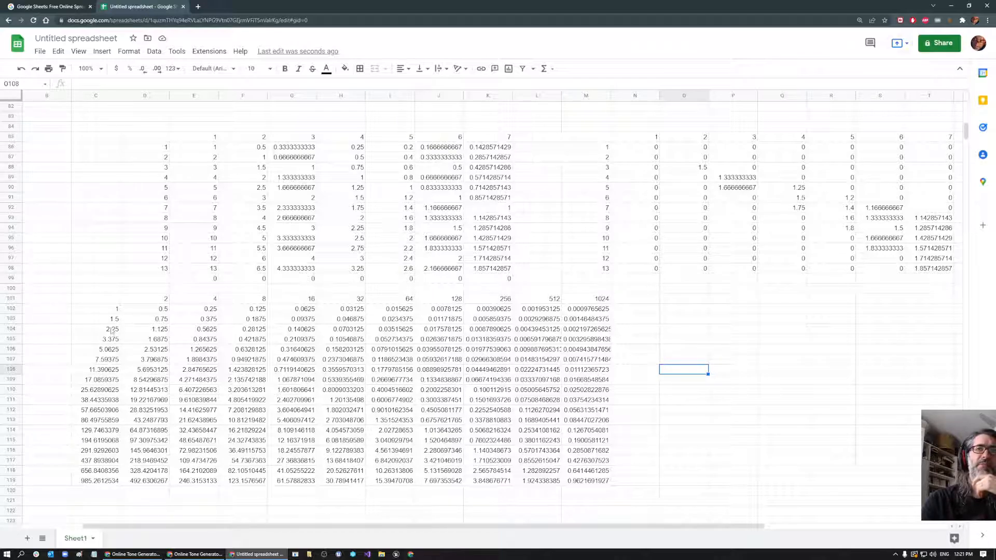
Trace the powers of 1.5 from C102 to C114, and examine the 128 divisor in J101 and its quotient in J114.
click(111, 312)
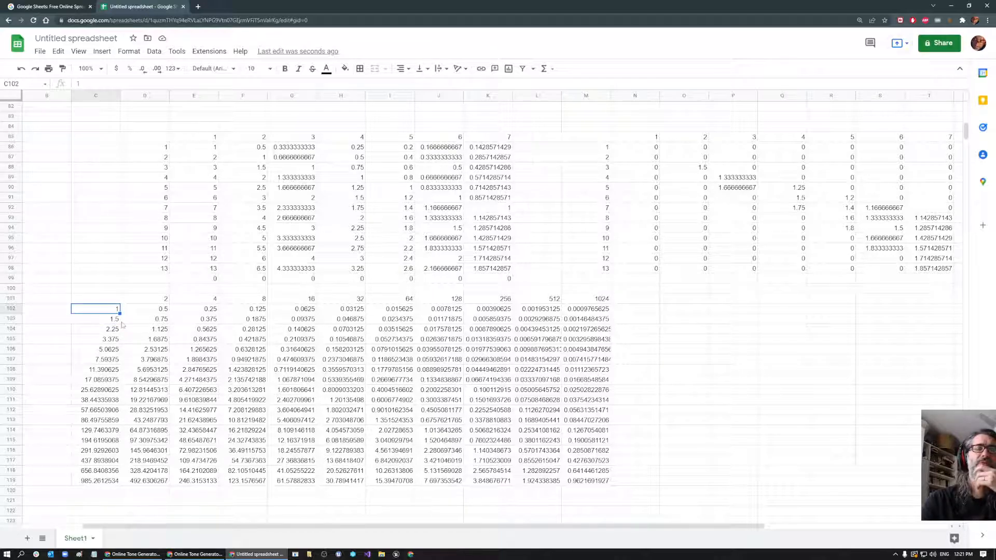
click(108, 320)
click(106, 331)
click(105, 339)
click(104, 349)
click(102, 359)
click(98, 370)
click(93, 379)
click(92, 389)
click(90, 400)
click(89, 411)
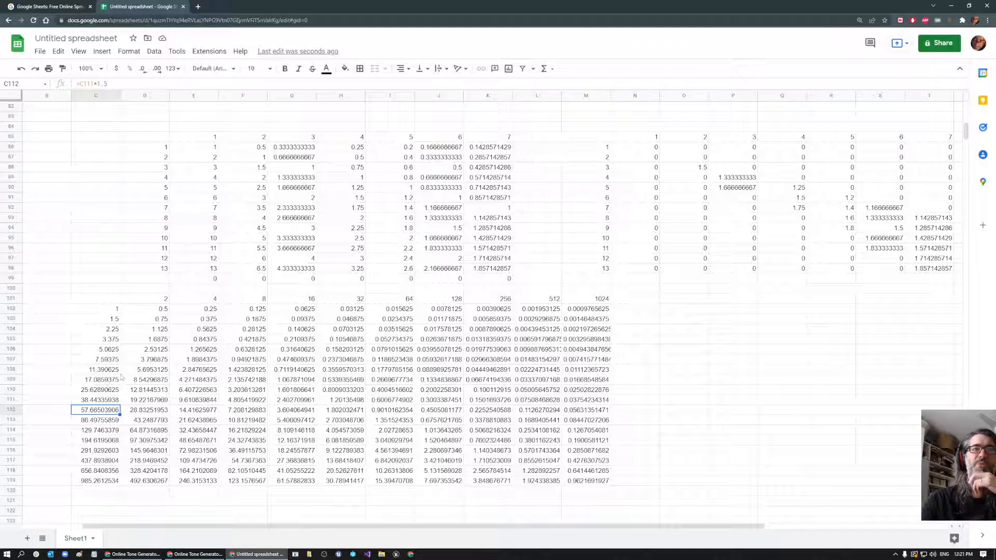
click(100, 400)
click(97, 390)
click(96, 380)
click(93, 389)
click(93, 400)
click(91, 410)
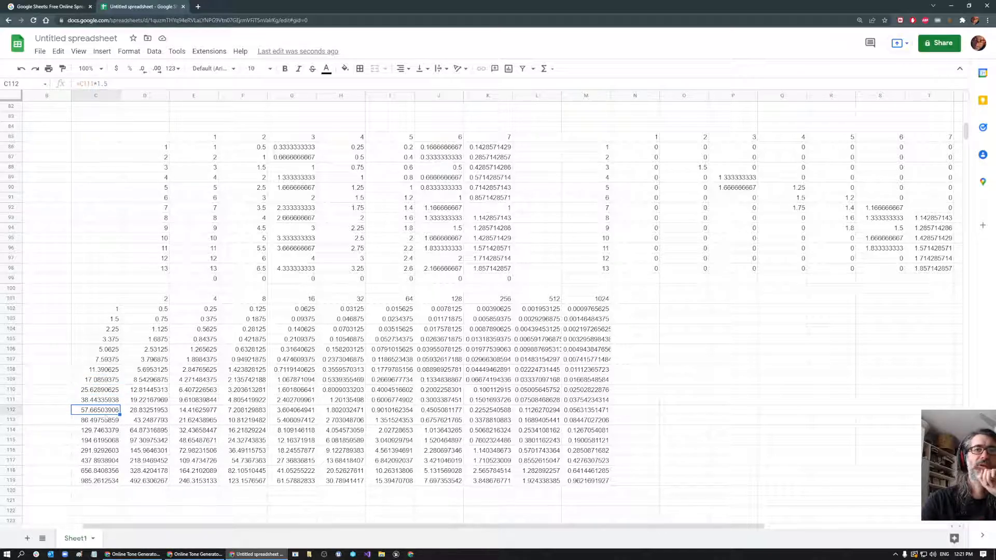
click(85, 420)
click(87, 431)
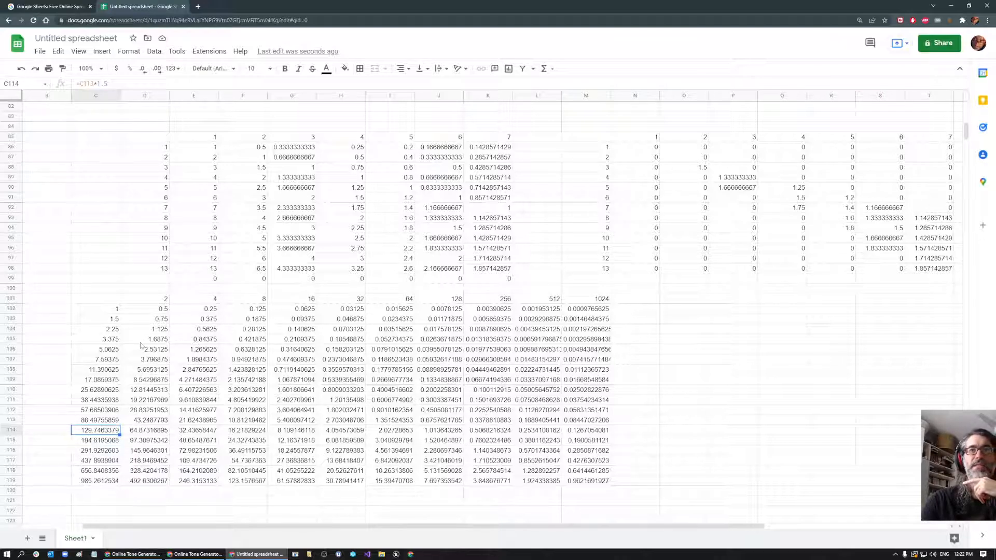
click(453, 301)
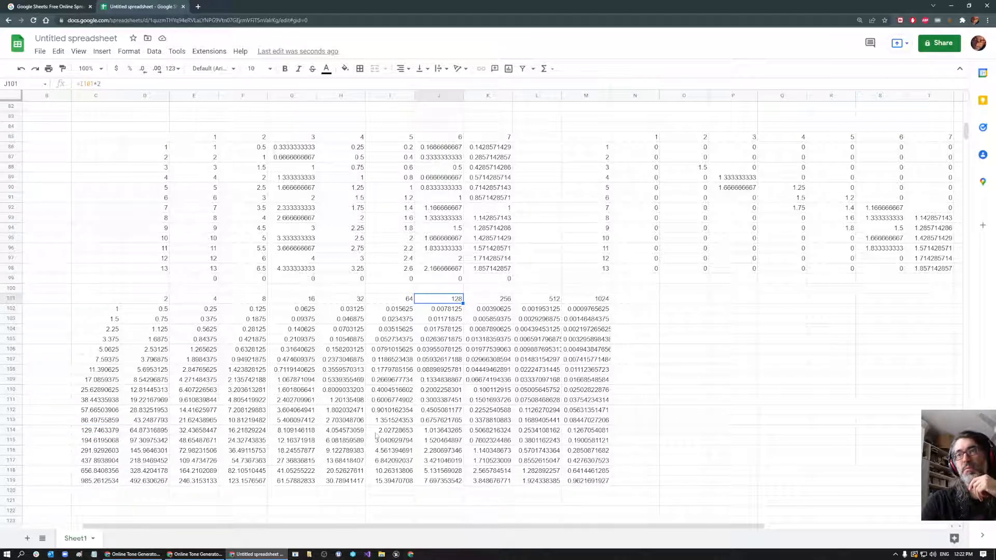
click(442, 433)
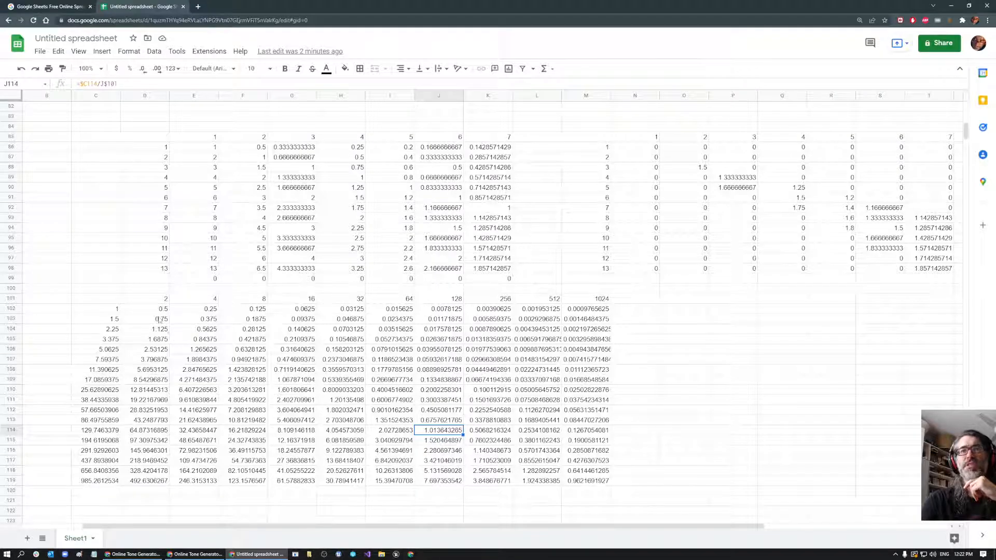
click(678, 310)
text(=)
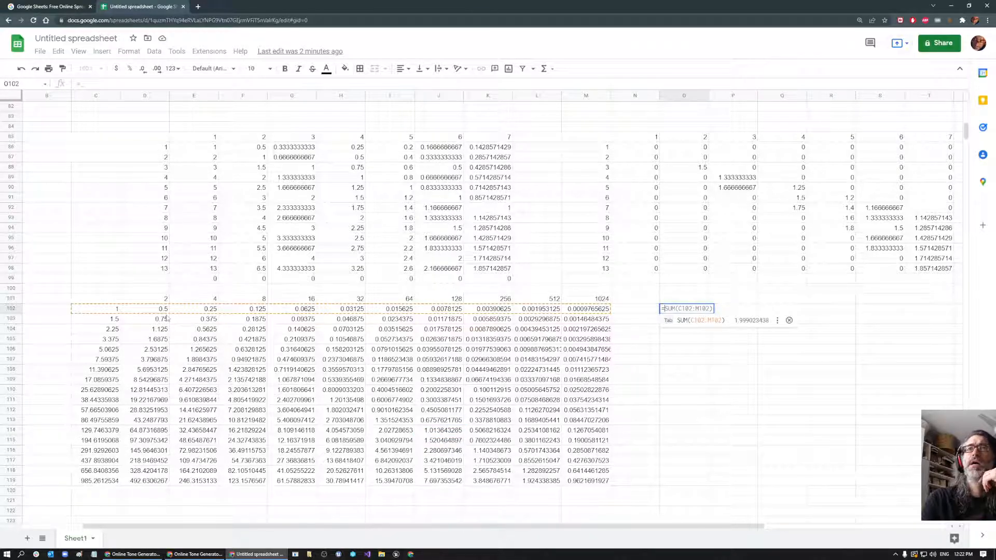
text(if(isbe)
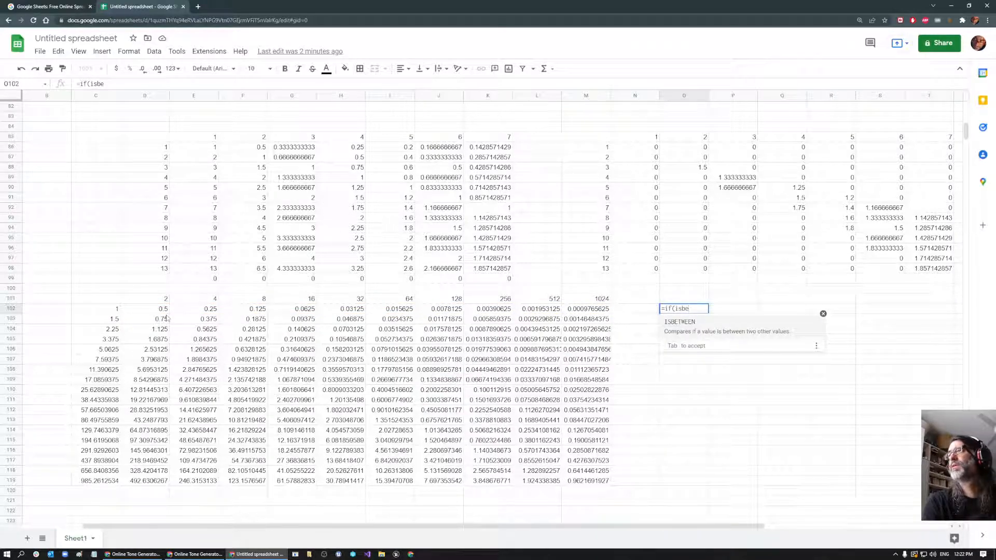
key(Tab)
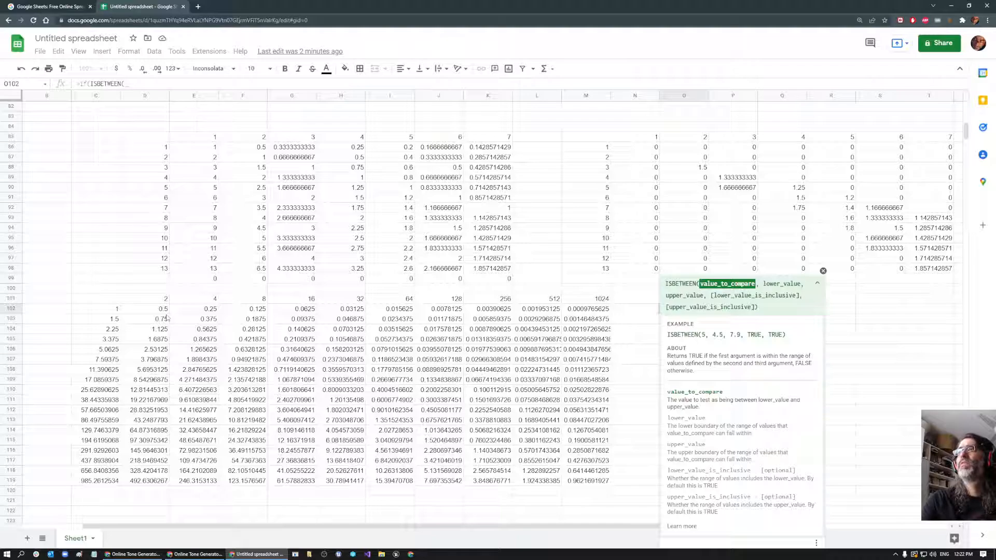
click(154, 310)
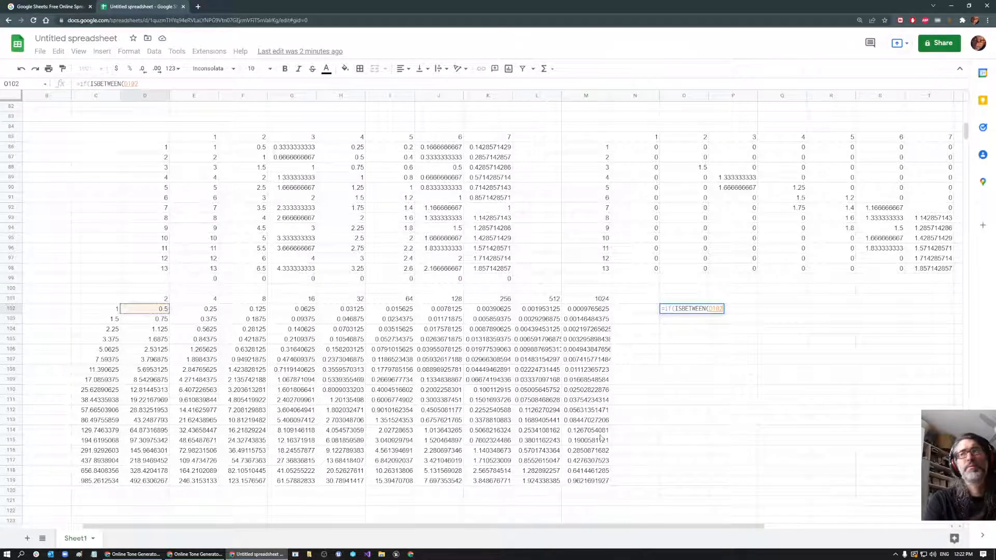
text(, 0.0)
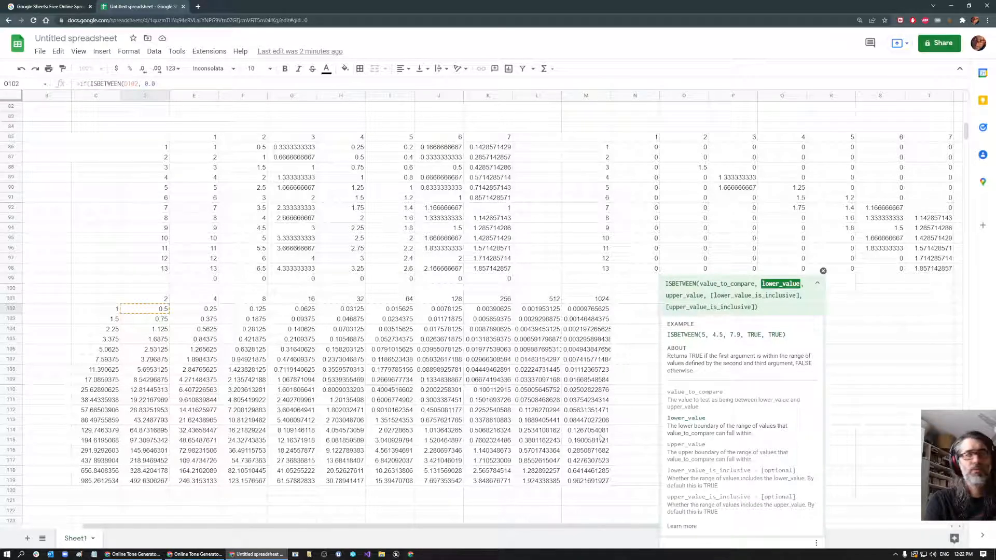
text(1,)
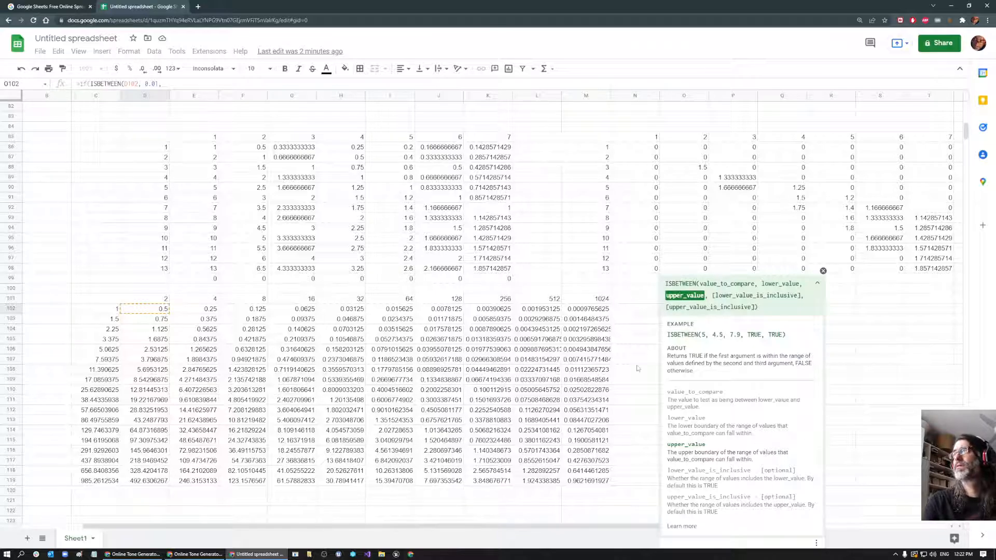
scroll(844, 380, down, 7)
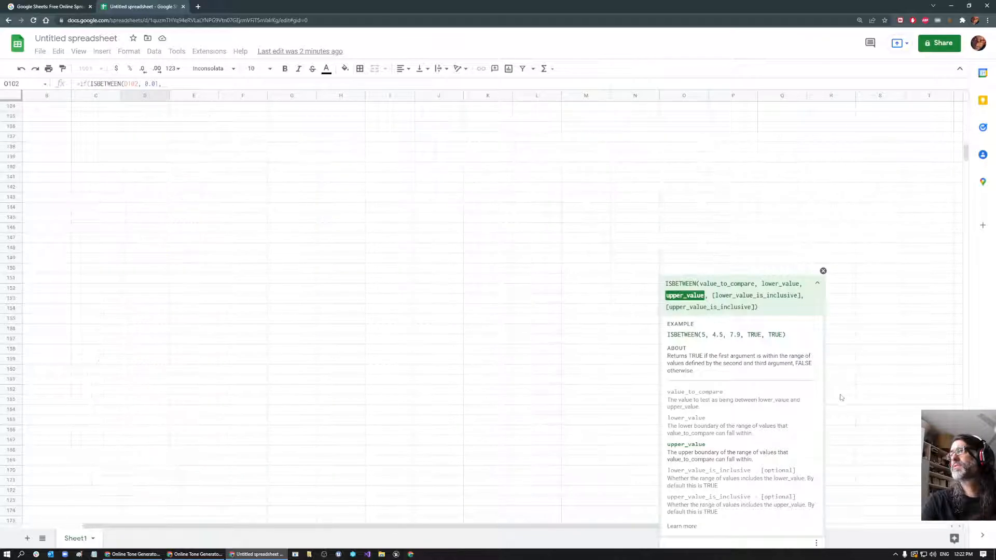
scroll(616, 254, up, 6)
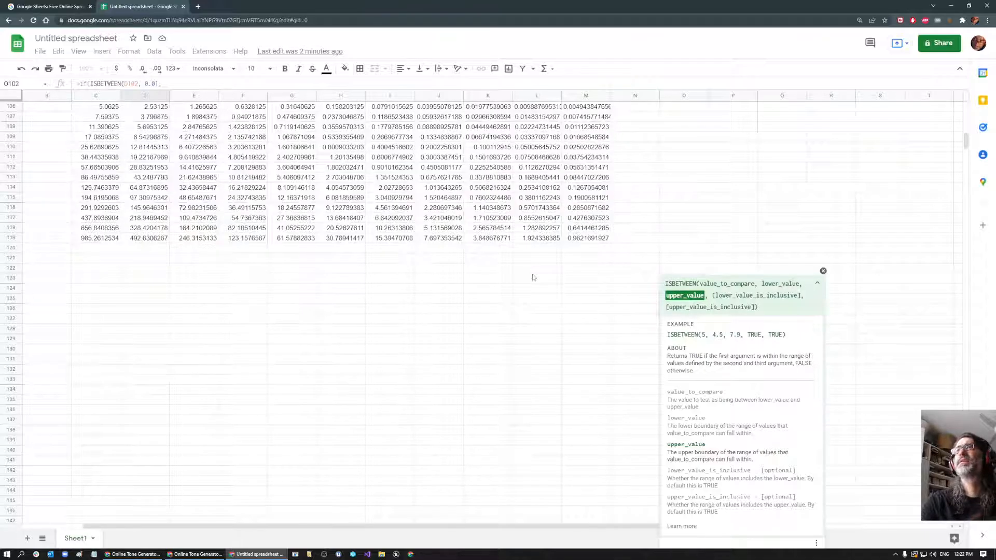
click(678, 240)
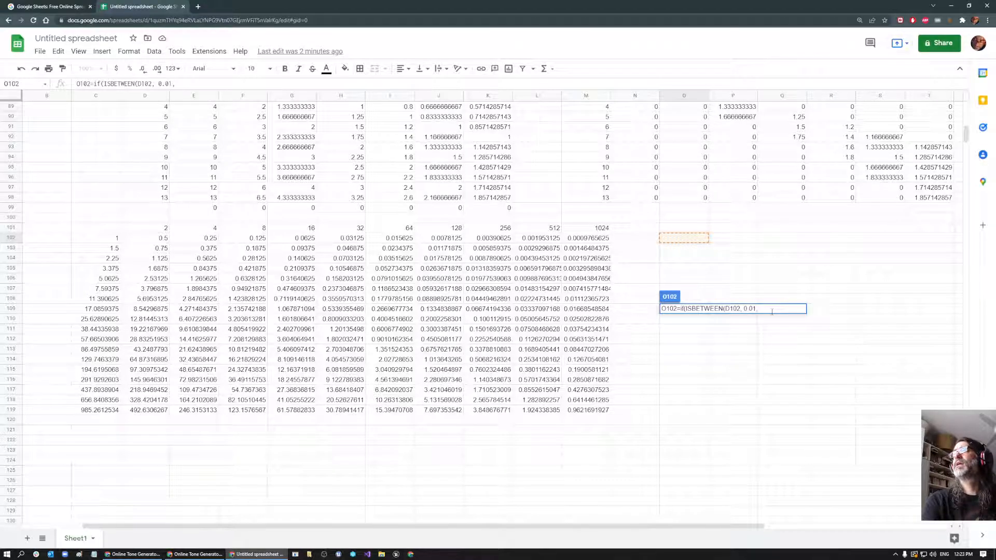
key(Escape)
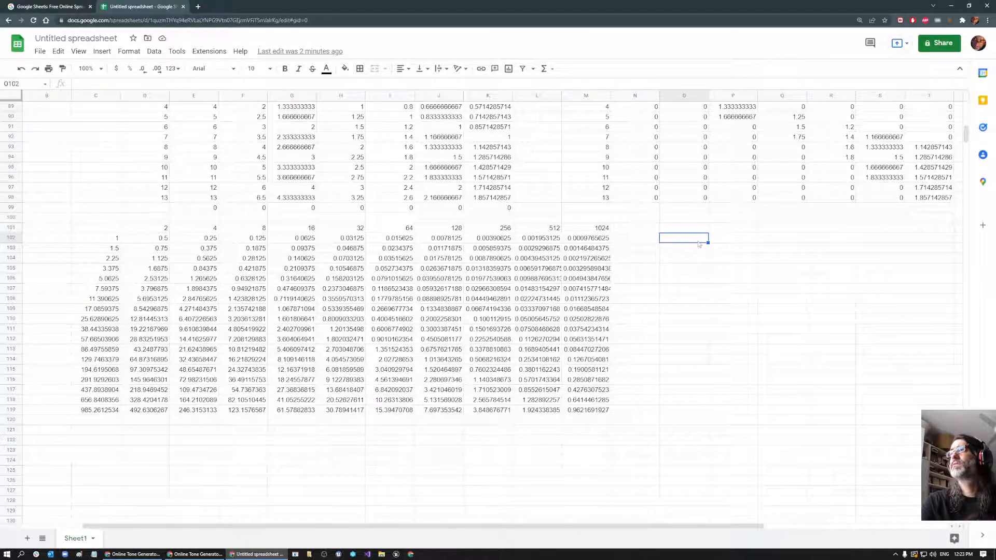
Enter an IF formula in O102 that tests whether D102 is between 1.001 and 1.99 using ISBETWEEN.
text(=)
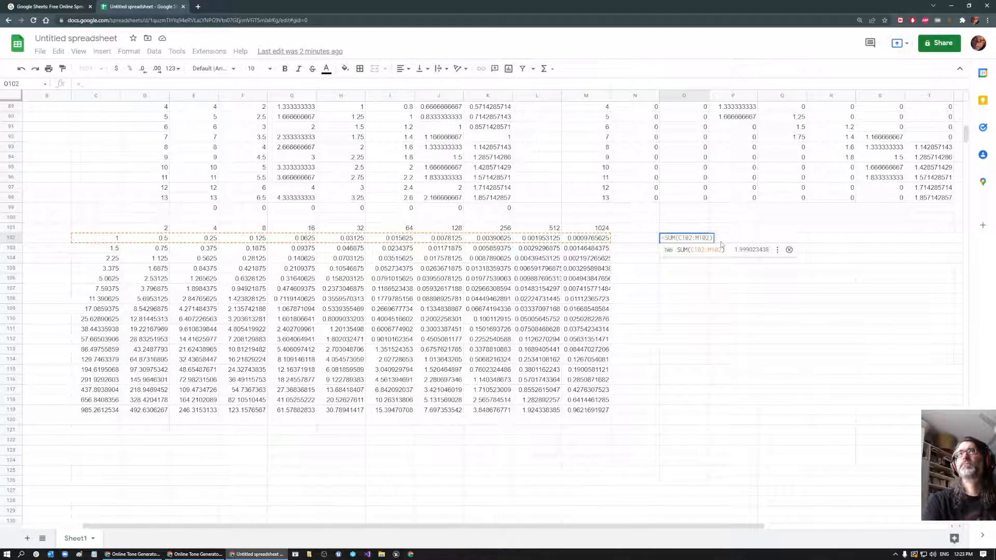
text(if(isbe)
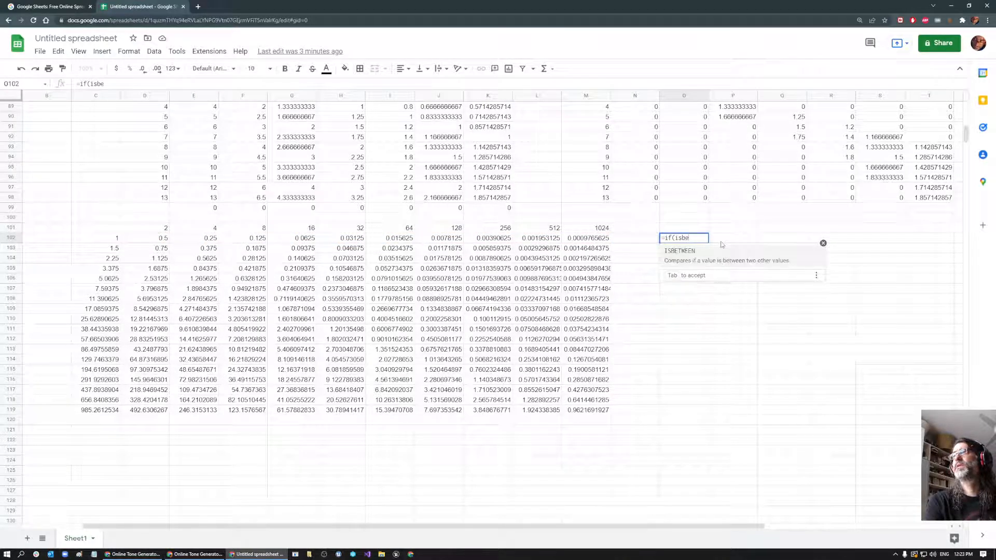
key(Tab)
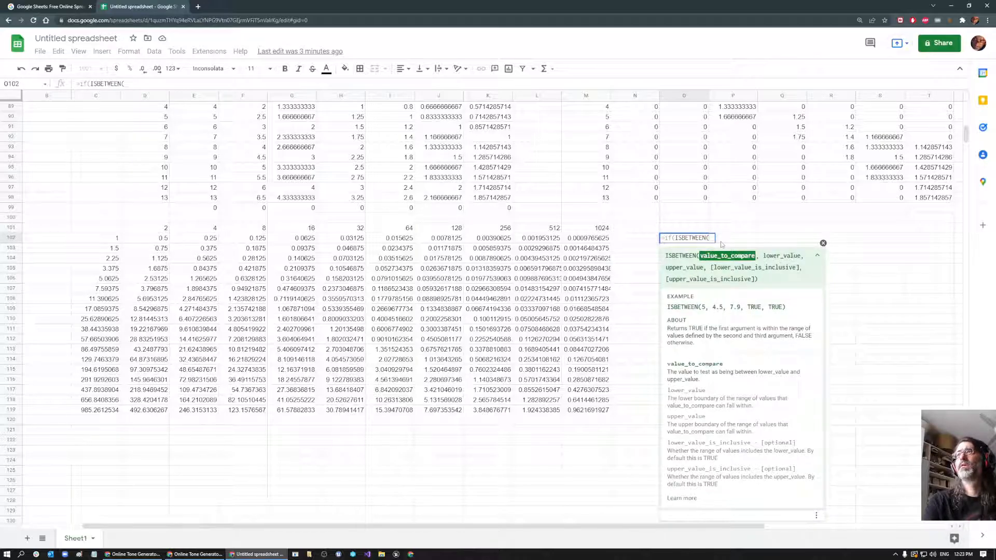
click(148, 238)
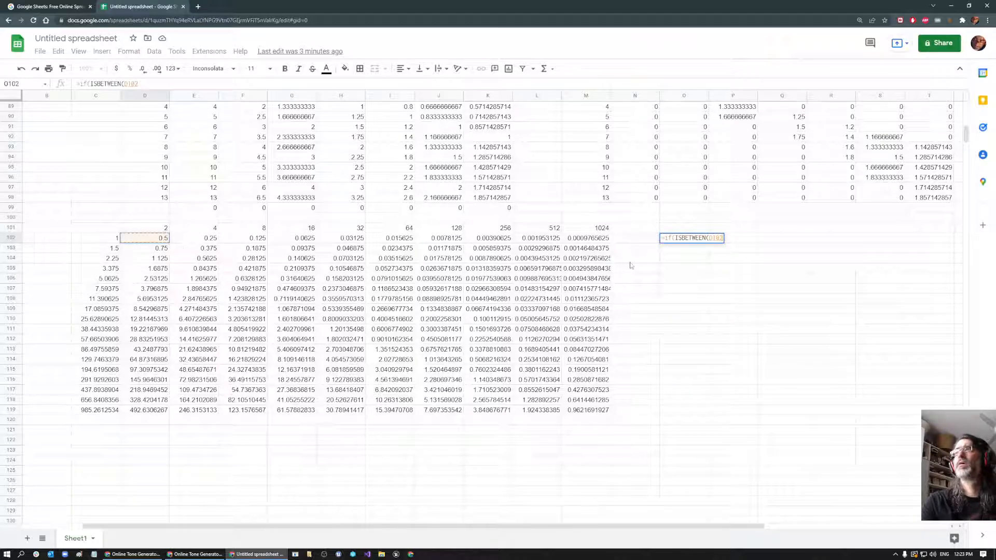
text(, 1)
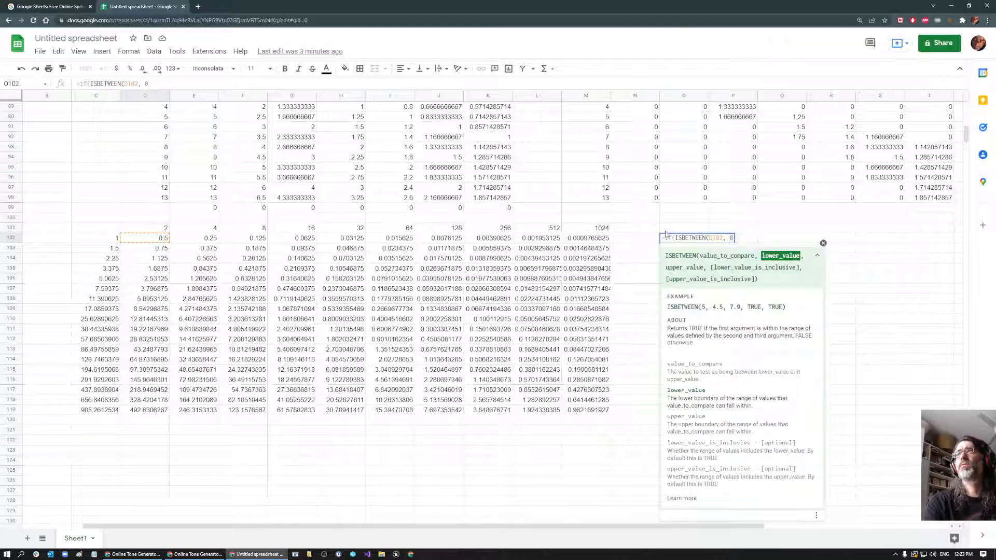
text(.001)
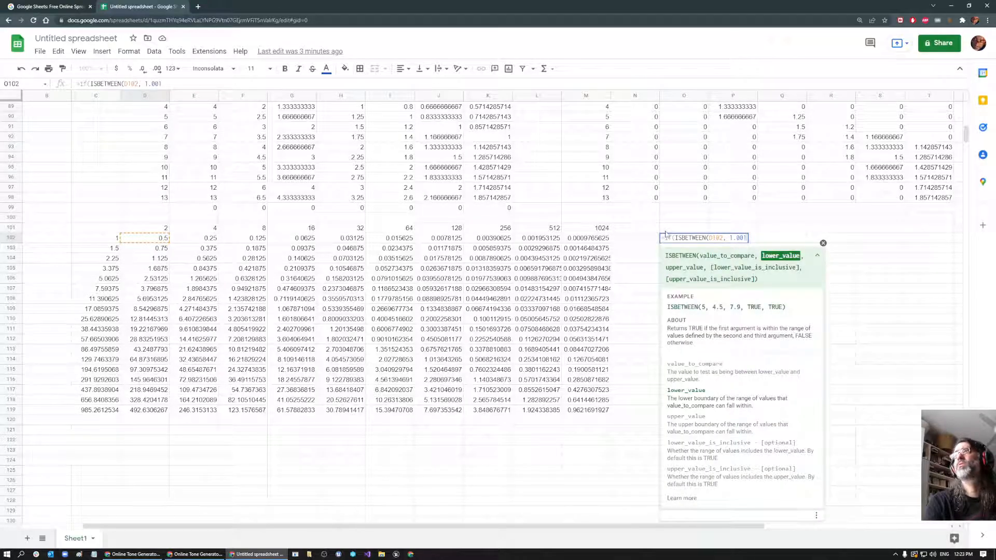
text(, 1.99)
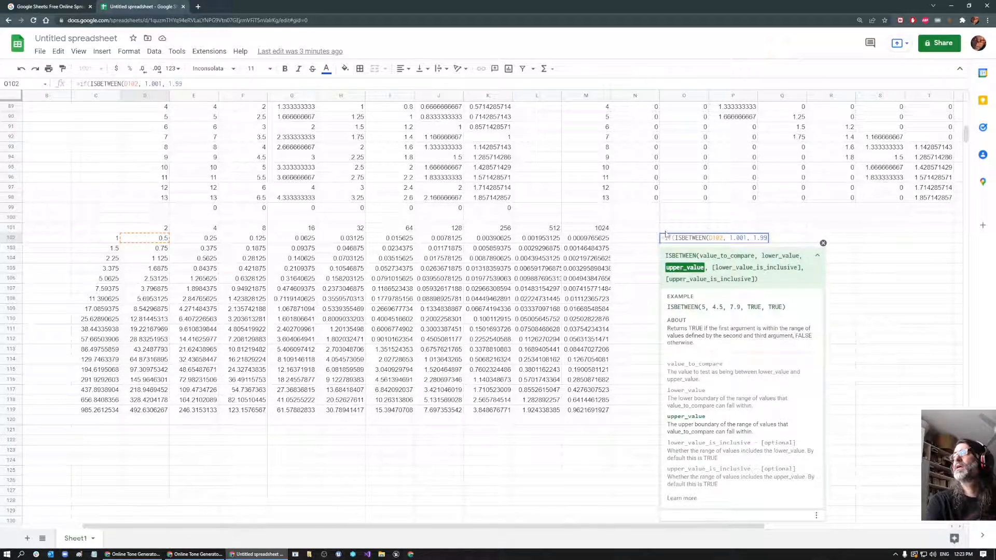
text())
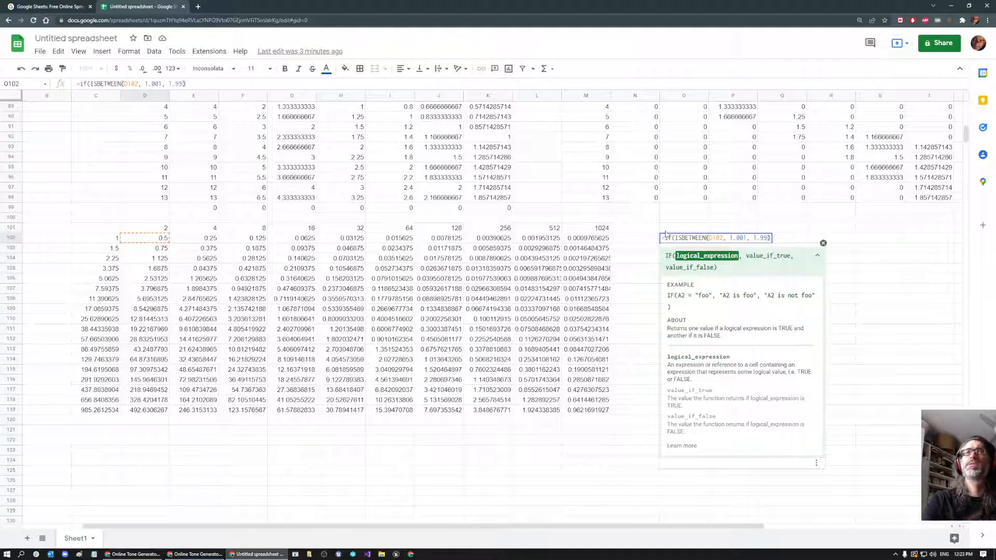
click(142, 237)
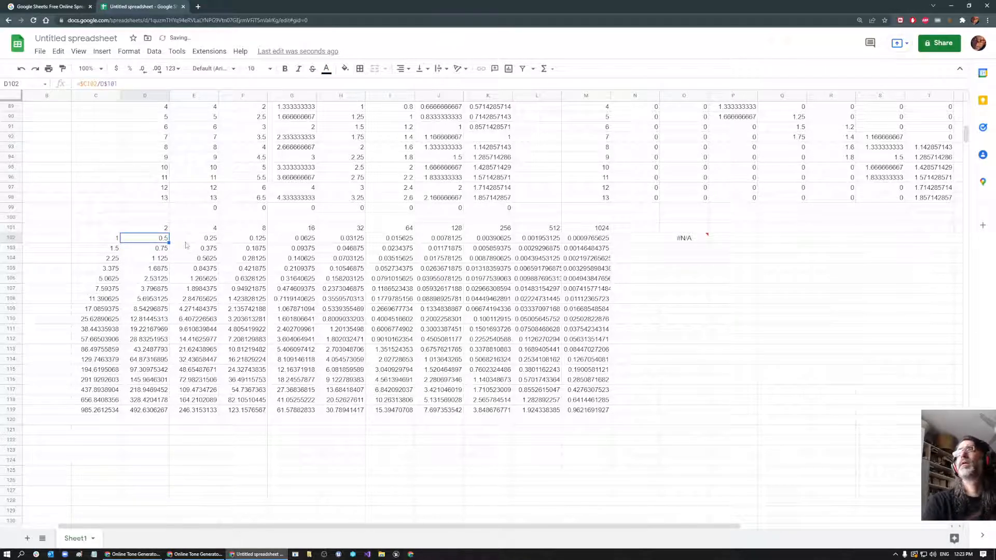
Complete the IF formula in O102 so it returns D102 when the range test is true and 0 otherwise.
click(695, 241)
double_click(677, 239)
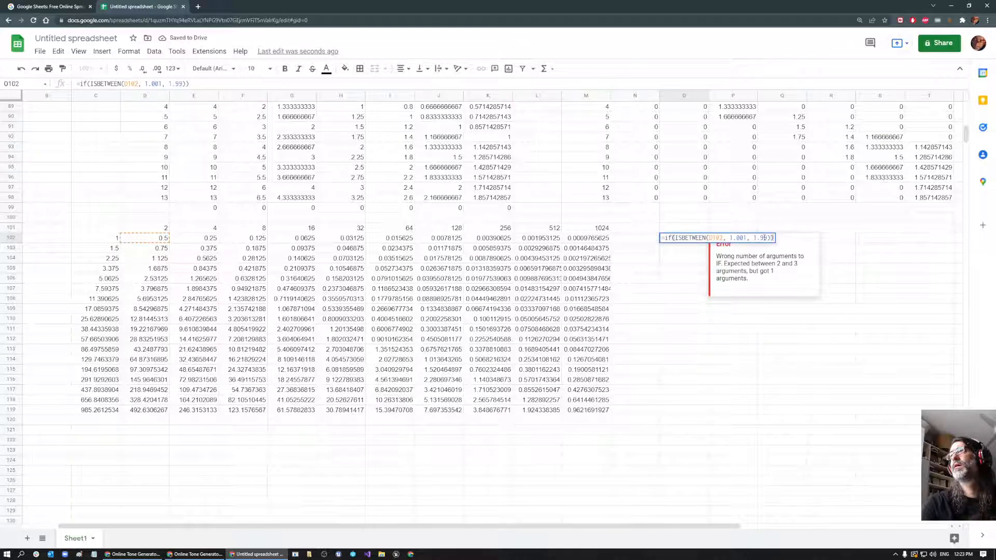
click(153, 238)
click(685, 238)
double_click(685, 238)
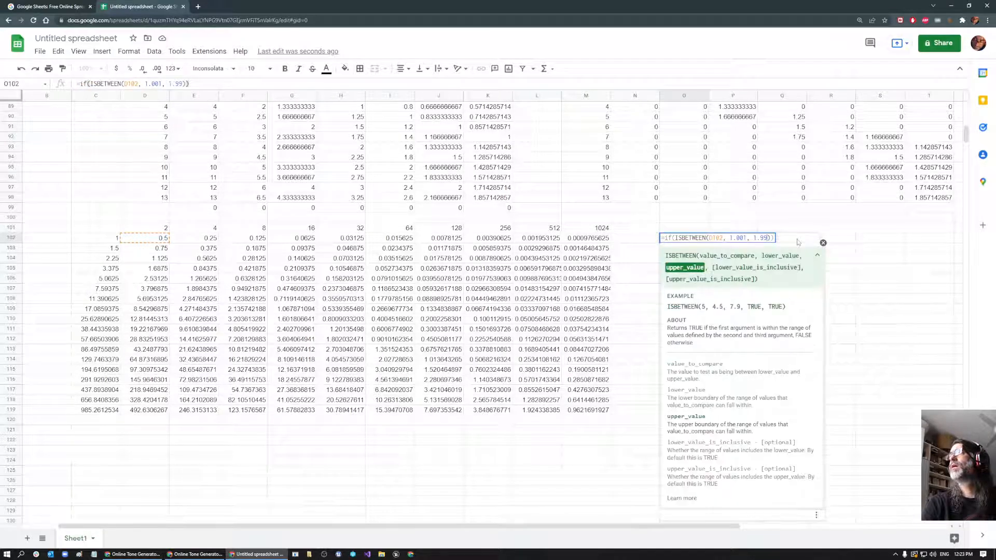
text(,)
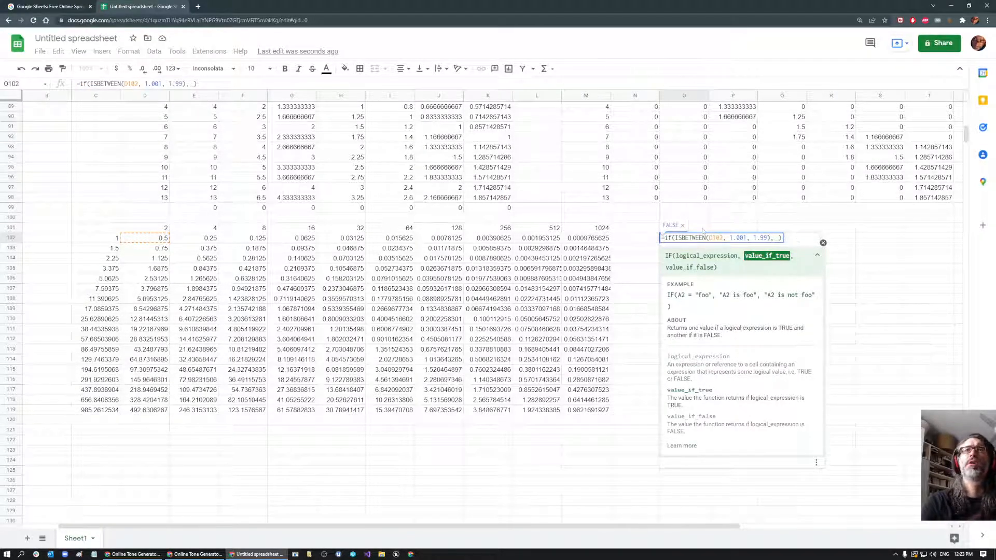
click(166, 238)
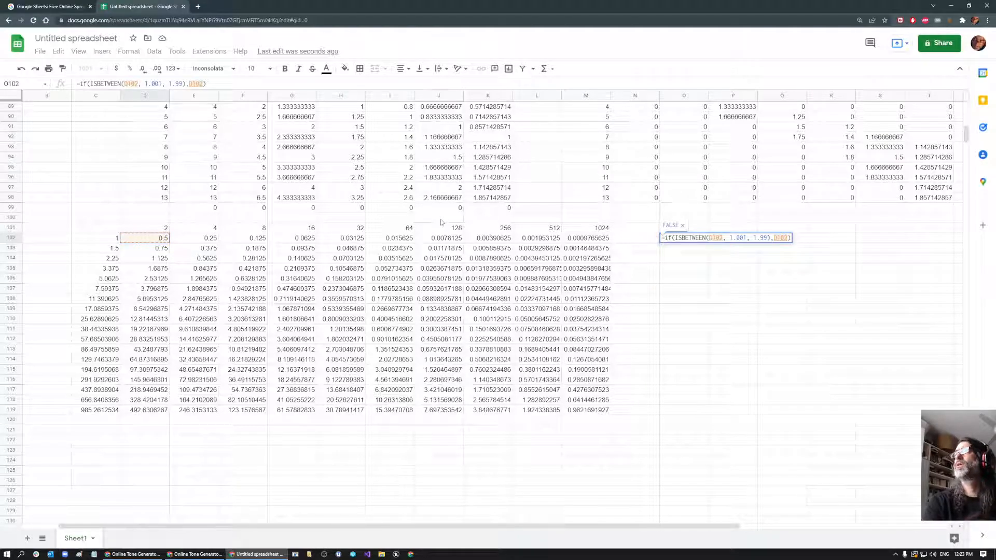
text(,0)
key(Return)
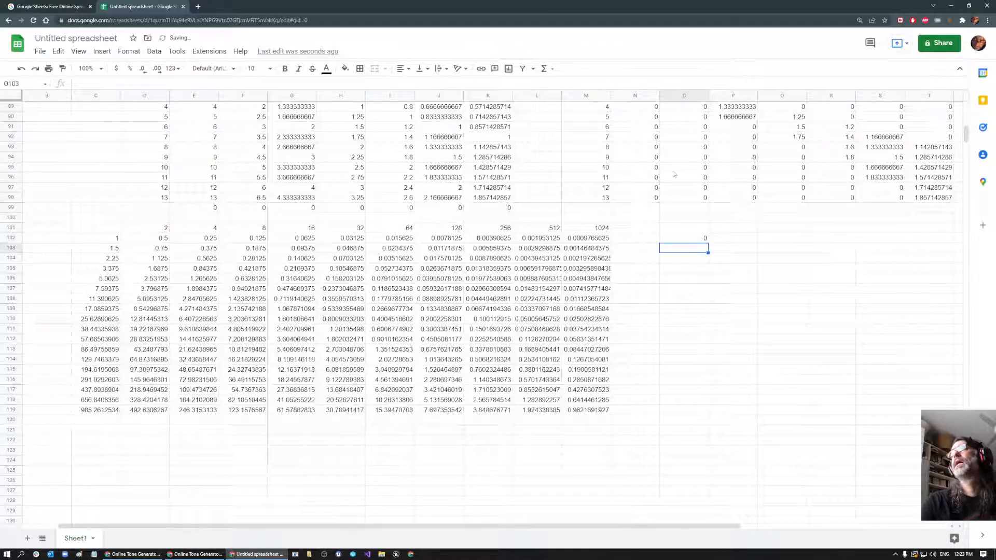
Fill the range-filter formula from O102 down to row 119 and across to column X.
scroll(658, 314, right, 5)
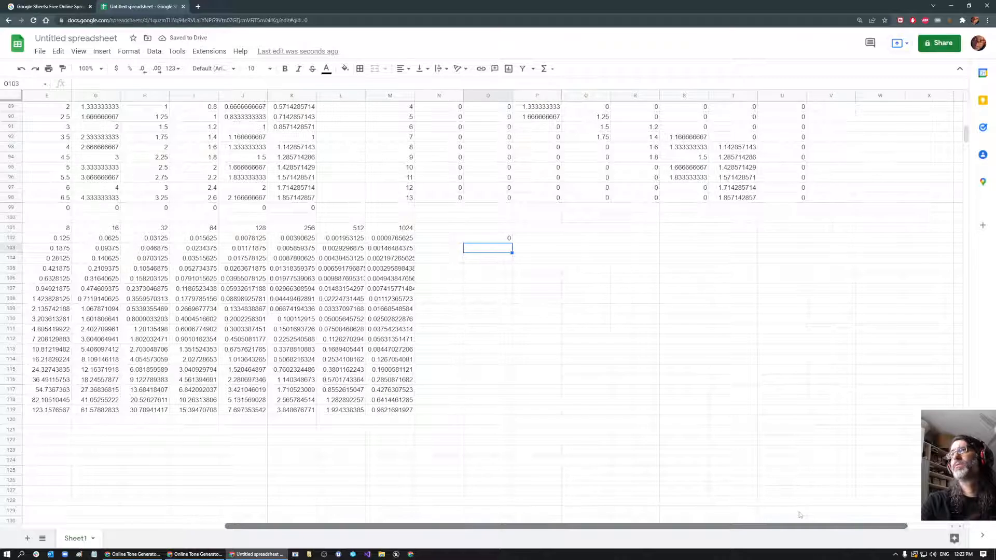
click(503, 239)
drag(512, 243, 512, 411)
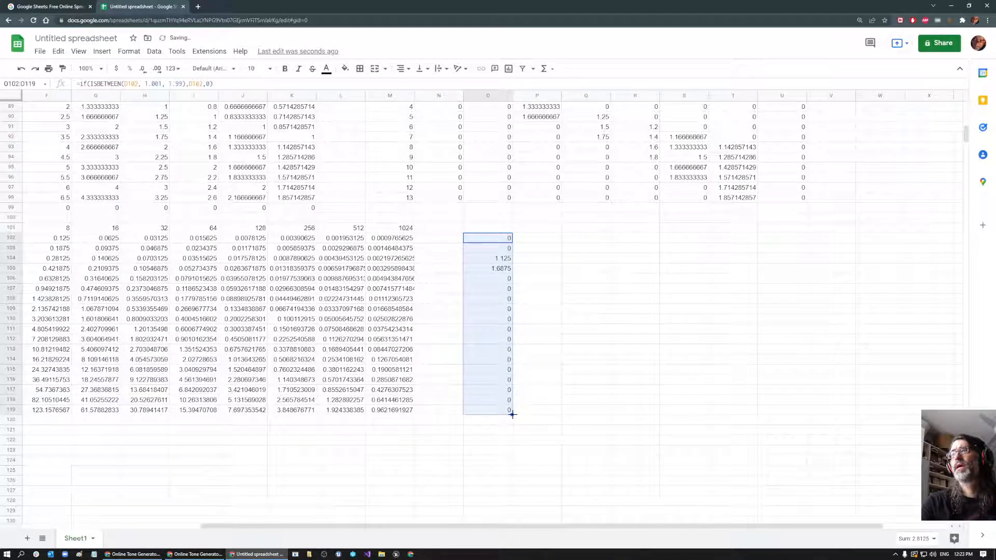
drag(885, 409, 930, 410)
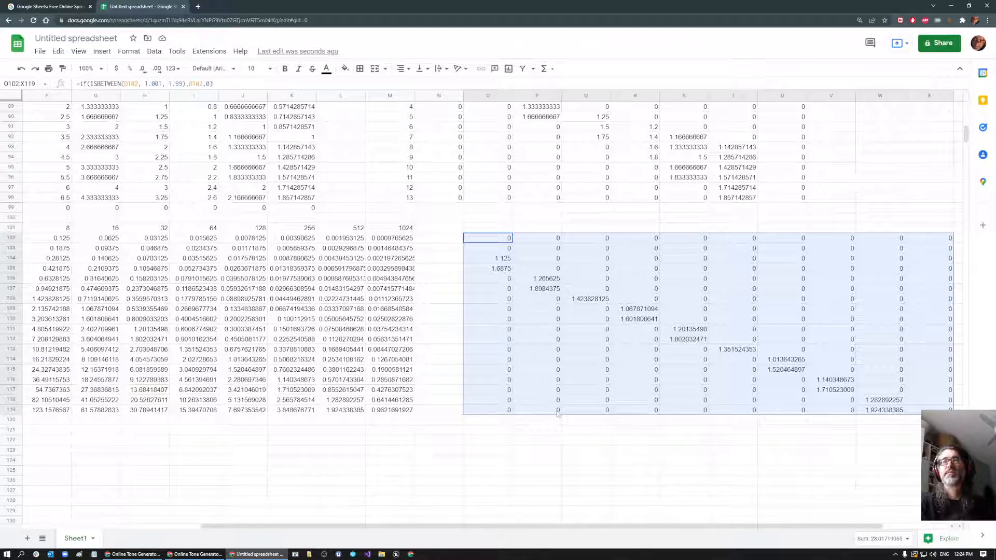
Clear the 1024 divisor and its quotients from column M, rows 101 to 119.
drag(520, 528, 391, 526)
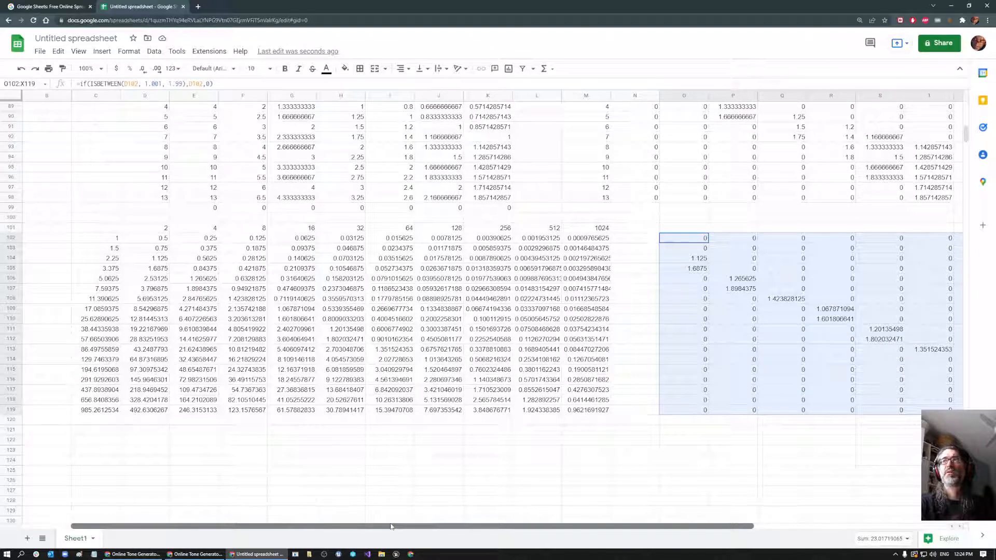
click(684, 251)
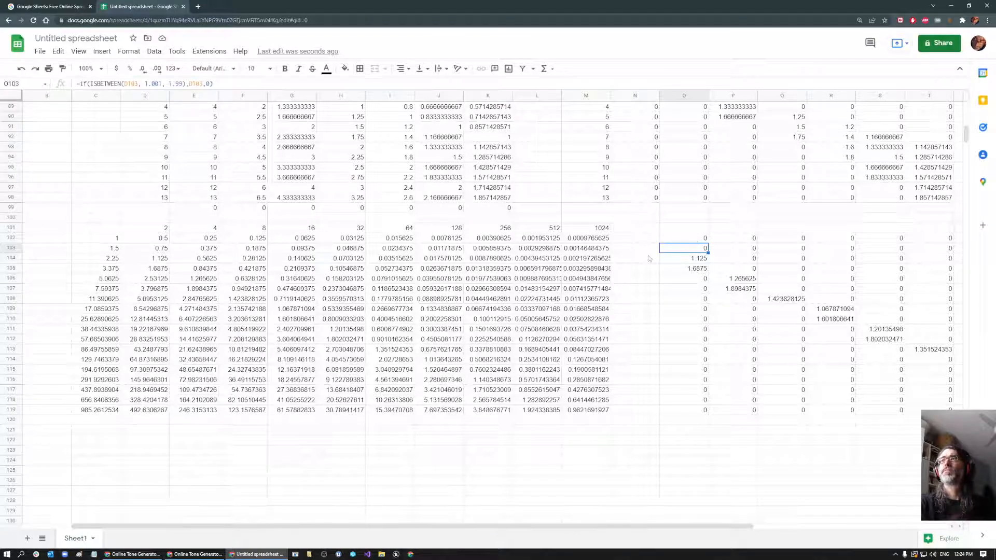
drag(585, 218, 591, 421)
key(Delete)
Extend the range-filter formulas from O102:O119 into column N so they also test the powers of 1.5 in column C.
click(733, 278)
drag(686, 240, 643, 409)
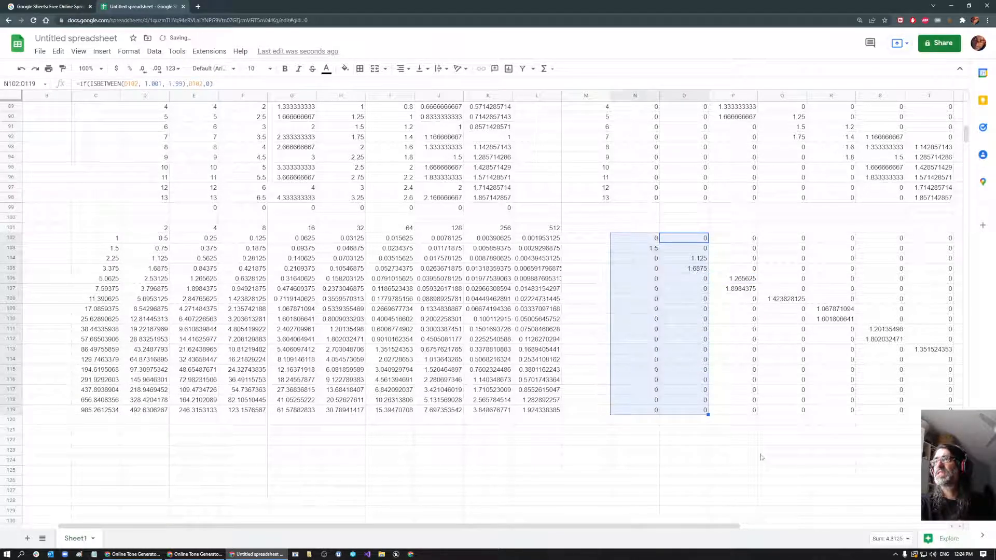
click(781, 457)
Check the formula in N103 and examine the filtered quotients across N102:X119.
click(636, 248)
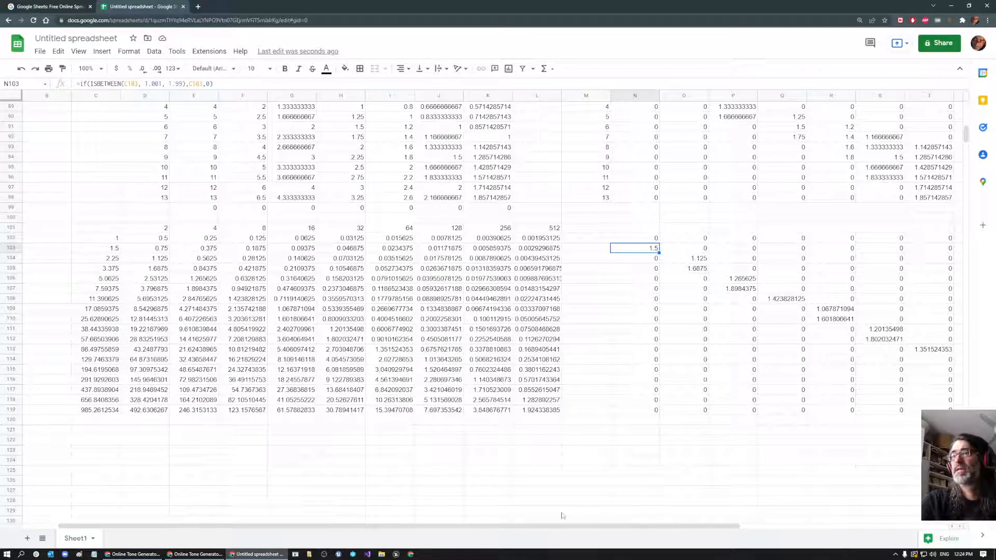
drag(569, 526, 770, 528)
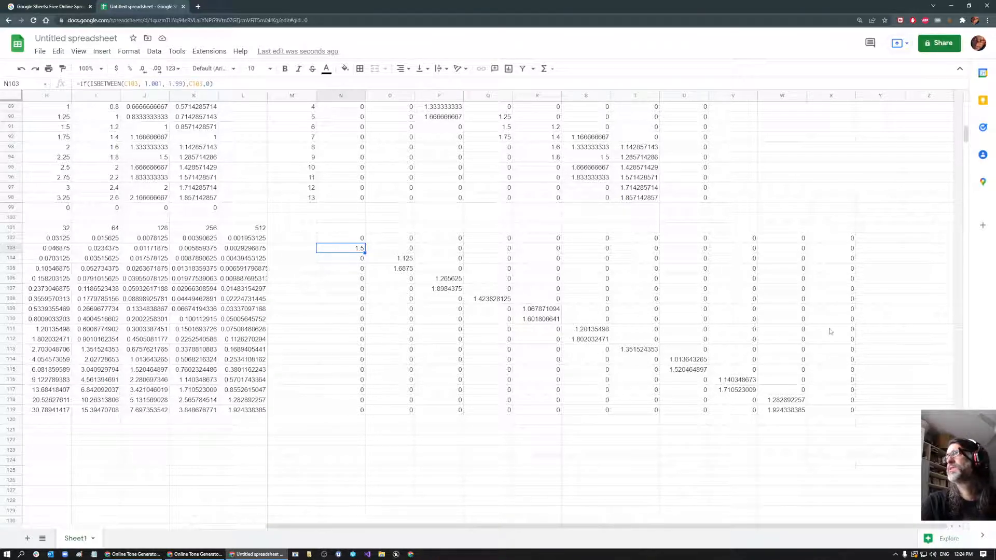
scroll(826, 256, down, 3)
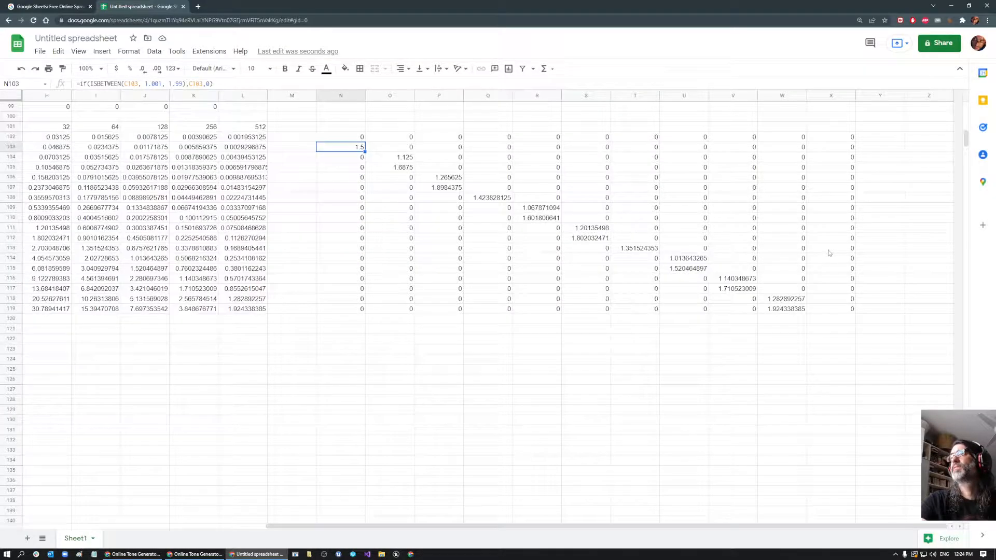
scroll(829, 254, down, 1)
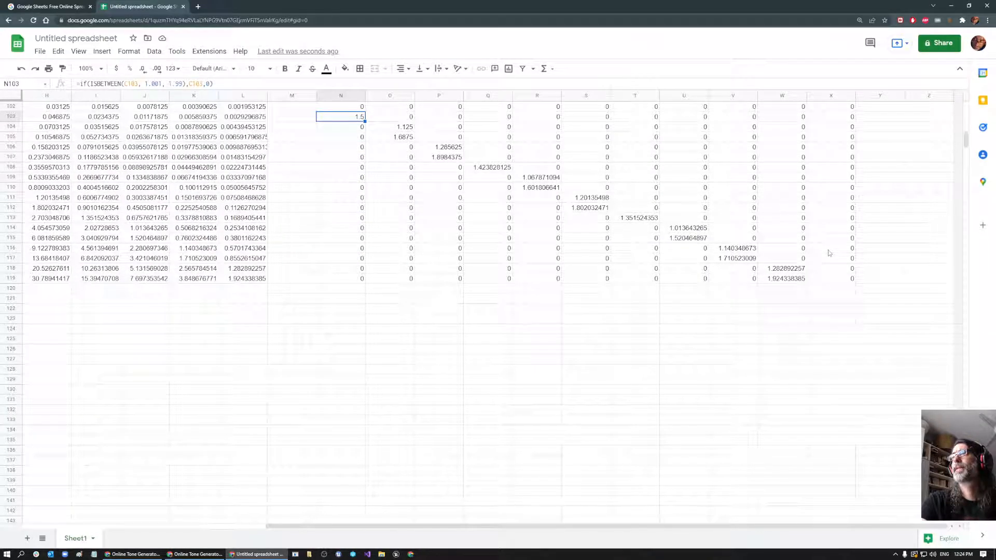
scroll(829, 253, up, 3)
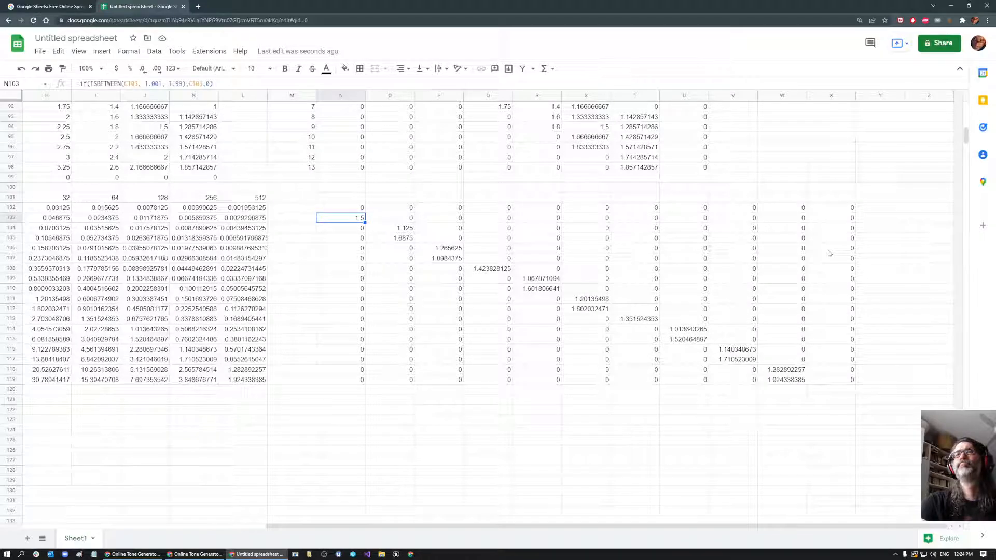
Move the filtered quotient table from N101:Y124 to below the division table, with its upper-left cell at C123.
drag(343, 198, 904, 434)
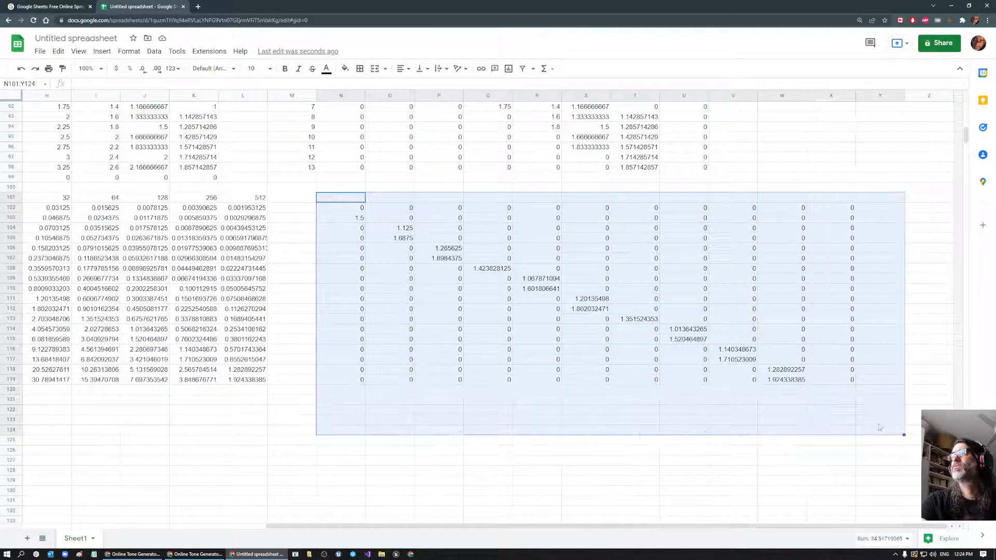
drag(372, 192, 58, 413)
scroll(407, 275, down, 5)
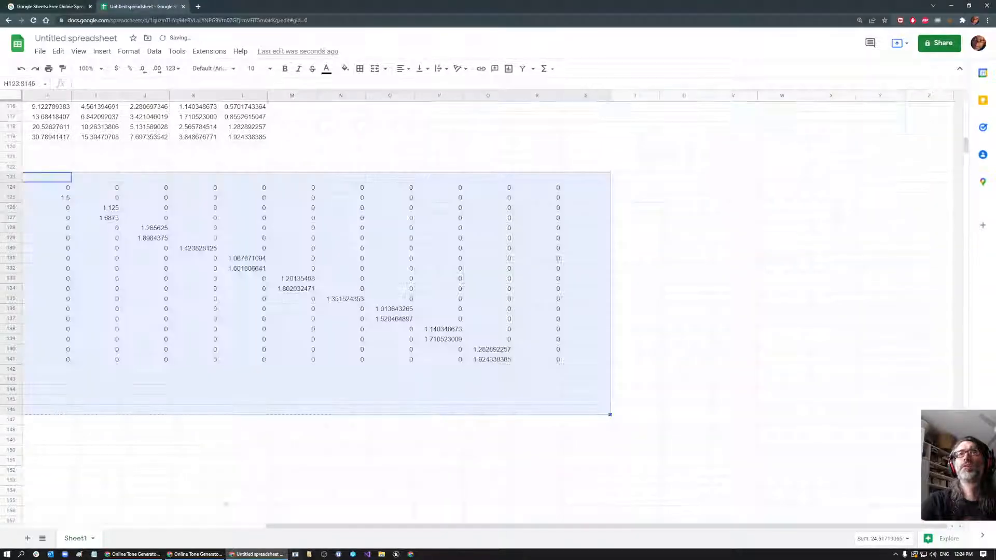
drag(313, 528, 126, 528)
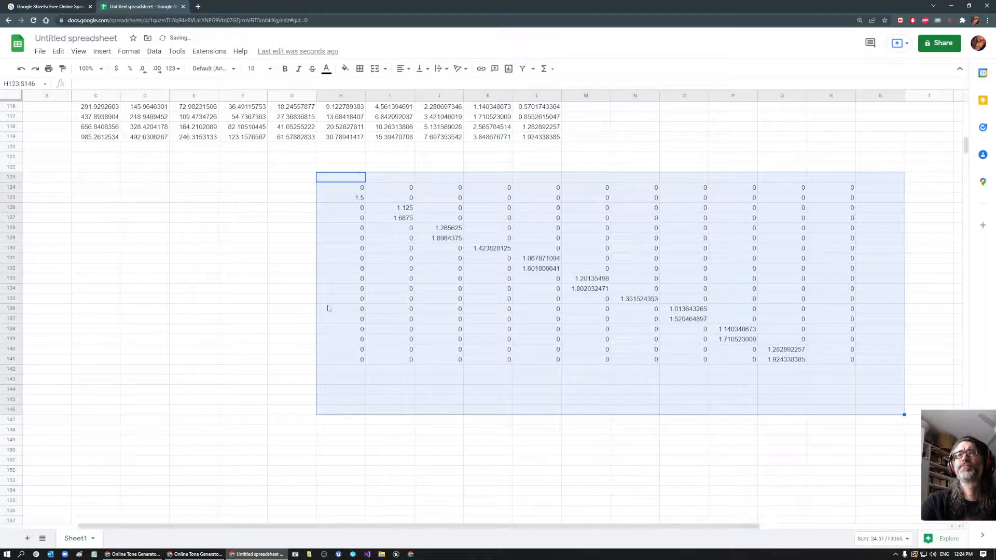
drag(318, 311, 106, 315)
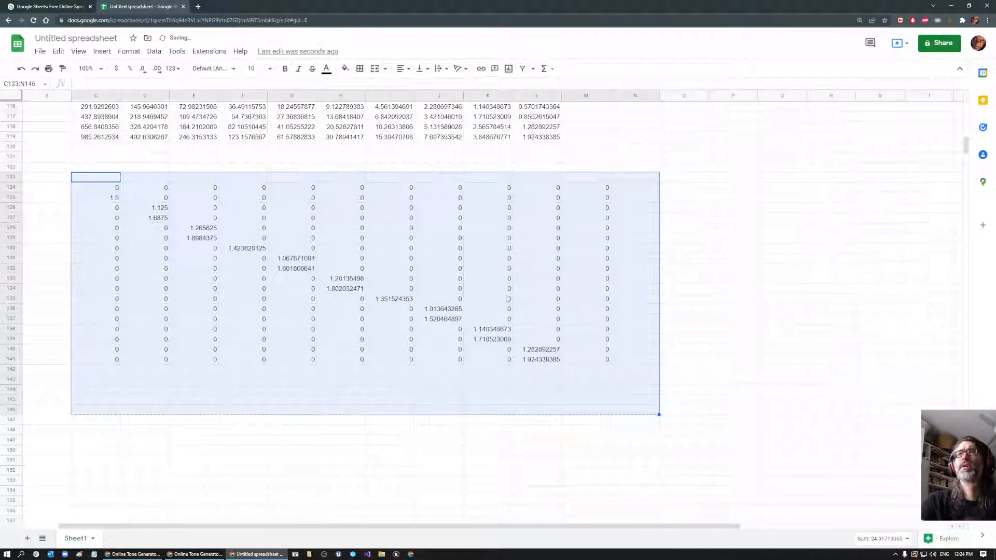
click(823, 290)
scroll(719, 304, down, 1)
scroll(719, 304, up, 3)
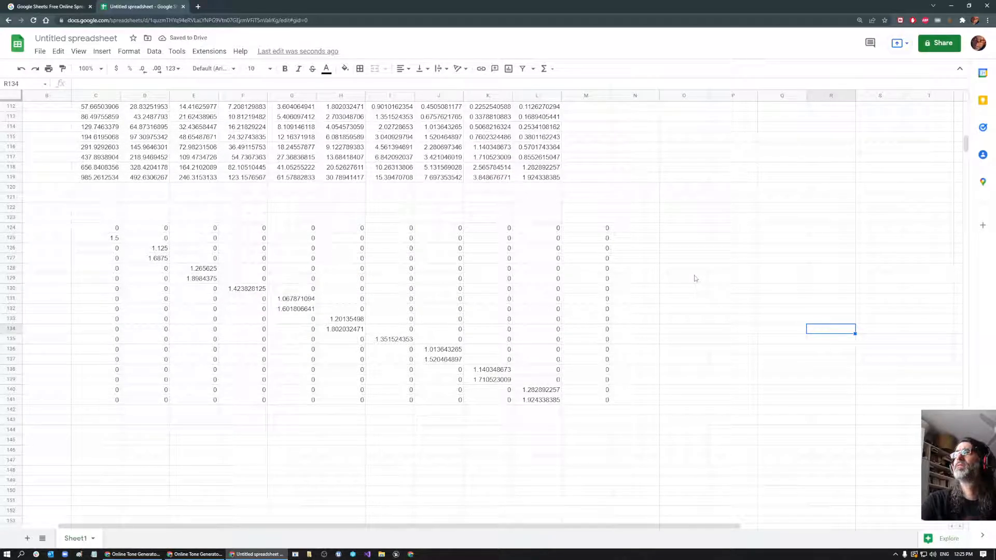
Clear the filtered table's surplus rows from row 137 down and its surplus columns from K rightwards.
click(437, 352)
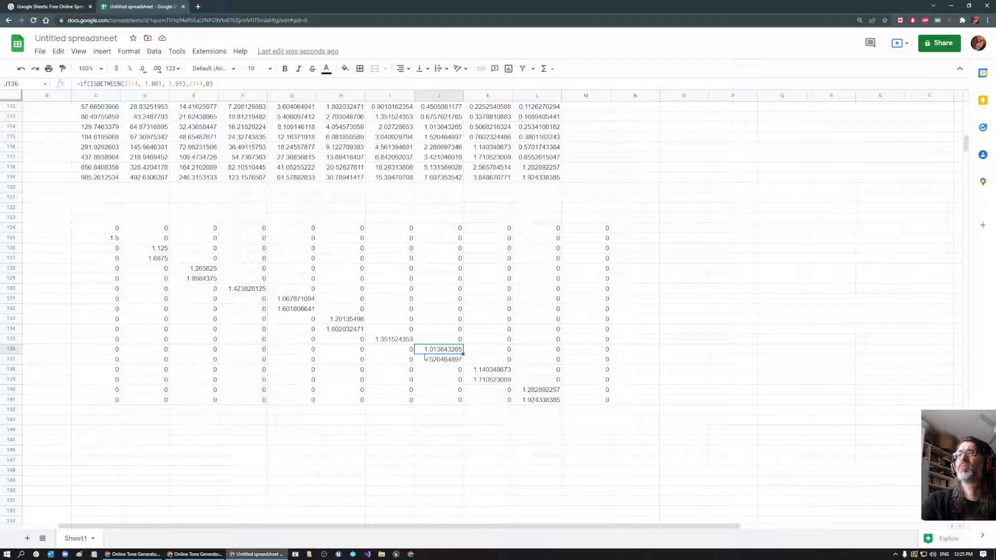
click(687, 228)
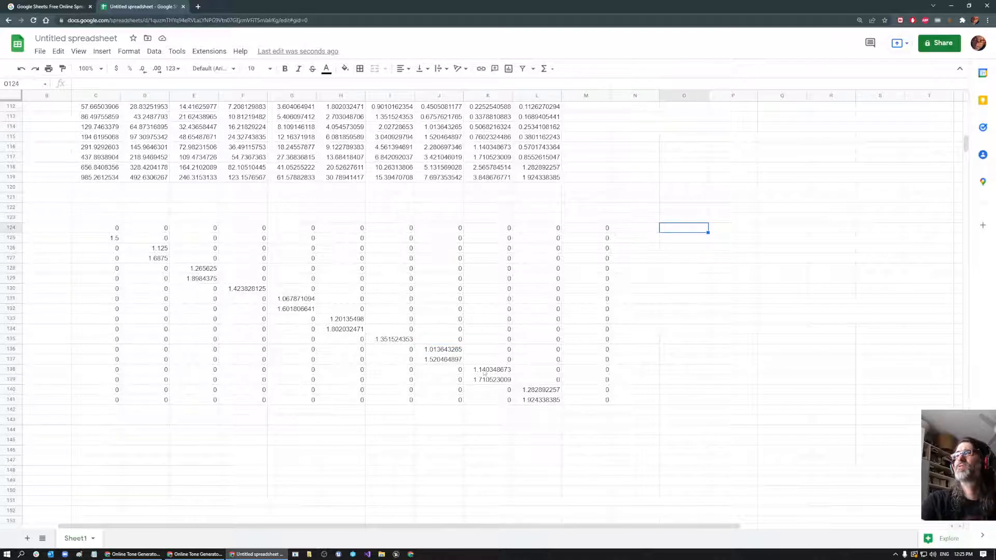
click(434, 363)
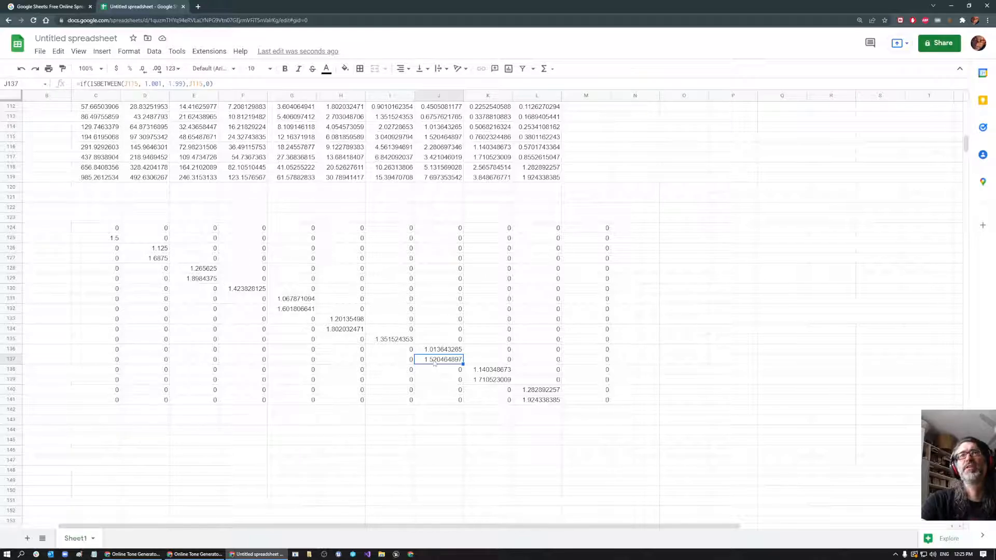
click(108, 239)
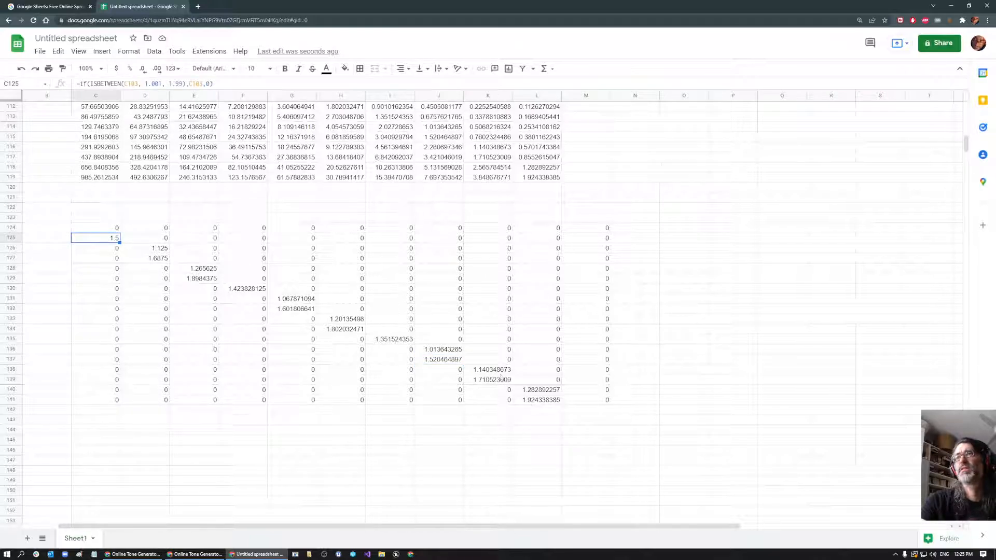
click(500, 370)
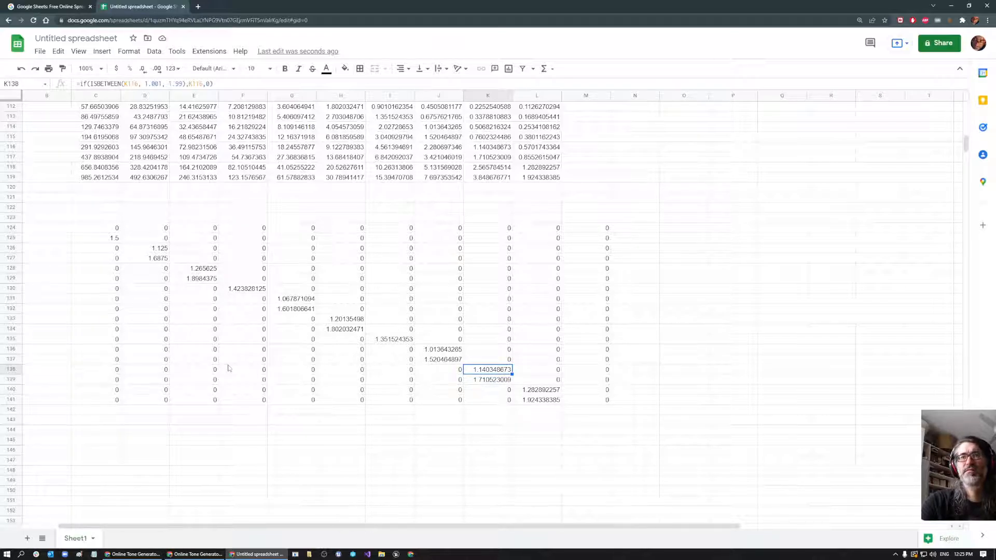
drag(104, 359, 664, 423)
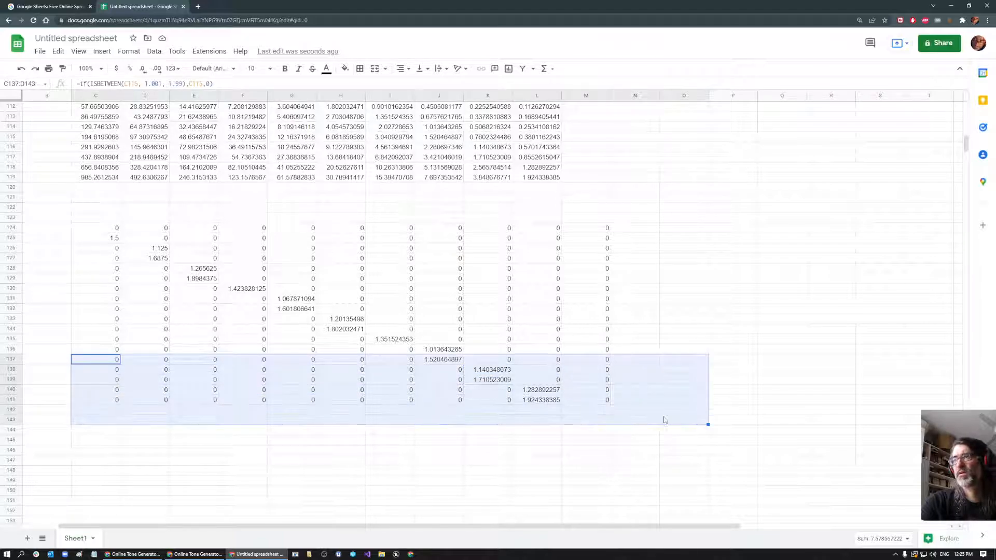
key(Delete)
drag(493, 207, 657, 393)
key(Delete)
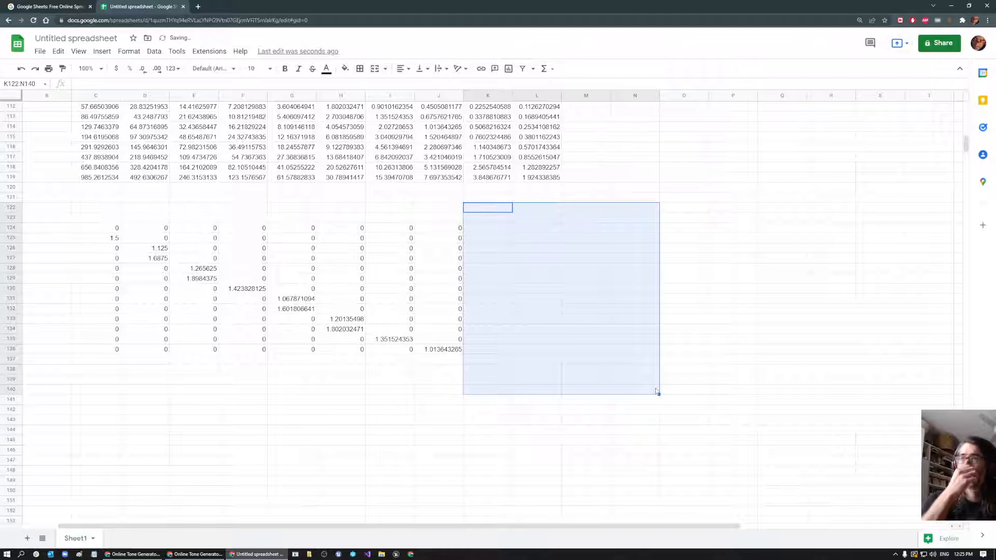
Change the lower bound of the range test in C124 to 1, keeping 1.99 as the upper bound.
click(431, 352)
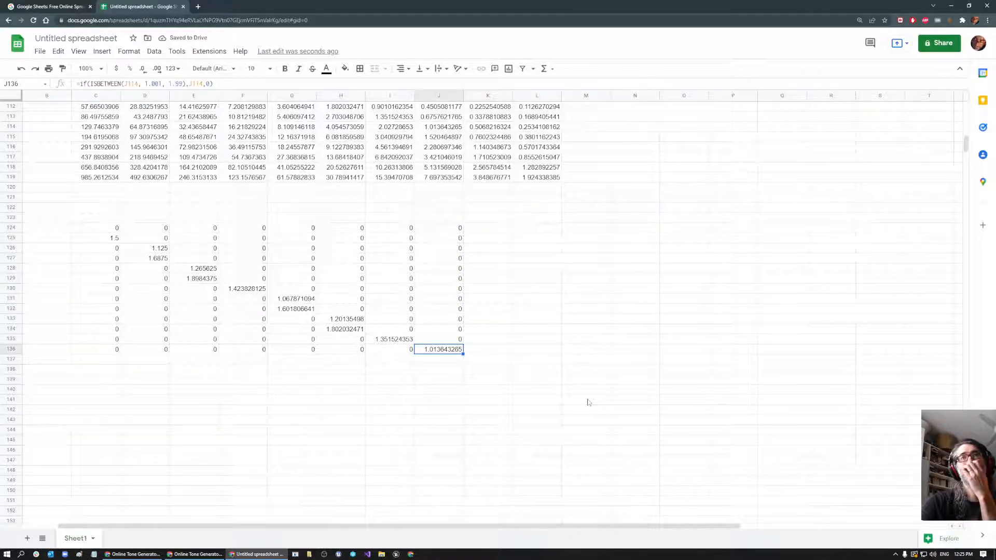
drag(312, 526, 269, 535)
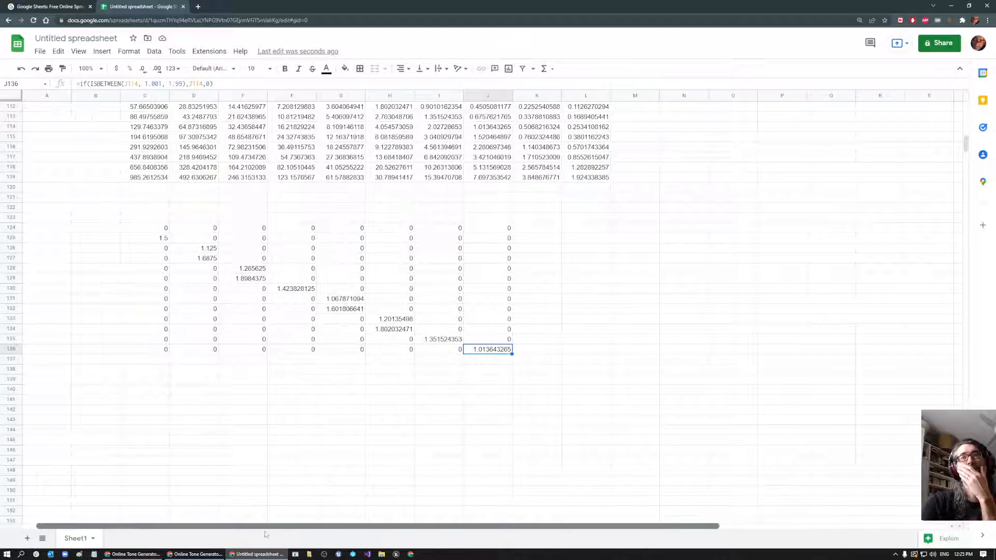
scroll(313, 421, up, 3)
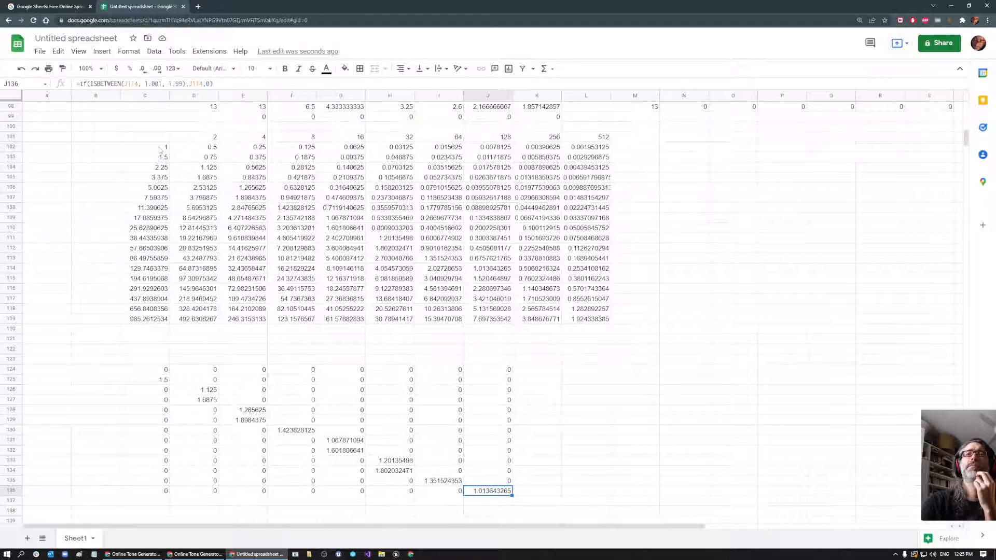
click(154, 371)
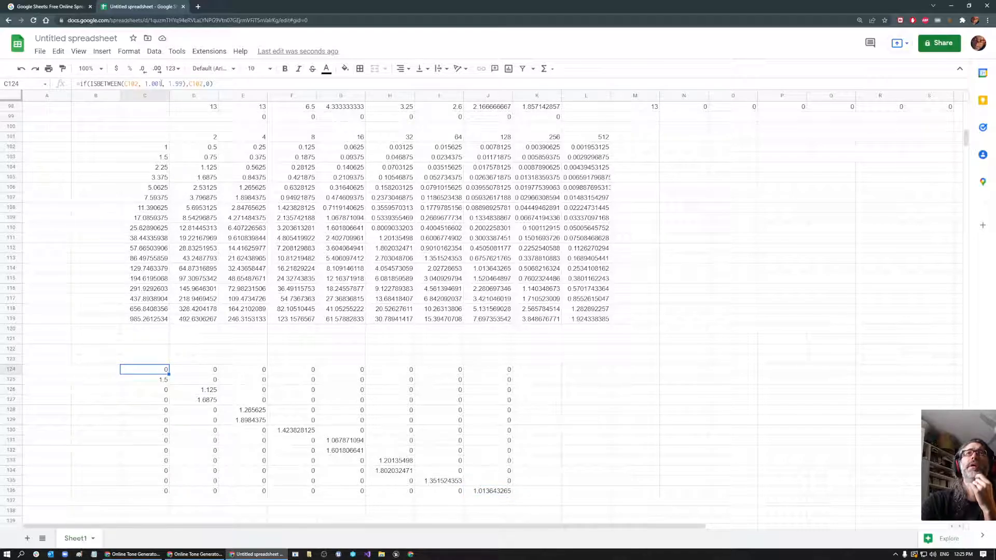
click(190, 83)
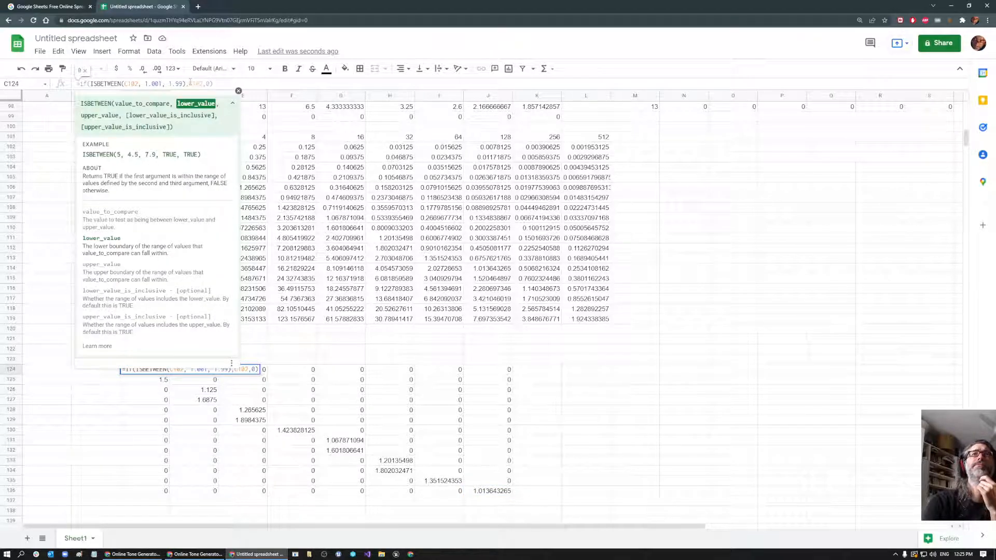
key(BackSpace)
key(BackSpace)
key(BackSpace)
key(BackSpace)
key(Return)
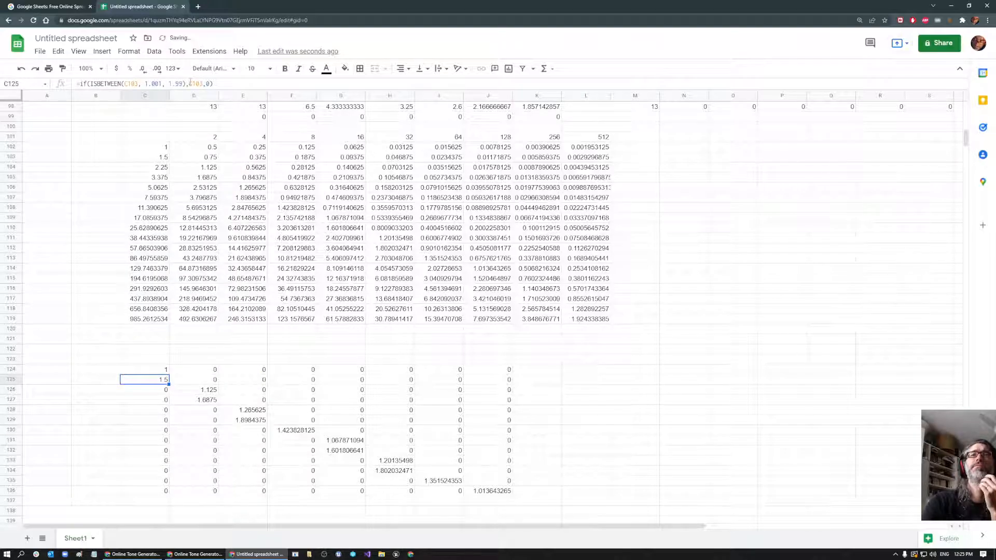
key(Up)
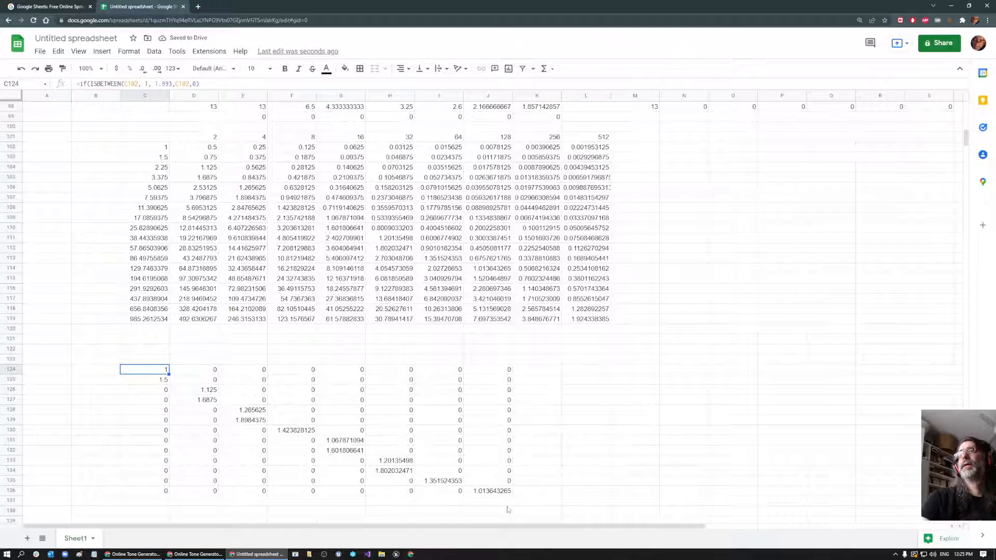
Enter =sum(C124:J124) in M124 to collect the first filtered quotient.
click(501, 493)
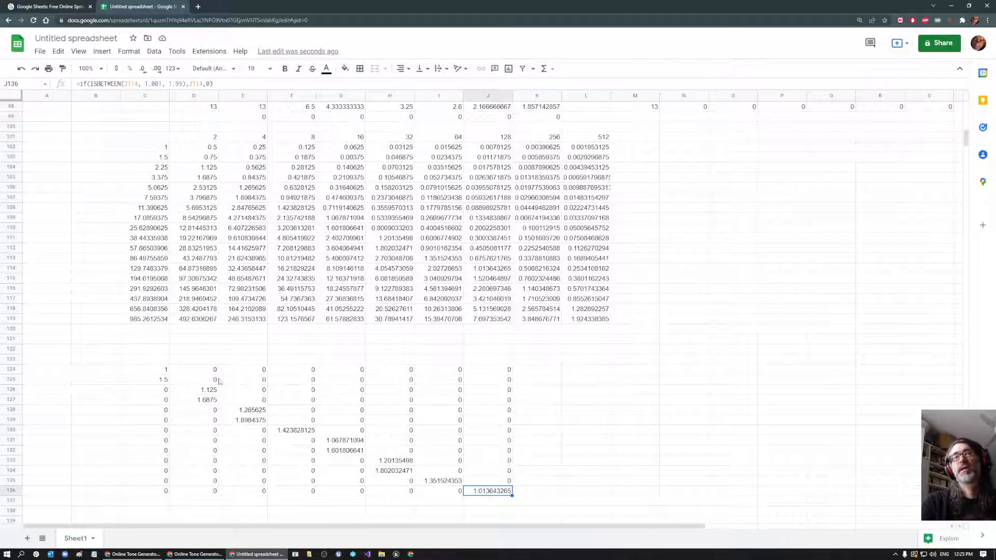
click(165, 371)
click(496, 493)
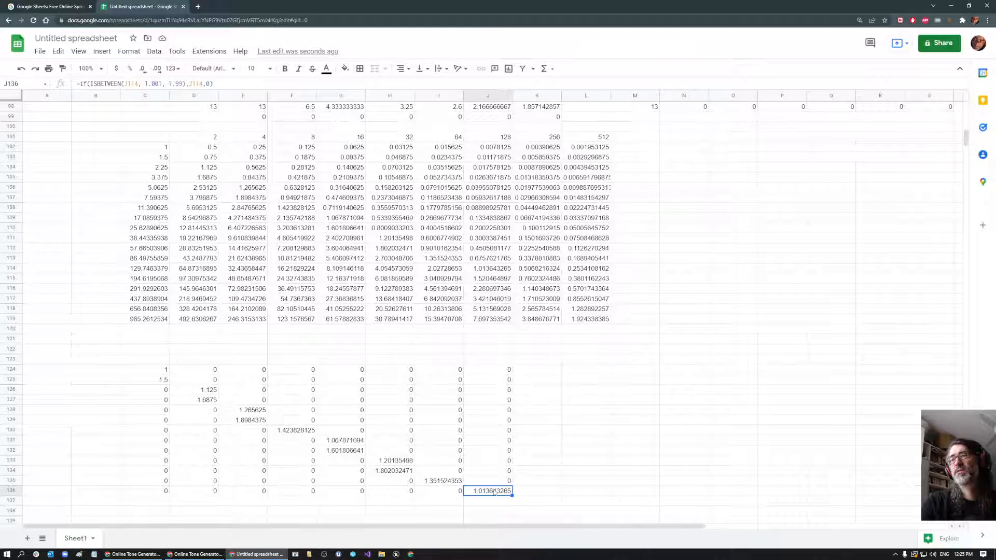
drag(156, 371, 489, 485)
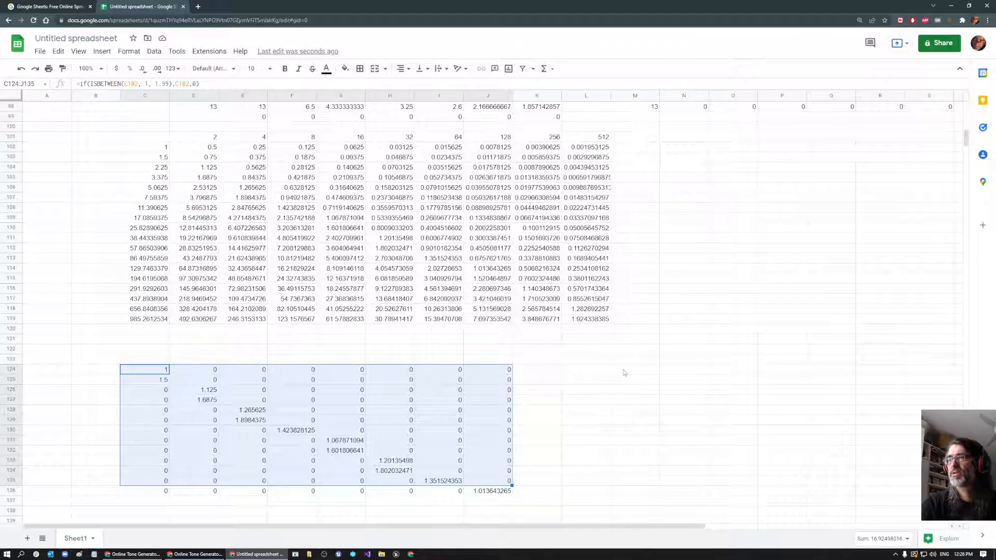
click(643, 370)
text(=)
drag(150, 373, 483, 376)
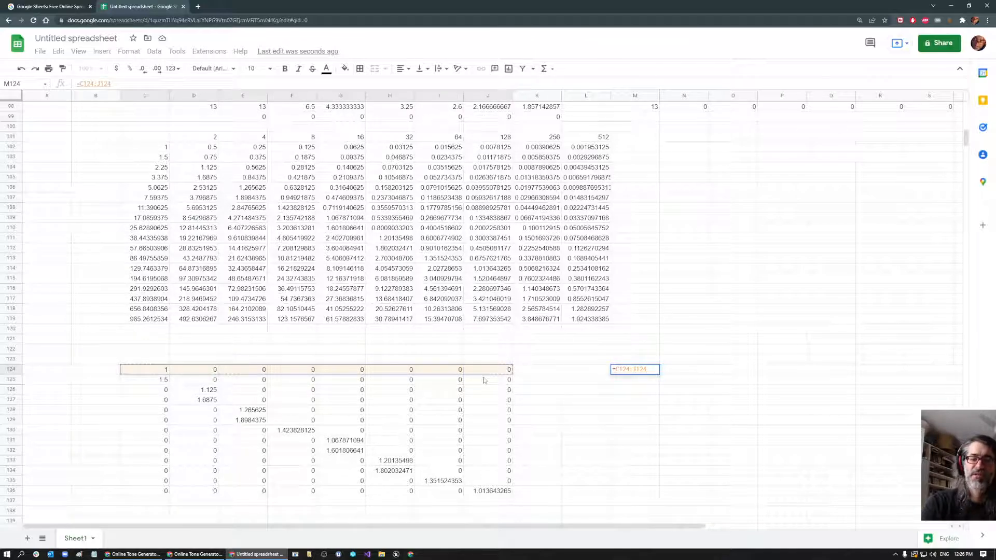
key(Return)
click(636, 370)
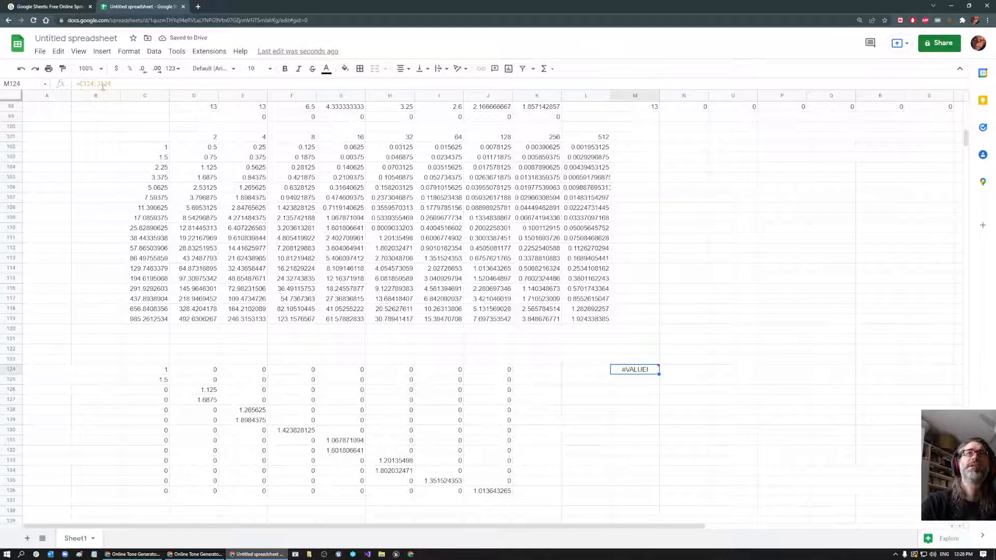
click(81, 84)
text(sum()
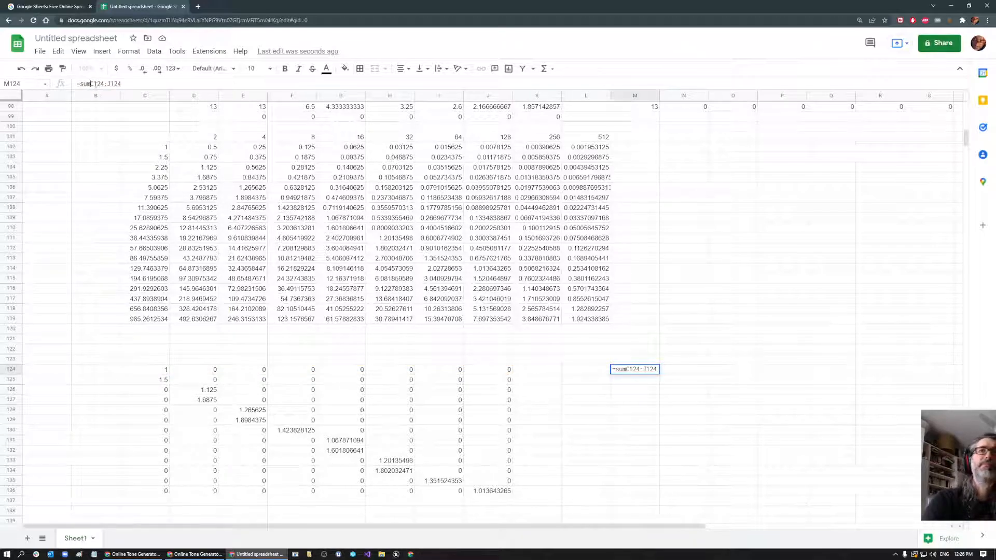
key(End)
text())
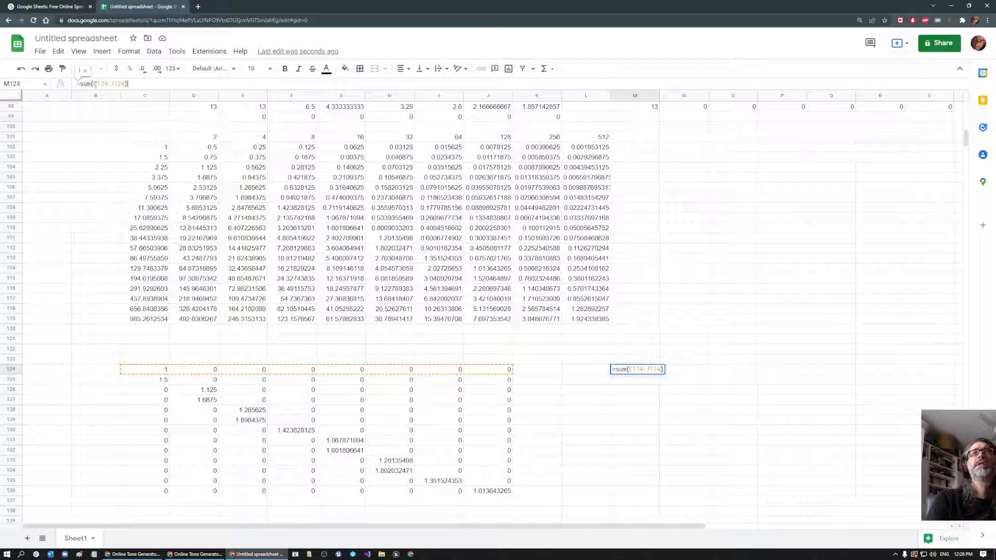
key(Return)
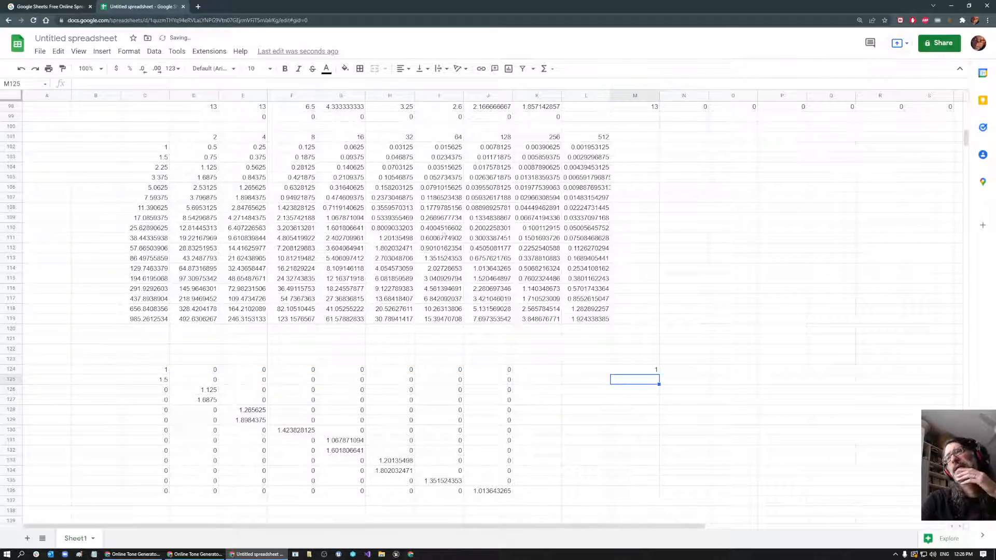
Fill the row-sum formula from M124 down to M135 and check the collected values.
click(646, 368)
drag(658, 374, 653, 484)
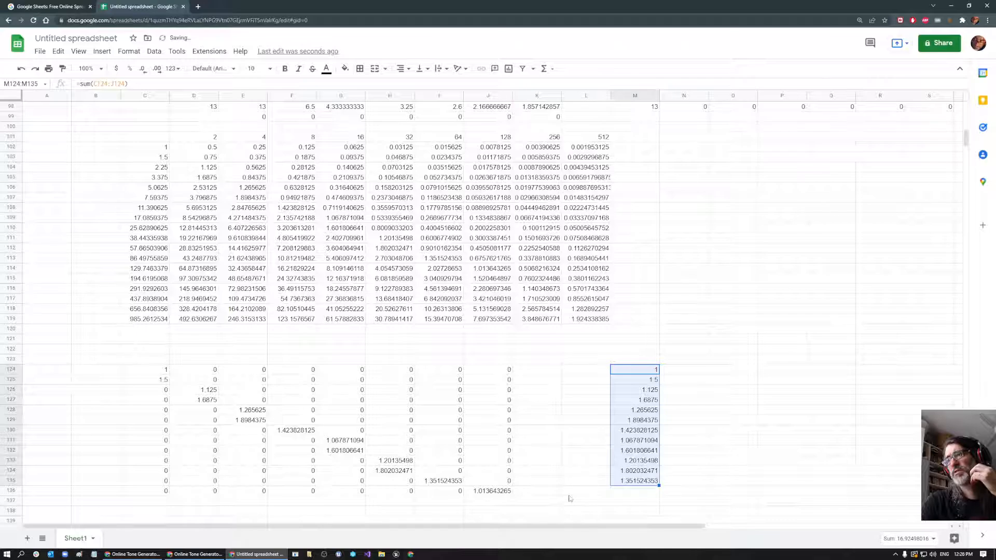
click(500, 493)
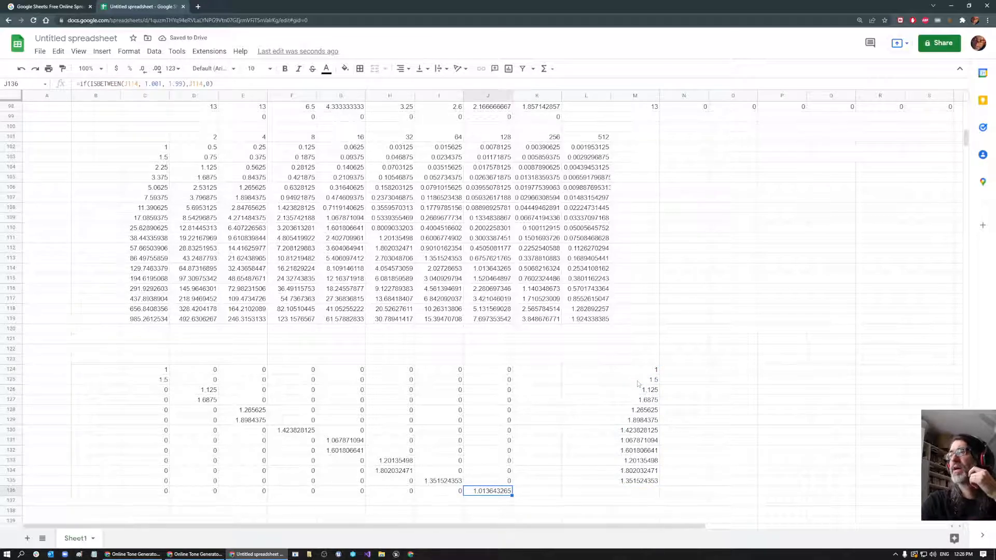
drag(640, 385, 635, 484)
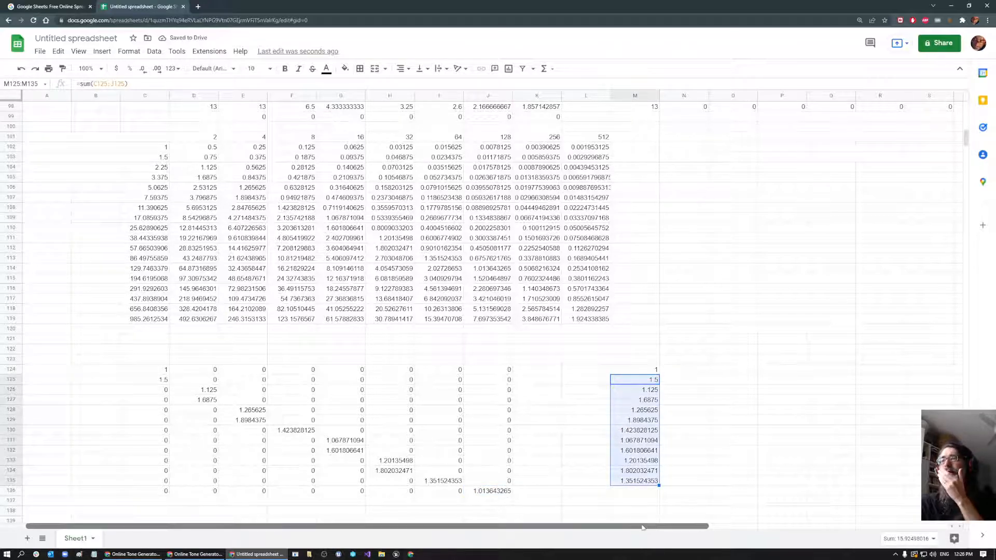
scroll(634, 526, right, 2)
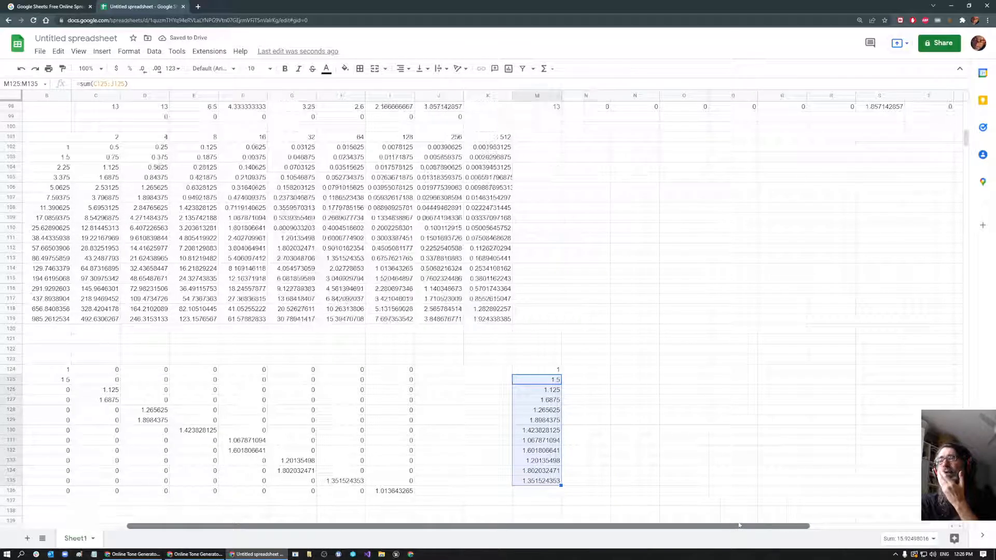
click(602, 411)
click(556, 374)
click(546, 381)
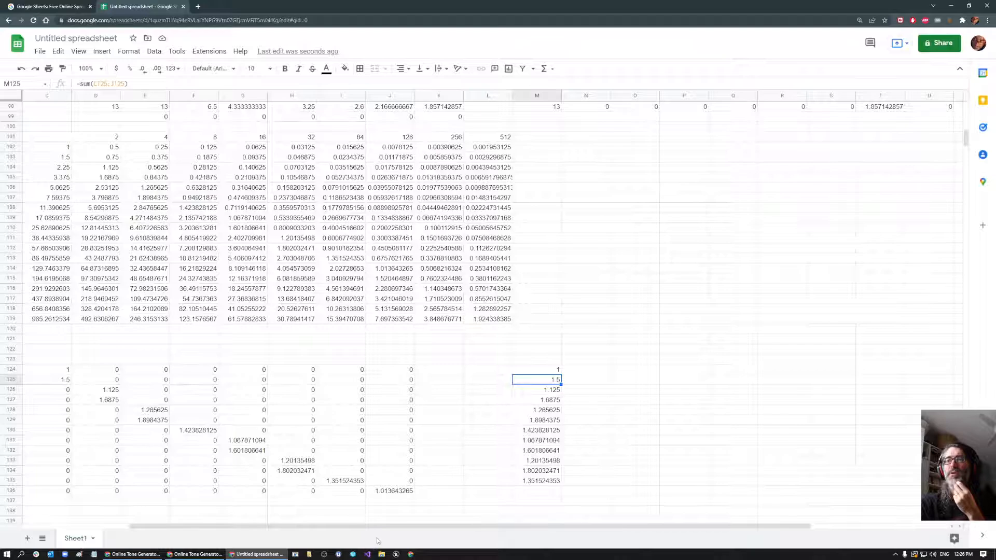
Move the values 1.332, 1, 2 and 1.50 from column A to N115:N118.
scroll(467, 526, left, 2)
scroll(254, 322, up, 7)
drag(47, 298, 708, 383)
scroll(755, 423, down, 1)
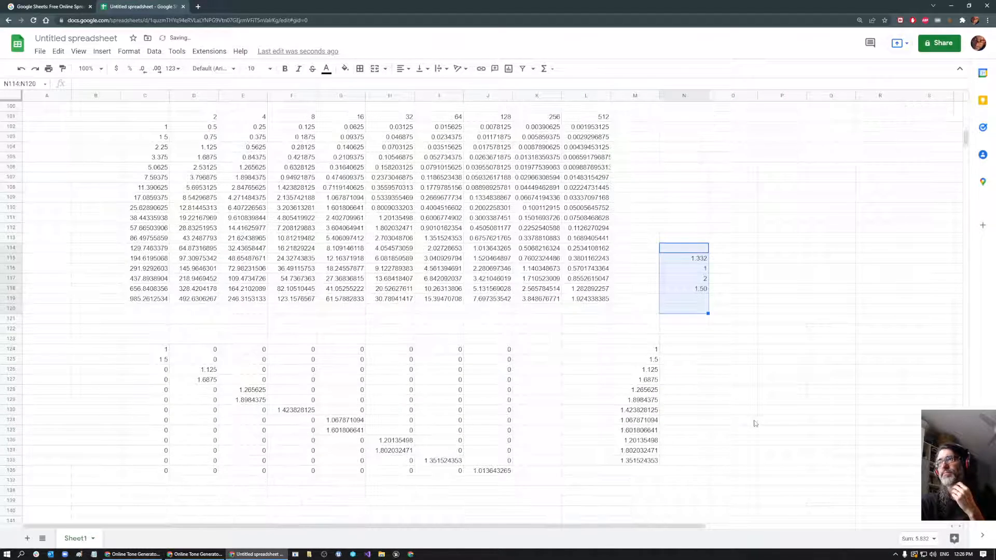
Check the filtered ratios in P89 and Q90 against the collected quotients in column M.
scroll(755, 423, up, 4)
click(775, 218)
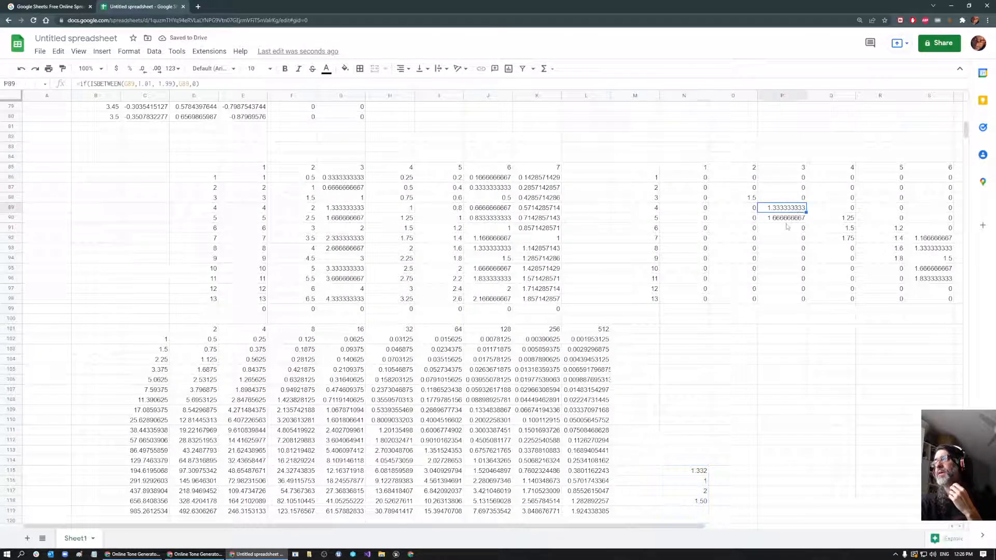
click(827, 220)
scroll(790, 346, down, 5)
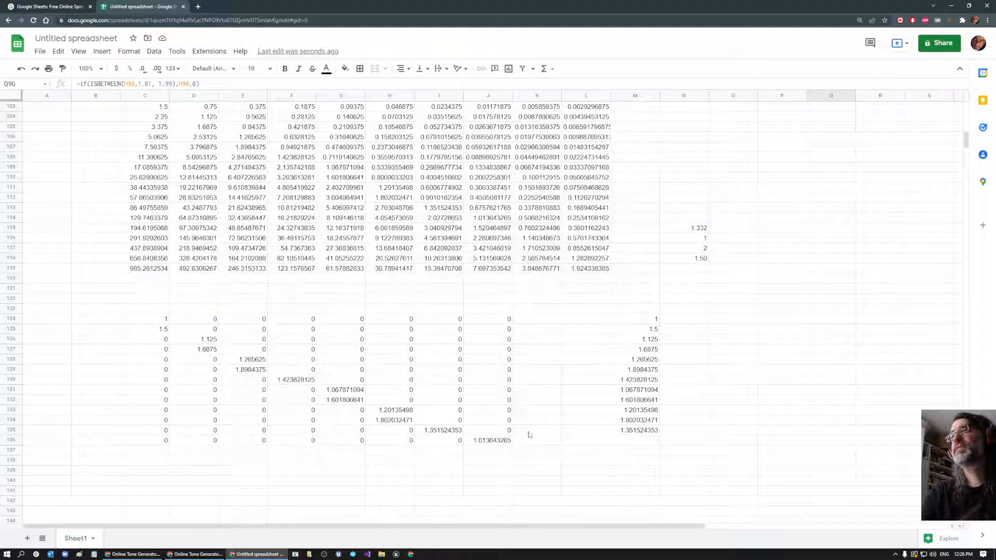
Trace the filtered quotient in J136 back to its power of 1.5 in column C and power of 2 in row 101.
click(490, 441)
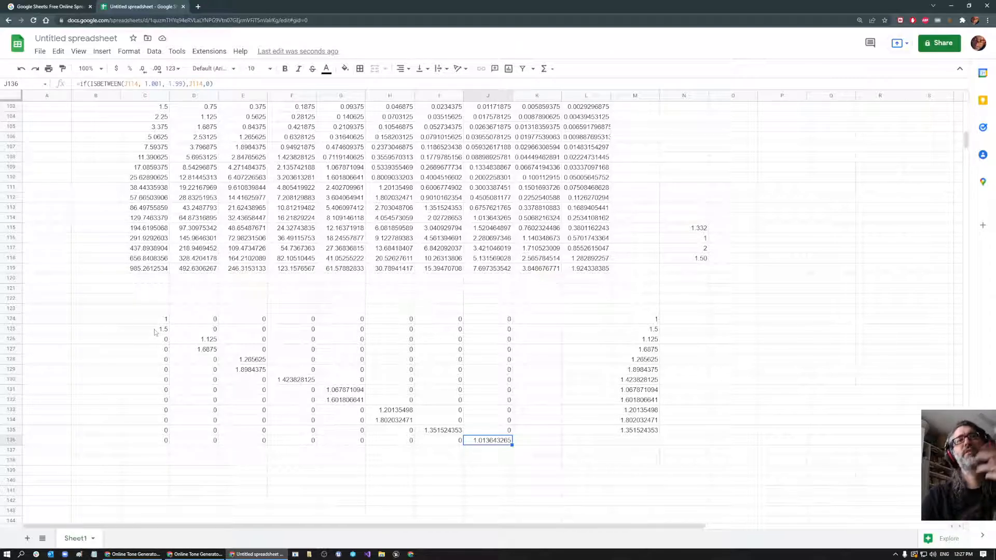
scroll(486, 216, up, 3)
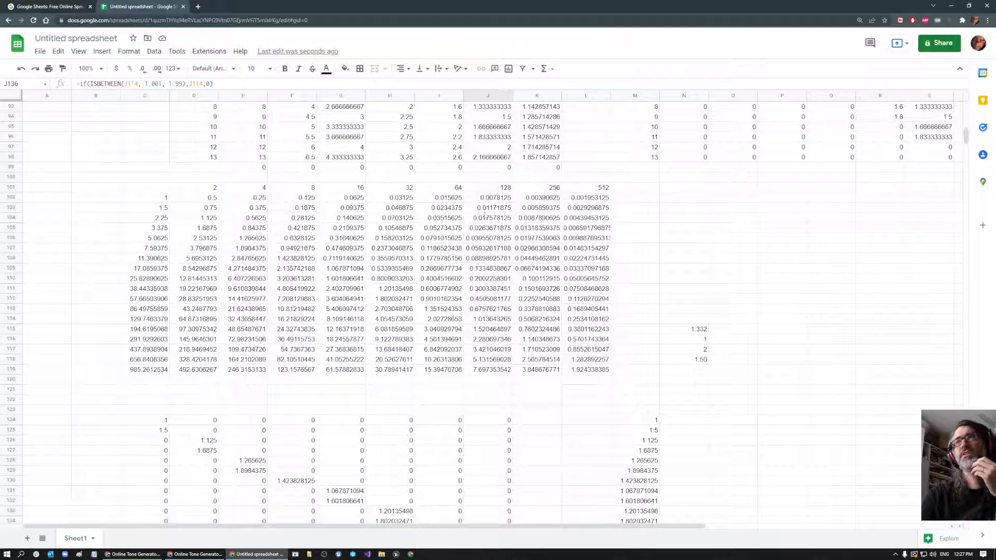
click(499, 191)
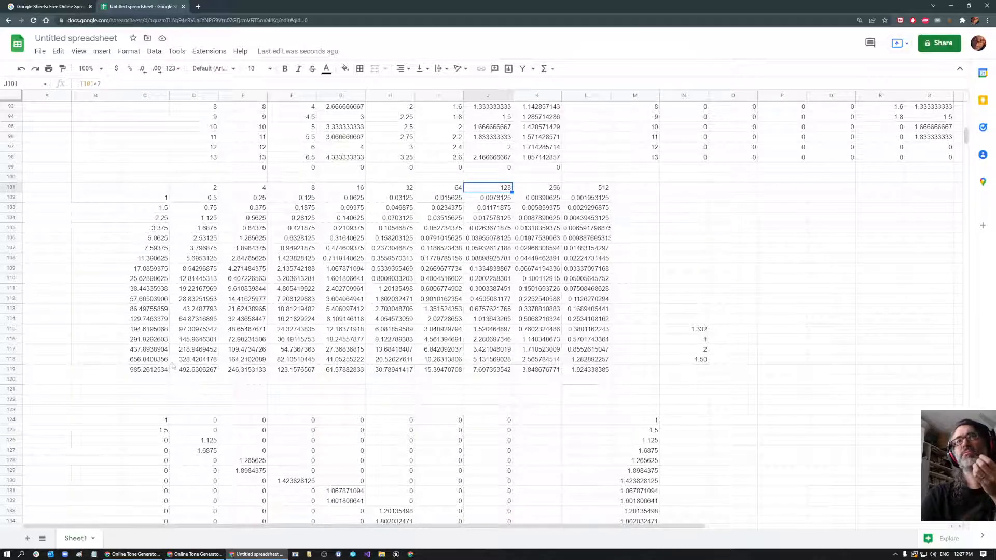
click(139, 319)
click(507, 188)
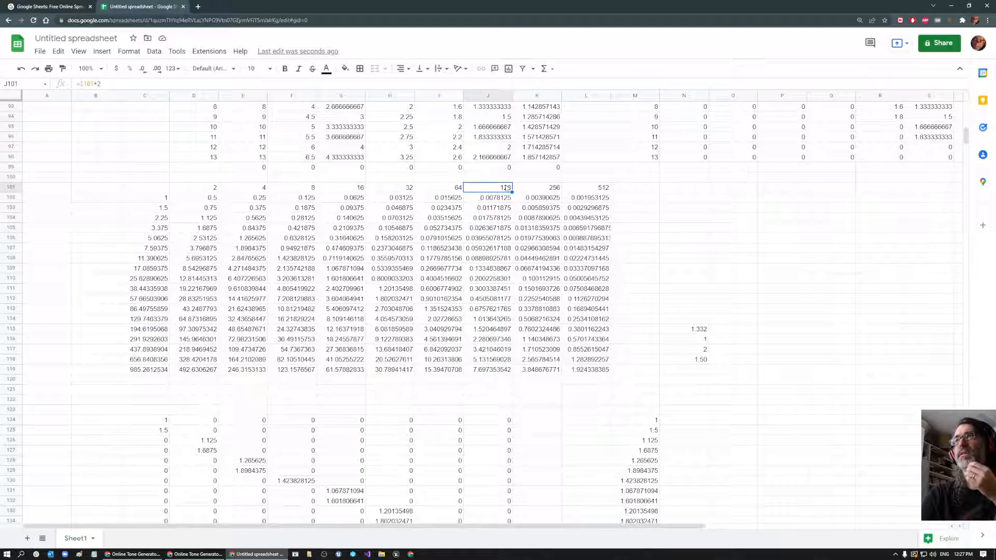
click(140, 309)
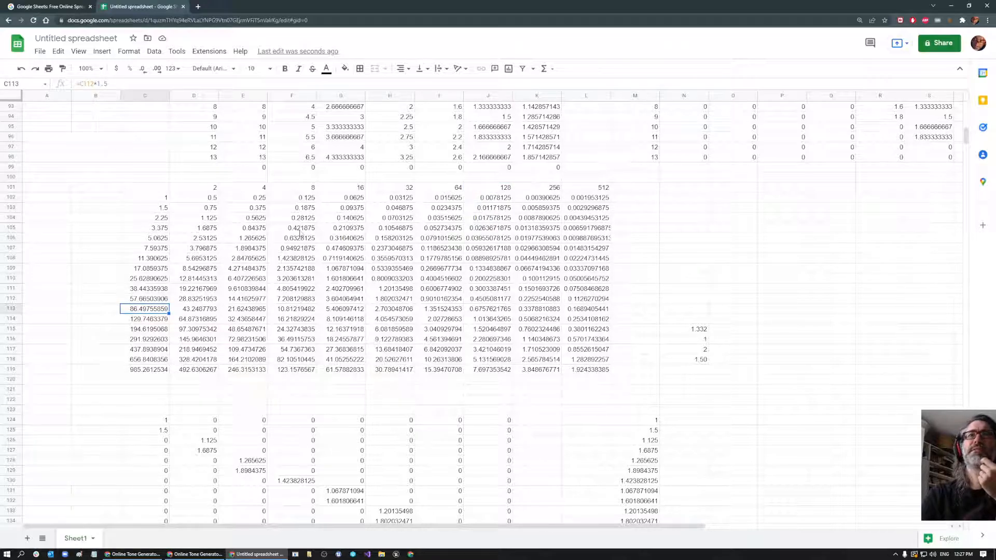
click(136, 291)
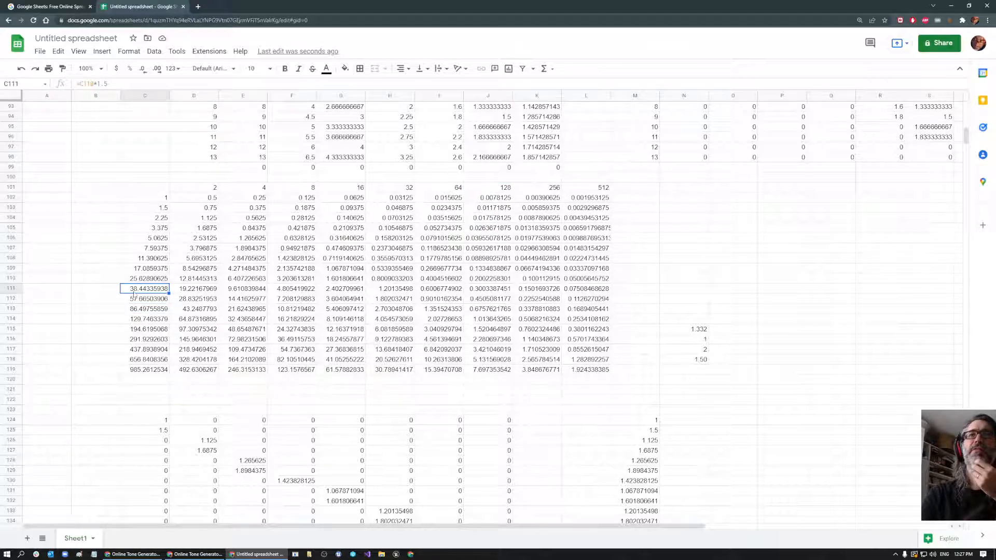
click(386, 192)
click(140, 300)
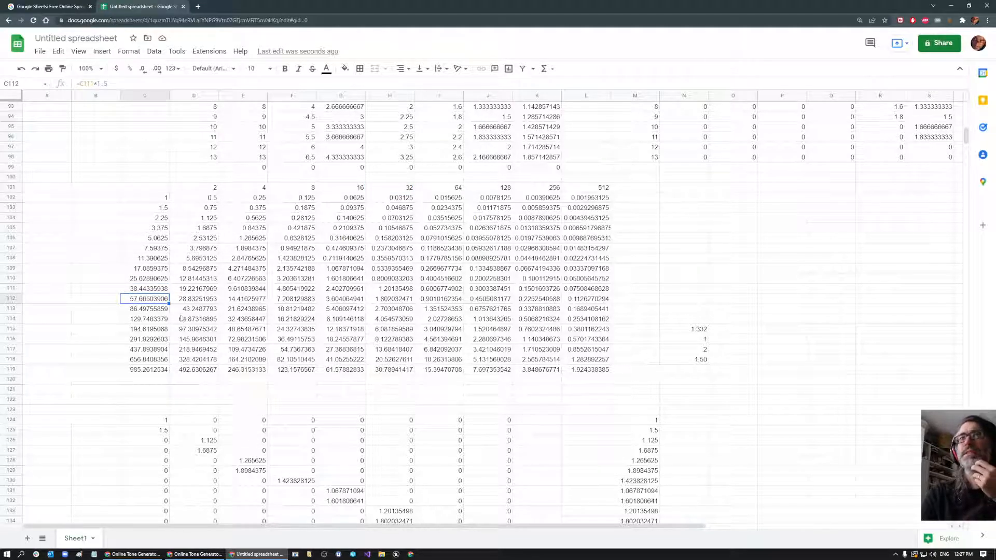
click(452, 191)
click(490, 190)
click(547, 188)
key(Left)
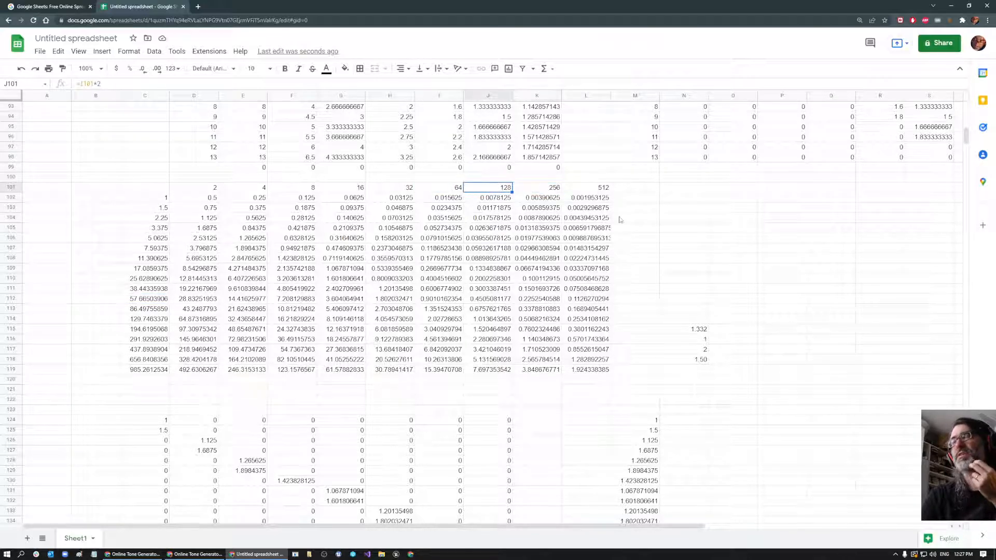
click(142, 320)
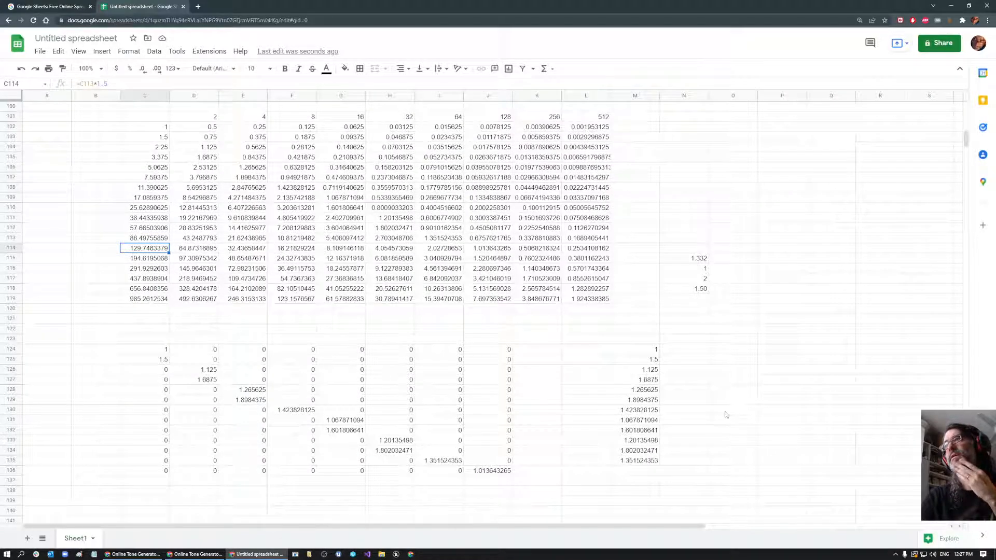
Insert a chart of the collected quotients in M124:M136.
scroll(726, 416, down, 2)
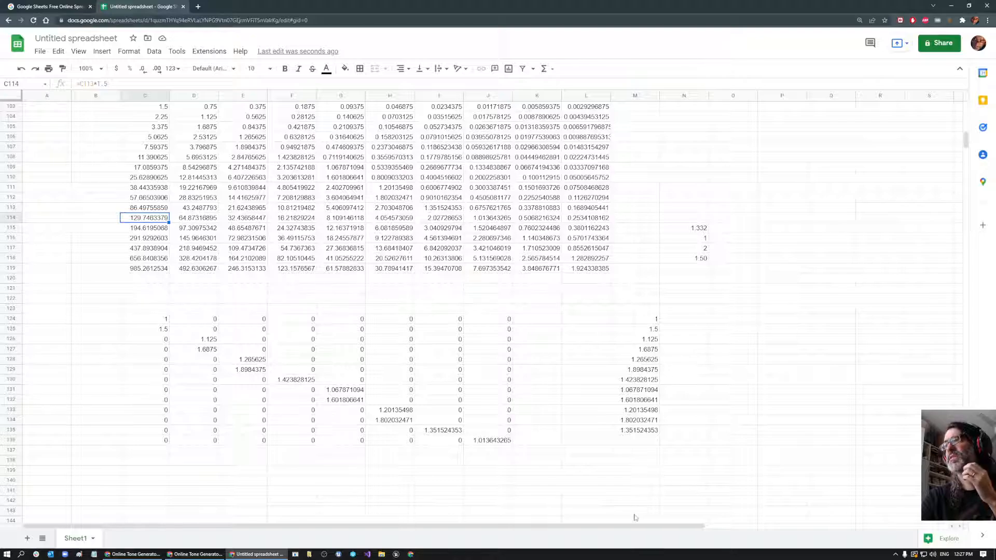
drag(636, 525, 738, 526)
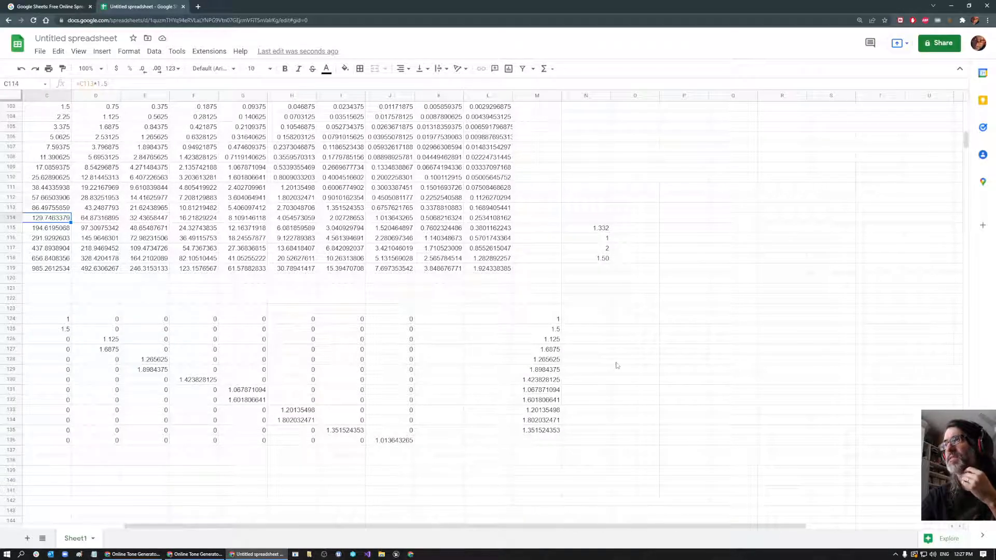
drag(540, 319, 542, 441)
click(508, 68)
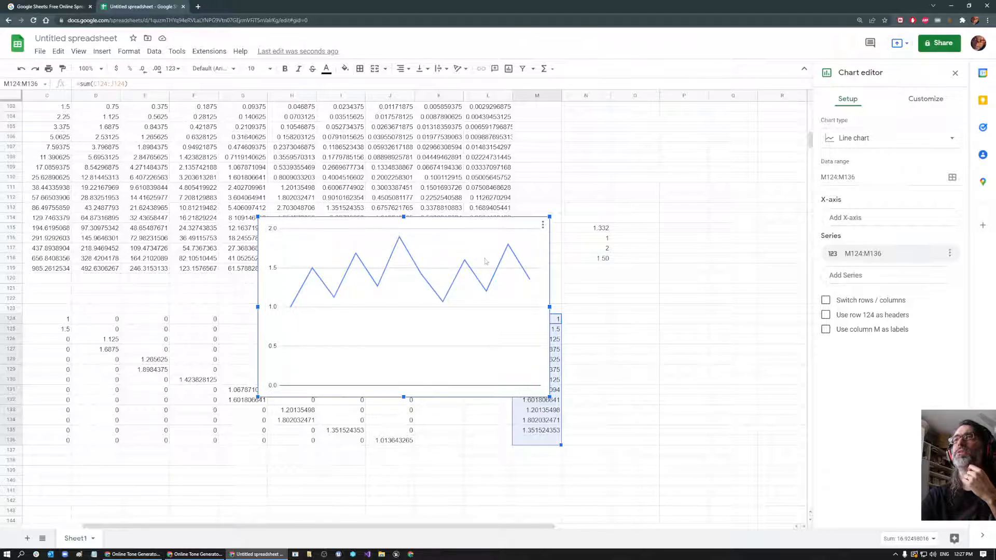
Change the chart of M124:M136 to a scatter chart.
click(921, 98)
click(852, 123)
click(848, 99)
click(850, 137)
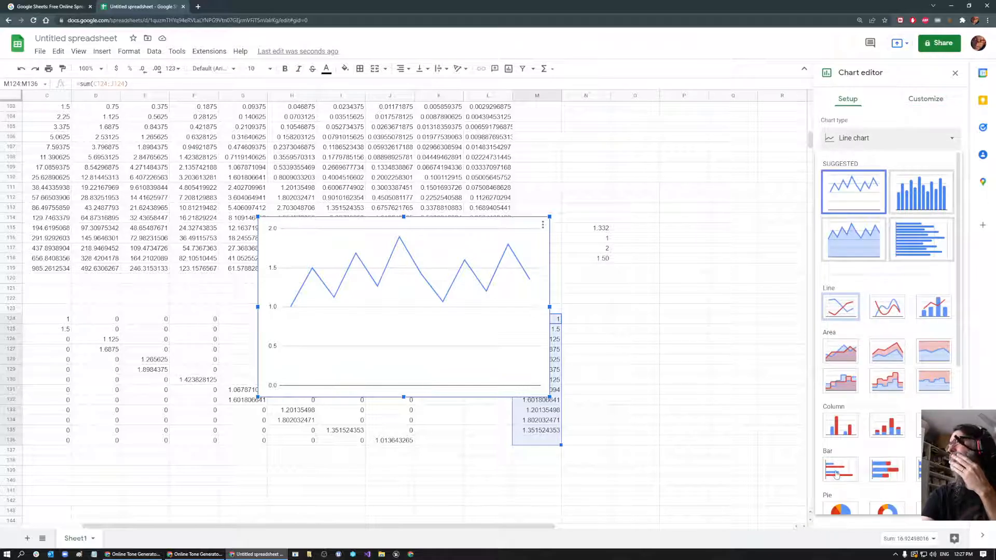
scroll(841, 478, down, 5)
click(841, 366)
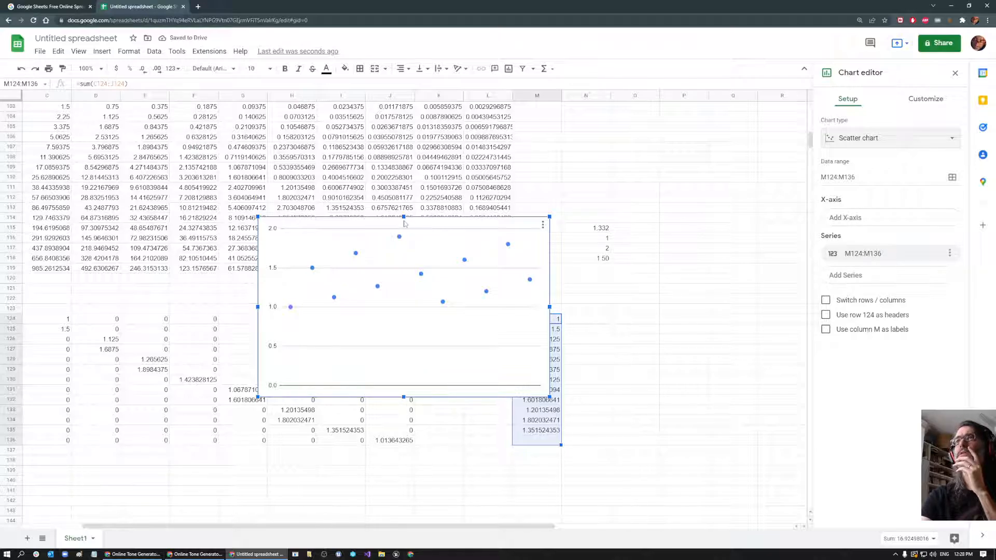
Stretch the scatter chart vertically in both directions and narrow it to a slim, tall strip.
drag(403, 217, 404, 109)
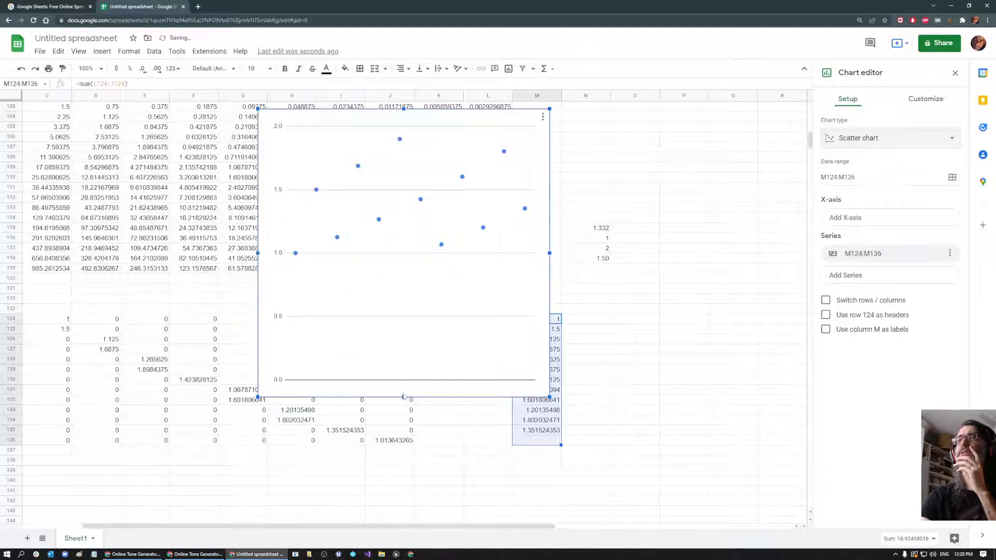
drag(404, 401, 404, 524)
drag(549, 335, 328, 347)
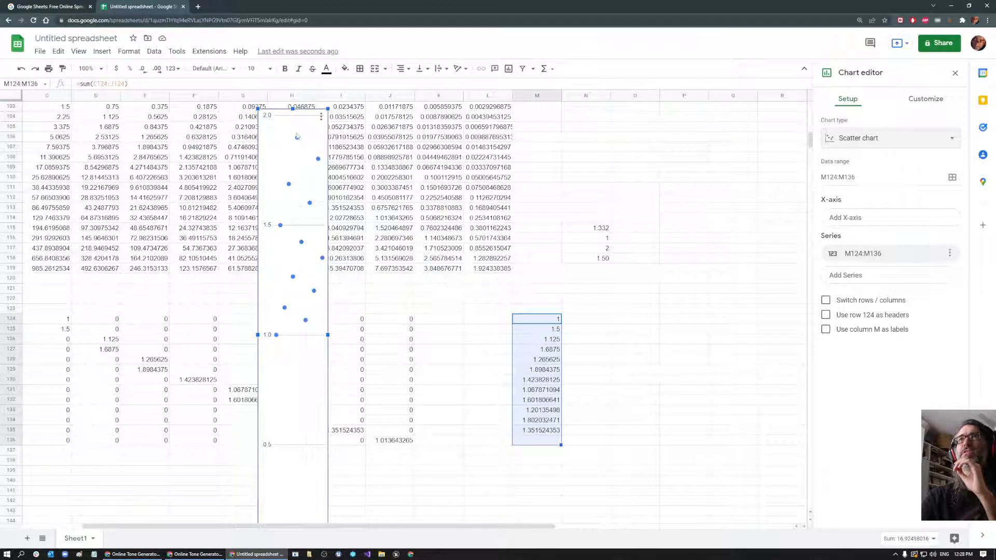
Move the scatter chart to columns O and P beside the collected quotients and extend its upper edge to about row 104.
drag(318, 141, 709, 339)
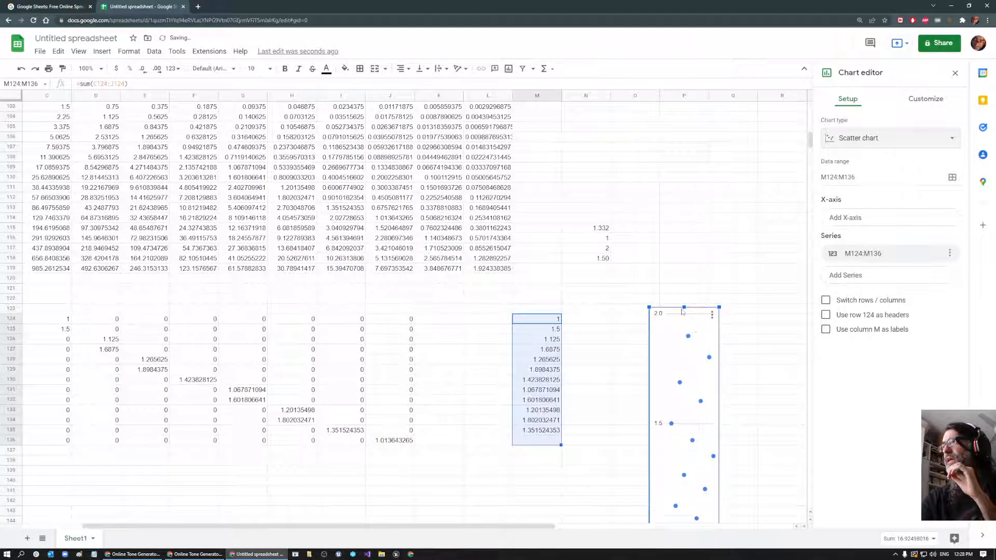
drag(685, 306, 658, 240)
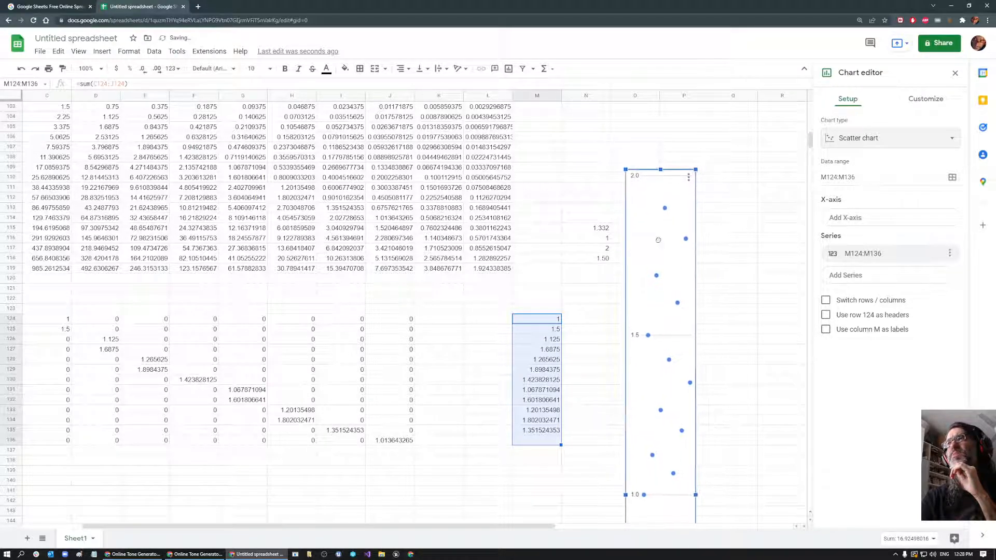
drag(660, 170, 660, 114)
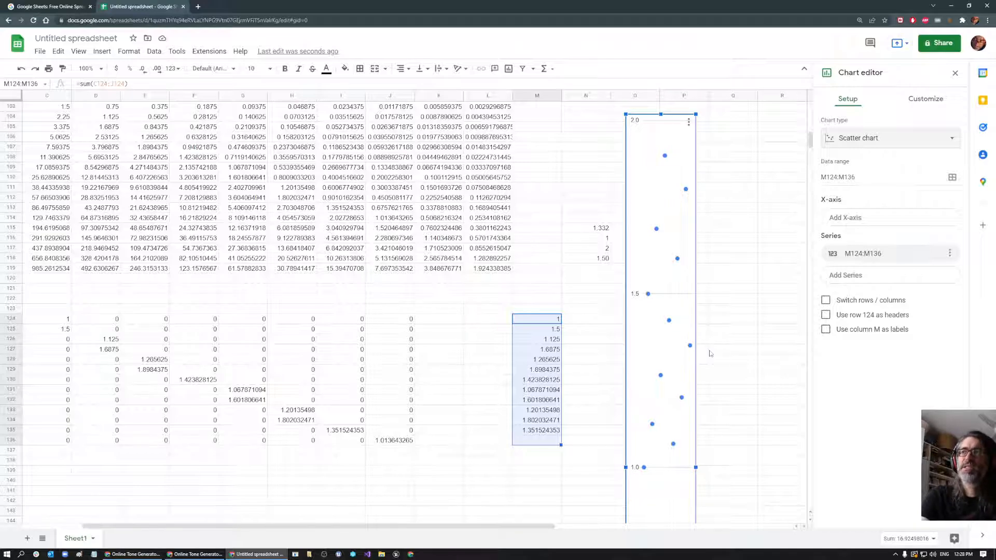
Compare the filtered ratio in P89 with the charted quotients and the power tables below it.
scroll(593, 256, up, 5)
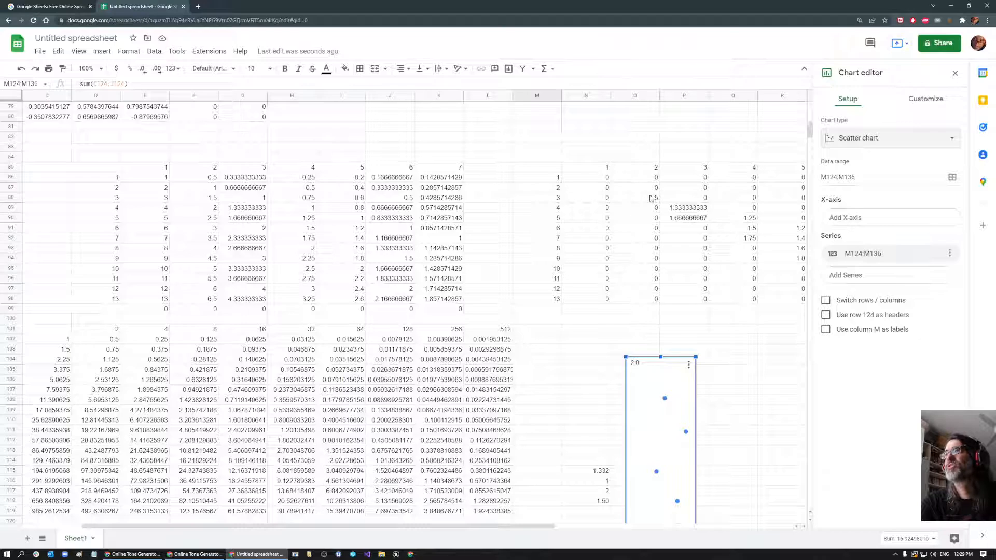
scroll(735, 441, down, 3)
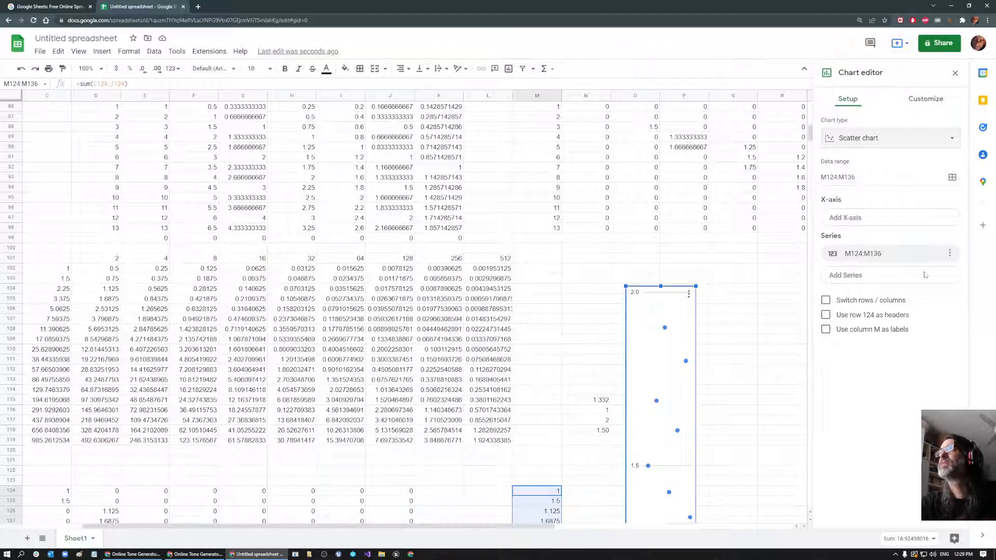
click(685, 138)
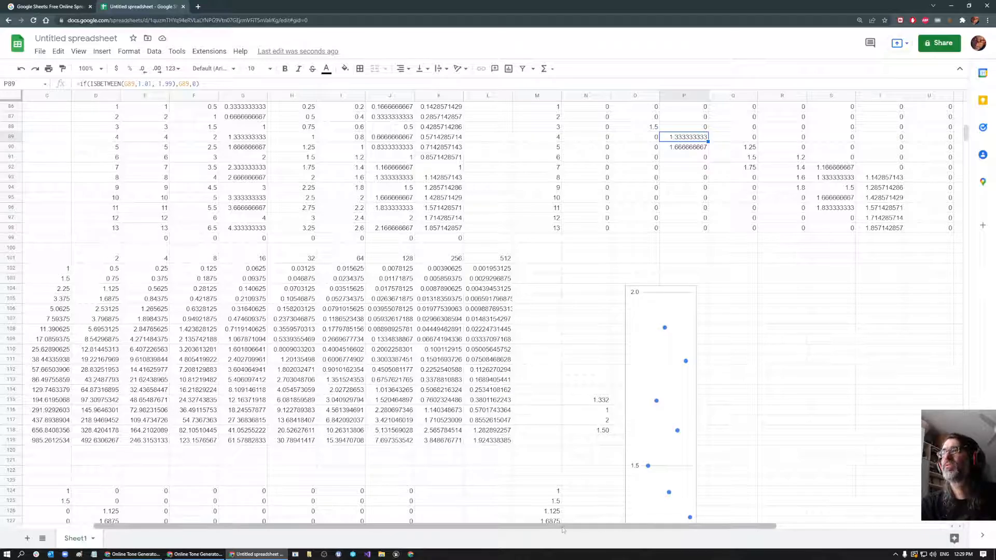
scroll(431, 418, left, 3)
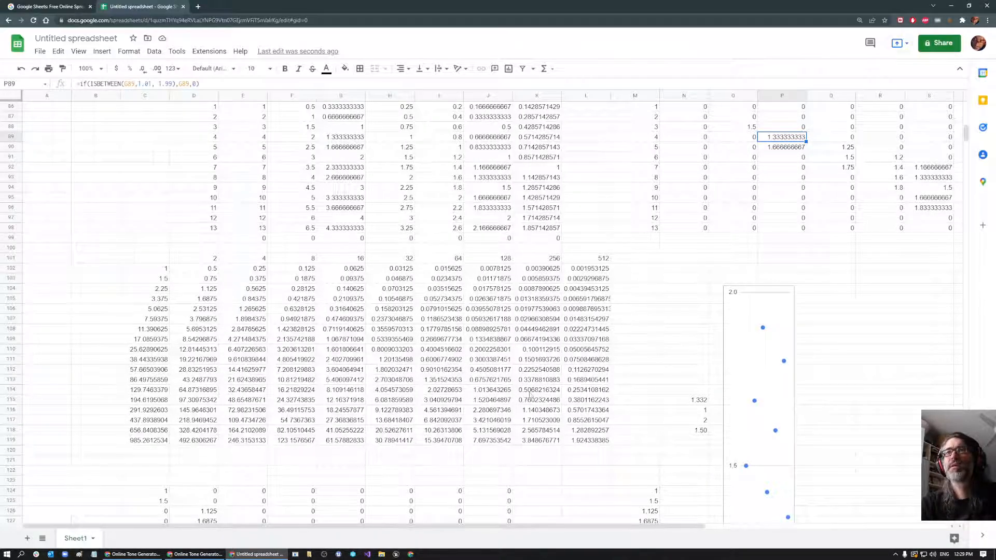
scroll(418, 384, down, 6)
scroll(382, 380, up, 9)
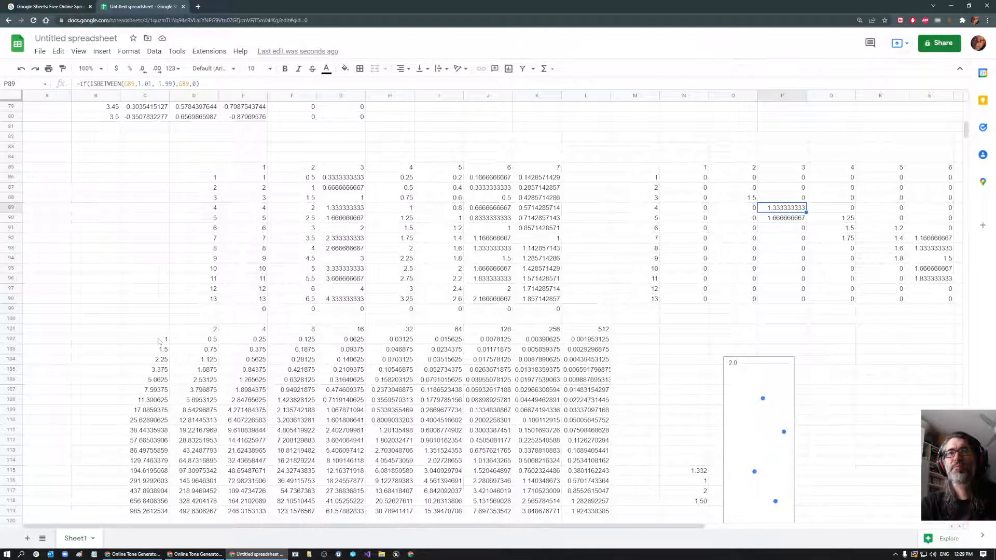
scroll(160, 341, up, 5)
scroll(159, 341, down, 5)
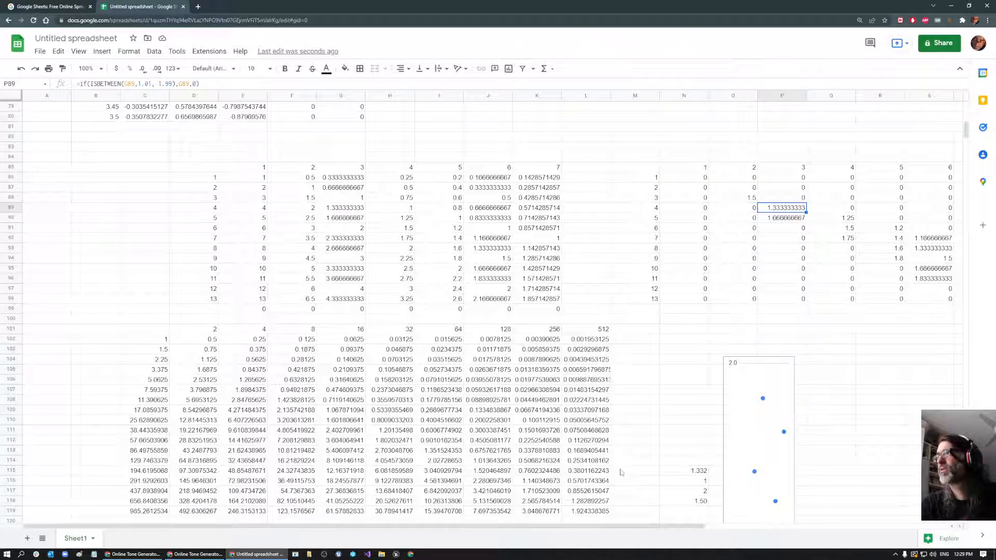
Compare the reference value in N115 with the collected quotients and make M135 bold.
click(684, 471)
scroll(755, 488, down, 3)
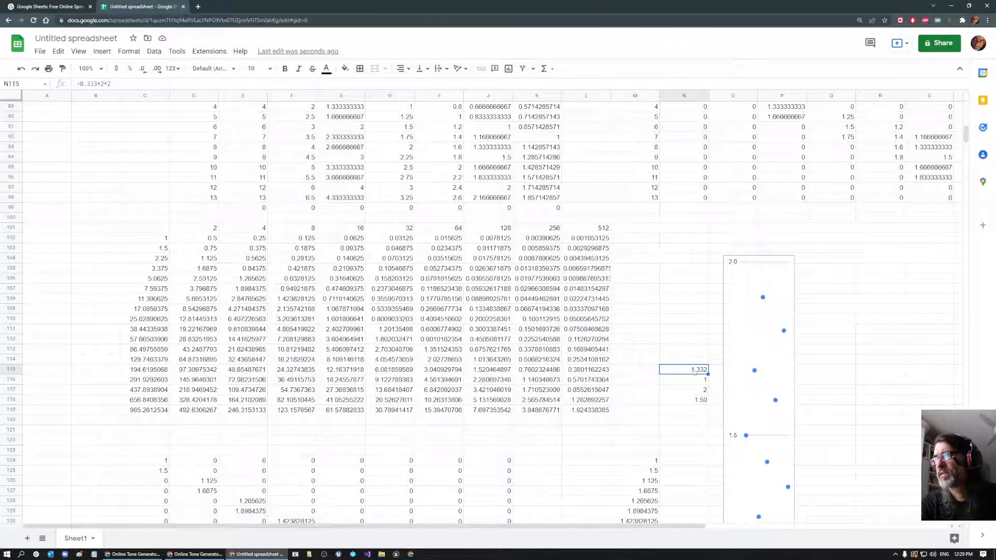
scroll(674, 418, down, 3)
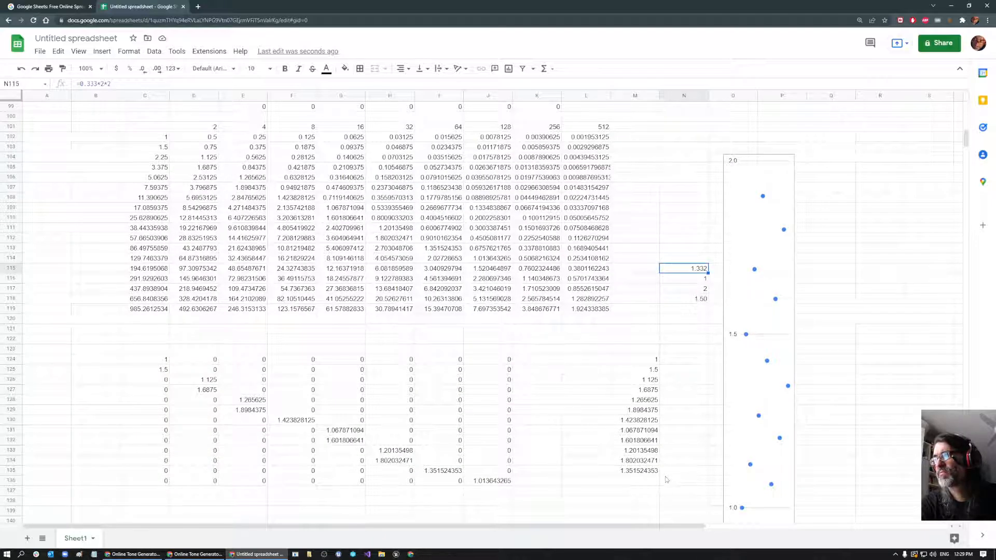
click(638, 472)
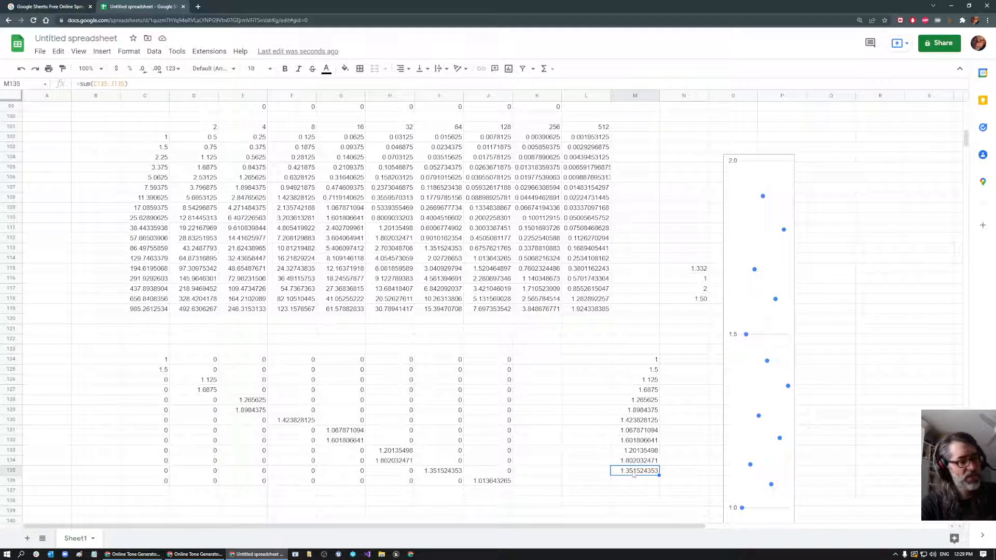
key(ctrl+b)
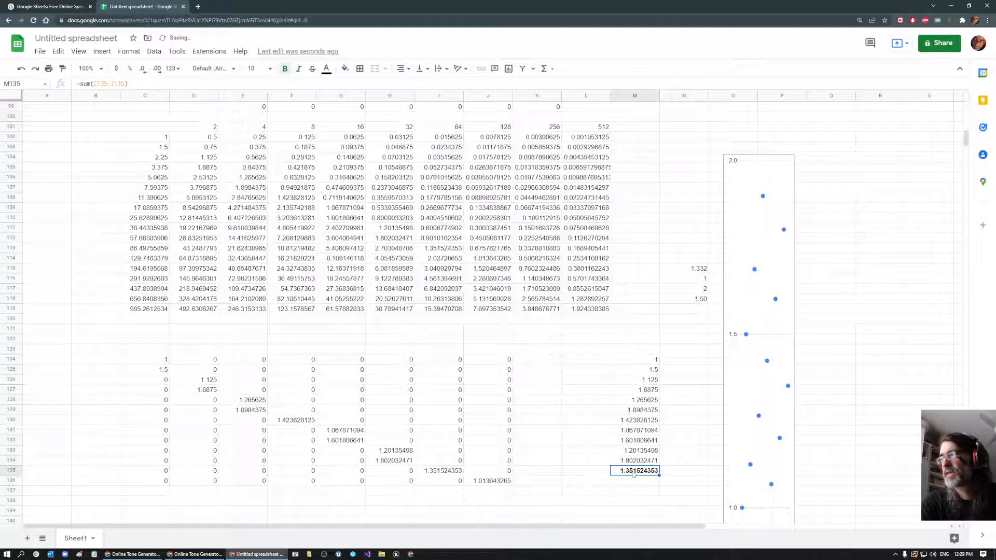
Check the formula in N115 and make the matching filtered ratio in P89 bold.
click(700, 270)
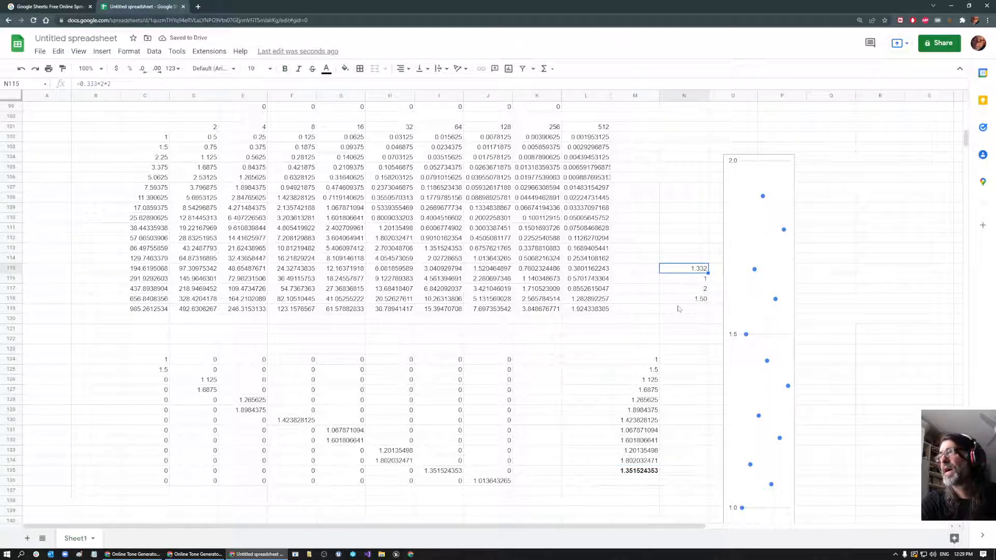
scroll(692, 278, up, 2)
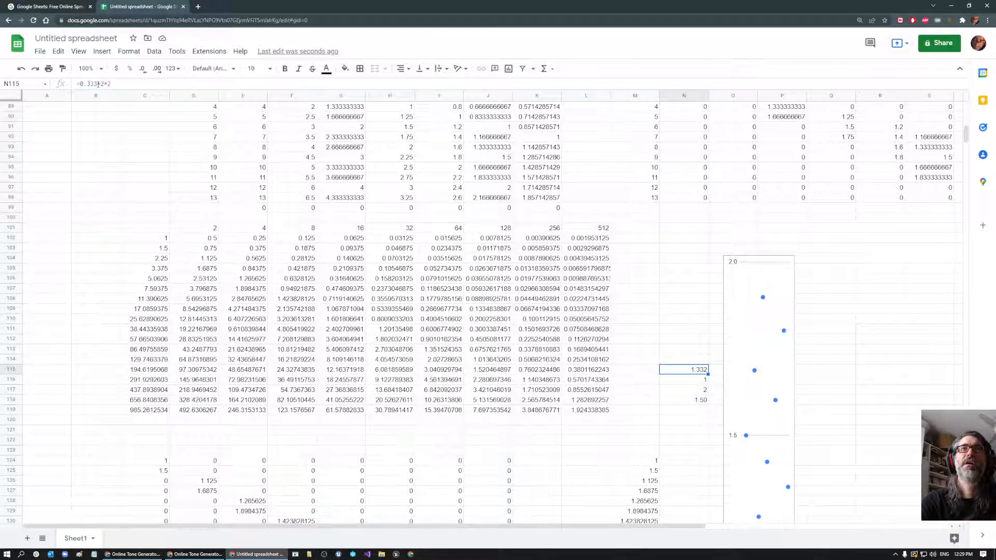
scroll(657, 213, up, 2)
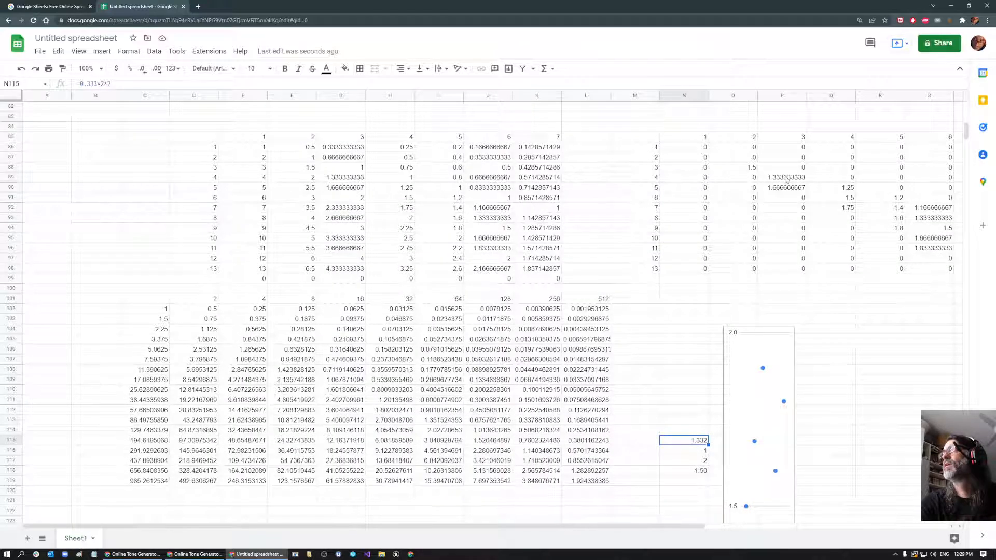
click(629, 179)
click(780, 178)
key(ctrl+b)
Make the collected quotients in M125 and M124 bold and check them against the reference value in N118.
scroll(707, 413, down, 4)
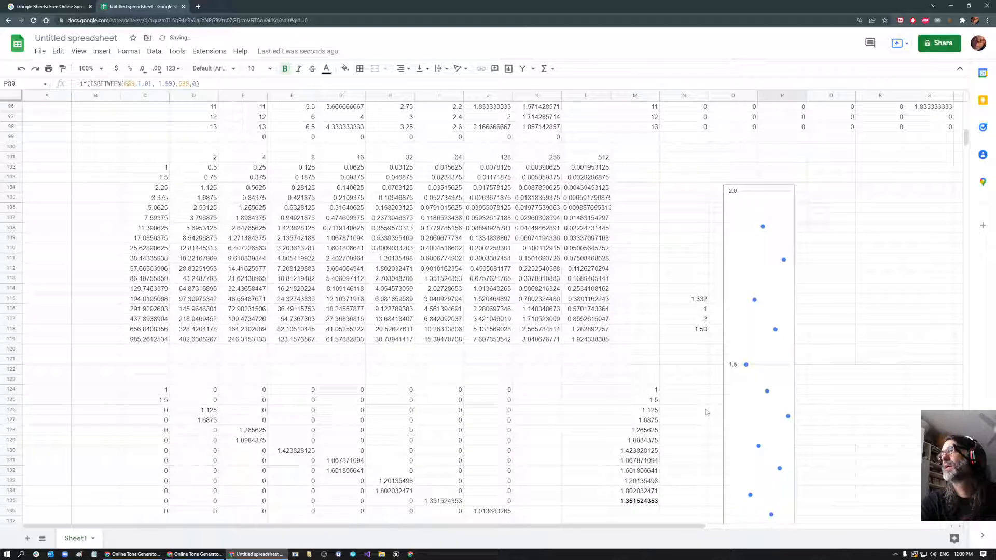
click(643, 505)
click(655, 401)
key(ctrl+b)
key(Up)
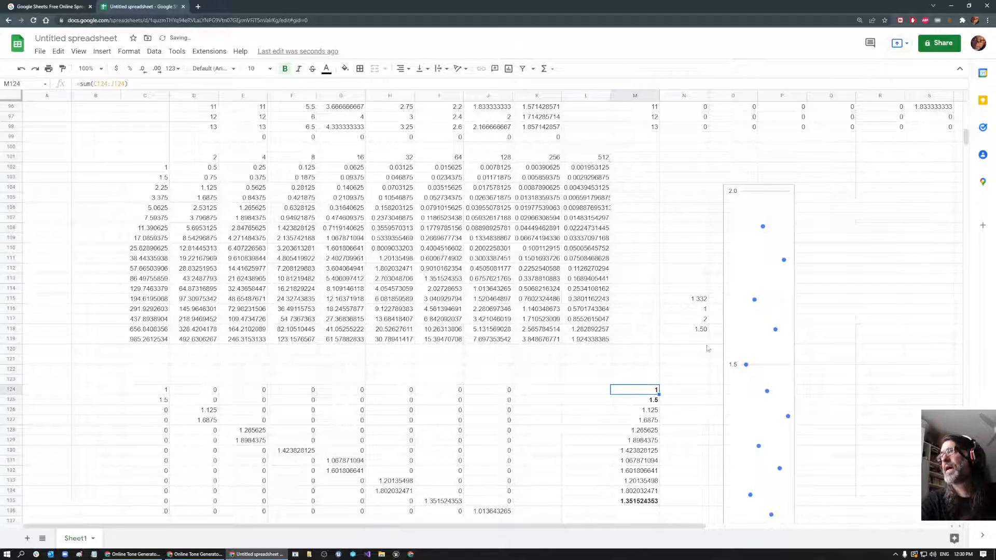
click(699, 332)
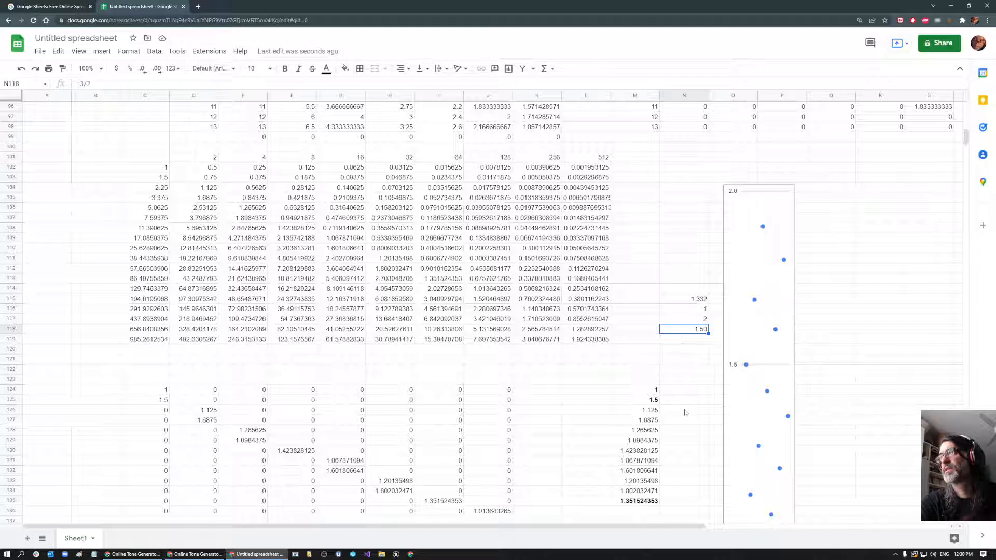
Compare the collected quotients in M124:M130 with the filtered ratios in columns P and Q around rows 89 to 92.
scroll(650, 407, down, 2)
click(646, 341)
click(646, 350)
click(645, 370)
click(644, 399)
click(645, 380)
scroll(651, 397, up, 1)
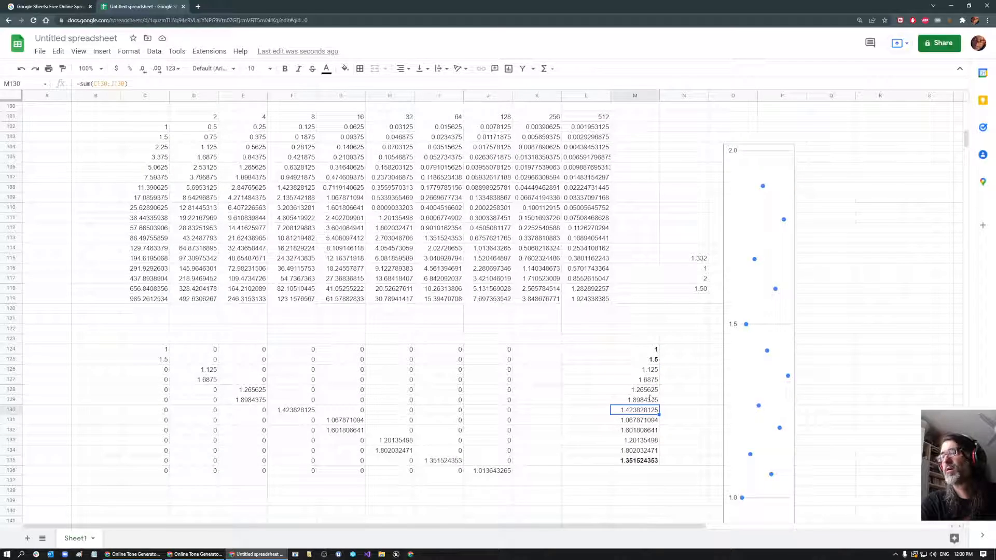
scroll(650, 401, up, 4)
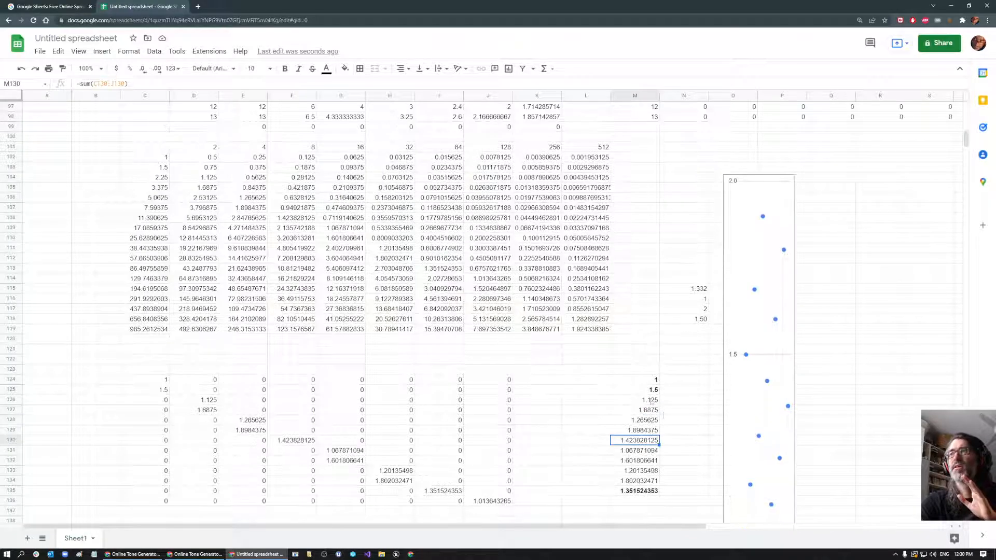
scroll(805, 243, up, 2)
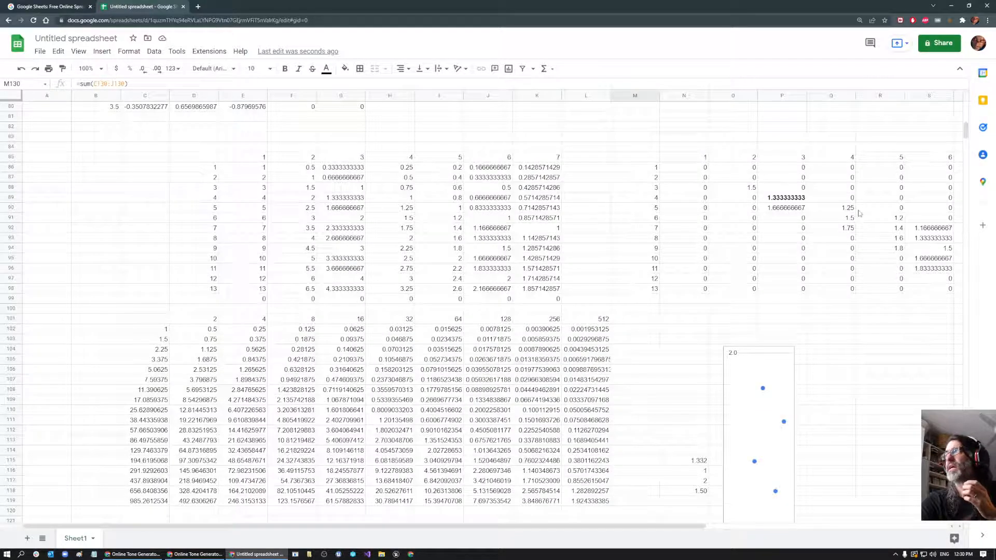
click(798, 209)
click(849, 208)
click(850, 229)
key(Up)
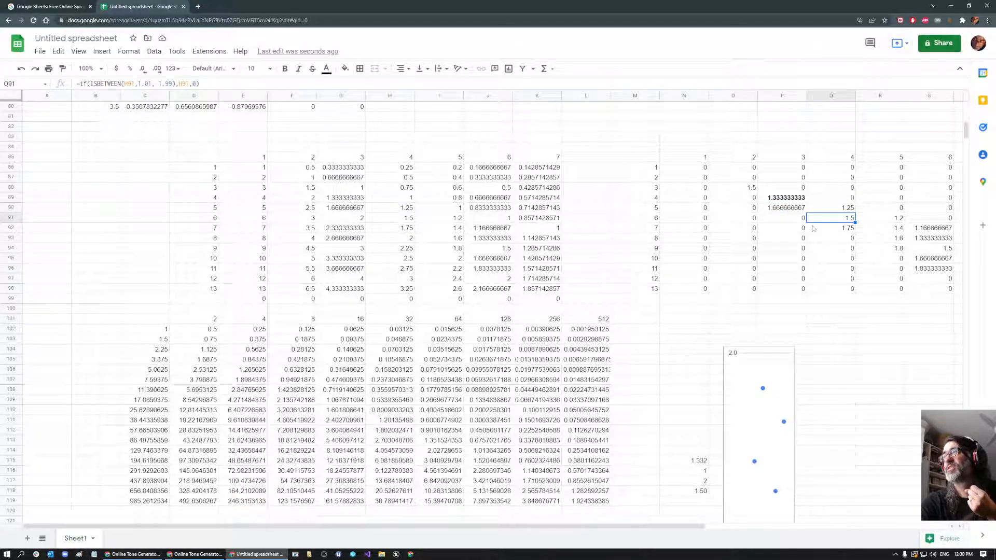
Try to copy the filtered ratio from P90 into N113 and check the formula in P90.
click(782, 210)
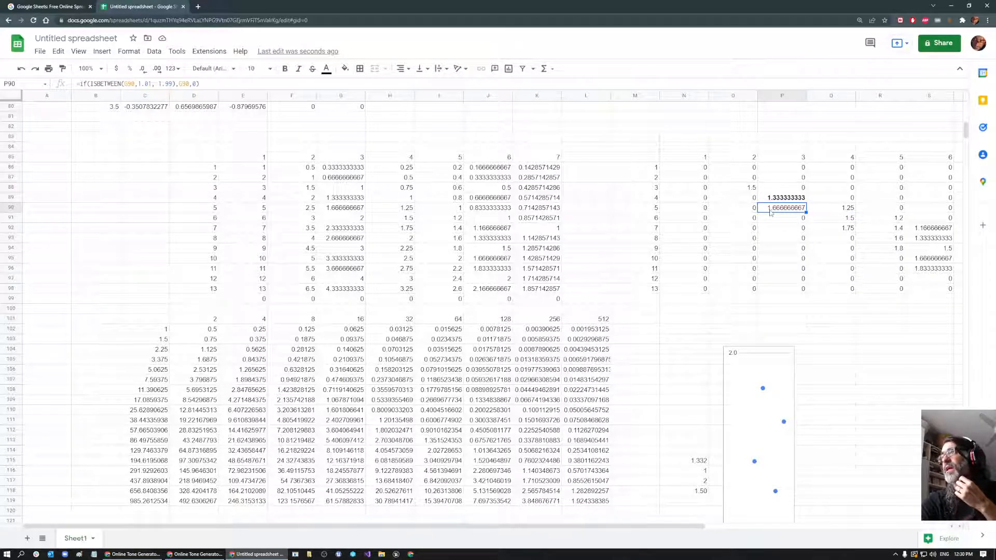
key(ctrl+c)
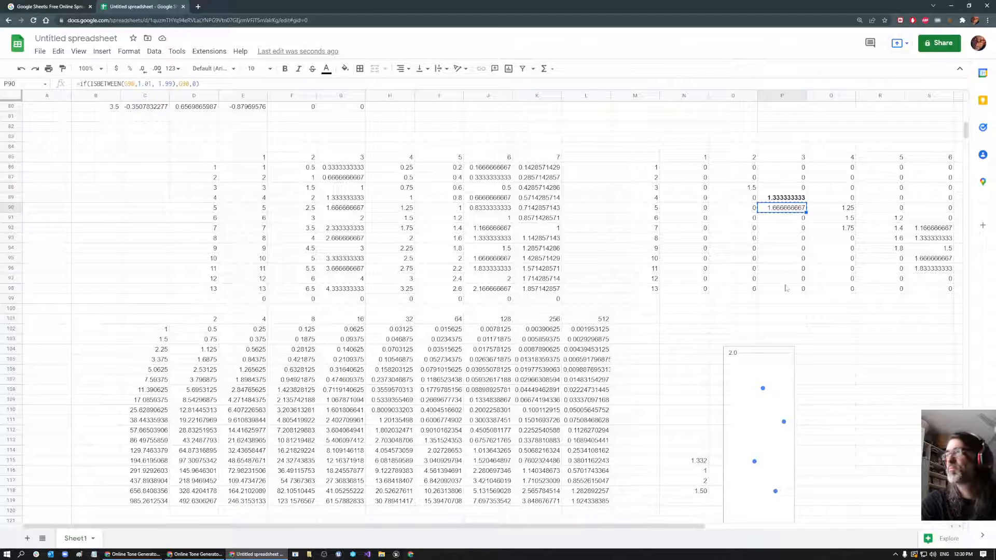
click(698, 441)
key(ctrl+v)
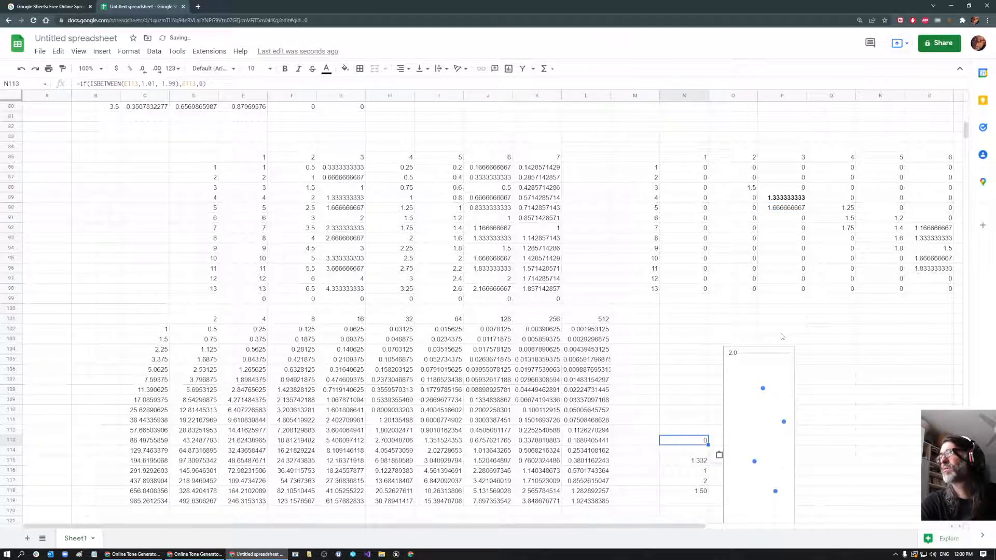
click(782, 209)
double_click(789, 210)
click(780, 238)
click(780, 210)
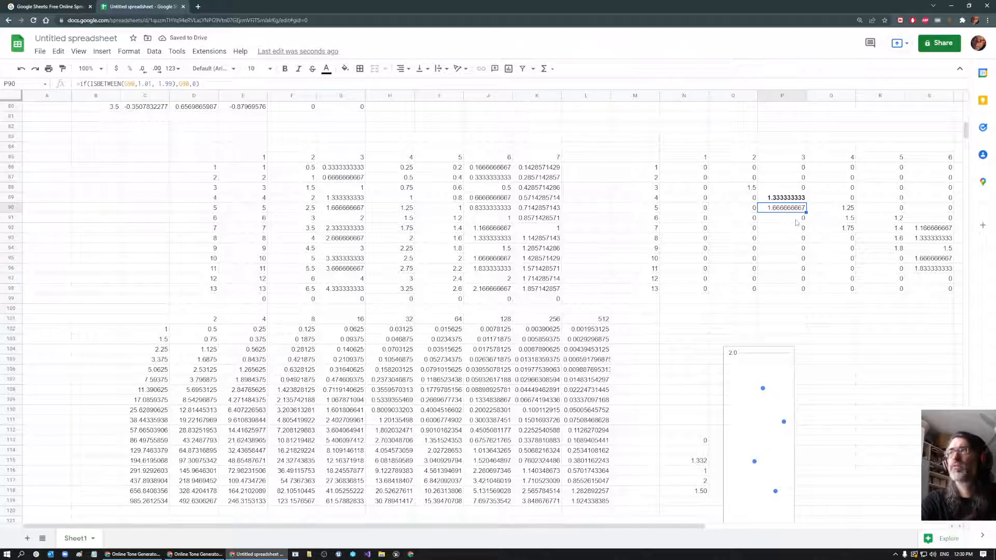
Clear the pasted formula from N113 and enter 1.666 there as a reference value.
click(690, 441)
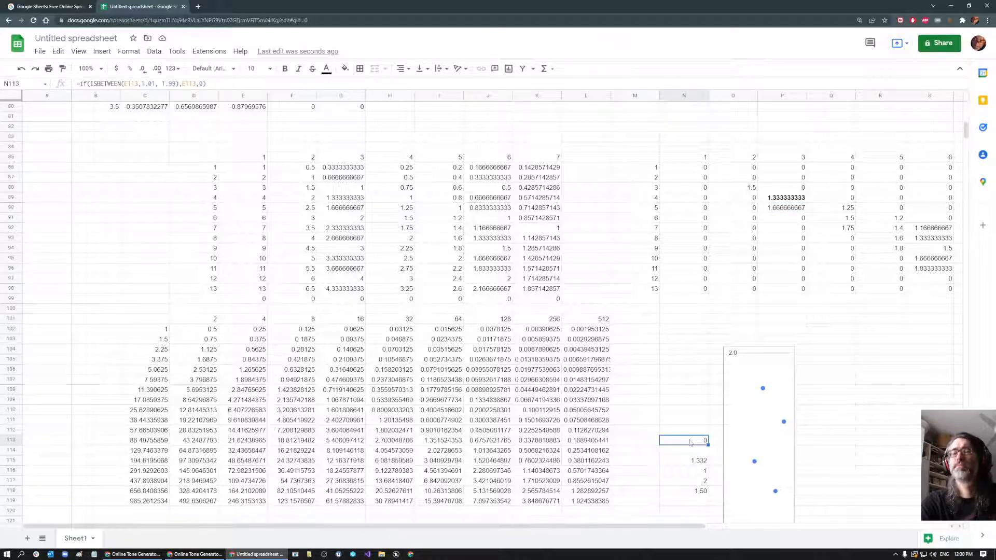
key(Delete)
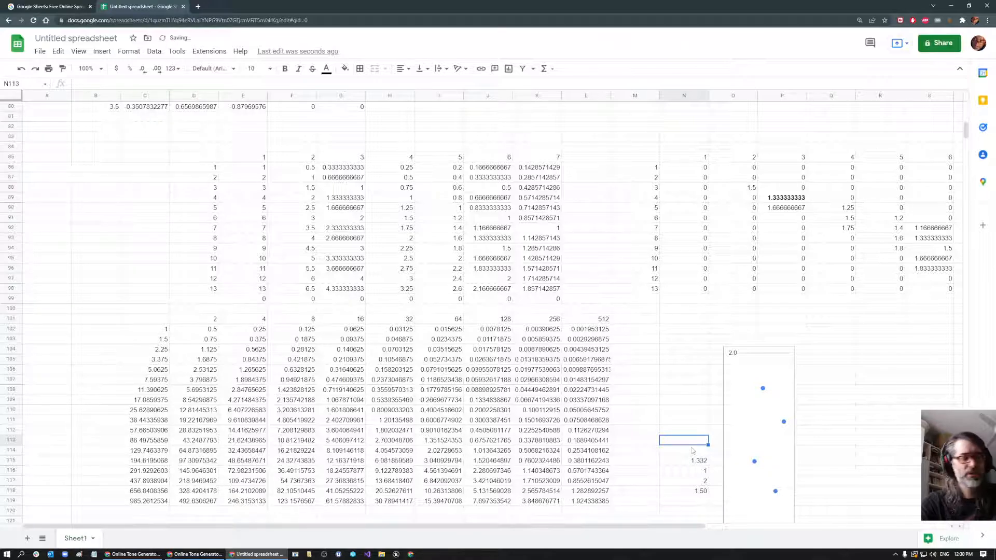
text(1.666)
key(Return)
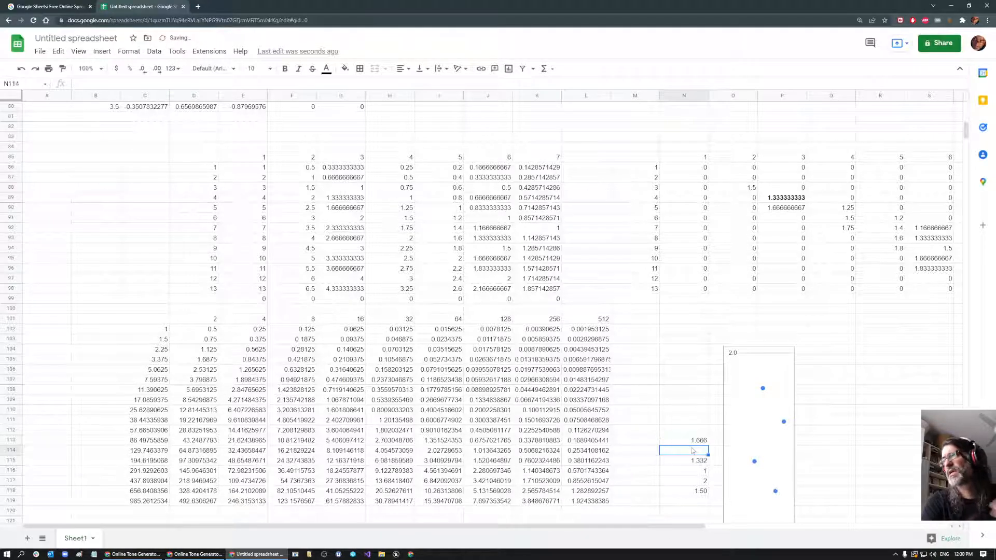
Make the collected quotient in M127 bold and check it against the reference value in N113.
scroll(773, 228, down, 5)
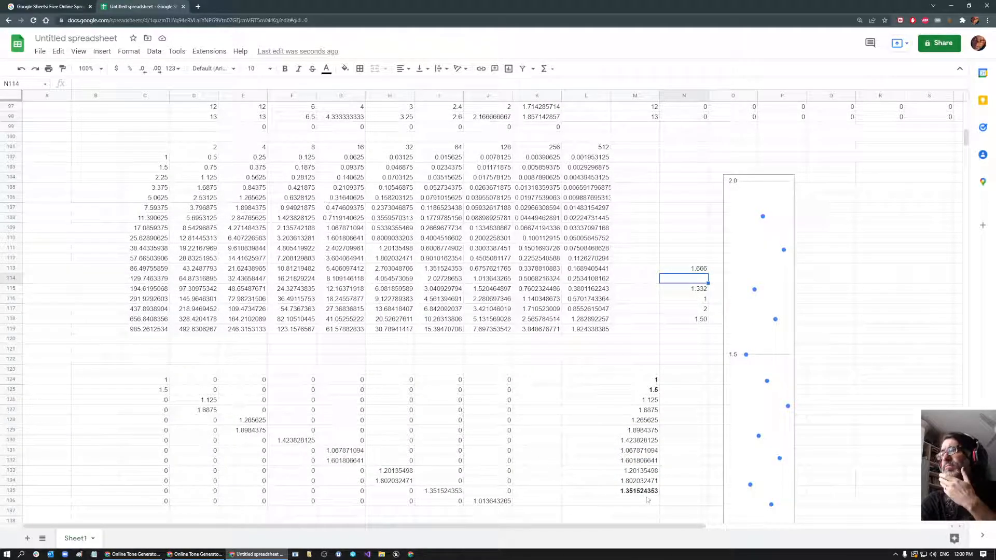
click(649, 412)
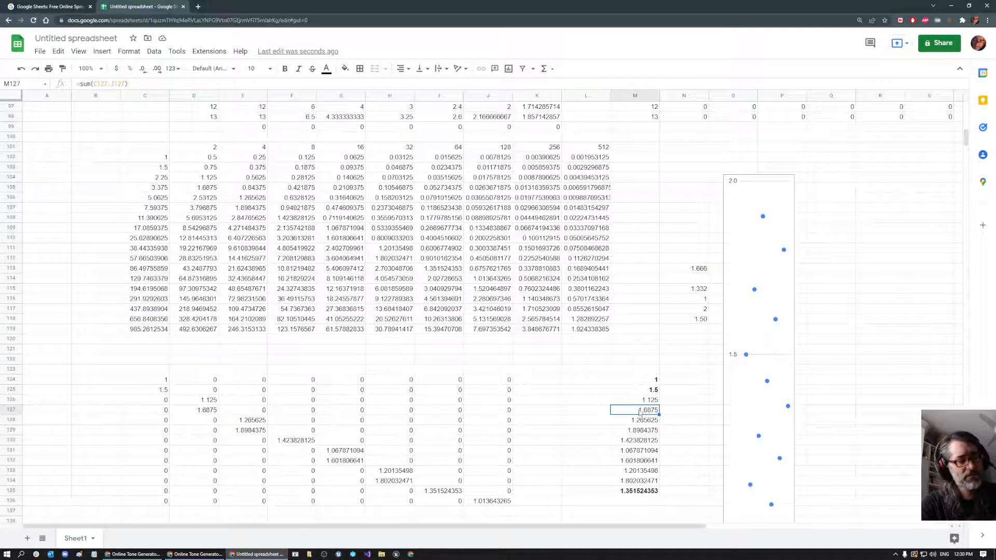
key(ctrl+b)
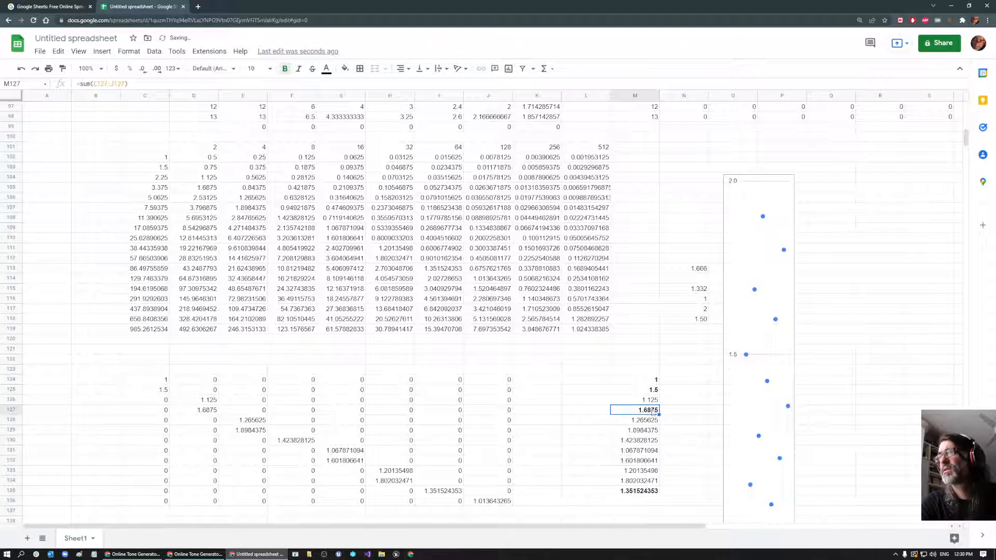
click(700, 270)
click(650, 410)
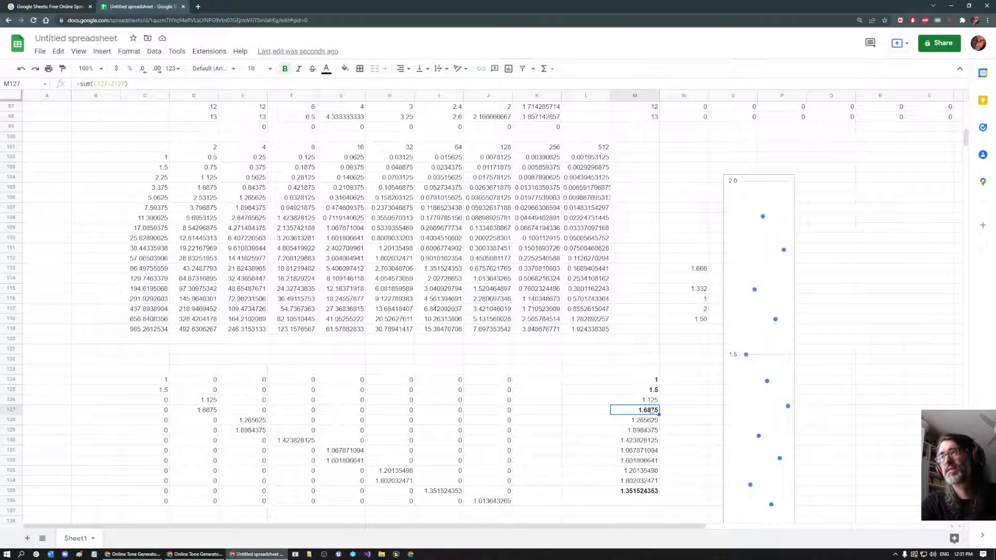
Step through the collected quotients in M124:M127 to compare the bold values with the one in M126.
key(Up)
key(Up)
key(Down)
key(Down)
key(Up)
key(Up)
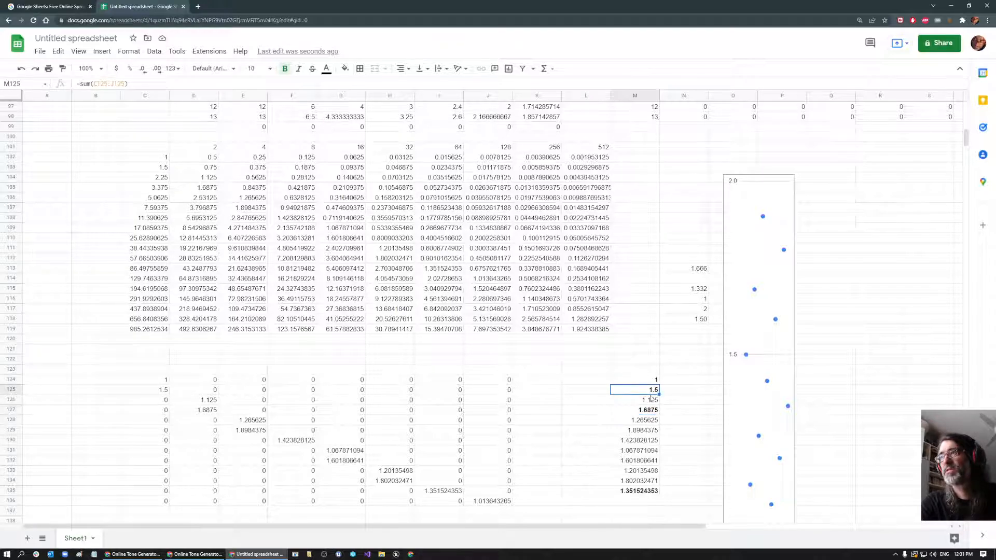
key(Up)
key(Down)
key(Down)
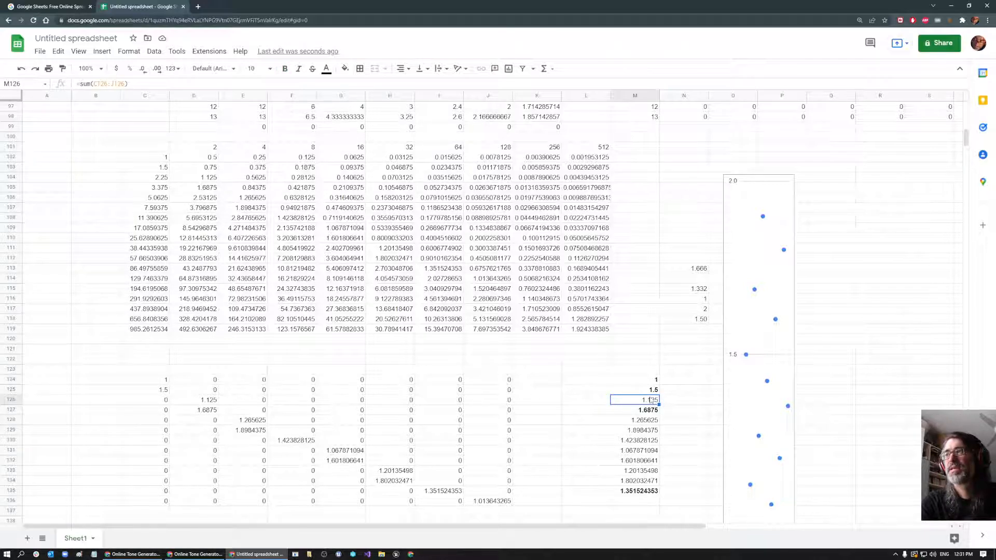
Compare the quotient in M126 with the filtered ratios in Q90 and R91 and the quotient in M125.
scroll(688, 393, up, 2)
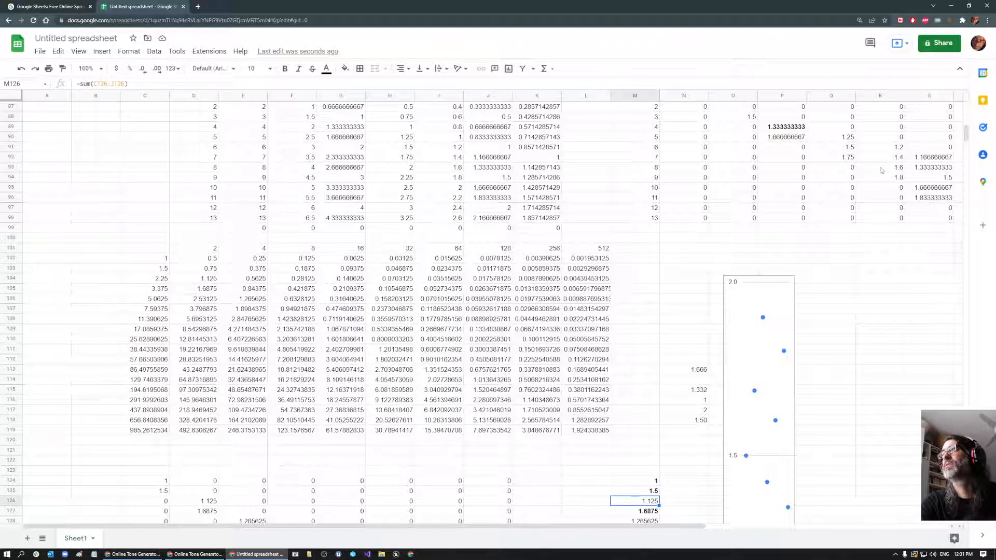
click(847, 138)
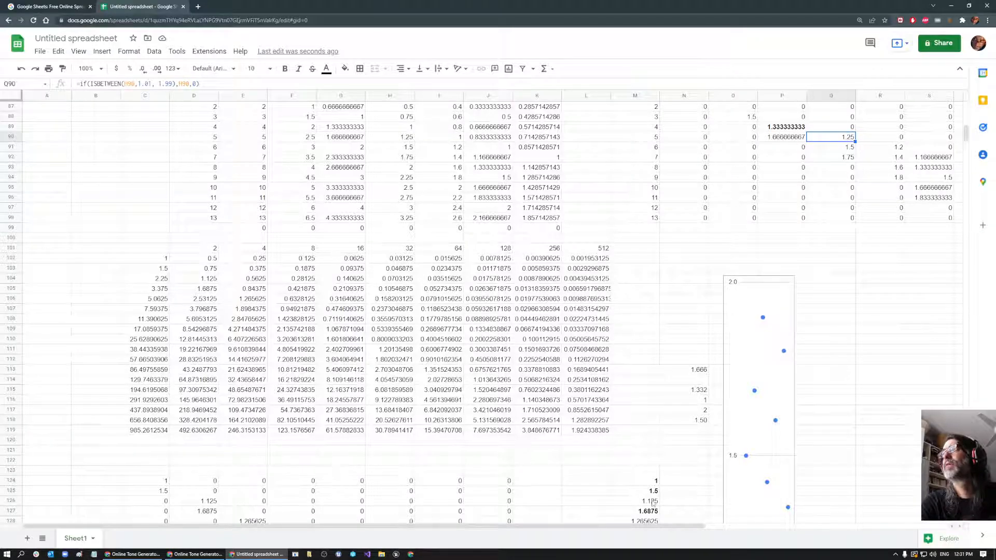
click(898, 149)
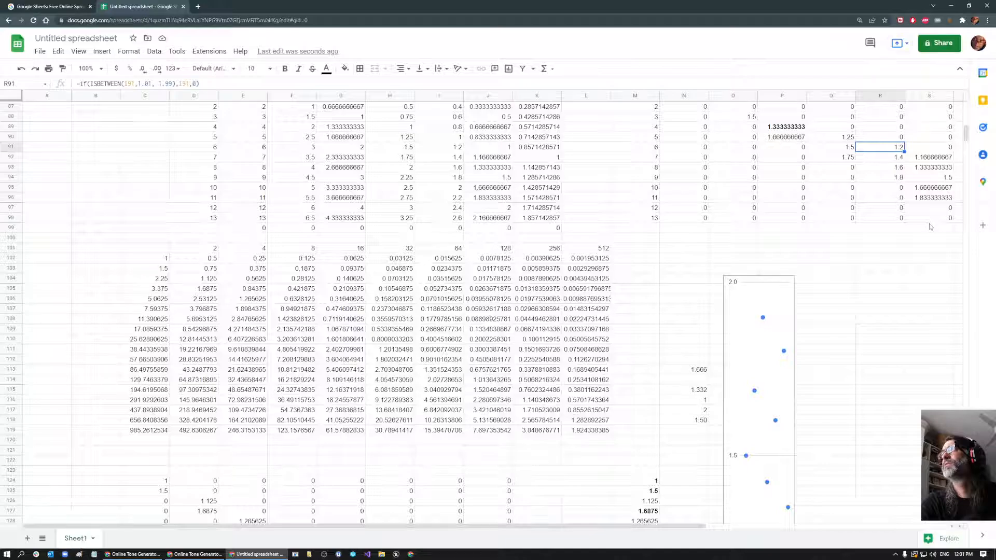
scroll(727, 465, down, 2)
click(638, 400)
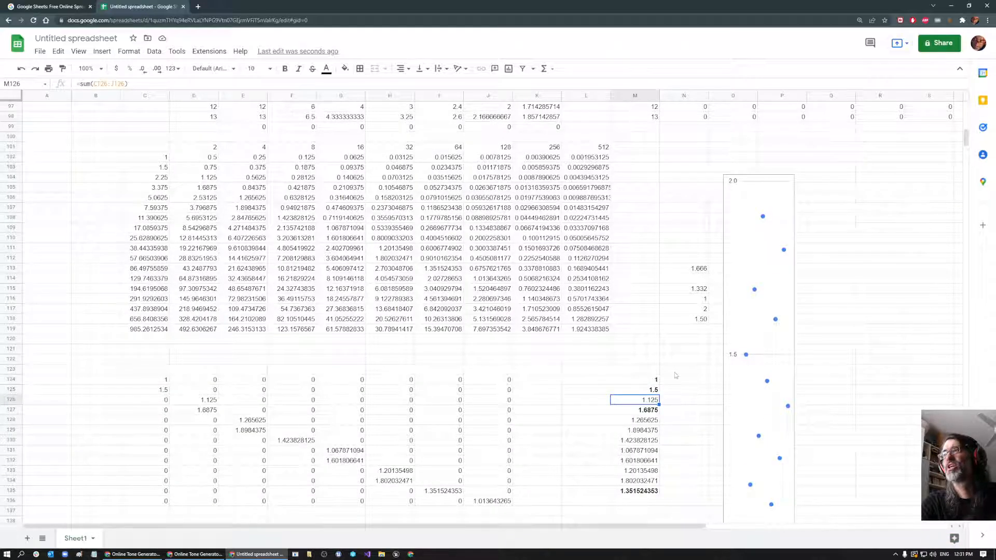
click(642, 392)
click(644, 402)
Enter the formula =1.5*1.5/2 in N126, next to the quotient in M126.
click(684, 401)
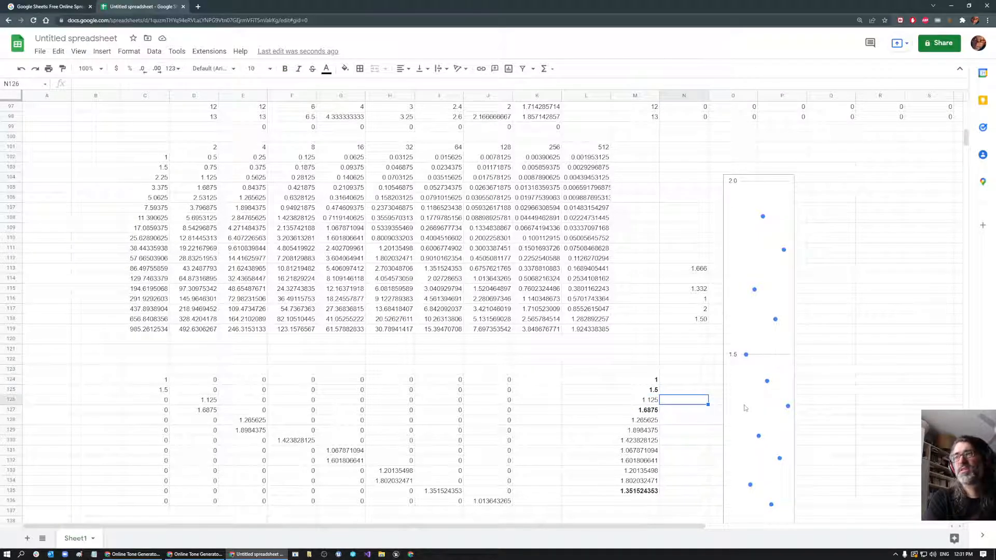
text(1.5*1.5/2)
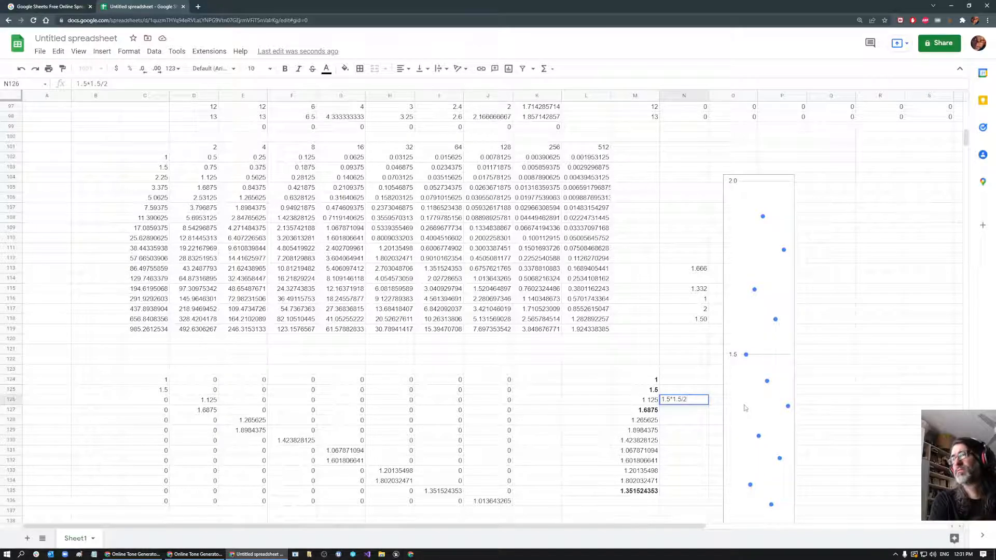
key(ctrl+Left)
key(ctrl+Left)
key(ctrl+Left)
key(ctrl+Right)
key(ctrl+Right)
key(ctrl+Right)
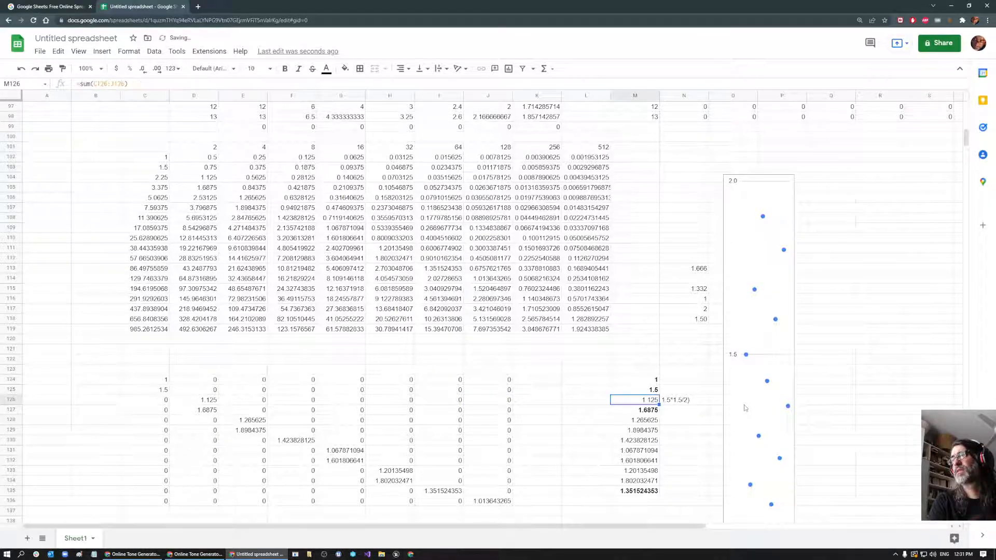
double_click(694, 399)
click(693, 400)
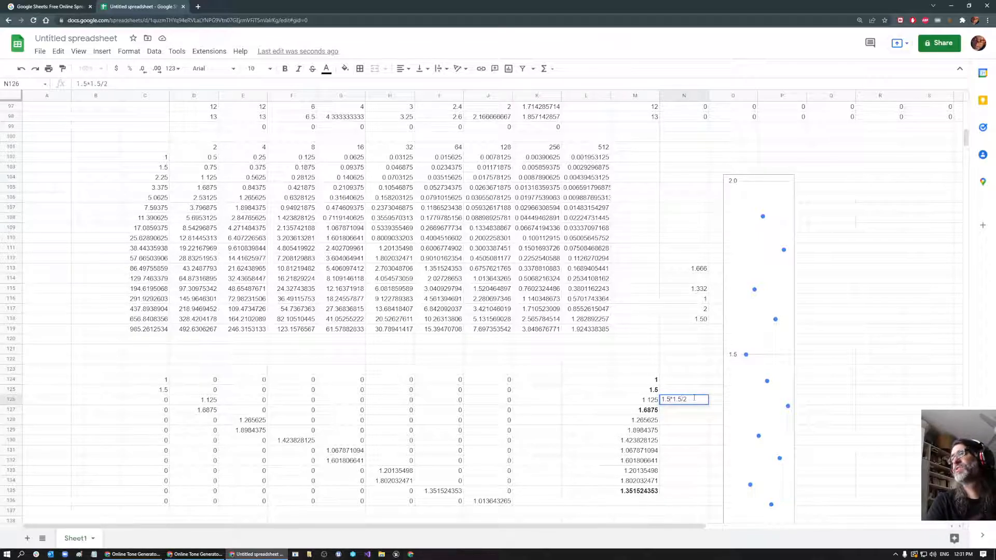
text(=)
key(Return)
Change the formula in N126 to =3*3/4.
double_click(696, 400)
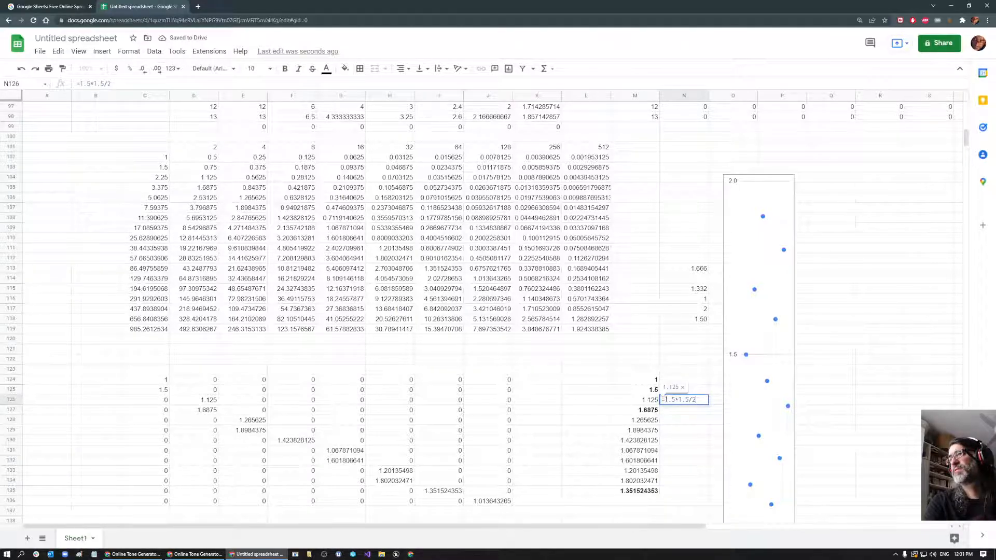
drag(665, 399, 689, 399)
text(3*3)
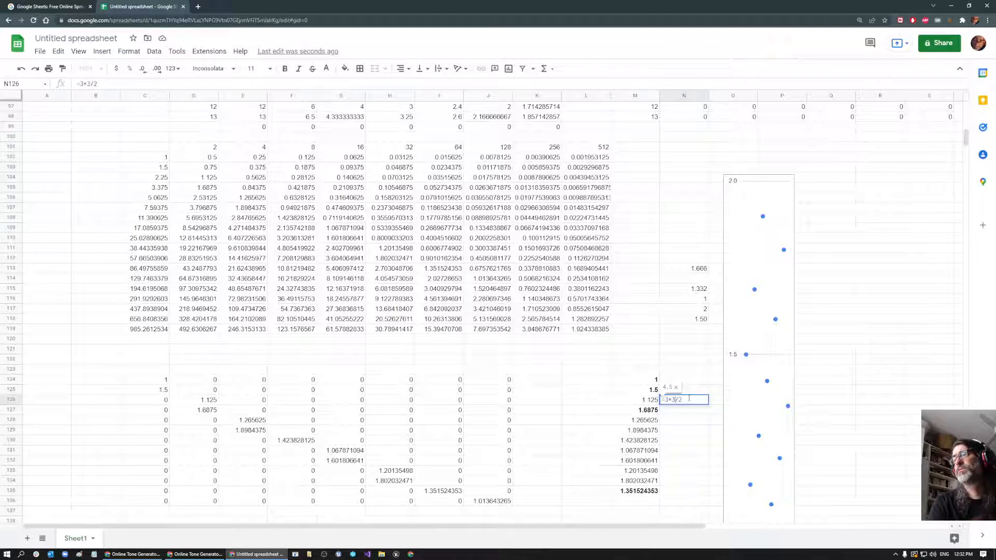
key(BackSpace)
text(4)
key(Return)
click(690, 401)
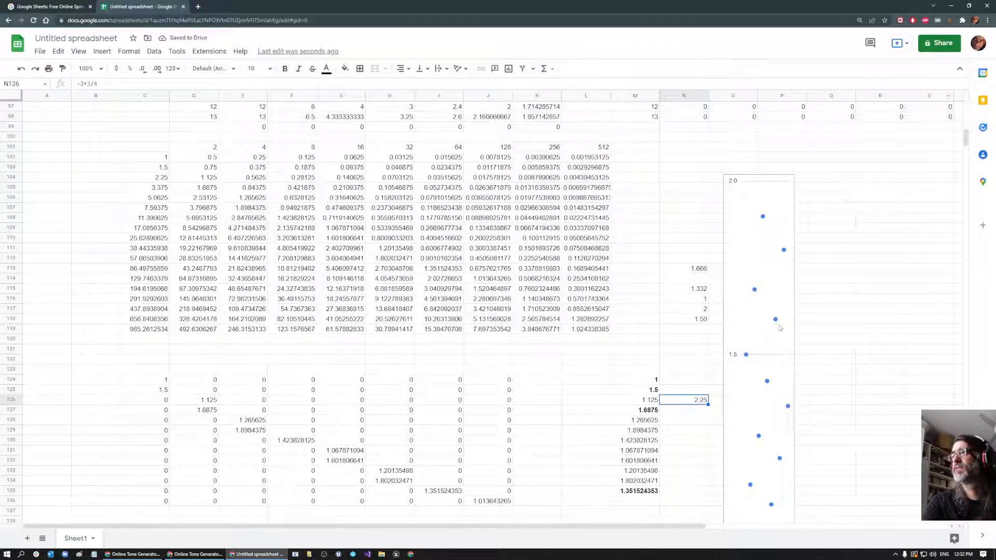
Try 9 as the denominator of the formula in N126, making it =3*3/9.
double_click(683, 401)
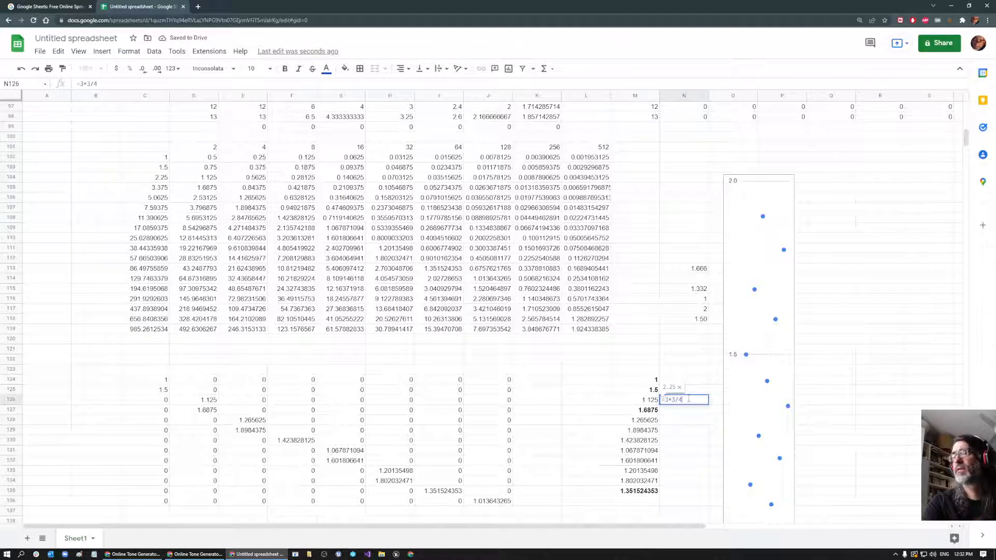
key(BackSpace)
text(9)
key(Return)
click(689, 401)
Set the denominator of the formula in N126 to 8, making it =3*3/8.
double_click(686, 401)
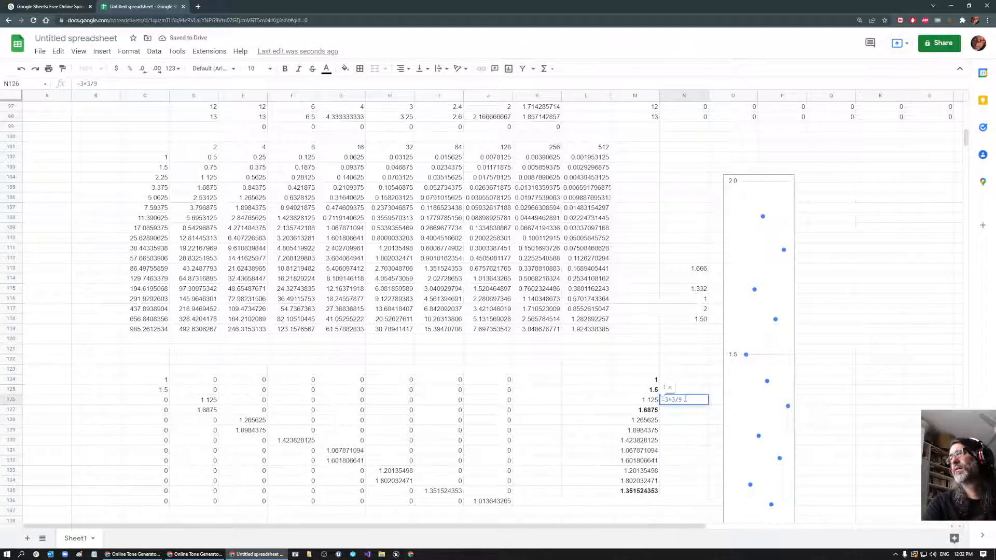
key(BackSpace)
text(8)
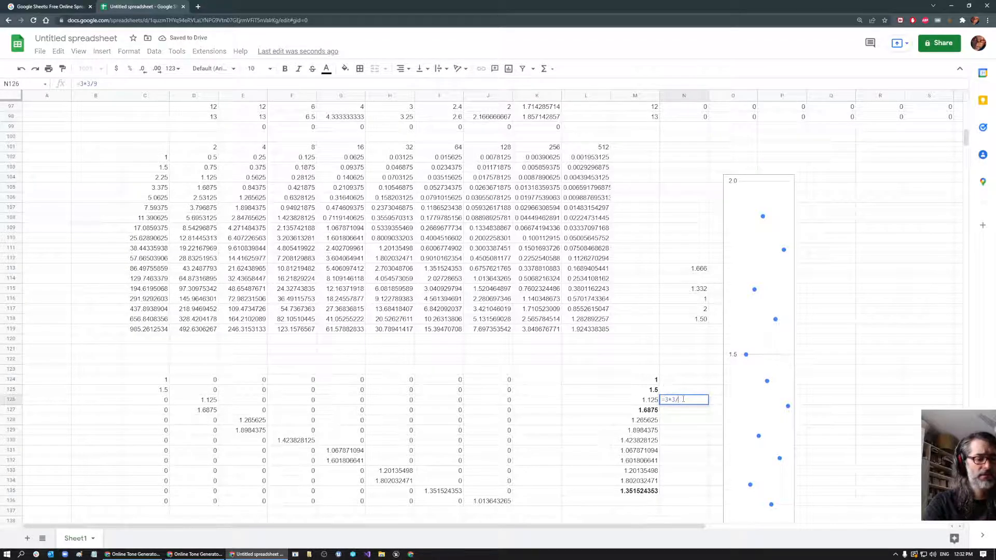
key(Return)
Change the formula in N126 to =9/8.
double_click(684, 401)
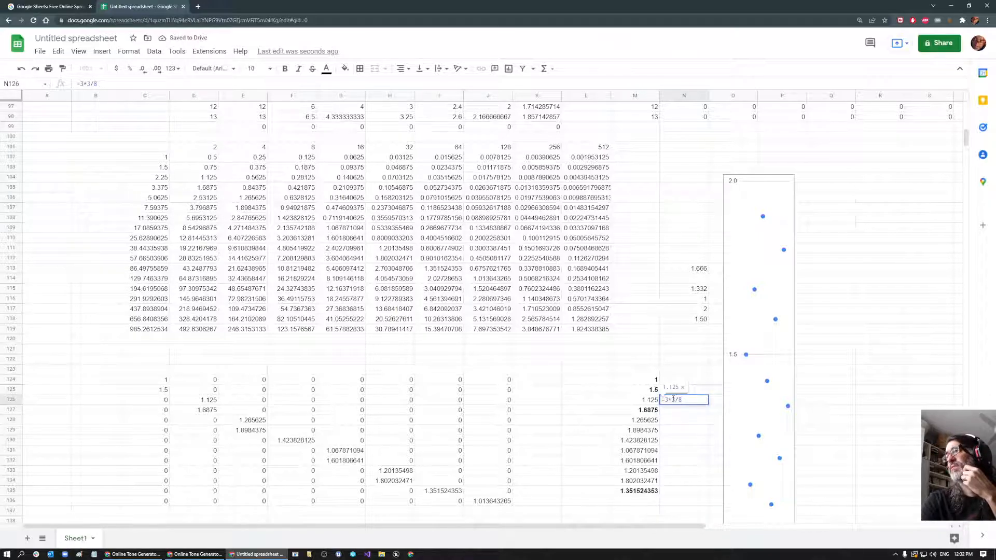
click(676, 400)
key(BackSpace)
key(BackSpace)
key(BackSpace)
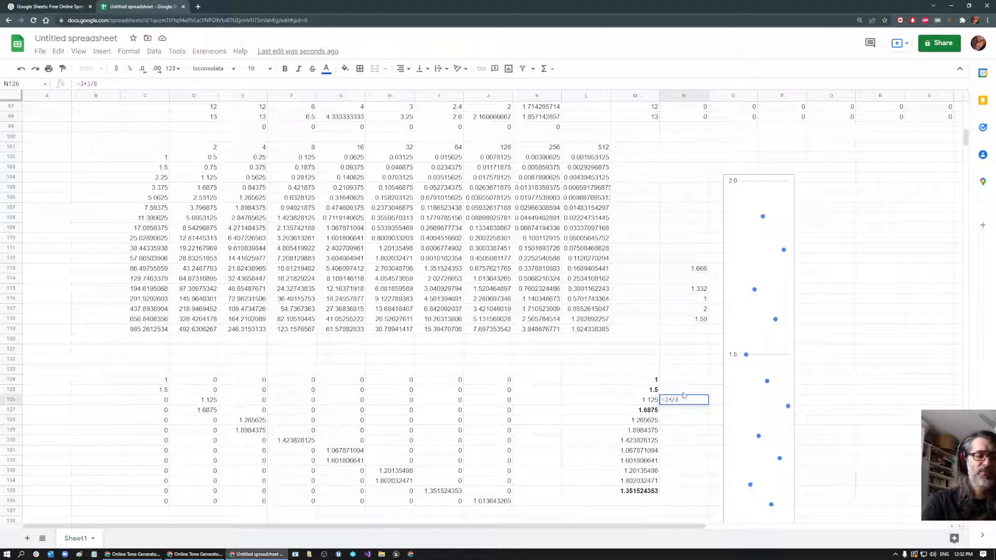
text(0)
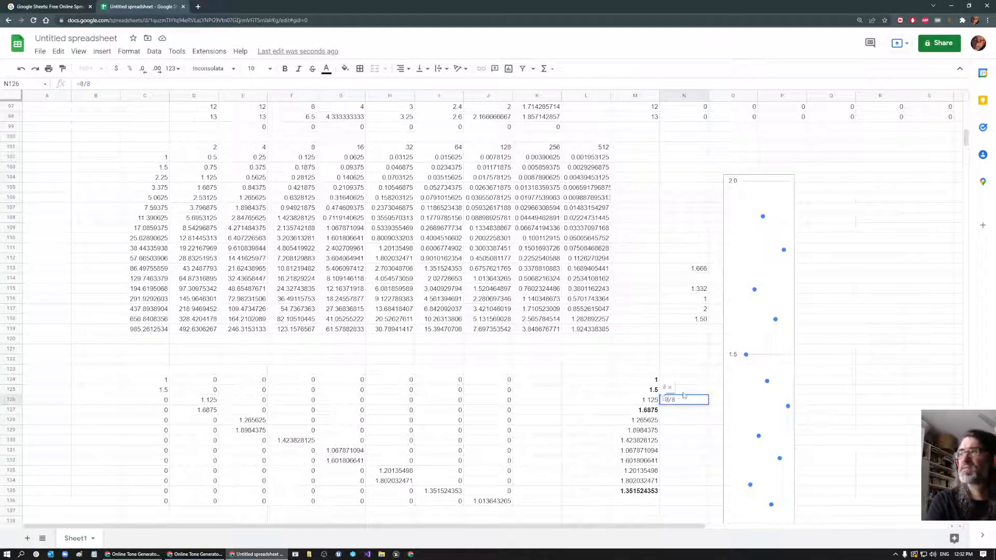
key(BackSpace)
text(9)
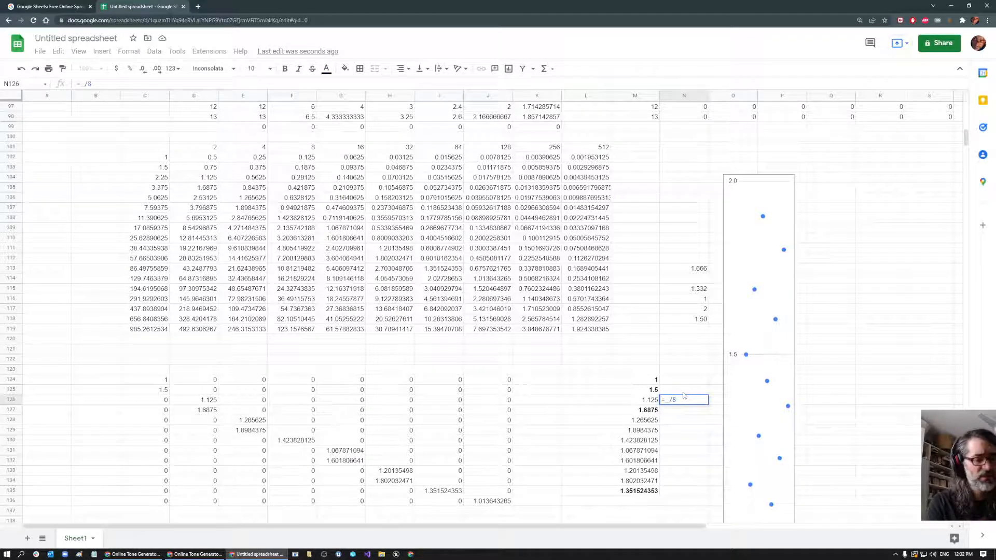
key(Return)
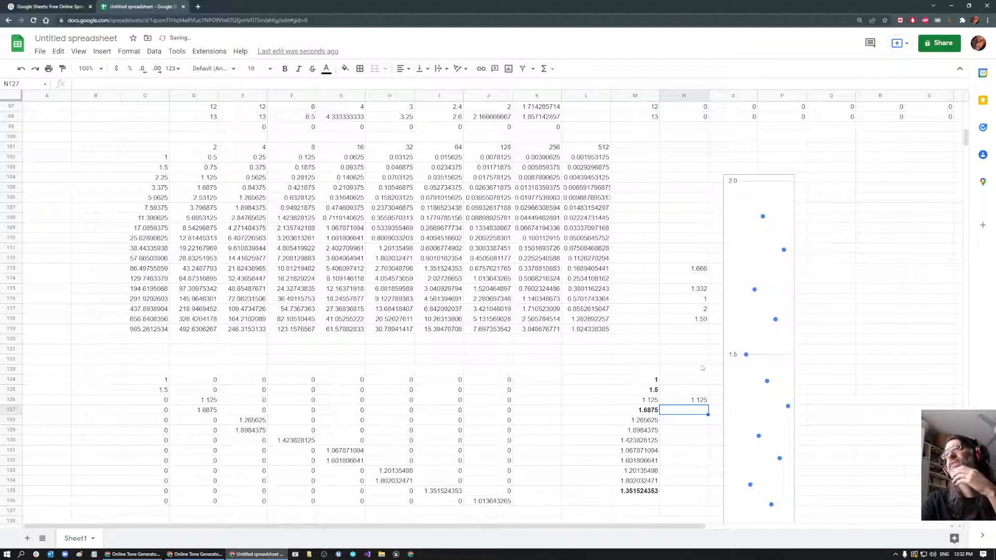
click(691, 403)
Add the denominator header 8 in U85 of the filtered ratio table.
scroll(782, 216, up, 4)
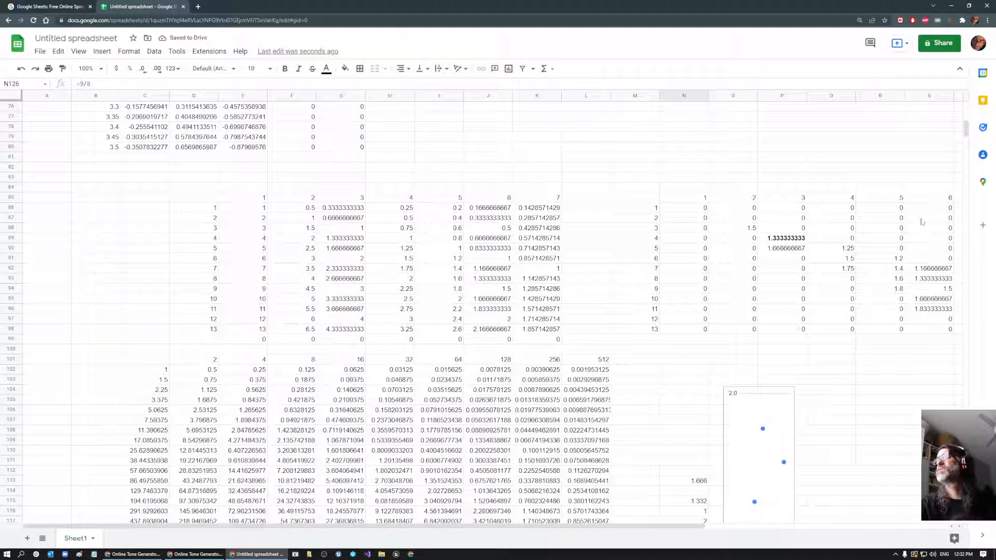
click(656, 291)
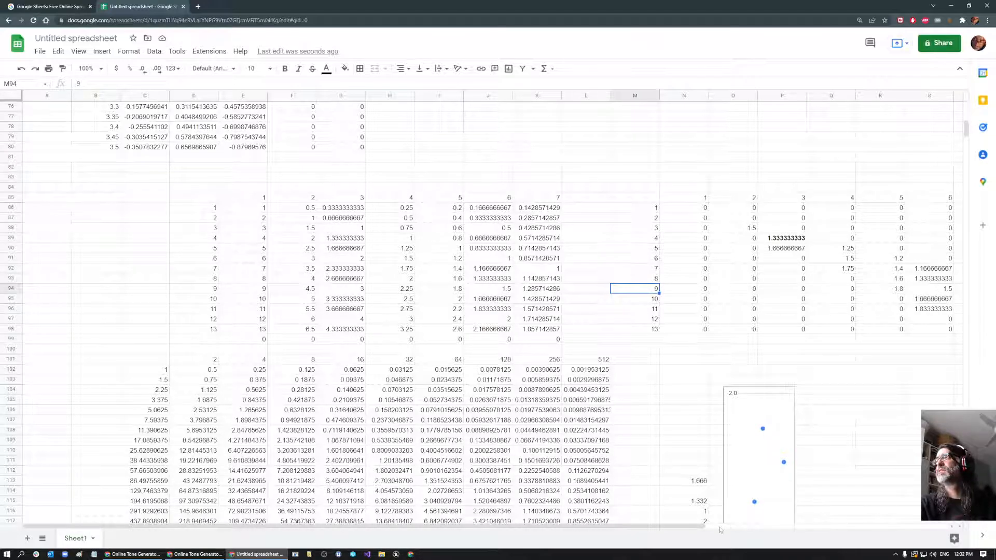
drag(696, 526, 807, 522)
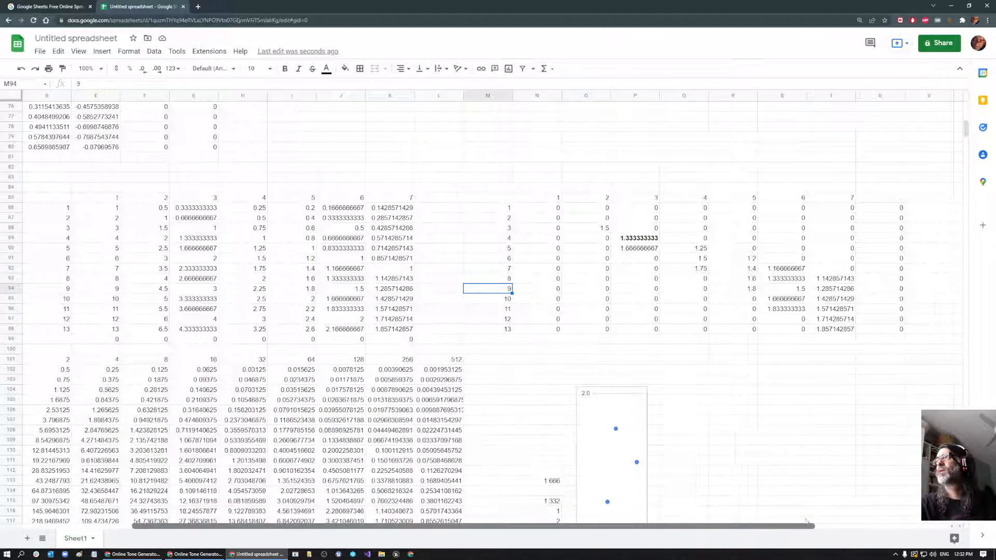
click(872, 199)
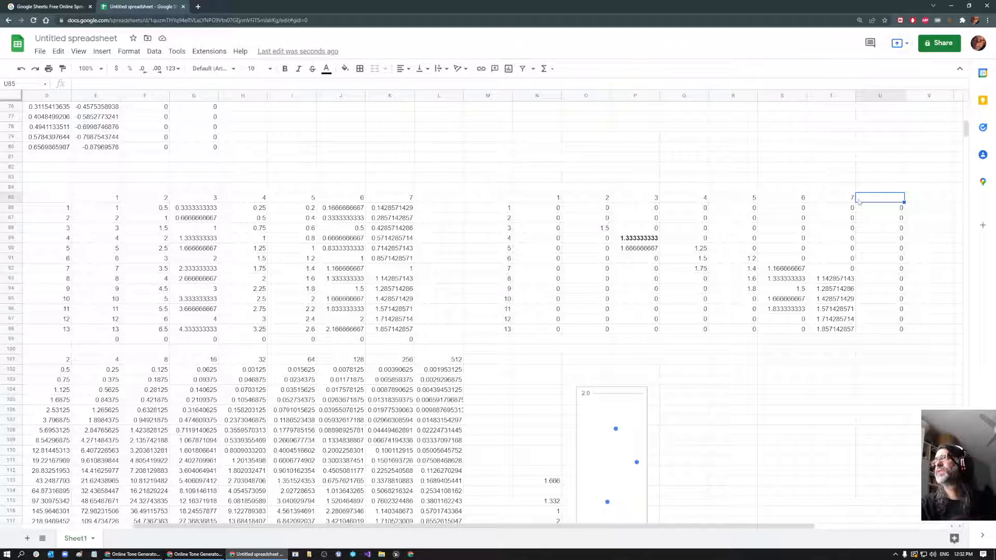
text(8)
click(909, 256)
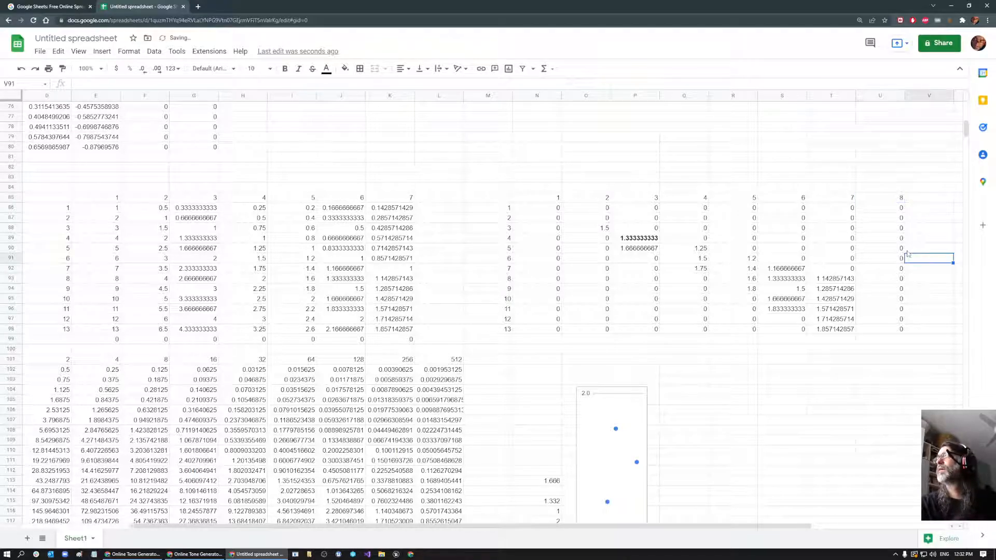
Fill the filter formulas from T86:T98 into column U and the denominator column K85:K99 into column L.
drag(845, 209, 895, 341)
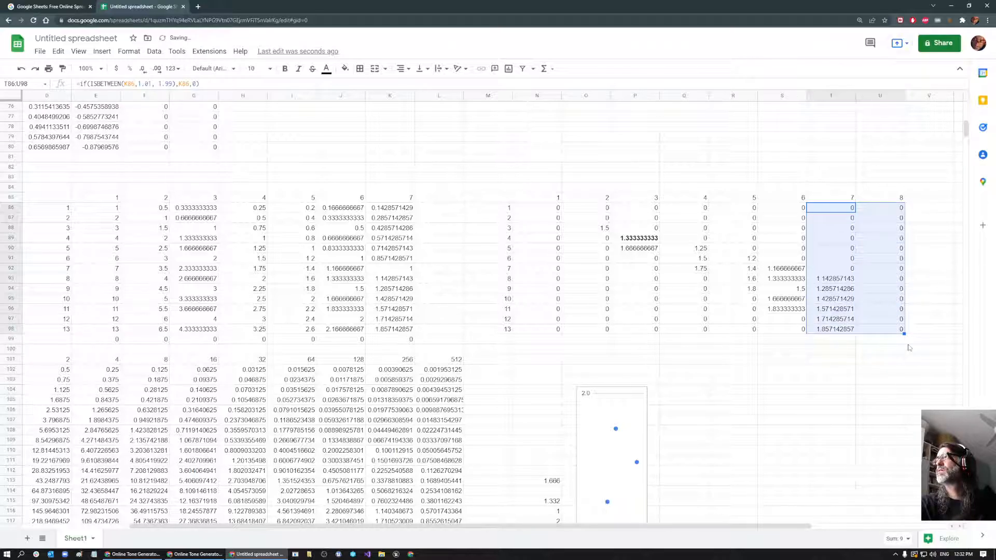
click(929, 339)
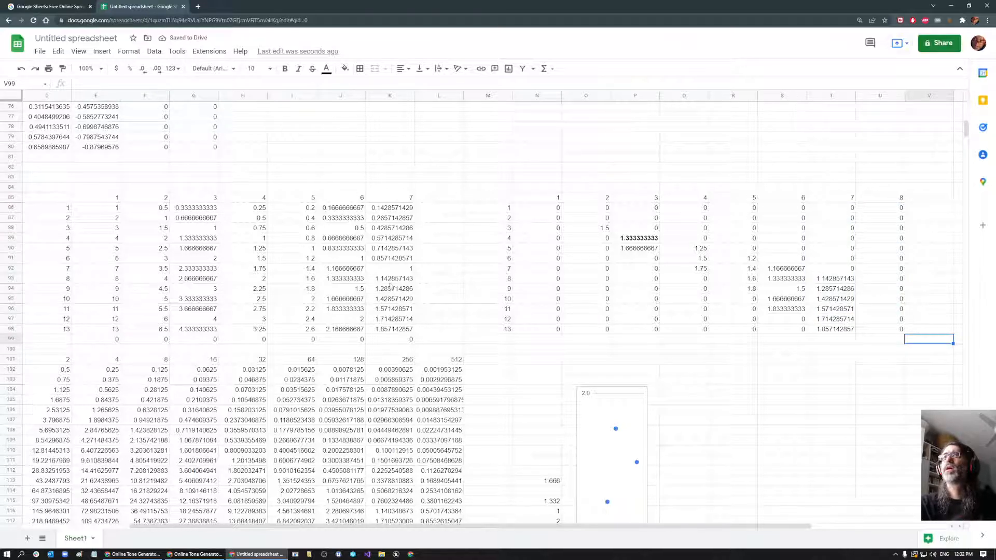
drag(408, 199, 451, 346)
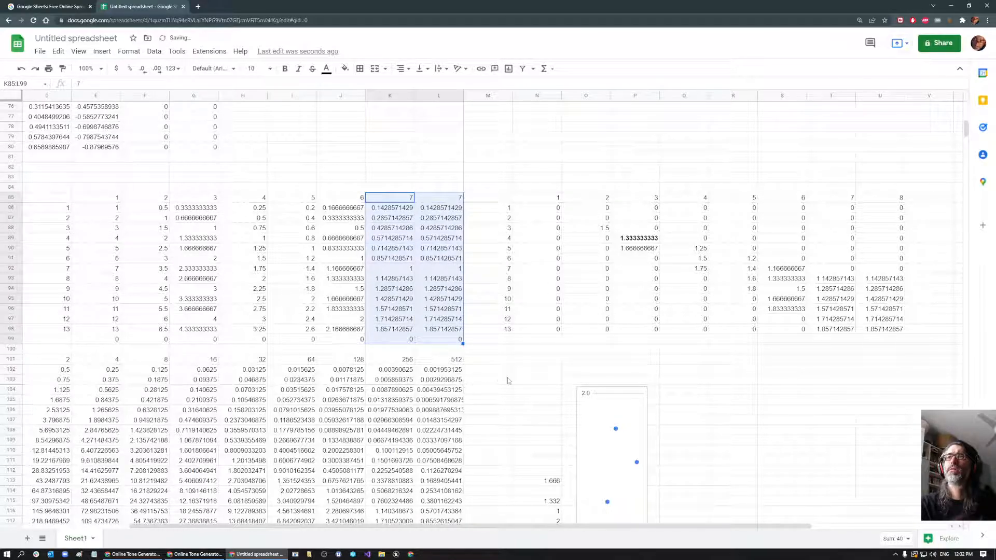
click(831, 370)
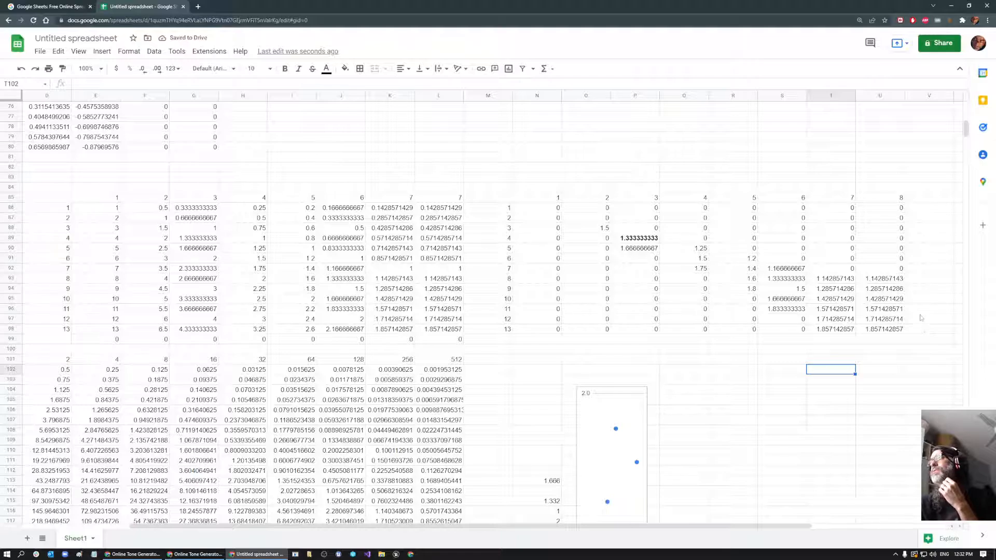
Bold the ratio in U93 and compare it with the numerators in column M.
click(883, 282)
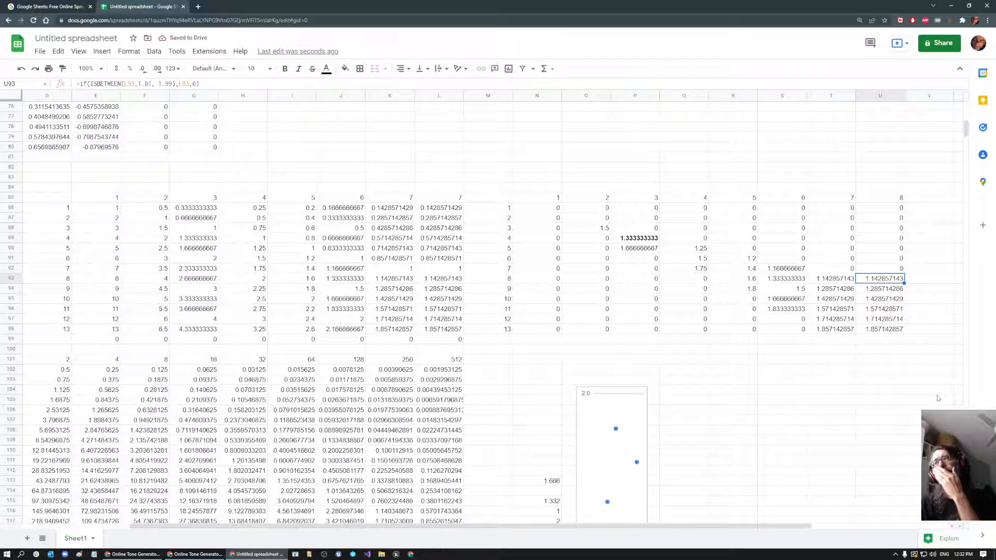
key(ctrl+b)
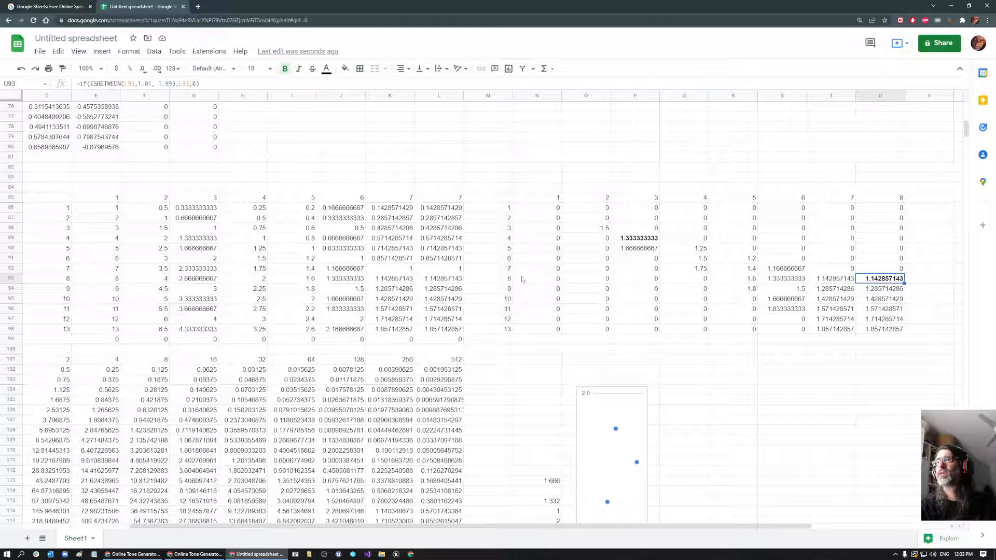
click(503, 284)
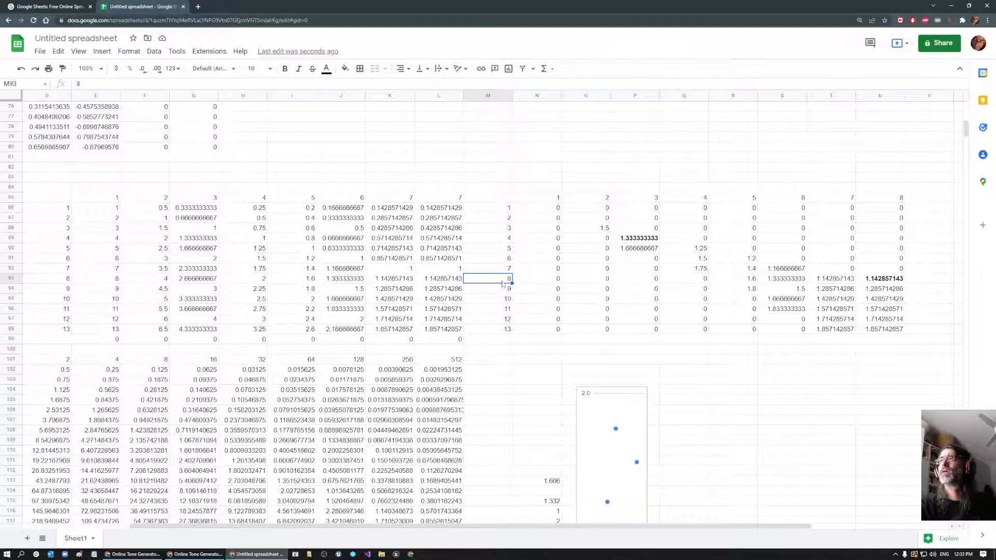
click(884, 281)
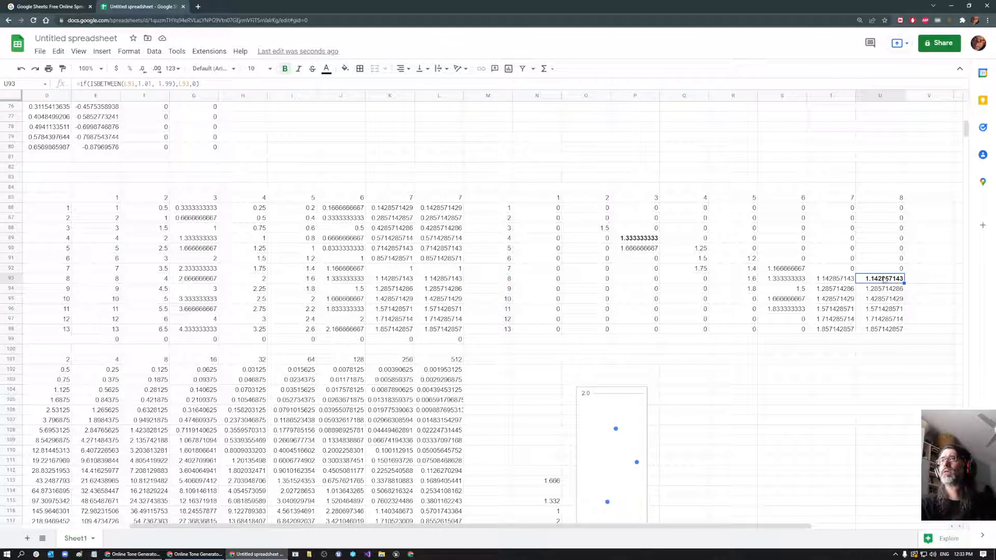
click(60, 289)
click(509, 292)
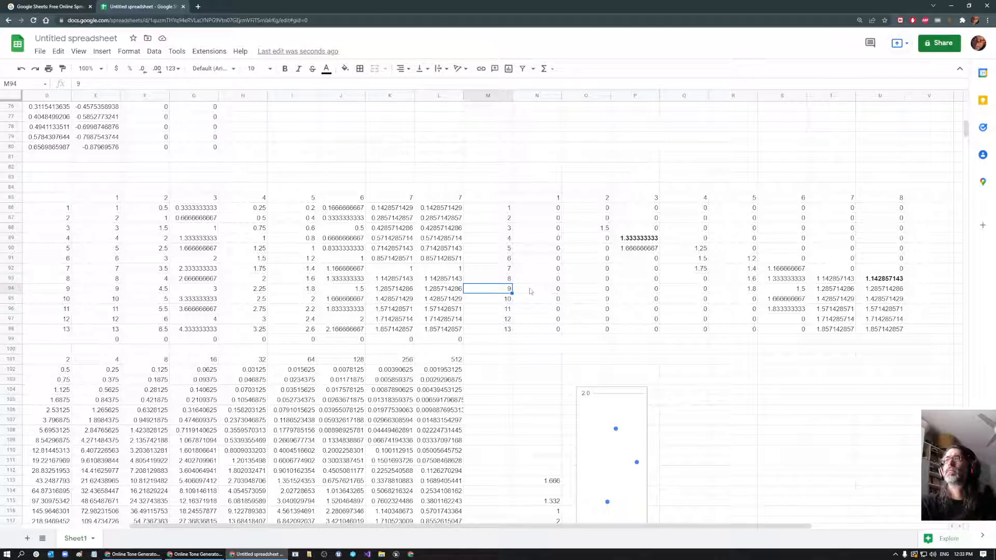
click(880, 283)
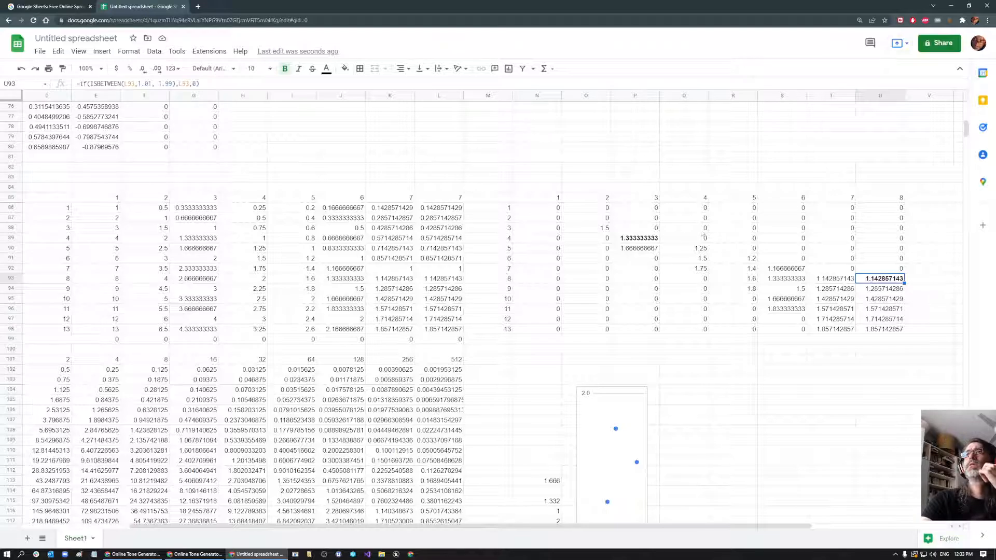
Set the denominator header in L85 of the ratio table to 8.
click(459, 198)
text(8)
key(Return)
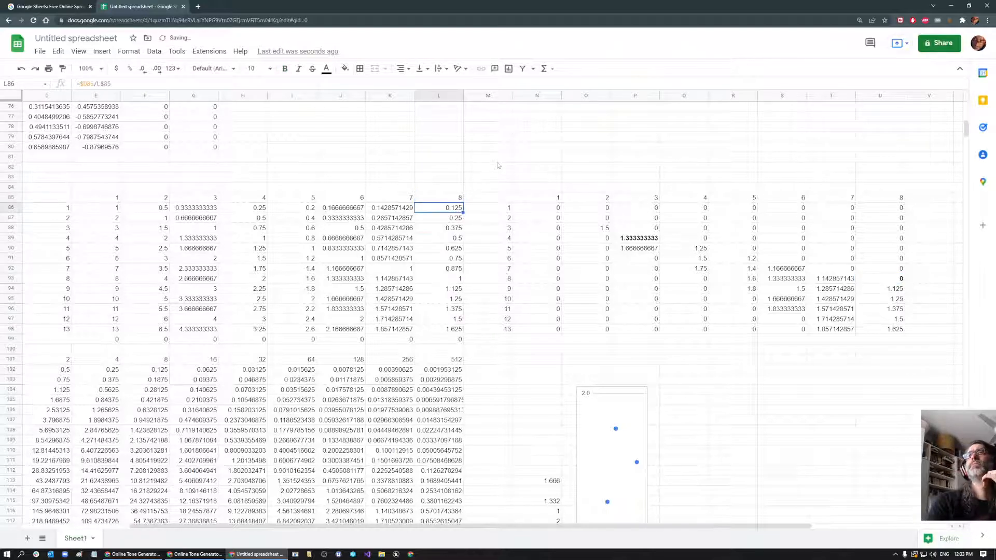
Remove the bold formatting from U93 and bold the 9/8 ratio in U94 instead.
click(903, 290)
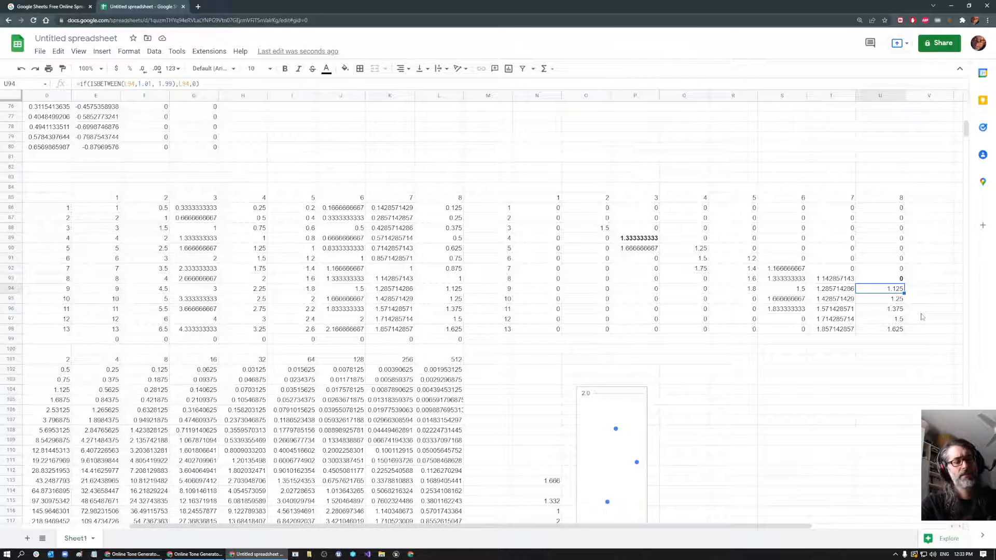
click(890, 279)
key(ctrl+v)
click(895, 289)
key(ctrl+v)
click(902, 308)
click(888, 278)
click(884, 293)
key(ctrl+b)
Enter 1.125 in N112, directly above 1.666 in the list of reference ratios.
scroll(730, 361, down, 3)
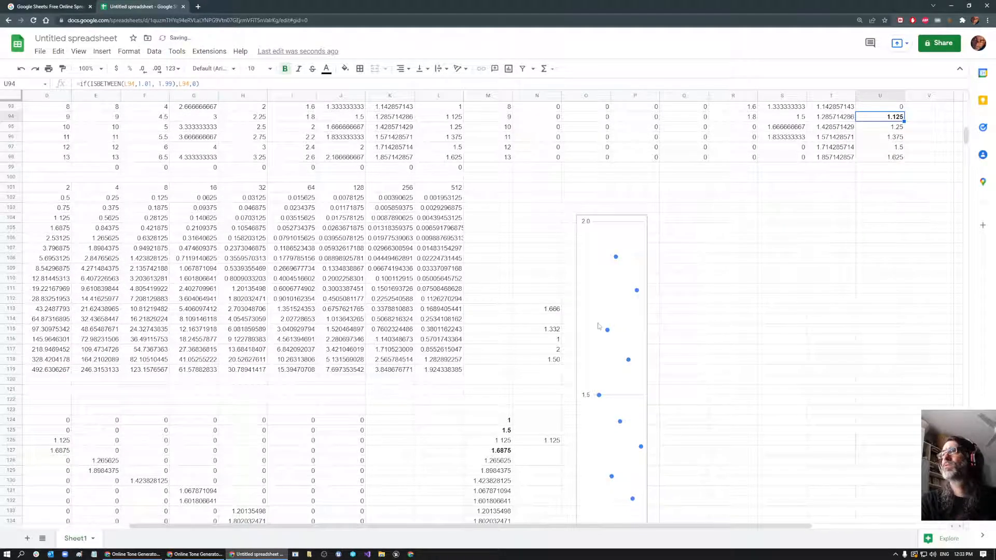
click(541, 318)
click(544, 300)
text(1.25)
key(BackSpace)
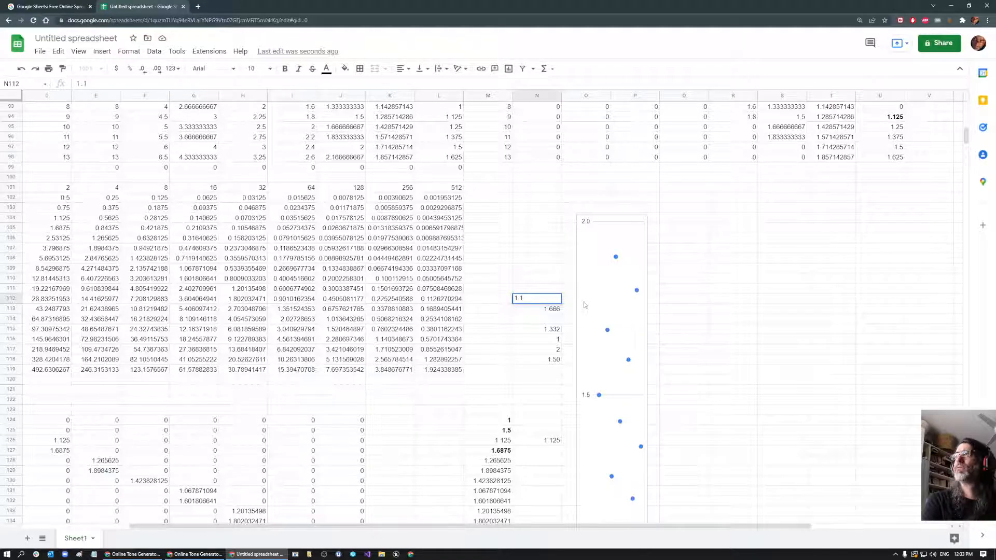
key(Return)
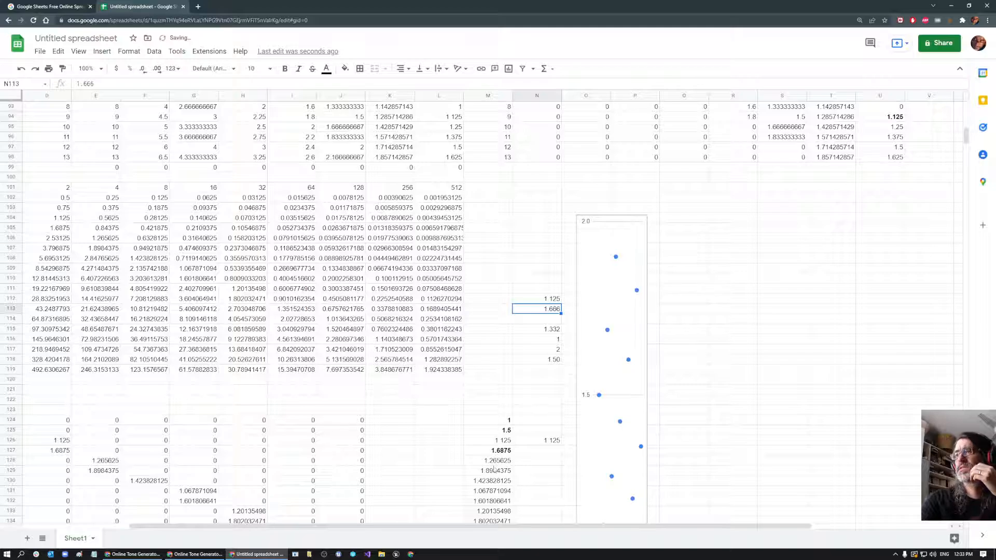
Bold the quotient in M126 and check it against the other bold quotients in M124:M127.
click(539, 442)
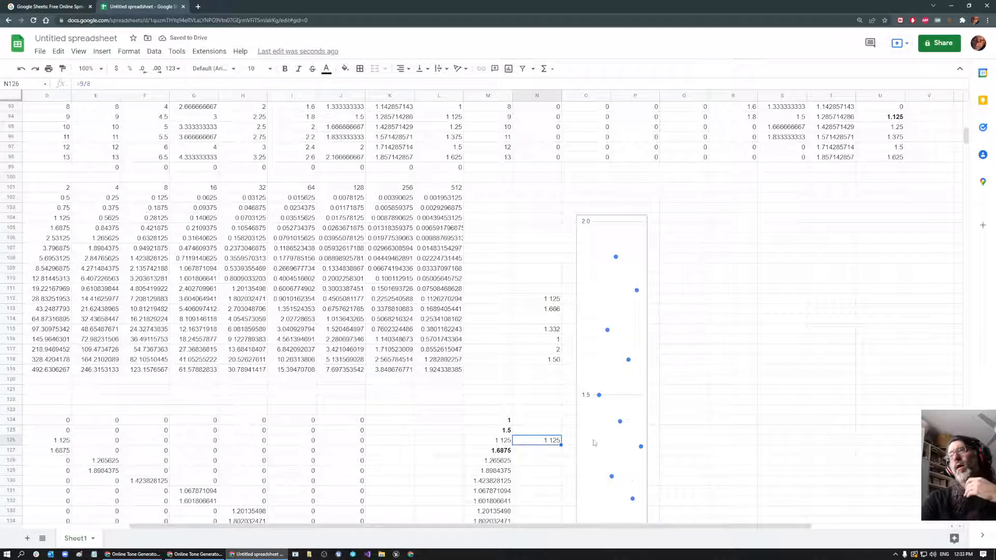
scroll(548, 329, down, 2)
key(Left)
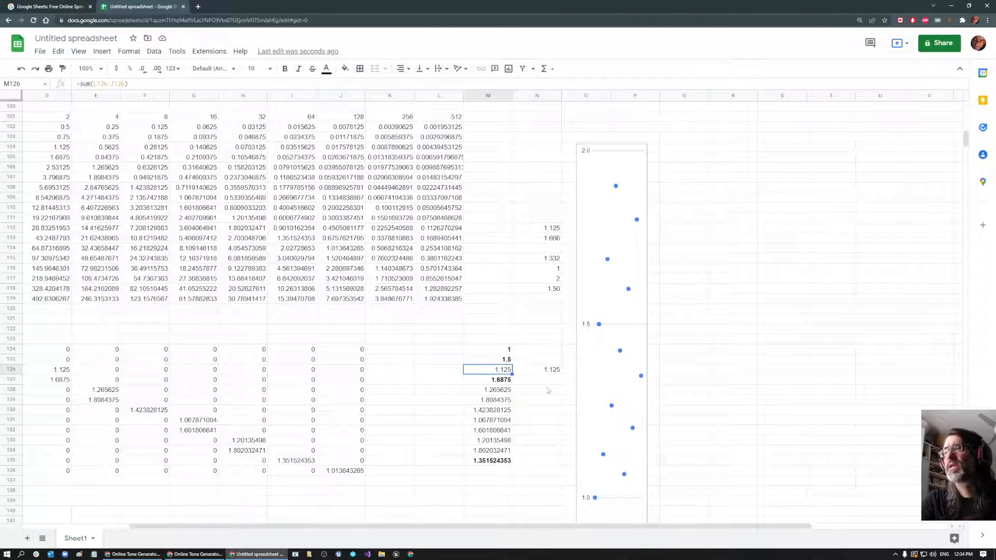
key(ctrl+b)
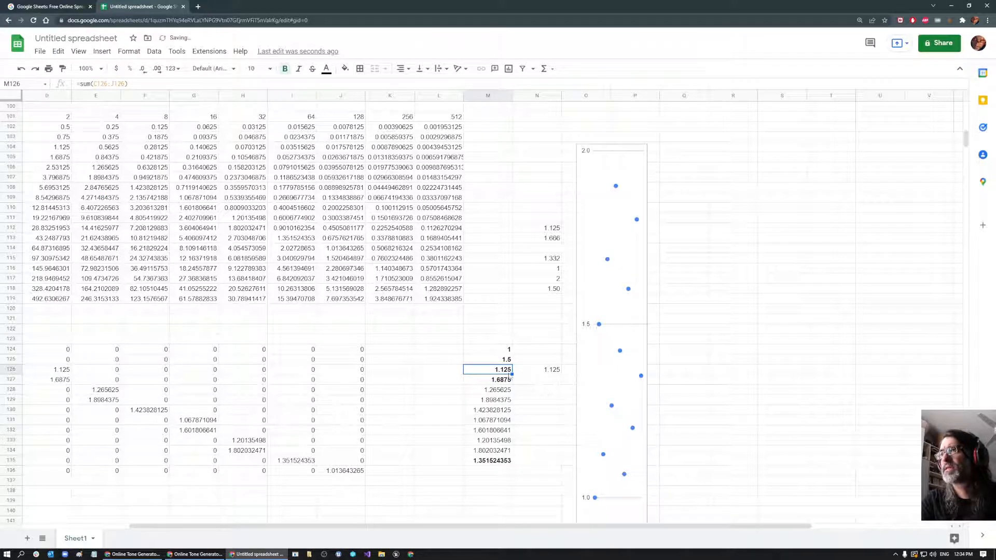
click(498, 351)
click(499, 361)
click(500, 373)
click(499, 379)
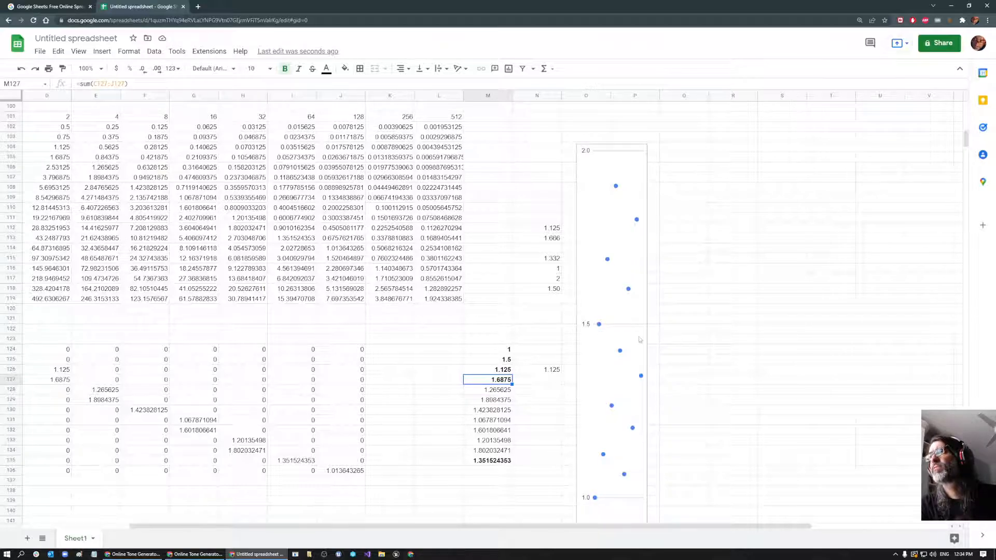
Widen the quotient scatter chart to about 3.5 times its width to spread its points apart, and inspect the first plotted points.
click(650, 333)
click(641, 336)
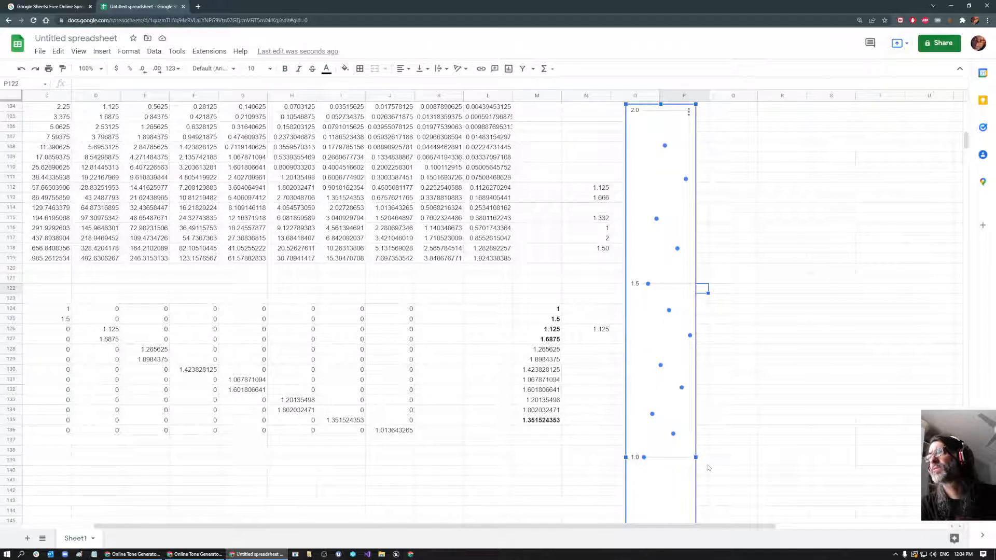
drag(696, 457, 961, 457)
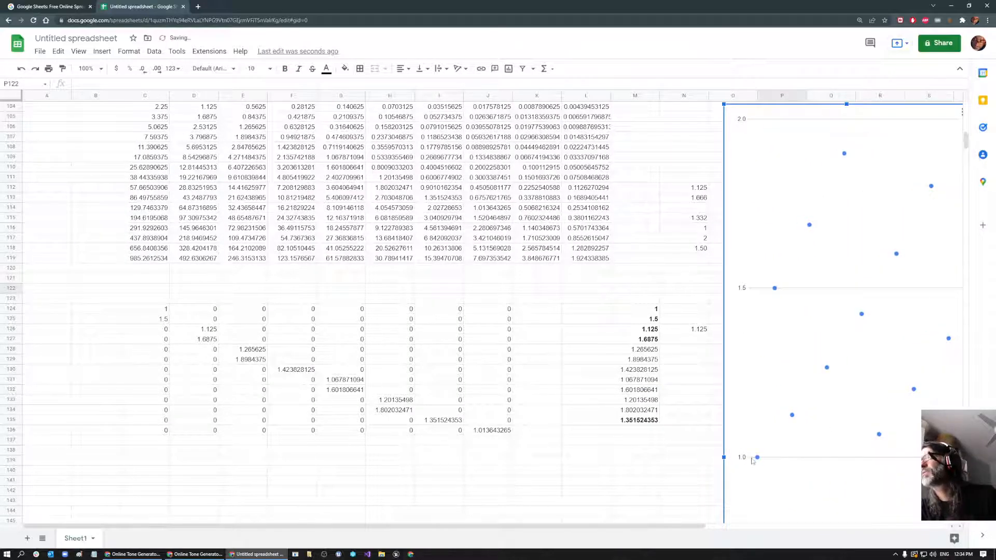
mouse_move(775, 291)
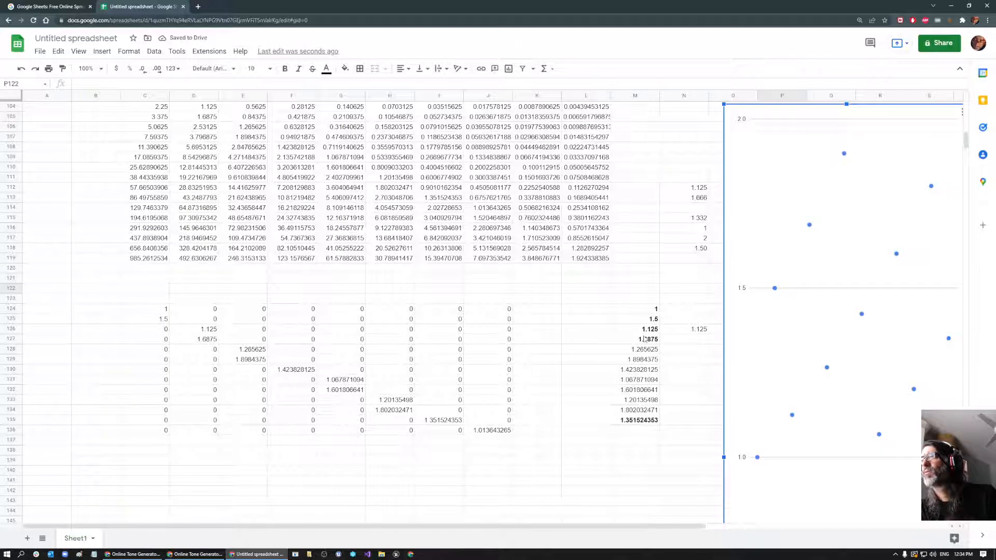
mouse_move(793, 419)
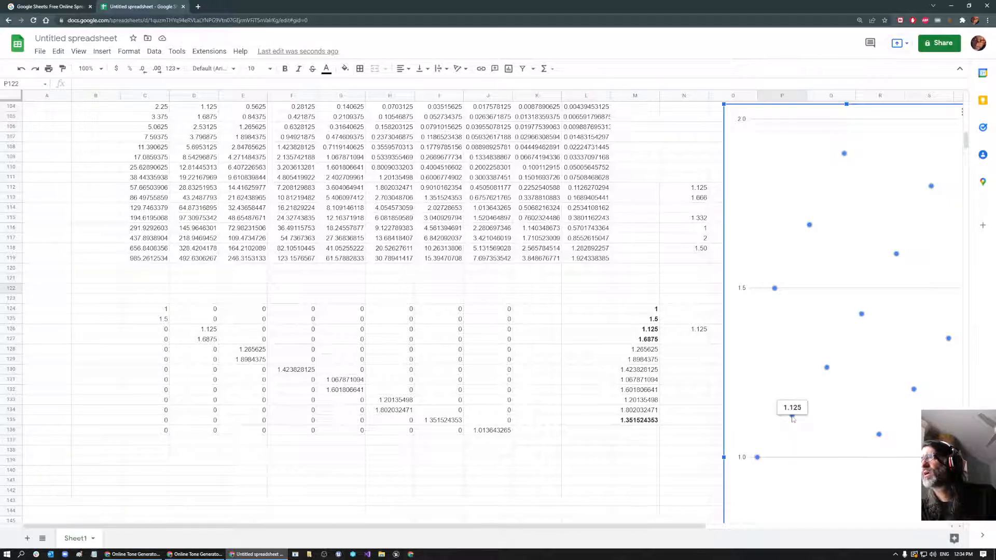
mouse_move(810, 228)
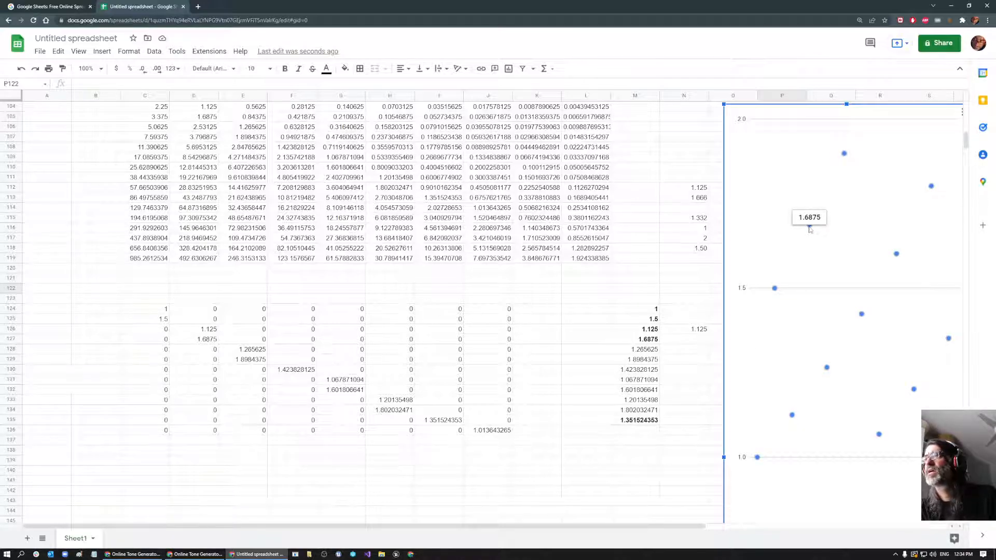
scroll(846, 108, down, 2)
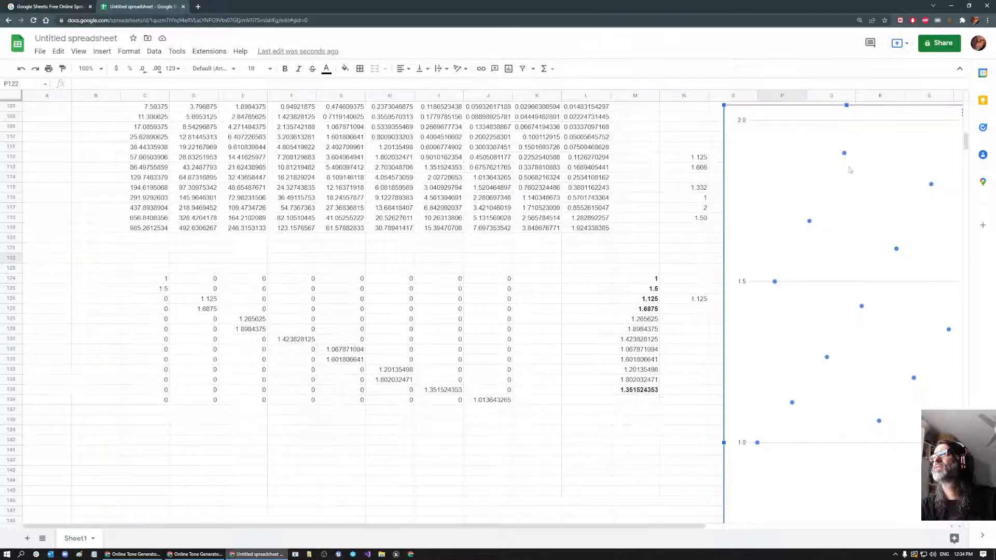
Compare the quotients in column M with the simple-fraction ratio table, and bold the quotient in M128.
scroll(481, 281, up, 3)
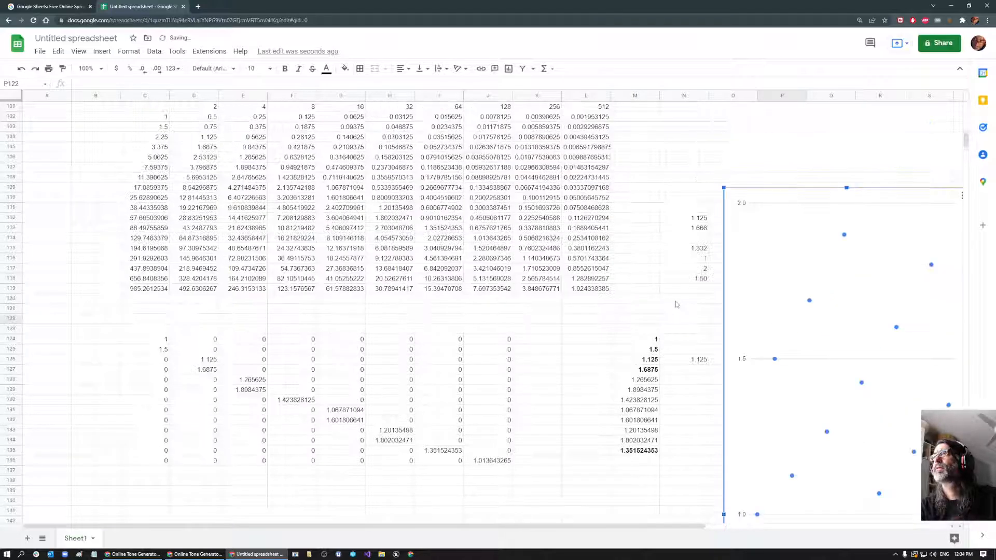
click(647, 380)
scroll(705, 428, up, 5)
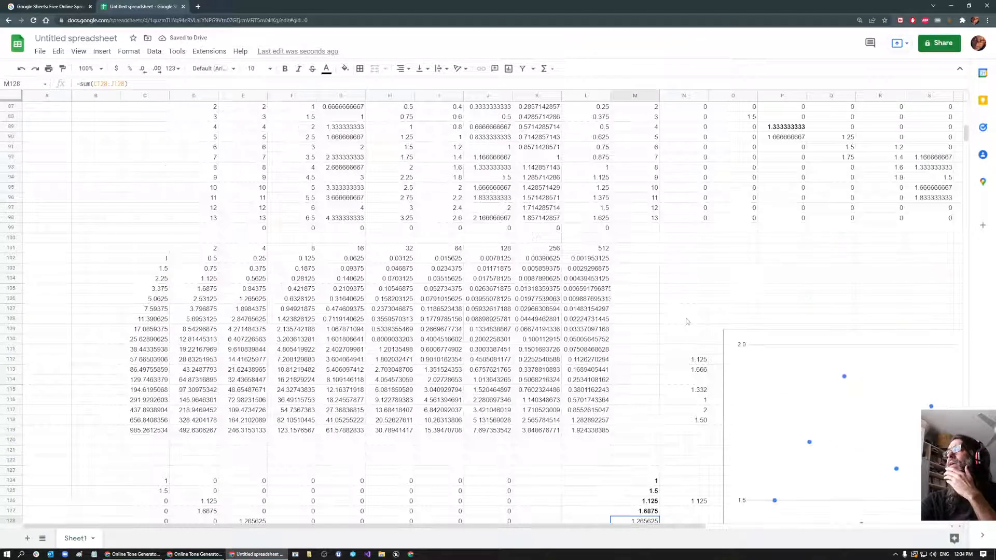
click(789, 208)
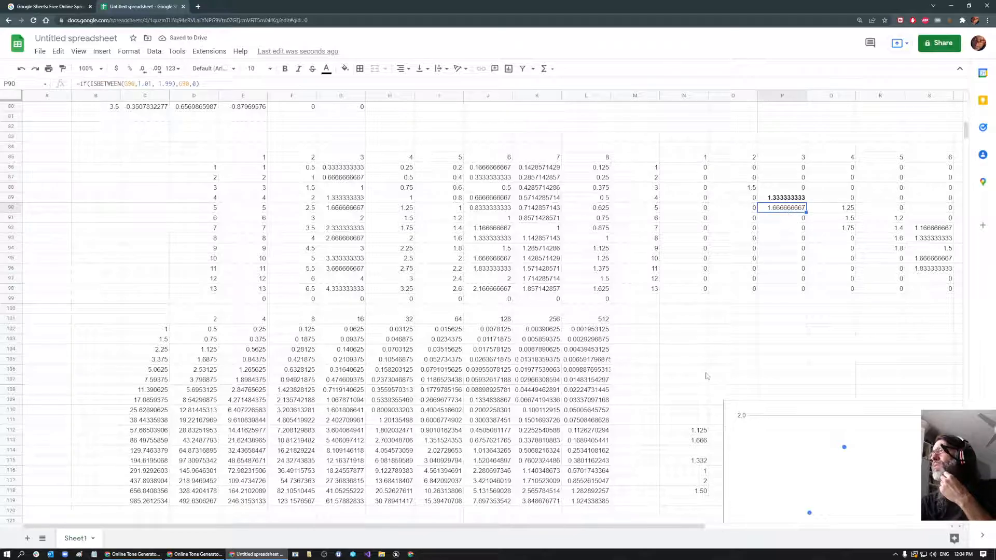
scroll(650, 445, down, 4)
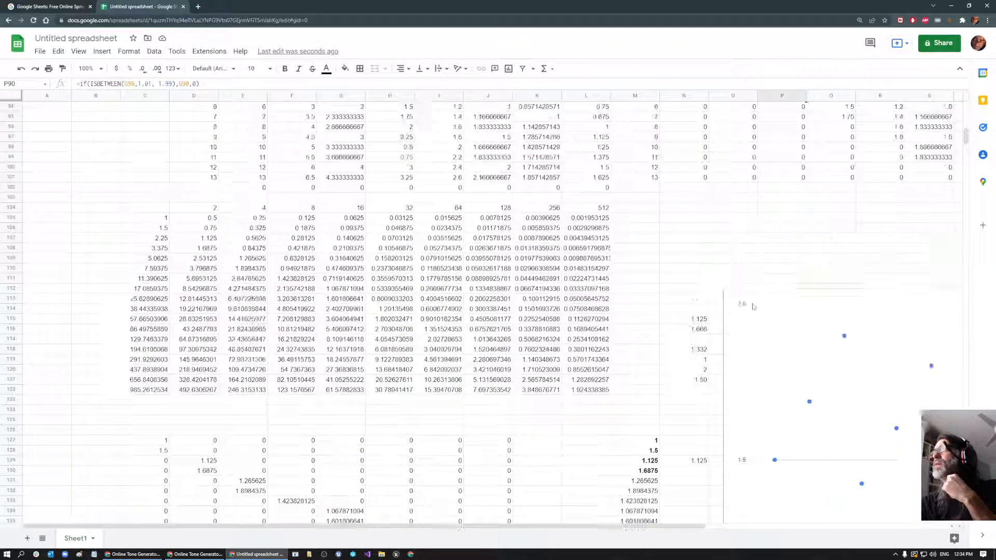
scroll(754, 307, up, 4)
scroll(848, 213, down, 5)
scroll(833, 278, up, 7)
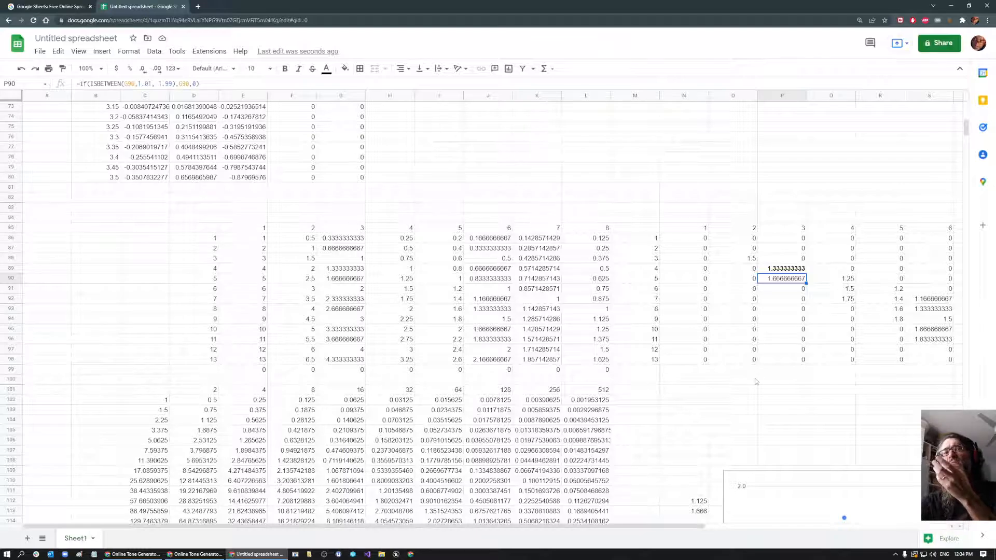
scroll(756, 381, down, 2)
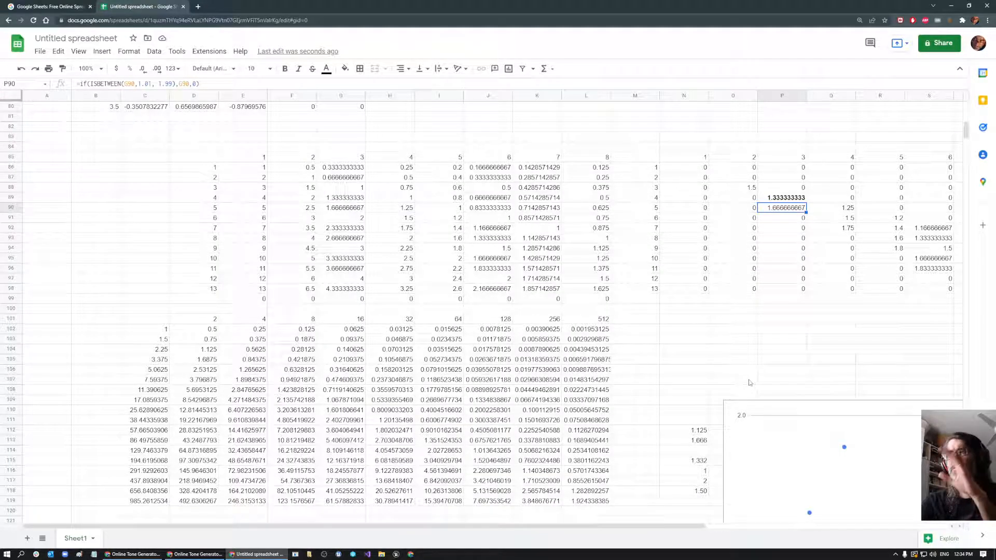
scroll(750, 384, down, 3)
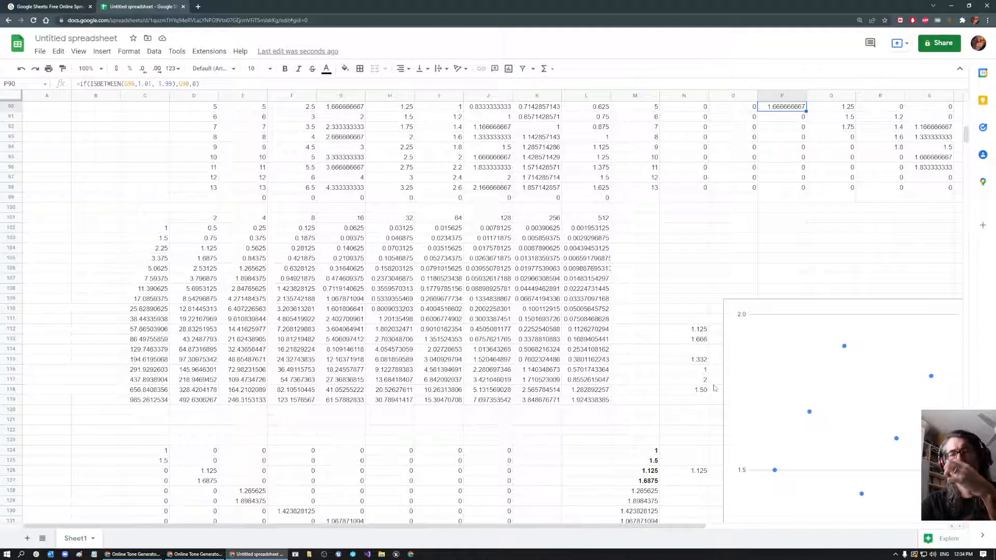
scroll(716, 388, down, 4)
scroll(649, 425, down, 1)
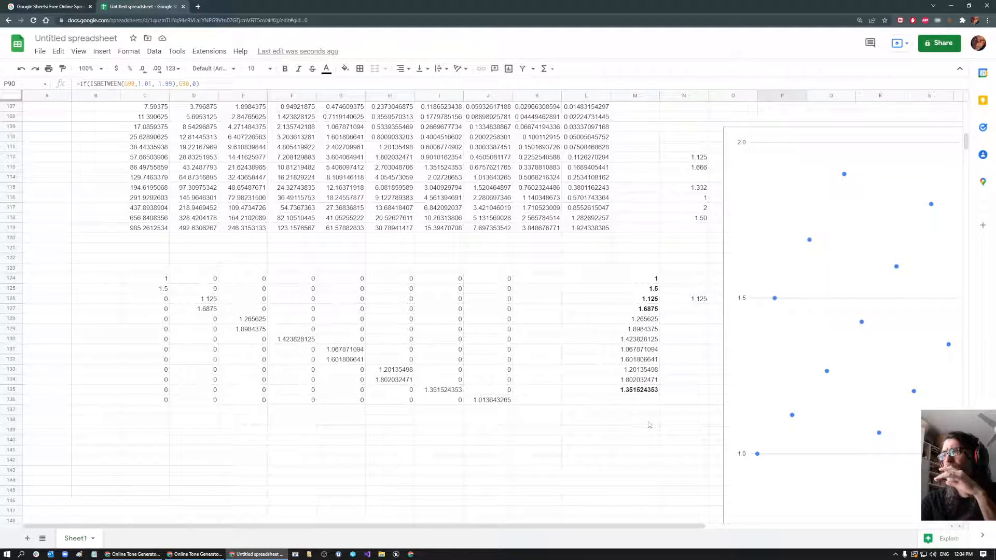
click(641, 320)
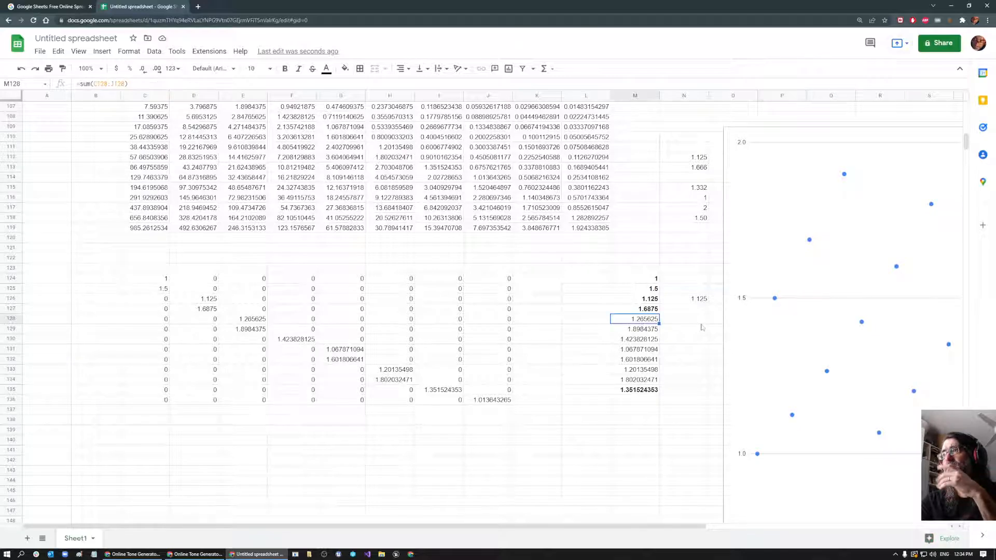
key(ctrl+b)
Check the 1.75 and 1.2 ratios in Q92 and R91 against the quotient list, and bold the quotient in M133.
scroll(677, 348, up, 10)
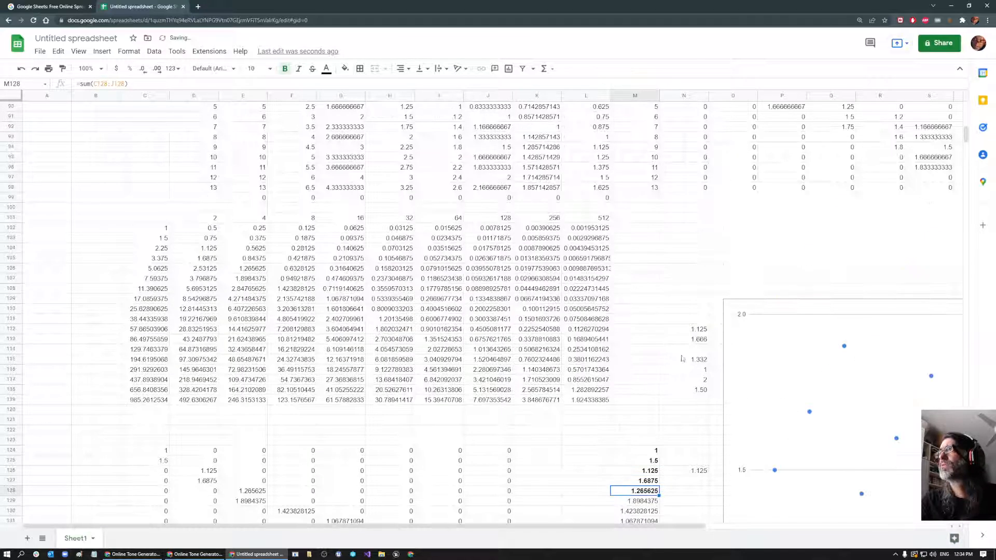
click(847, 269)
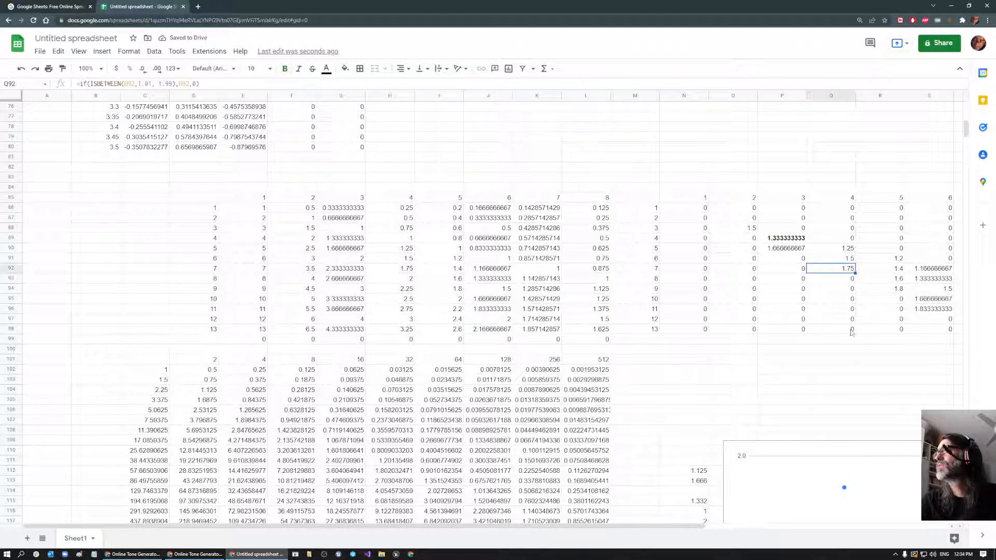
scroll(670, 433, down, 6)
scroll(668, 433, down, 2)
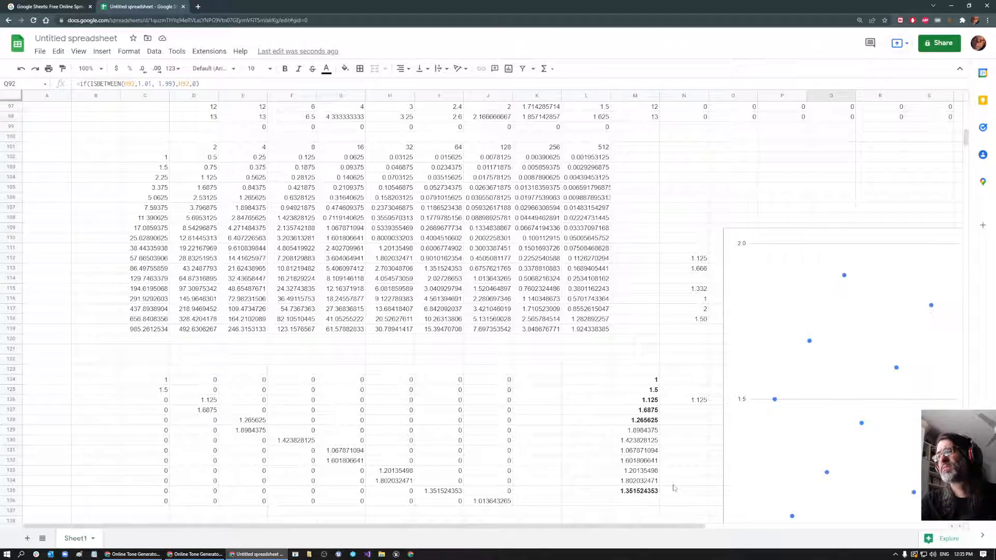
scroll(674, 487, up, 7)
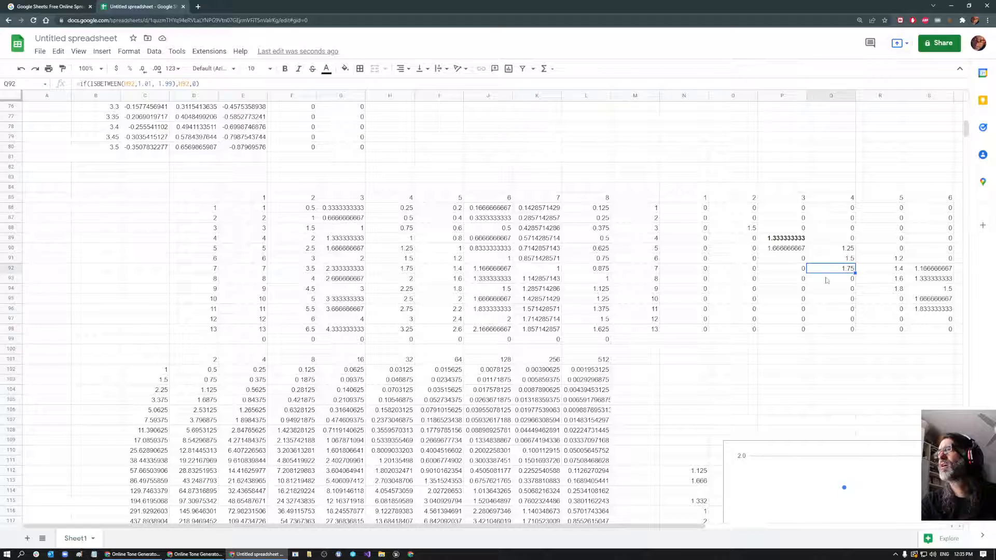
scroll(669, 400, down, 9)
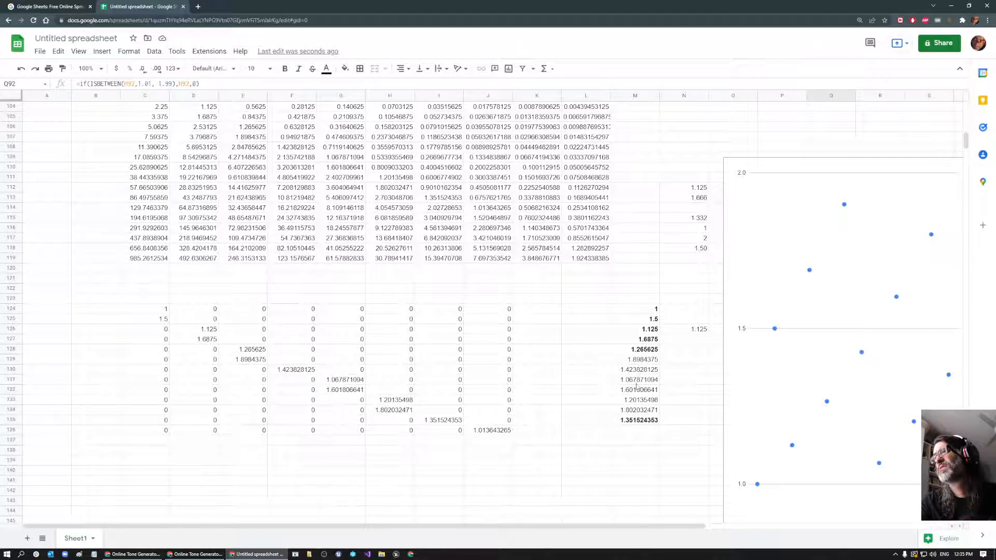
scroll(674, 392, up, 7)
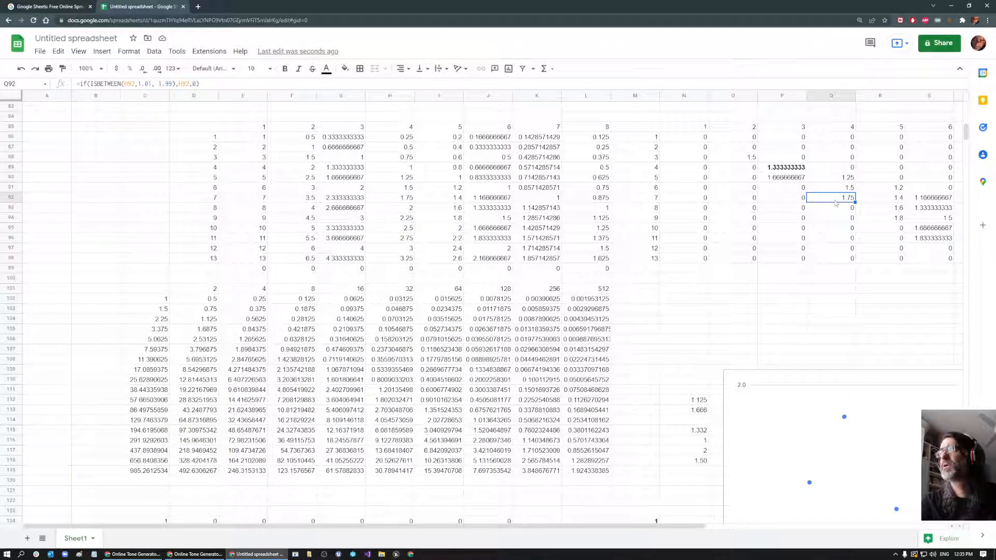
click(901, 188)
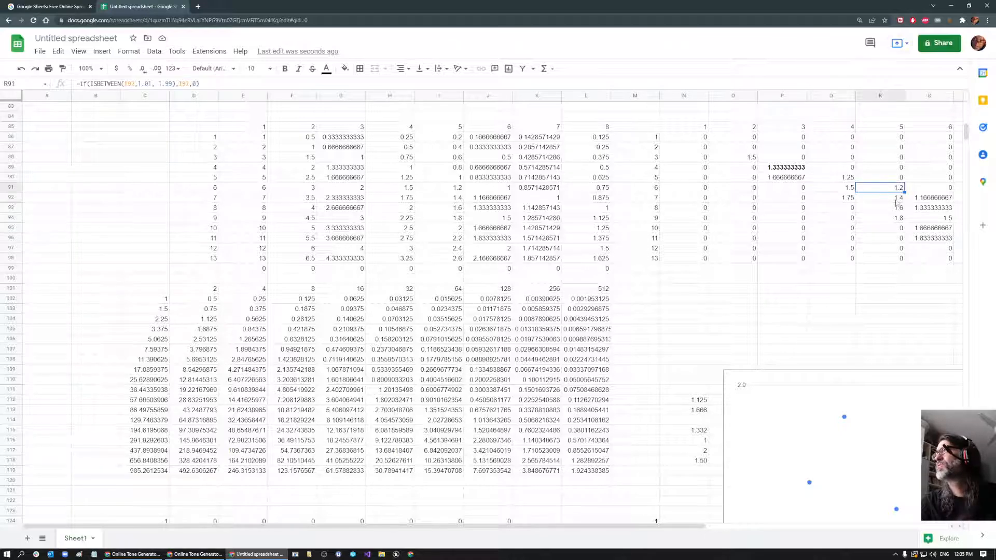
scroll(681, 357, down, 6)
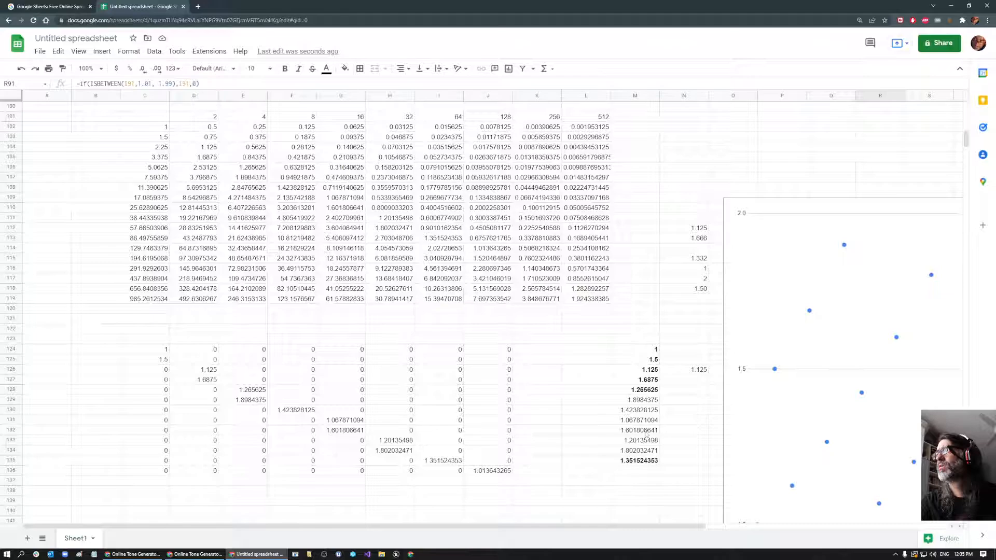
click(631, 441)
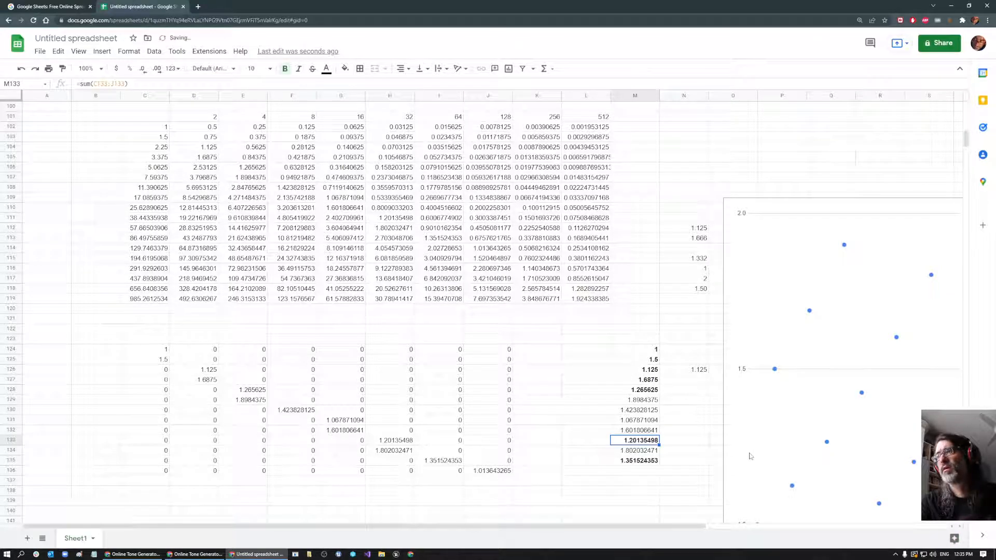
Look up the numerator and denominator of the 1.2 ratio in R91 and enter 6/5 in N133, beside the bold quotient.
click(683, 443)
scroll(743, 317, up, 7)
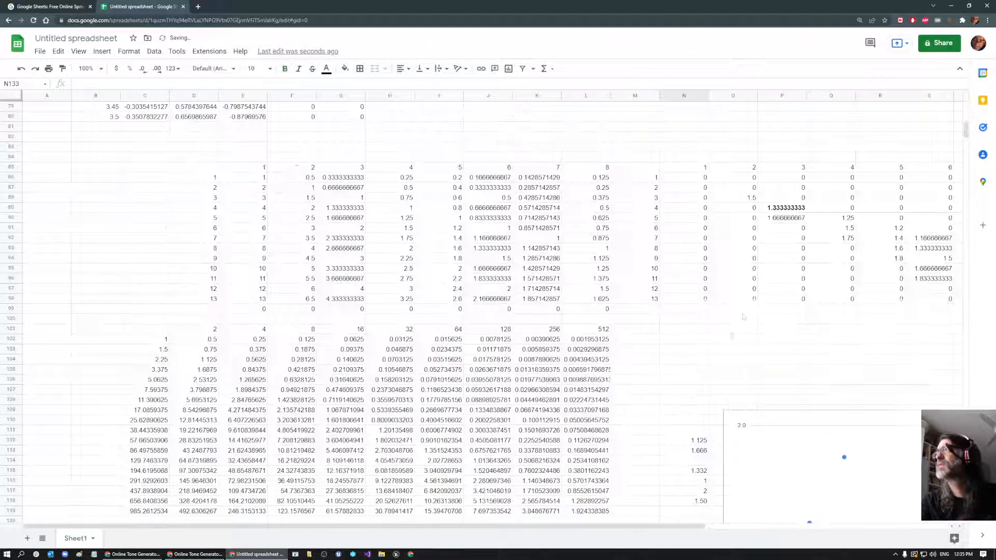
click(893, 230)
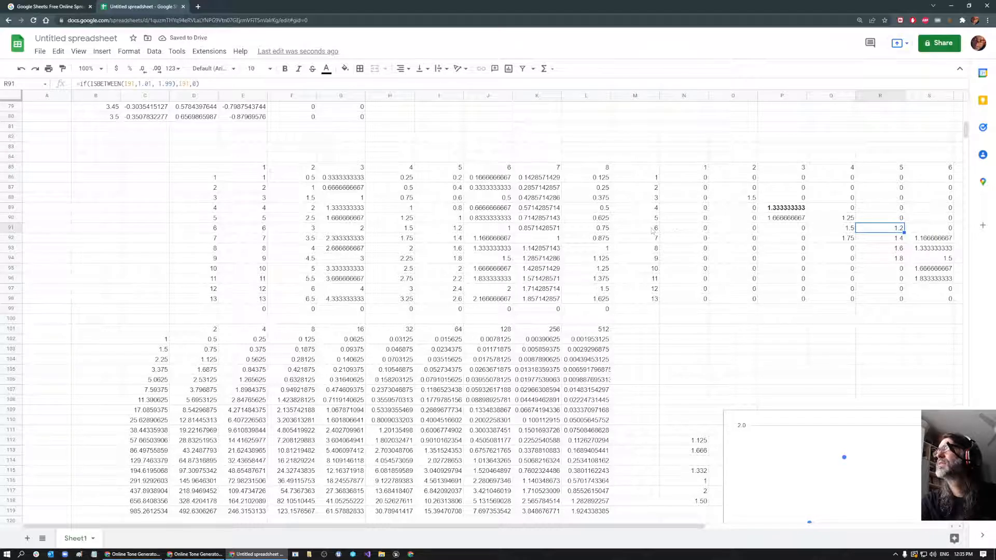
scroll(760, 316, down, 7)
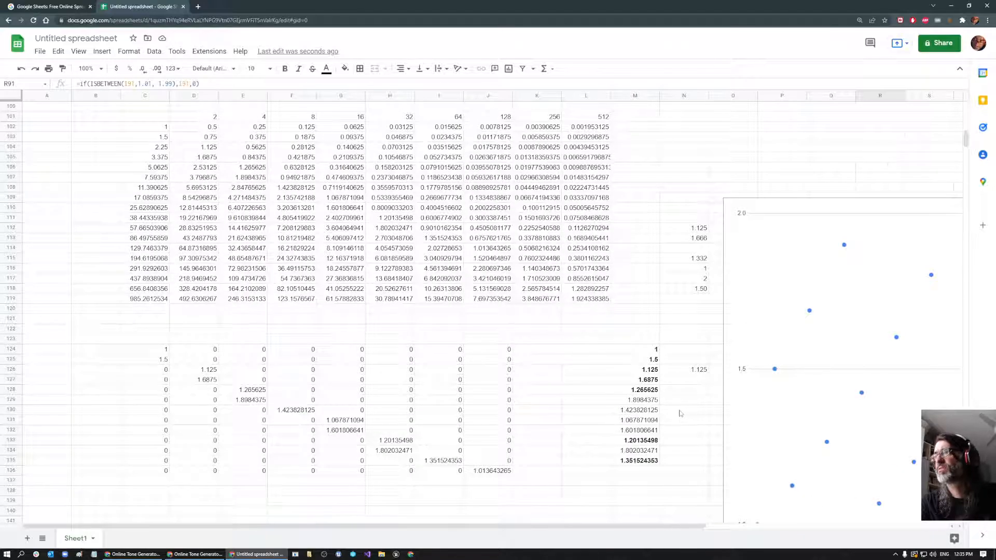
click(690, 442)
text(6/5)
key(Return)
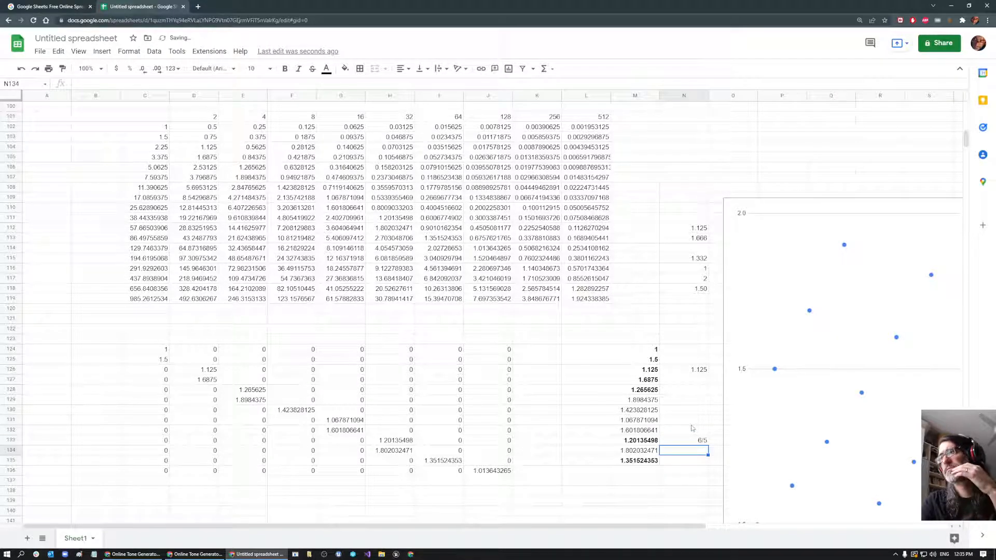
Compare the quotients around M133:M135 with the ratios over 5, and bold the quotient in M130.
key(Up)
key(Left)
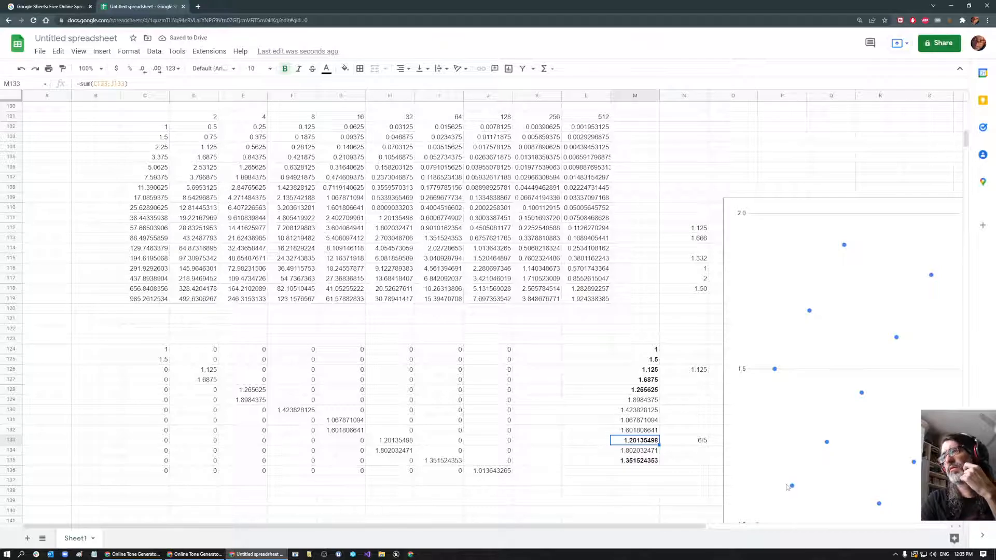
key(Down)
key(Down)
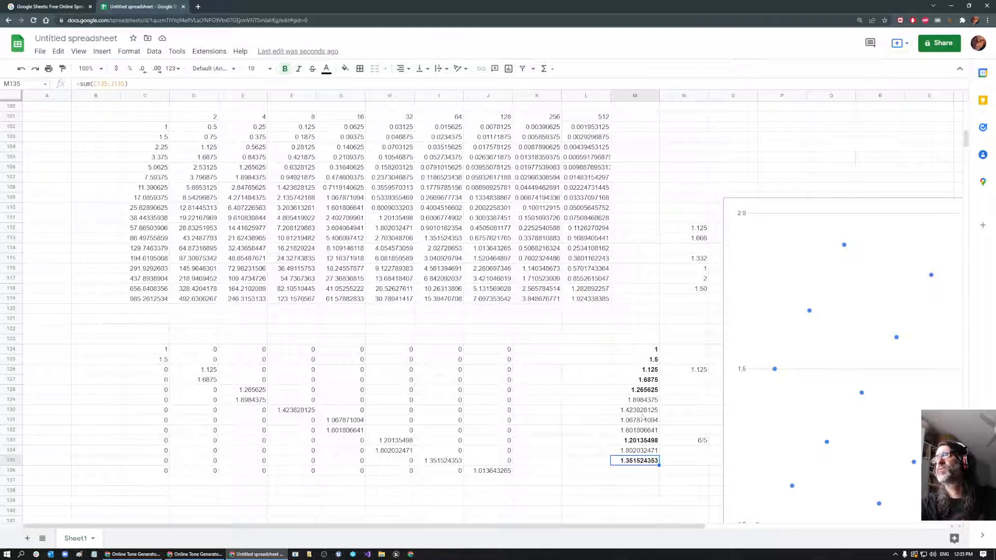
scroll(786, 325, up, 3)
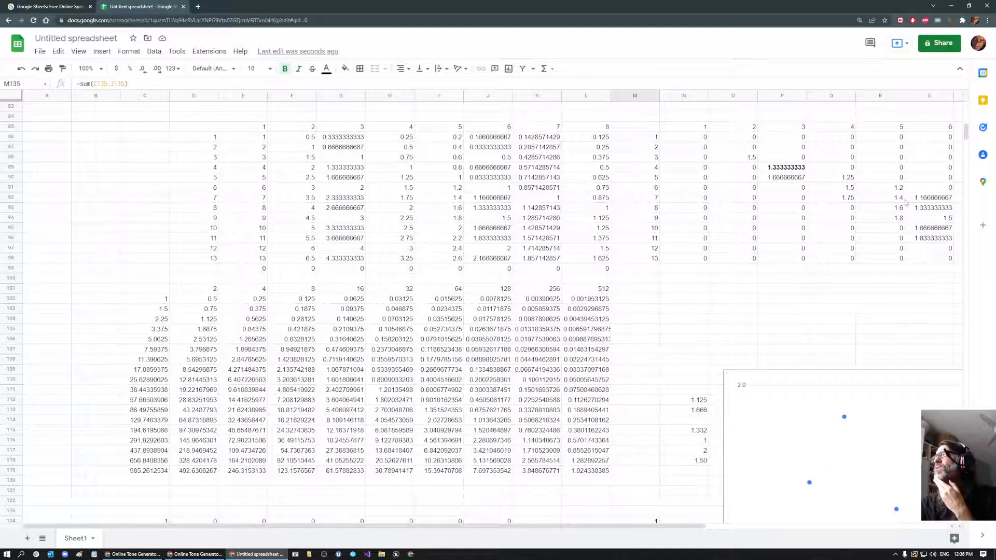
scroll(897, 203, down, 3)
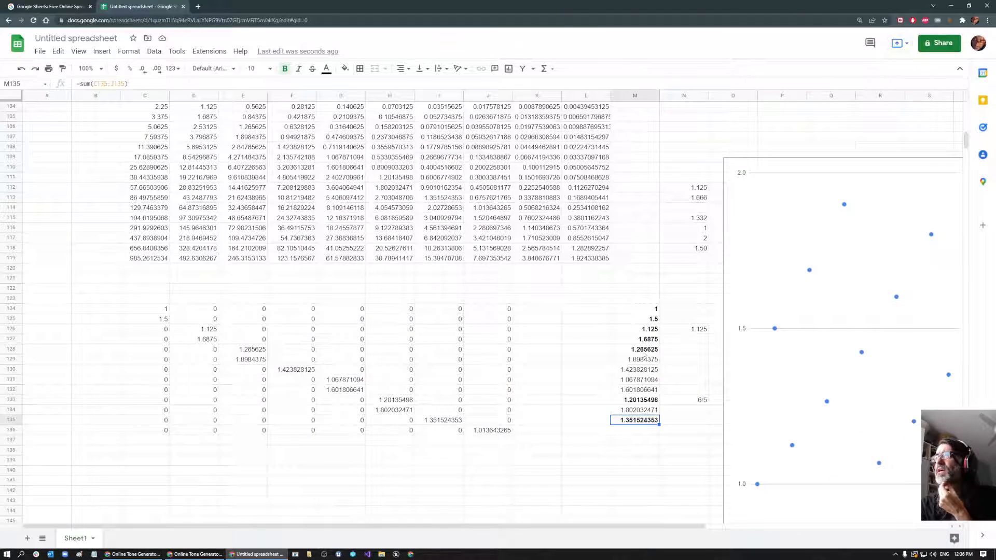
click(635, 371)
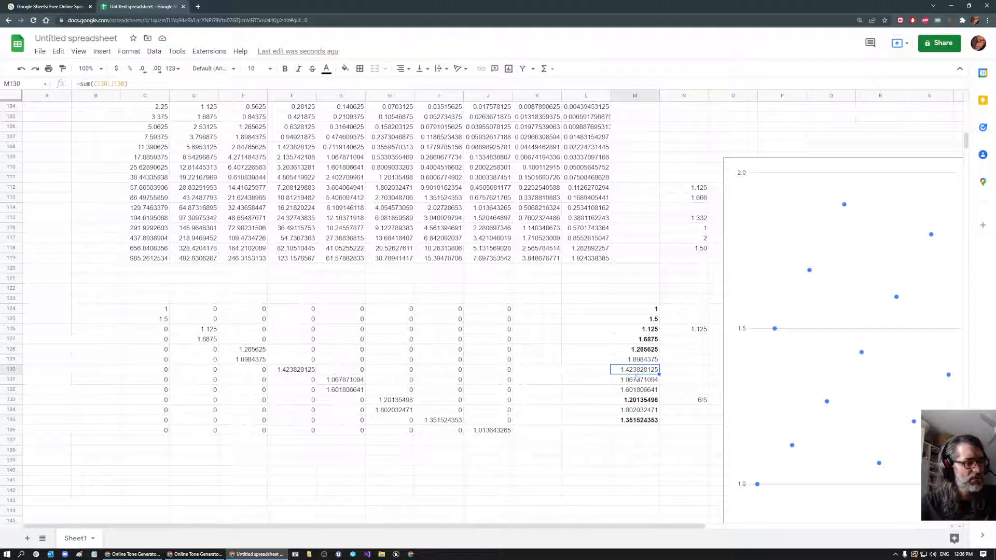
key(ctrl+b)
Check the 1.6 ratio in R93 against the quotient list and bold the quotient in M132.
scroll(668, 356, up, 3)
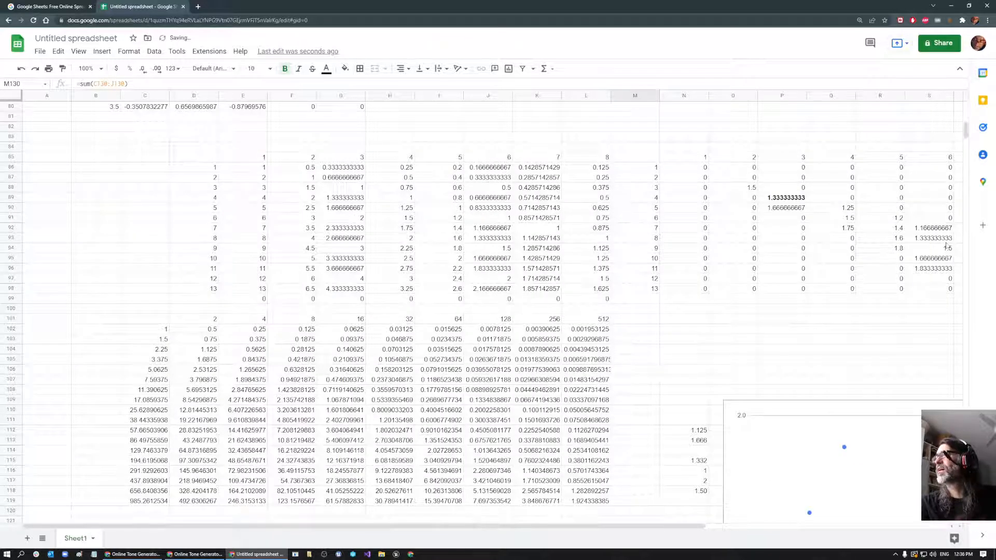
click(904, 238)
scroll(830, 259, down, 4)
click(636, 350)
key(ctrl+b)
Examine the ratios over 5 in R91:R94 and trace the quotients in C125 and D127 to their source table.
scroll(636, 353, up, 3)
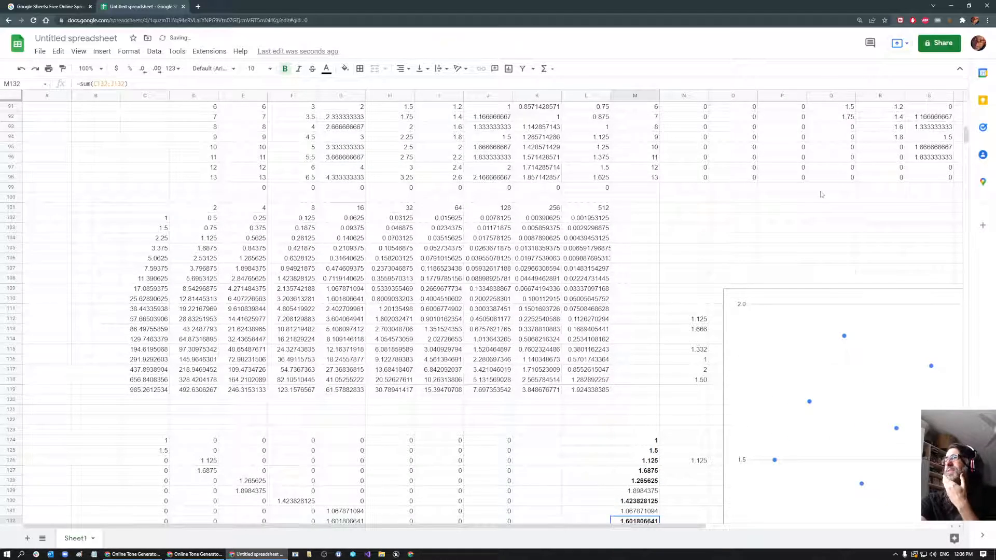
drag(891, 179, 894, 210)
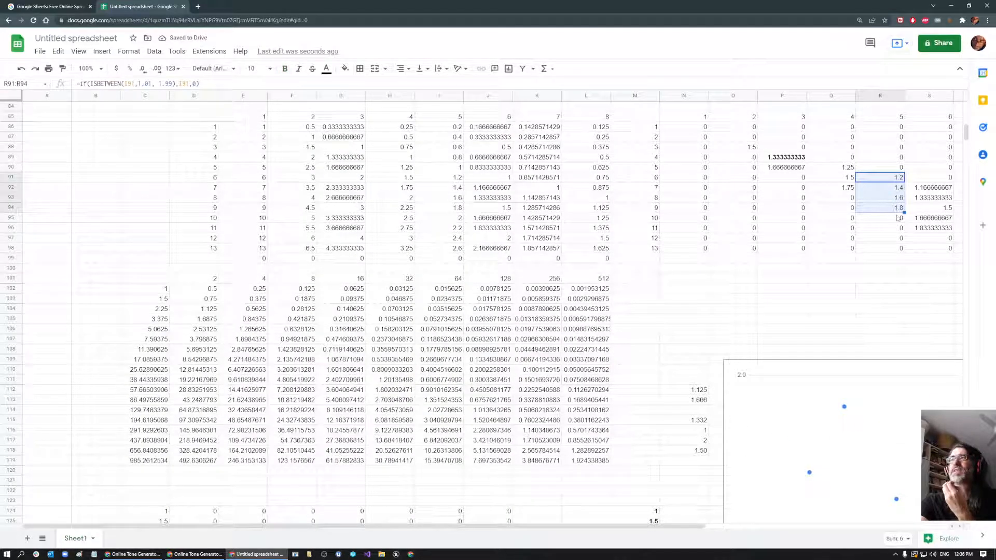
click(893, 117)
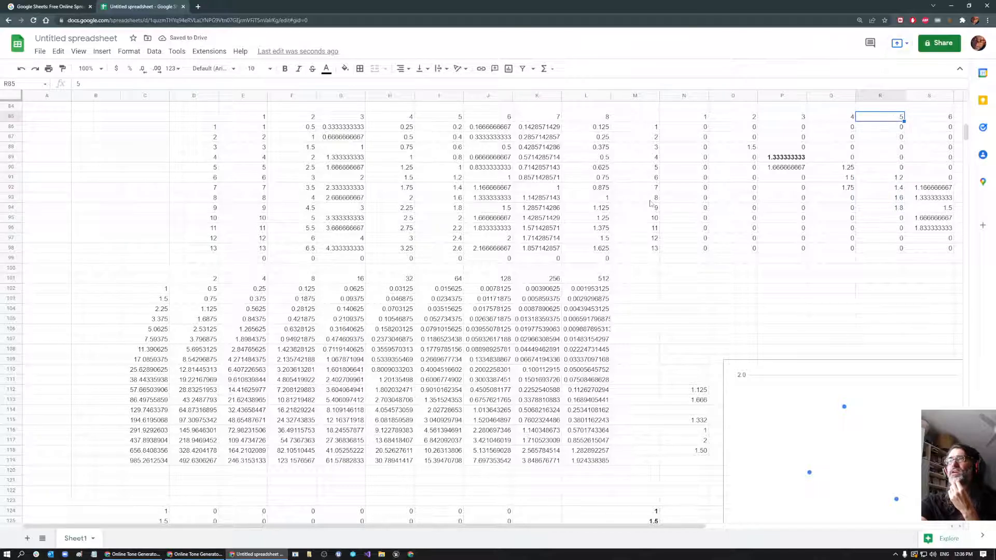
scroll(706, 349, down, 2)
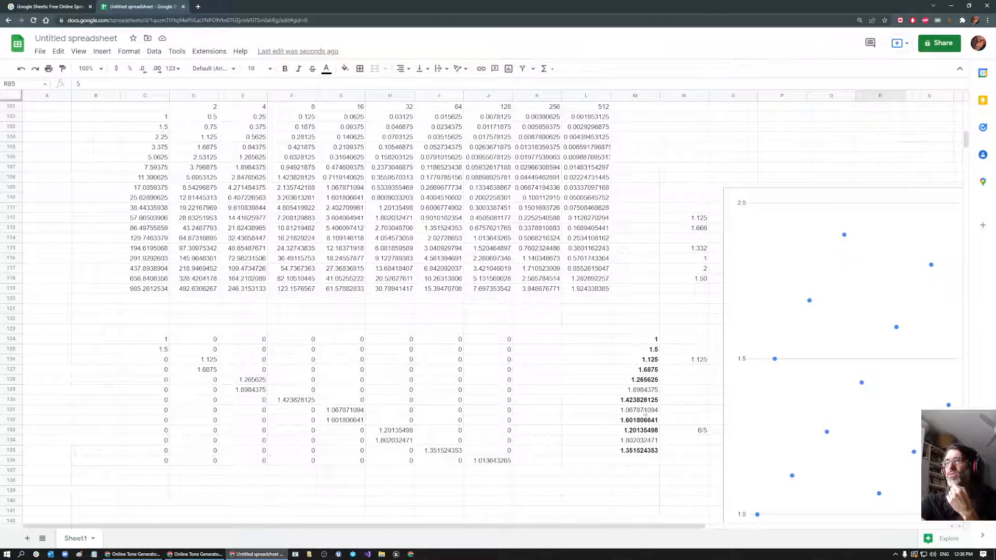
click(162, 352)
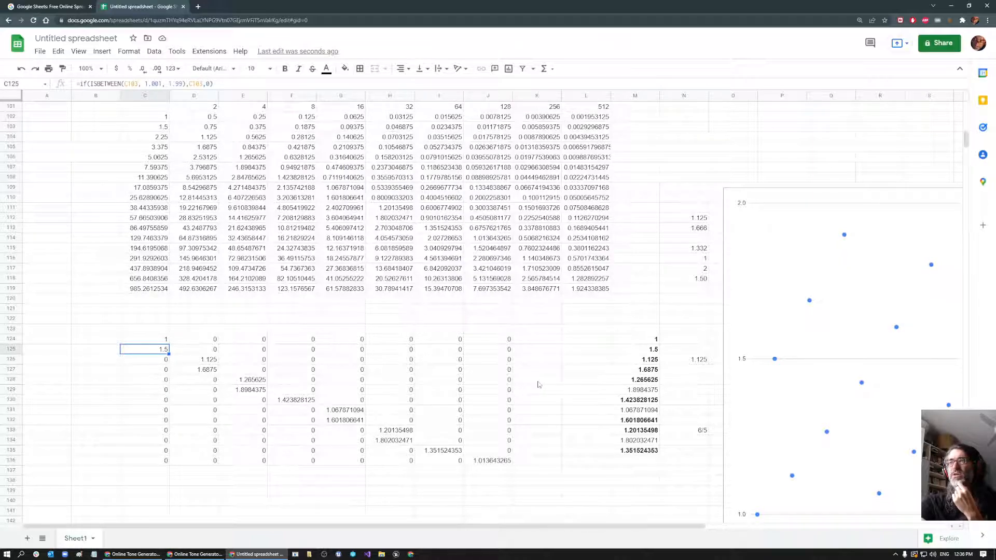
click(209, 371)
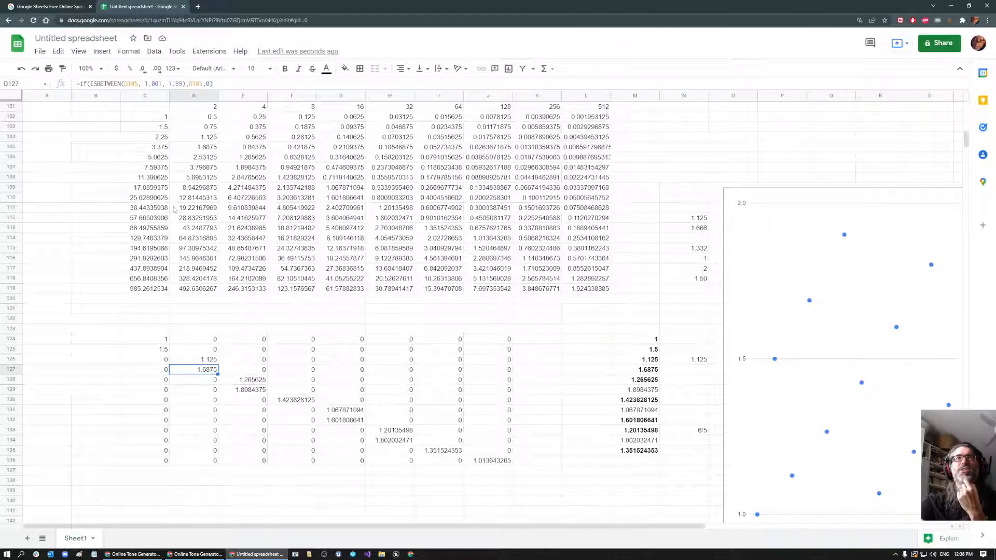
scroll(185, 348, up, 2)
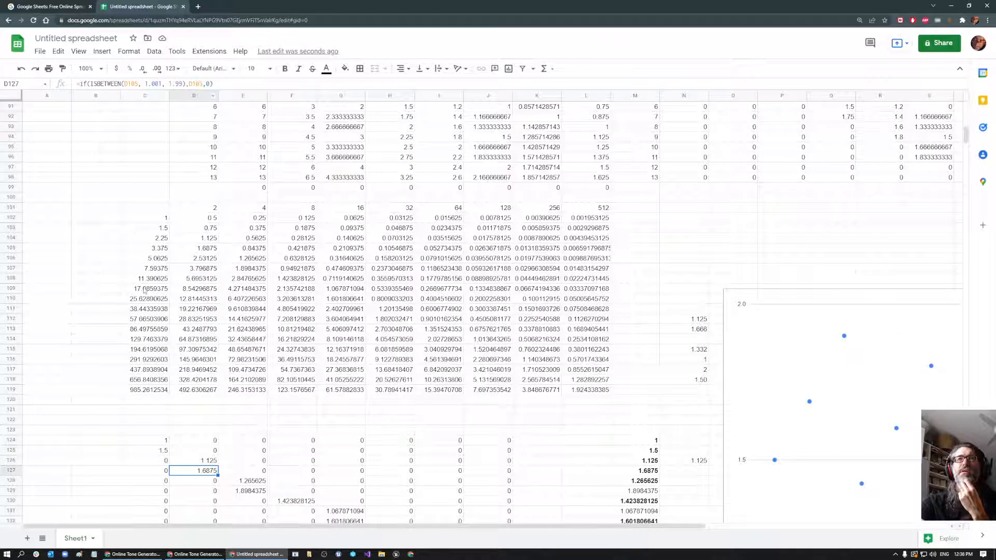
Compare the quotients in M133:M134 with the ratios over 5 and bold the quotient in M134.
click(167, 290)
scroll(247, 325, down, 2)
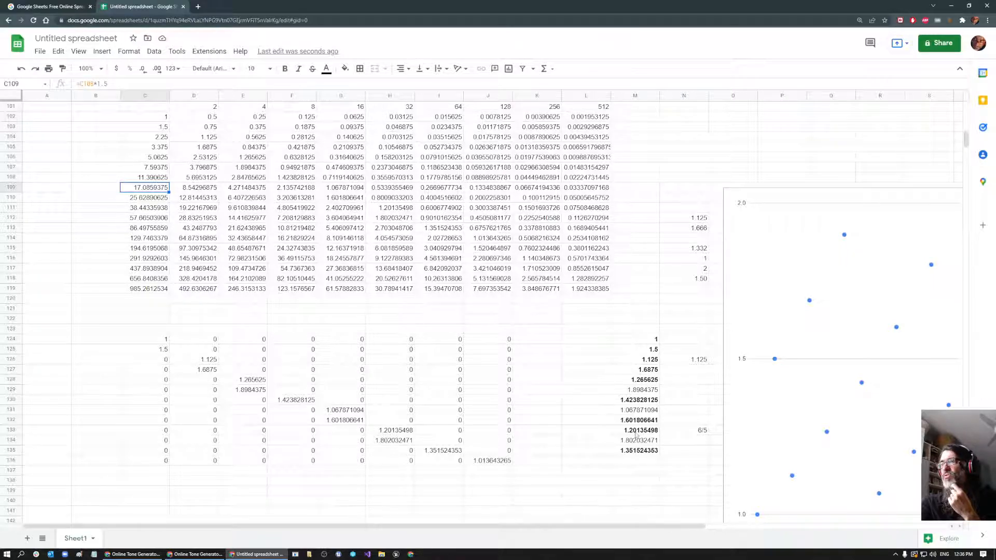
scroll(677, 430, up, 5)
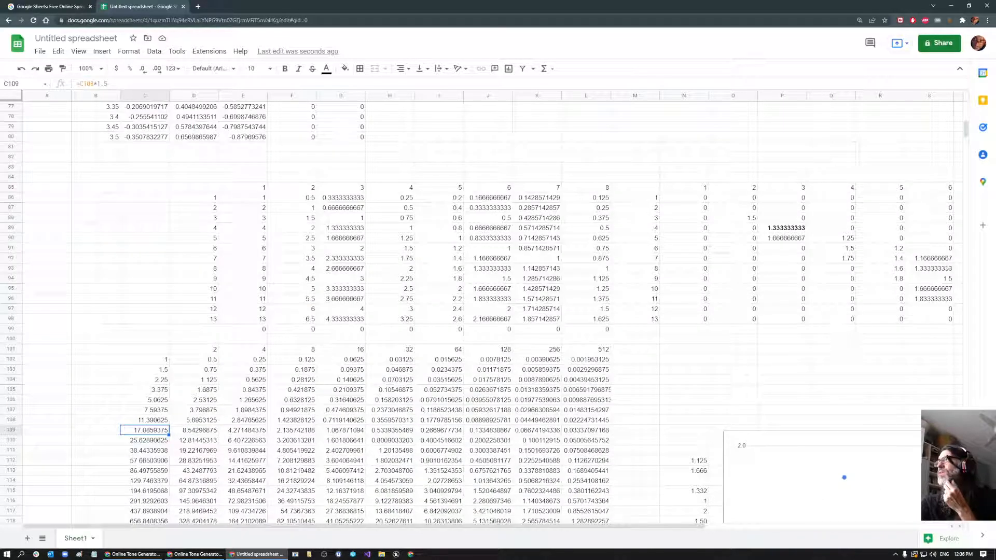
scroll(640, 483, down, 4)
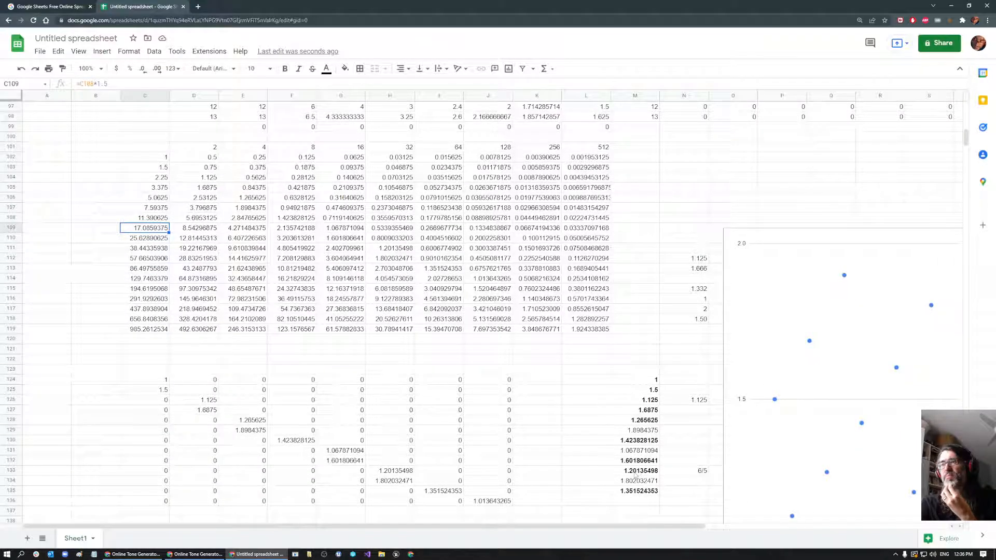
click(639, 472)
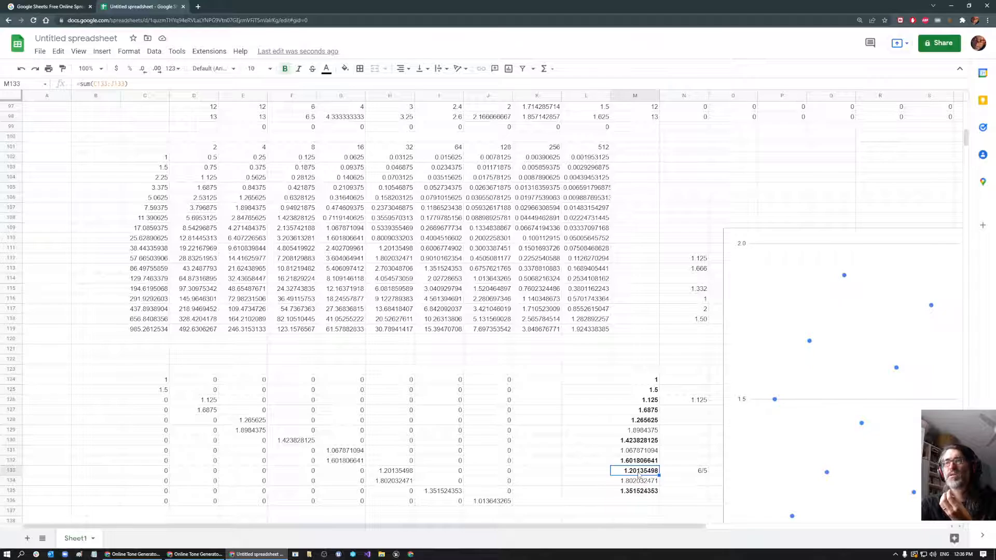
scroll(640, 476, up, 3)
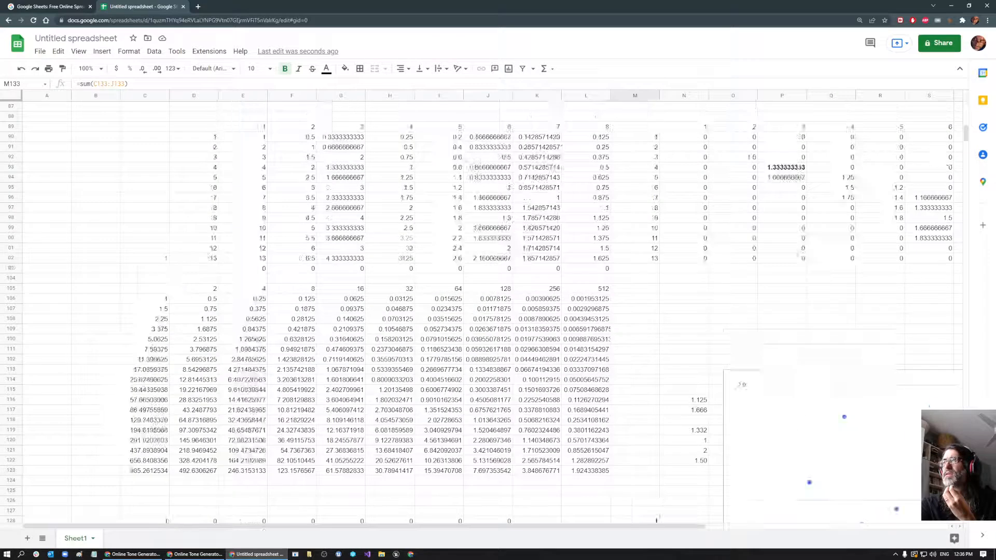
click(892, 218)
scroll(634, 416, down, 4)
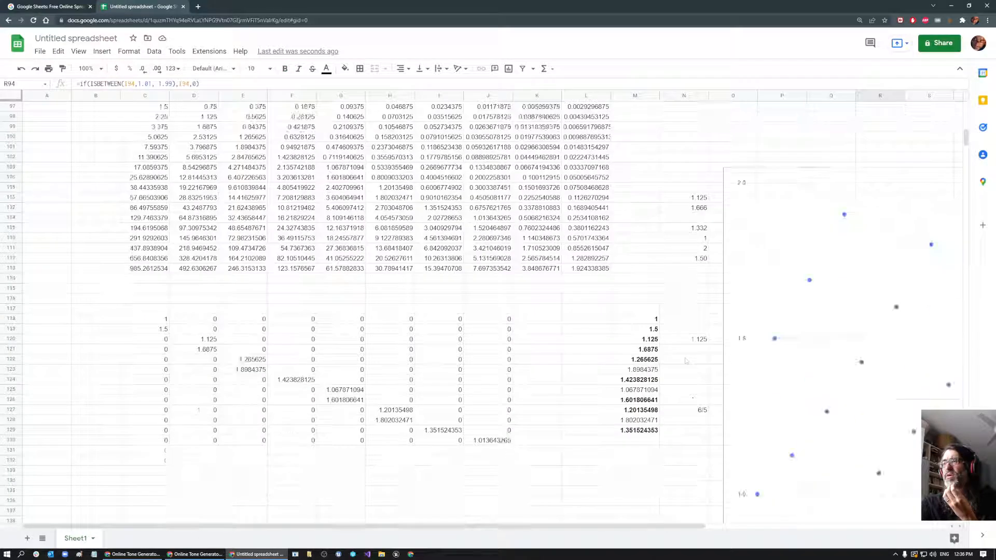
click(643, 422)
key(ctrl+b)
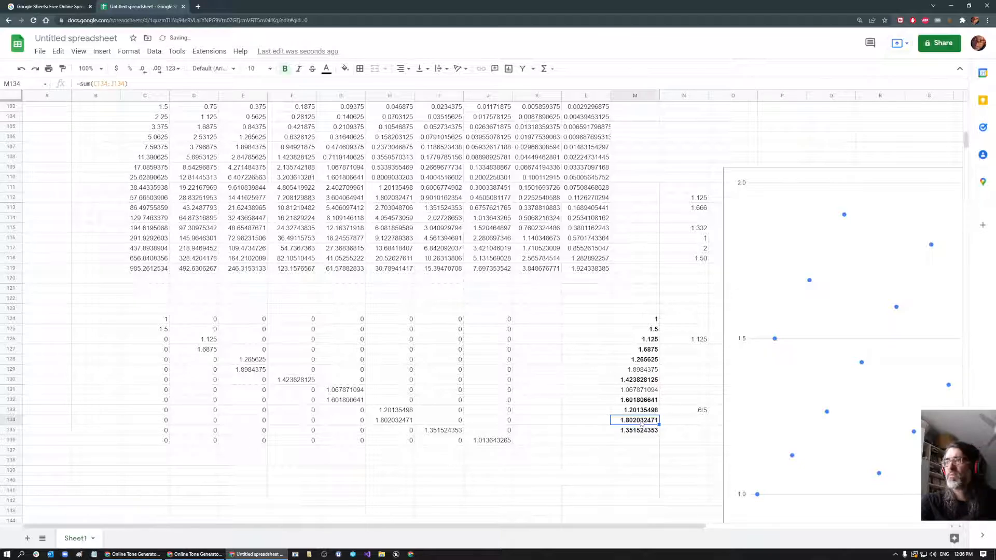
Compare the unbolded quotients in M129 and M131 with the simple-fraction ratios in the table above.
click(639, 370)
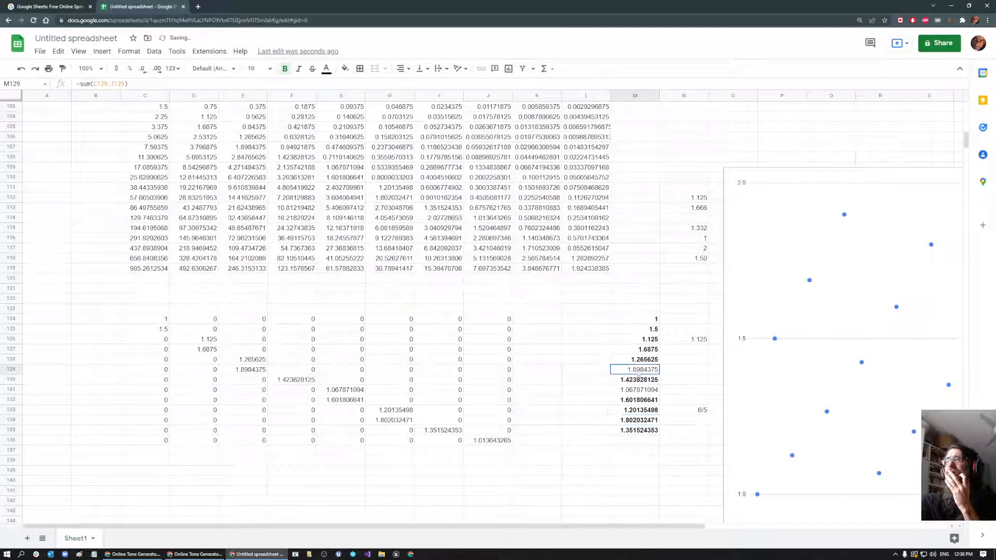
click(635, 390)
scroll(681, 390, up, 3)
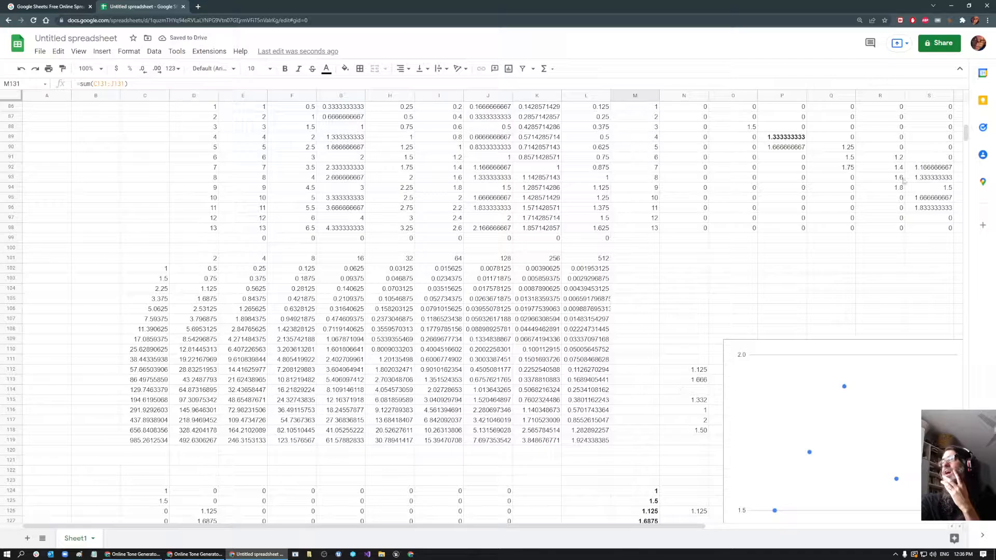
scroll(804, 354, down, 2)
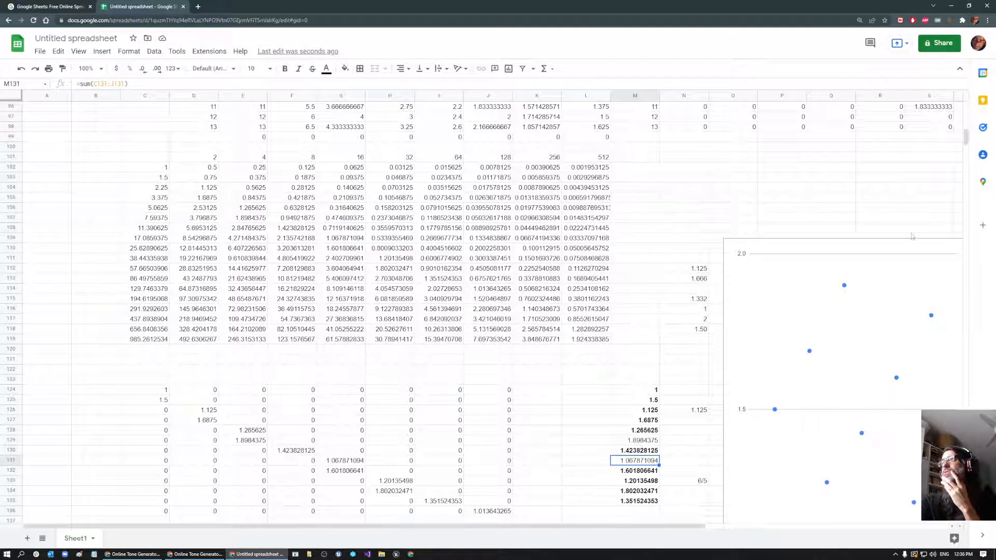
scroll(968, 173, up, 2)
scroll(916, 187, down, 5)
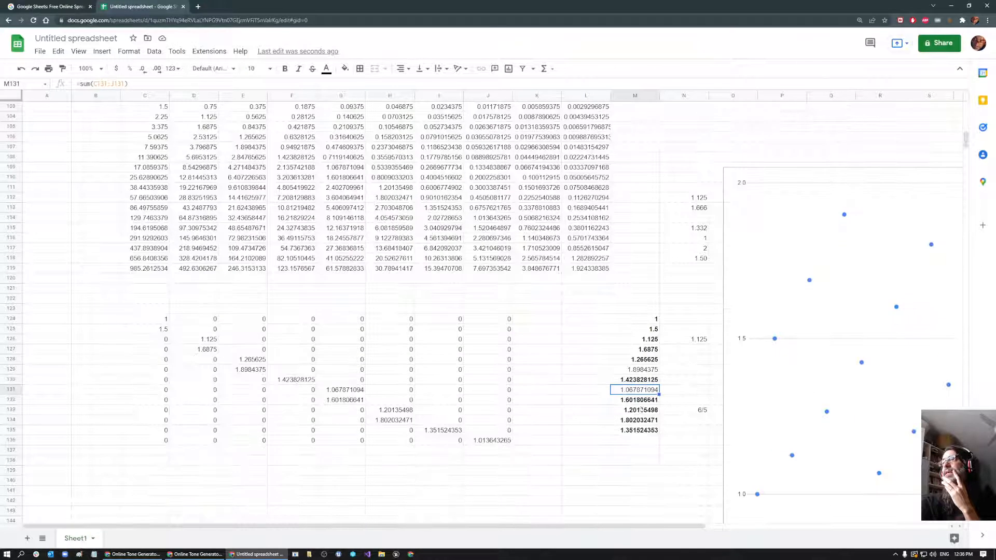
scroll(636, 421, down, 4)
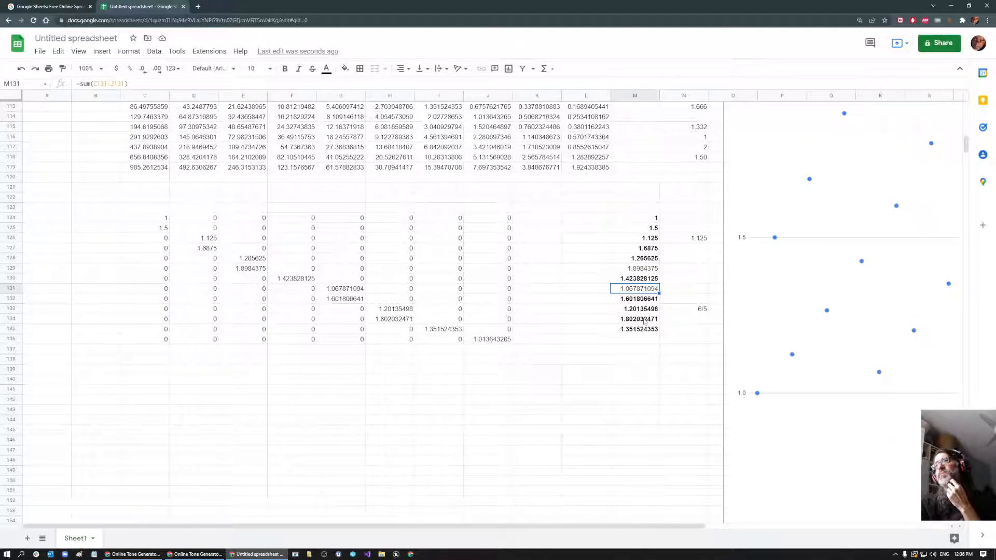
scroll(625, 396, down, 1)
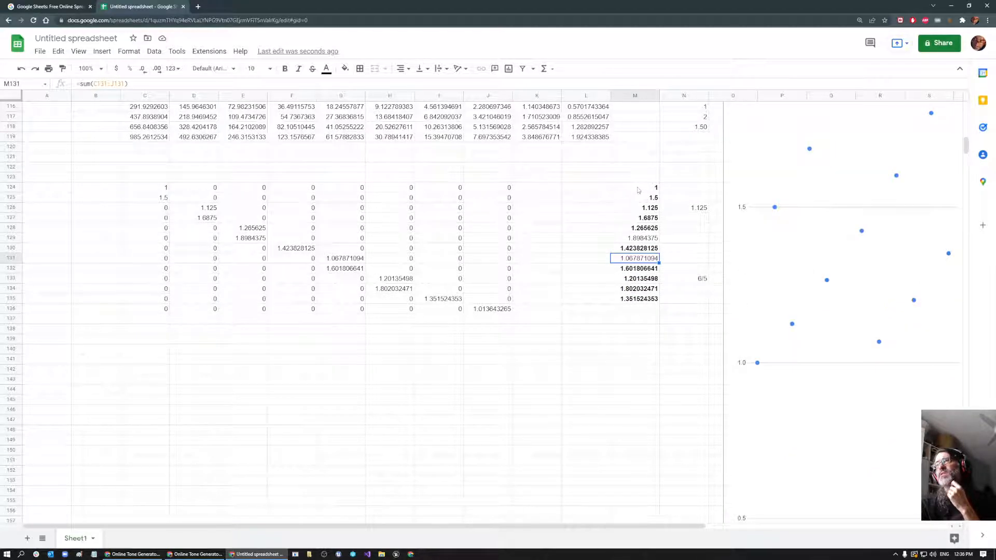
drag(639, 190, 643, 298)
click(553, 377)
click(568, 361)
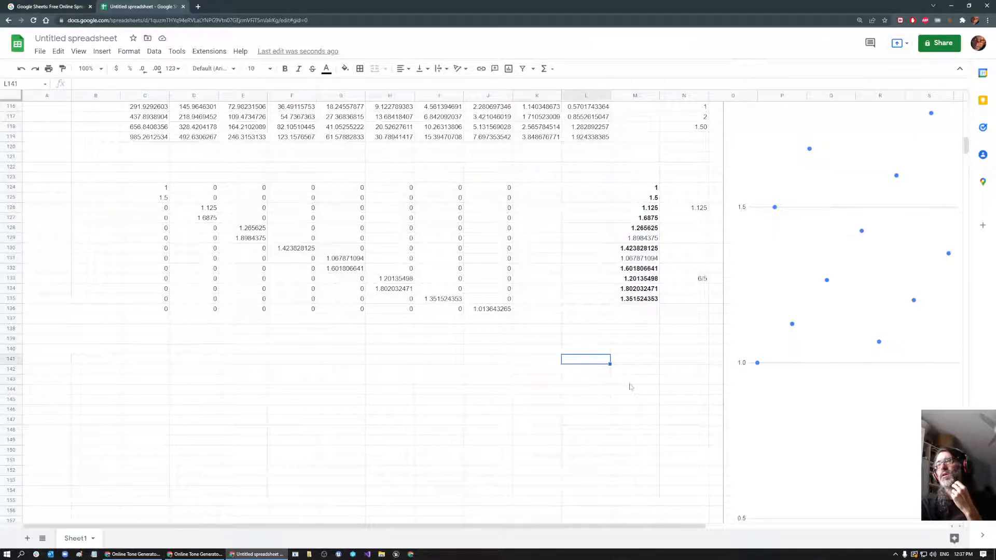
text(=)
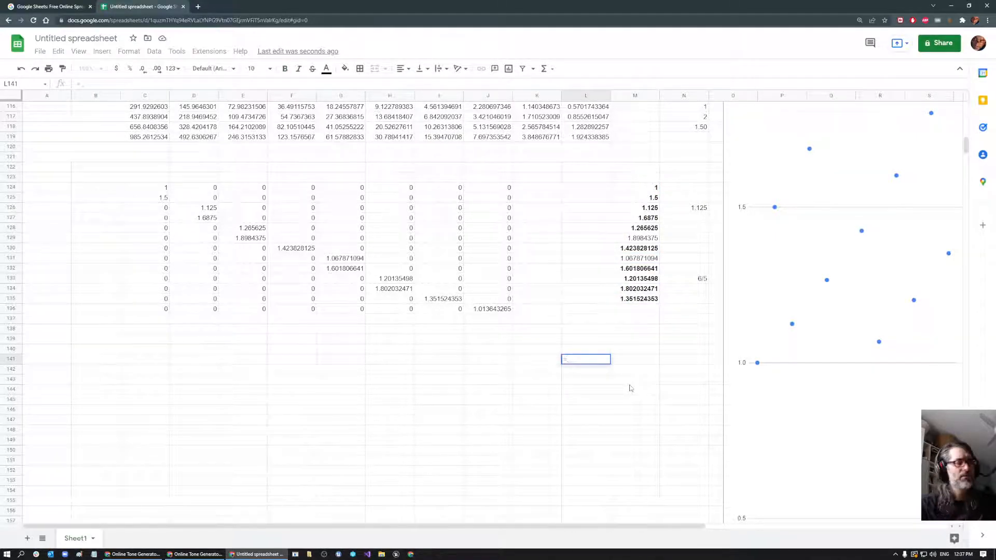
text(sor)
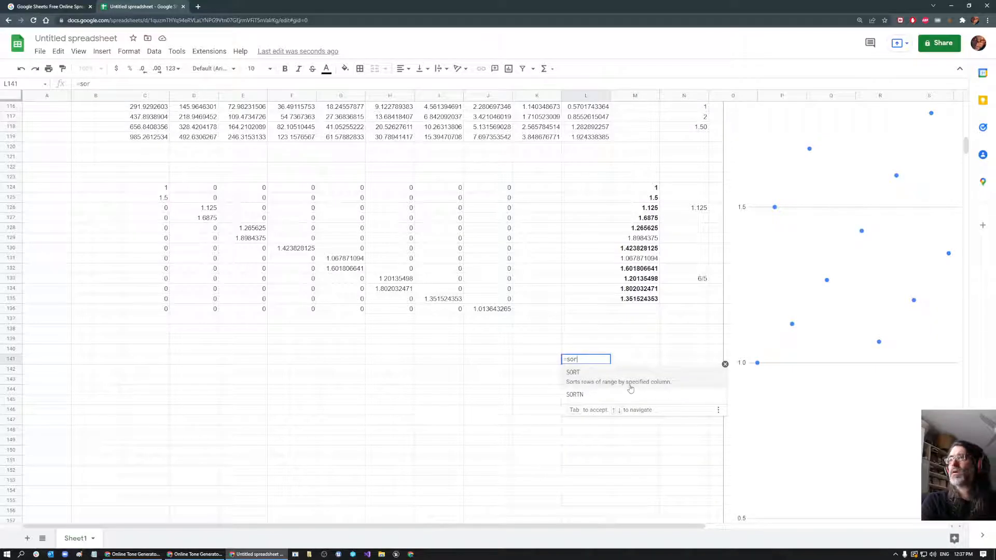
text(t()
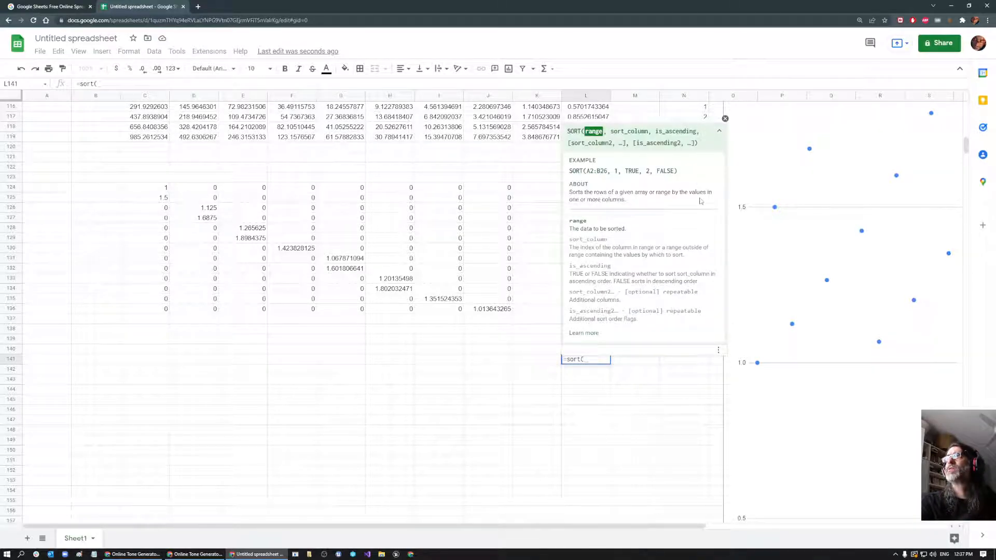
key(Escape)
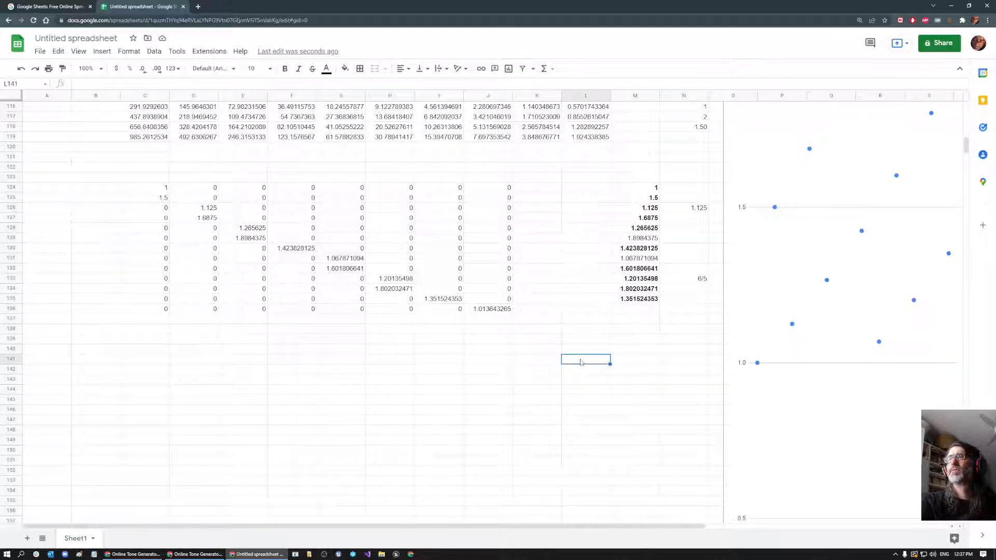
List the quotients of M124:M135 in ascending order from H149 downward with a SORT formula.
click(389, 440)
text(s)
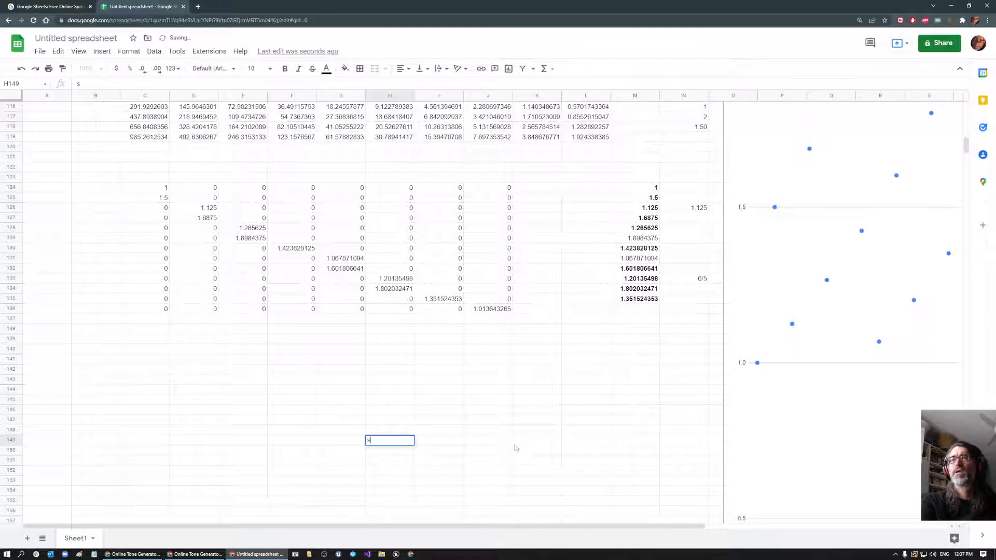
text(or)
key(BackSpace)
key(BackSpace)
key(BackSpace)
text(=so)
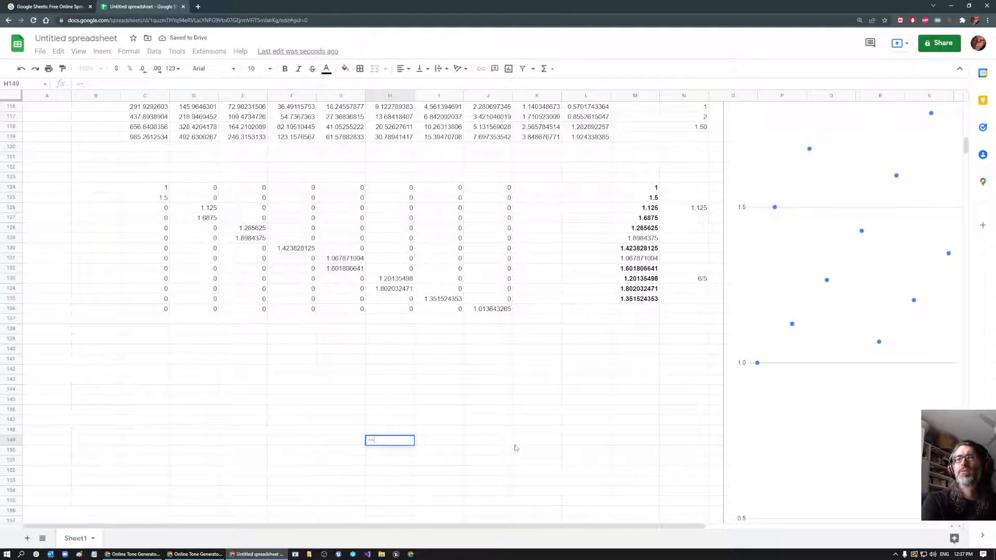
text(rt()
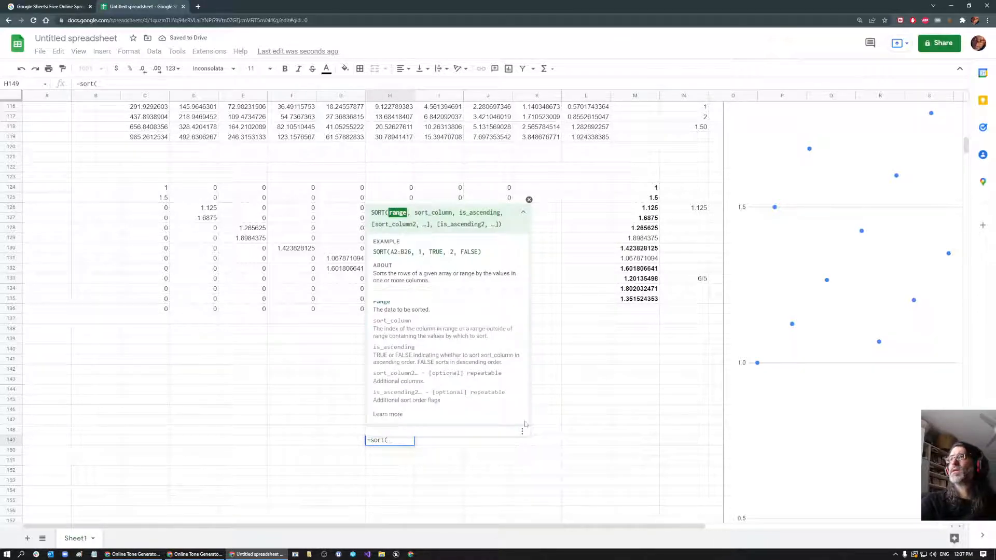
drag(648, 190, 638, 300)
right_click(639, 300)
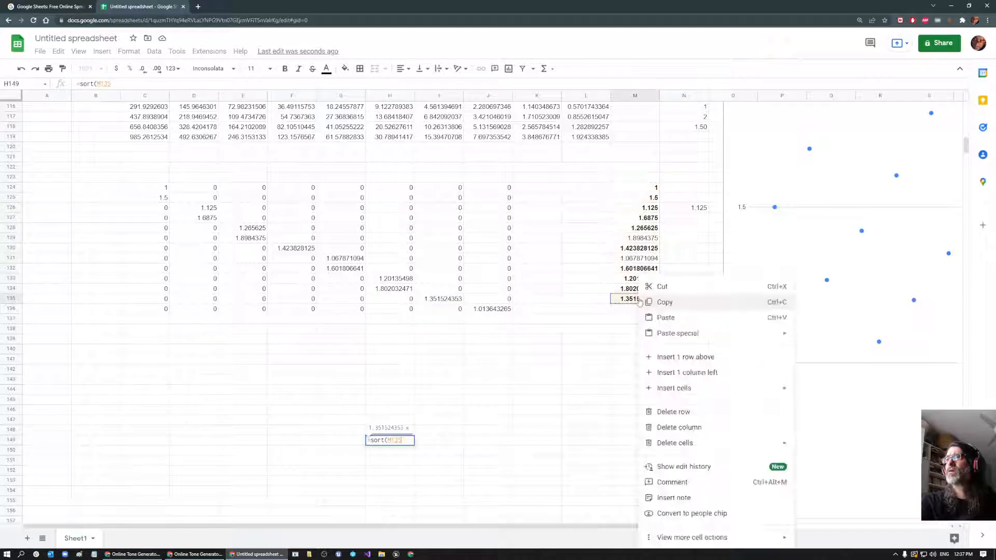
click(642, 192)
drag(642, 195, 637, 302)
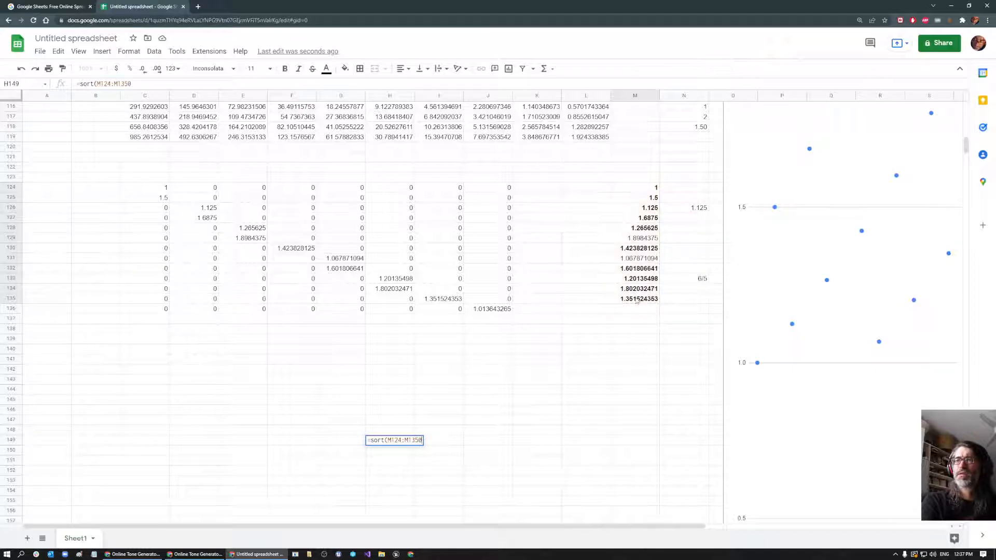
key(Return)
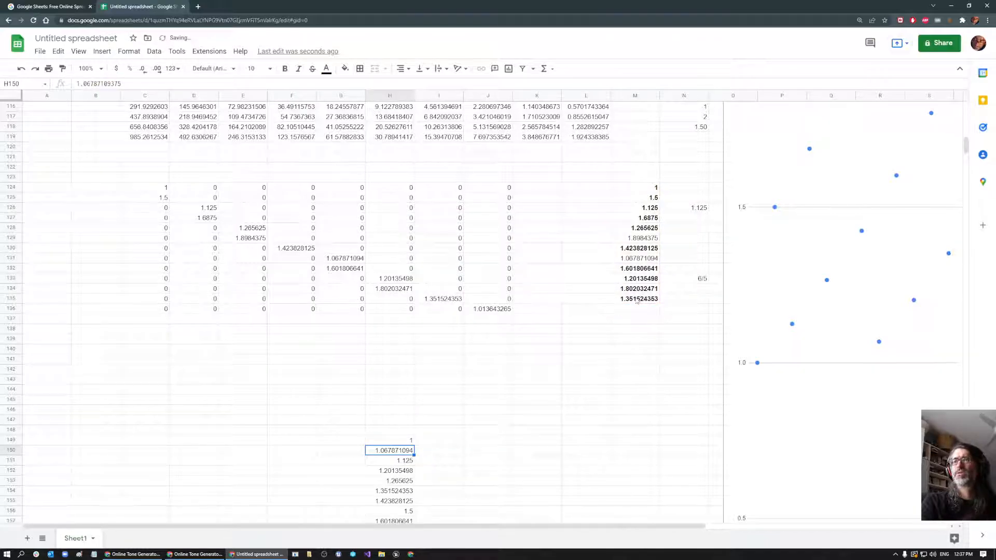
Move the sorted quotient list to M140:M151 and shift the scatter chart farther right, away from the list.
scroll(594, 324, down, 2)
click(389, 369)
shift+click(403, 485)
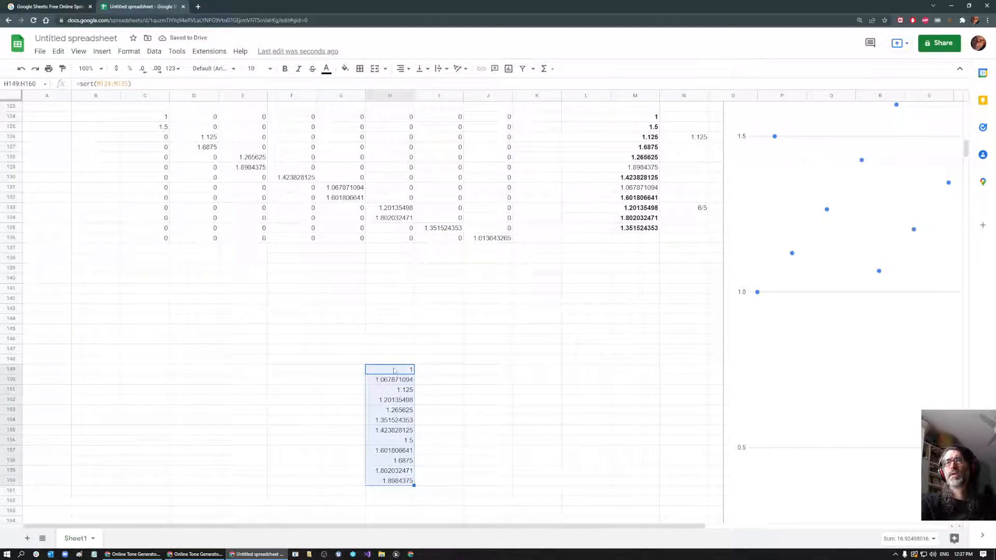
drag(393, 366, 627, 285)
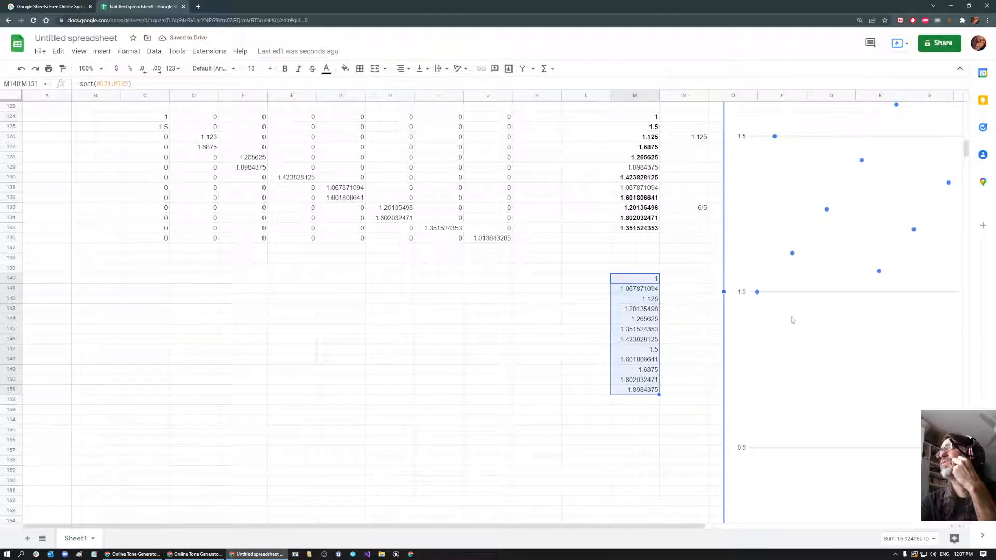
drag(759, 348, 886, 325)
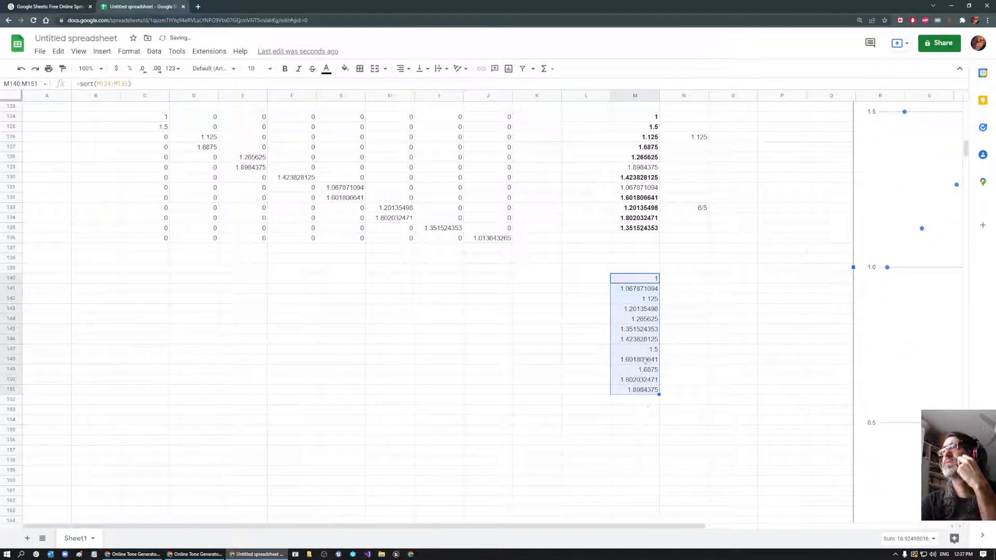
Insert a line chart of the sorted quotients in M140:M151.
click(635, 308)
drag(636, 278, 641, 390)
click(508, 68)
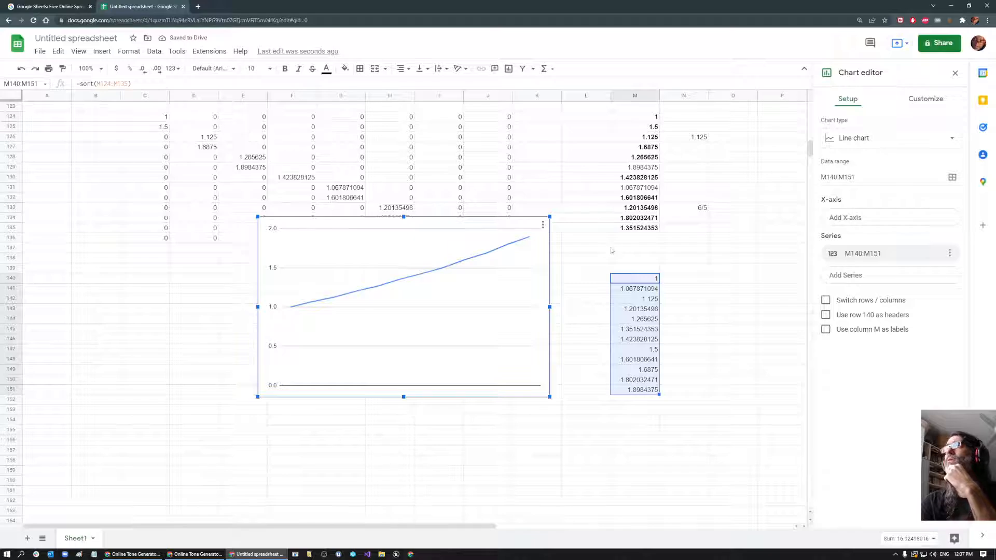
Make the line chart taller and narrower, and move it to the empty area starting around B146.
drag(404, 397, 404, 520)
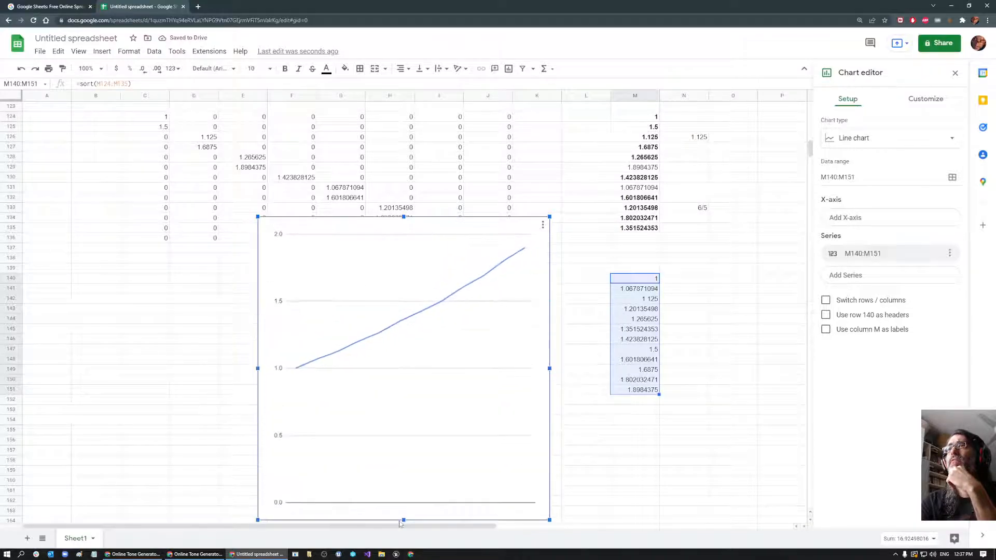
drag(404, 216, 404, 133)
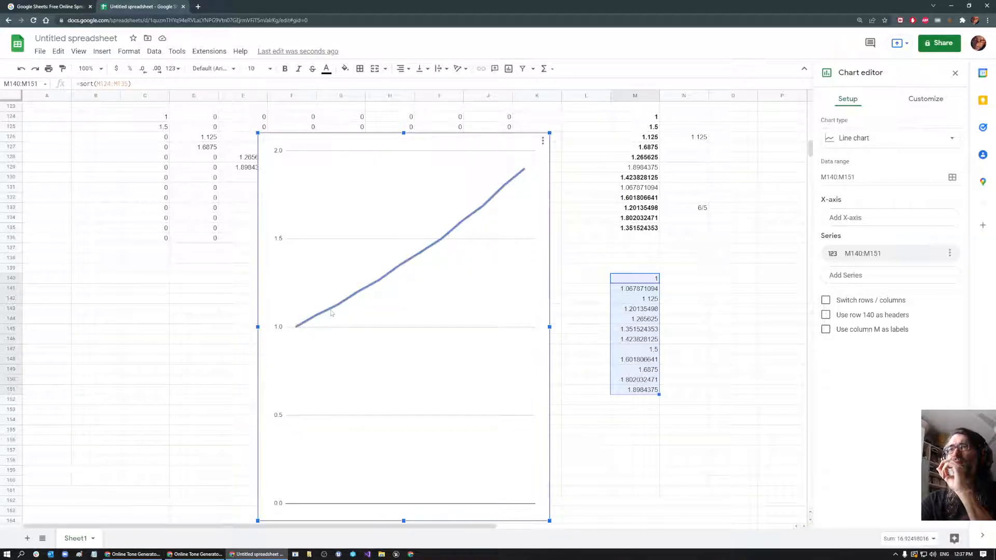
drag(404, 134, 404, 101)
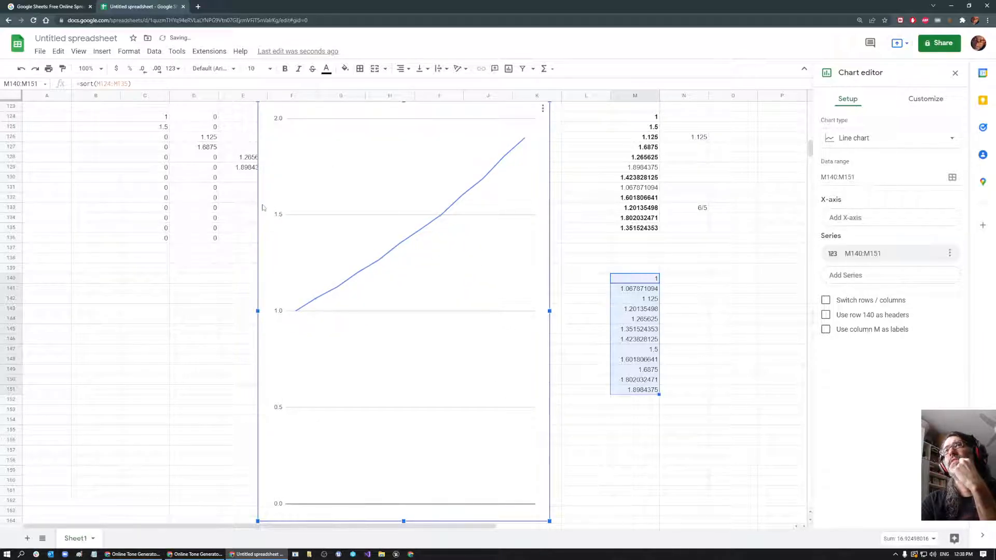
drag(258, 311, 295, 310)
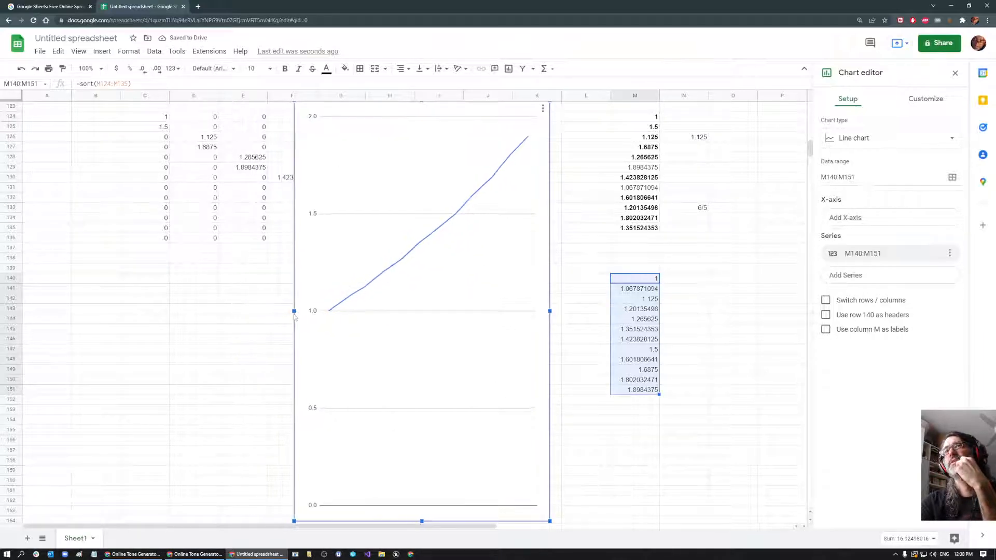
click(457, 143)
drag(484, 121, 258, 356)
scroll(453, 336, down, 5)
scroll(524, 321, up, 4)
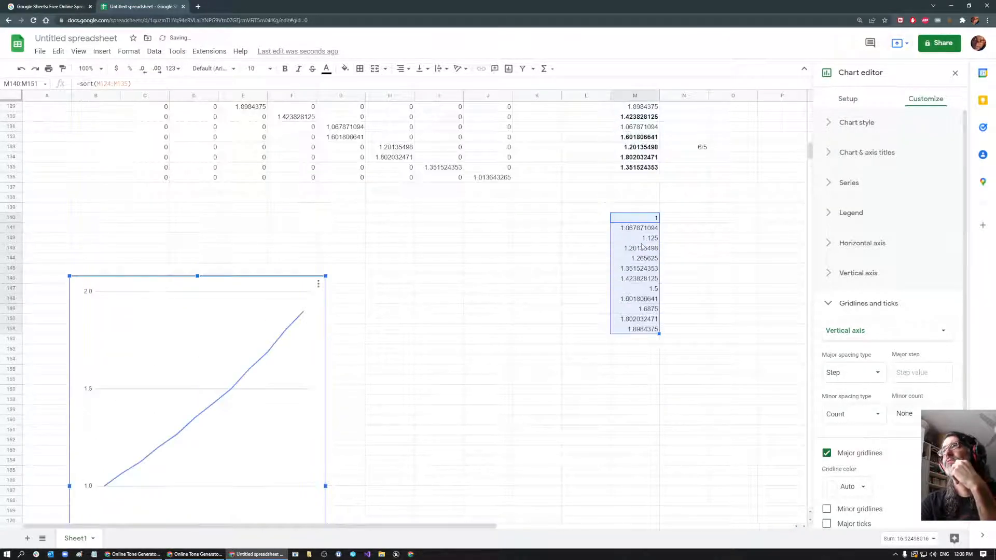
Enter 1 in K140 and 2 in K151, alongside the first and last sorted quotients.
click(537, 219)
text(1)
click(540, 332)
text(2)
click(601, 369)
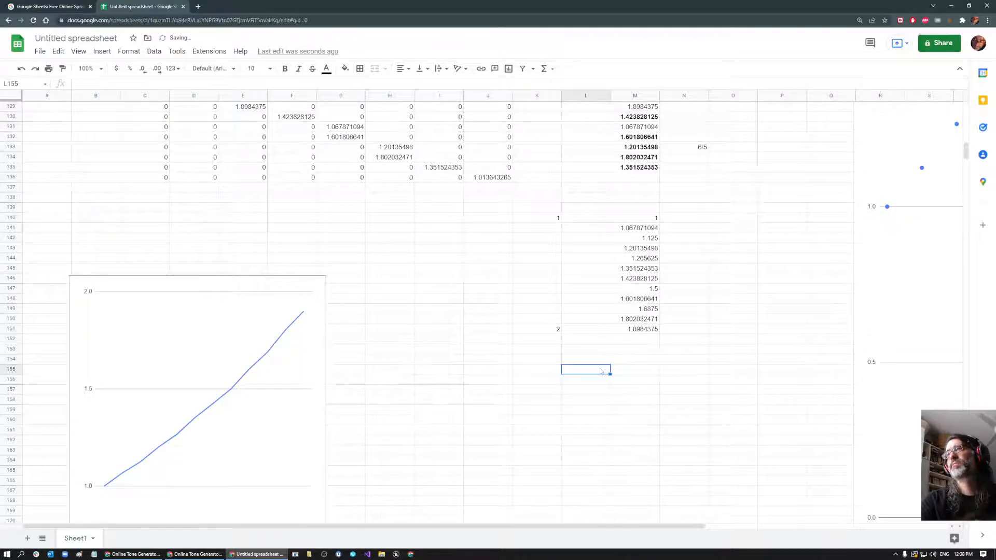
click(546, 220)
click(547, 230)
click(546, 239)
click(545, 259)
click(544, 232)
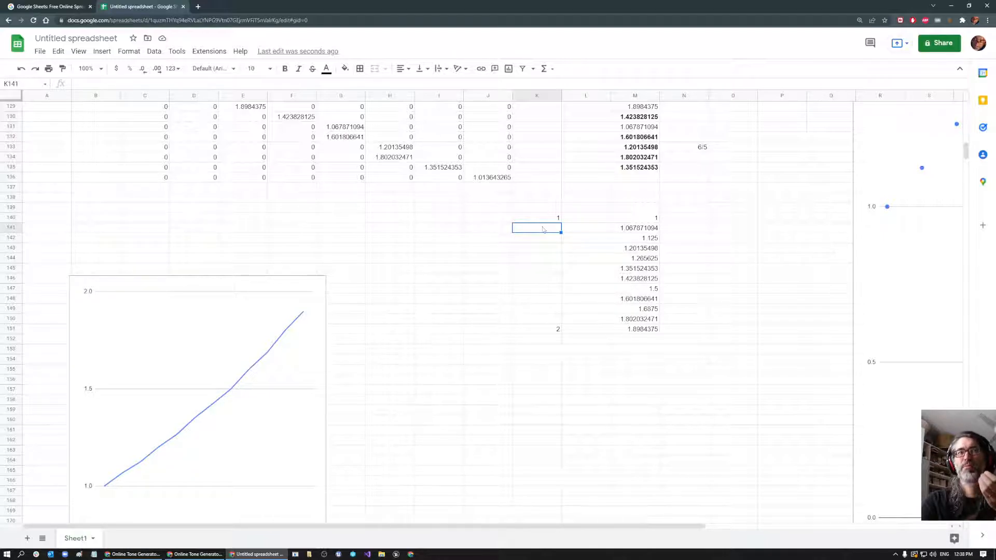
Enter the equation note "mystery**12 = 2" in cell J157, below the ratio columns.
click(540, 239)
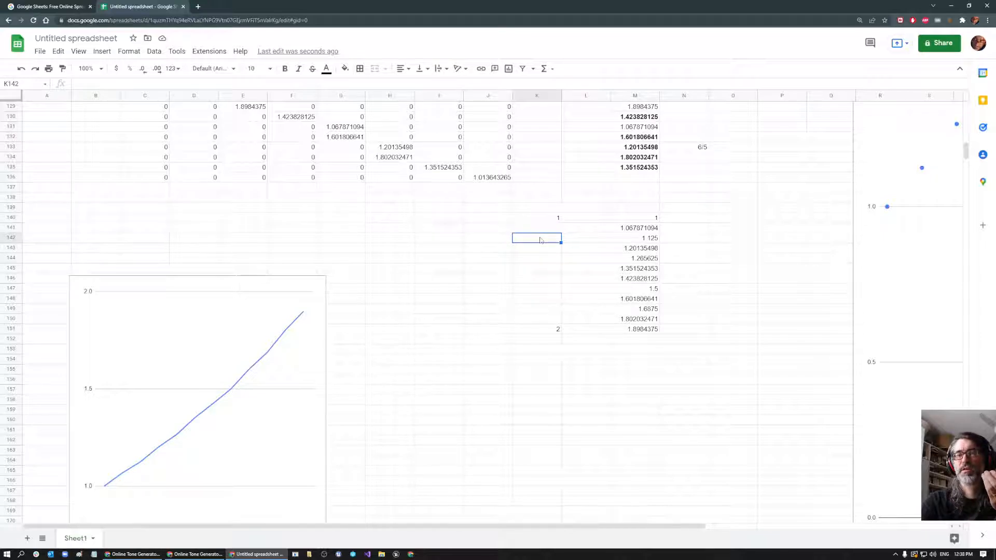
click(479, 394)
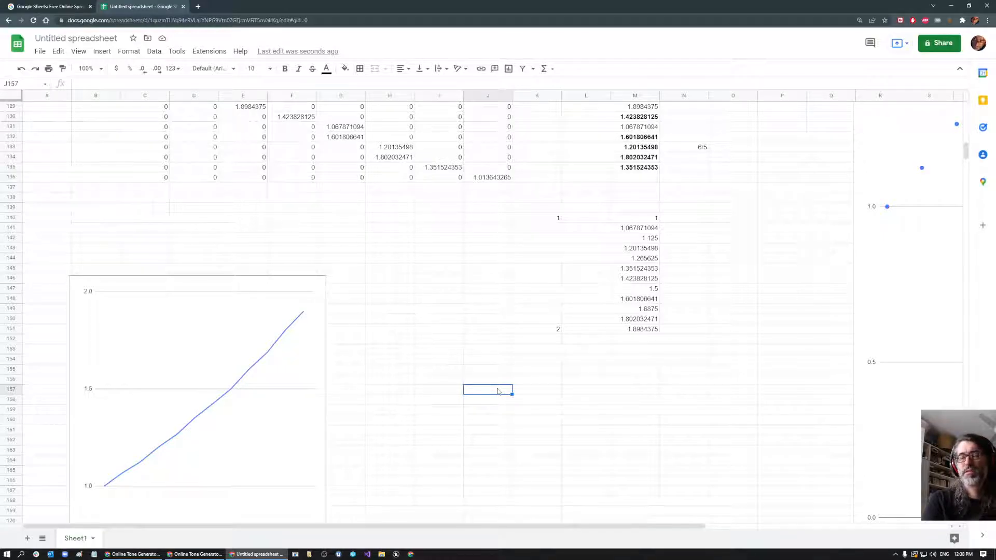
text(mi)
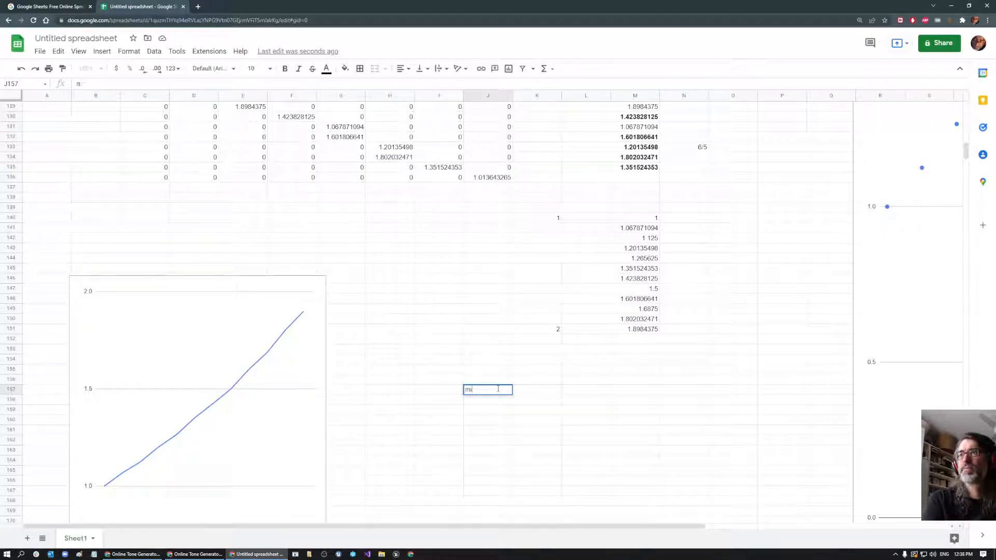
text(ystery)
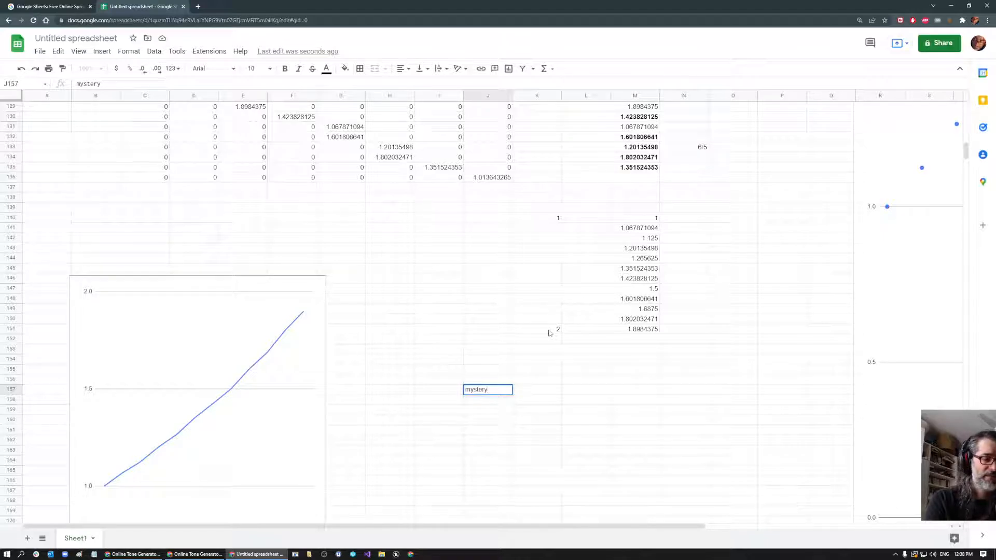
text(**1)
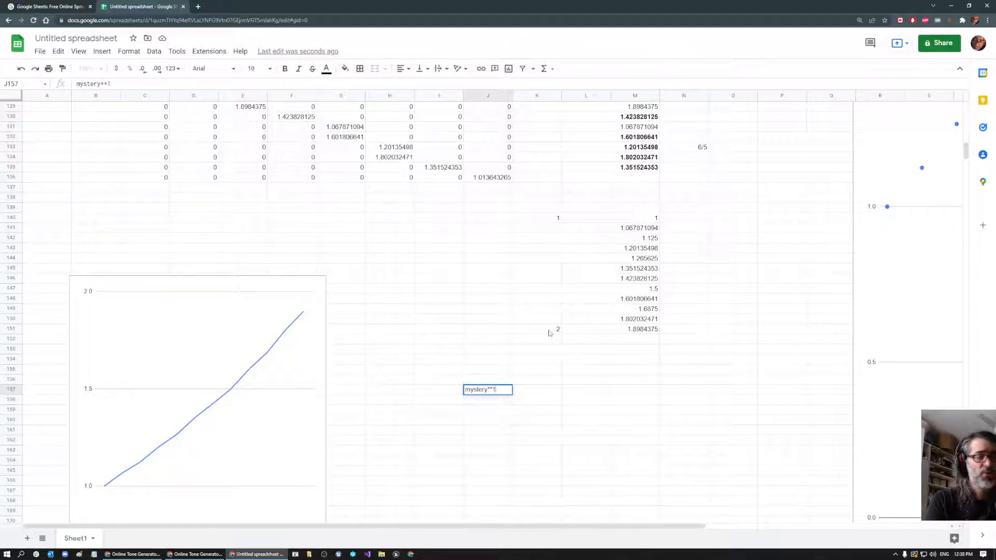
text(2 = 2)
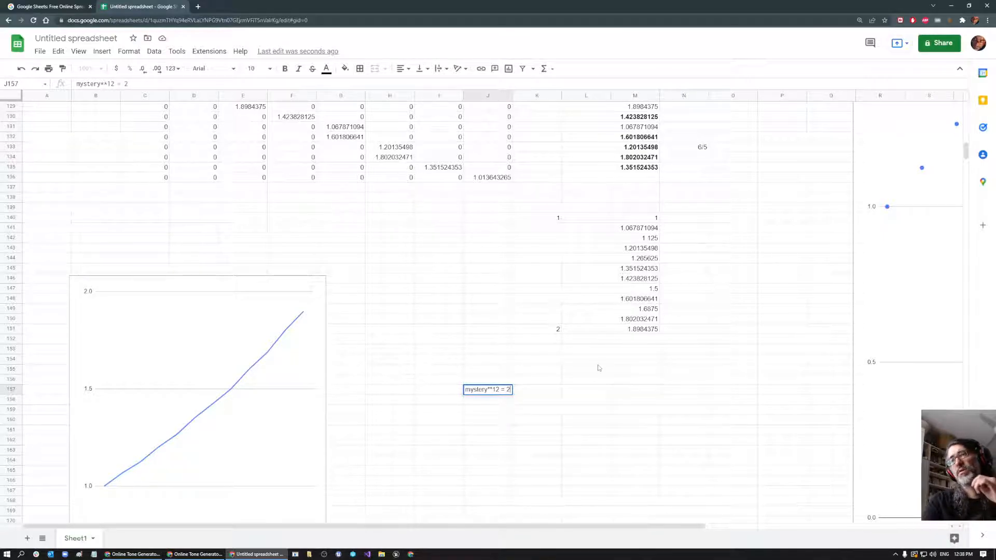
click(591, 397)
click(492, 394)
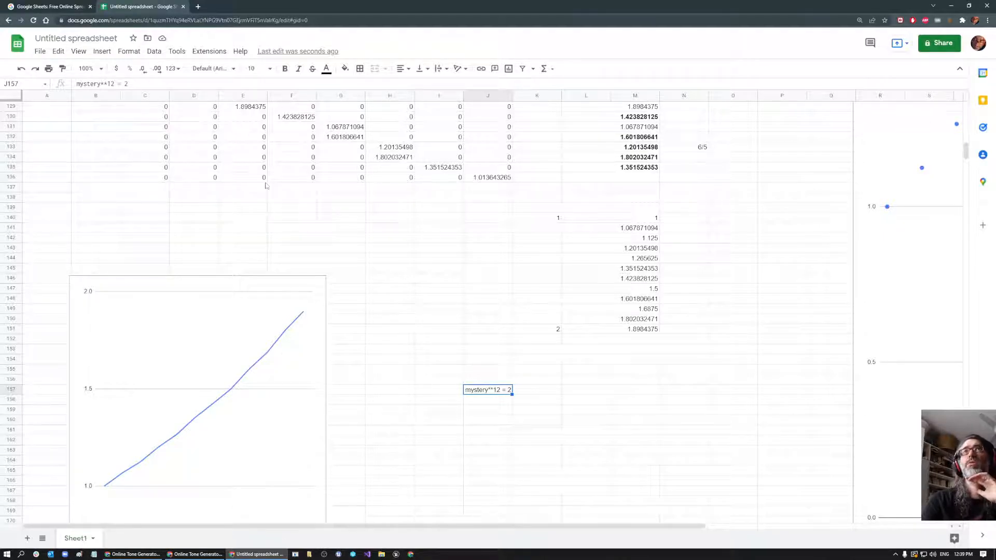
click(198, 7)
click(199, 20)
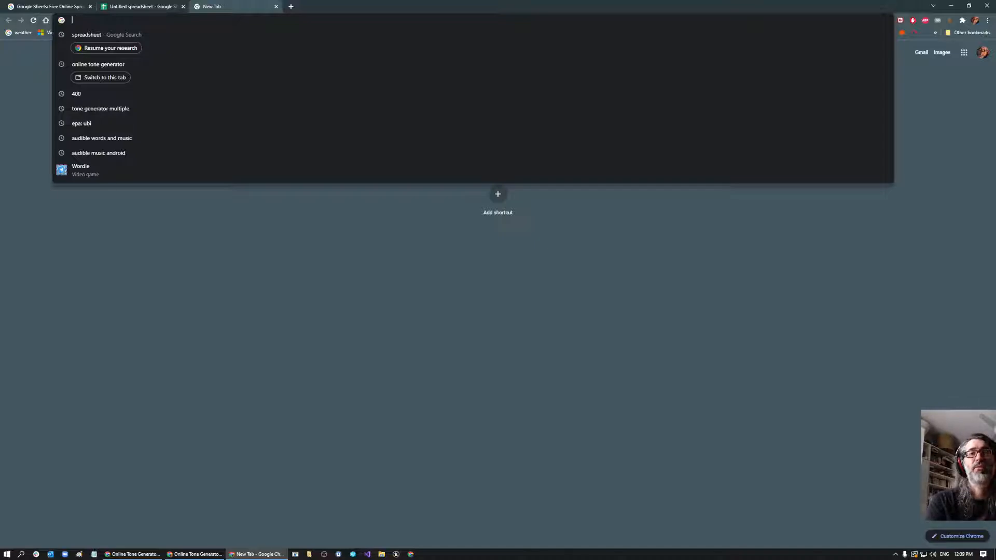
key(alt+Tab)
click(276, 7)
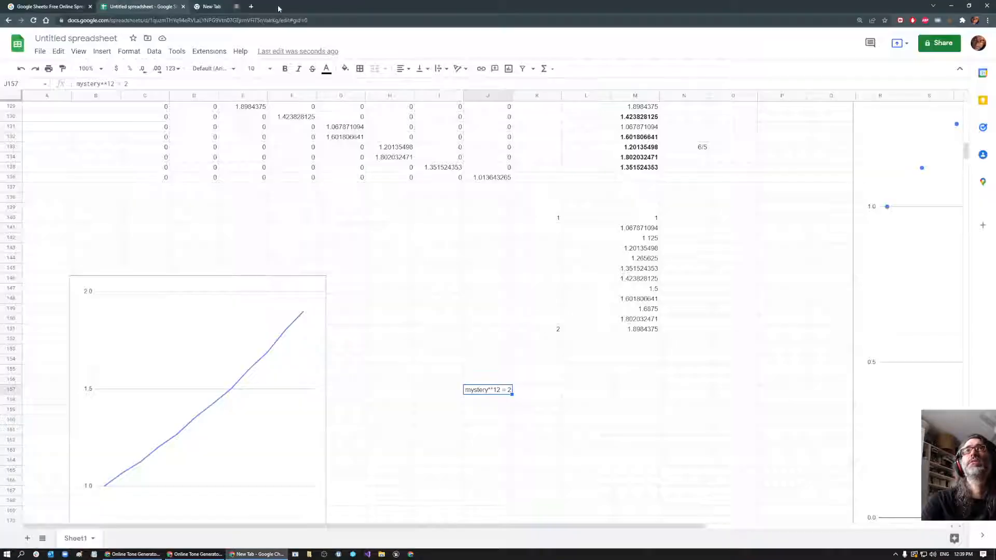
Calculate the twelfth root of 2 in cell J160 with the formula =2^(1/12).
click(473, 421)
text(=)
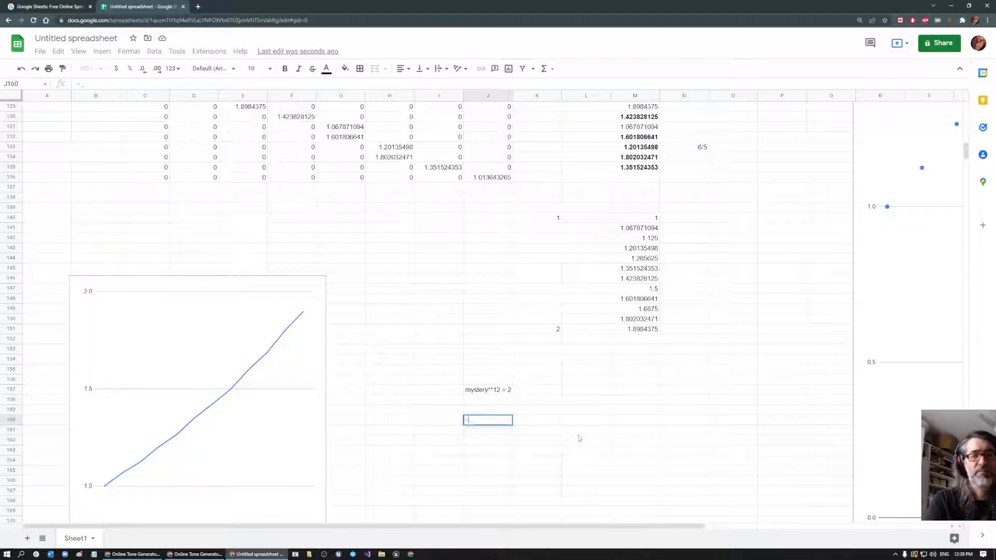
text(root)
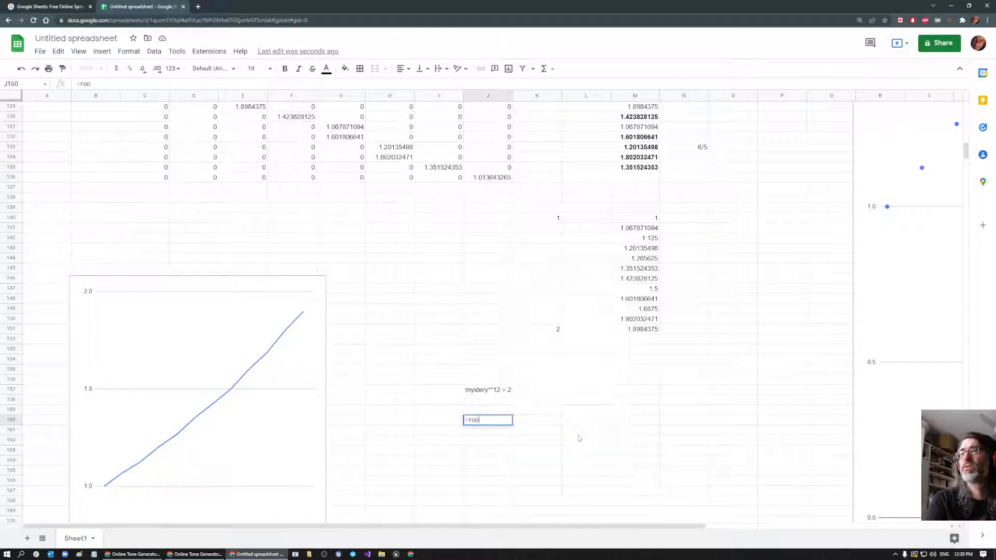
key(BackSpace)
key(BackSpace)
key(BackSpace)
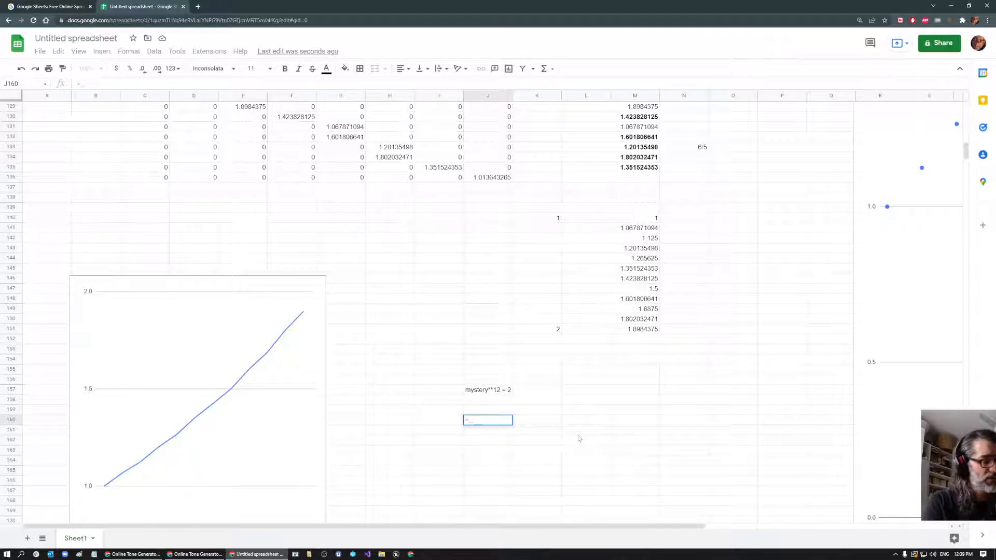
text(2)
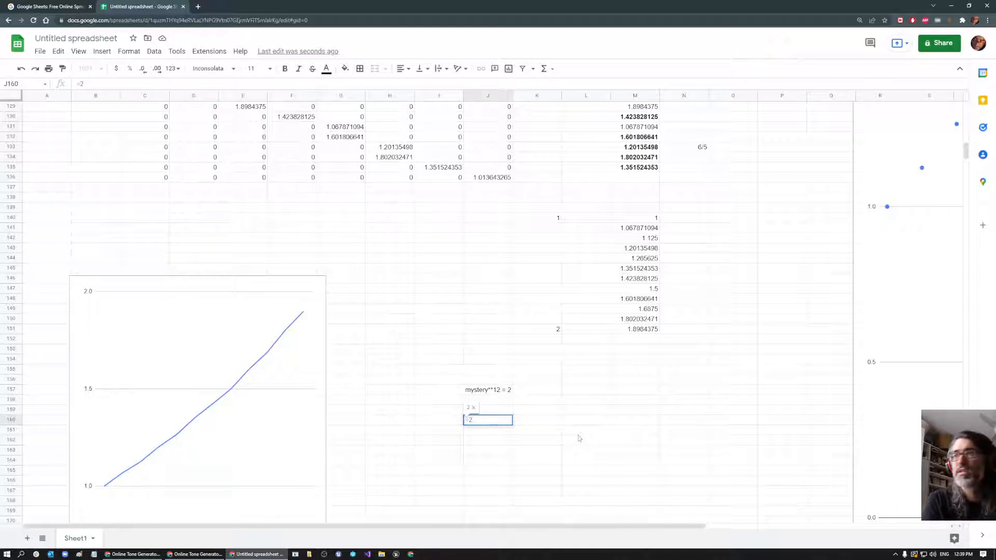
text(^()
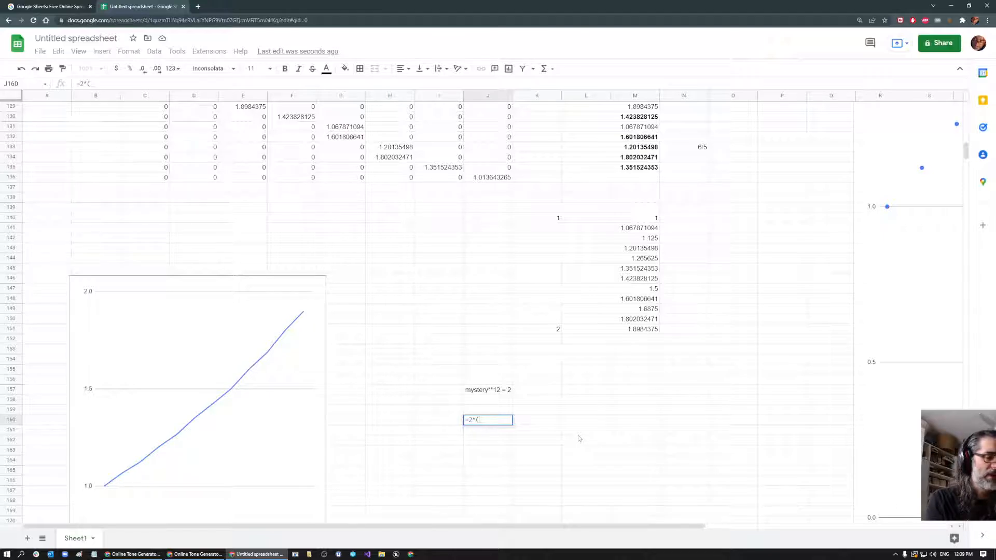
text(1/)
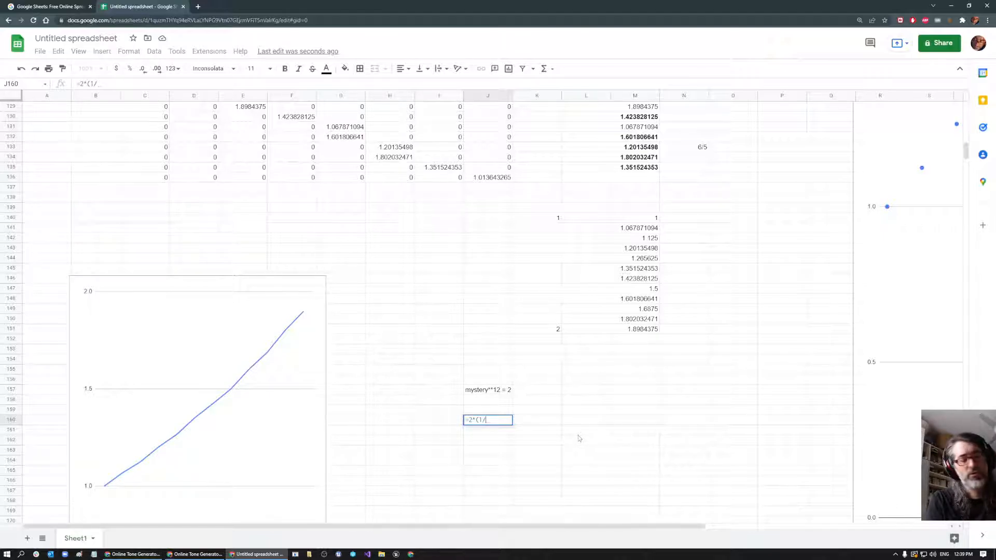
text(12))
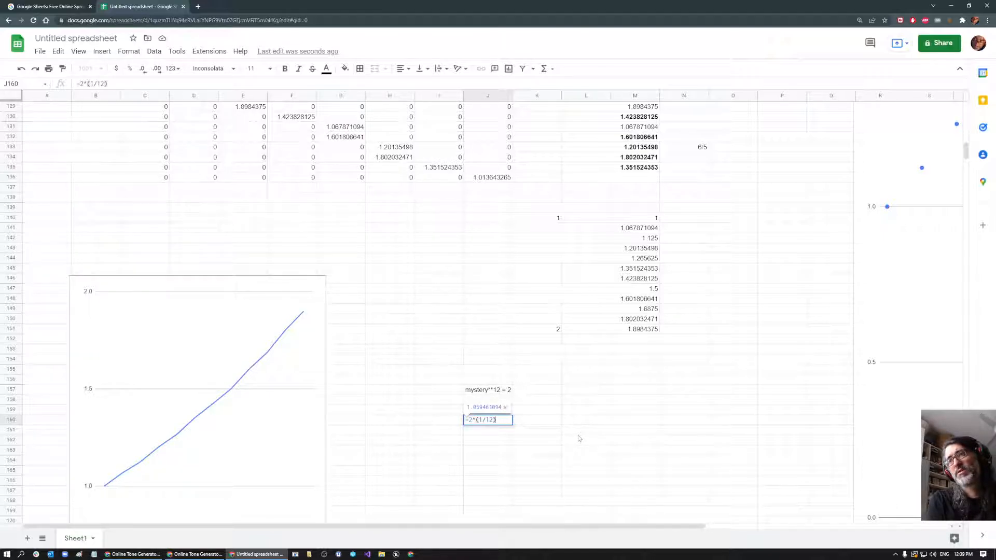
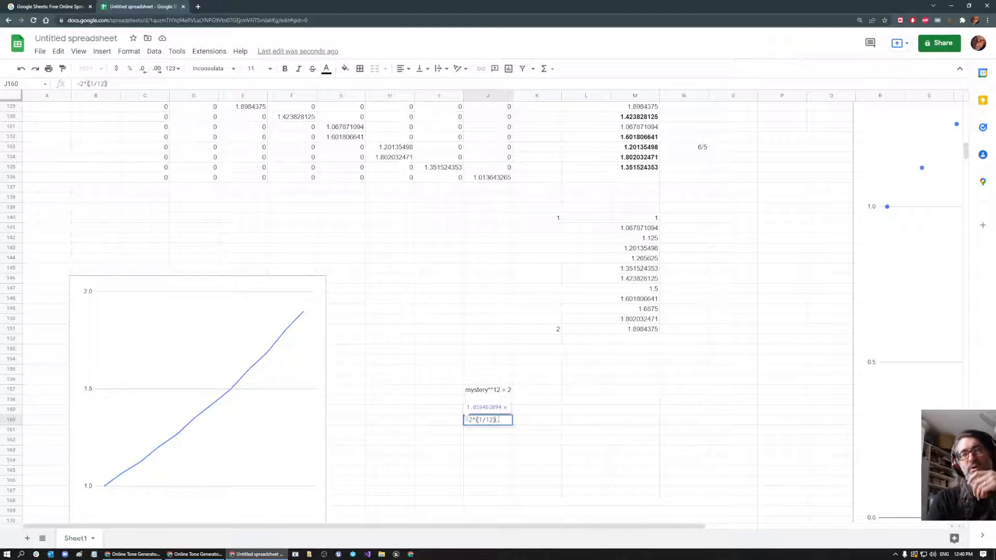
key(Return)
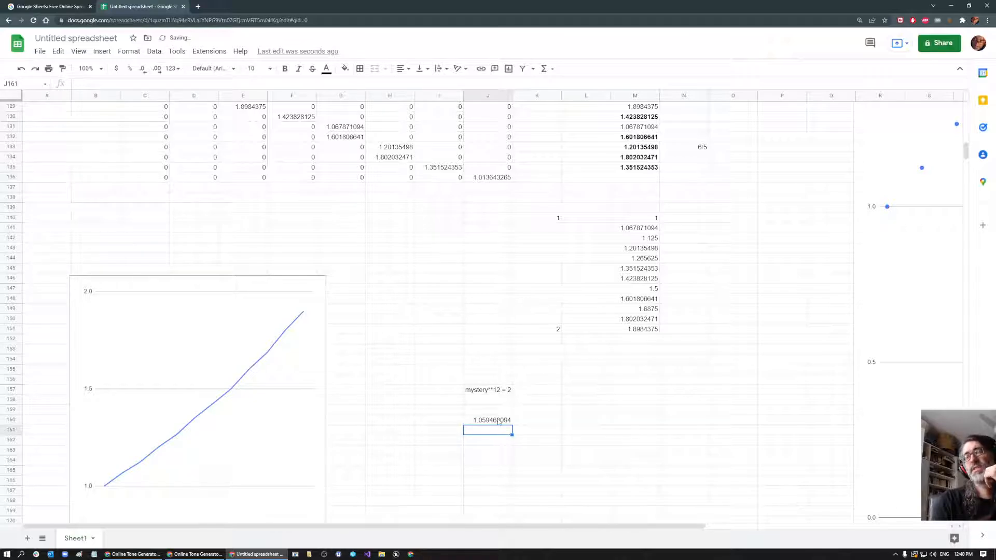
click(499, 421)
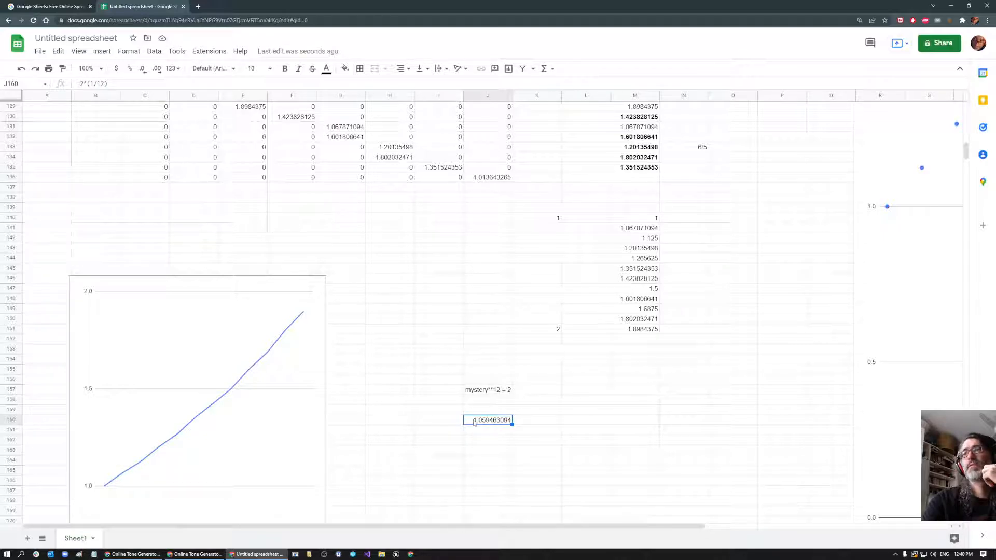
Enter 1.0594 in cell K141, directly below the starting 1.
click(549, 229)
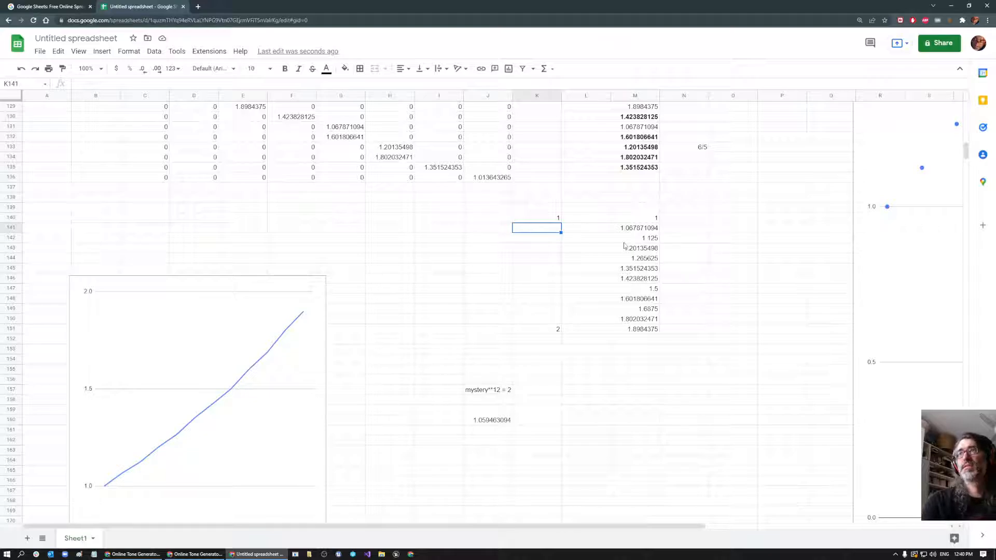
text(1)
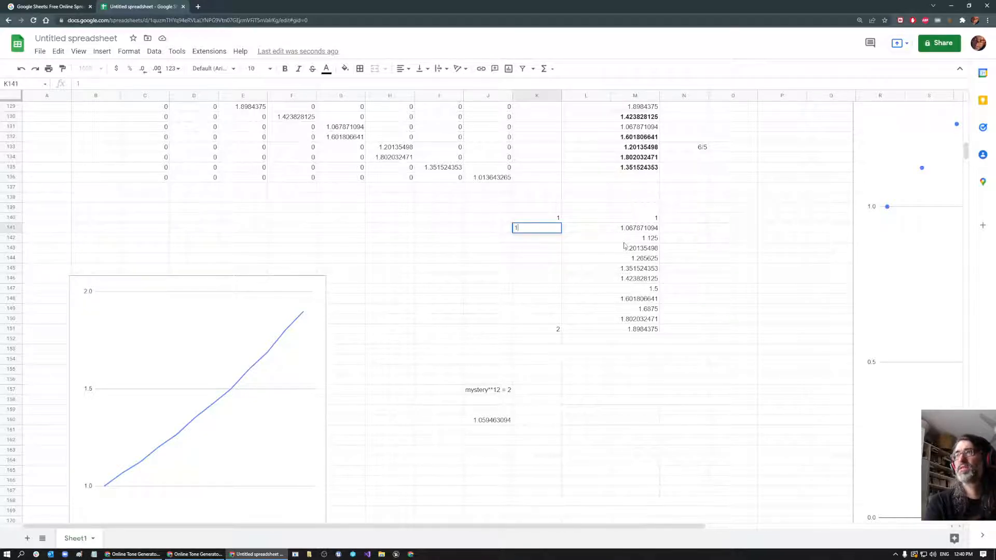
text(.059)
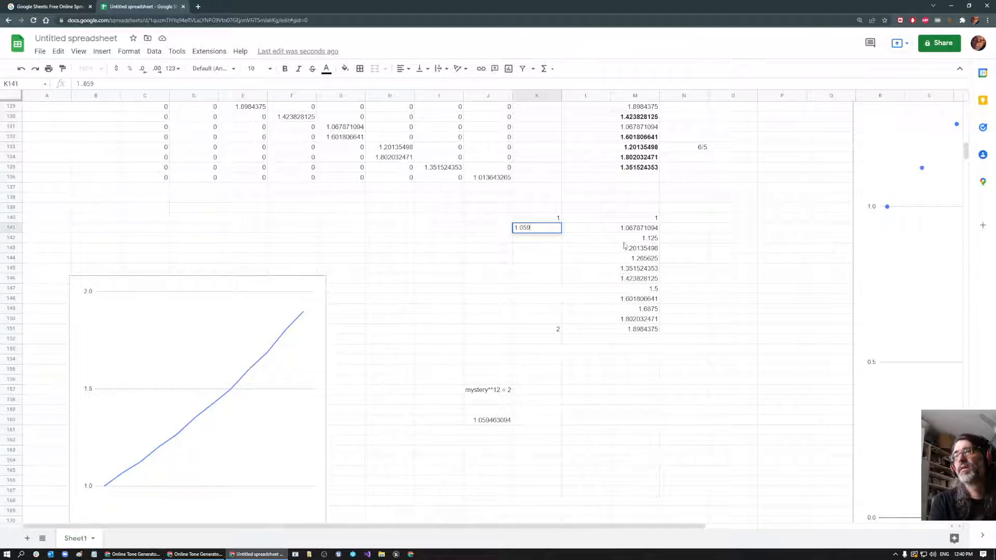
text(4)
key(Return)
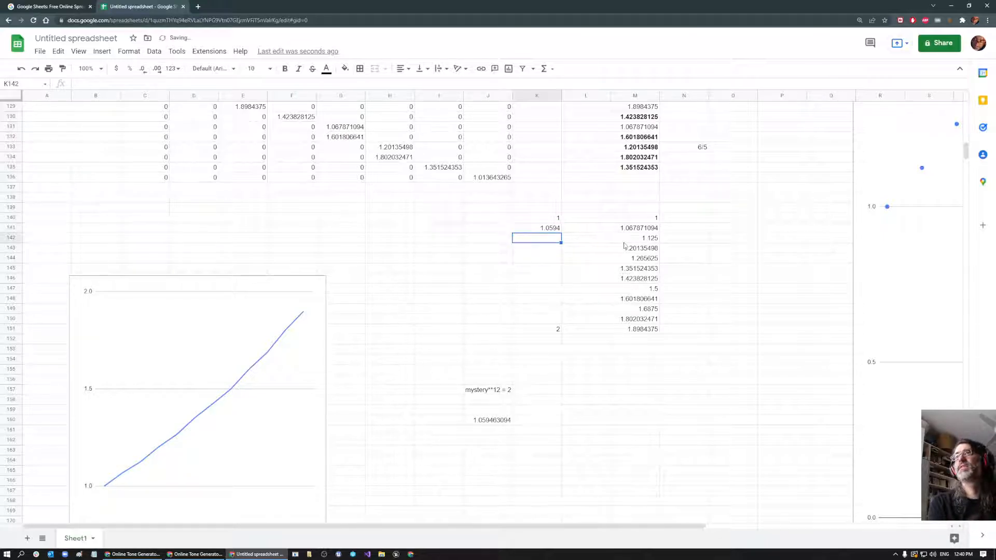
click(553, 231)
click(547, 239)
text(=)
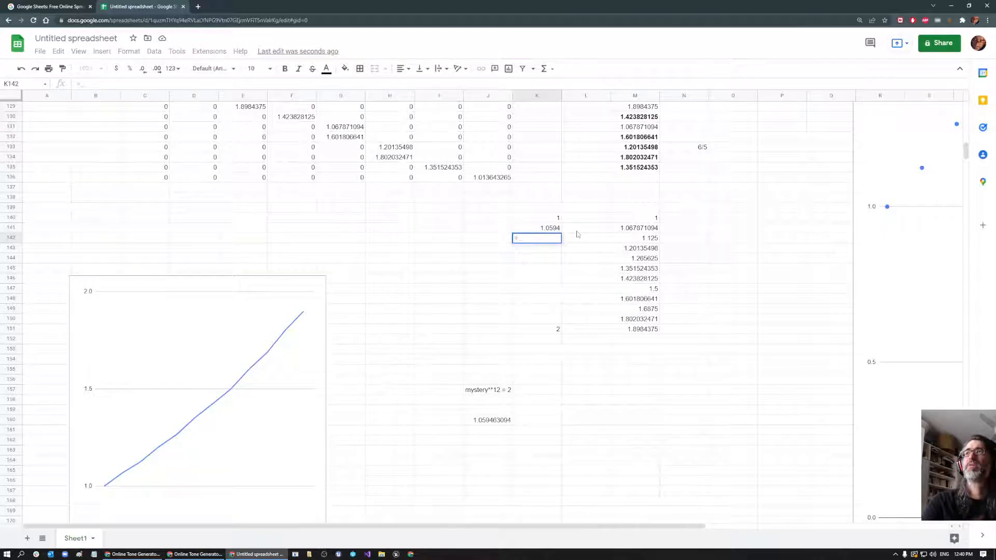
click(534, 230)
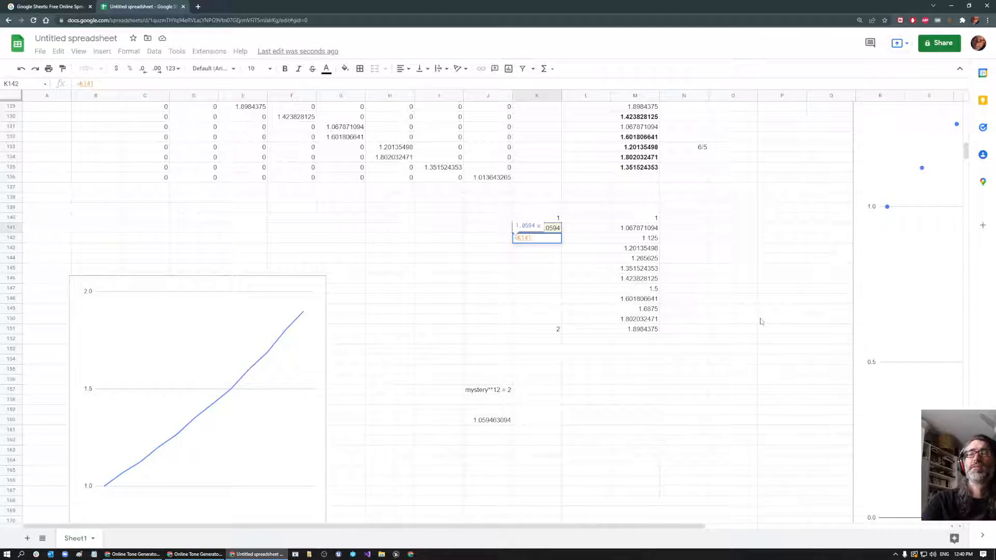
click(559, 280)
key(Escape)
Turn the value in K141 into the formula =K140*1.0594 so it multiplies the cell above.
key(Up)
click(78, 84)
text(=)
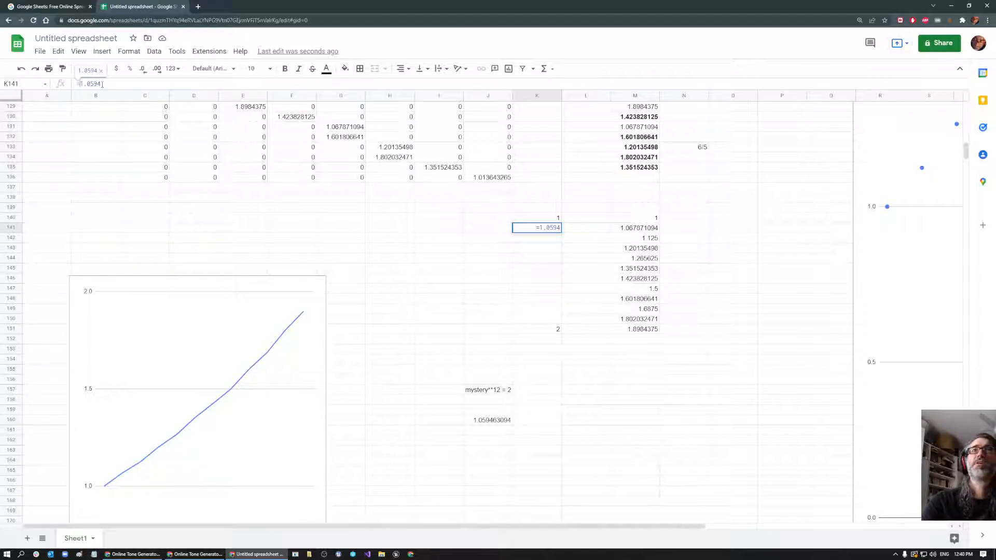
click(547, 219)
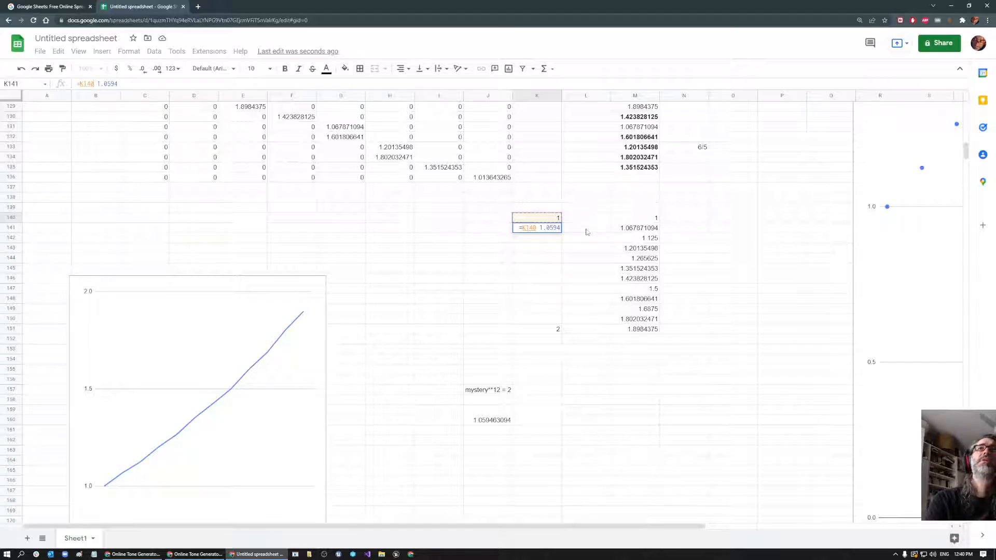
text(*)
key(Return)
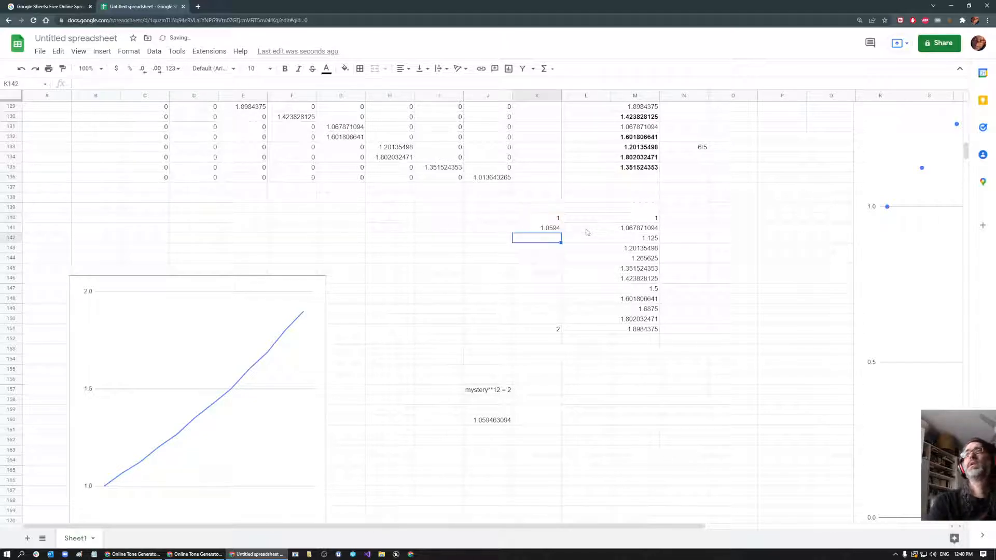
Fill the K141 formula down column K through K152.
click(558, 230)
click(631, 232)
click(548, 230)
drag(561, 232, 561, 332)
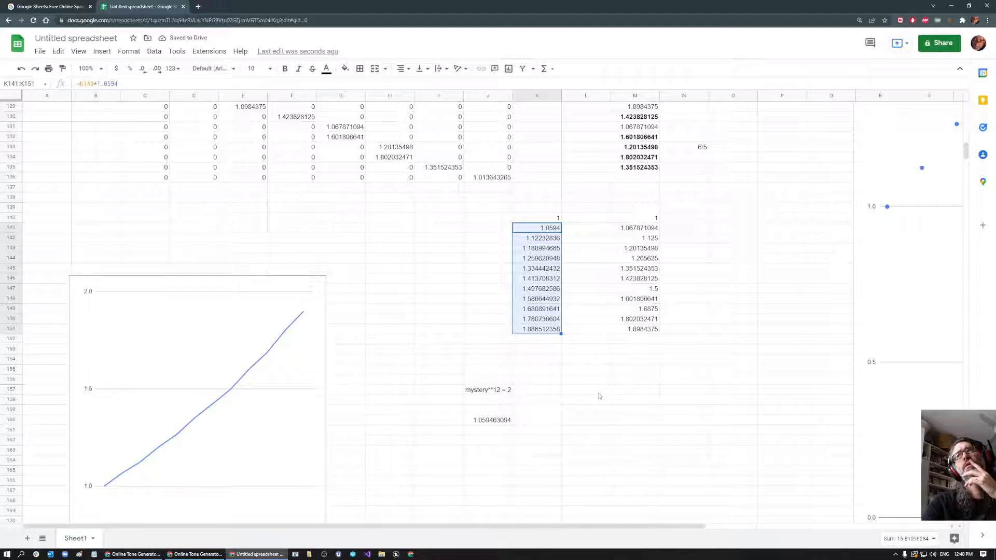
drag(561, 334, 561, 343)
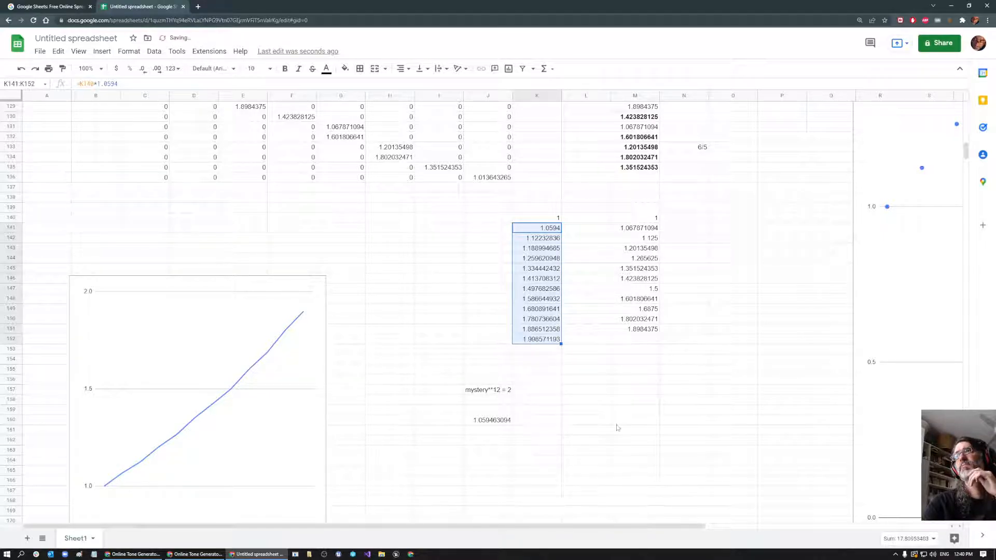
Examine the equal-step ratios in column K, including the final K152 result, against the ratios in column M.
click(638, 342)
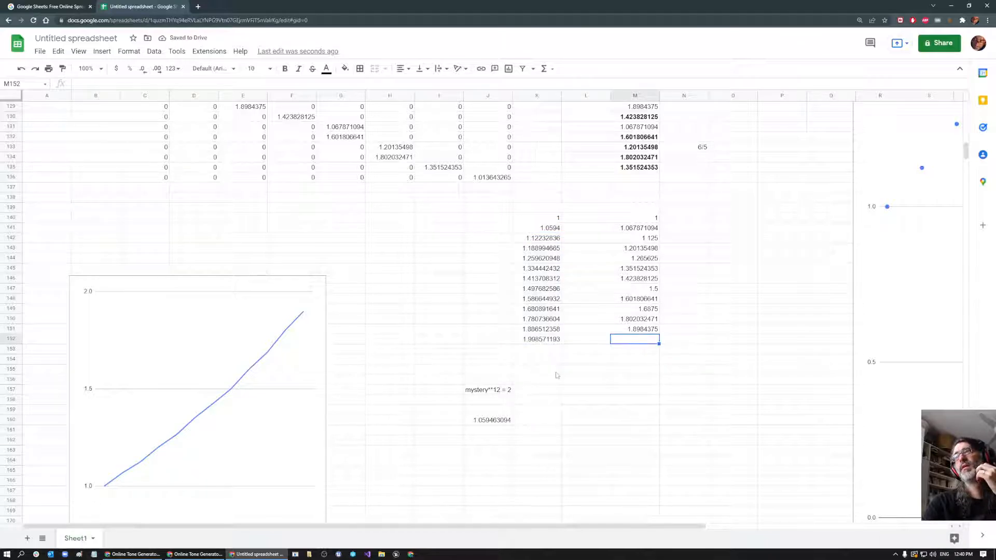
click(534, 343)
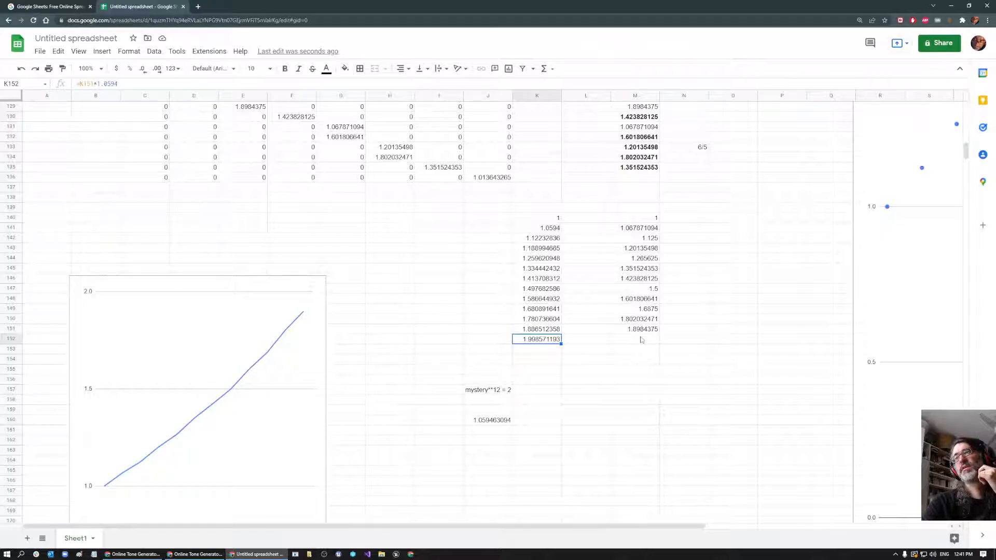
click(590, 355)
click(548, 342)
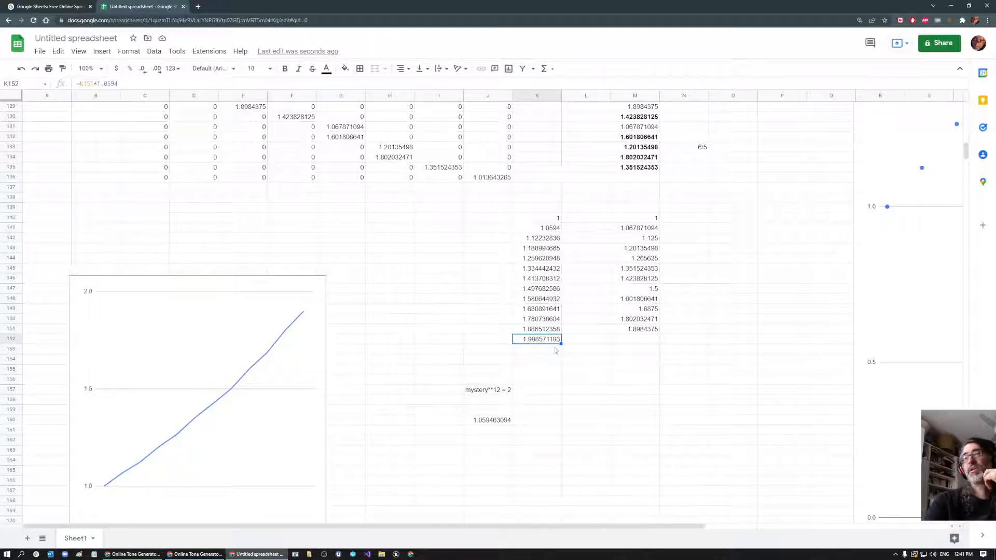
click(547, 239)
click(548, 219)
shift+click(543, 333)
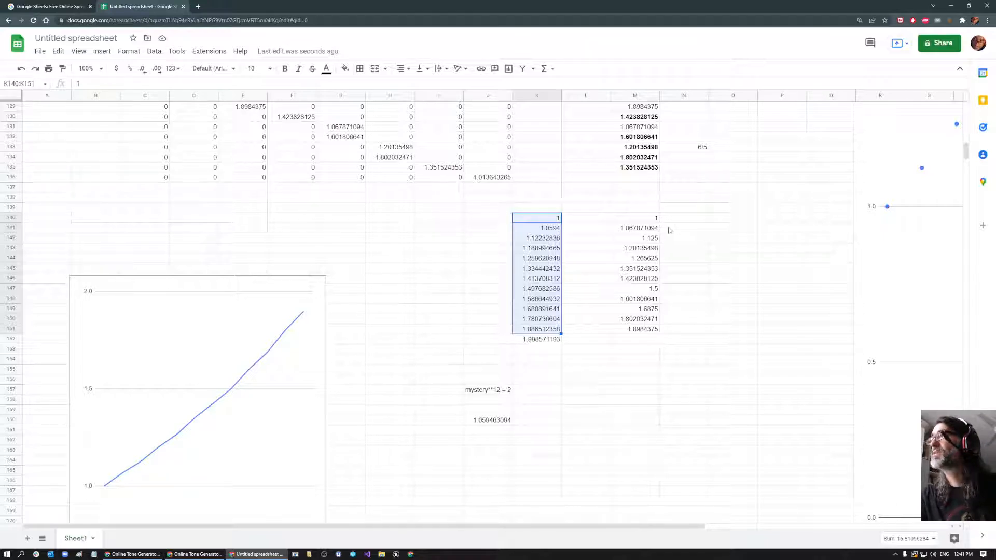
Enter =K140-M140 in O140 and fill the difference formula down through O152.
click(734, 218)
text(=)
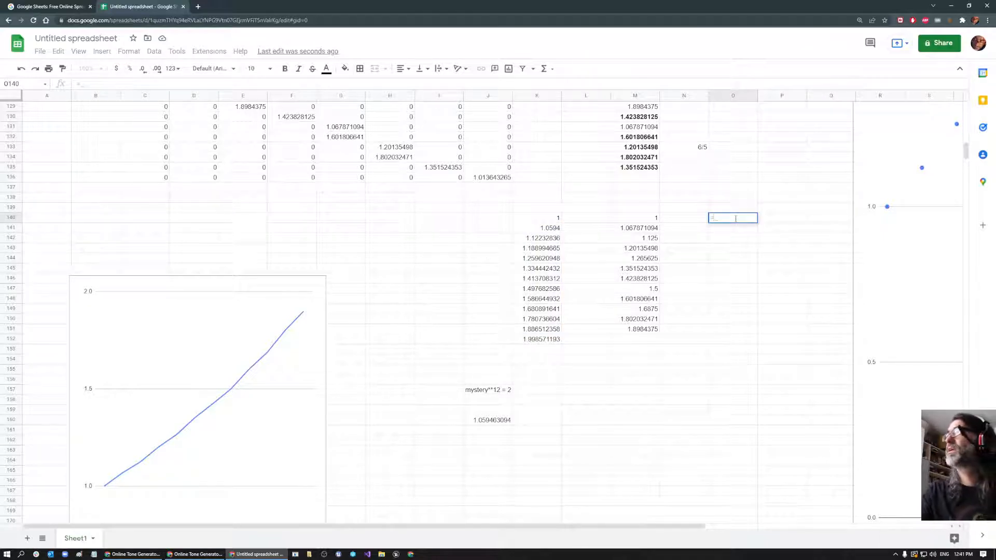
click(549, 220)
text(-)
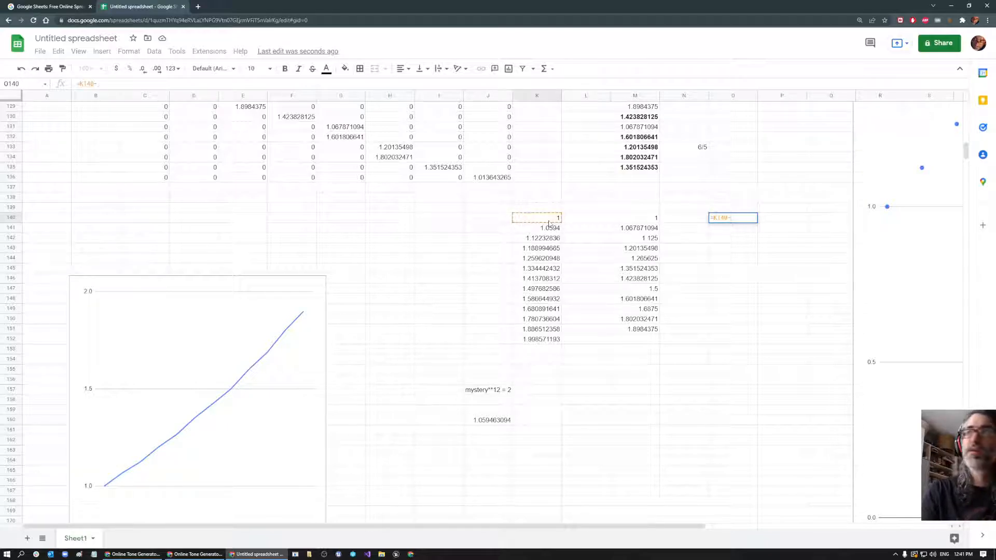
click(626, 221)
key(Return)
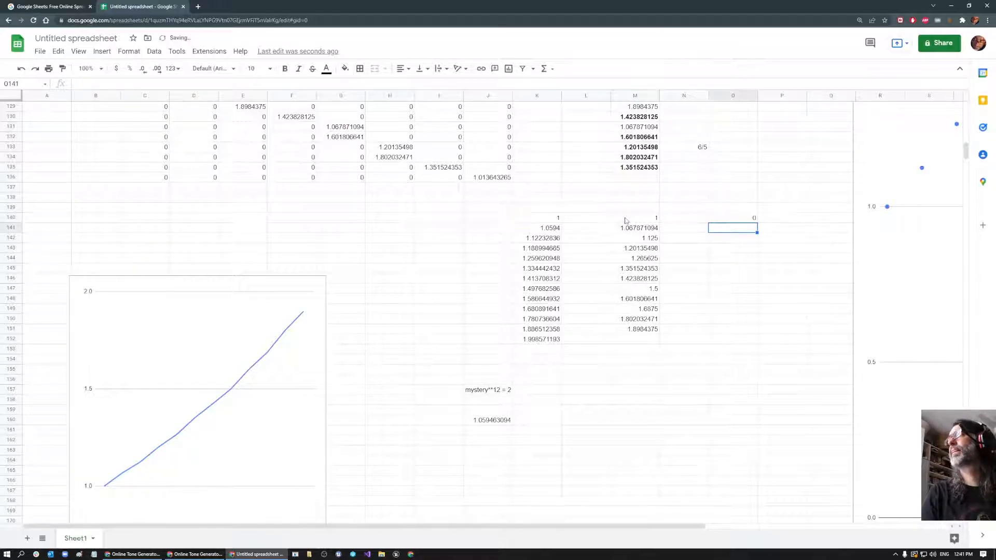
click(742, 221)
drag(757, 222, 751, 340)
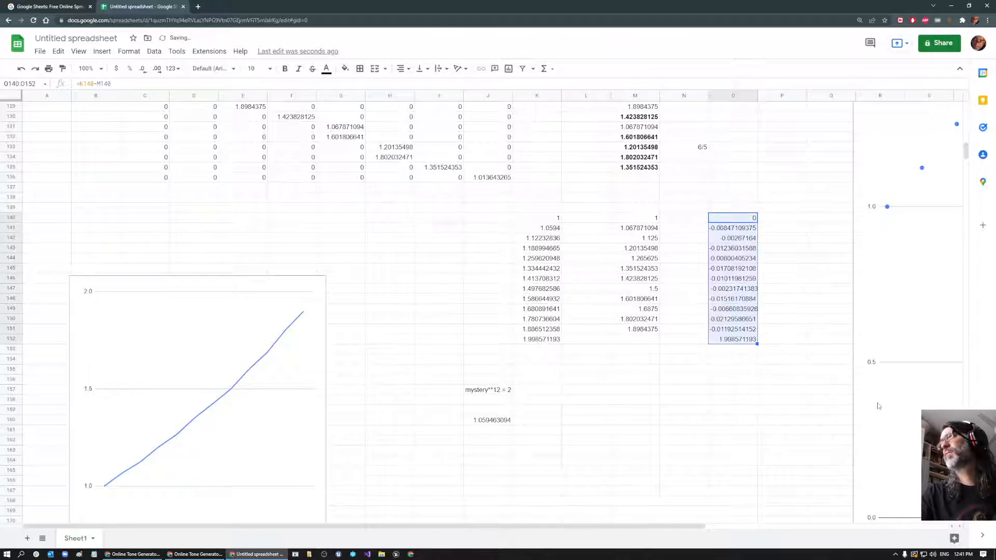
Extend the row-sum formula in column M by one row, from M135 to M136.
click(643, 341)
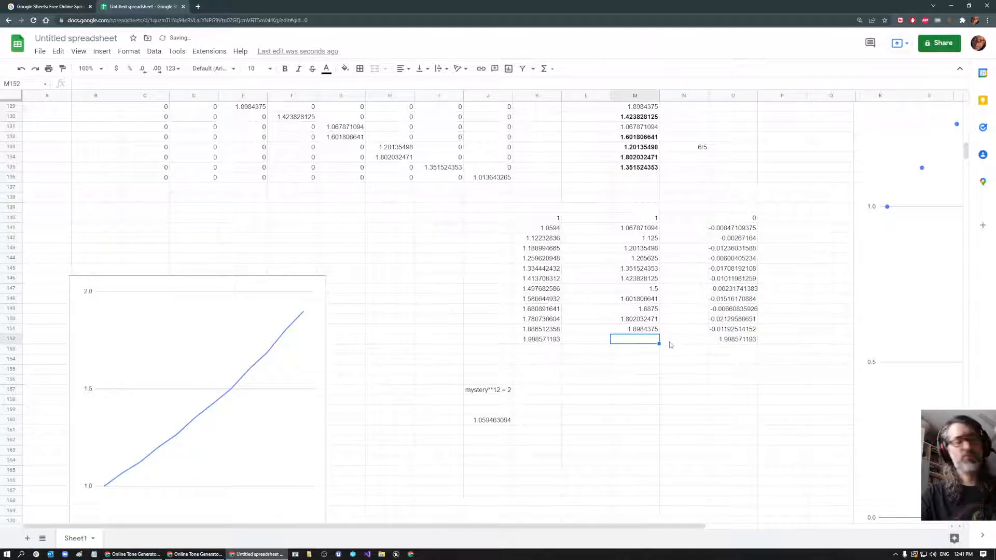
key(Up)
scroll(669, 325, up, 1)
scroll(668, 325, up, 1)
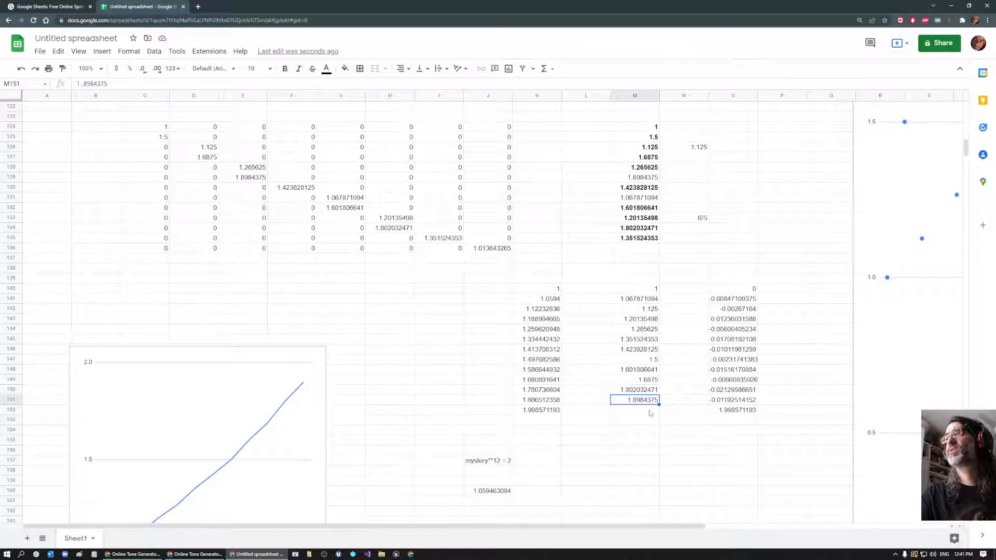
scroll(502, 278, up, 2)
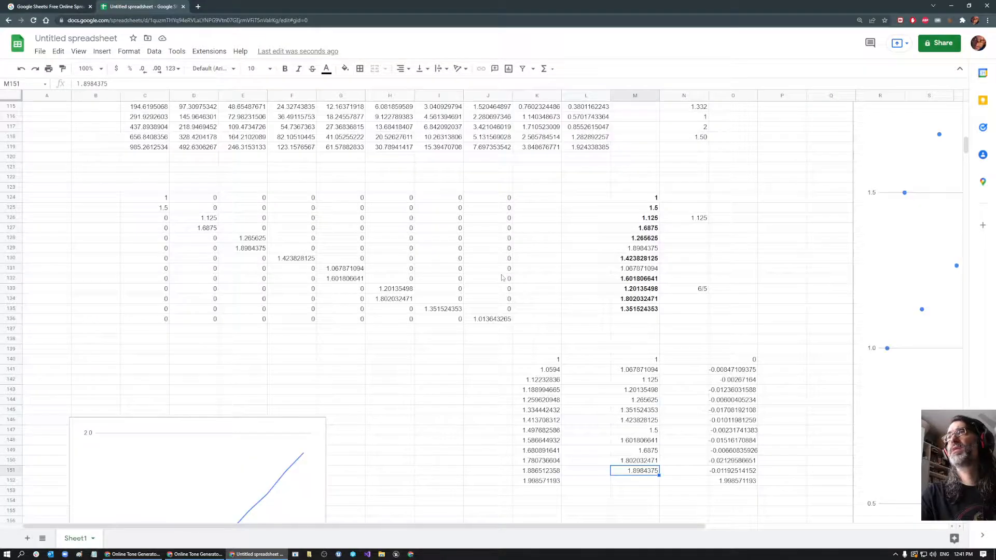
click(491, 319)
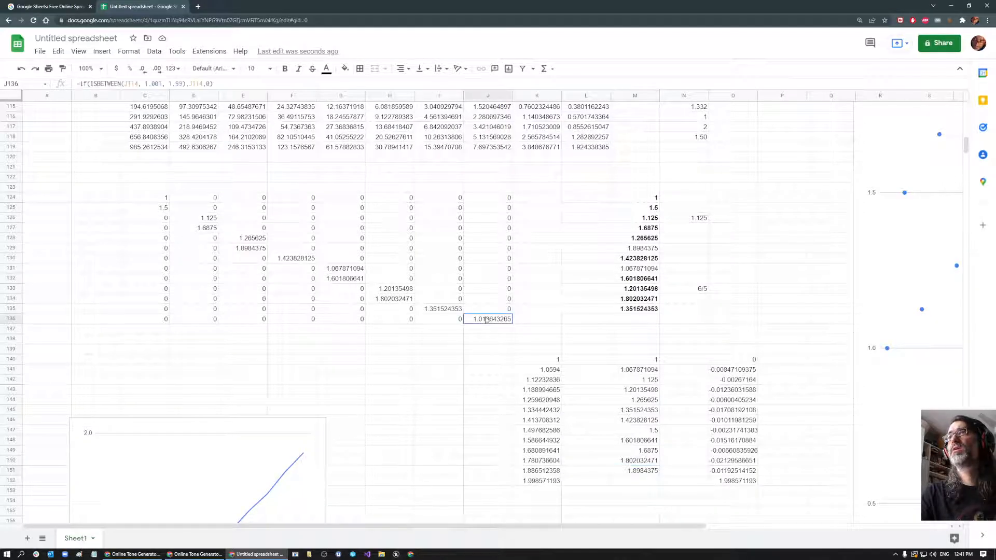
click(643, 309)
drag(659, 314, 661, 320)
key(Down)
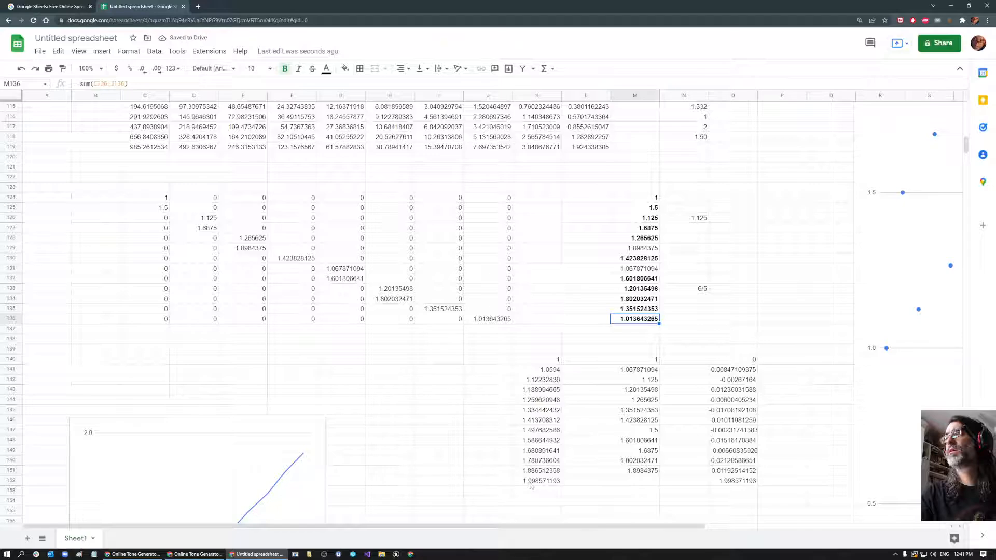
Change the sort formula's range in M140 to M124:M136.
click(651, 364)
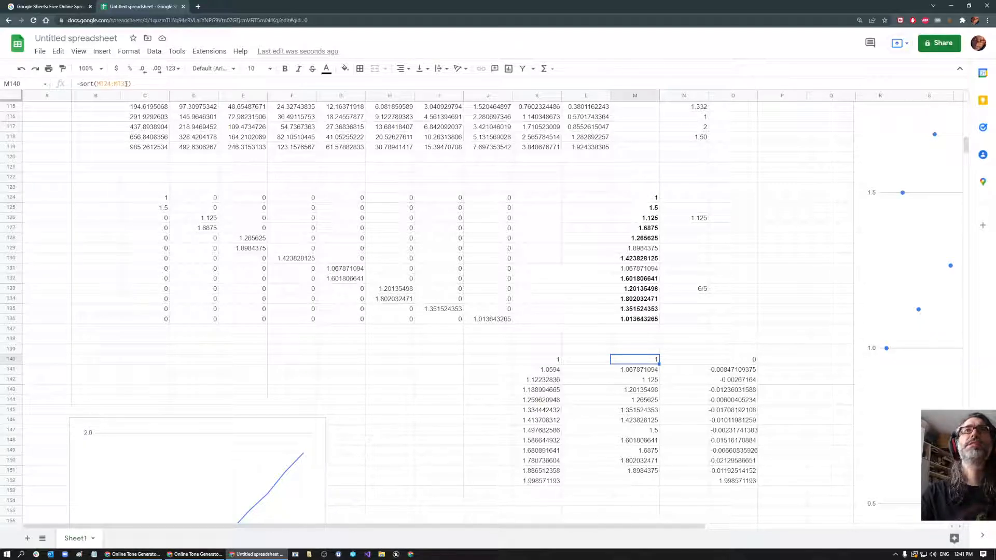
click(126, 84)
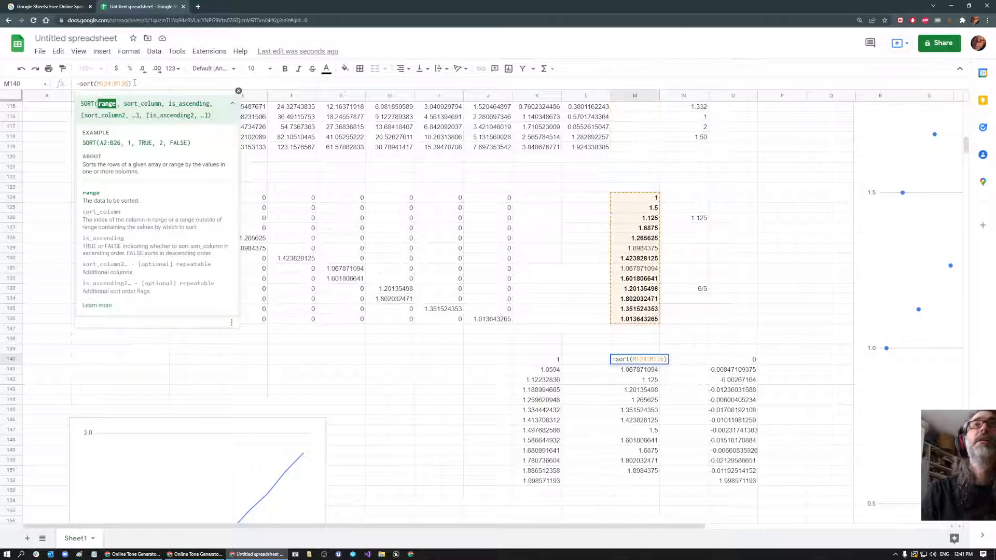
key(Return)
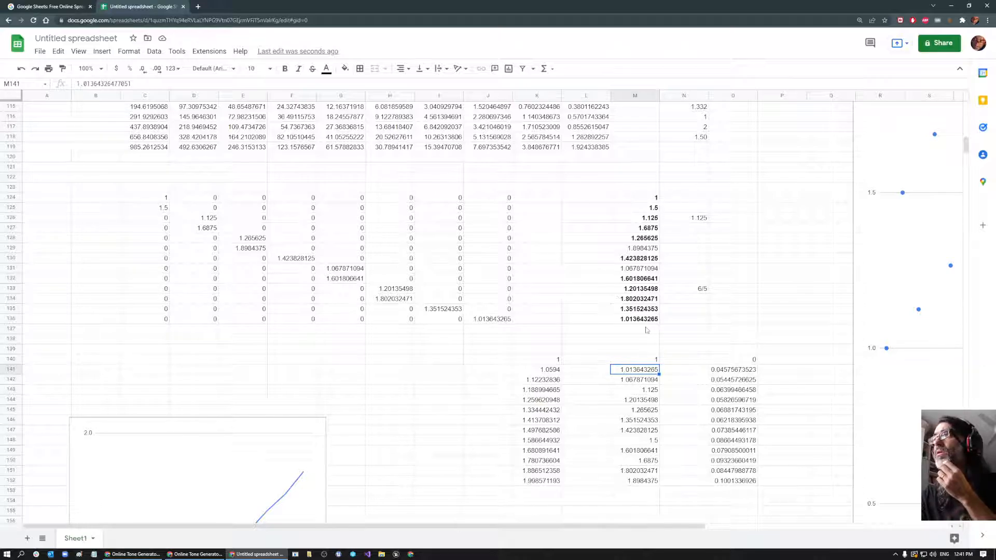
Compare the re-sorted ratios in M141 and M152 with the added source value in M136.
click(634, 482)
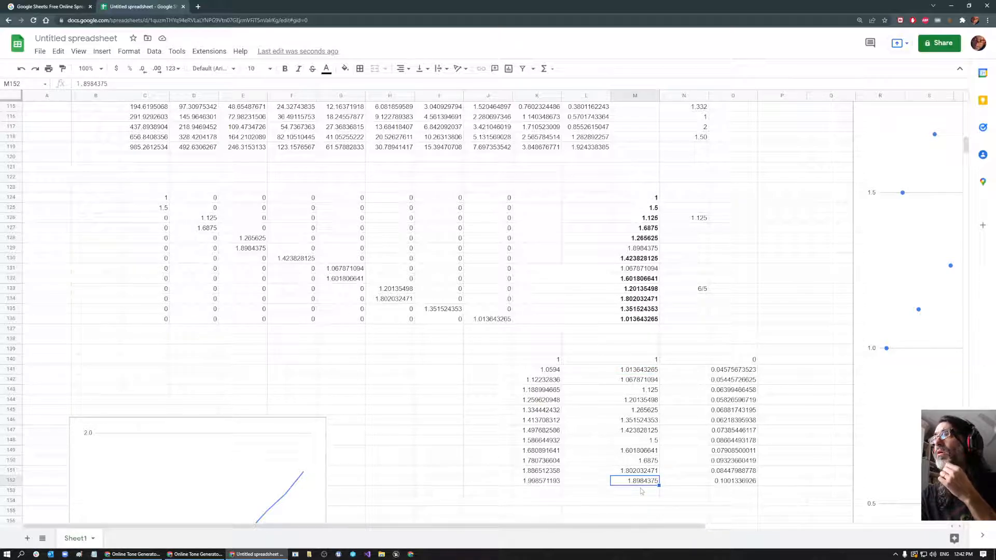
click(634, 371)
click(634, 318)
click(642, 367)
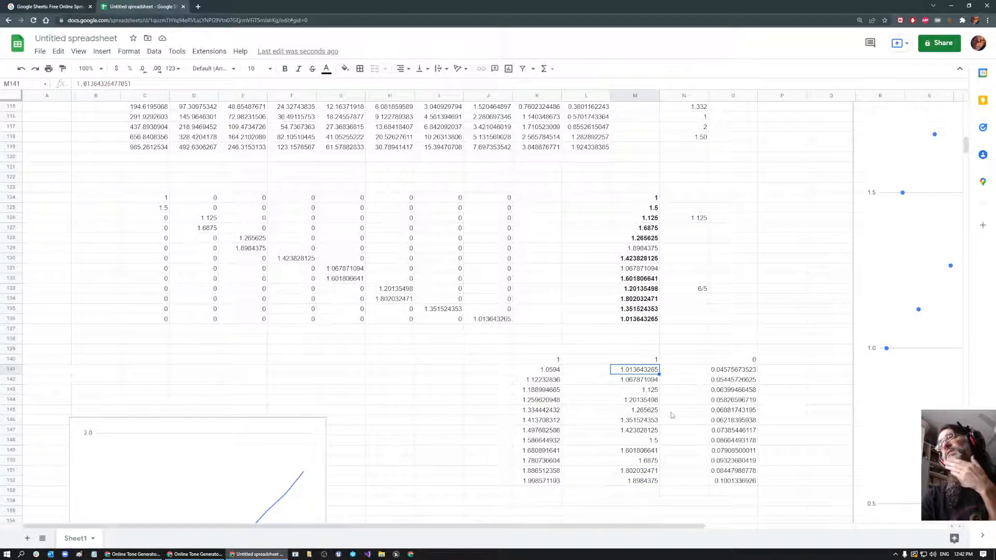
click(636, 320)
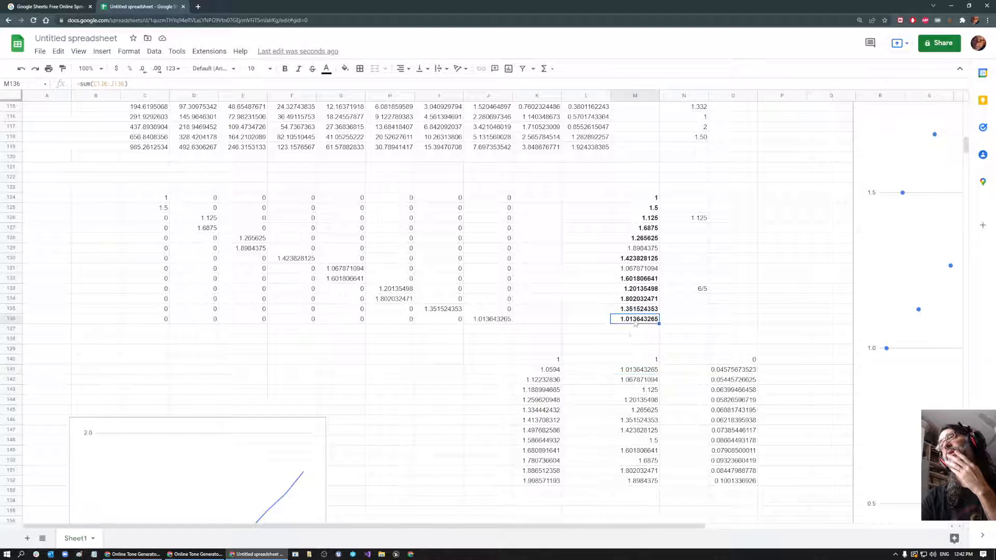
click(628, 373)
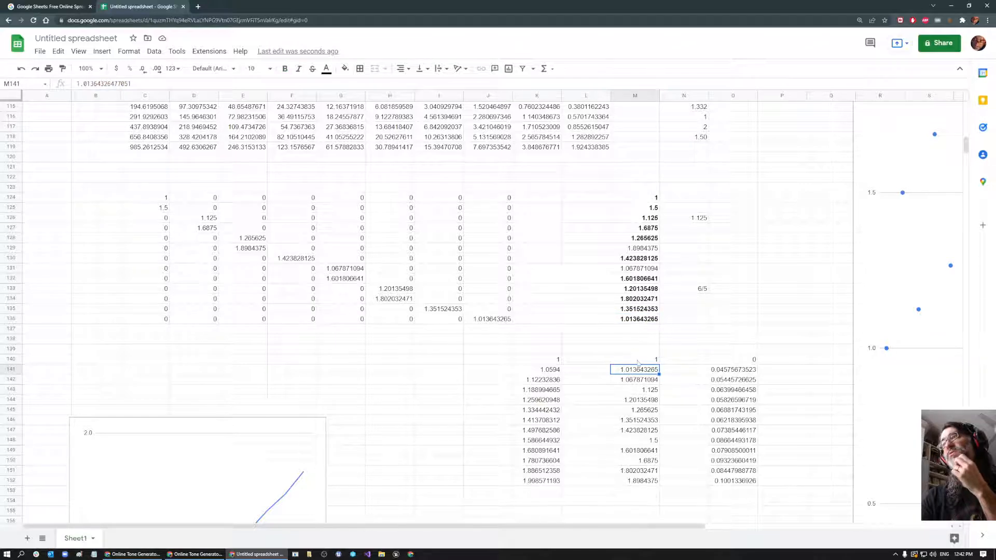
Set the sort formula's range in M140 back to M124:M135.
click(638, 359)
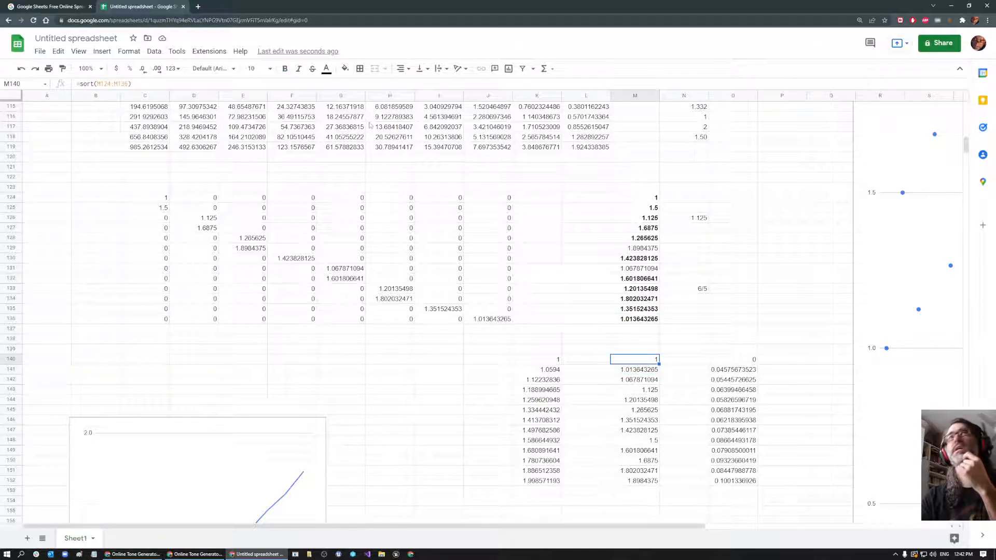
key(BackSpace)
text(5)
key(Return)
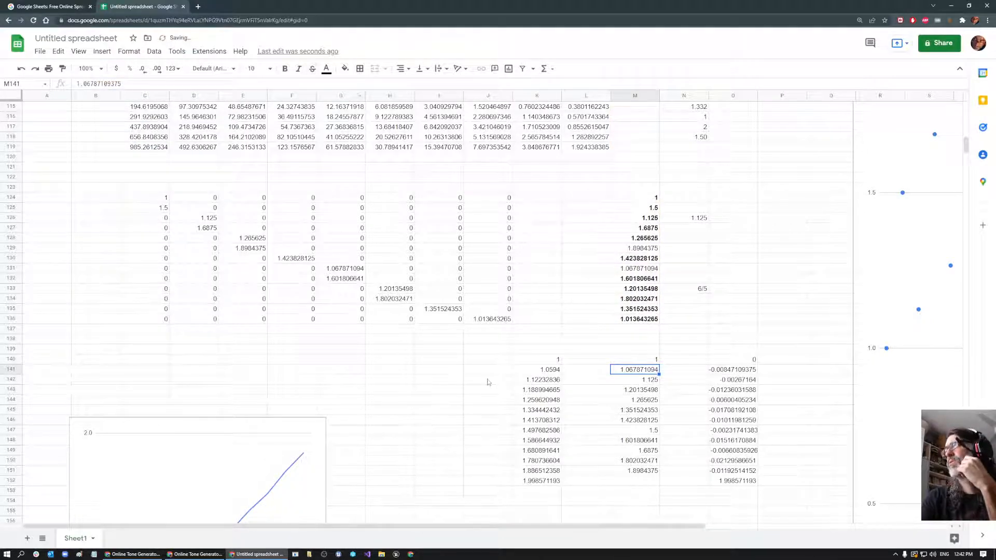
Clear the difference in O152, which has no matching column M ratio.
click(725, 482)
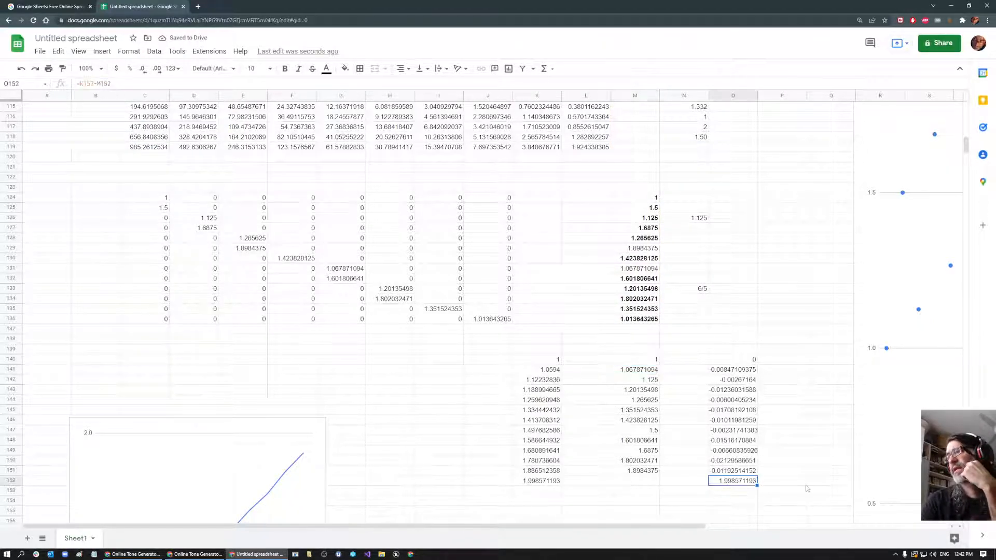
key(Delete)
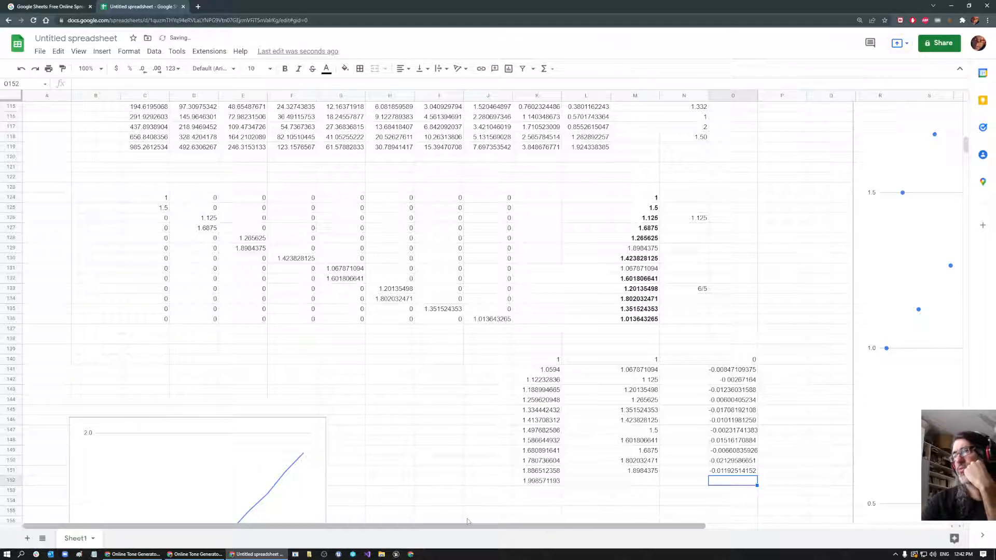
click(549, 483)
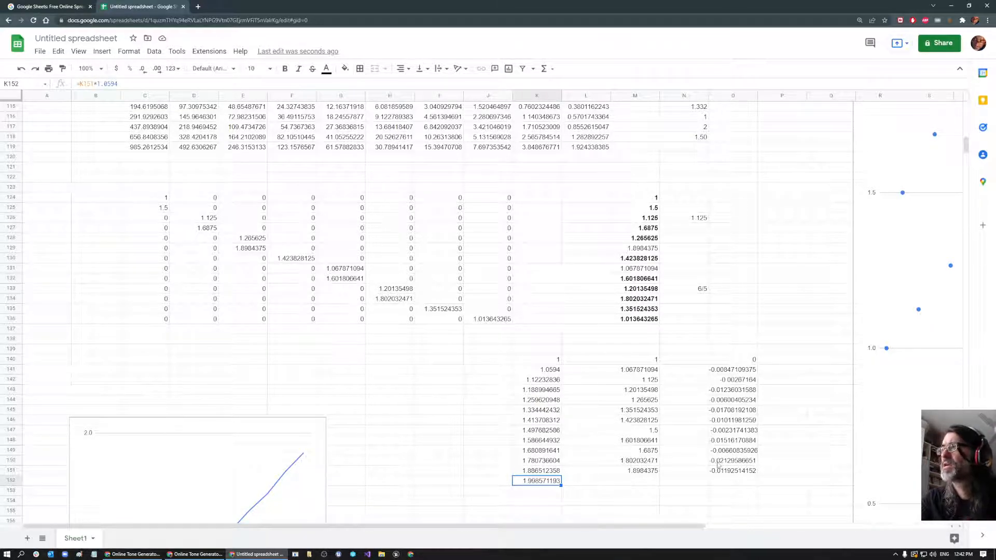
Move the line chart below the ratio columns, with its upper-left corner in column L at about row 155.
scroll(715, 460, down, 2)
click(231, 339)
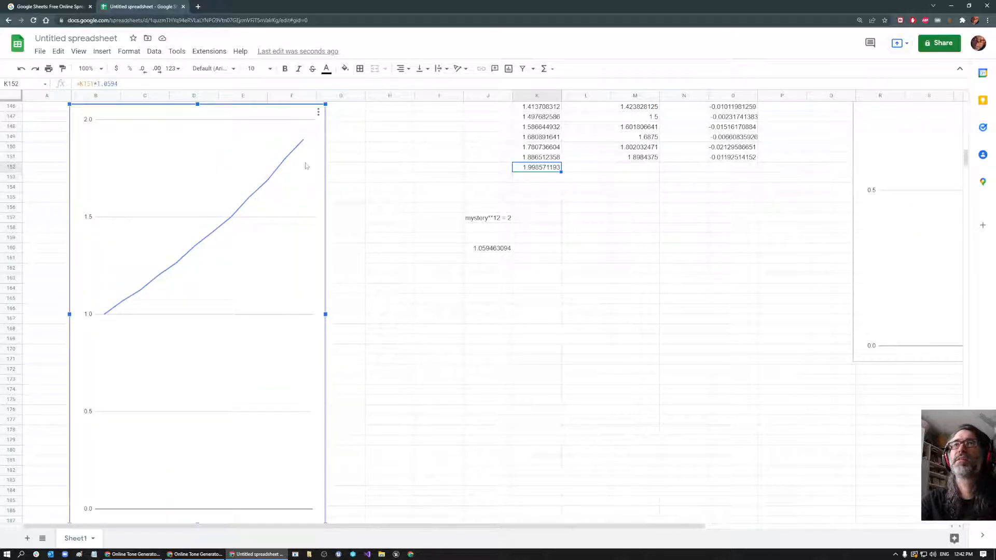
right_click(631, 257)
click(585, 208)
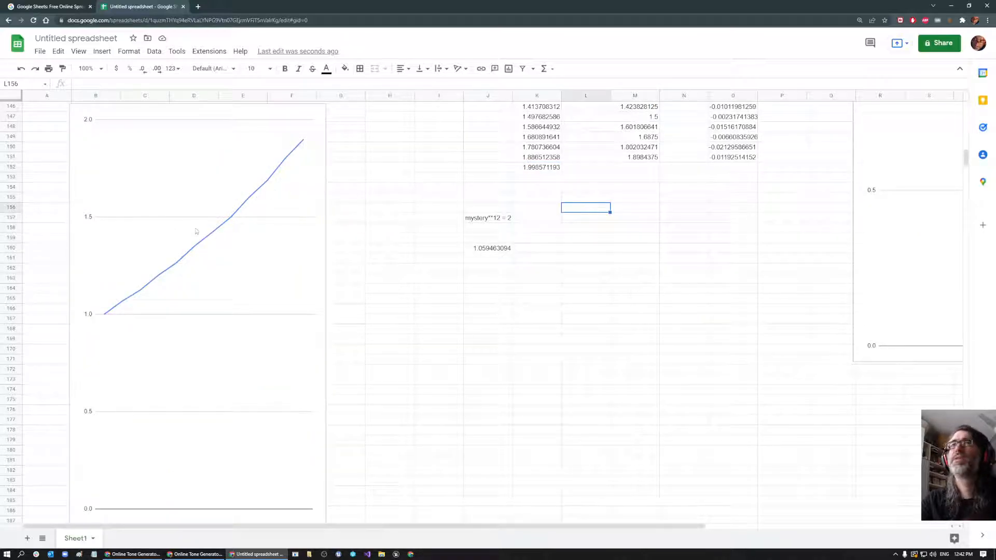
drag(242, 194, 735, 283)
scroll(456, 338, up, 3)
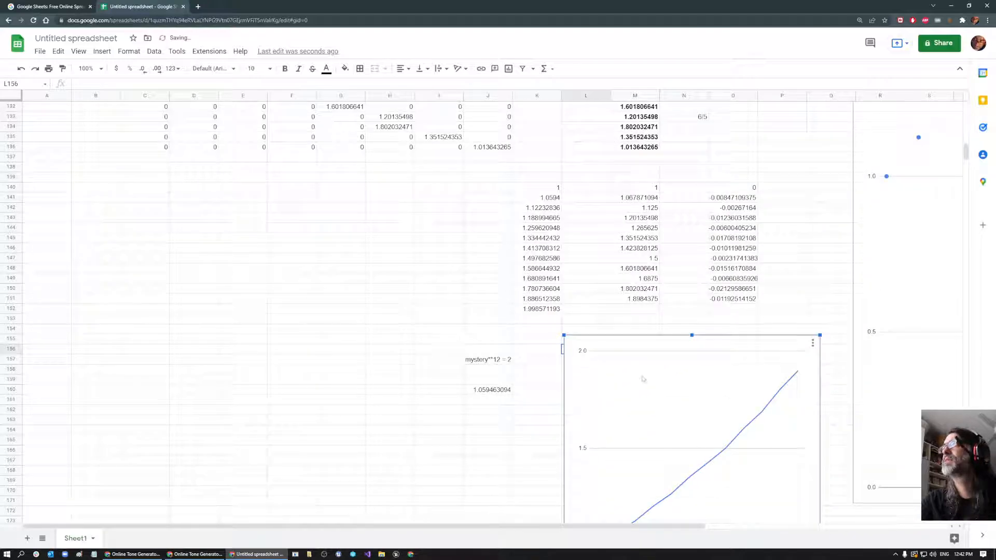
Examine the difference in O147 for the 1.5 ratio in M147 and the column M ratios above it.
click(756, 258)
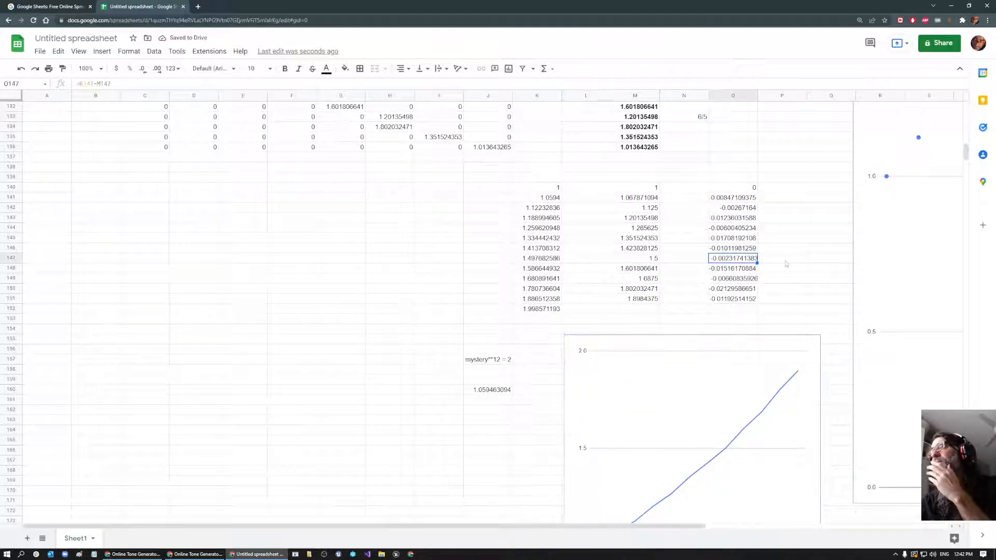
click(786, 262)
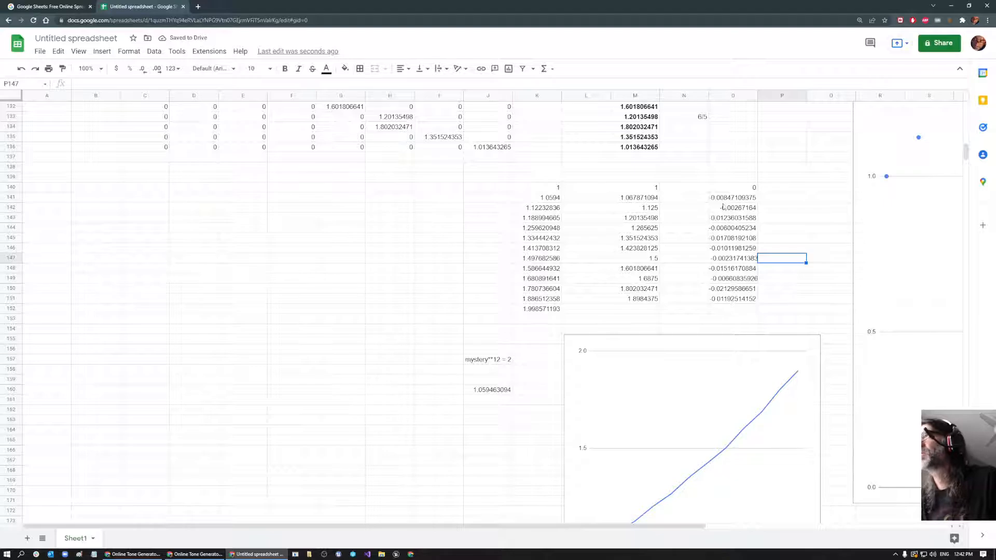
click(649, 260)
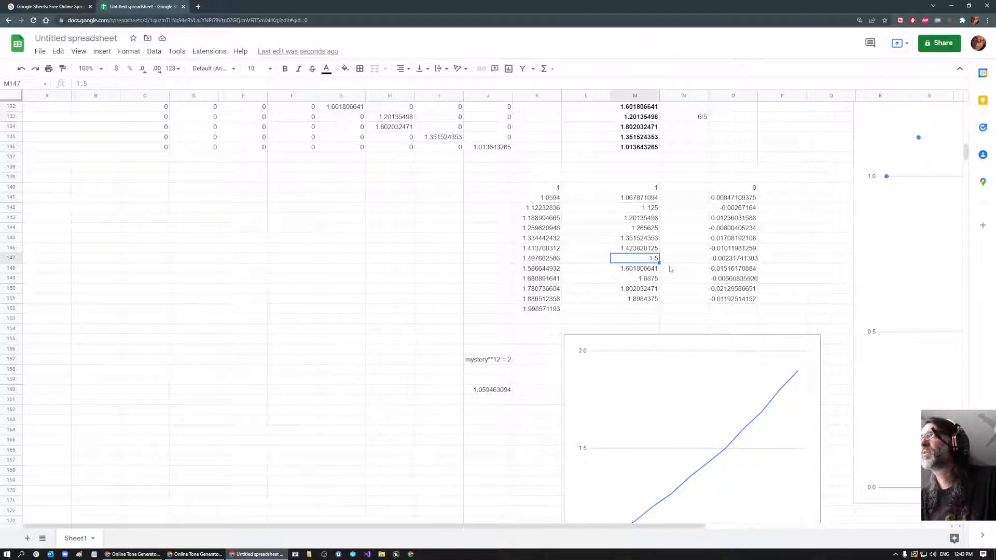
click(726, 261)
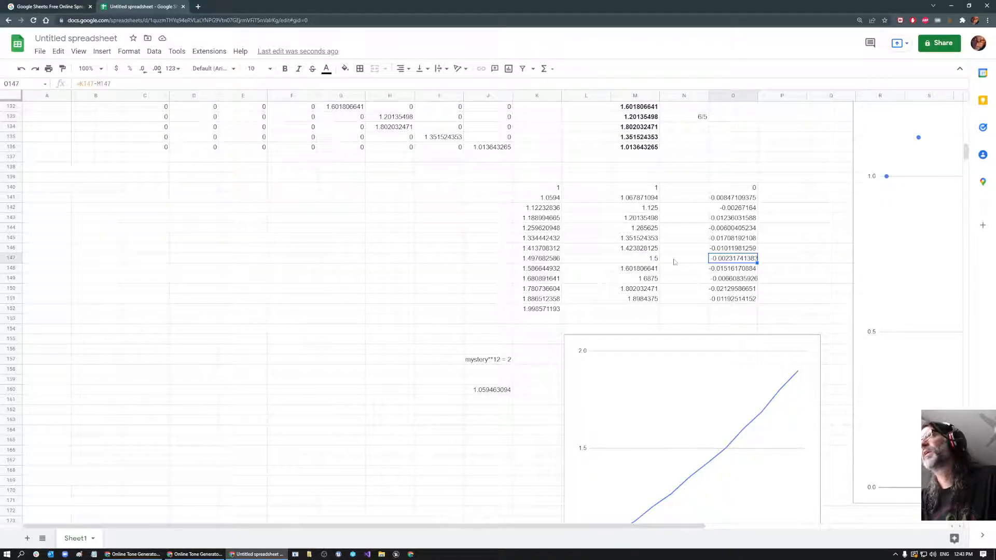
click(655, 260)
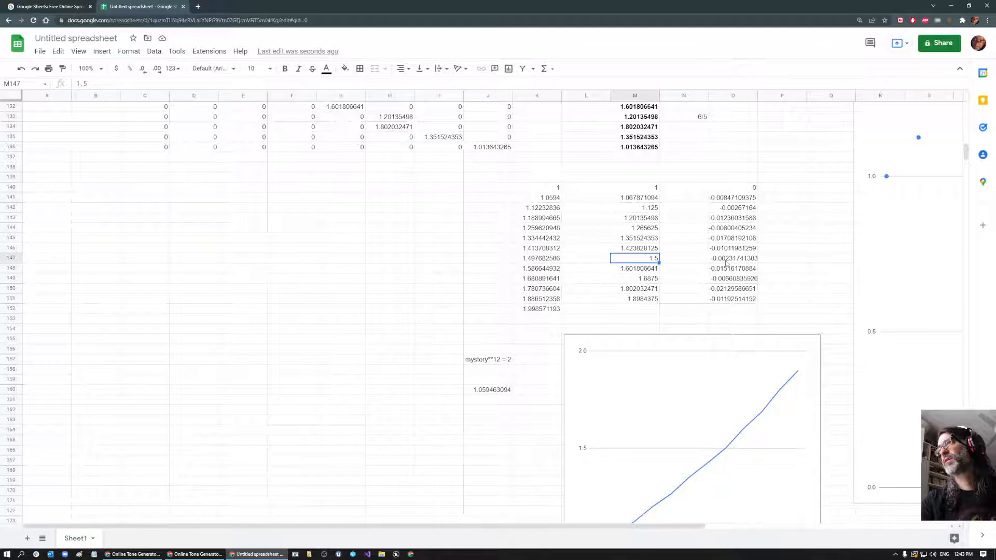
key(Up)
key(Up)
key(Up)
key(Up)
key(Up)
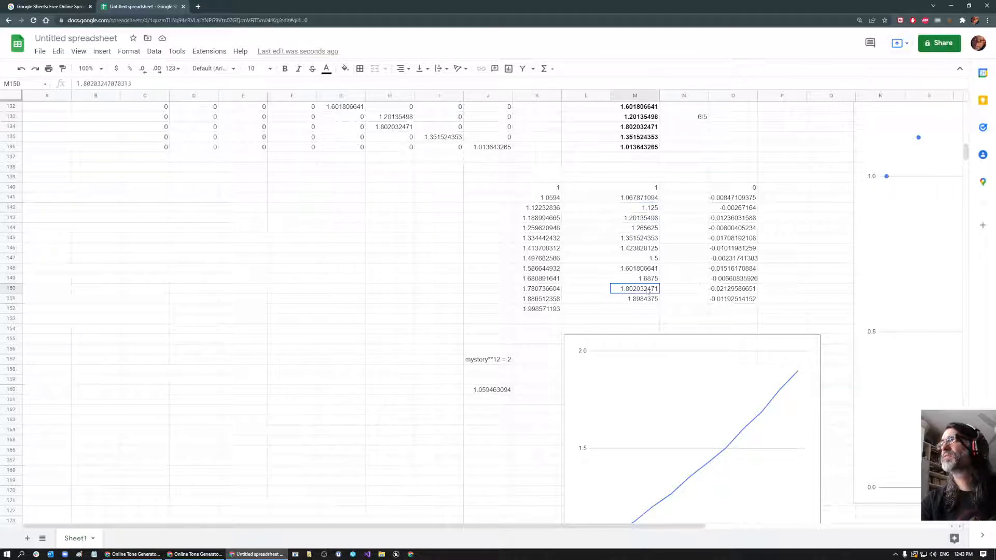
Compare the differences in O150 and O145 with their column M ratios, and recheck the 1.5 ratio in M147.
click(727, 290)
click(635, 291)
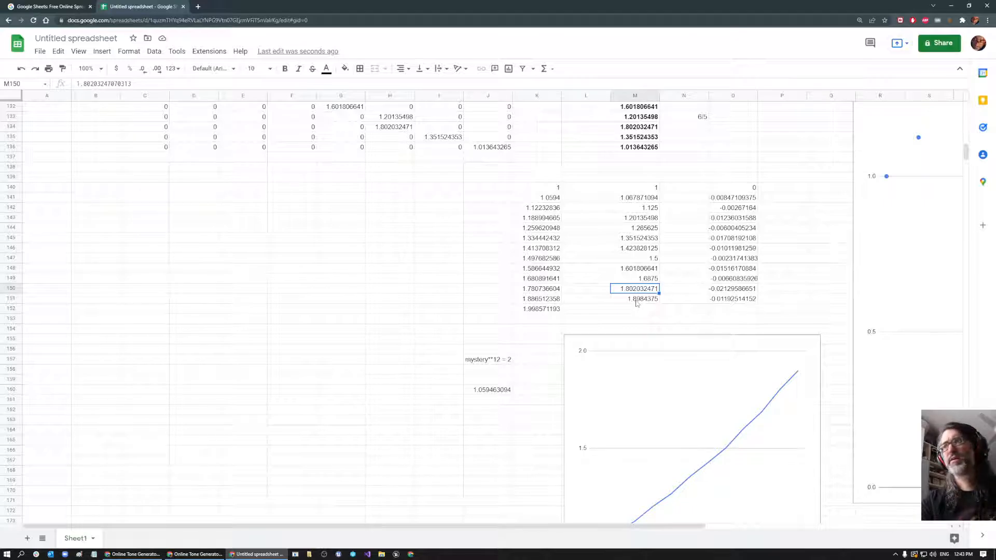
click(726, 289)
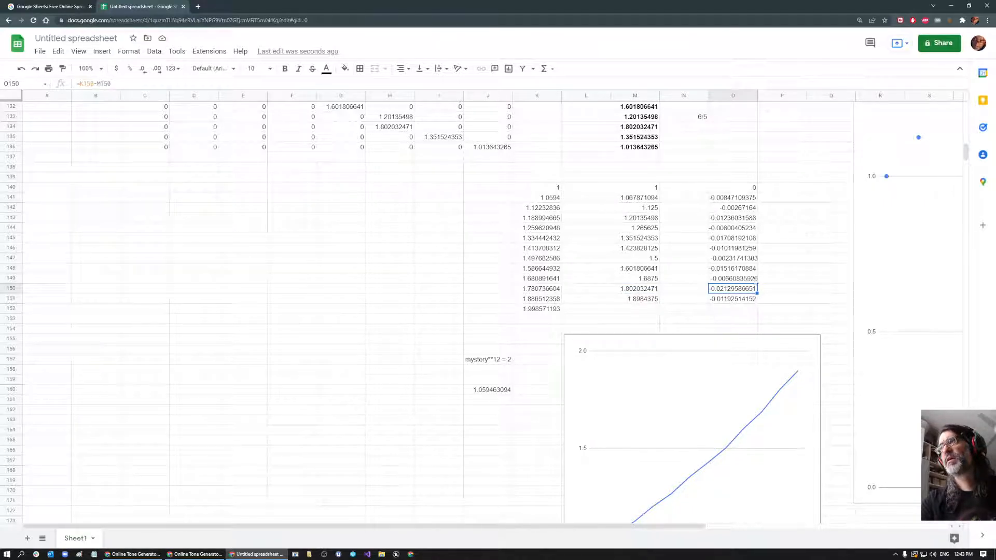
click(729, 242)
click(634, 240)
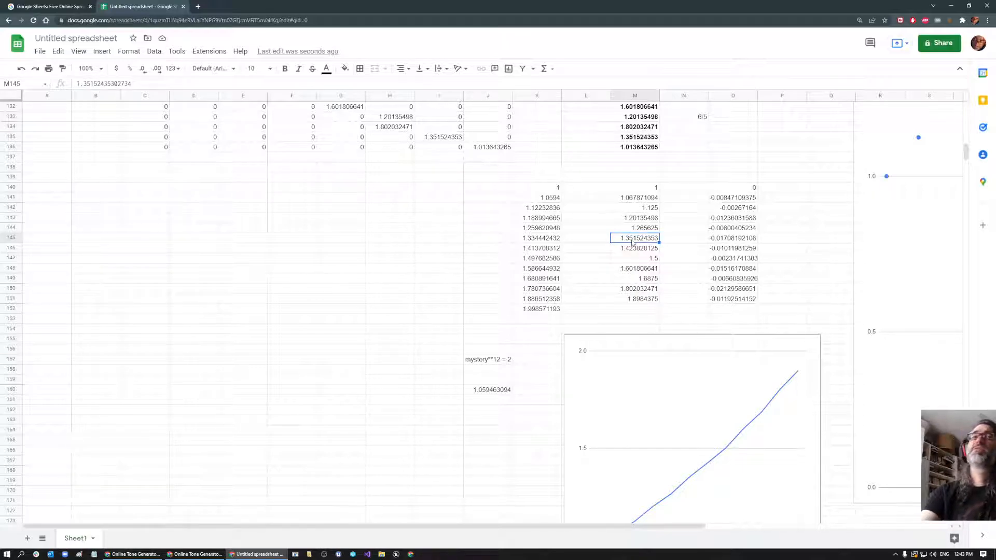
click(644, 258)
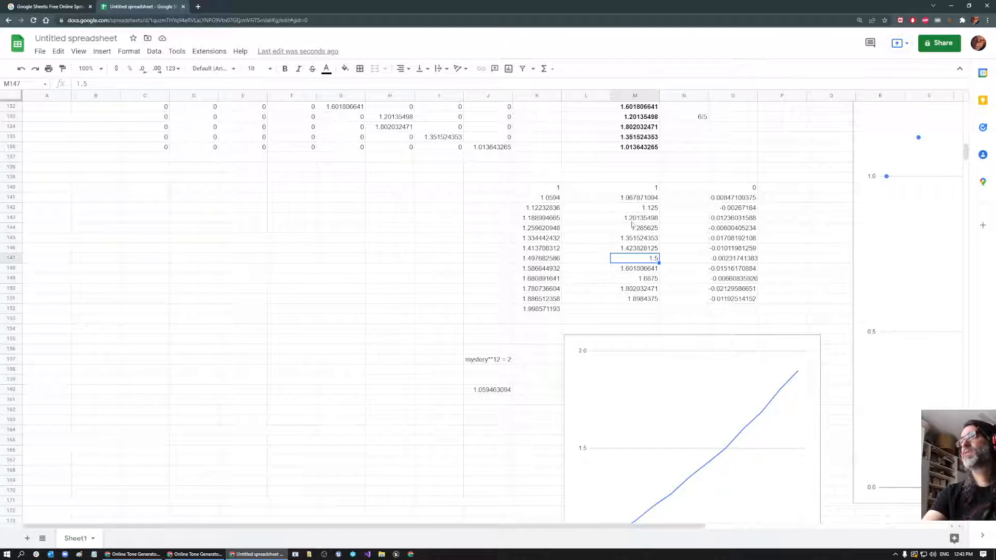
click(680, 189)
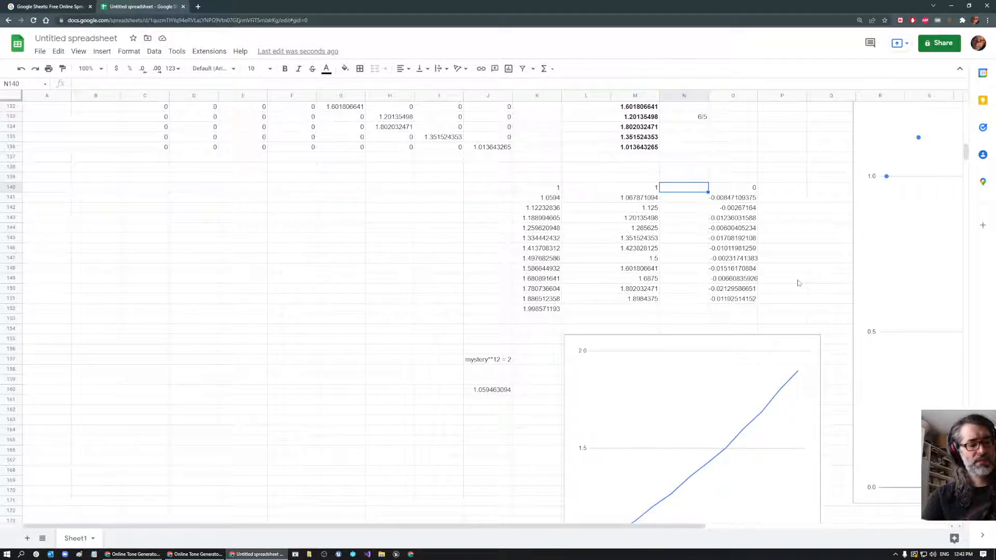
Label the ratio 1 in M140 as "root" in column N, and enter "m2" in N142.
text(root)
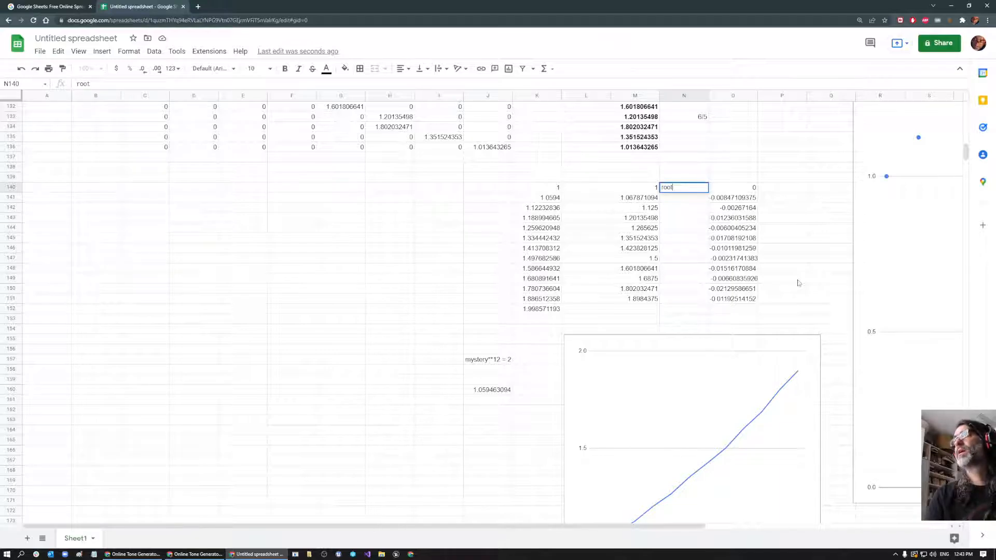
key(Return)
key(Return)
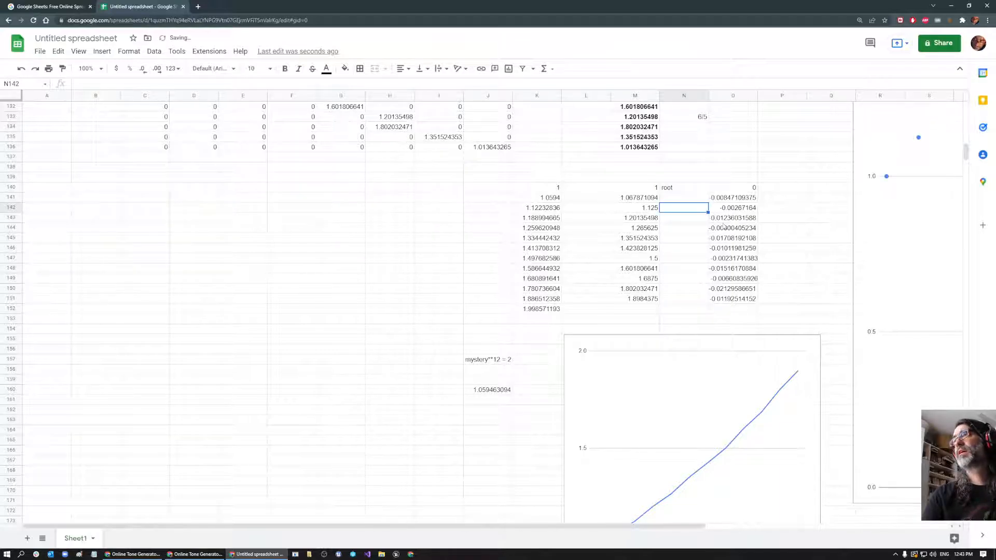
text(m2)
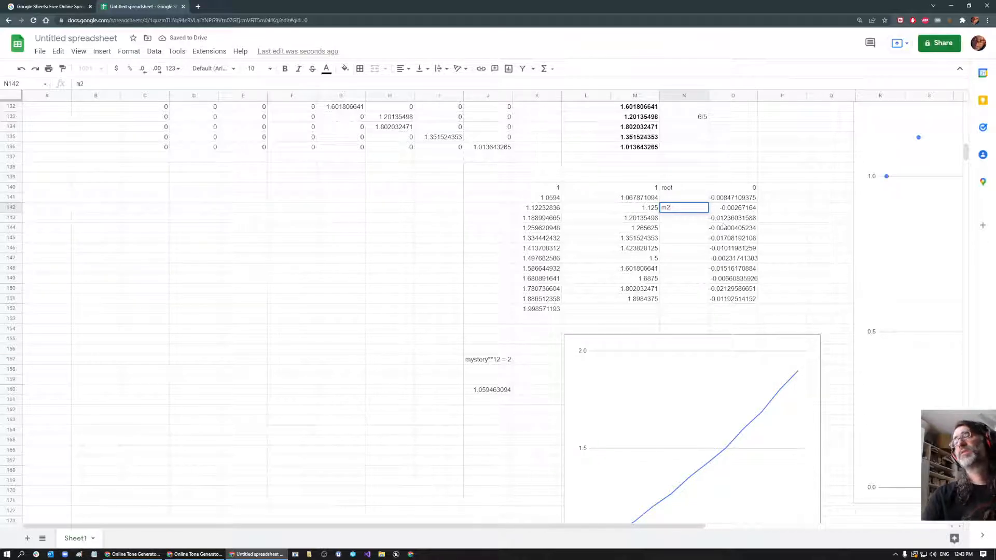
click(699, 199)
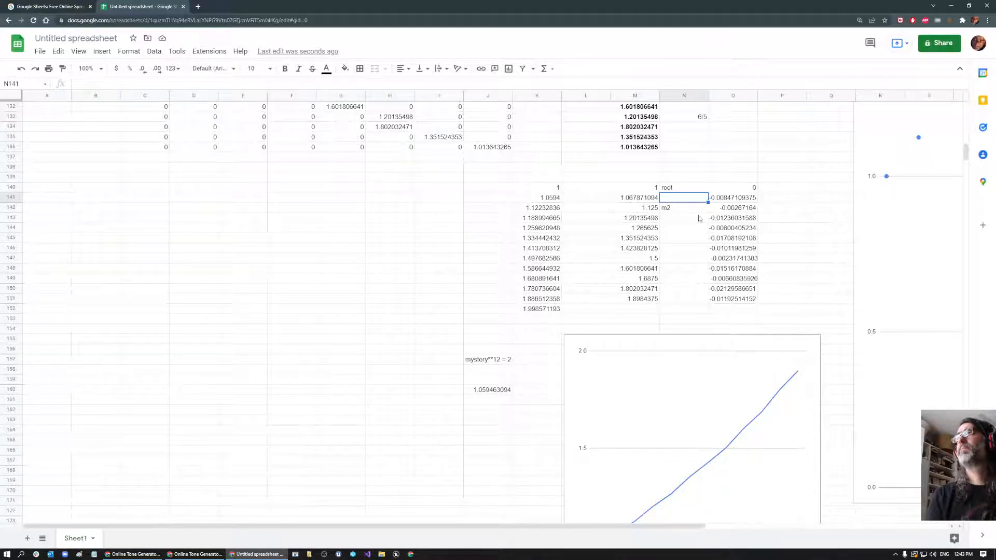
Change the label in N142 to "M2" and label the ratio in row 141 as "m2 (semitone)" in column N.
double_click(673, 208)
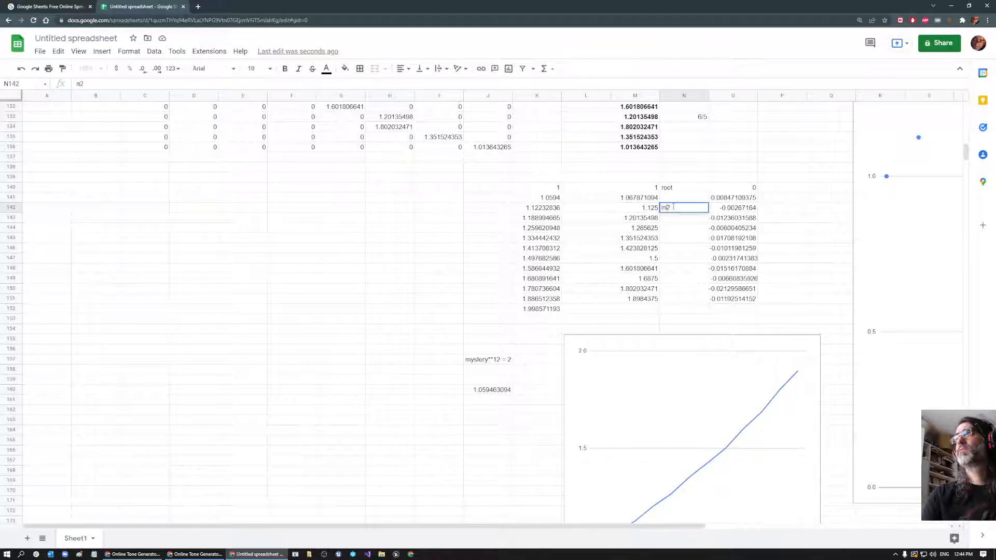
key(BackSpace)
key(BackSpace)
text(M2)
click(673, 201)
text(m2 (semitone)
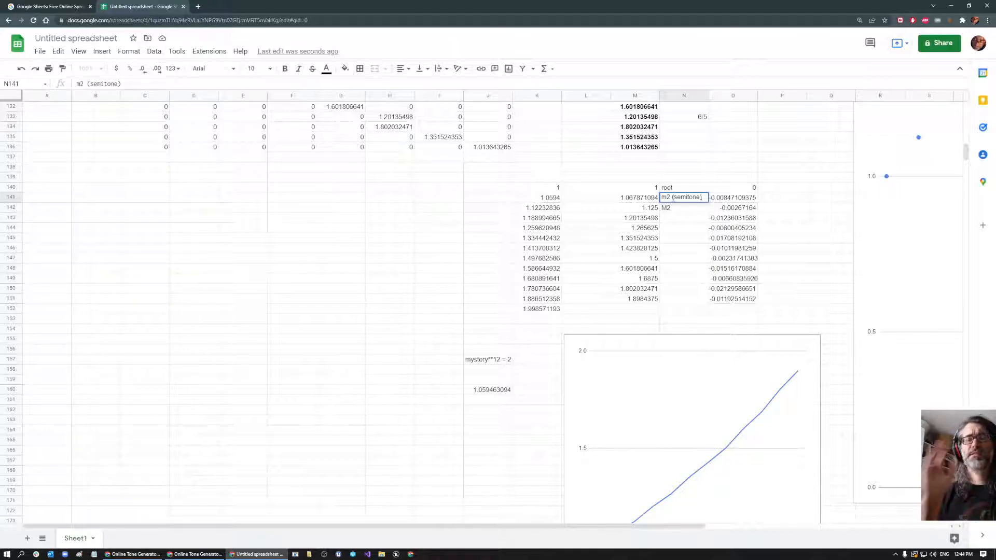
Extend the interval label in N142 to "M2 (tone)".
click(672, 210)
double_click(674, 209)
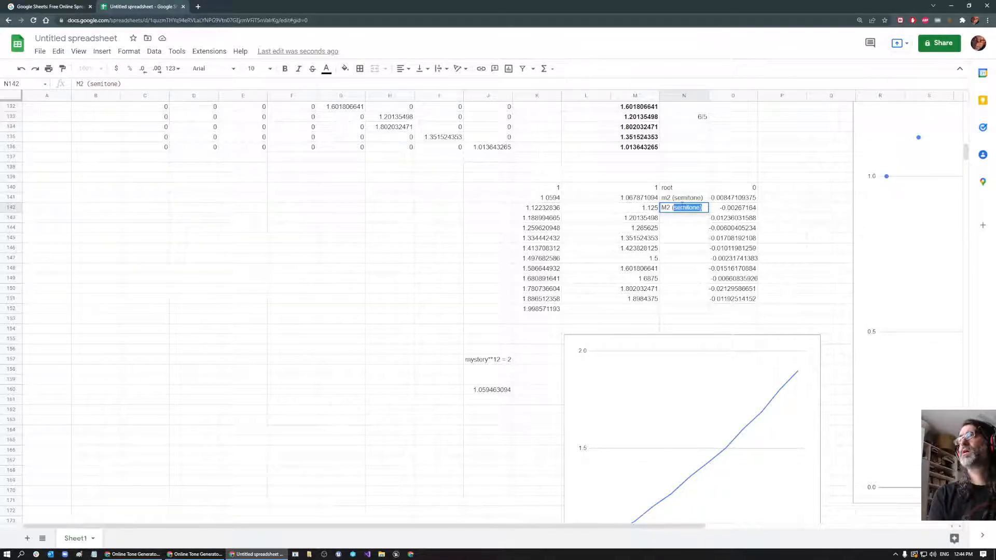
text((to)
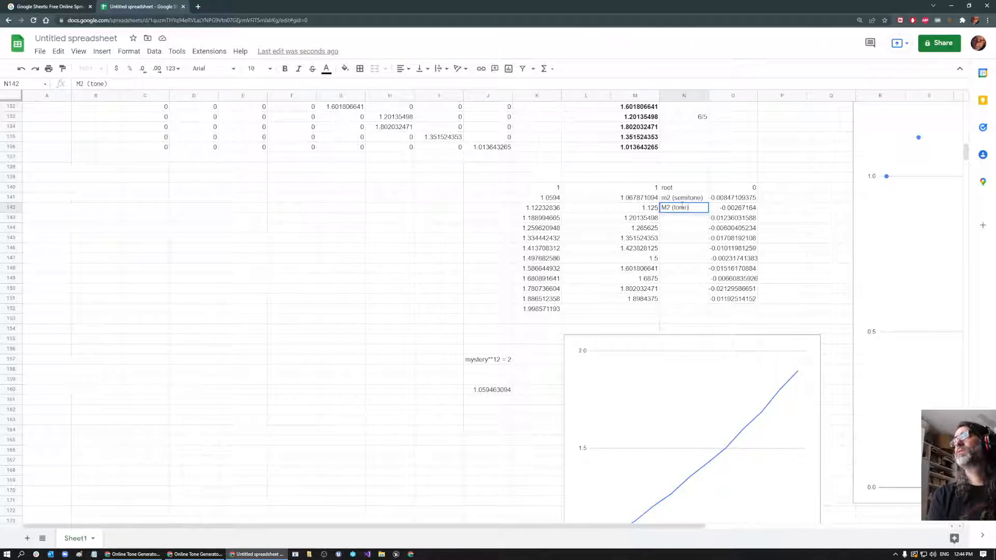
key(Return)
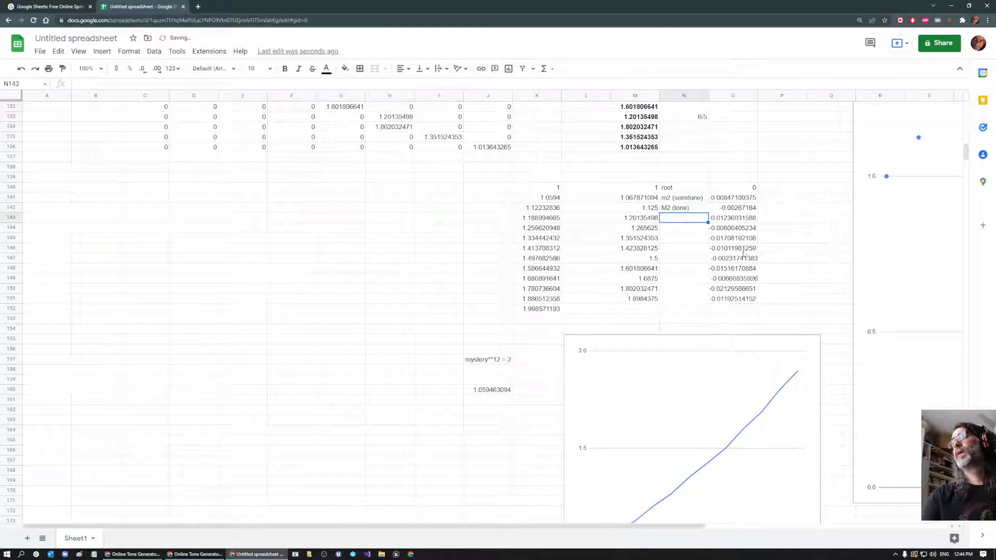
Enter the interval labels "m3" in N143 and "M3" in N144.
text(m3)
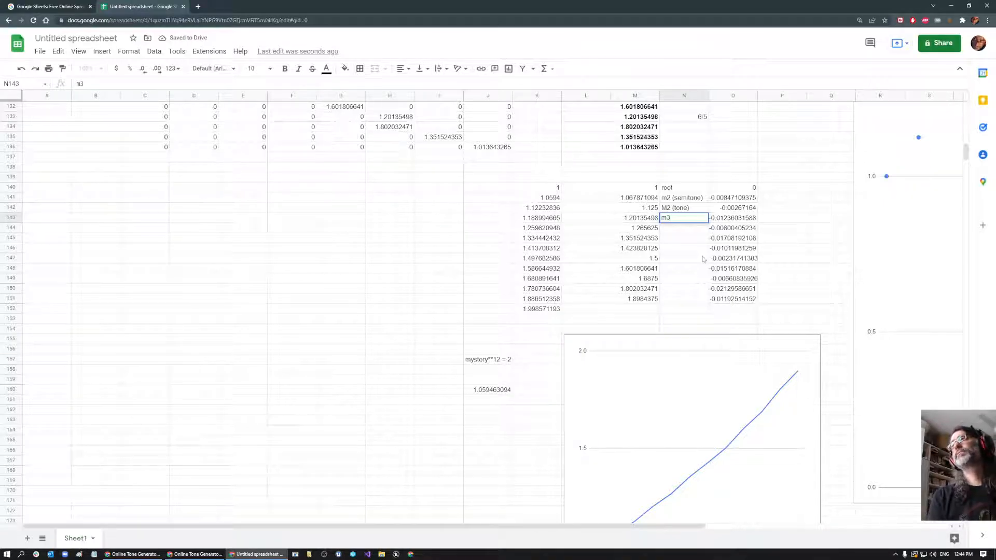
key(Return)
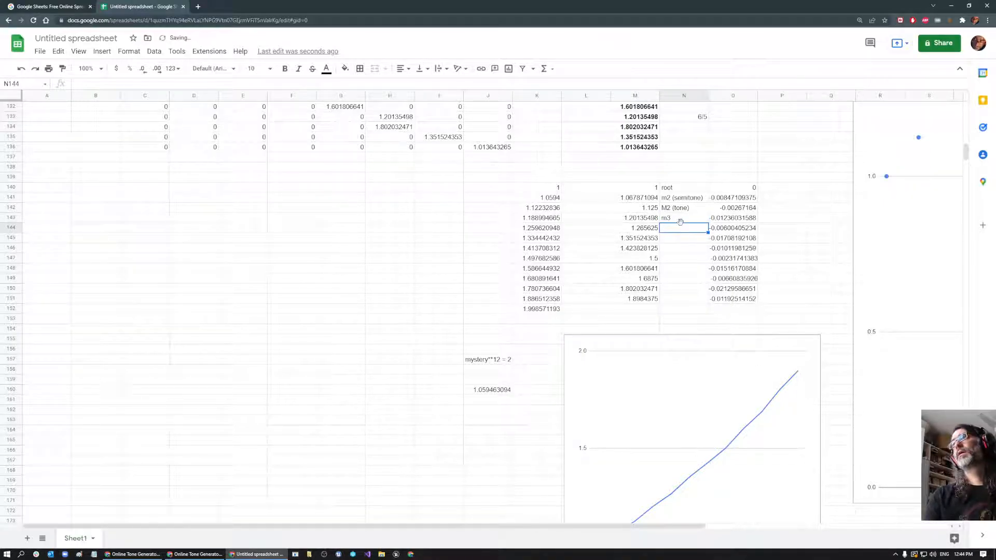
text(M)
text(3)
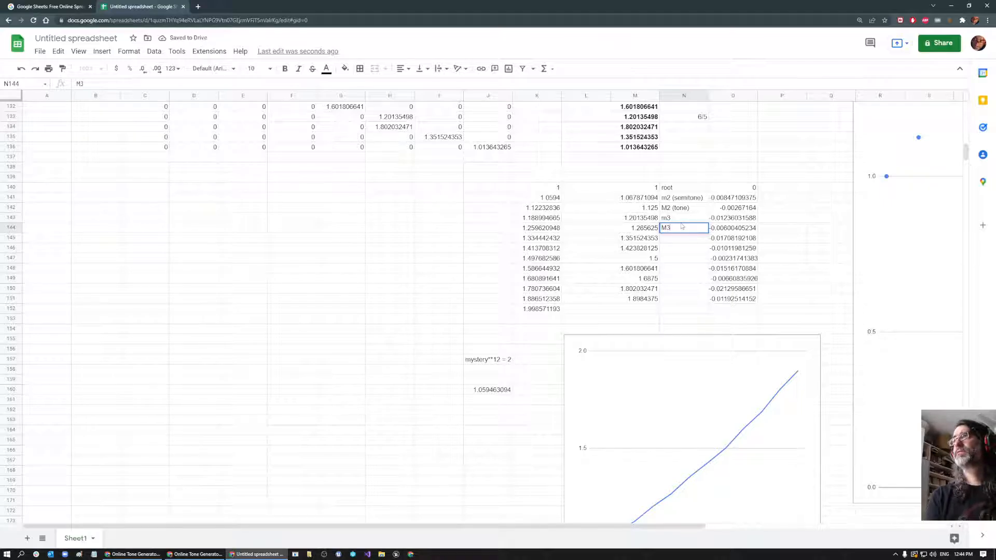
key(Return)
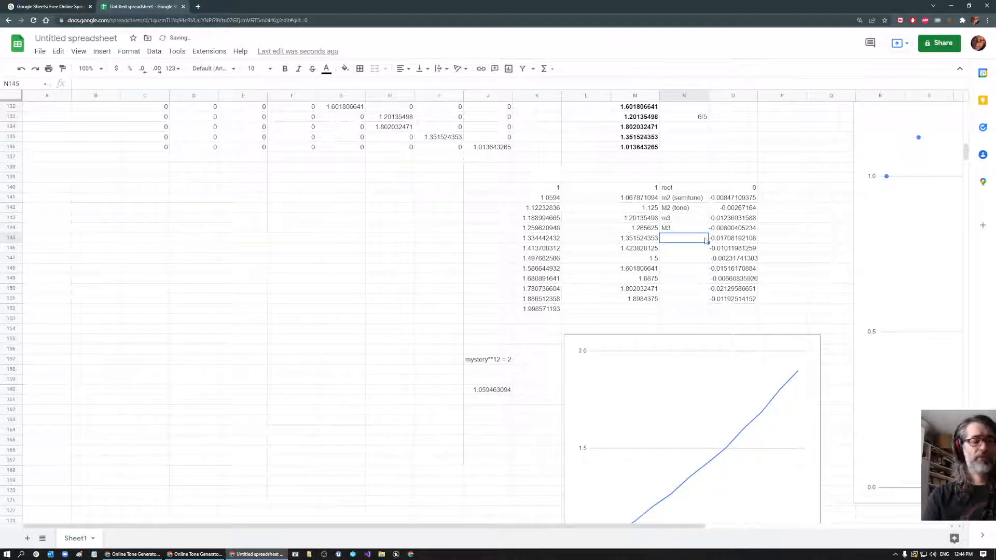
Label the ratio in row 145 as "P4" in column N.
text(4)
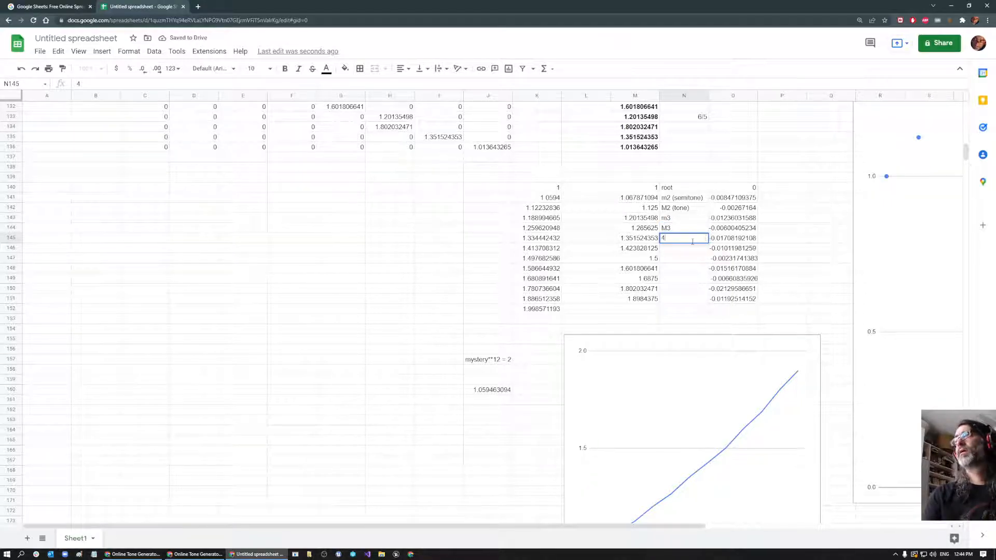
key(BackSpace)
text(P)
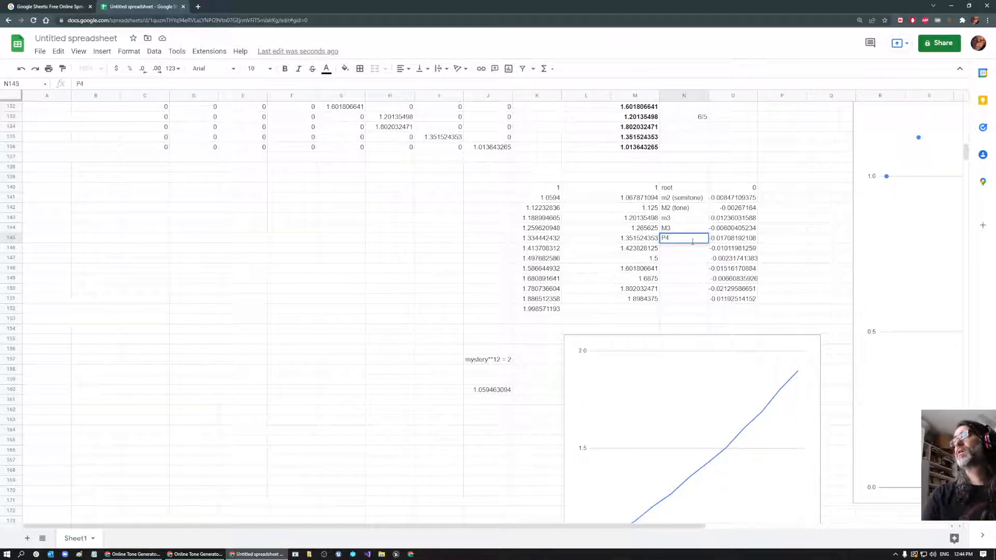
key(Return)
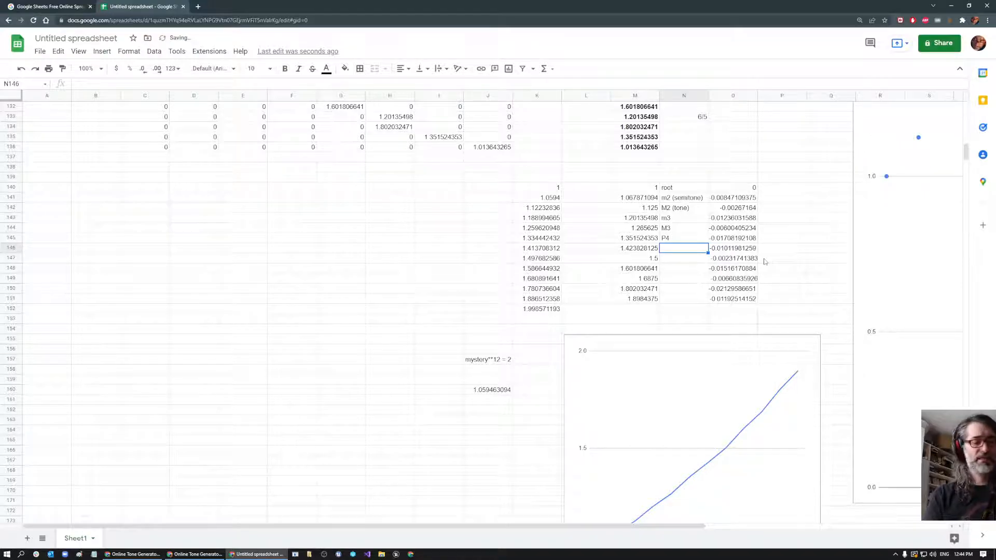
Label the ratio in row 146 as "tritone" in column N.
text(ti)
key(Left)
text(rito)
key(Left)
text(t)
key(Right)
text(n)
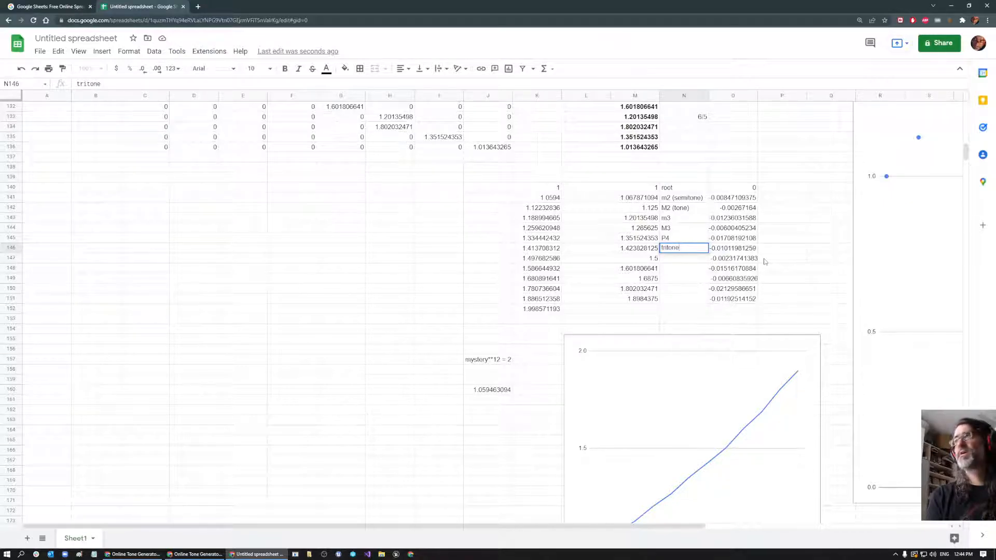
click(638, 249)
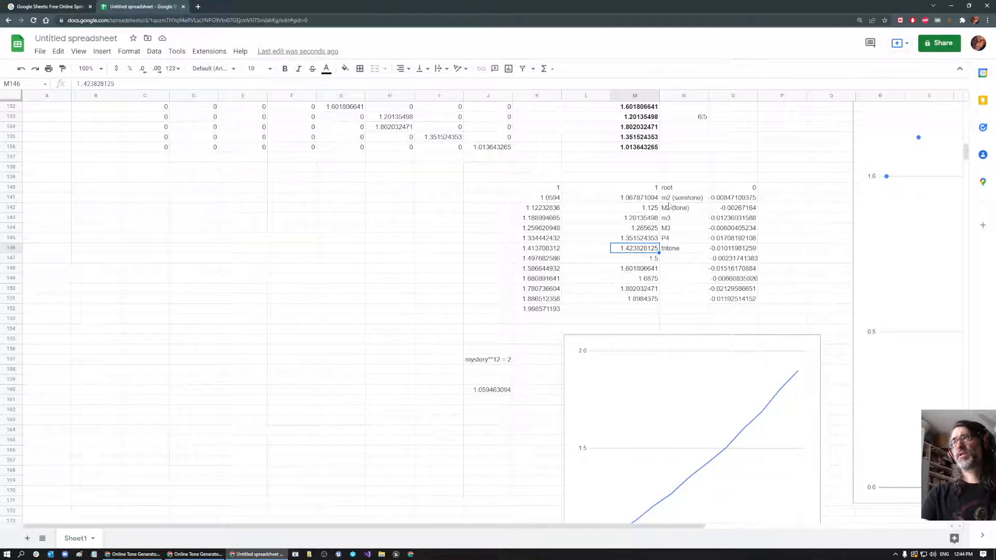
Label the 1.5 ratio in row 147 as "p5" in column N.
click(670, 259)
text(p5)
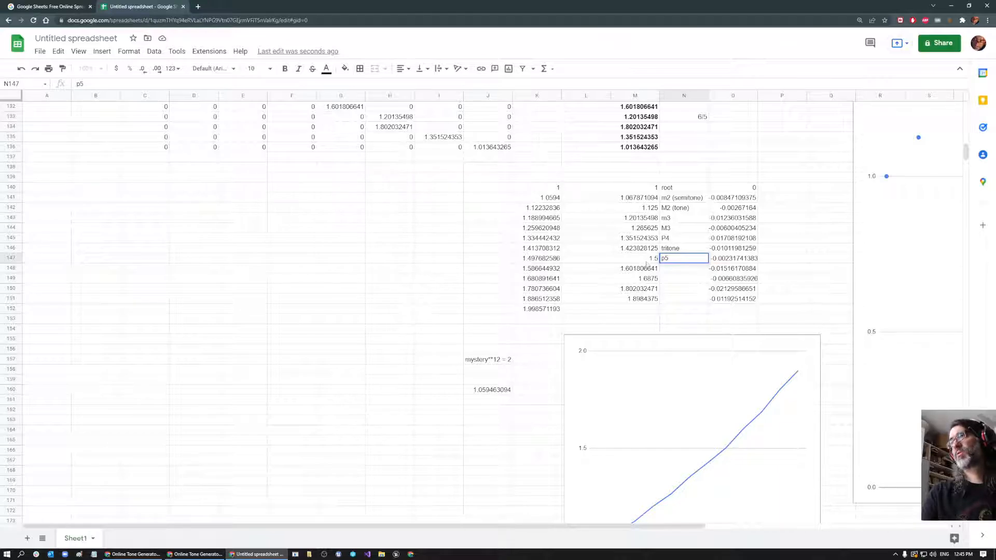
click(647, 261)
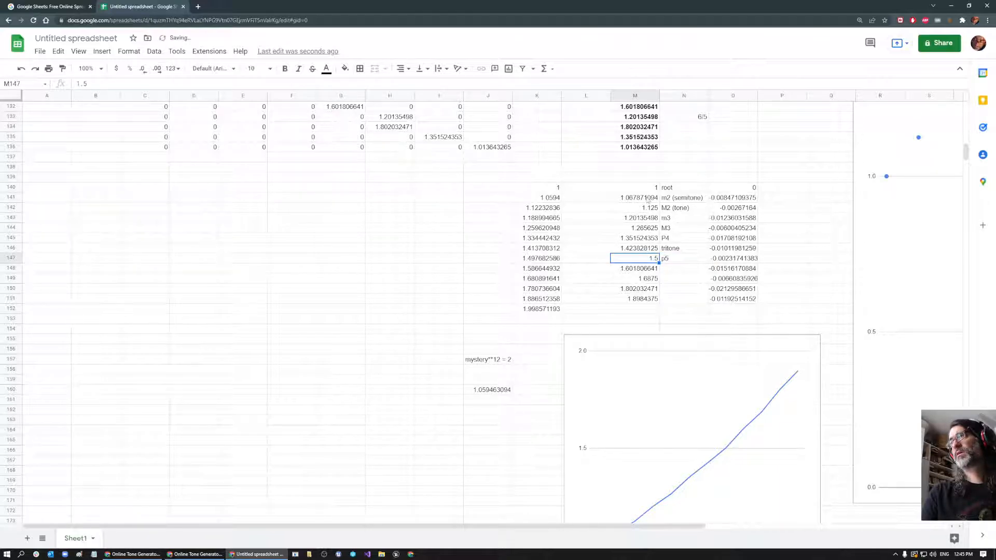
Compare the root ratio in M140 with the fifth in M147, the M2 in M142, and the two thirds in M143 and M144.
click(648, 190)
click(654, 256)
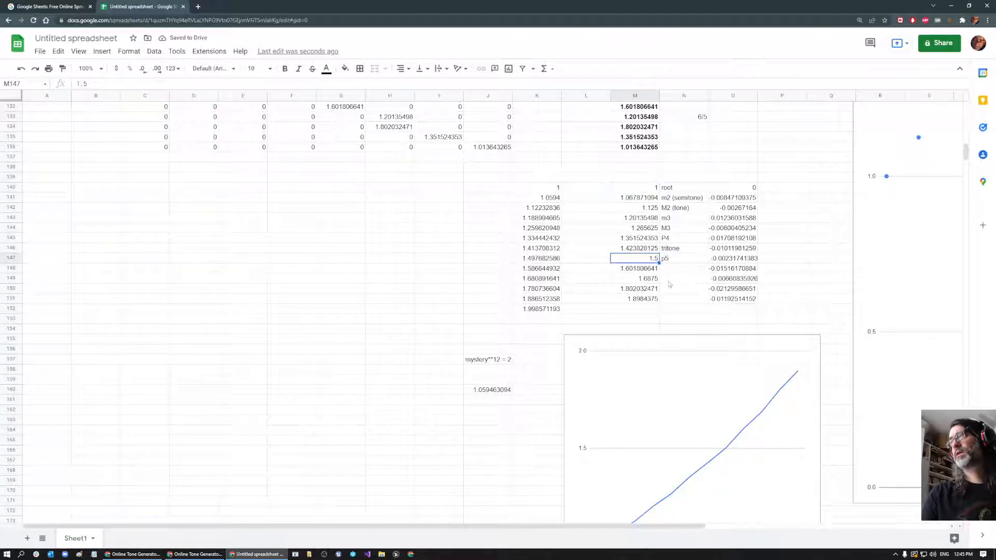
click(643, 190)
click(644, 208)
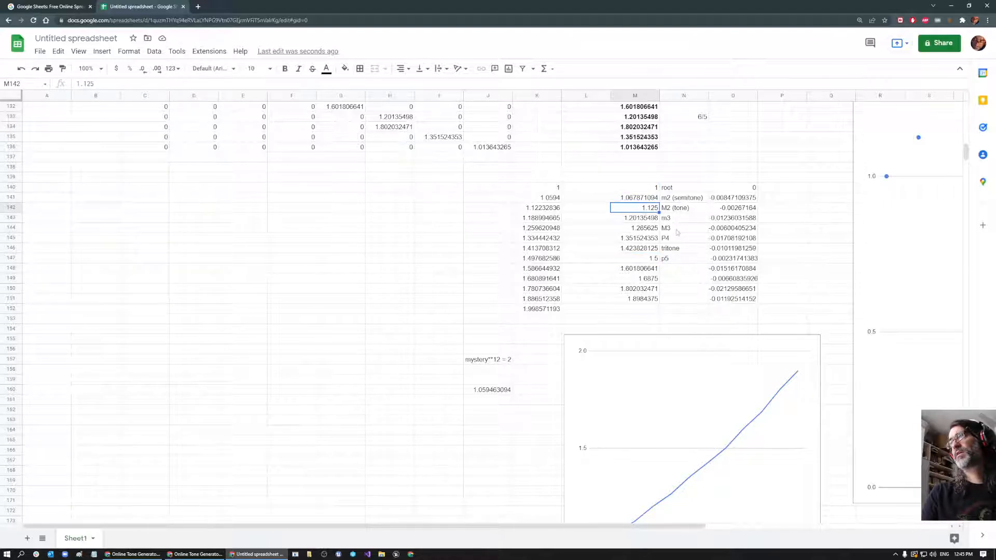
click(646, 190)
click(644, 207)
click(650, 219)
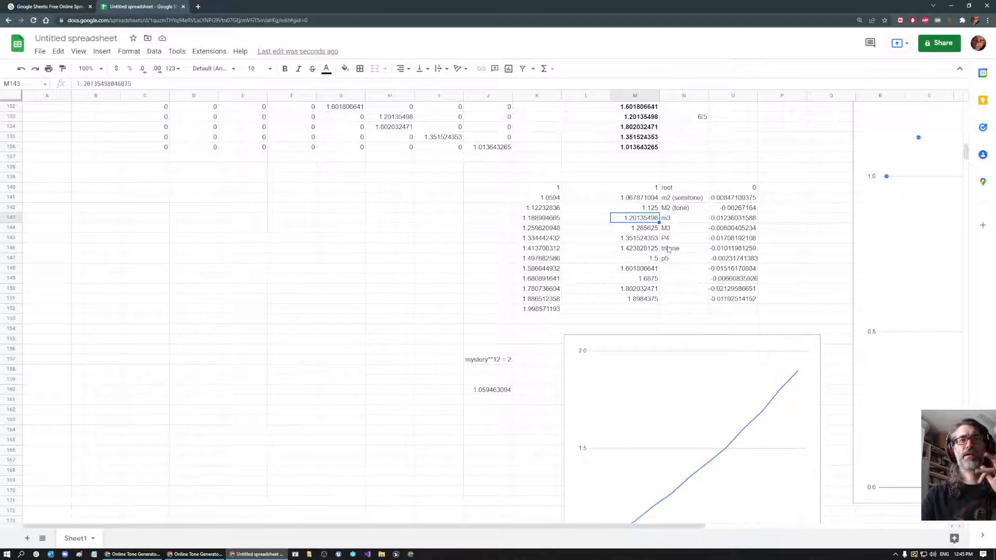
click(649, 189)
click(648, 228)
click(643, 208)
click(649, 188)
click(648, 218)
click(643, 229)
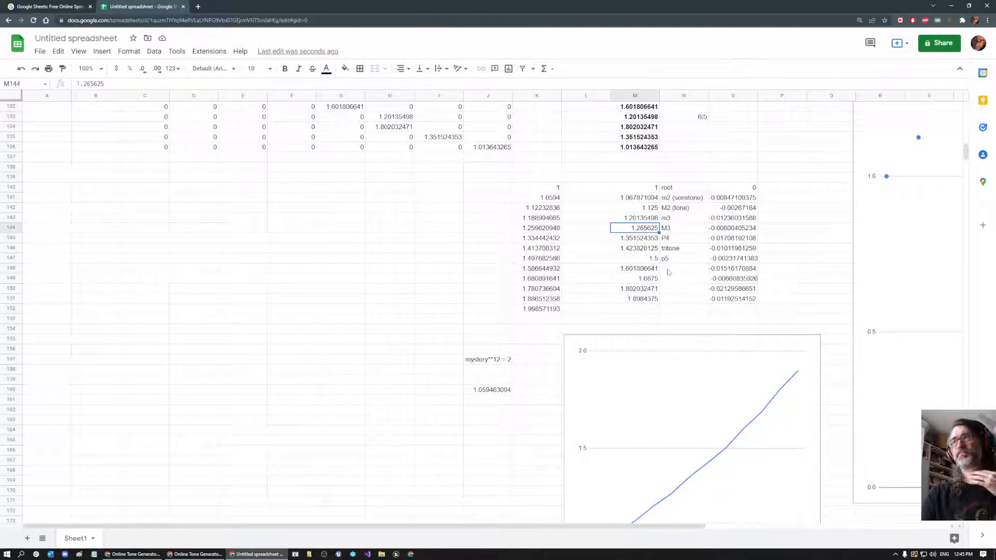
Enter the interval labels "m6" in N148 and "M6" in N149.
click(668, 271)
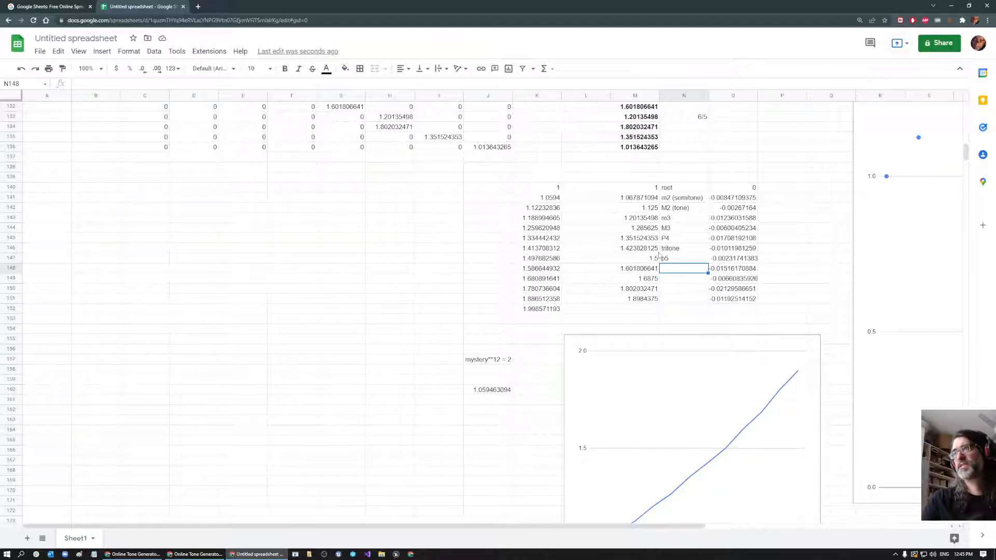
text(m6)
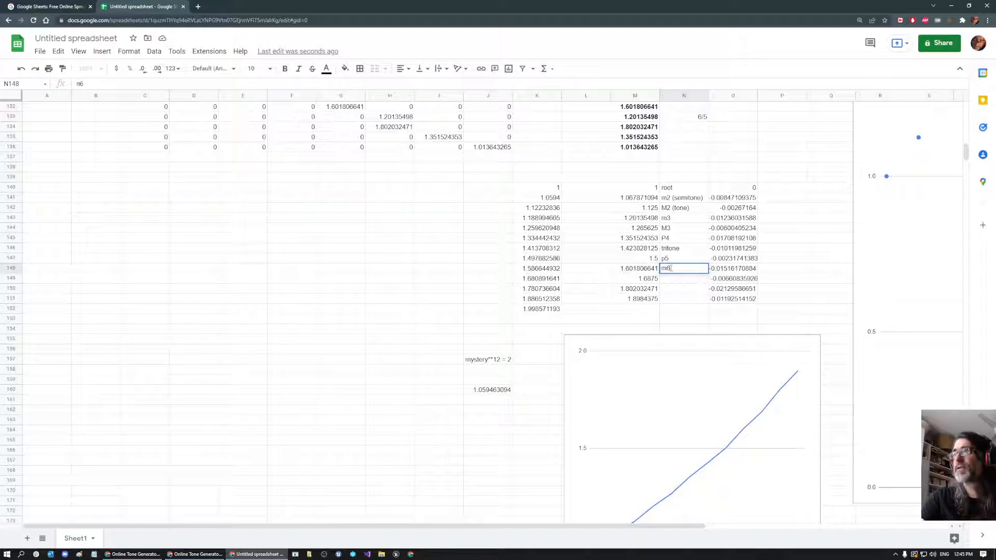
click(673, 278)
text(M6)
Enter the interval labels "m7" in N150 and "M7" in N151.
click(672, 292)
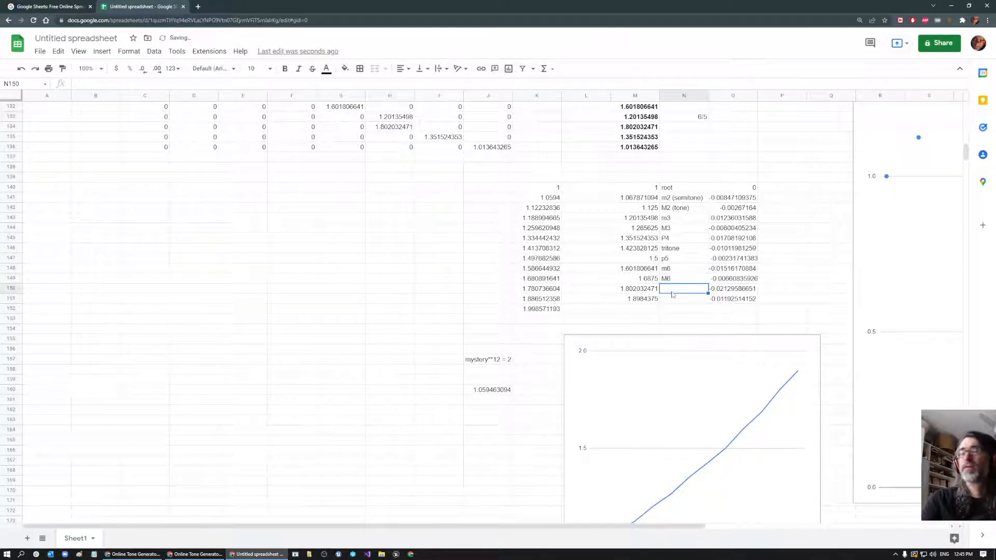
text(m7)
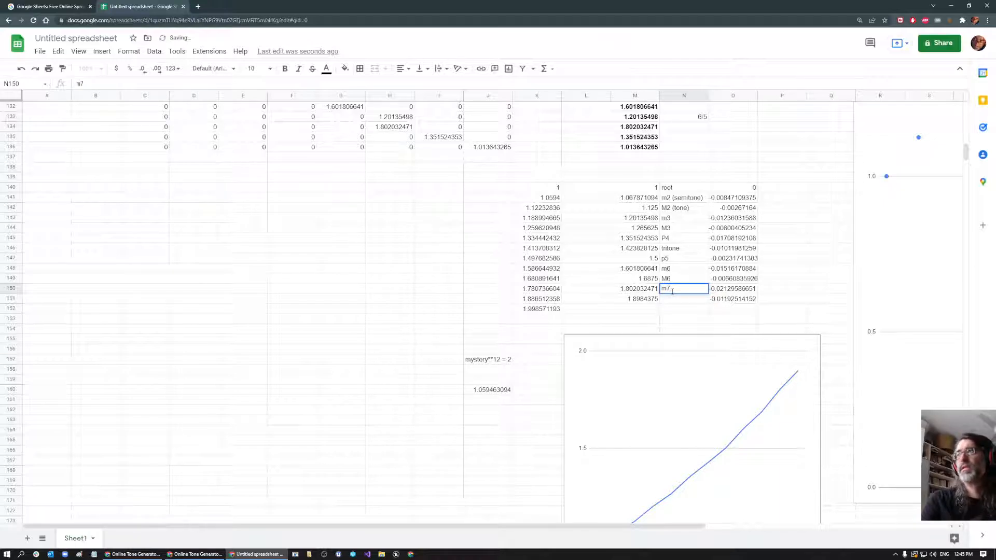
click(671, 301)
text(M)
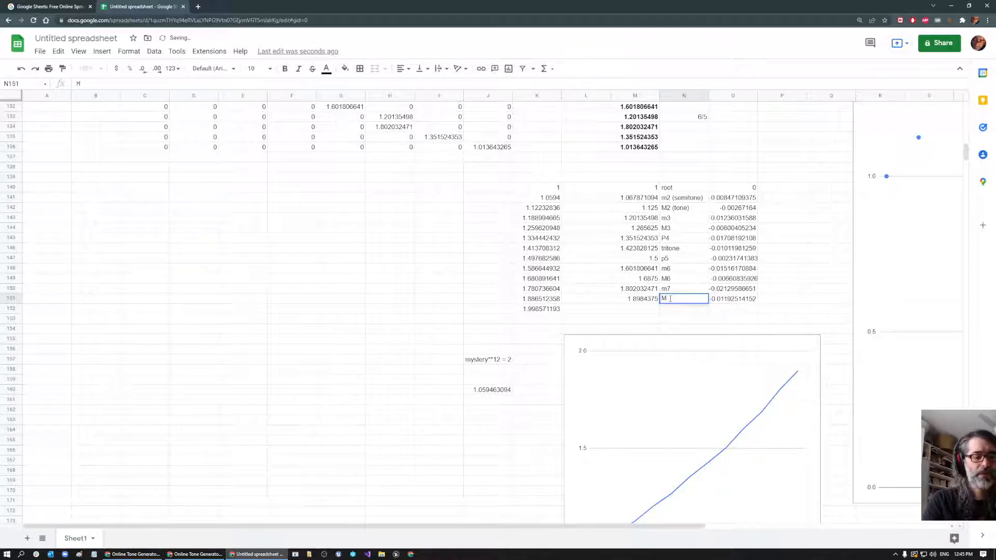
text(7)
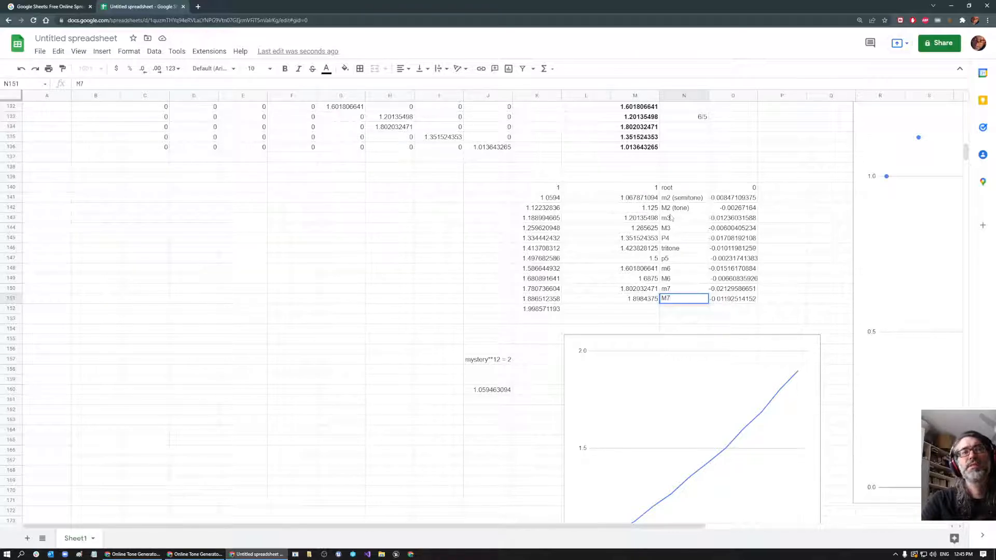
Move the differences in O140:O151 one column over to P140:P151, freeing column O.
click(778, 188)
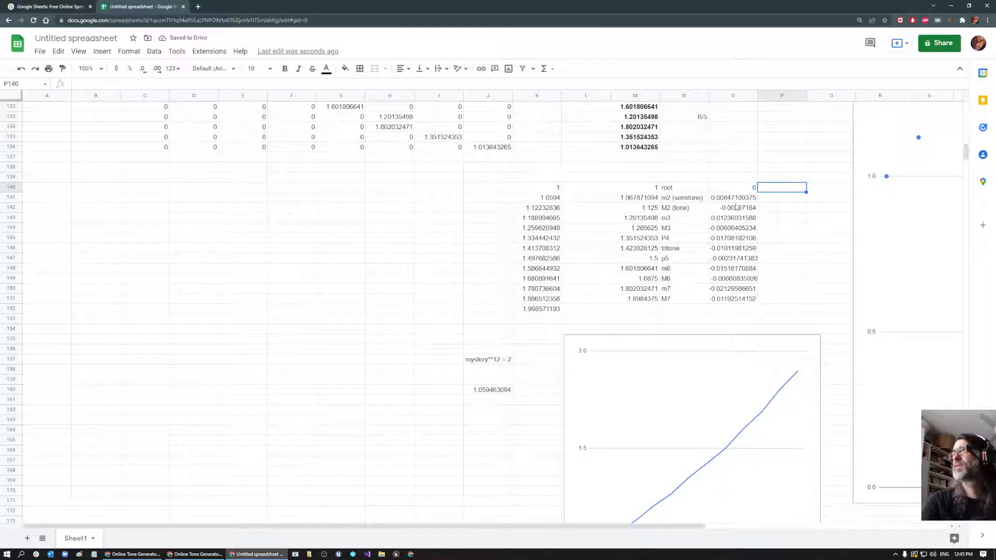
drag(744, 189, 746, 302)
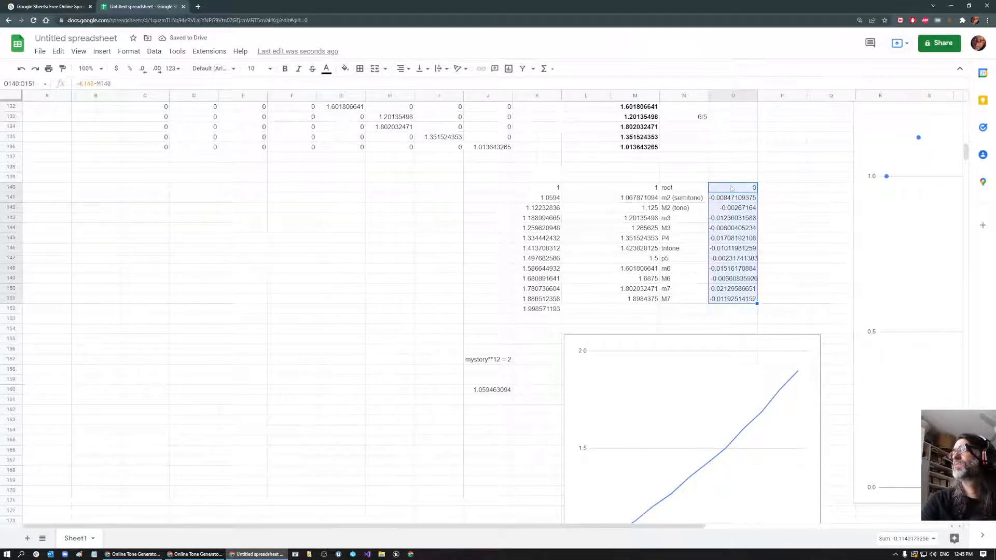
drag(730, 182, 782, 194)
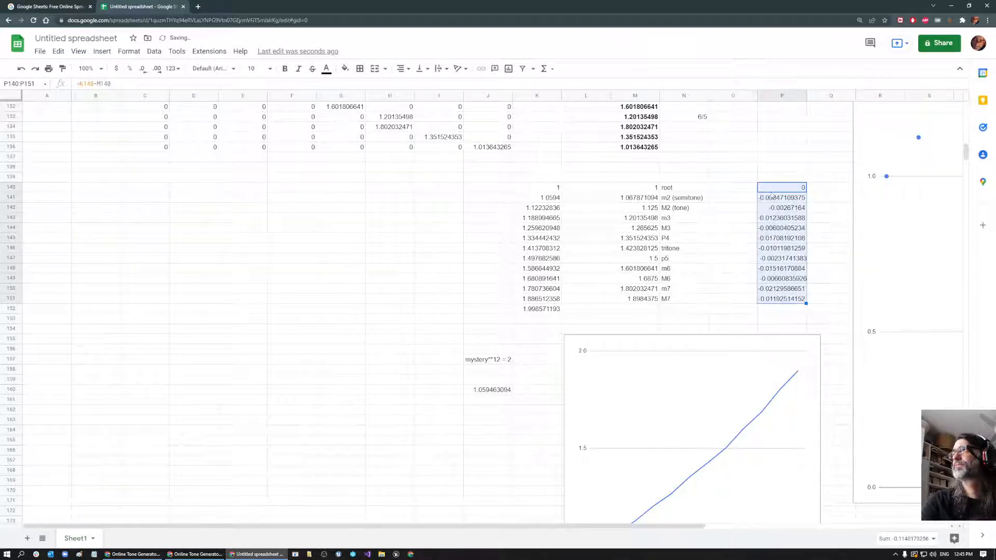
Enter the note names "c" in O140, "d" in O142 and "e" in O144 beside the interval labels.
click(724, 192)
text(c)
key(Return)
click(721, 206)
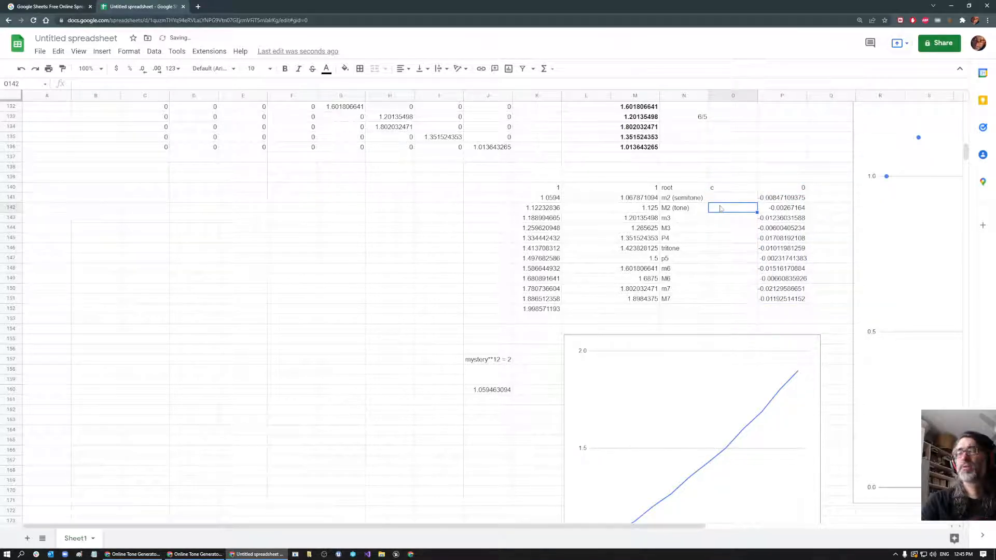
text(d)
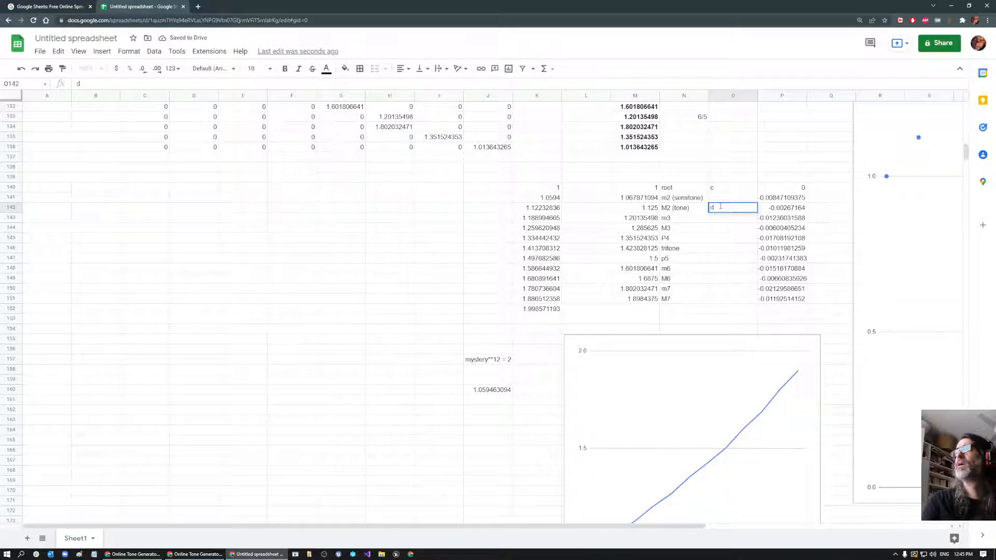
click(718, 230)
text(e)
key(Return)
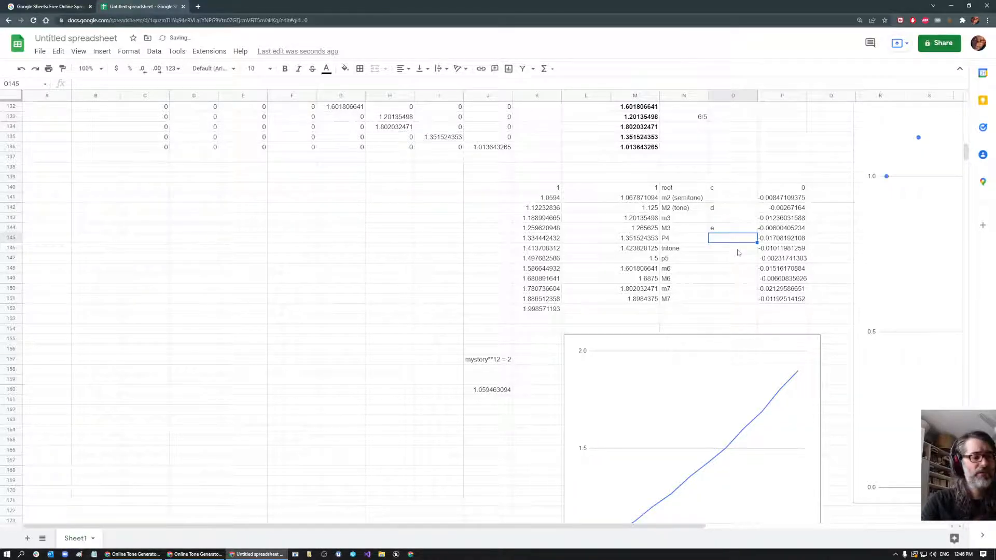
Enter the note names "f" in O145, "g" in O147, "a" in O149 and "b" in O151.
text(f)
key(Return)
click(731, 261)
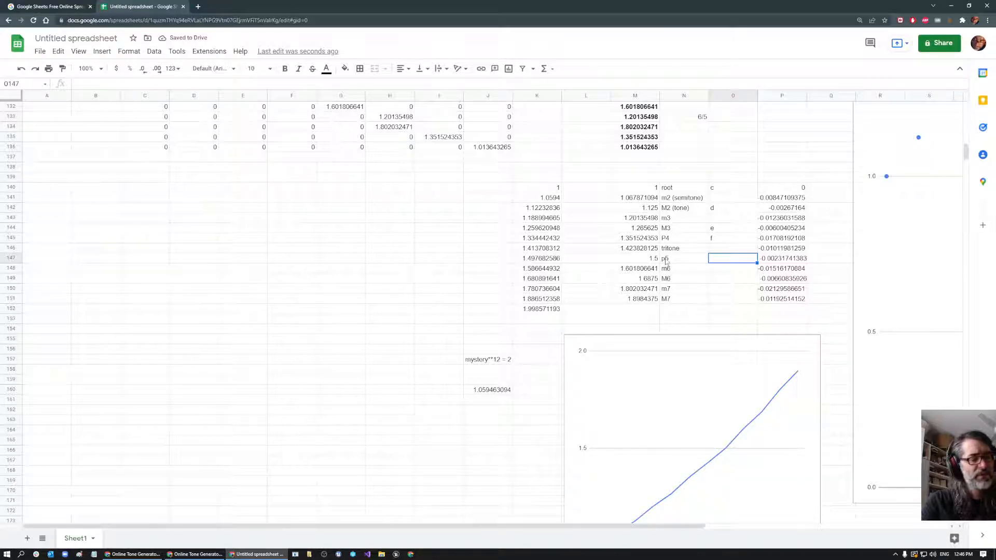
text(g)
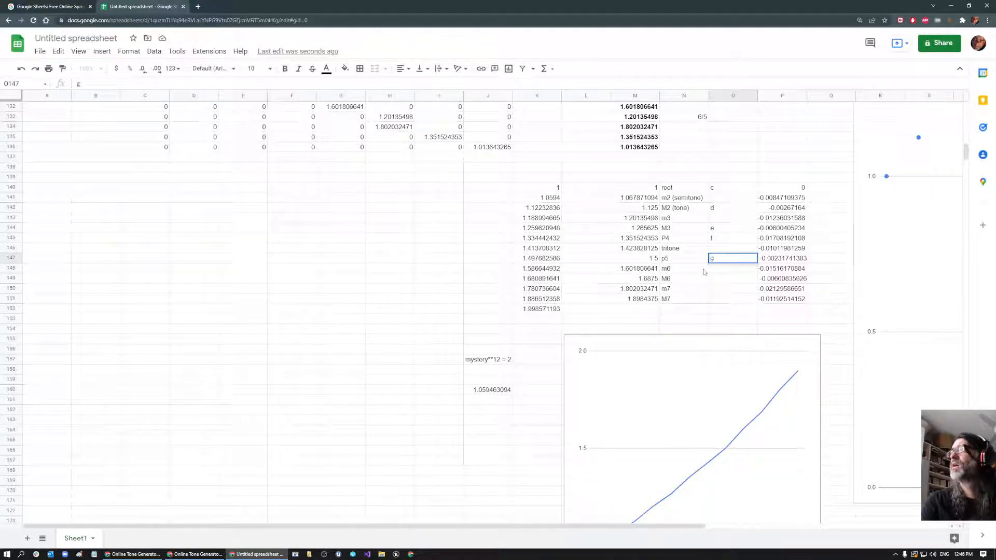
click(722, 283)
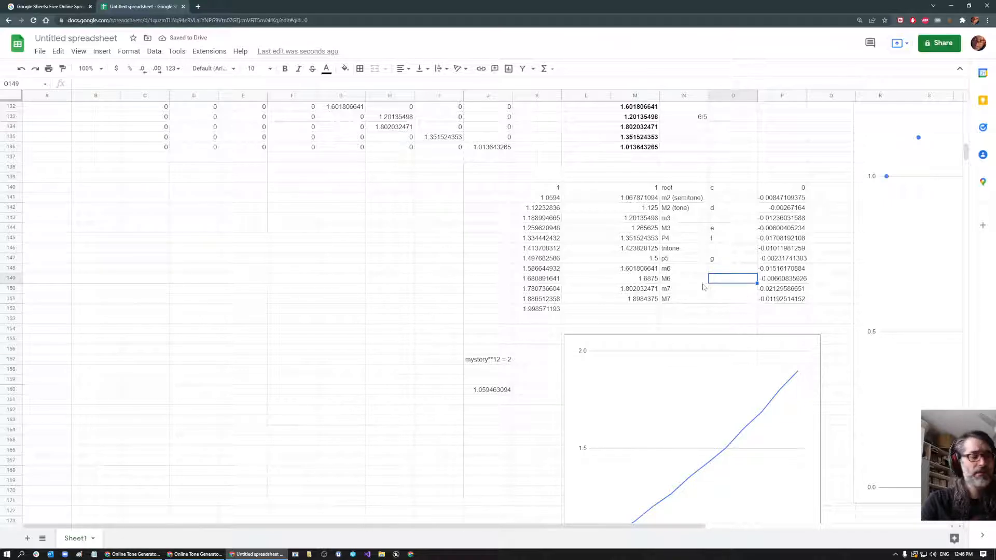
text(a)
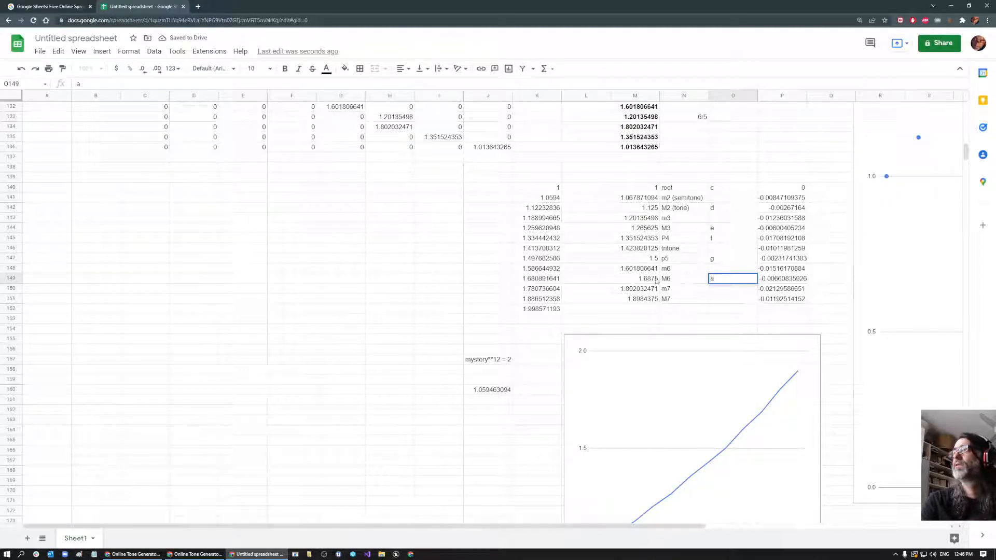
click(727, 302)
text(b)
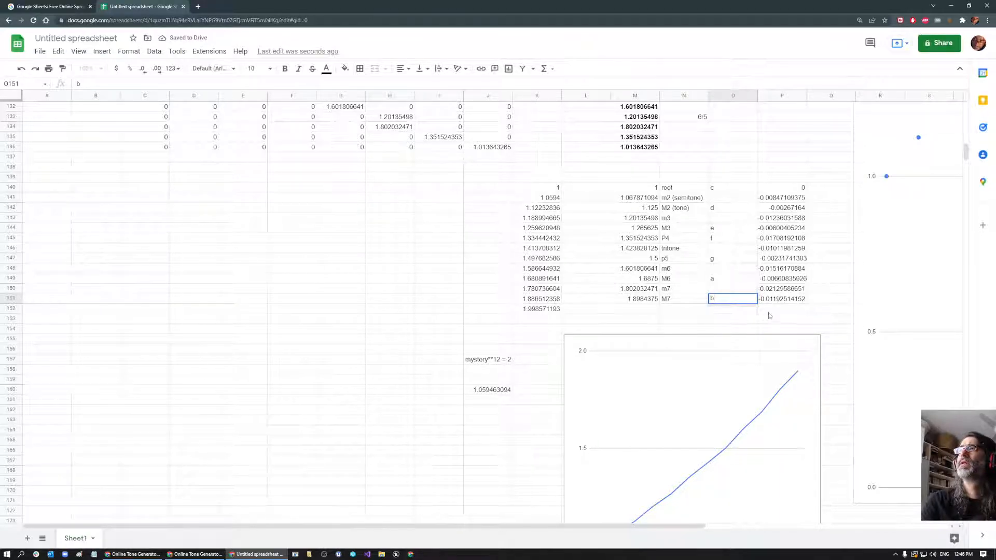
Compare the labelled sorted ratios in M140:M151 with the line chart, the sums in M124:M136 and the division tables further up.
click(736, 191)
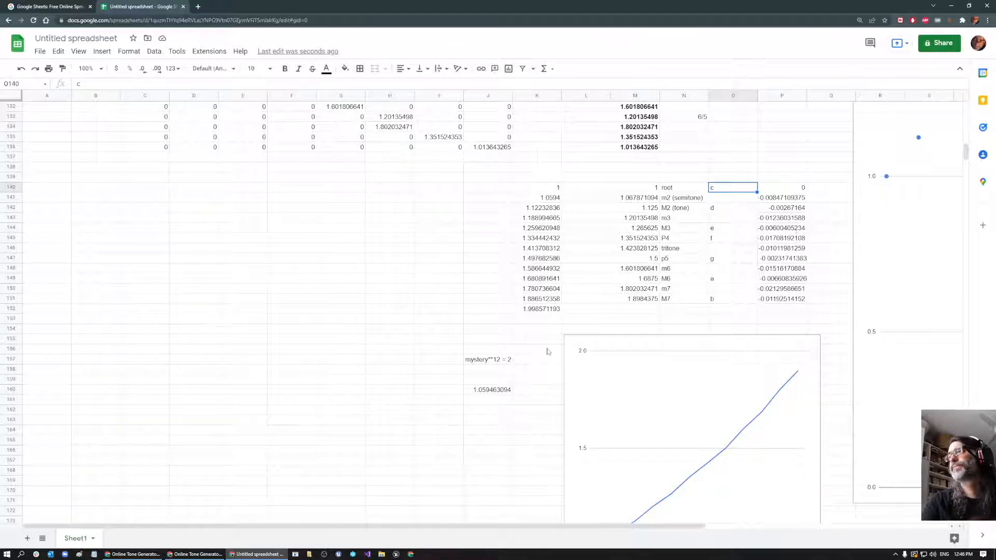
scroll(623, 358, down, 3)
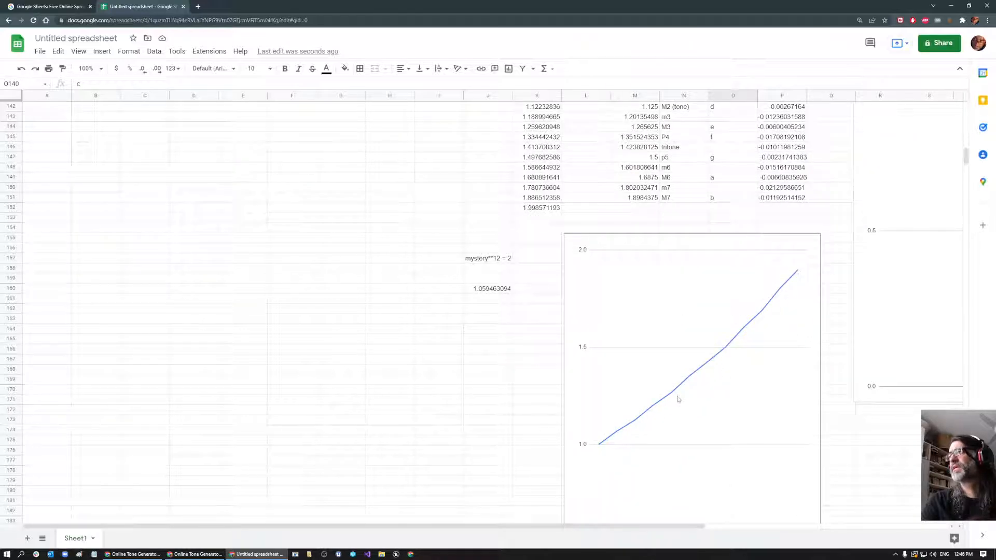
scroll(794, 172, up, 2)
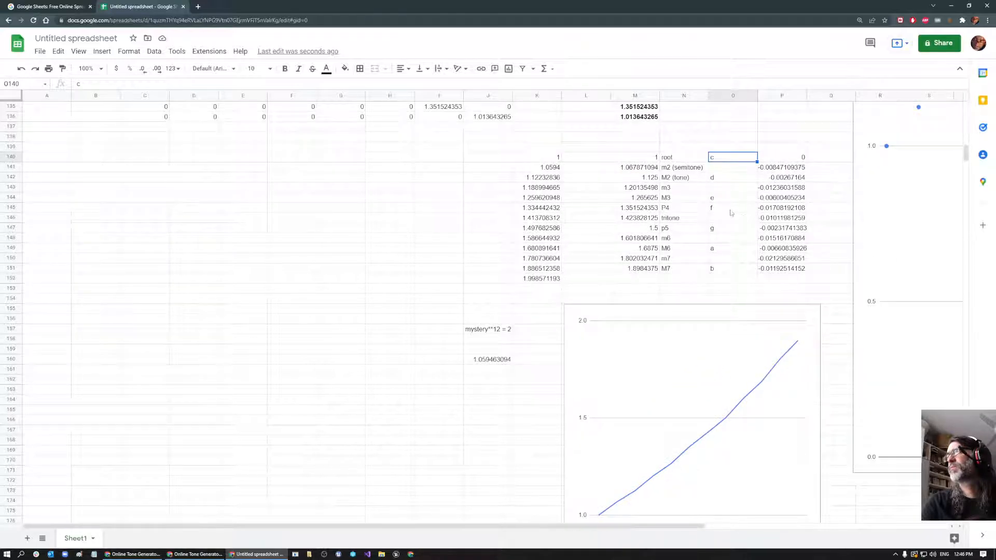
drag(674, 158, 721, 280)
drag(635, 157, 637, 281)
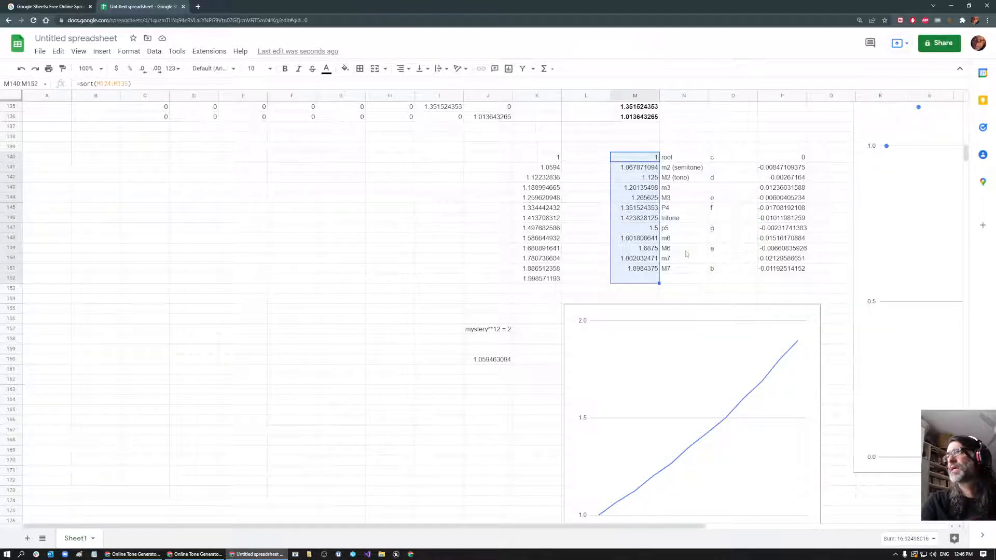
scroll(649, 236, up, 5)
click(644, 217)
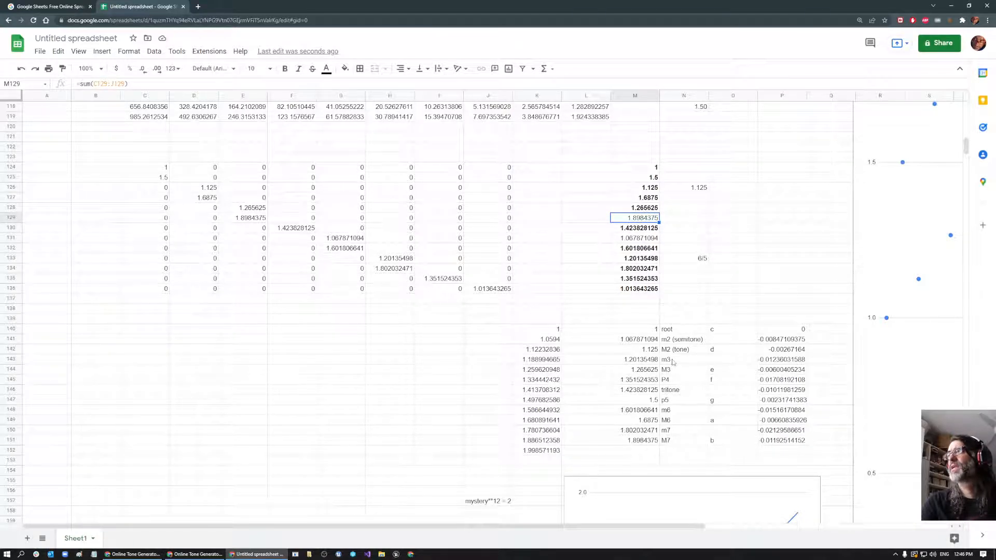
click(638, 441)
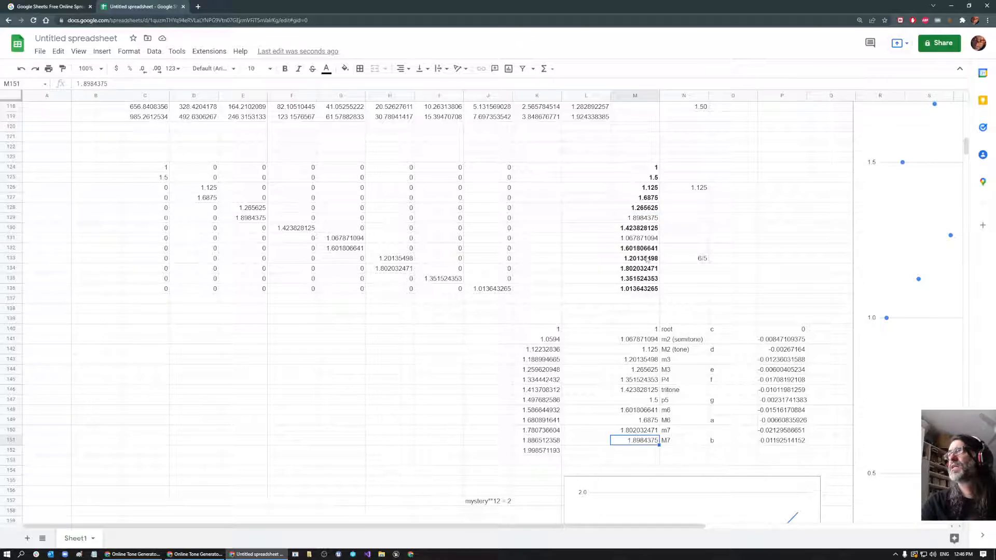
click(646, 218)
scroll(648, 223, up, 6)
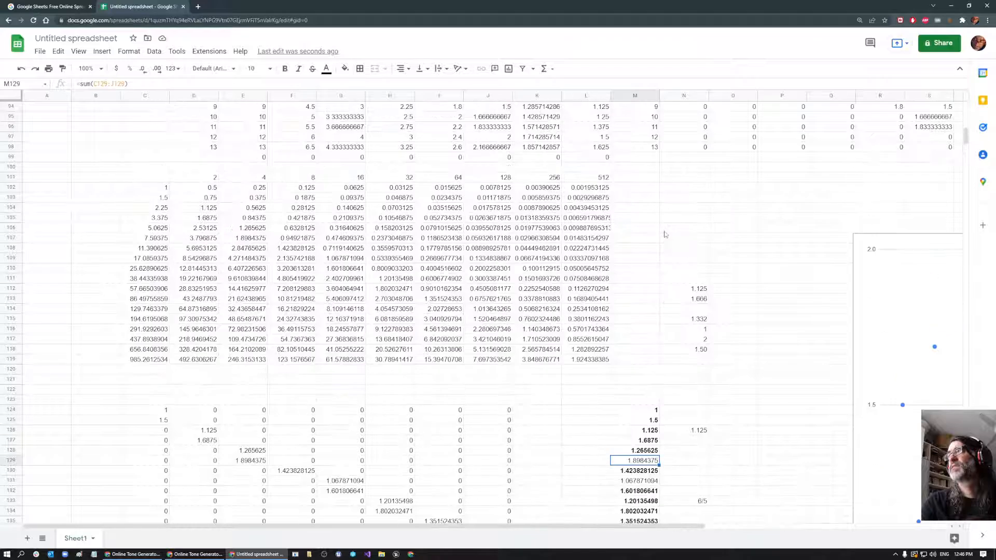
scroll(806, 181, up, 3)
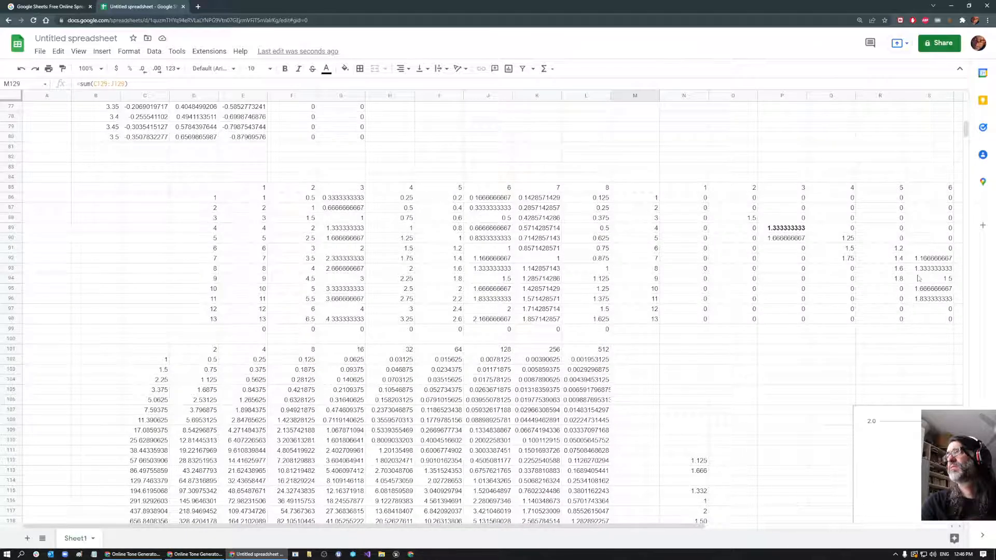
scroll(757, 365, down, 10)
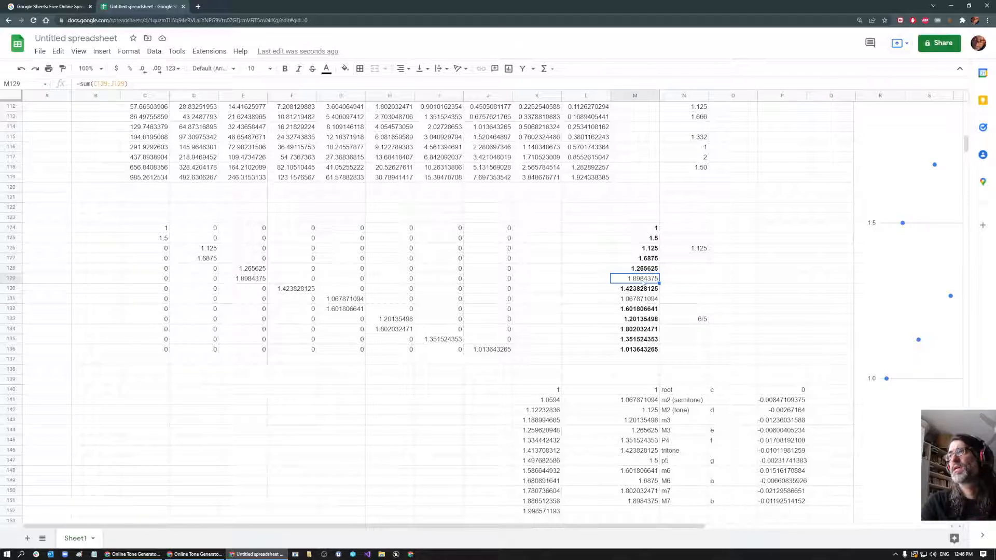
Trace the m2 semitone from its sum in M131 to M141, and examine its difference from the equal-step ratio in P141.
click(644, 301)
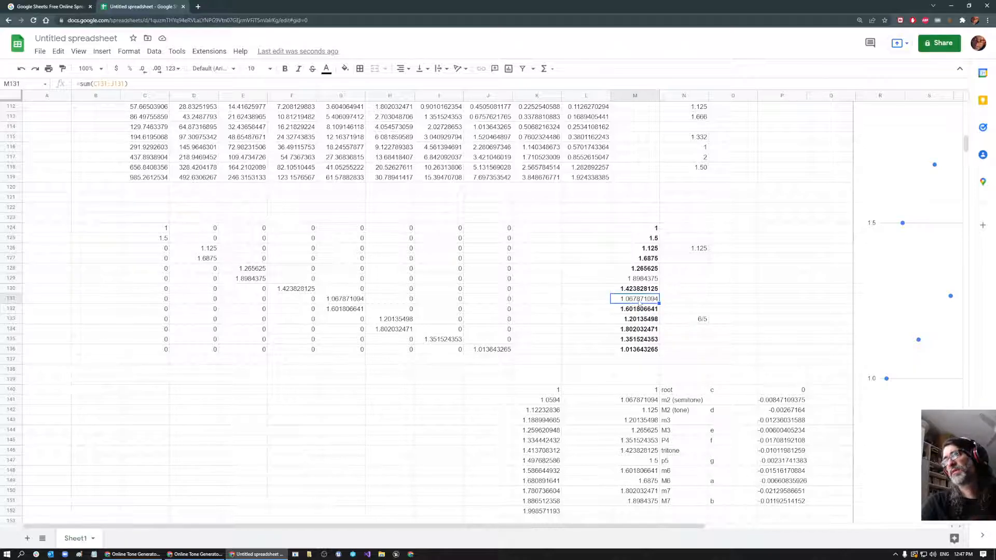
scroll(637, 305, up, 5)
scroll(736, 273, down, 7)
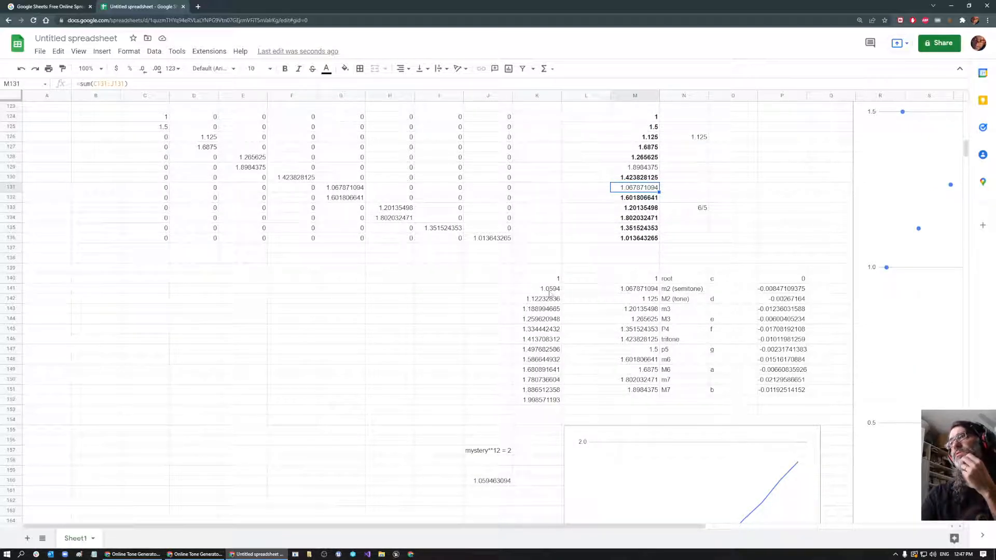
scroll(496, 400, down, 2)
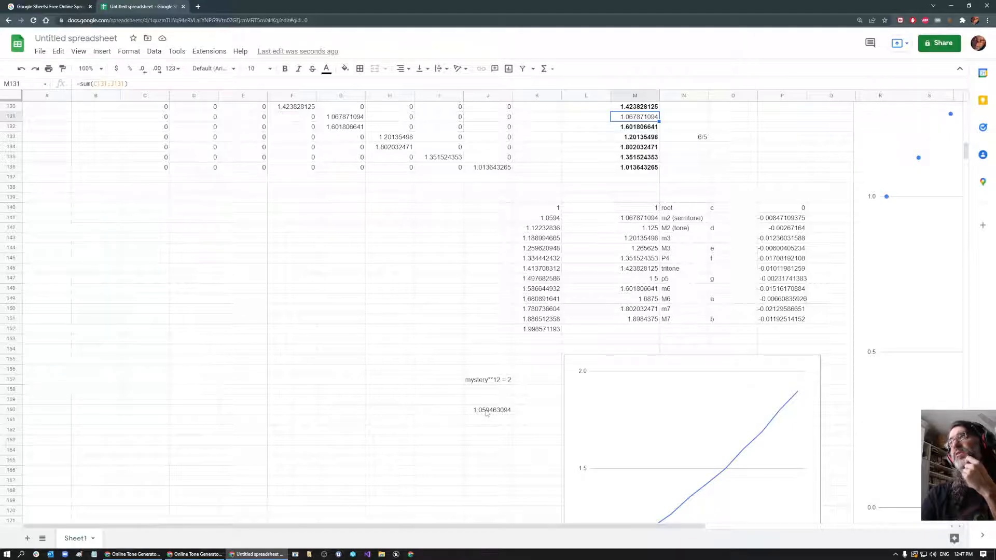
scroll(602, 358, up, 2)
click(634, 321)
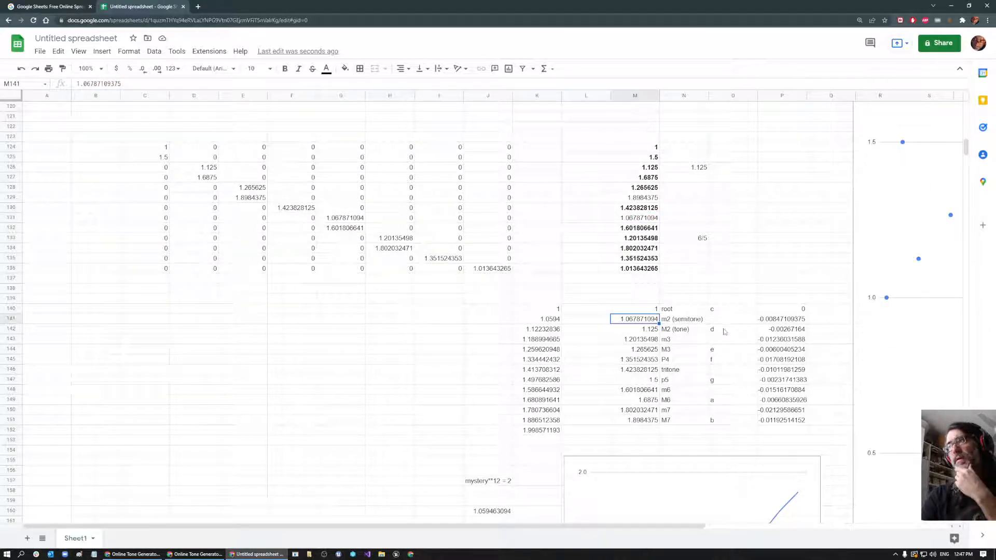
click(773, 320)
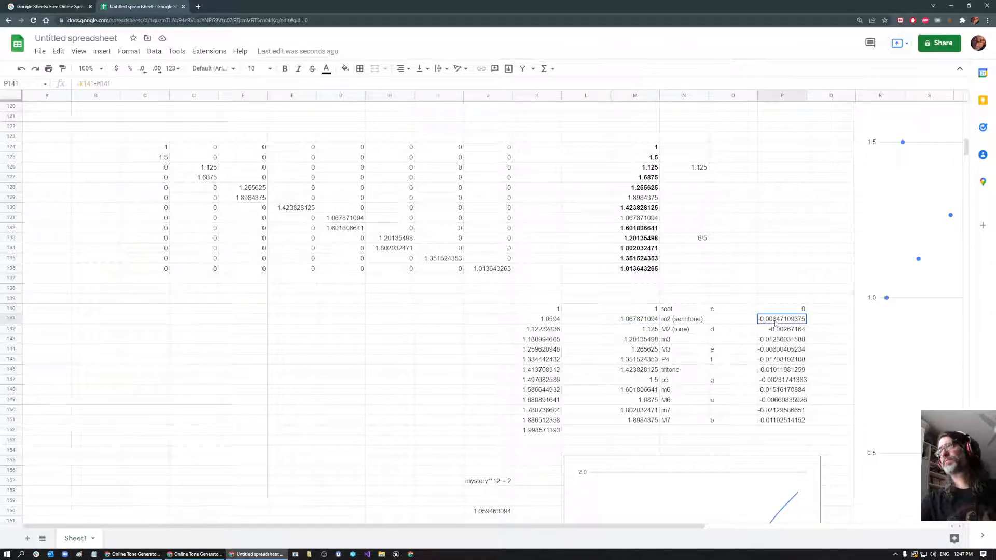
Move the differences from P140:P151 to L140:L151, between the equal-step and fifth-derived ratios.
scroll(758, 363, down, 3)
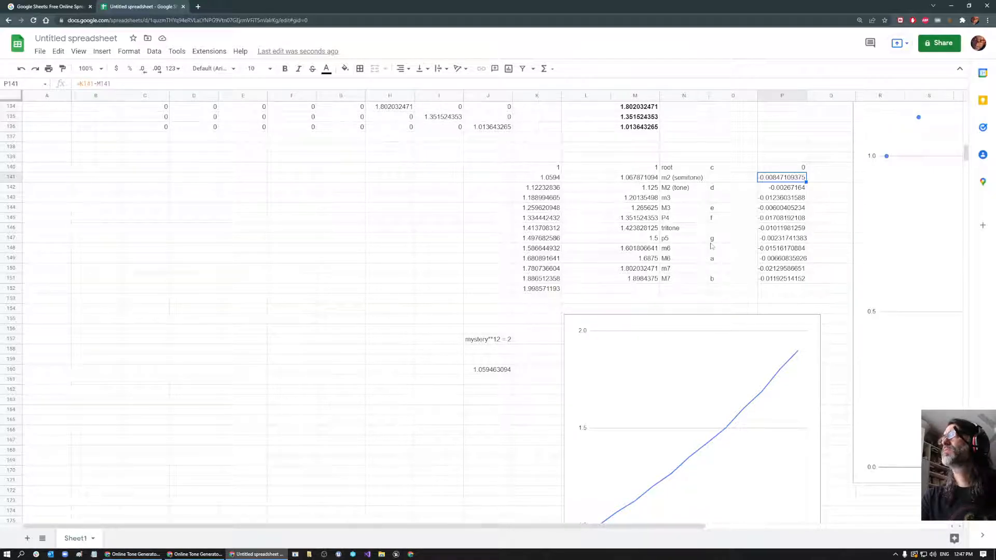
click(788, 170)
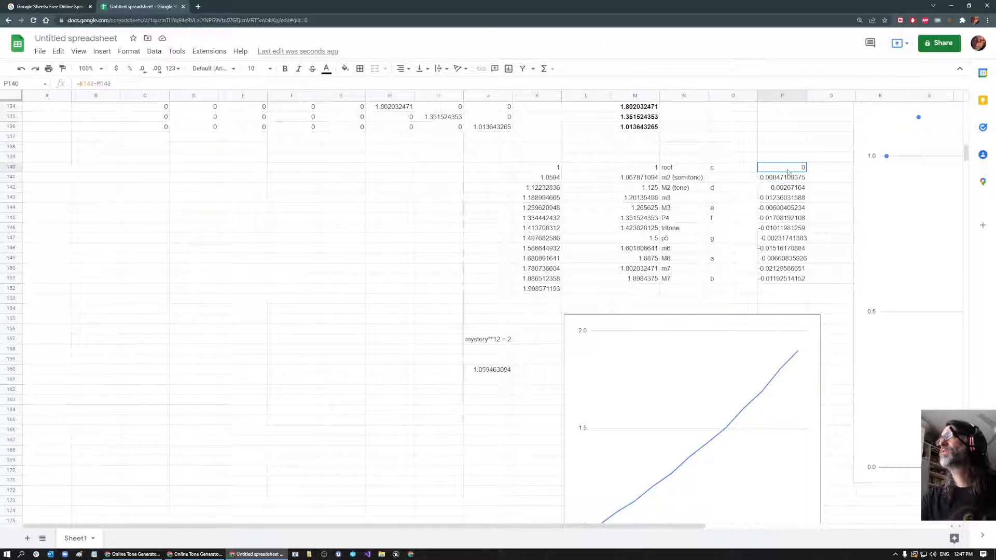
click(781, 269)
click(620, 231)
click(556, 232)
drag(793, 170, 784, 279)
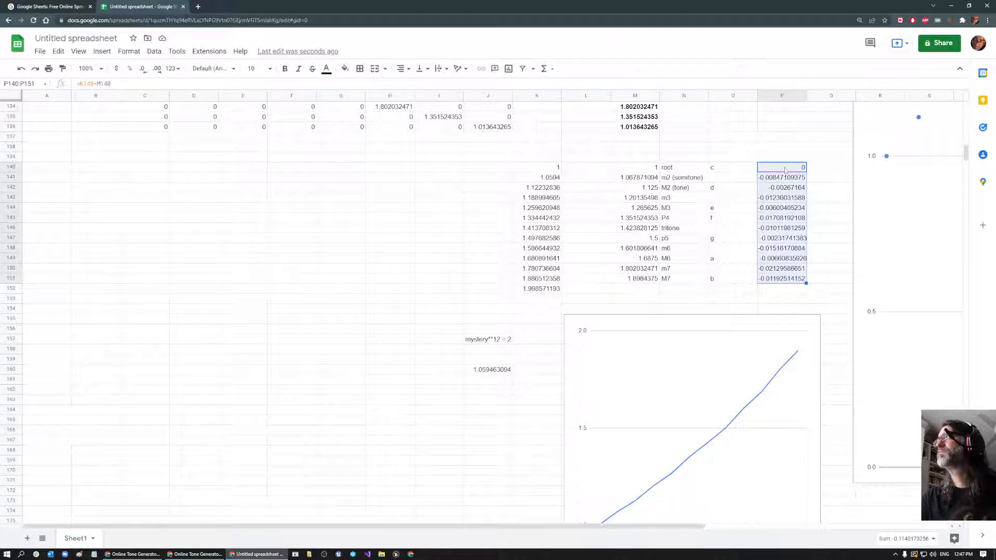
drag(625, 173, 605, 174)
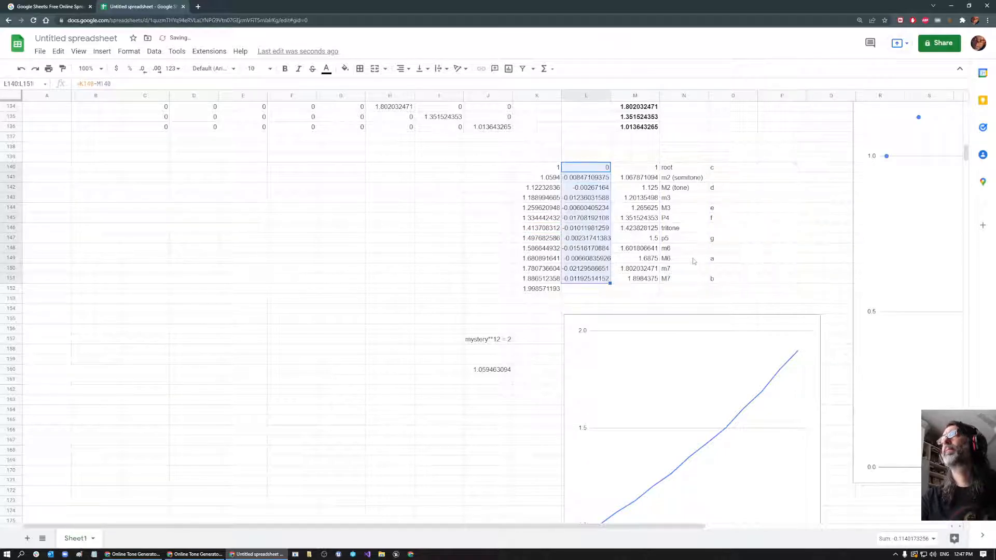
Enter the heading "circle of 5" in K139 above the first ratio column.
click(588, 149)
click(555, 158)
click(543, 197)
click(539, 228)
click(535, 249)
click(536, 271)
click(545, 159)
text(circle of)
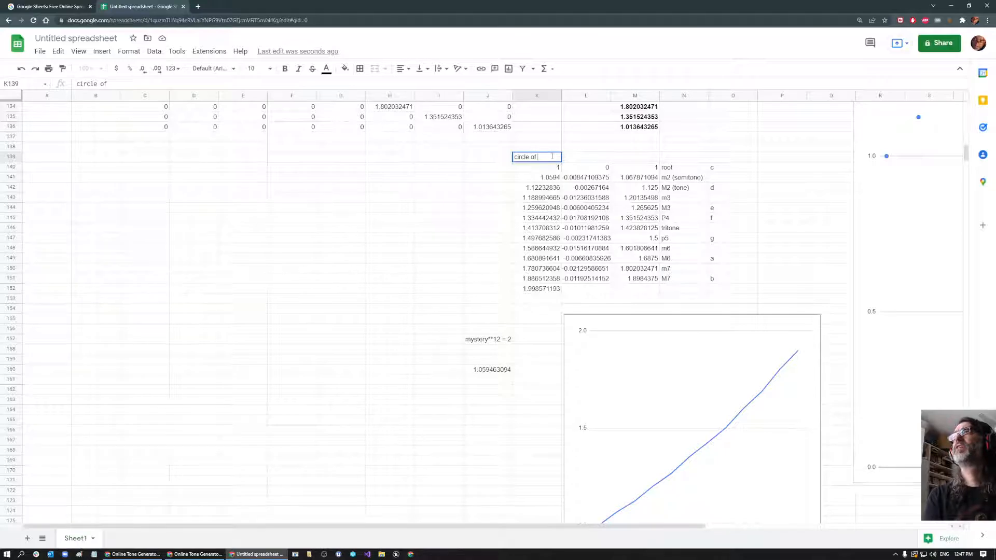
text( 5)
Compare the fifth-derived ratios in column M with the equal-step ratios in column K to tell which method each column shows.
click(619, 177)
click(631, 198)
click(634, 218)
click(636, 202)
click(637, 177)
click(637, 186)
click(638, 198)
click(639, 229)
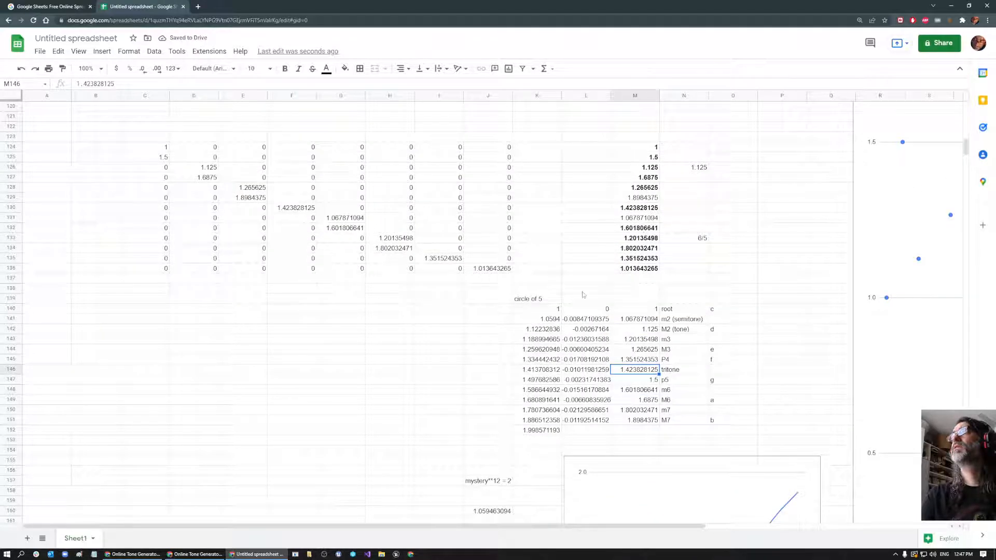
click(539, 330)
click(540, 350)
click(538, 370)
Replace the heading in K139 with "equal tempered".
click(539, 300)
double_click(548, 300)
drag(548, 300, 511, 306)
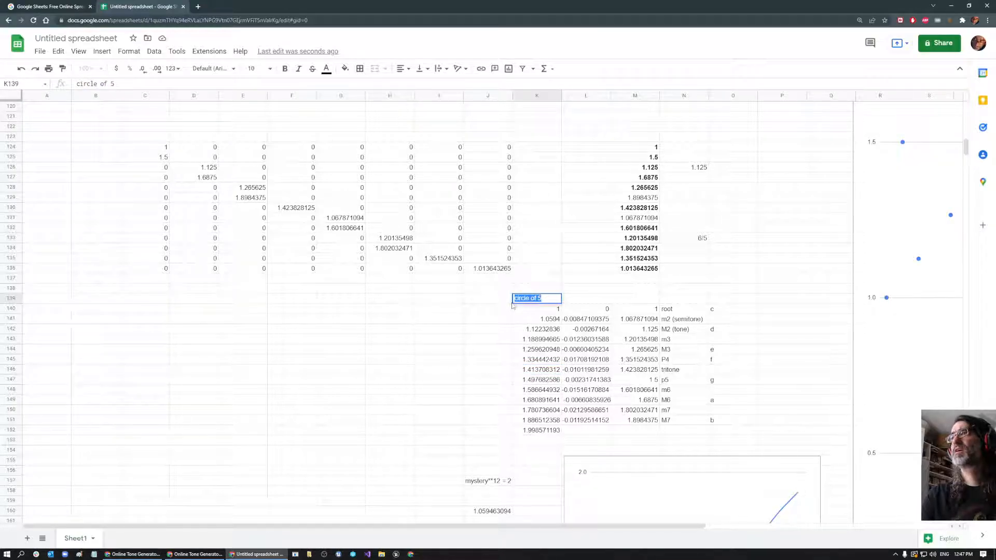
text(equal)
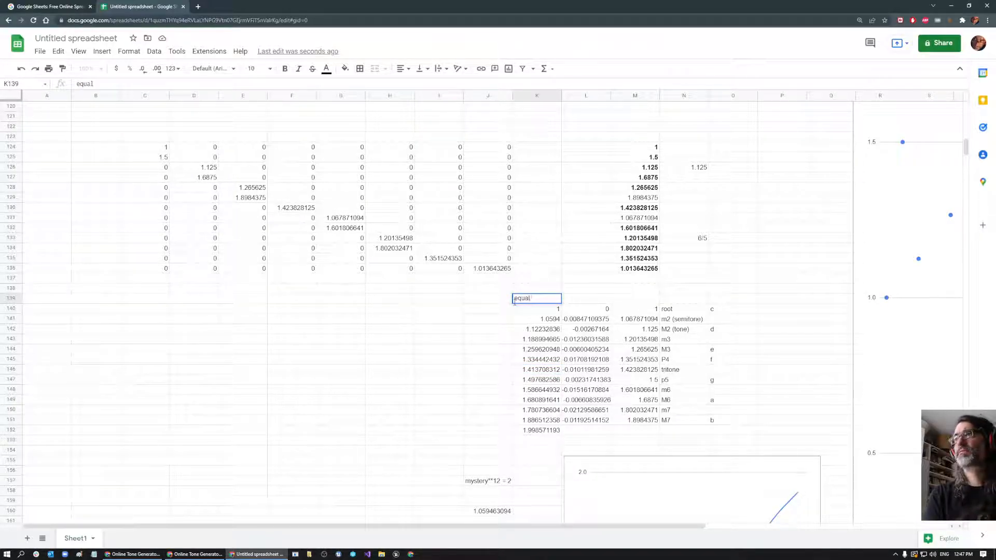
text( tempered)
key(BackSpace)
text(ed)
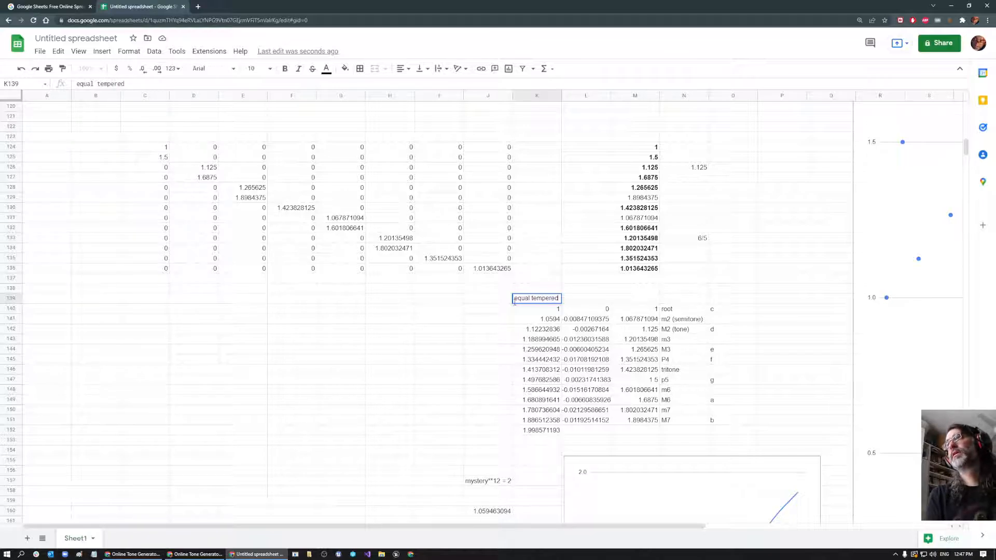
click(530, 322)
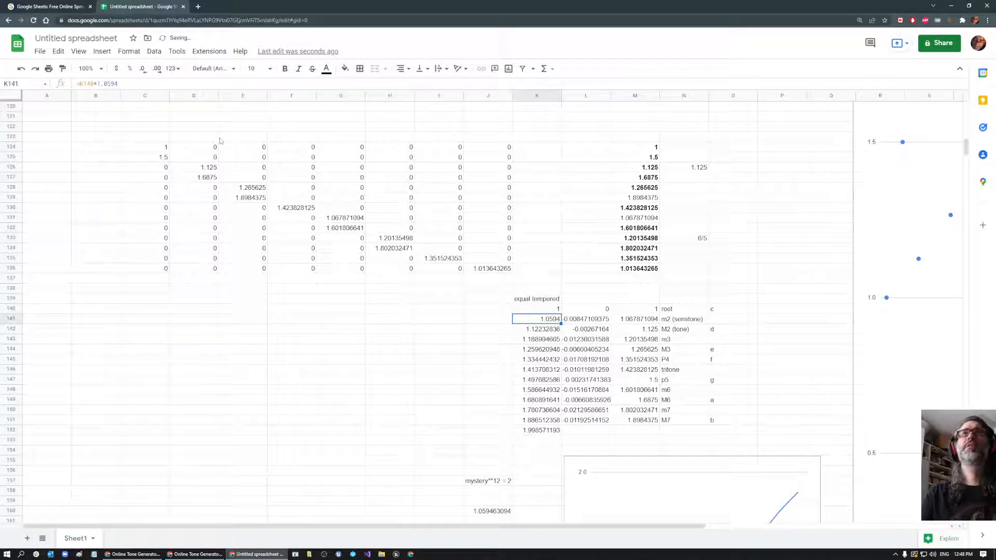
Review the mystery equation in J157 and the twelfth-root formula in J160 against the fifth-derived semitone in M141.
scroll(459, 427, down, 2)
click(483, 384)
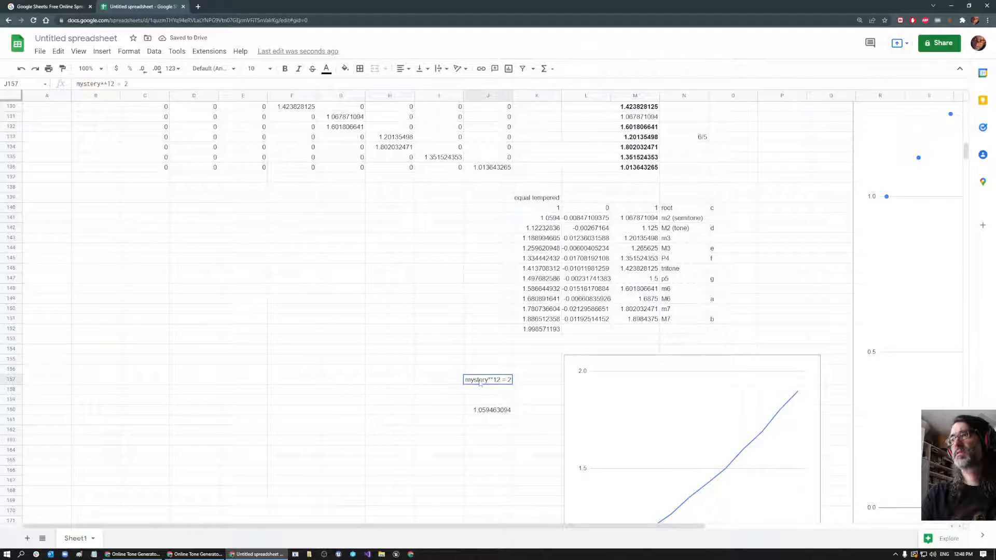
click(496, 411)
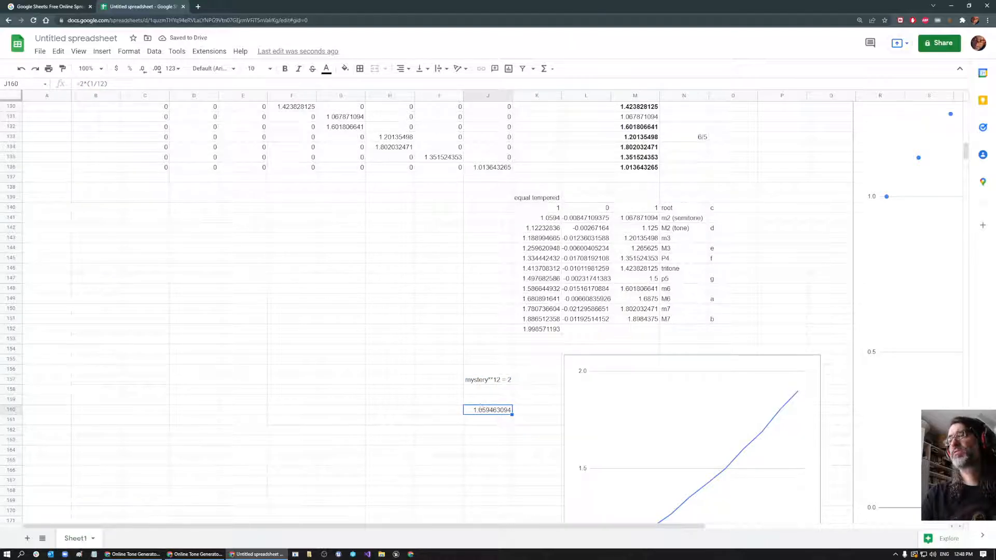
scroll(526, 400, up, 2)
click(630, 322)
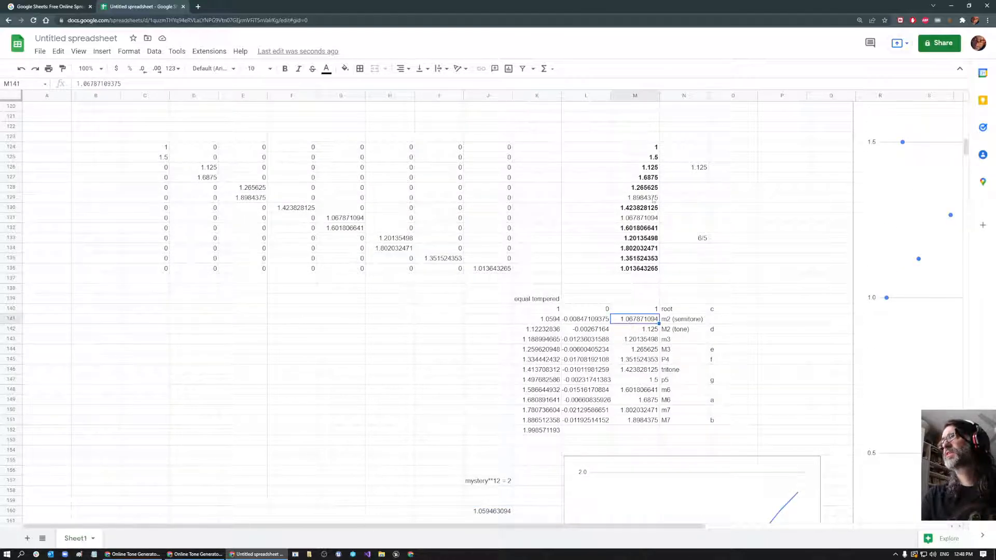
Enter the heading "error" in L139 above the differences and "sorting circle of 5" in M139 above the fifth-derived ratios.
drag(639, 146, 638, 268)
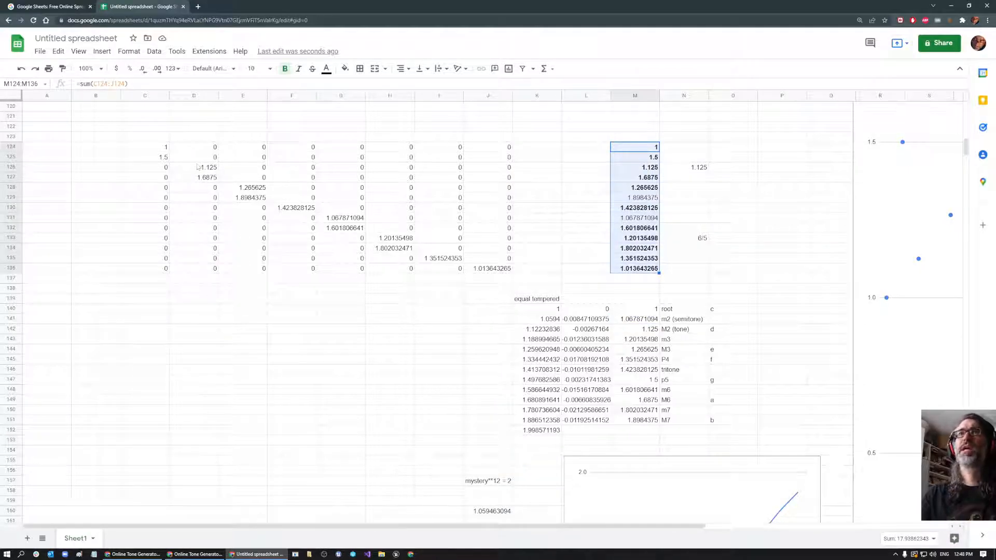
click(585, 300)
text(erro)
key(Return)
click(646, 300)
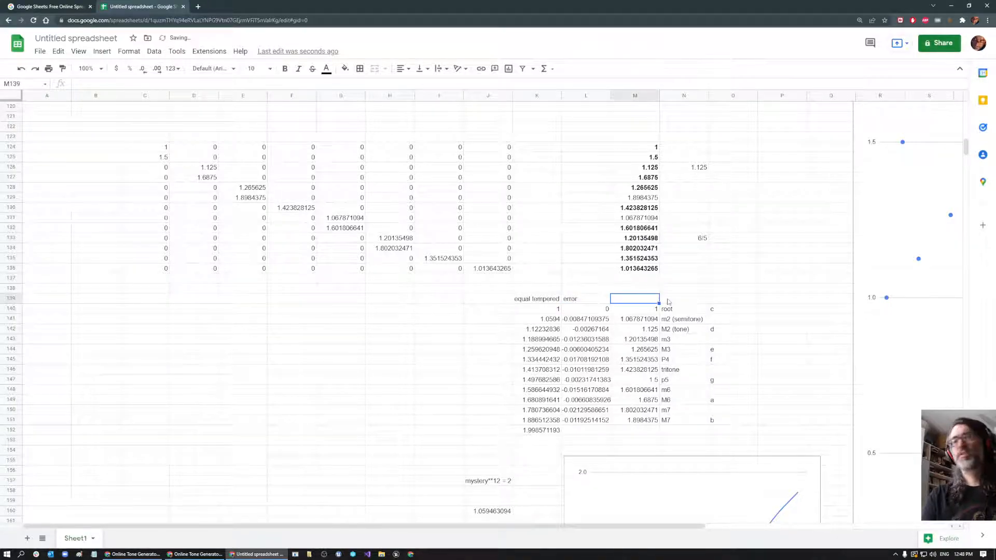
text(sorting circle of)
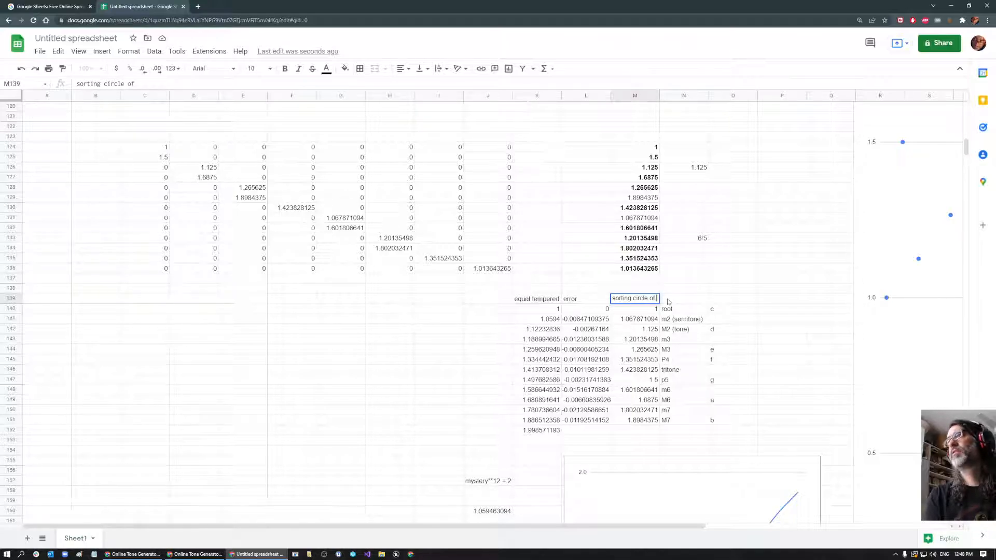
text( 5)
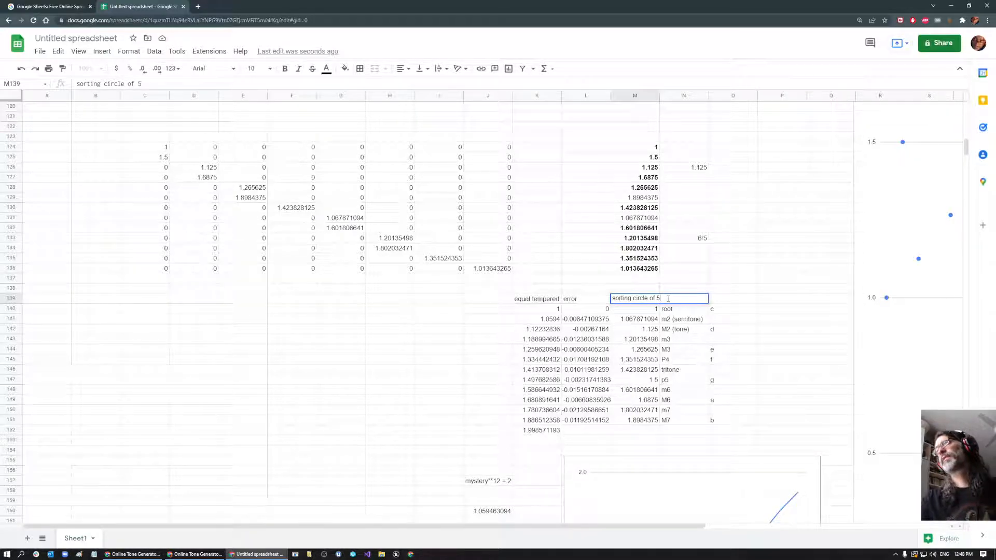
click(773, 319)
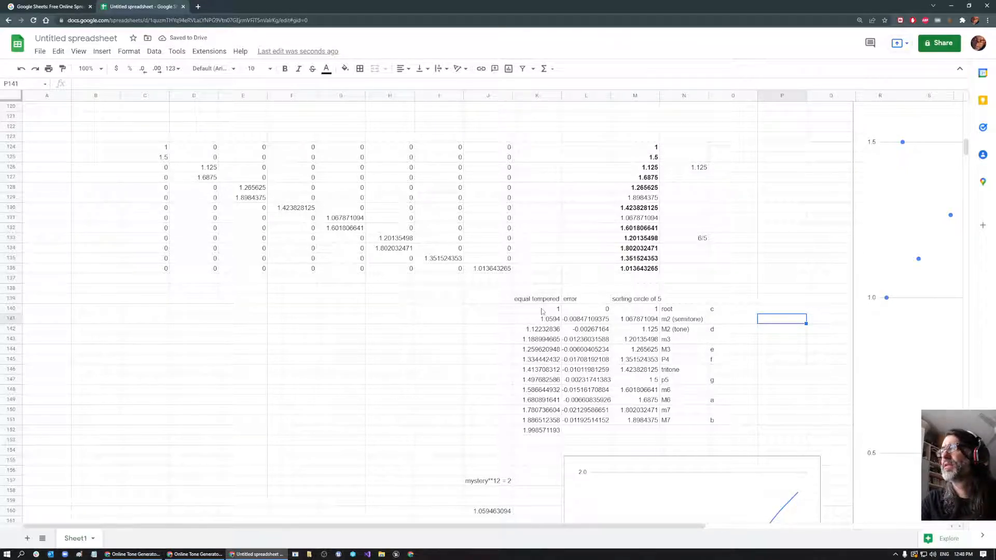
Delete the existing line chart below the ratio comparison table.
click(544, 310)
scroll(674, 410, down, 7)
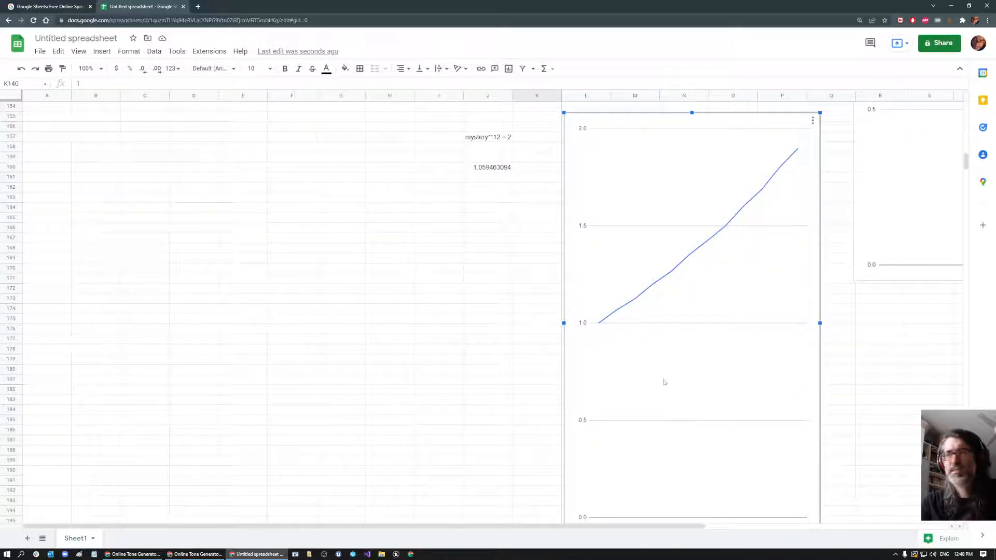
scroll(658, 352, up, 6)
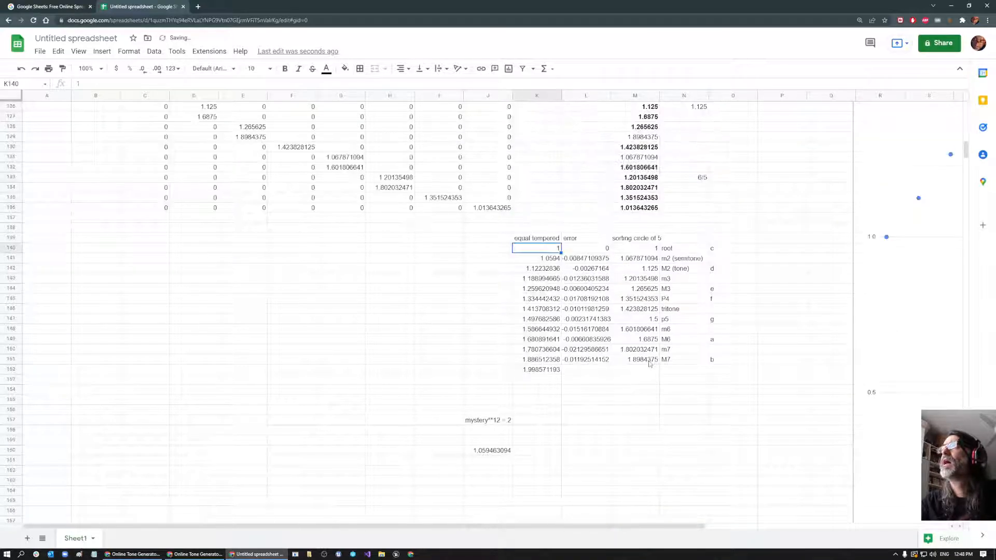
Try charting the equal-tempered ratios K140:K151 together with the circle-of-5 ratios M140:M151, and discard that scatter chart.
shift+click(550, 361)
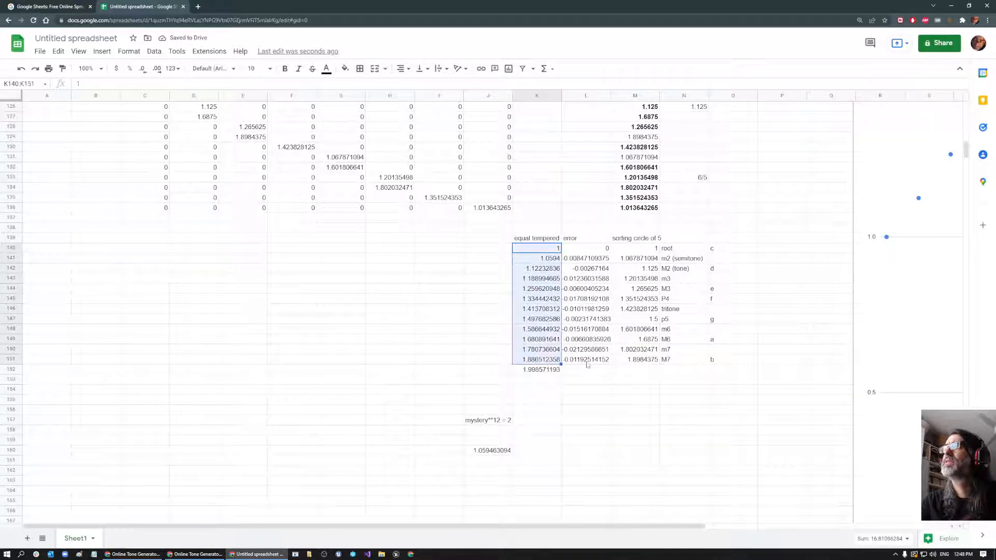
drag(637, 251, 641, 360)
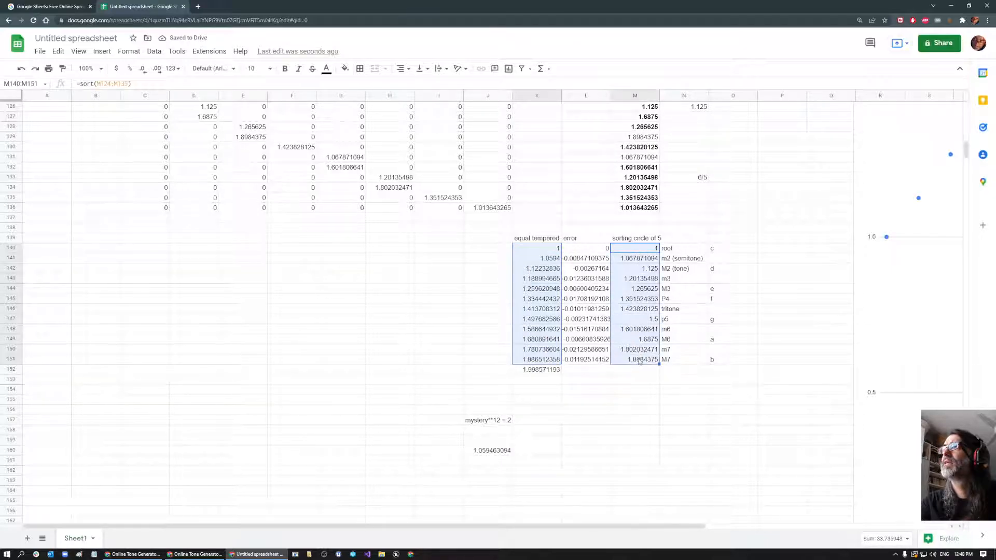
click(511, 69)
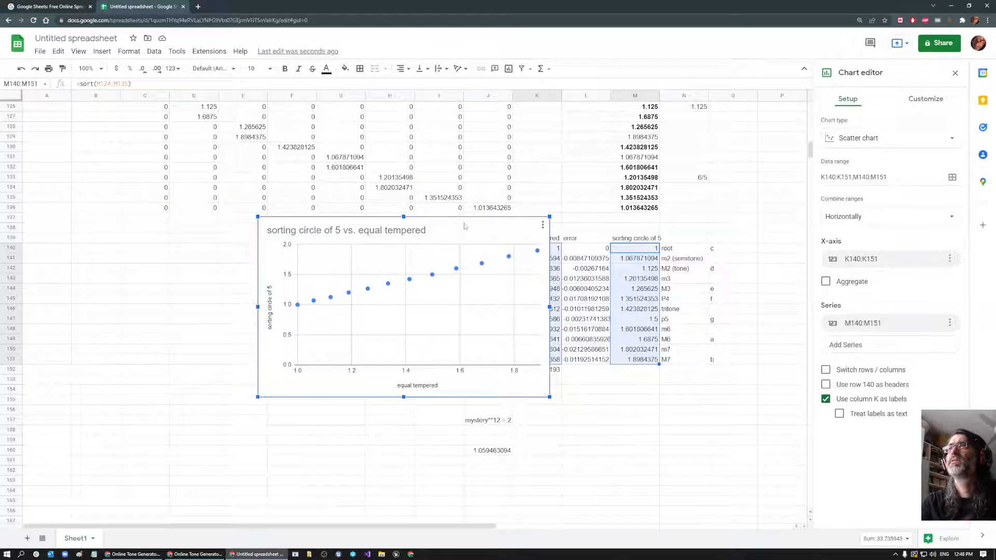
drag(464, 227, 646, 275)
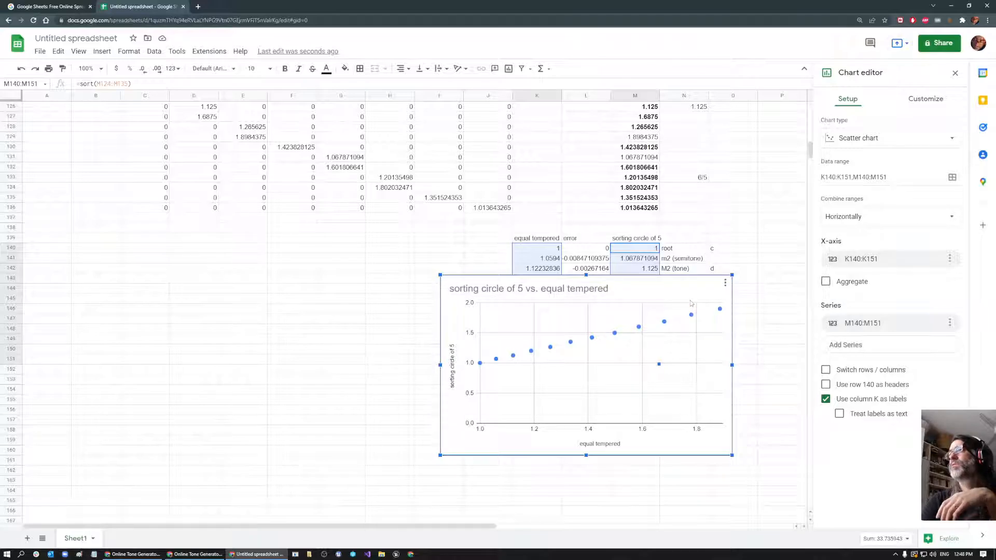
key(Delete)
Insert a scatter chart of the equal-tempered ratios K140:K151 and add M140:M151 as a second series.
drag(542, 249, 545, 359)
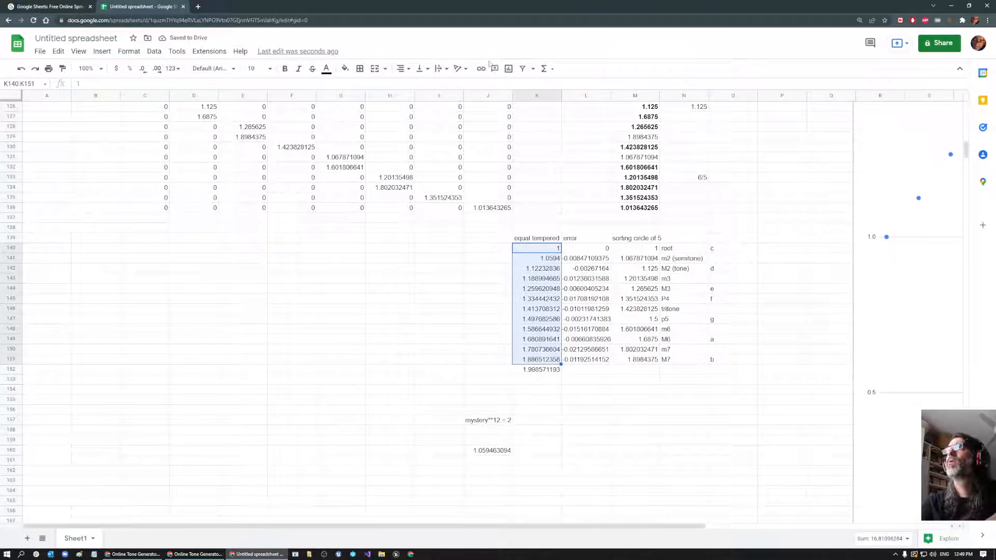
click(508, 69)
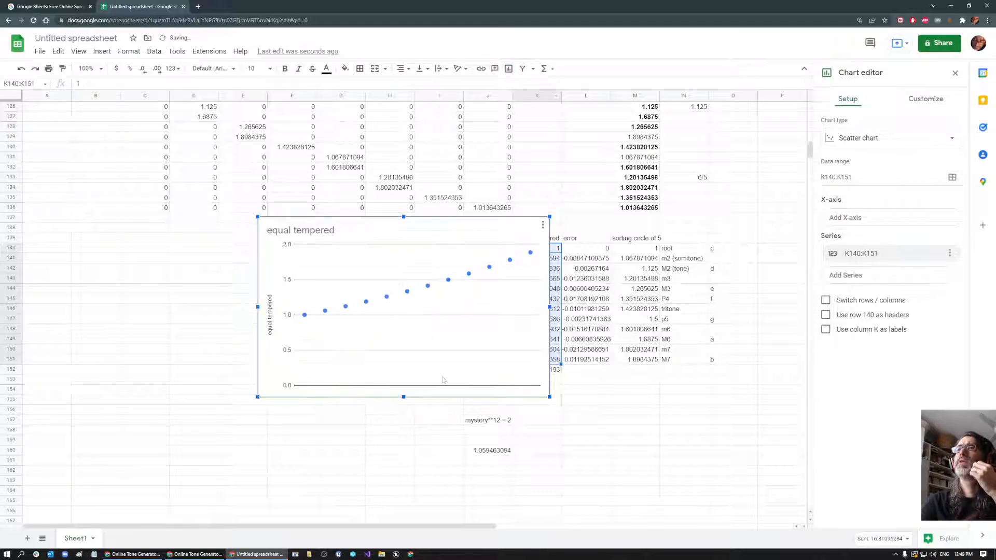
click(843, 277)
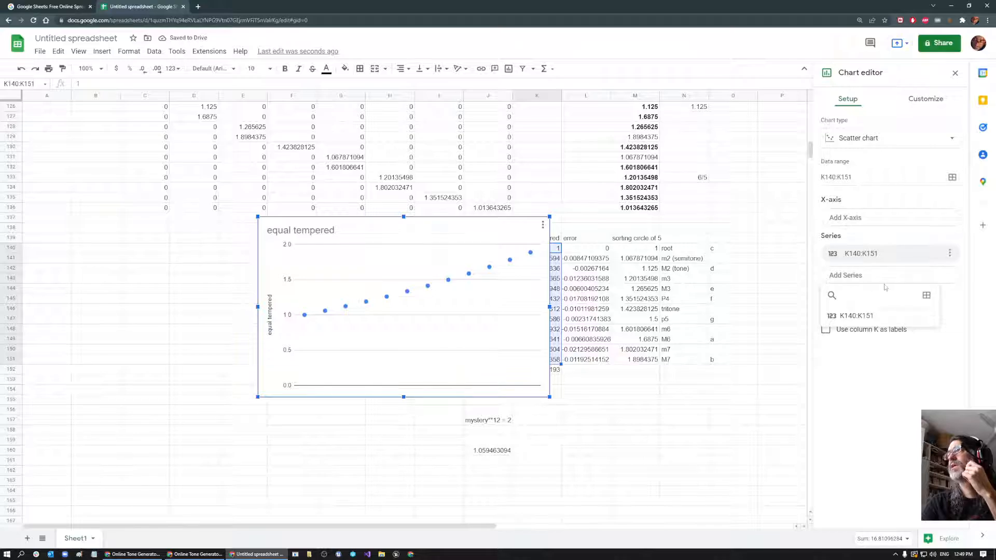
click(927, 295)
drag(643, 249, 644, 360)
click(557, 314)
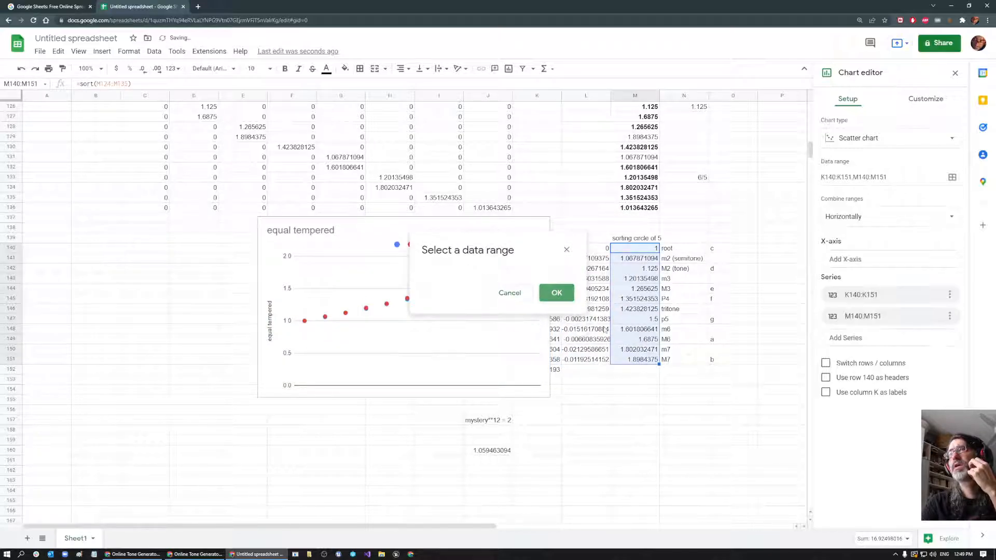
Stretch the two-series scatter chart much taller and make it narrower to spread the points vertically.
click(550, 401)
click(548, 397)
drag(547, 397, 738, 513)
drag(498, 217, 498, 109)
drag(262, 311, 595, 335)
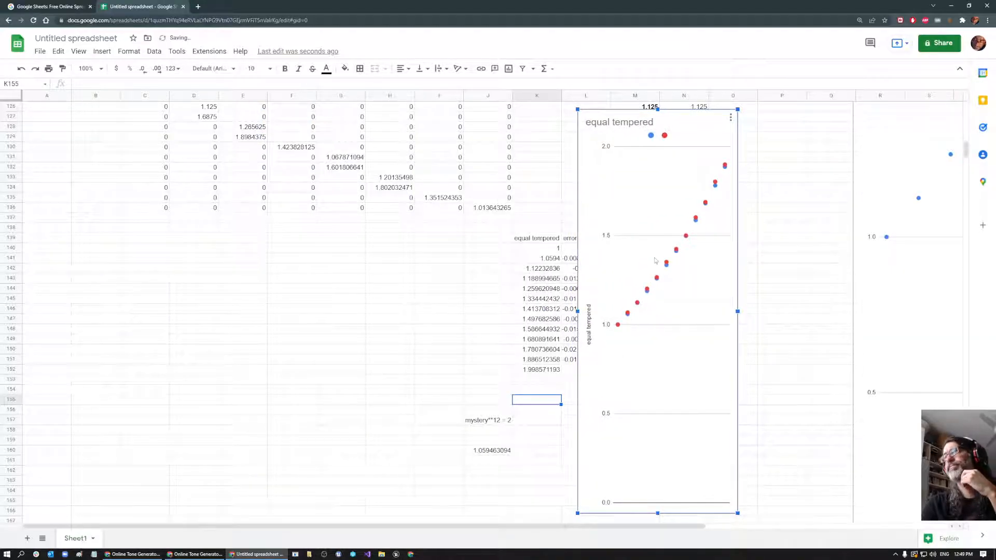
scroll(771, 399, down, 3)
drag(657, 373, 660, 538)
scroll(661, 360, up, 5)
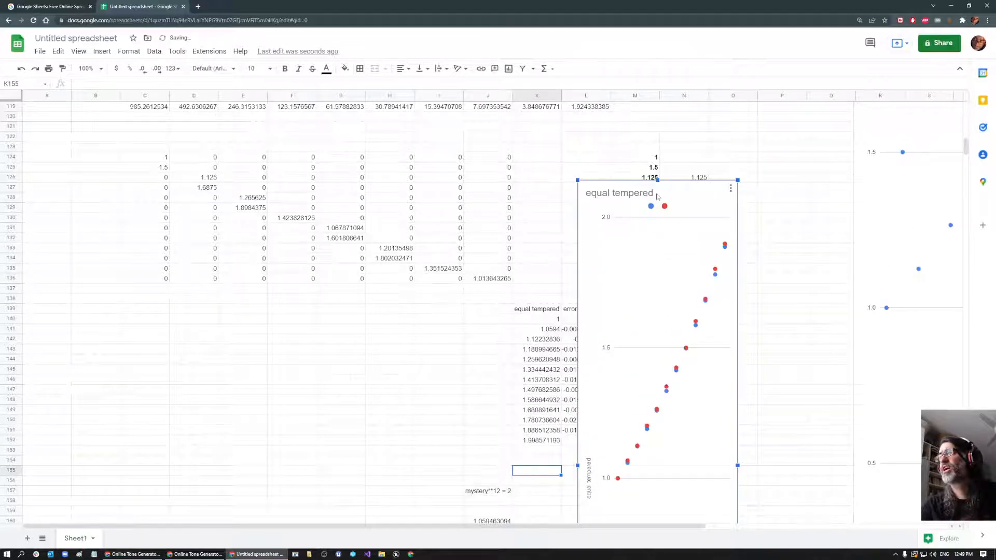
Reposition the tall scatter chart around the ratio comparison table.
scroll(659, 187, down, 1)
drag(670, 244, 715, 339)
scroll(698, 374, down, 1)
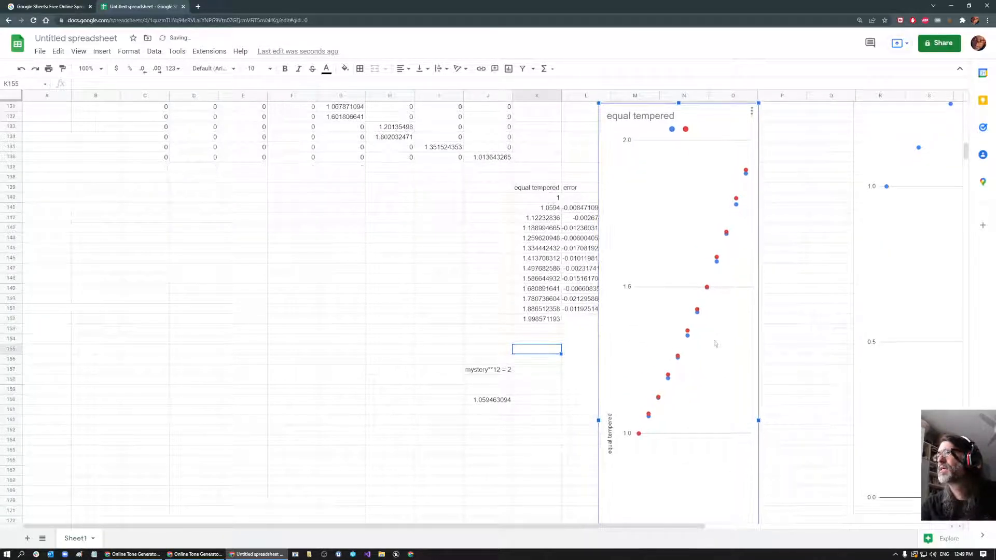
drag(692, 116, 789, 144)
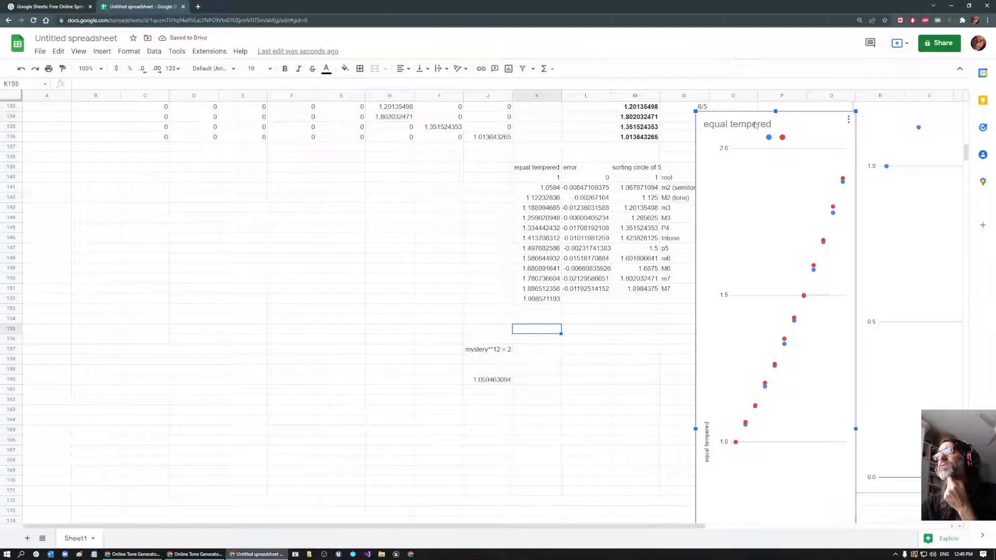
drag(773, 143, 546, 135)
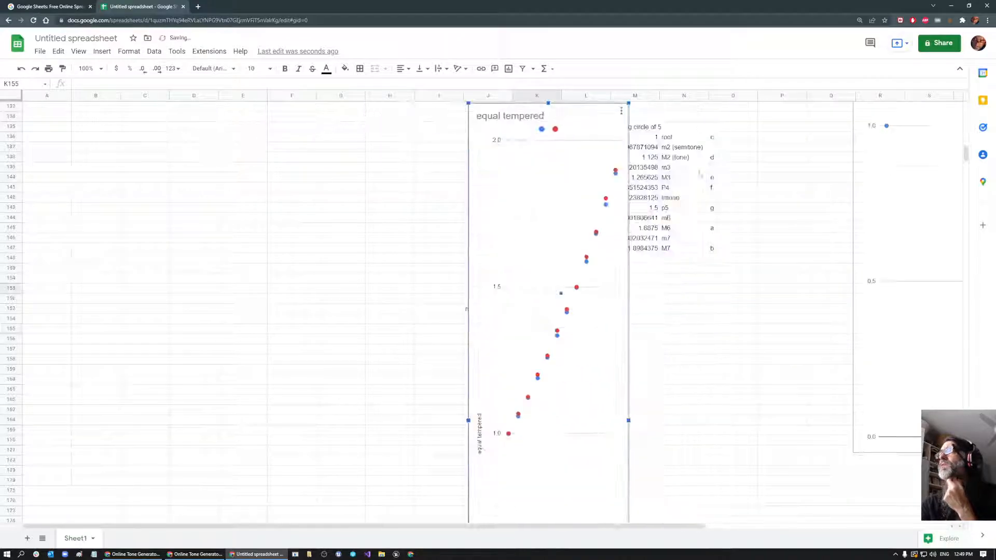
Try labelling the chart's two series by using row 140 as headers.
double_click(561, 170)
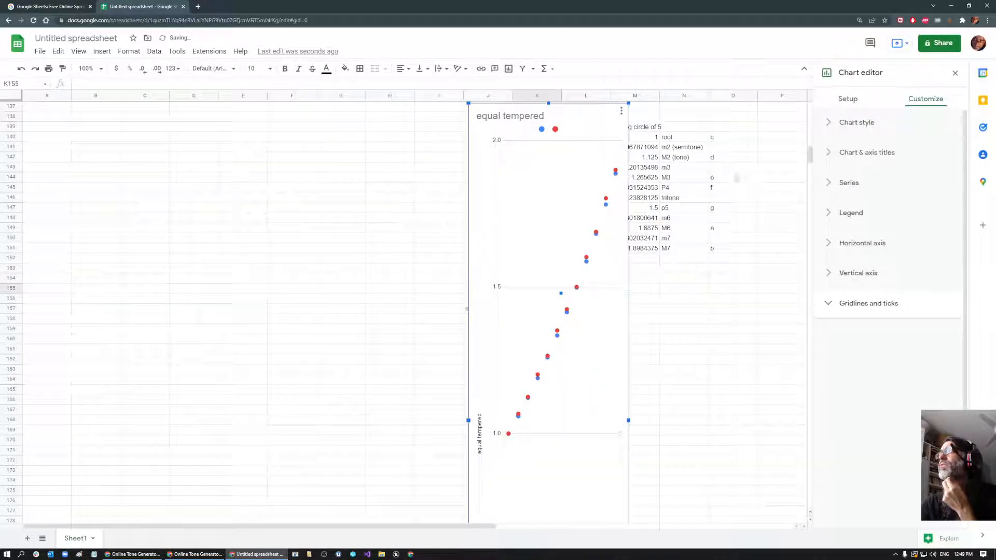
click(830, 217)
click(829, 217)
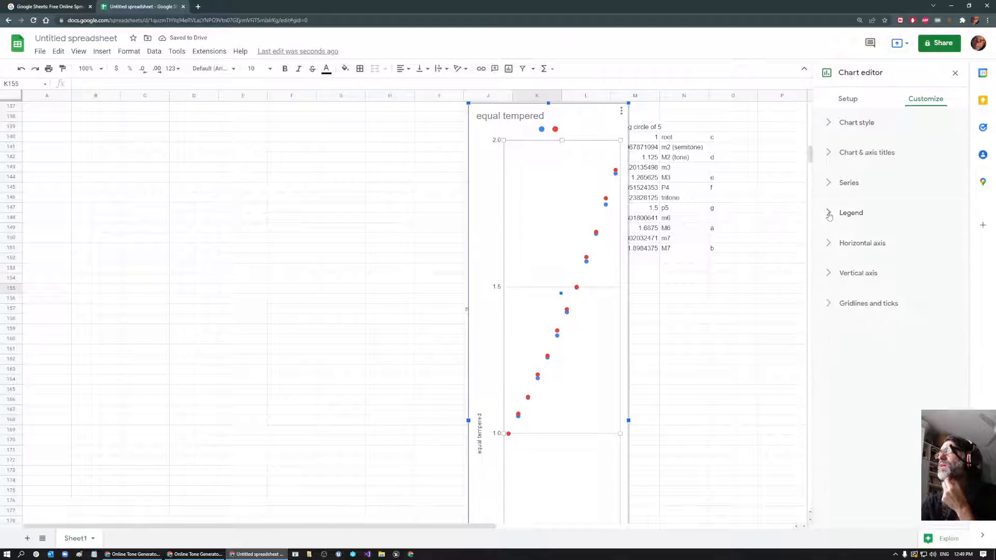
click(831, 186)
click(848, 98)
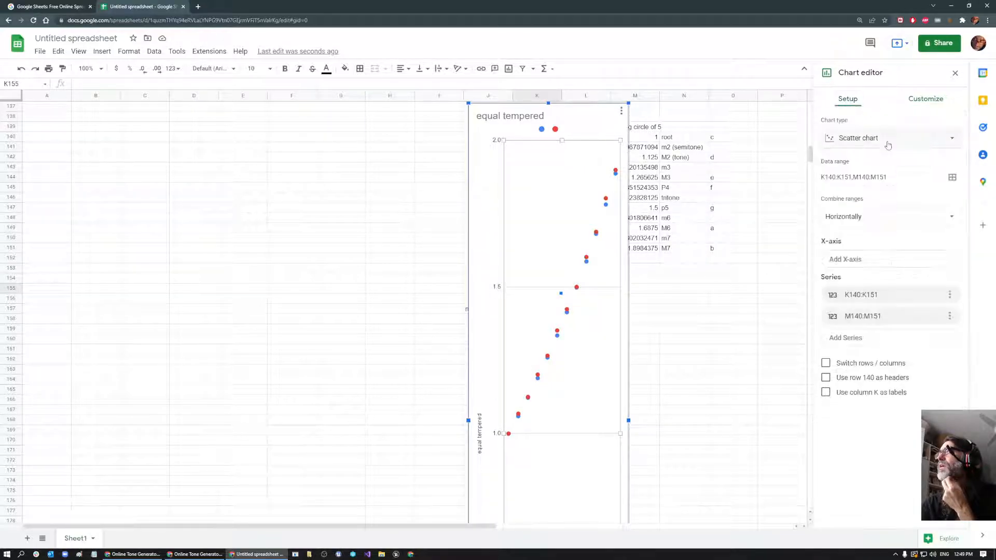
click(865, 383)
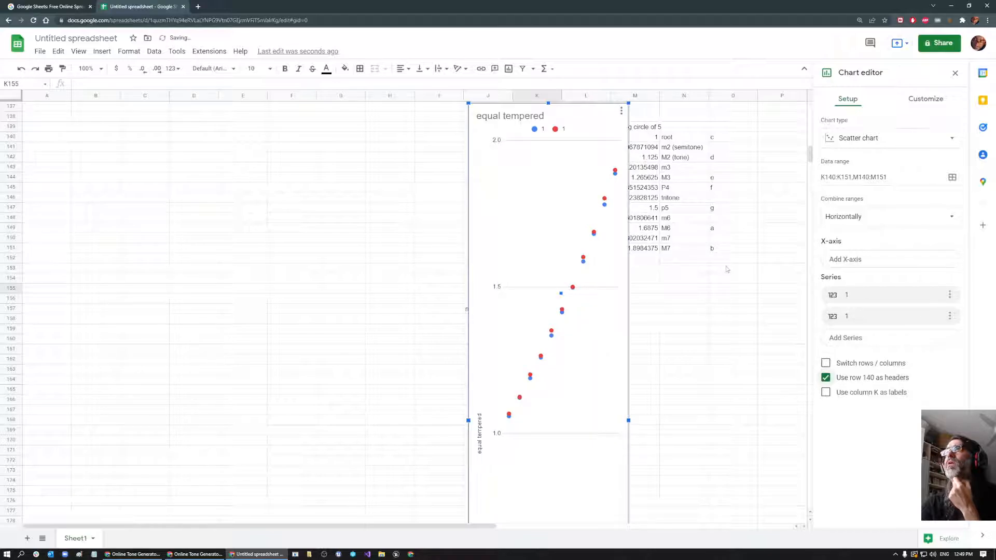
Move the mislabelled scatter chart clear of the ratio table and delete it.
drag(576, 114, 445, 221)
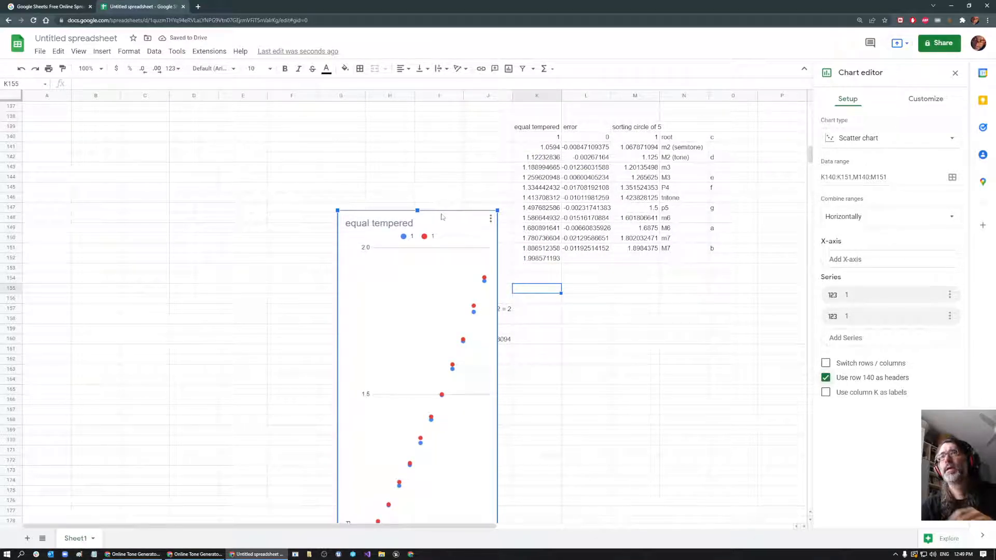
scroll(442, 216, down, 3)
key(Delete)
Insert a scatter chart of K139:K151 including its heading, and add M139:M151 as a second series.
scroll(455, 229, up, 5)
drag(544, 169, 556, 292)
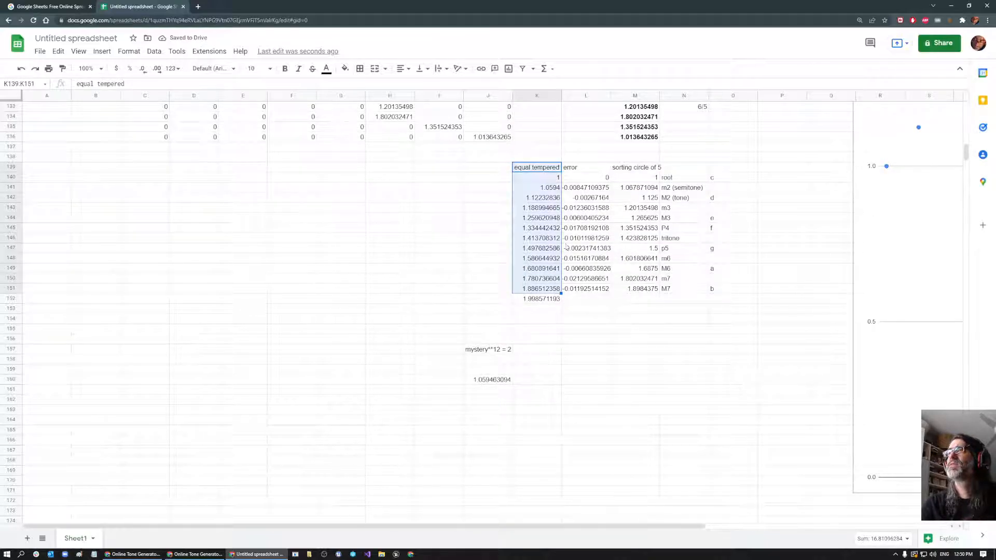
click(509, 68)
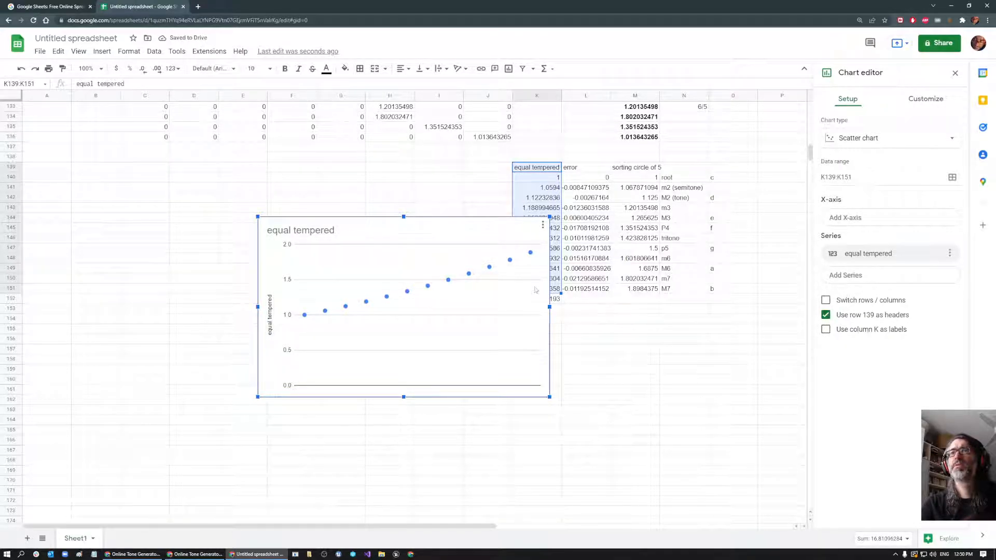
click(846, 276)
click(927, 295)
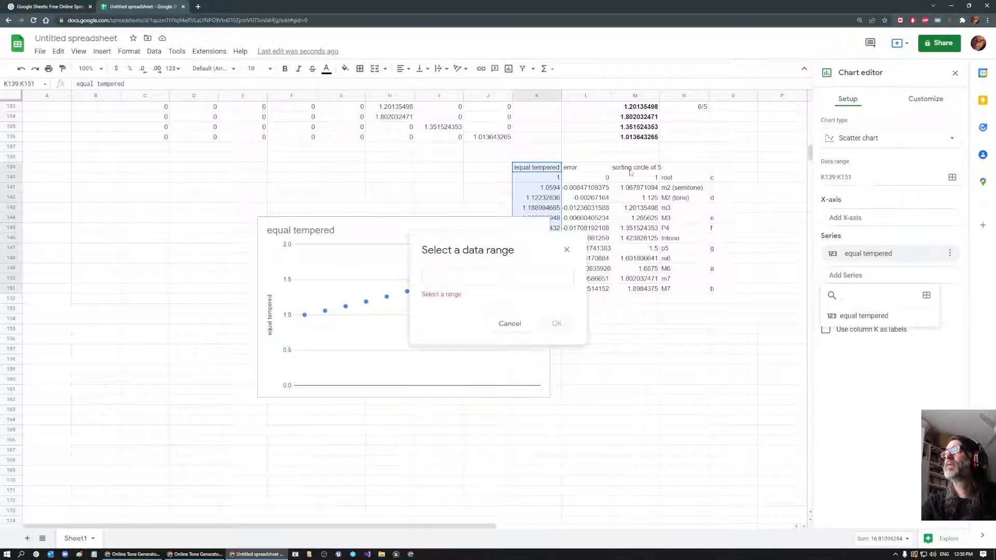
drag(634, 167, 630, 208)
drag(632, 242, 634, 288)
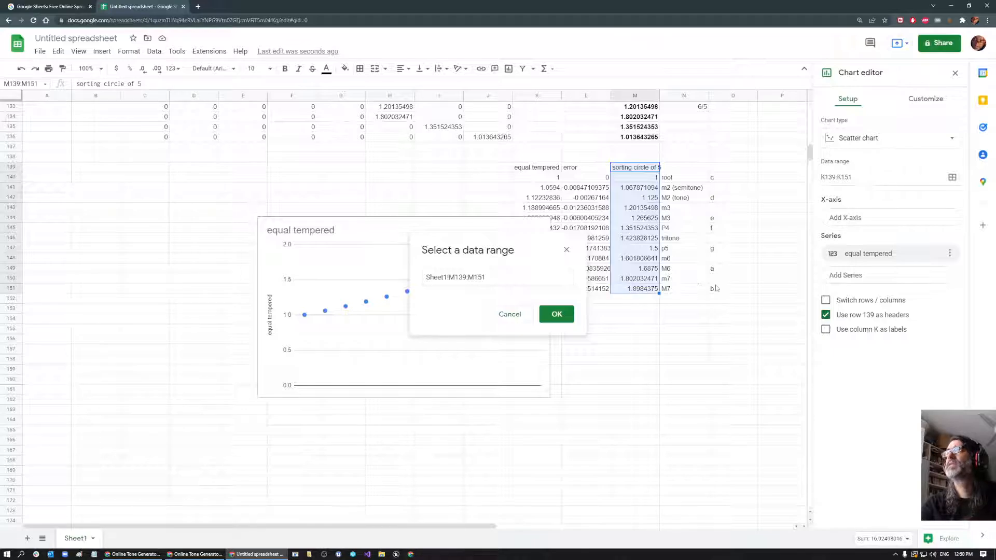
click(558, 314)
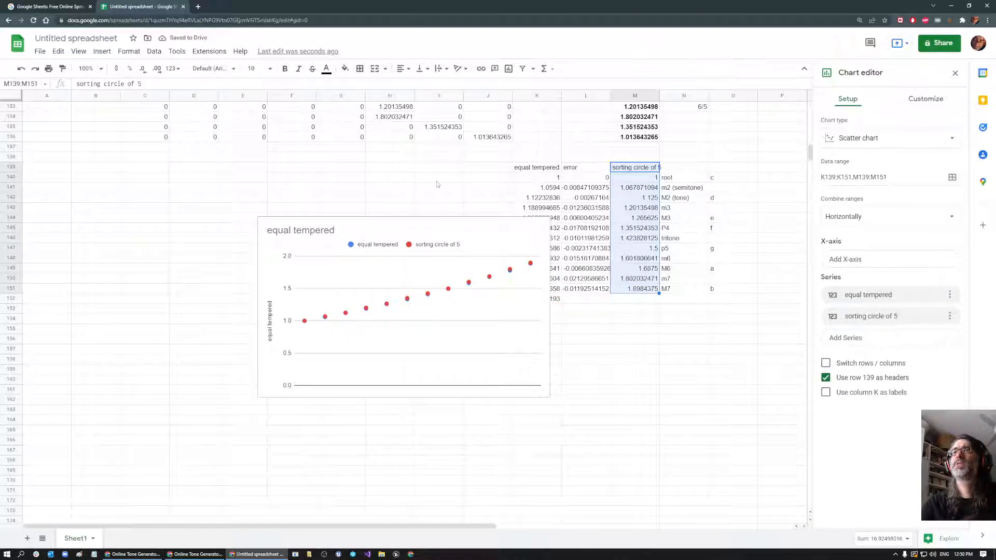
Stretch the new scatter chart taller, narrow it to about two columns, and place it over columns L and M.
click(373, 299)
drag(373, 299, 459, 199)
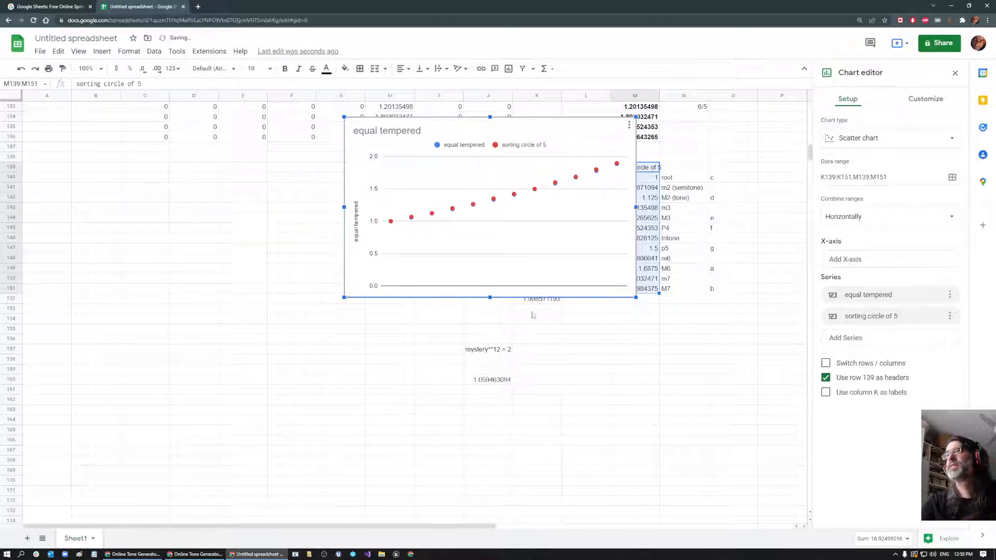
drag(491, 298, 490, 521)
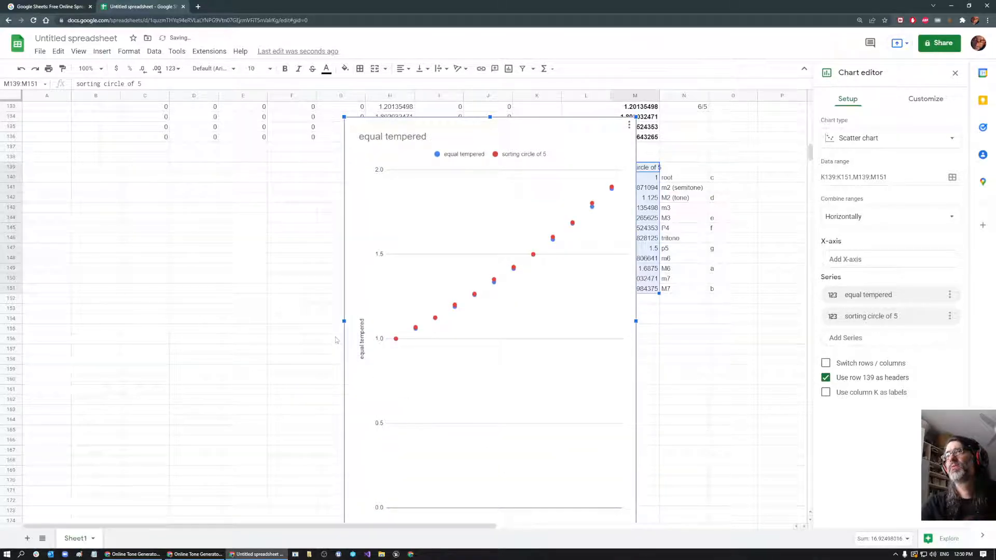
drag(343, 321, 540, 331)
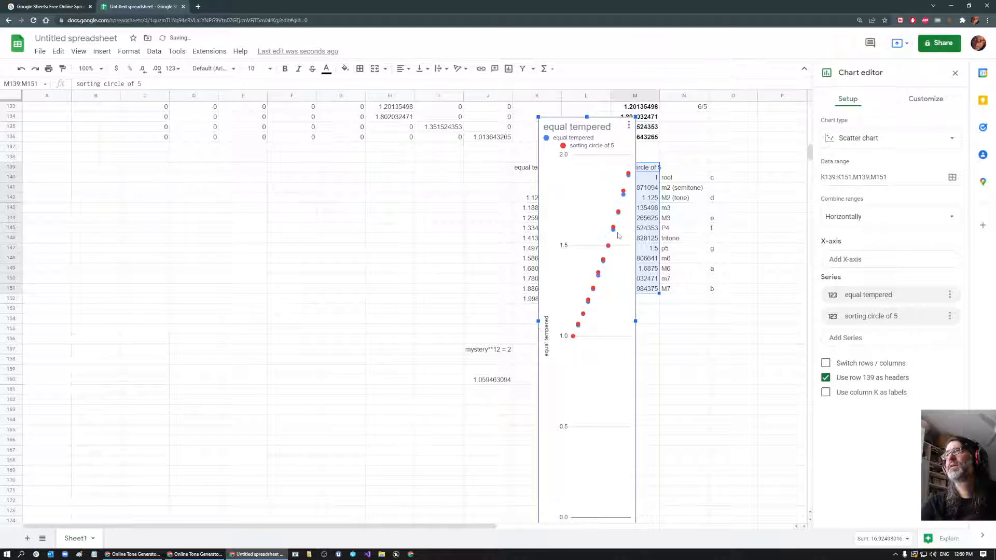
drag(600, 188, 625, 168)
scroll(646, 343, down, 2)
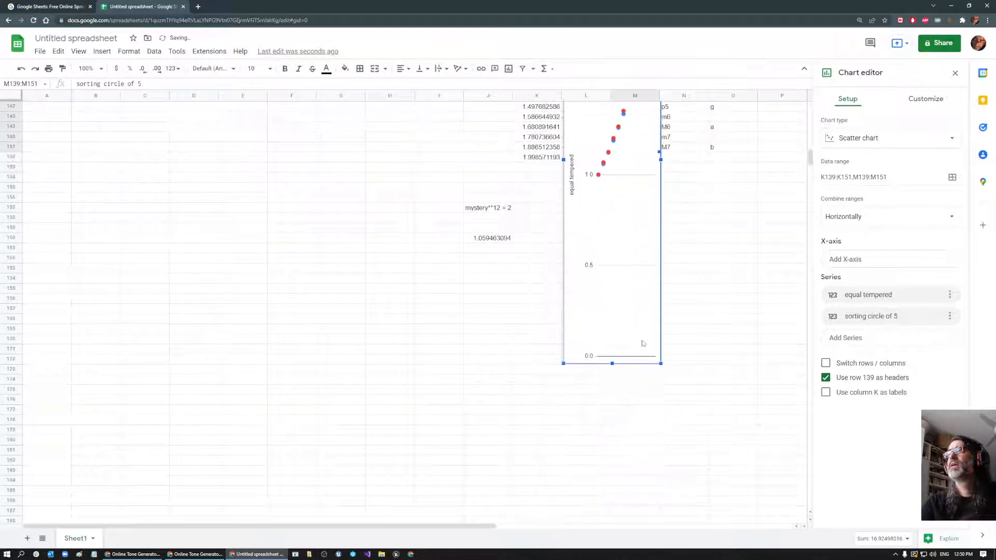
scroll(643, 345, up, 3)
scroll(641, 344, up, 2)
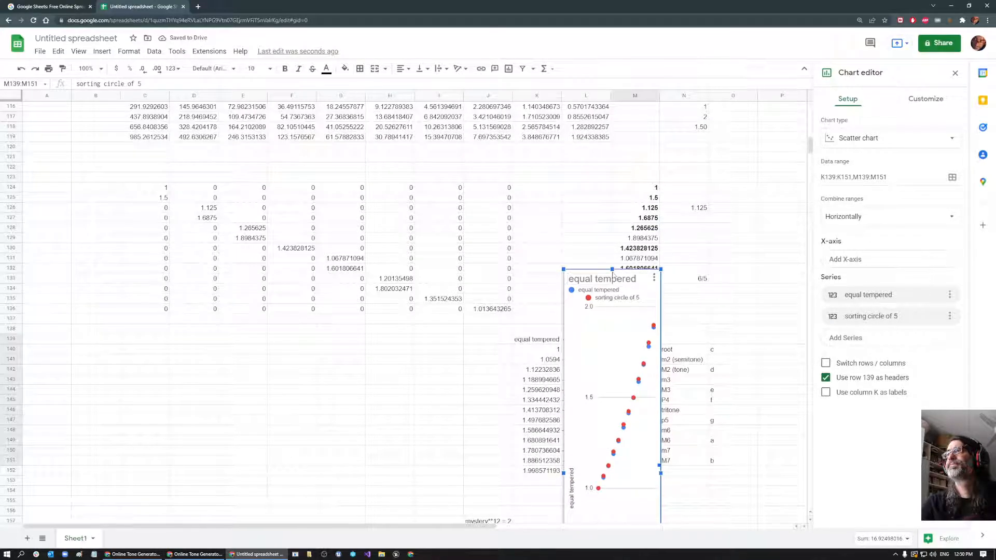
Stretch the equal tempered scatter chart taller and move it clear of the ratio table, over columns O to Q.
drag(612, 269, 612, 132)
scroll(611, 135, down, 3)
drag(613, 174, 683, 374)
scroll(737, 377, down, 2)
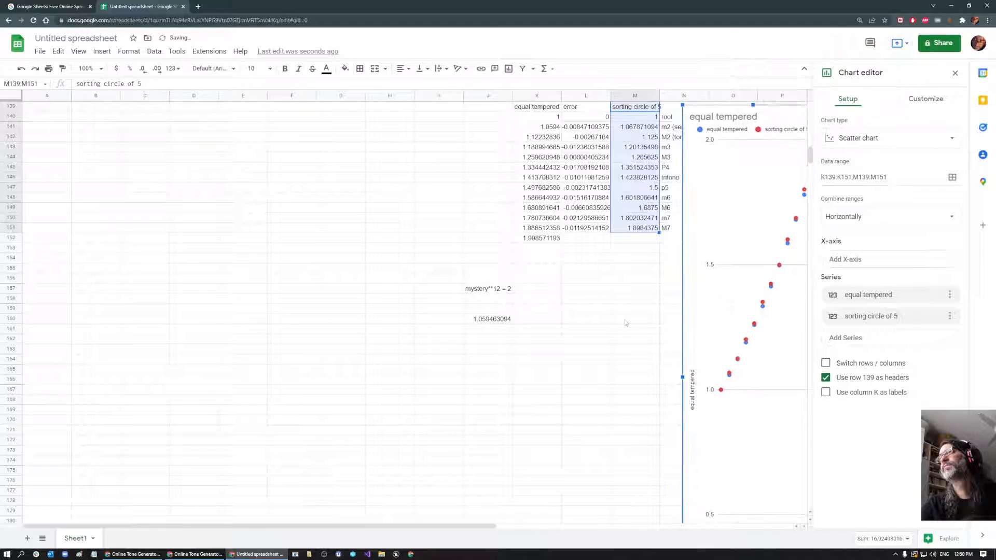
scroll(519, 488, right, 3)
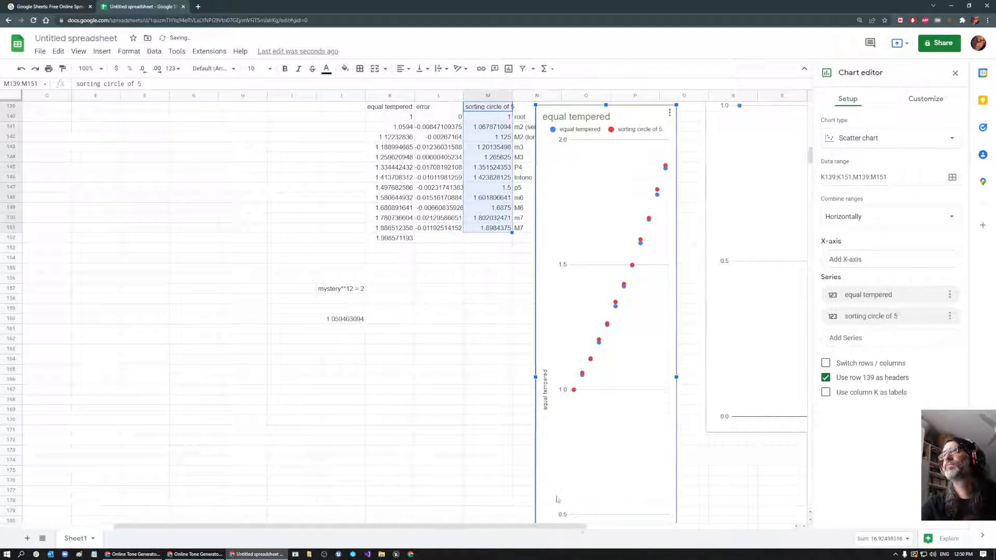
scroll(506, 457, up, 2)
drag(581, 333, 629, 263)
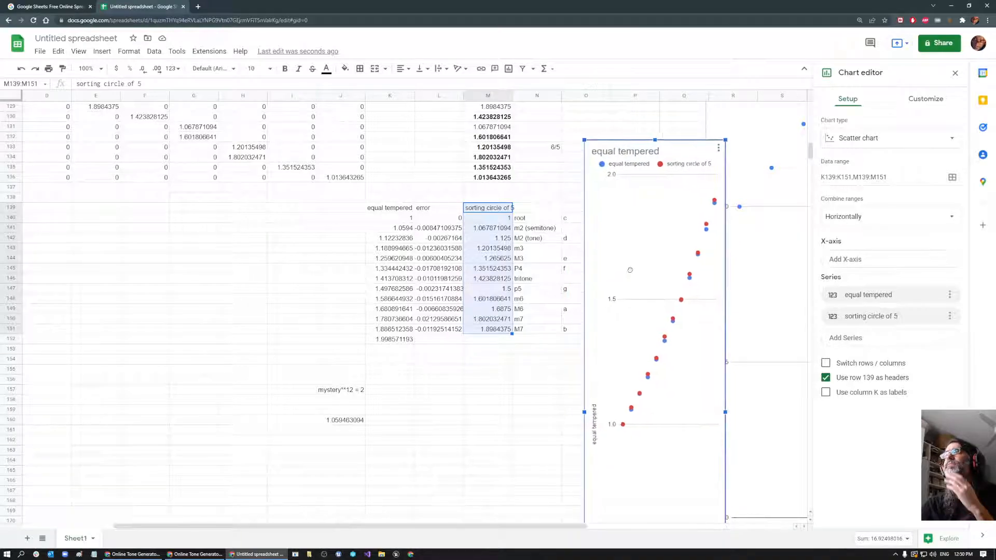
Examine the gaps between the two charted series and the fractions stored in cells N126 and N133.
scroll(649, 286, down, 1)
scroll(649, 286, left, 1)
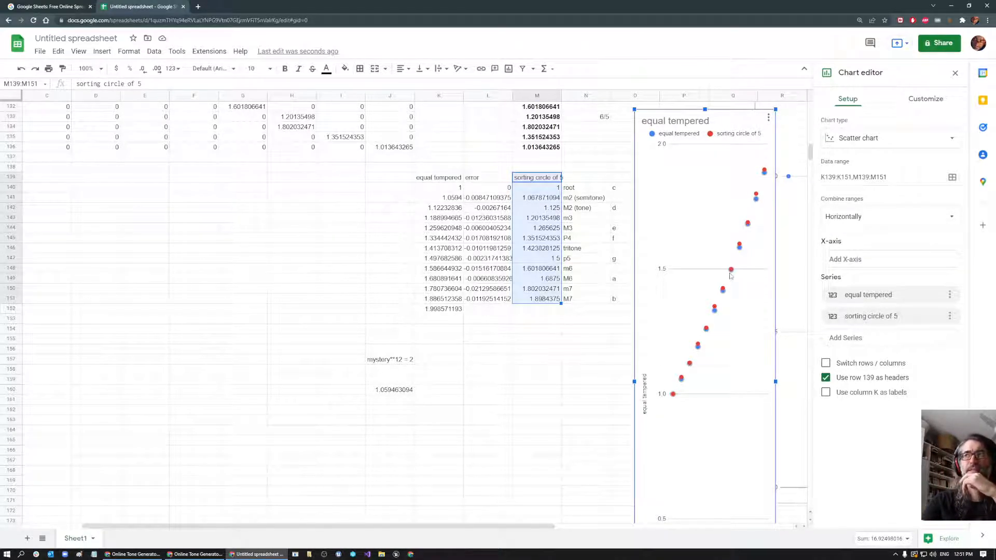
scroll(735, 292, up, 2)
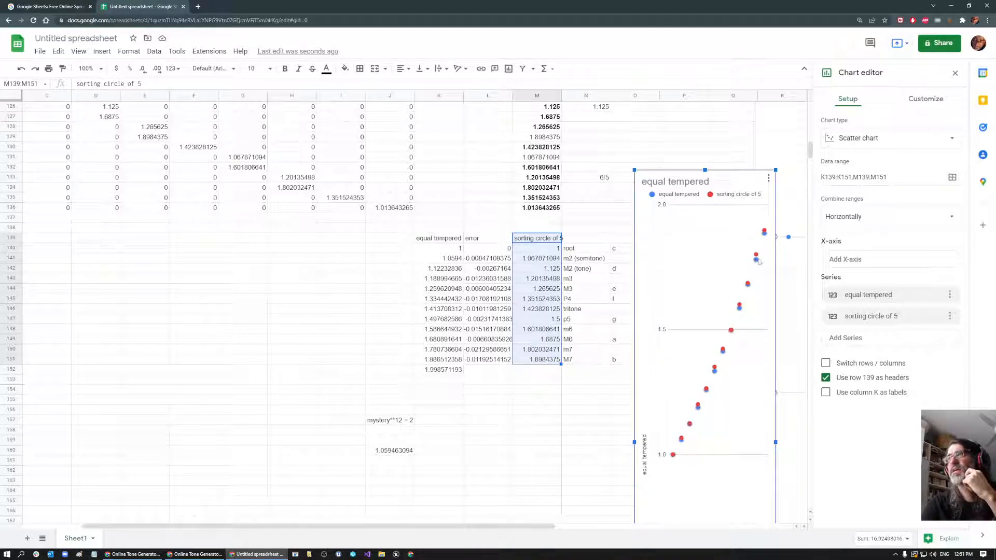
scroll(755, 270, up, 1)
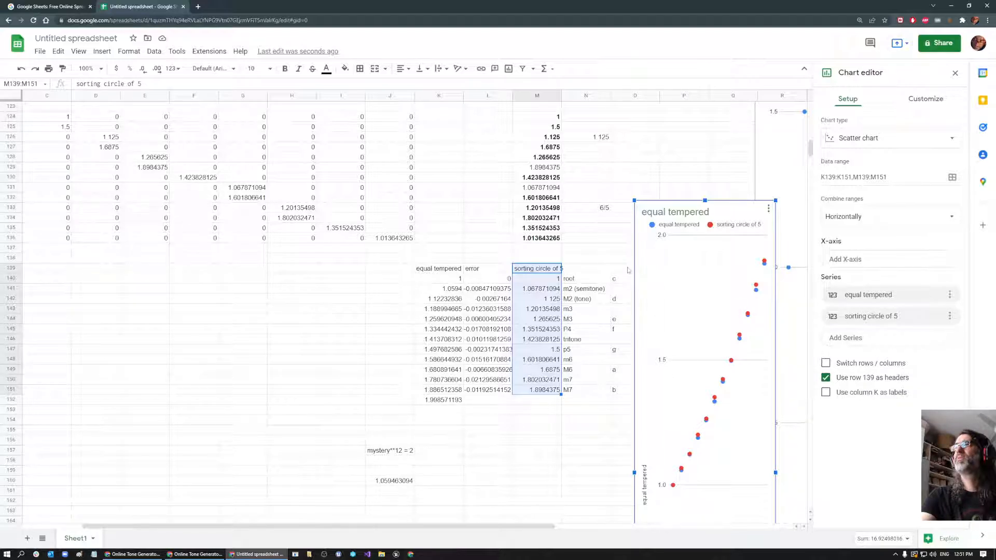
scroll(615, 248, up, 1)
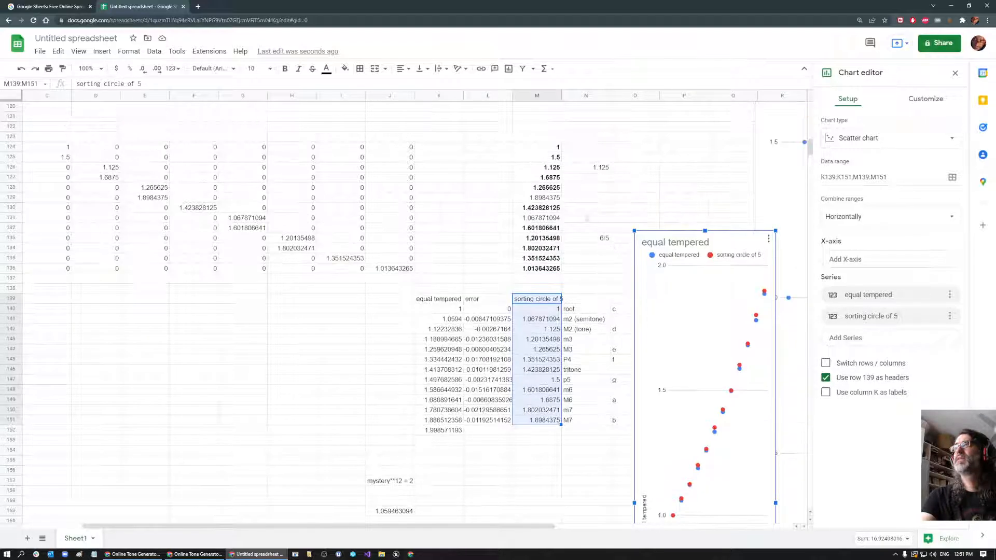
click(597, 167)
click(599, 240)
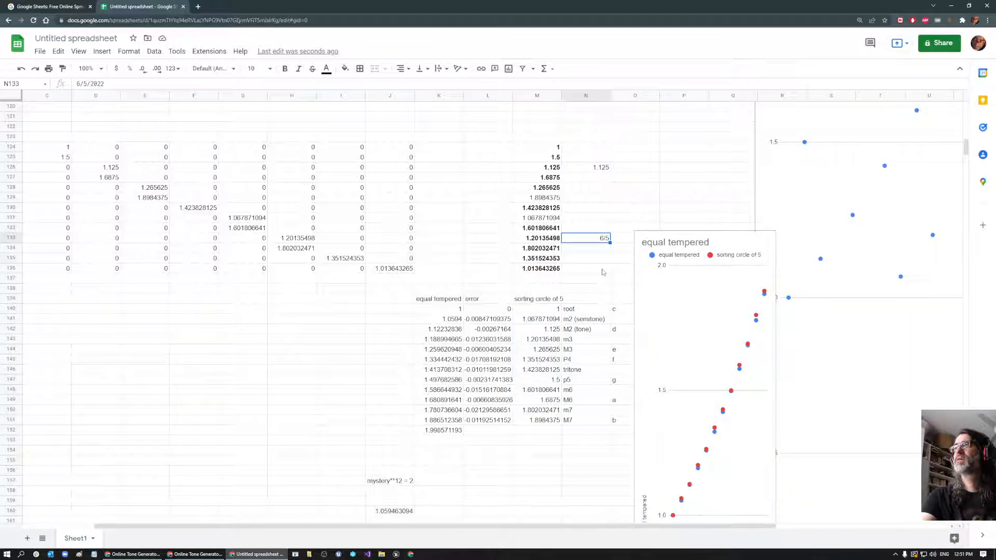
scroll(602, 272, up, 5)
scroll(596, 233, down, 5)
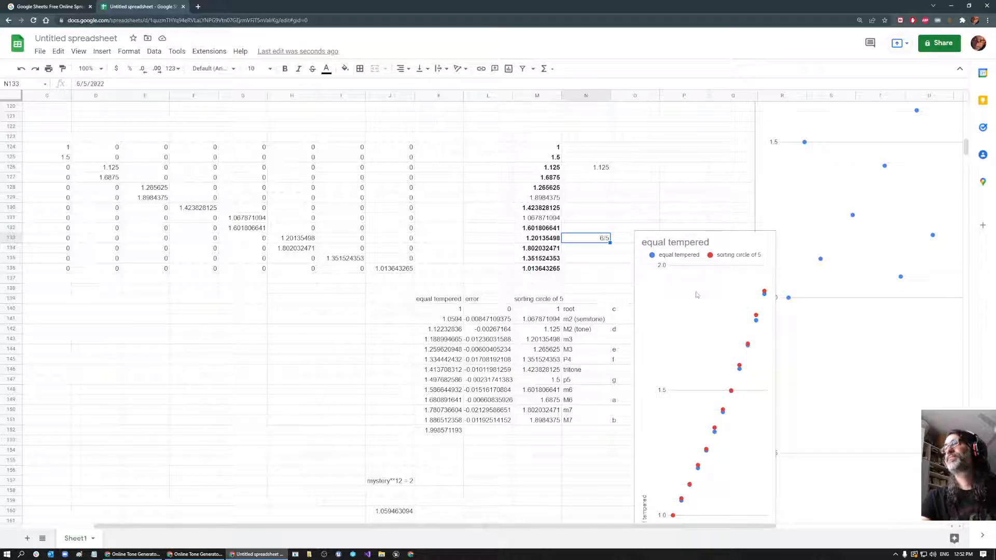
Label J139 "nice ratios" and enter 1.125 in J142 as the ratio for M2 (tone).
click(381, 301)
text(nice ratios)
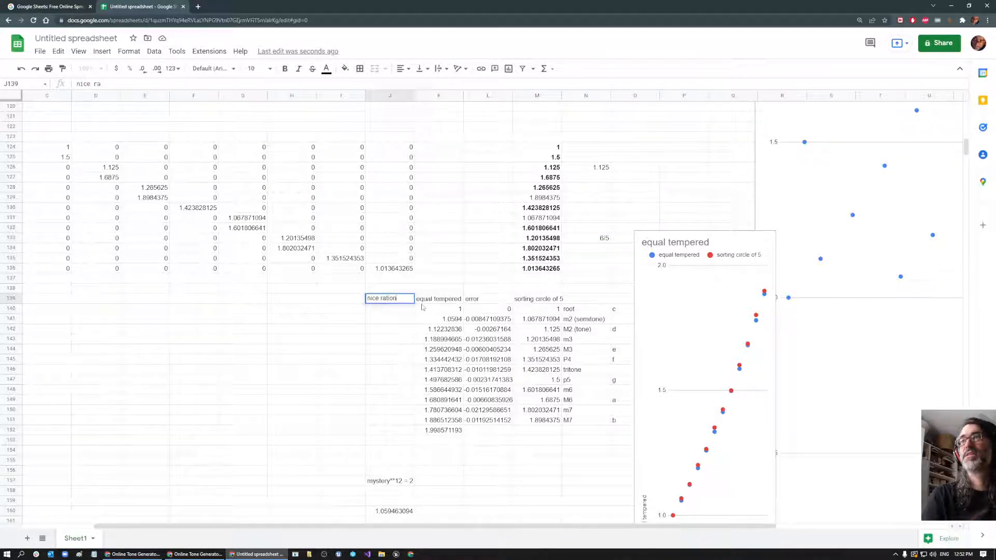
click(401, 320)
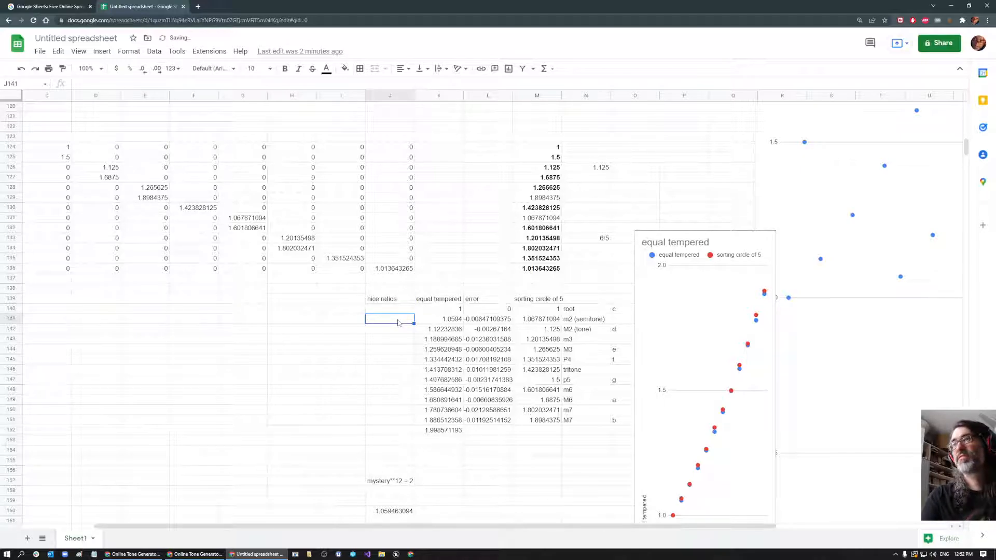
click(588, 171)
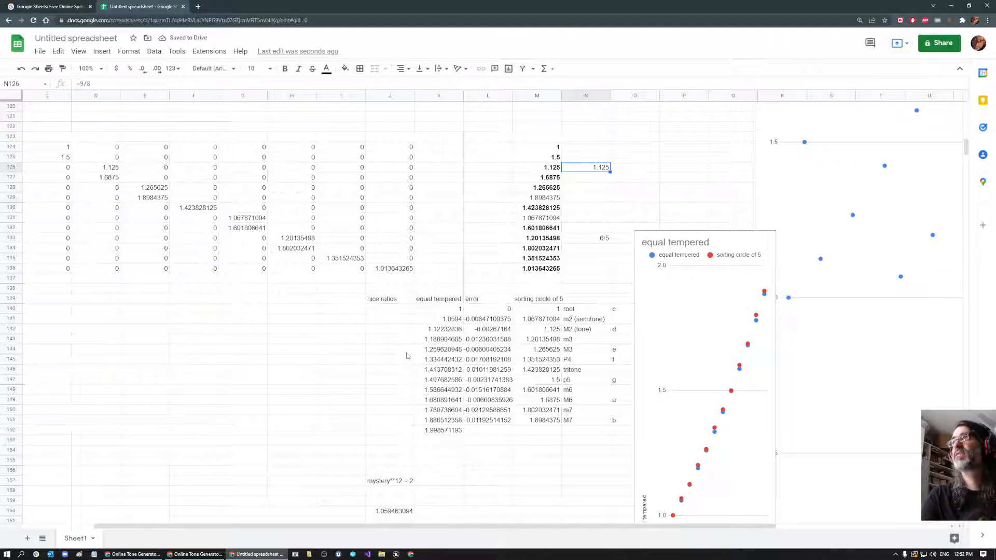
click(409, 332)
text(1)
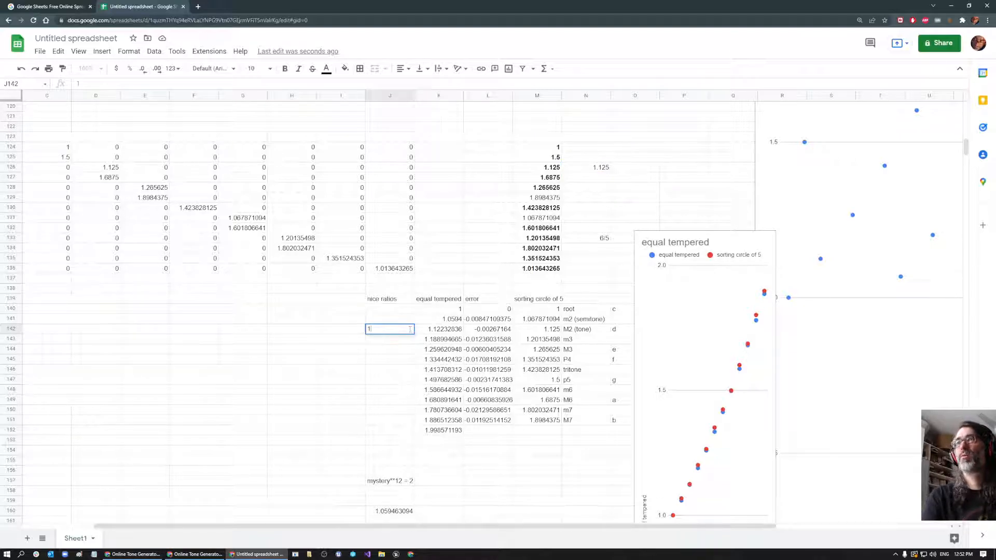
text(.125)
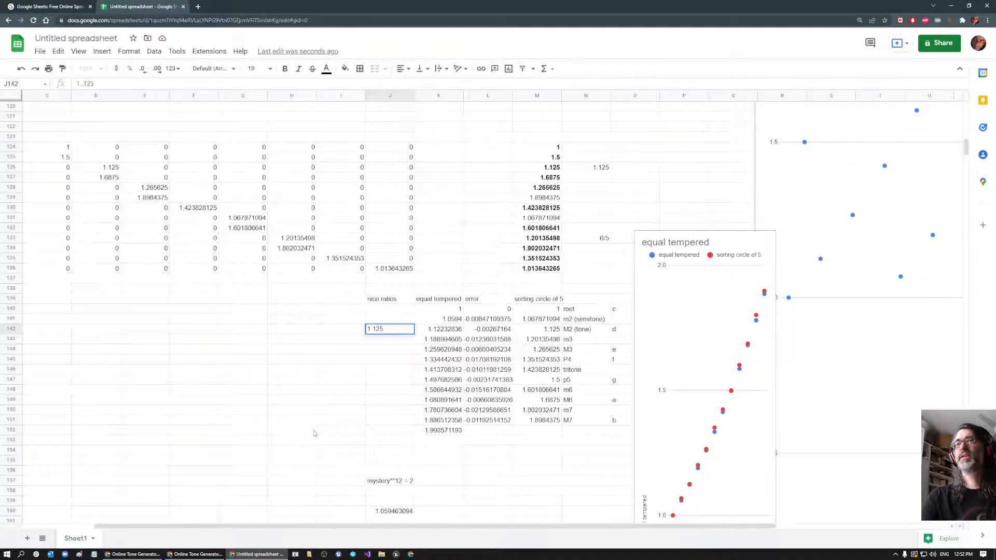
click(313, 432)
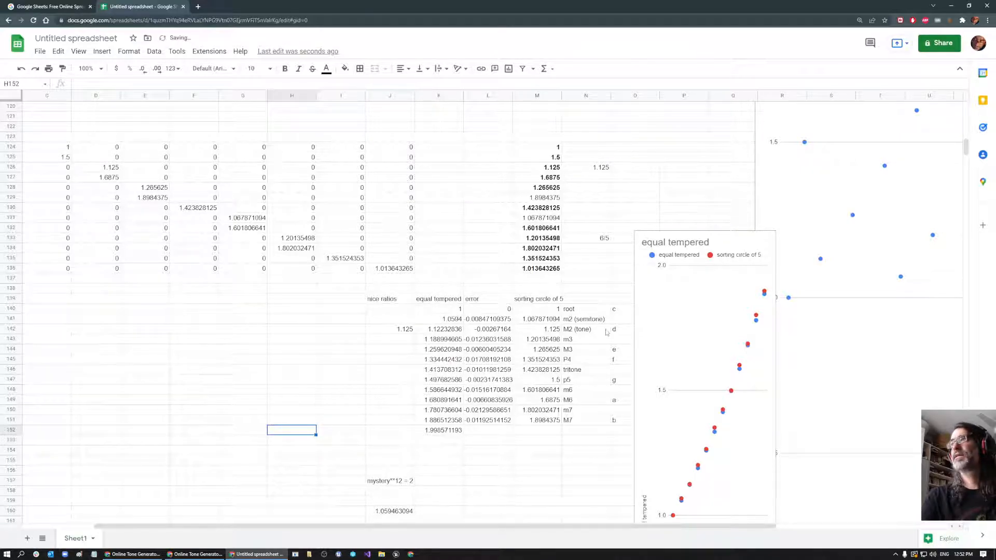
Try to add J139:J153 as a third series of the equal tempered scatter chart.
double_click(716, 265)
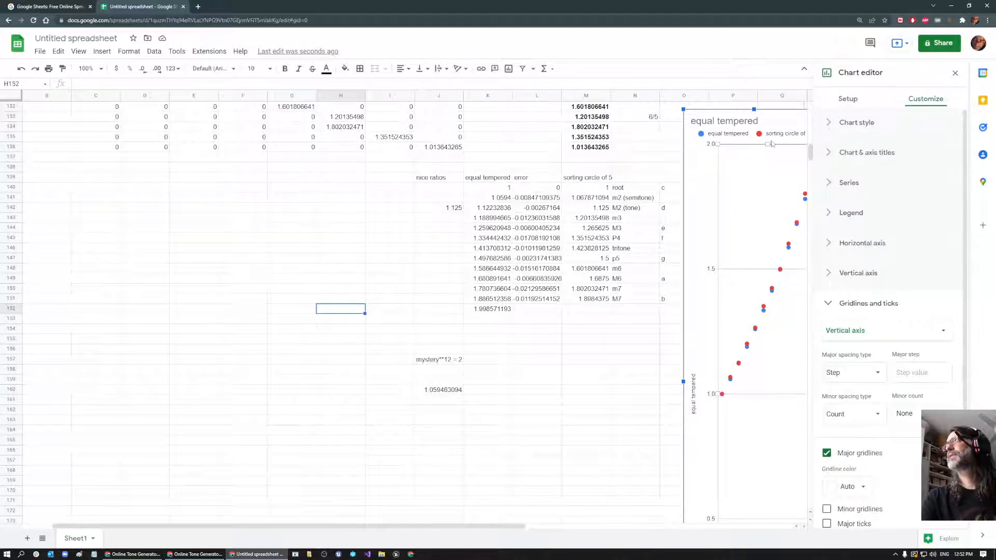
click(848, 99)
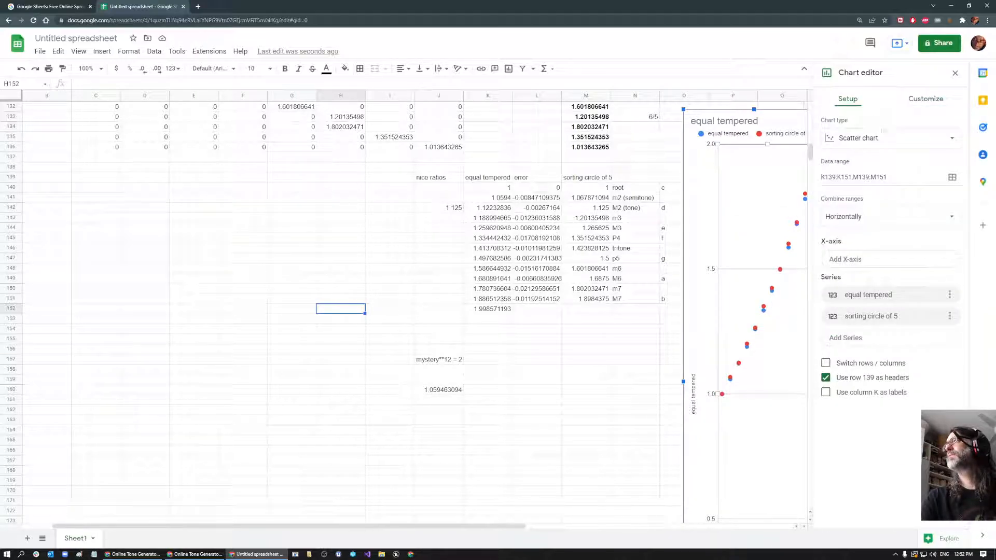
click(846, 338)
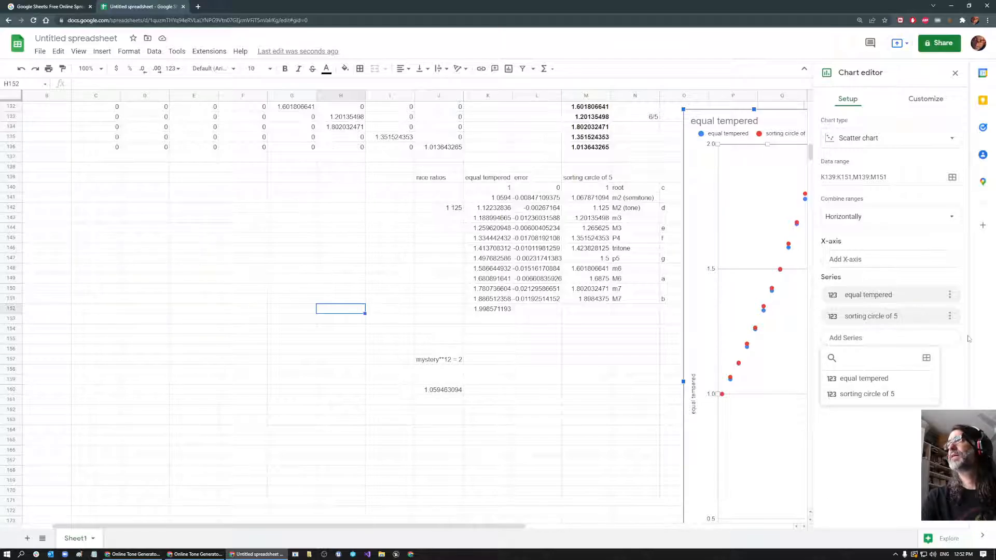
click(926, 358)
drag(430, 180, 439, 324)
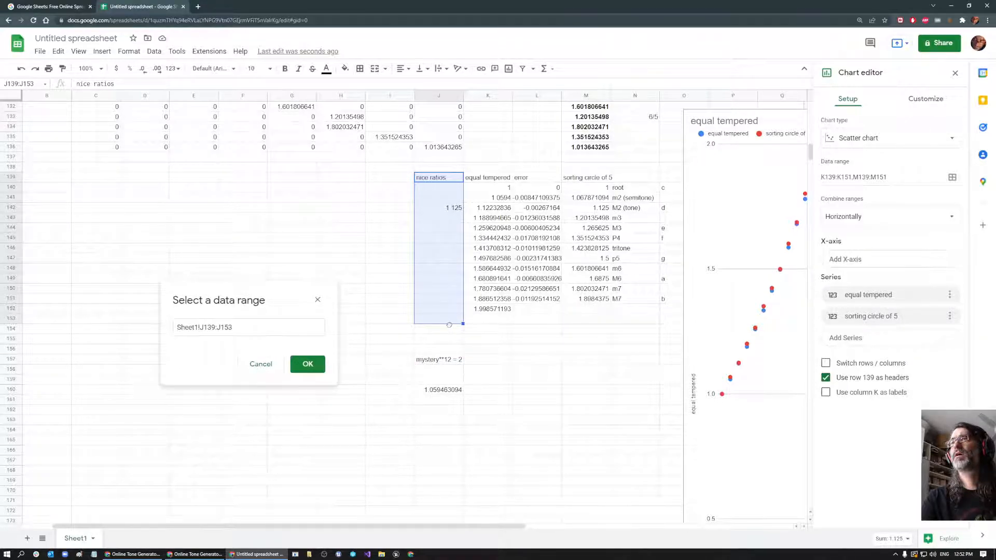
drag(465, 304, 457, 308)
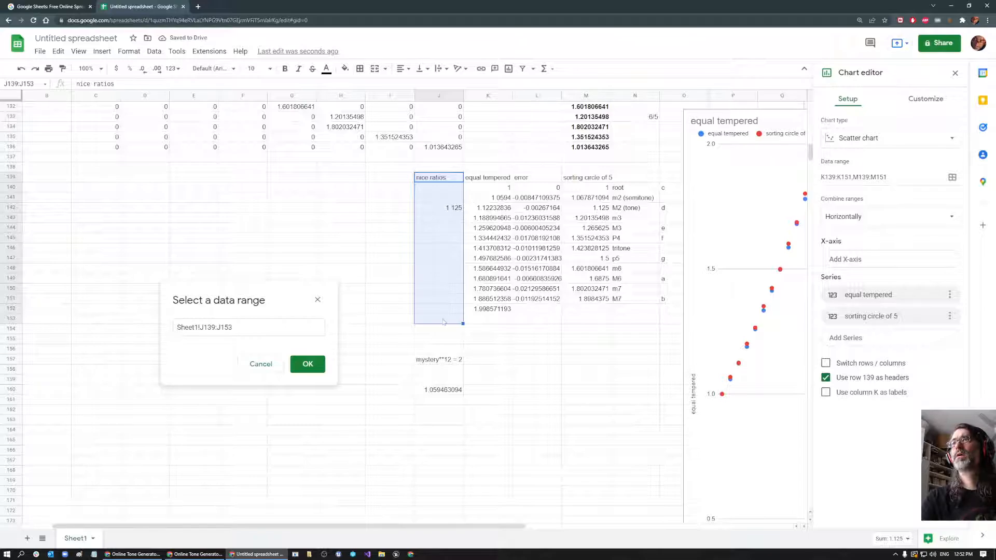
click(306, 364)
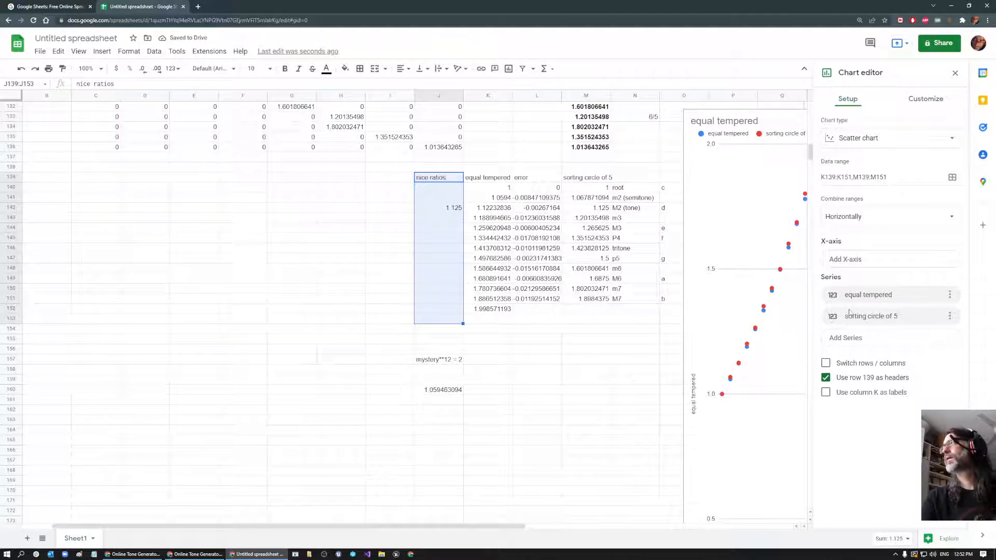
Add the nice ratios range J139:J151, including its heading, as the scatter chart's third series.
click(849, 343)
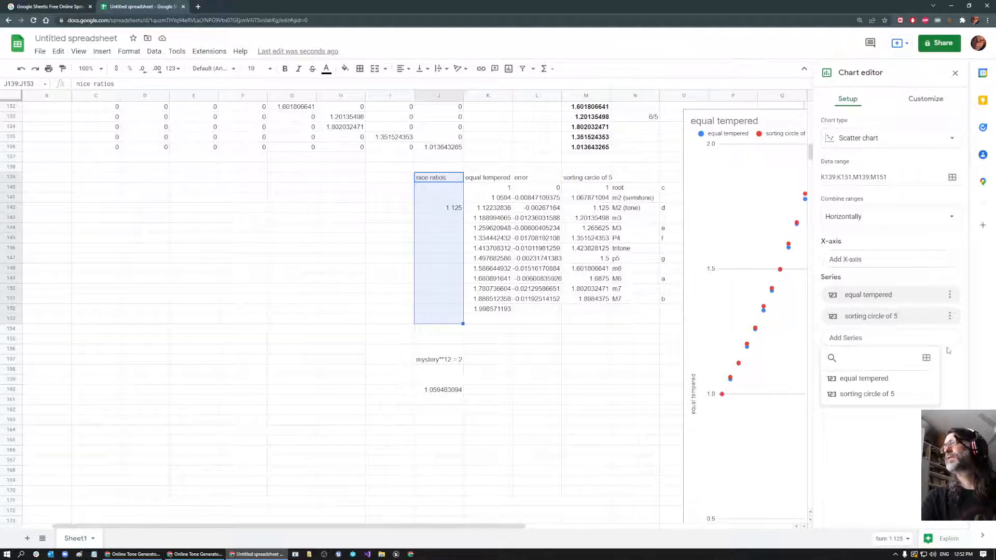
click(926, 358)
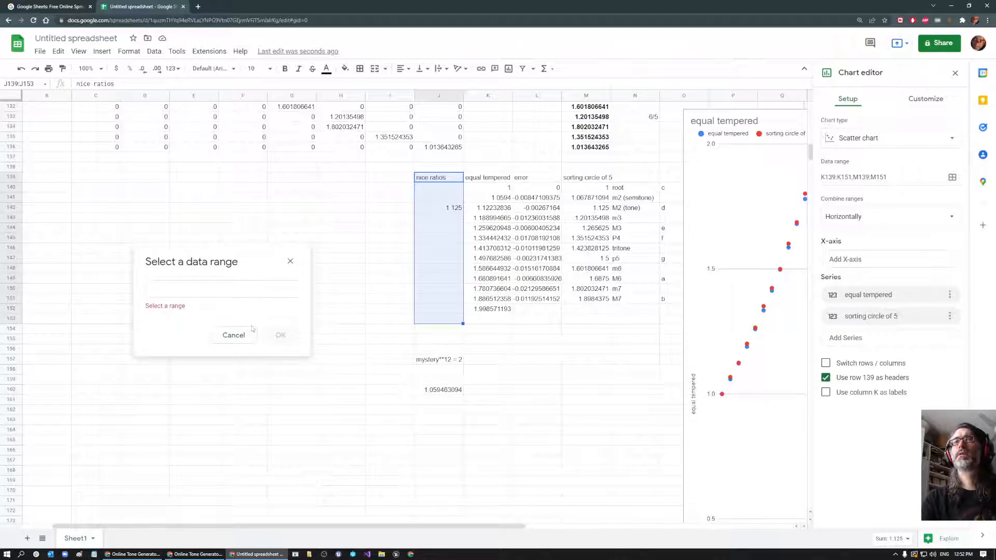
drag(439, 178, 445, 303)
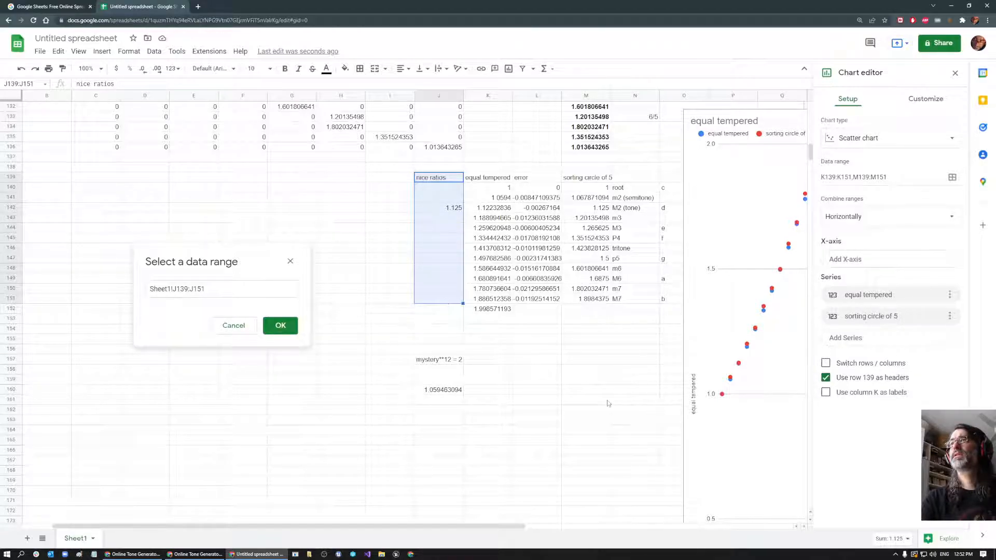
click(281, 325)
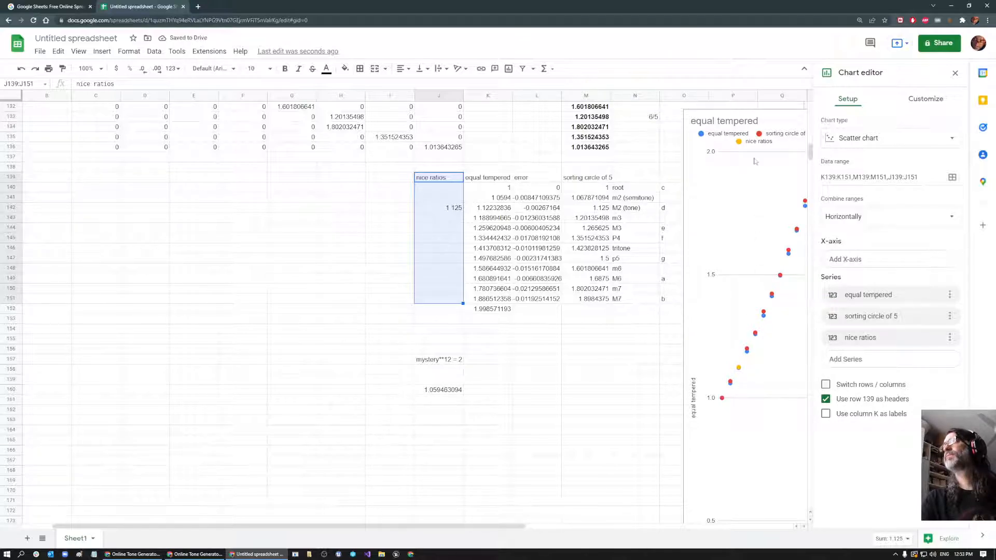
Make the three-series scatter chart taller and place it beside the ratio table, starting at column O.
scroll(742, 208, left, 2)
drag(739, 223, 644, 317)
scroll(649, 312, down, 2)
drag(718, 198, 710, 293)
drag(691, 197, 695, 80)
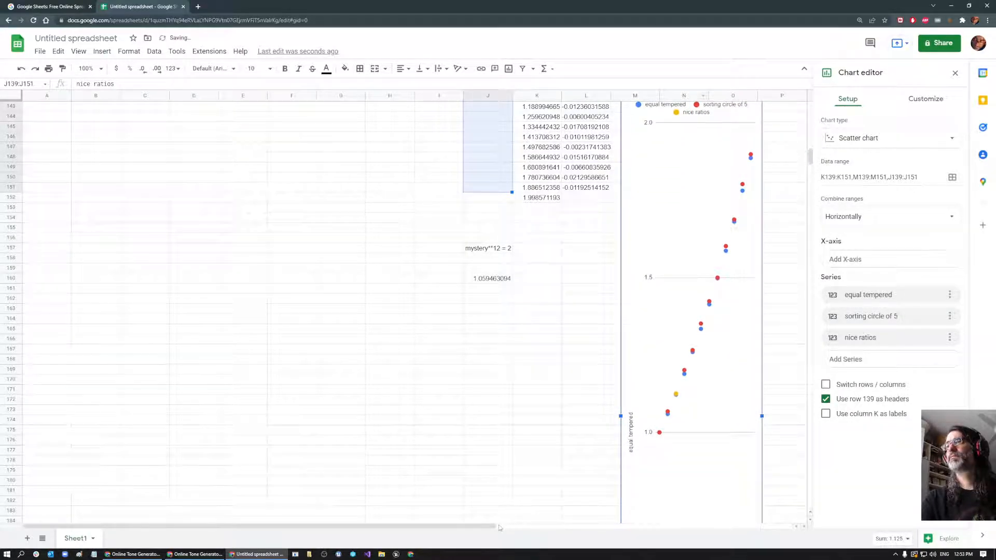
scroll(501, 528, right, 5)
drag(428, 289, 543, 236)
scroll(454, 284, up, 1)
scroll(453, 284, up, 3)
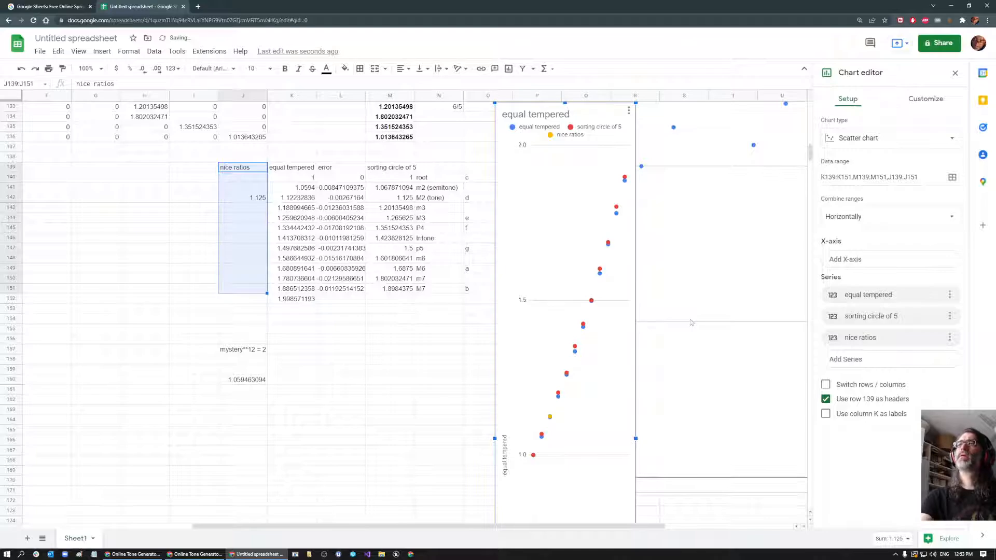
Compare the m3 ratios in K143 and M143, and enter =6/5 in J143 as the nice ratio.
mouse_move(549, 418)
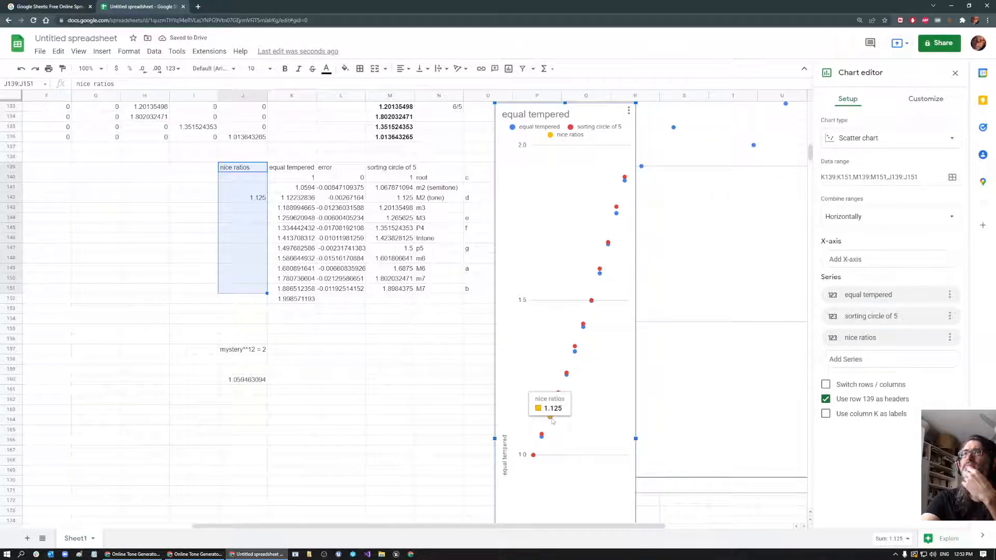
click(254, 200)
scroll(313, 212, up, 1)
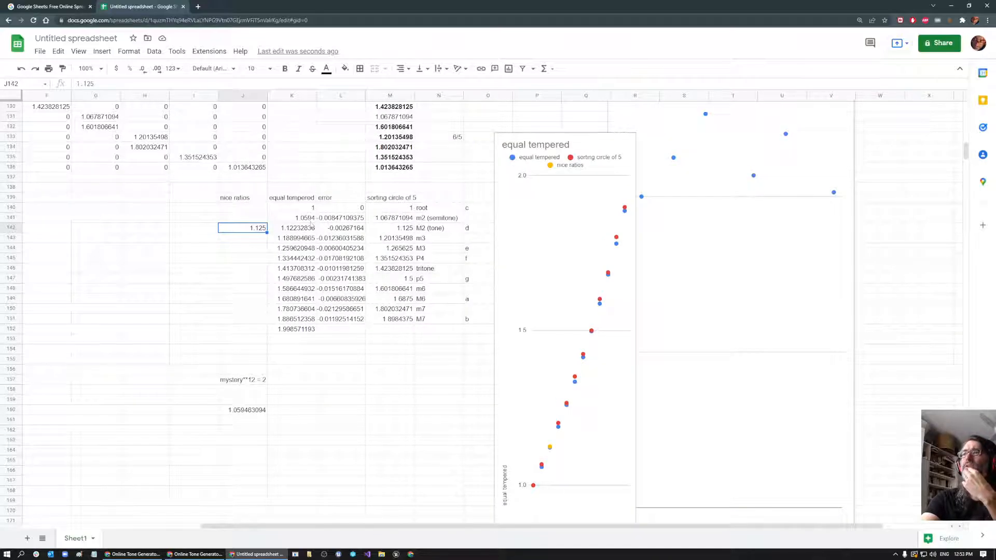
scroll(448, 203, up, 2)
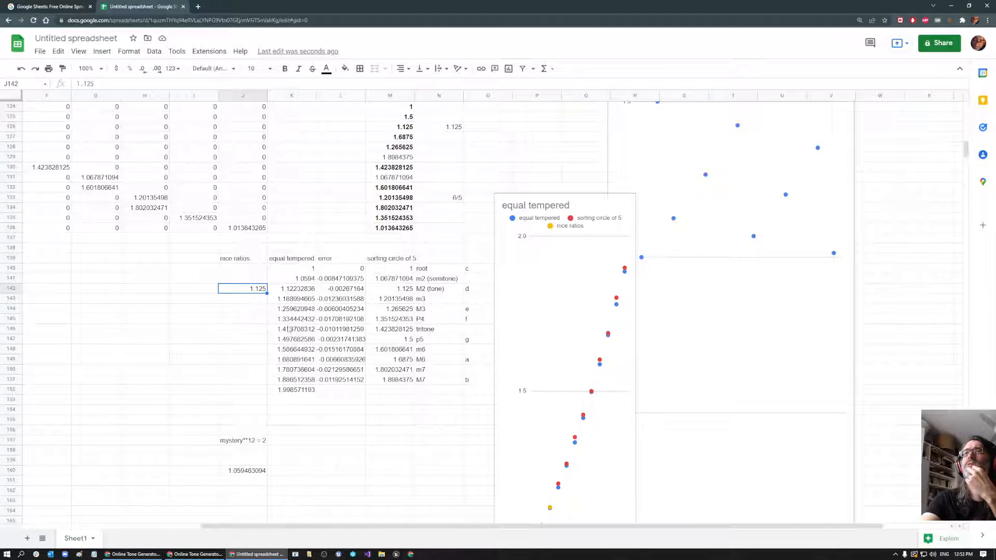
click(294, 300)
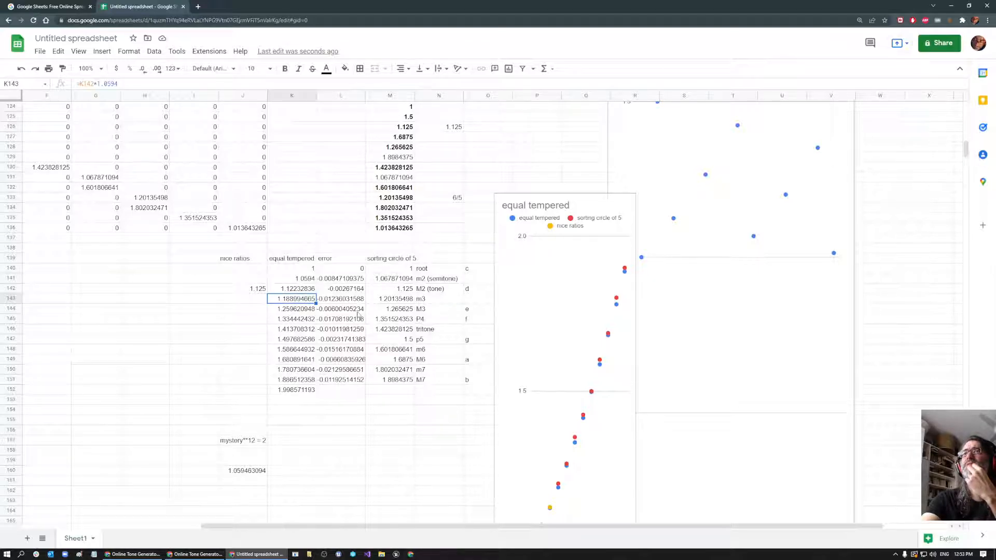
click(411, 300)
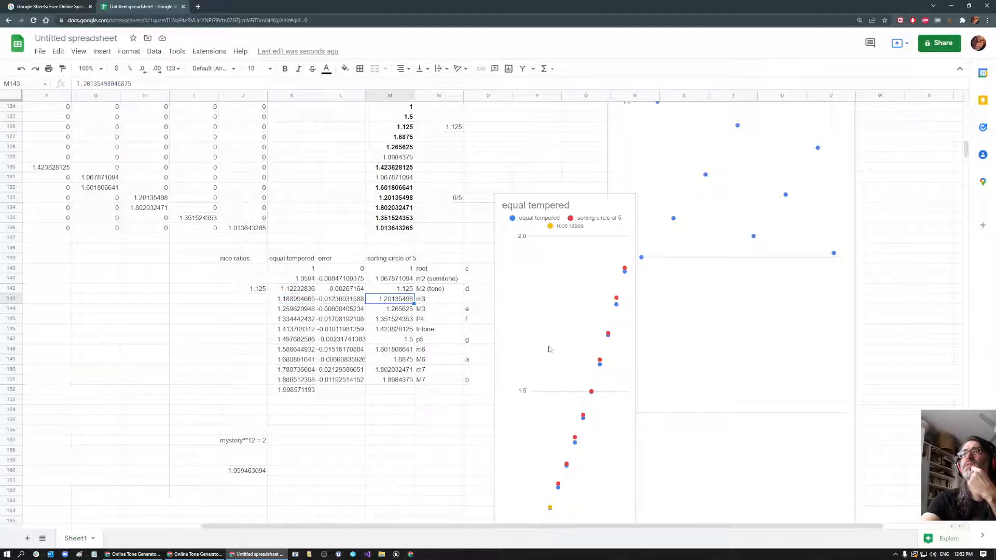
click(288, 300)
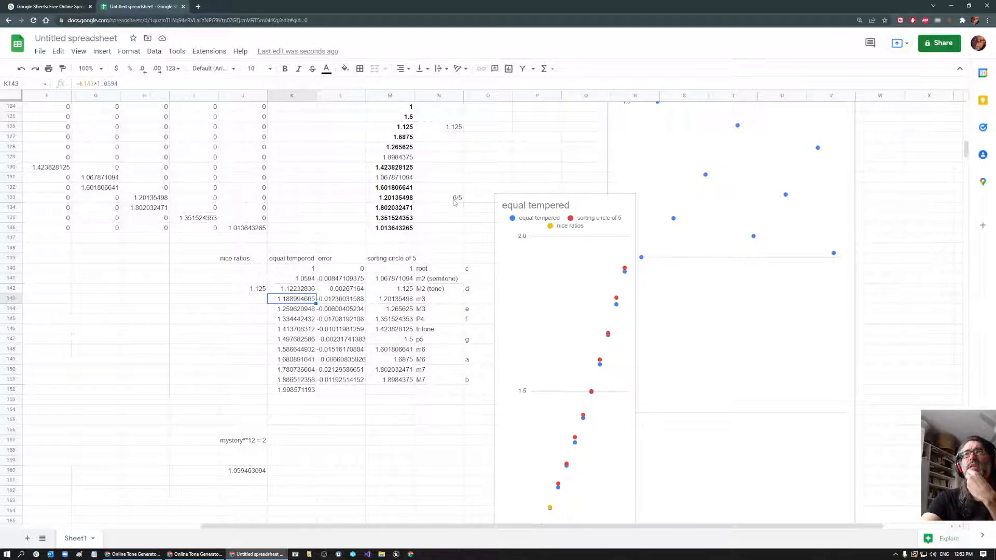
click(249, 296)
text(=6/5)
key(Return)
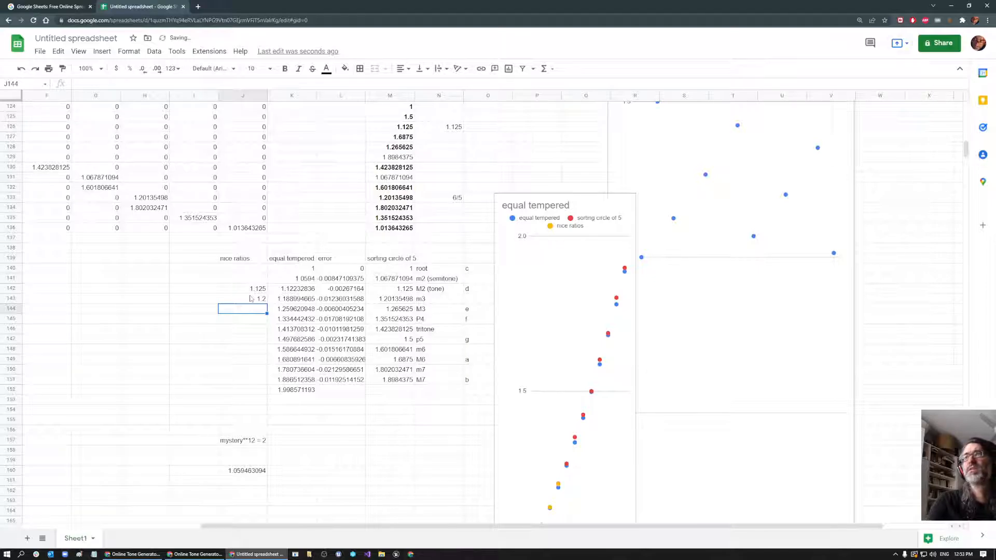
click(286, 304)
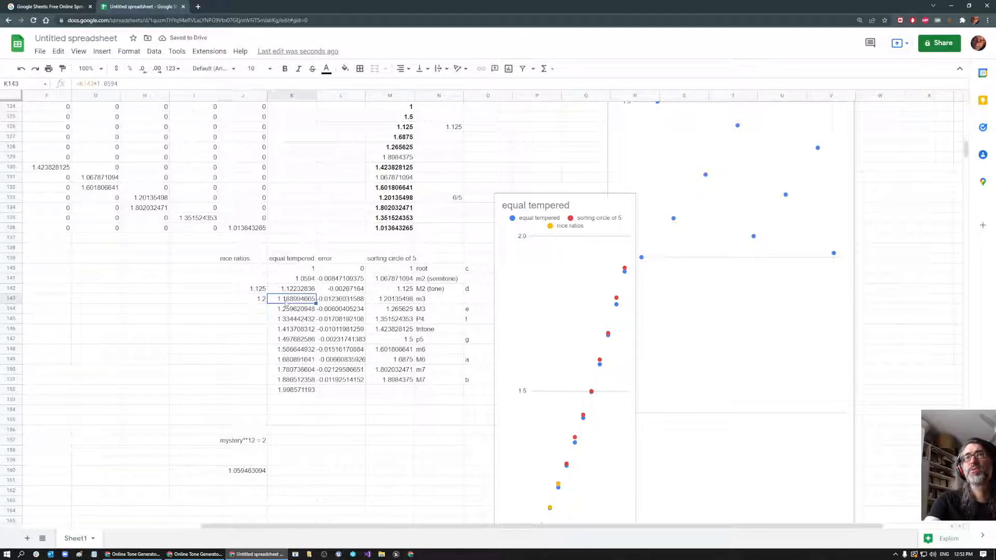
Compare the m3 ratios in M143 and K143 with the corresponding points in the equal tempered scatter chart.
click(394, 299)
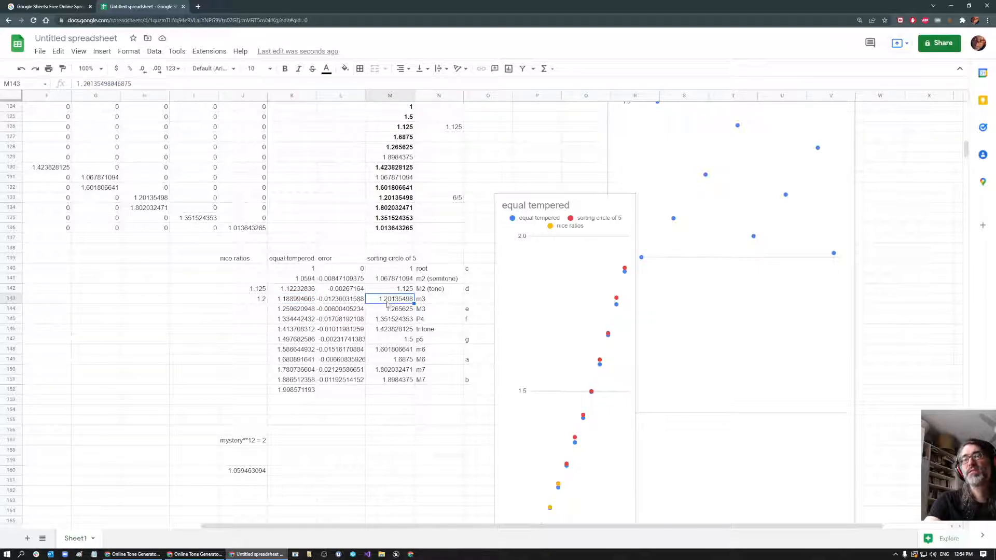
click(297, 303)
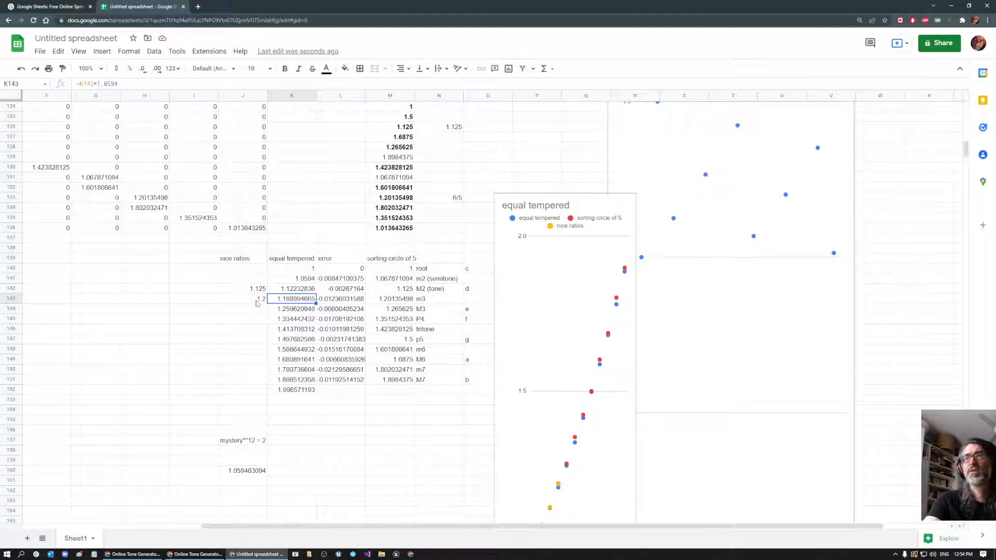
scroll(547, 467, down, 1)
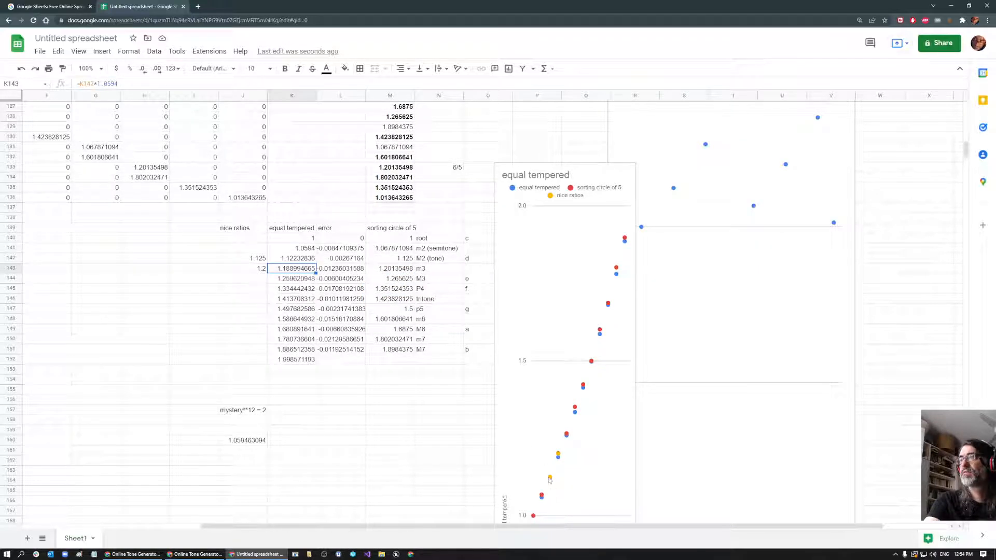
scroll(560, 458, up, 2)
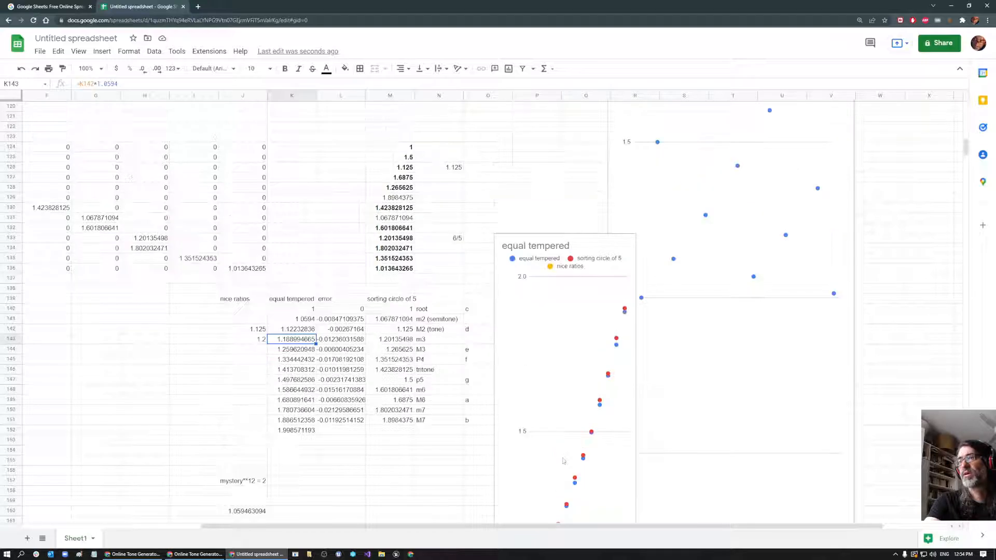
scroll(560, 455, down, 3)
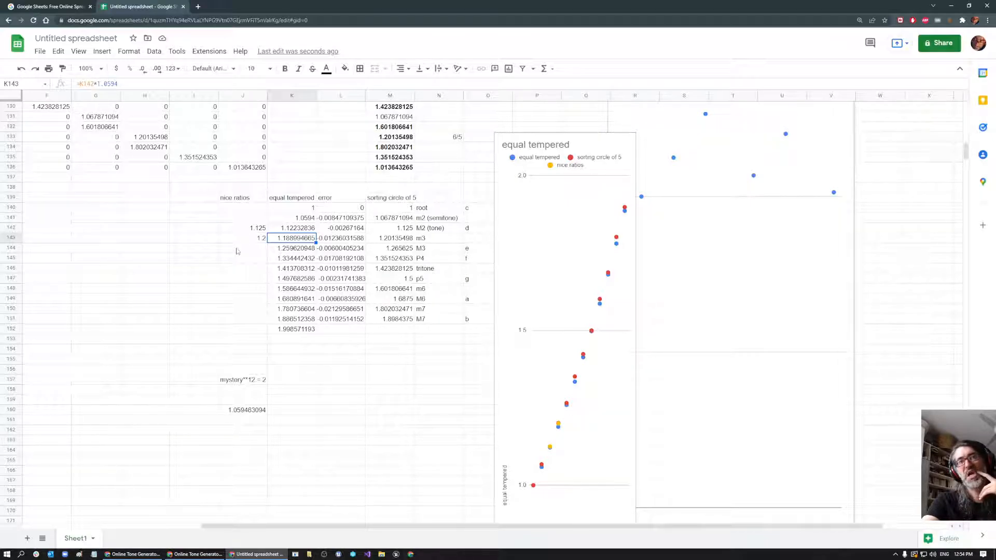
scroll(438, 229, up, 2)
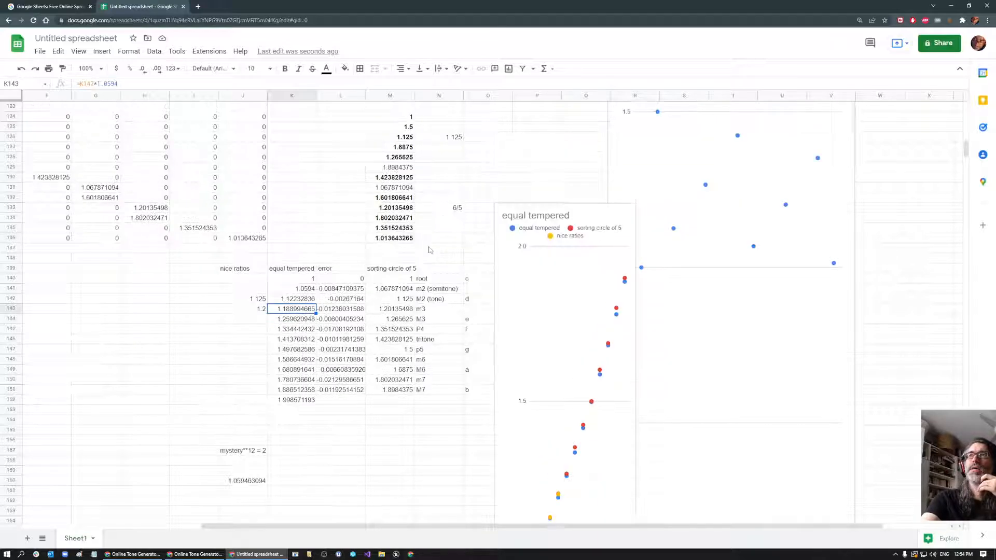
Check the formula in N115 and enter 1.33333 in J145 as the nice ratio for P4.
scroll(471, 250, up, 5)
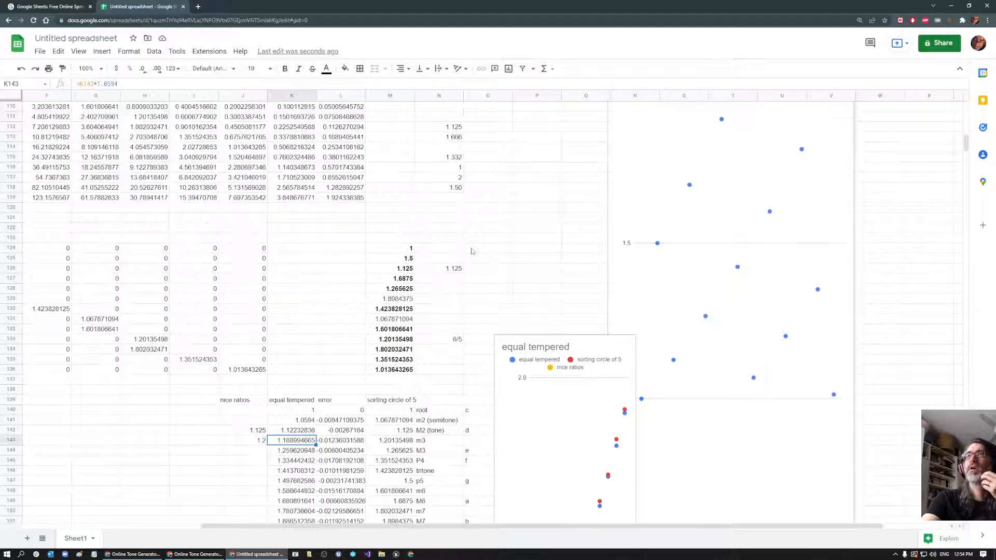
click(446, 198)
scroll(529, 241, down, 4)
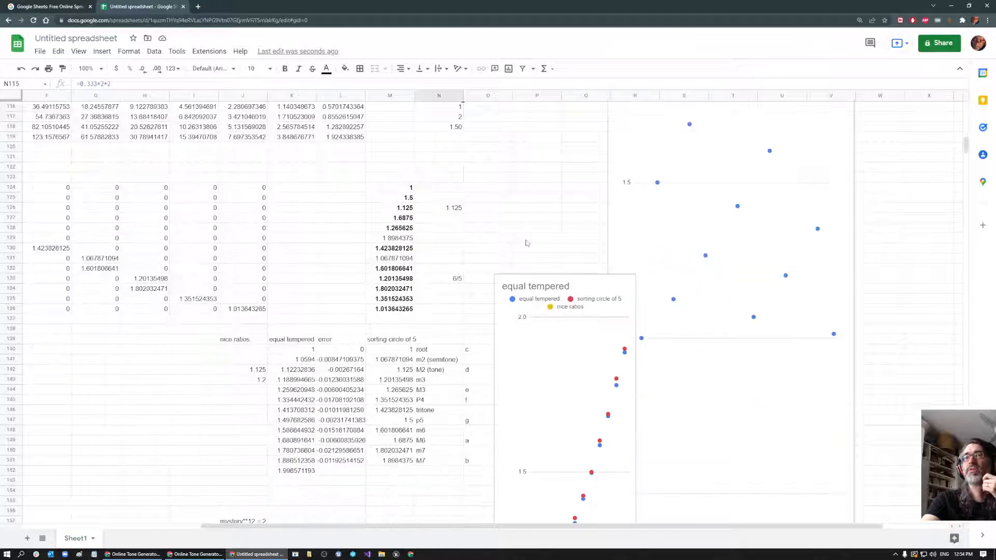
click(231, 401)
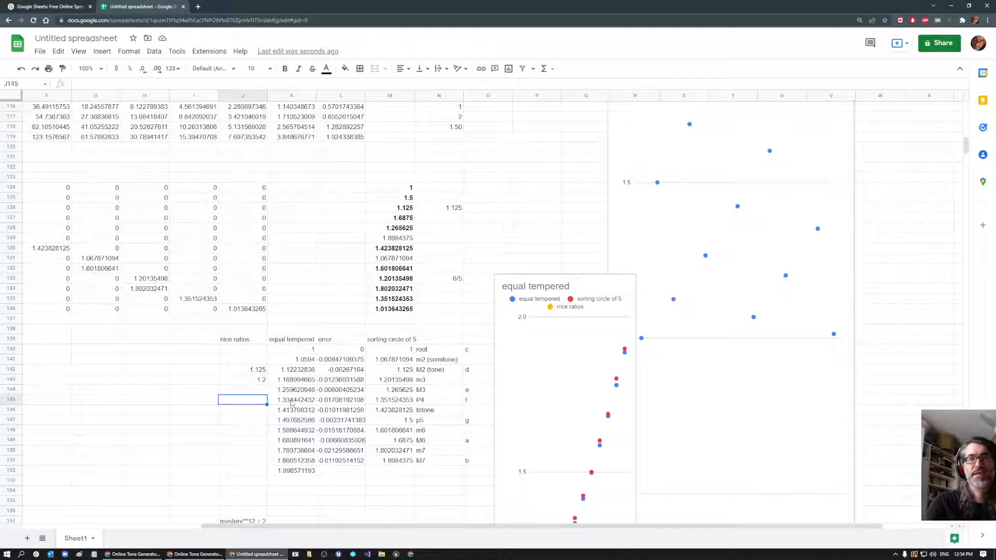
text(1.33333)
key(Return)
scroll(559, 456, down, 3)
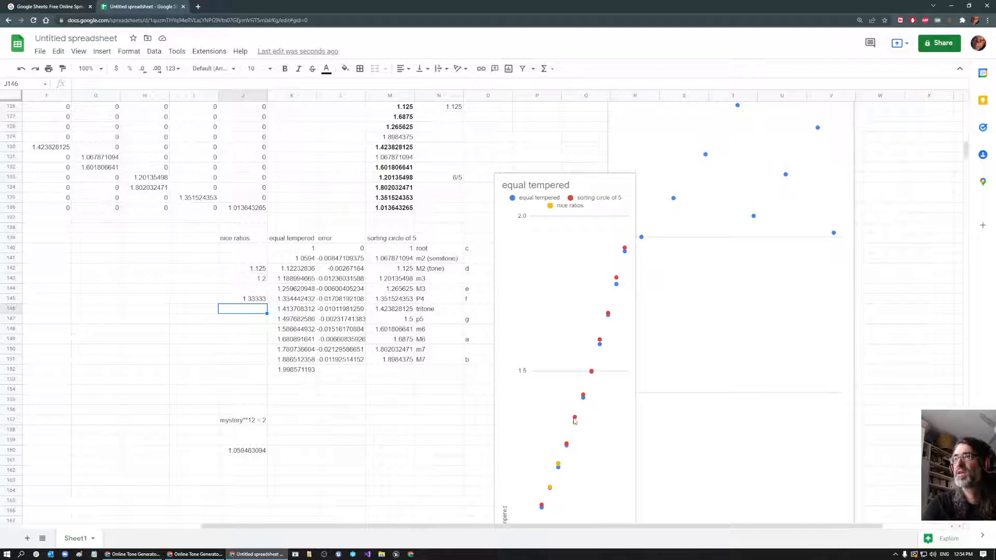
scroll(575, 421, down, 1)
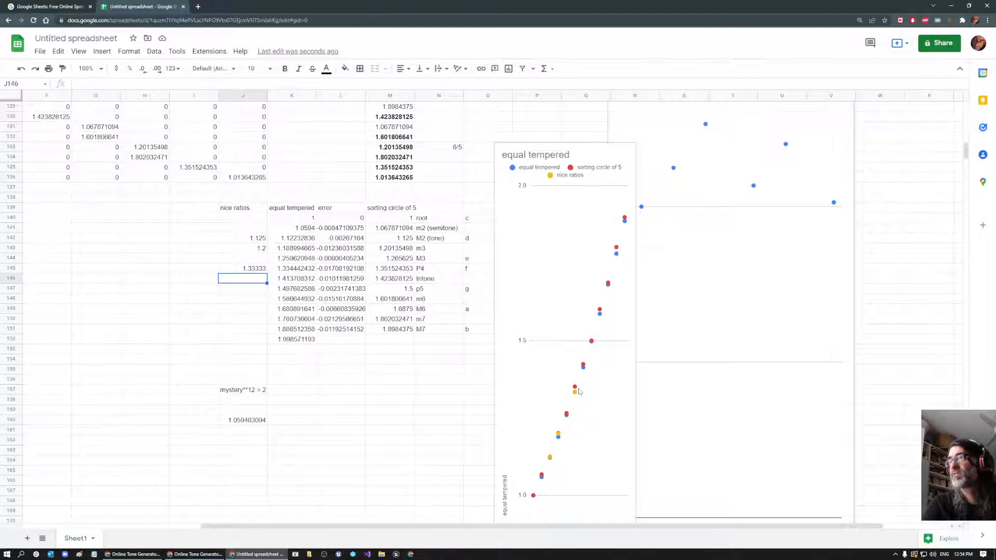
scroll(592, 381, down, 1)
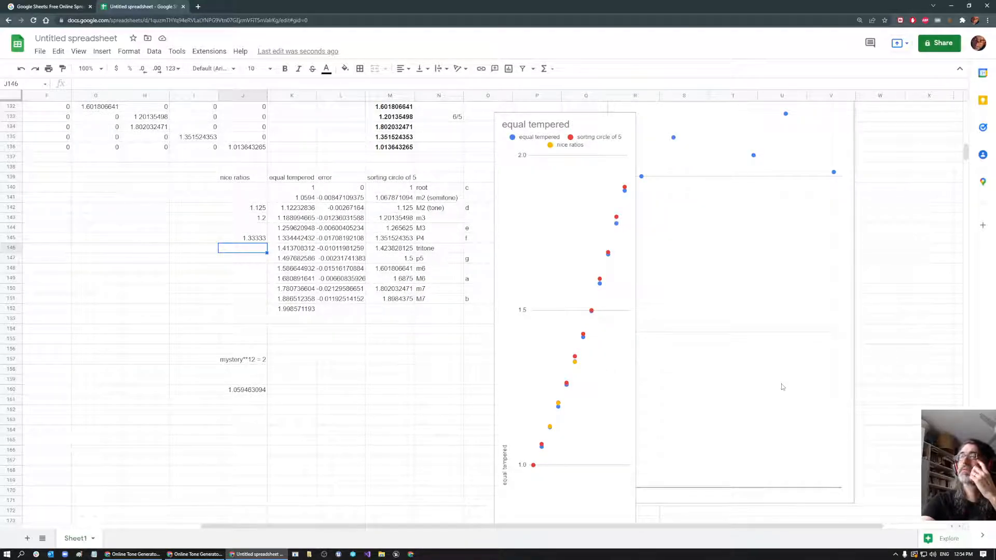
Consult the fraction grid in rows 85 to 98 and enter 1.25 in J144 as the nice ratio for M3.
scroll(608, 223, up, 15)
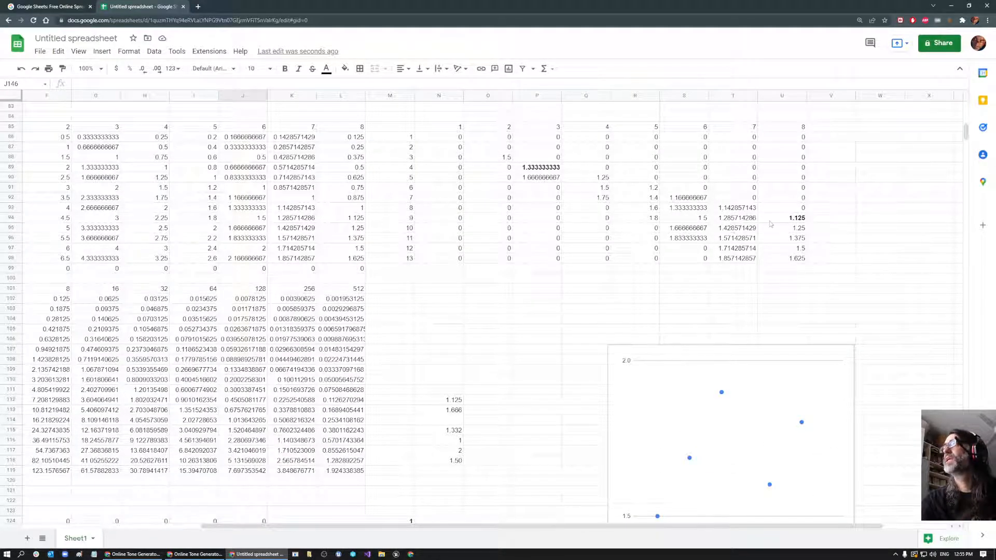
scroll(793, 233, down, 10)
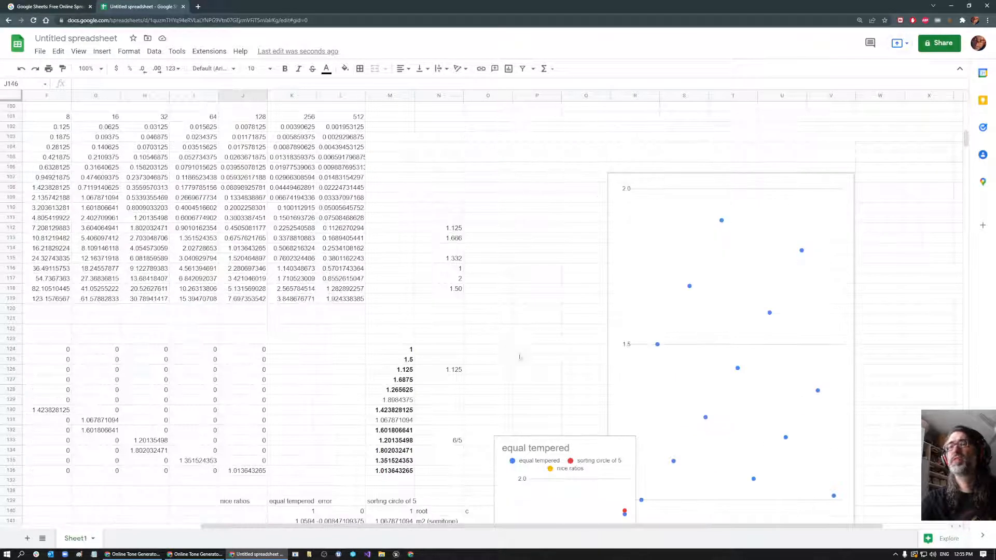
click(259, 414)
text(1.25)
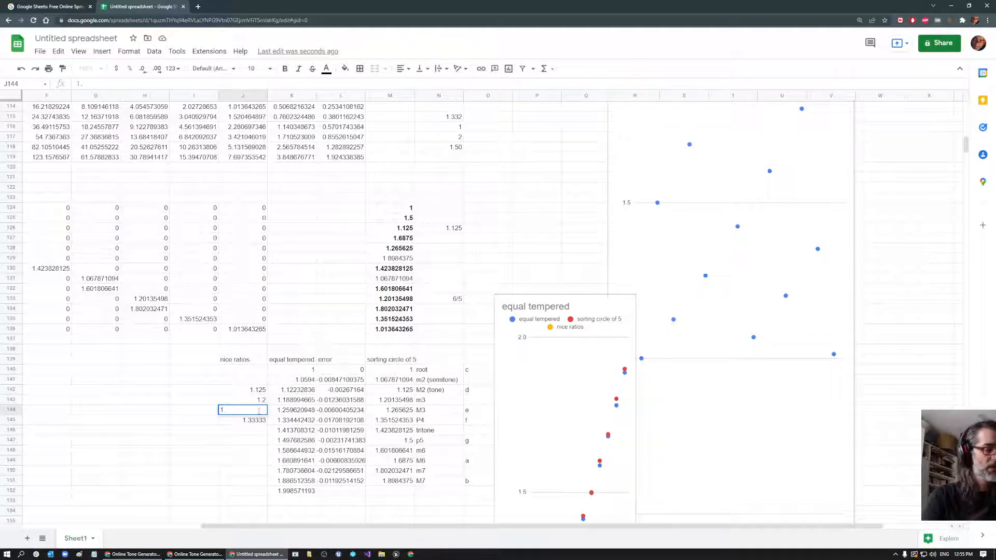
key(Return)
scroll(259, 413, down, 5)
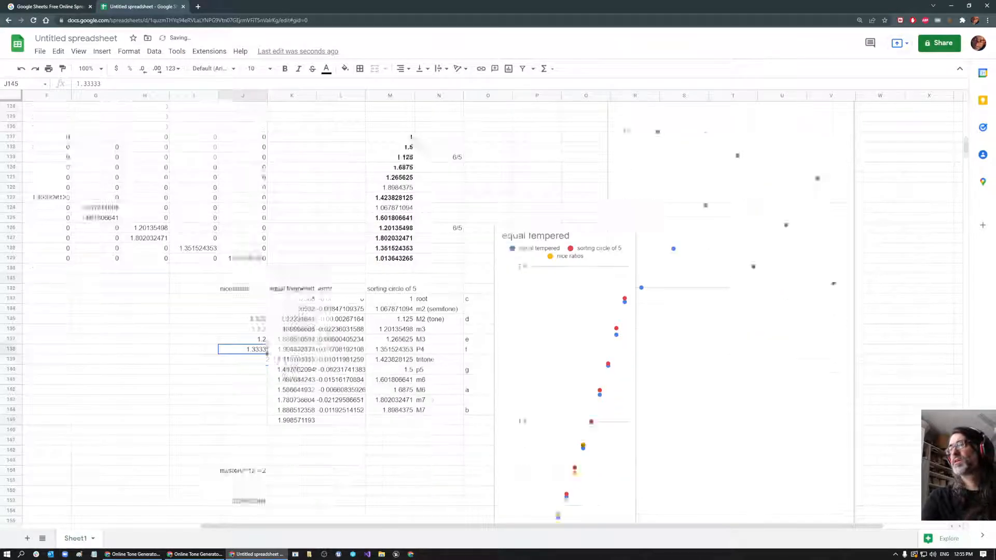
Look through the fraction grid again and enter 1.6666 in J149 as the nice ratio for M6.
scroll(698, 251, up, 15)
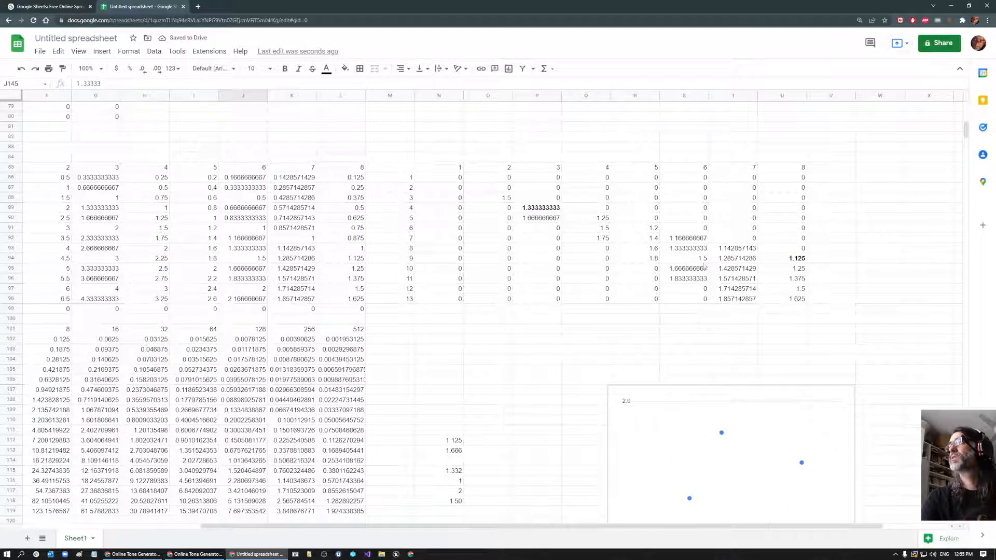
scroll(362, 384, down, 13)
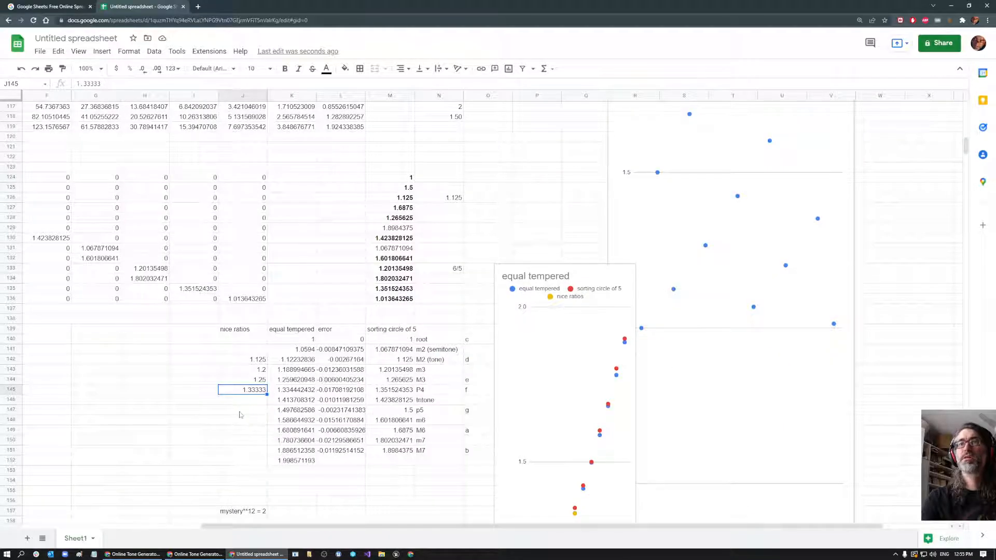
click(245, 431)
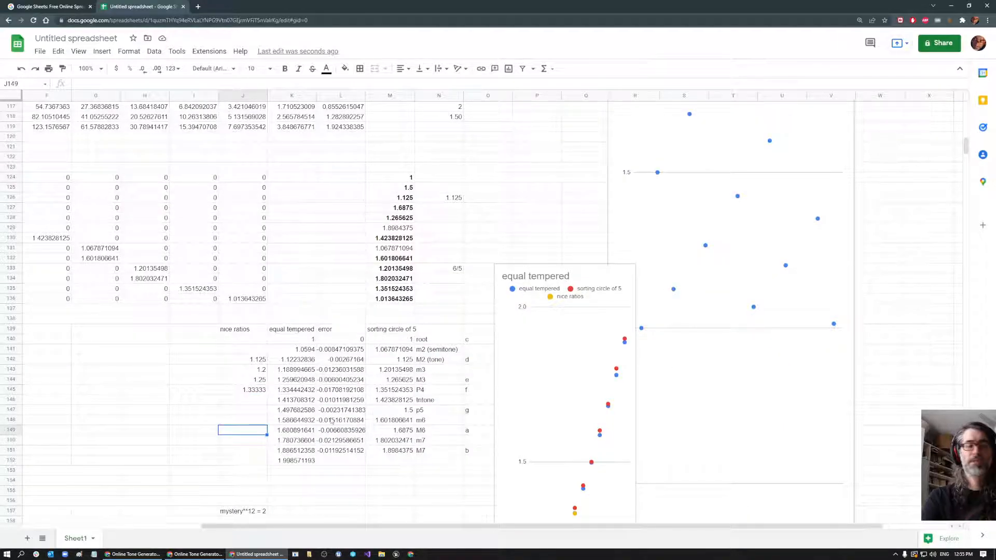
text(1.6666)
key(Return)
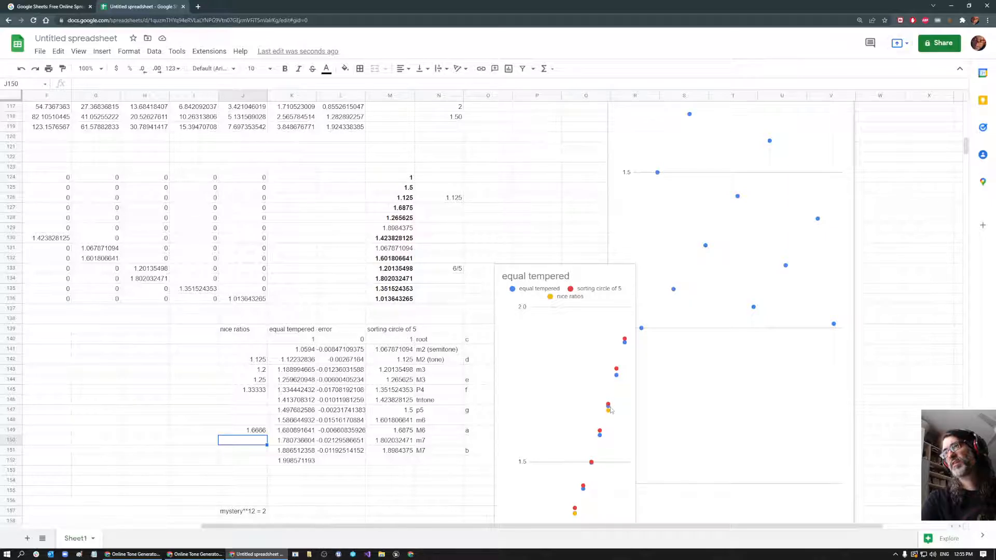
scroll(610, 417, down, 2)
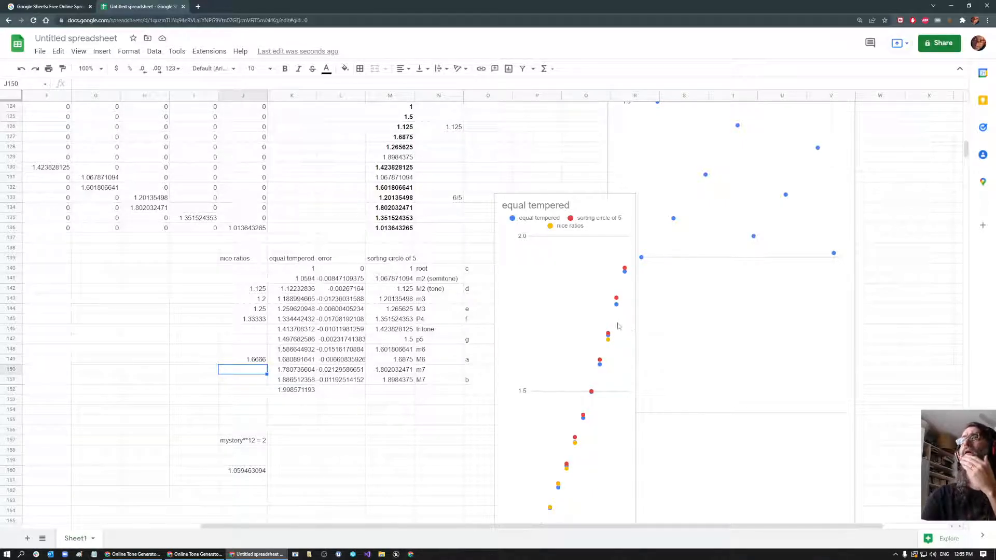
scroll(631, 328, down, 3)
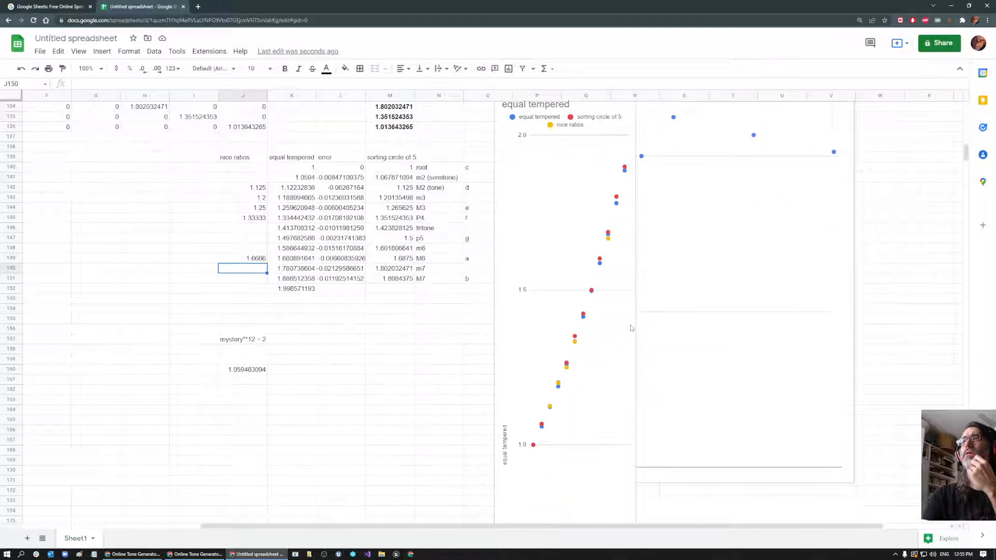
scroll(630, 329, up, 1)
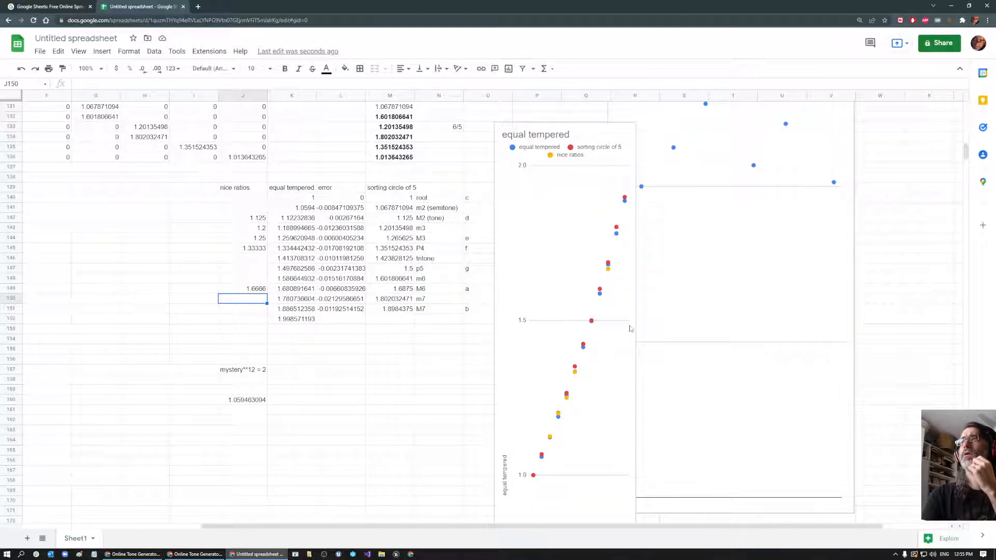
right_click(556, 253)
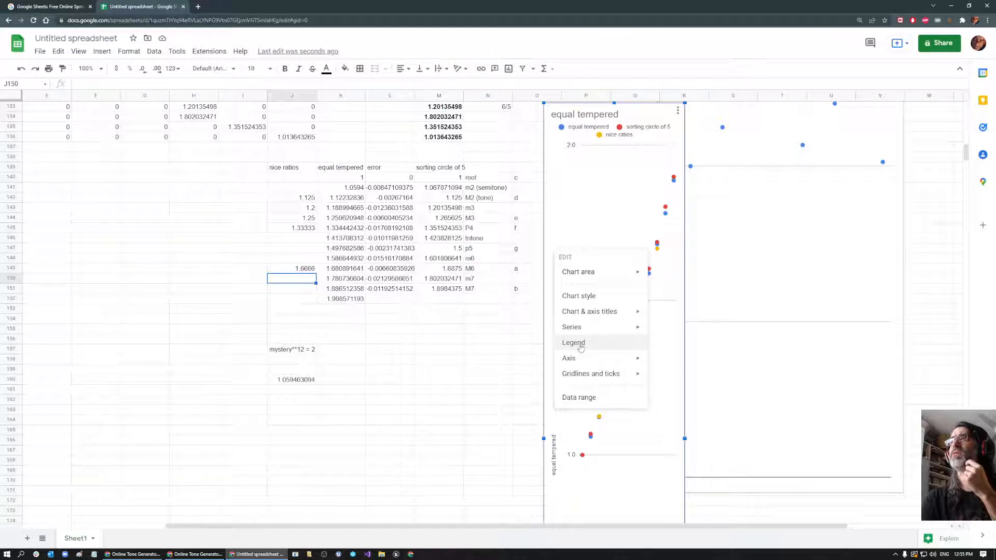
mouse_move(581, 331)
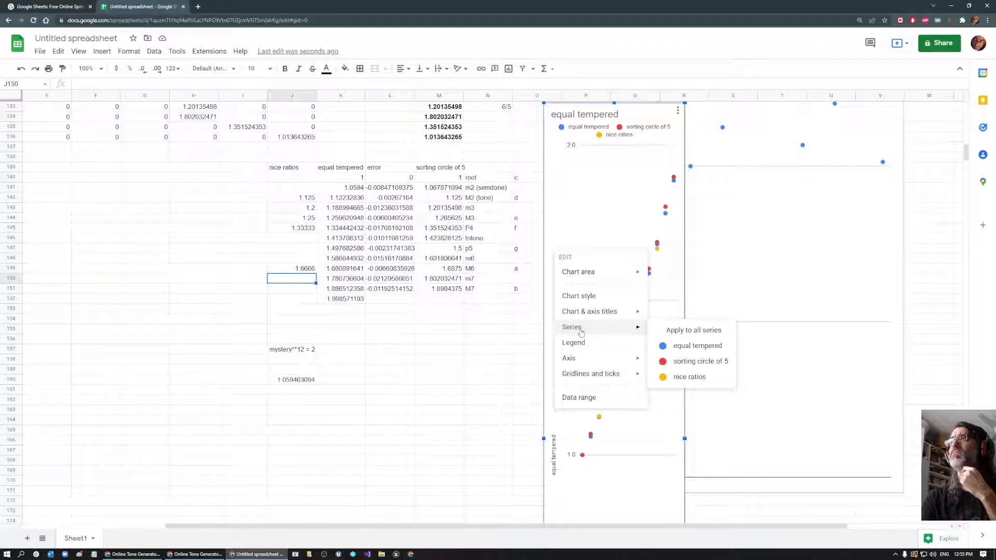
click(527, 180)
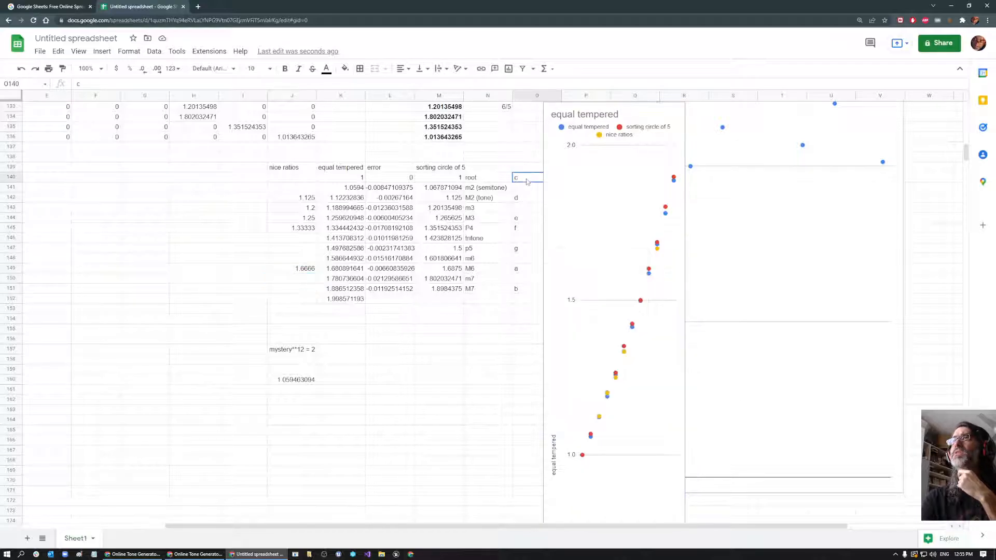
scroll(620, 267, left, 1)
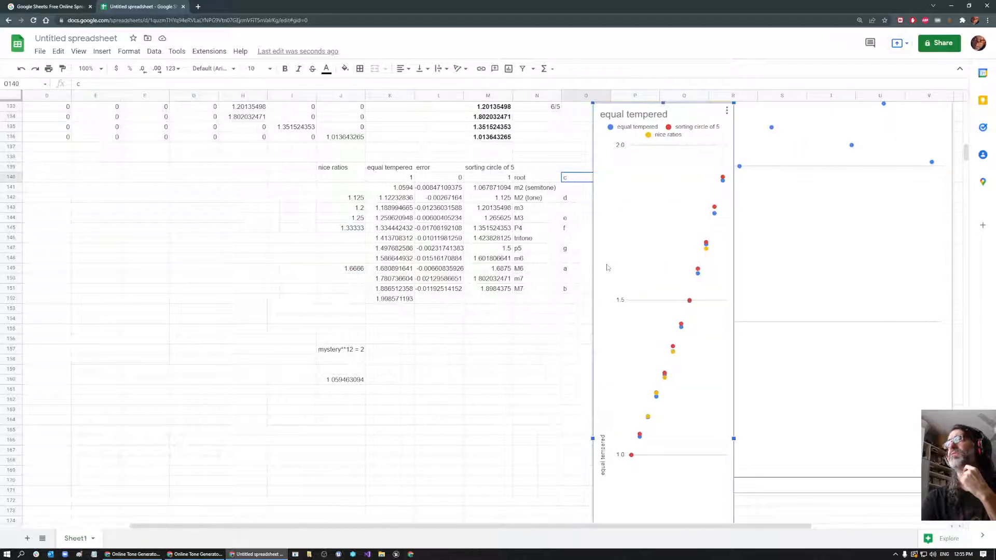
right_click(607, 264)
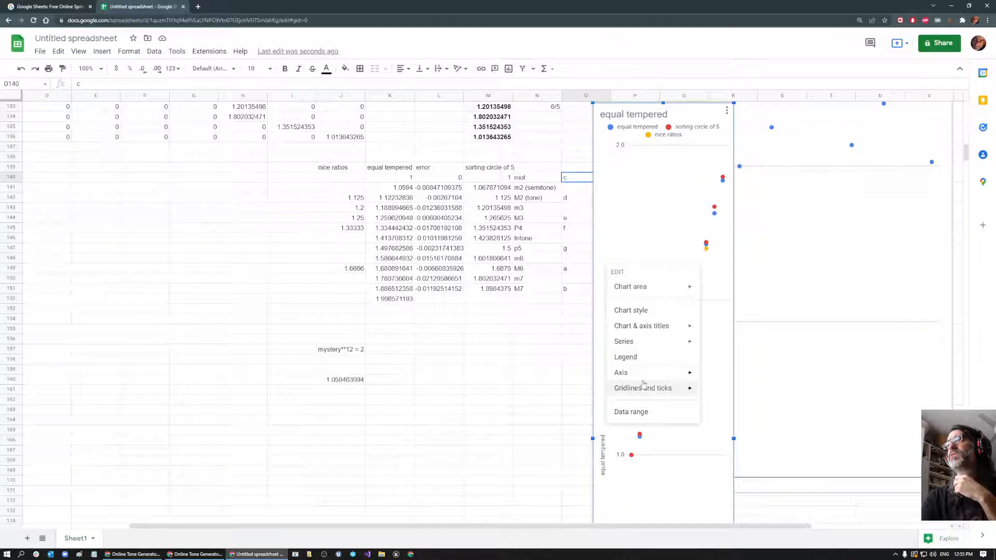
click(537, 349)
scroll(571, 337, down, 1)
scroll(571, 337, left, 1)
scroll(718, 377, up, 2)
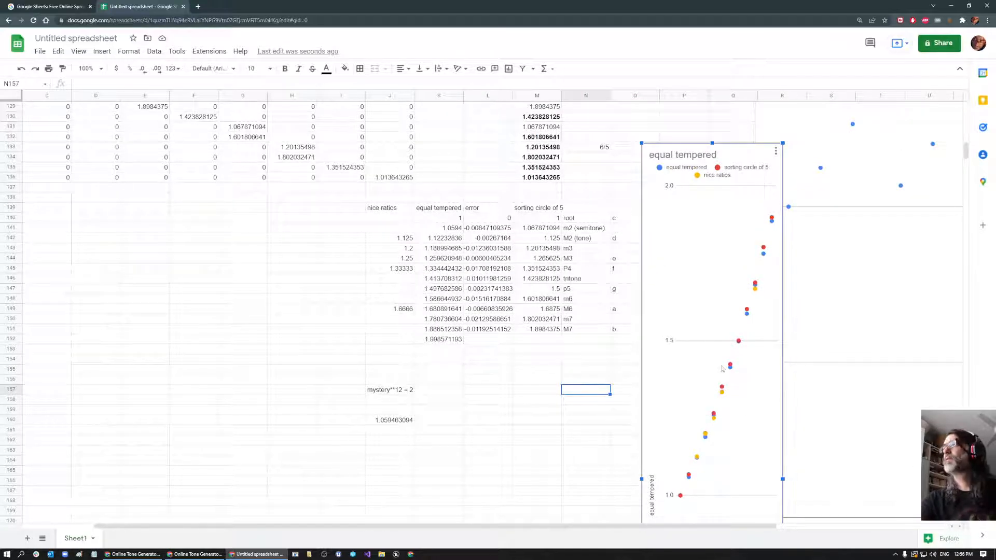
Check the fraction in R92 of the filtered grid and enter 1.4 in J146 as the nice ratio for the tritone.
scroll(724, 369, up, 8)
scroll(683, 318, up, 7)
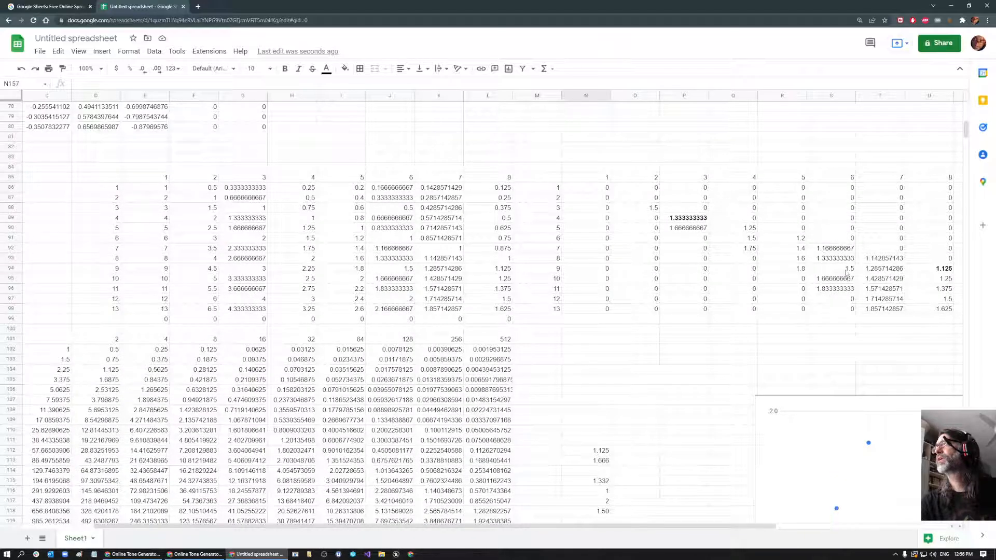
click(836, 249)
click(792, 249)
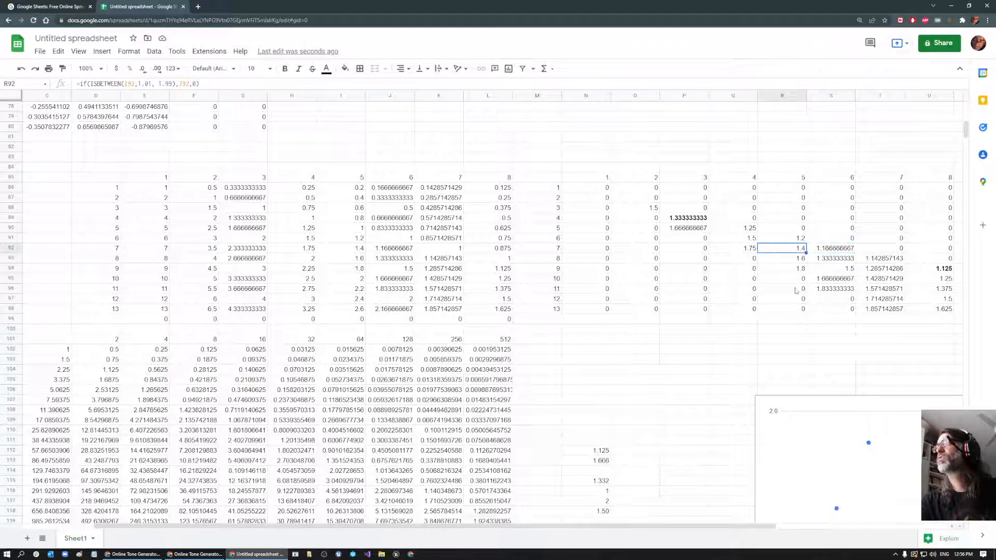
scroll(798, 288, down, 9)
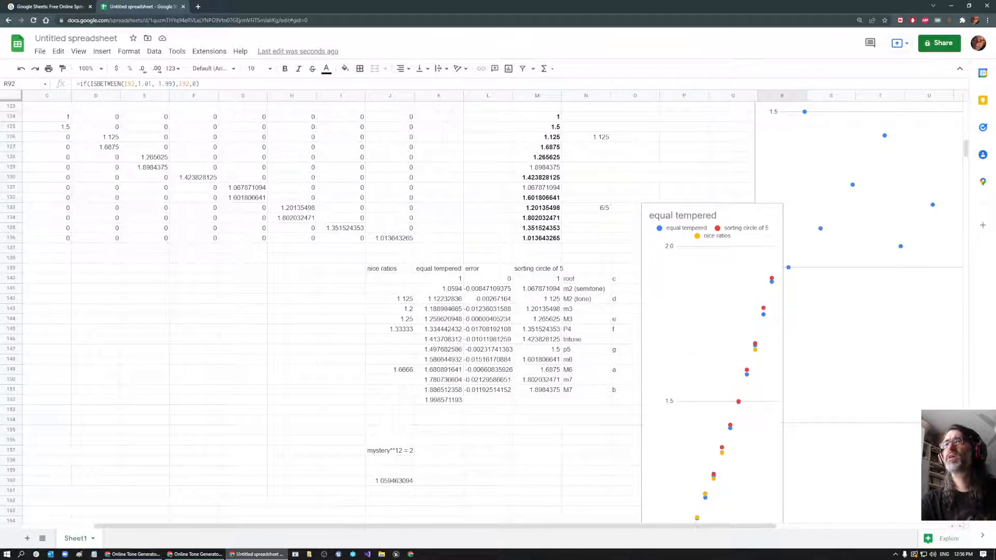
click(408, 341)
text(1)
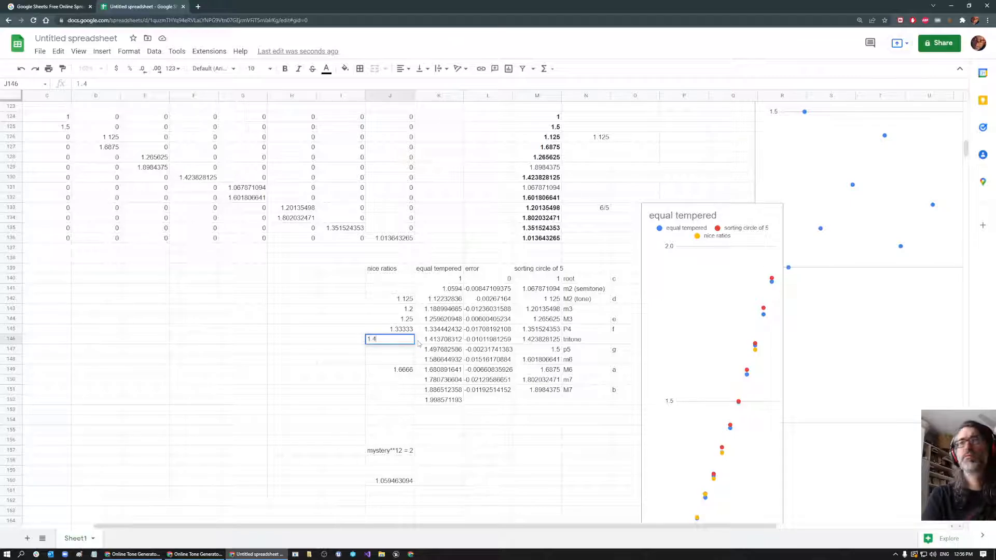
text(.4)
key(Return)
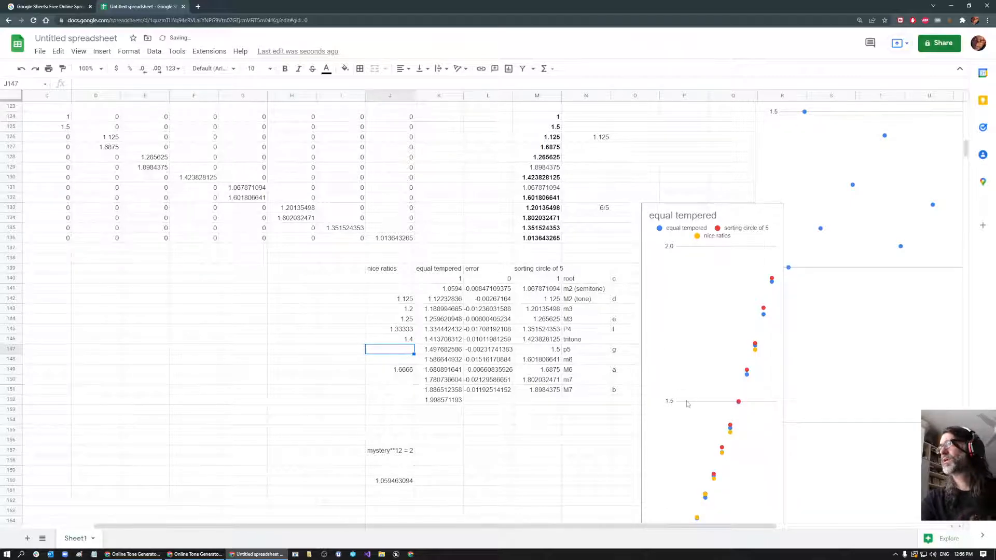
scroll(685, 400, down, 3)
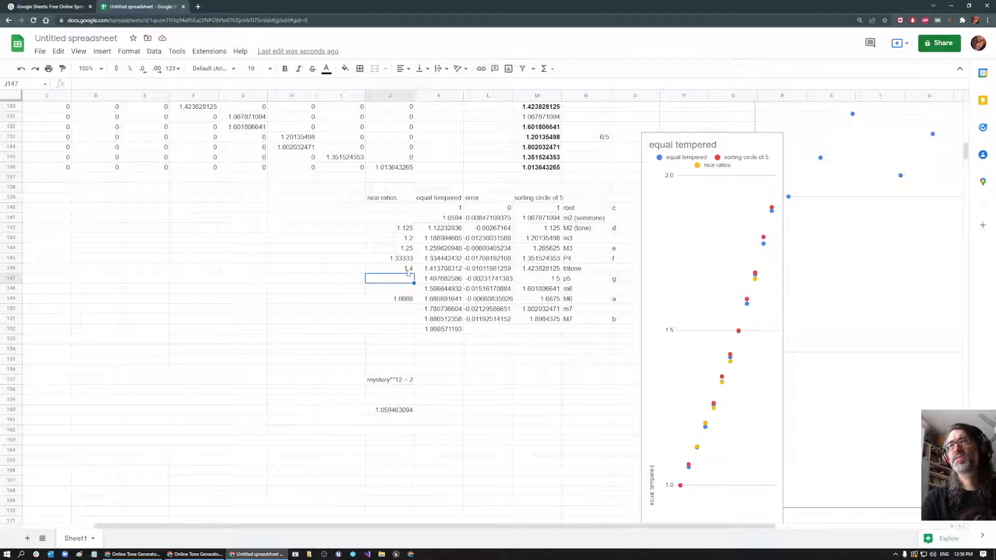
Consult the filtered fraction grid in rows 85 to 98 and enter 1.5 in J147 as the nice ratio for p5.
scroll(407, 273, up, 10)
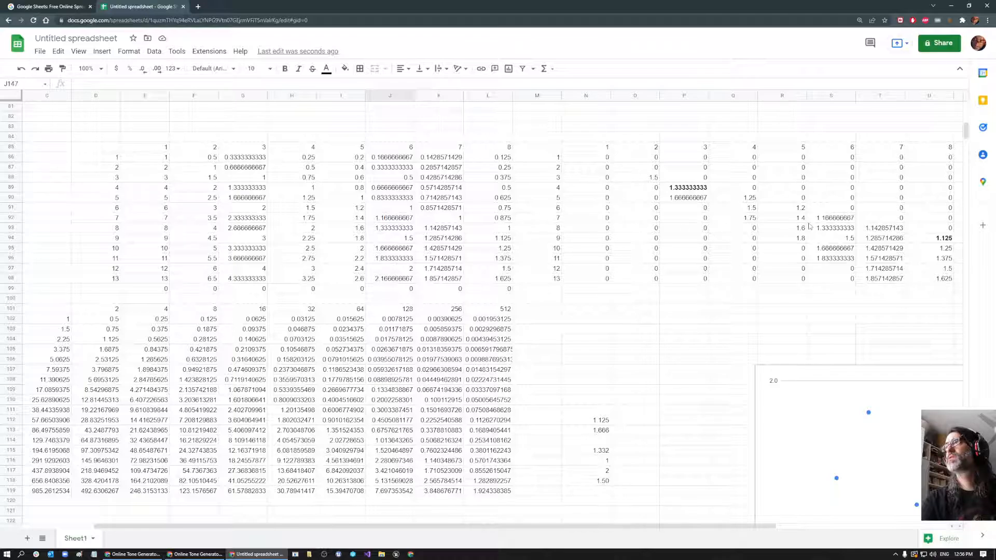
scroll(574, 373, down, 7)
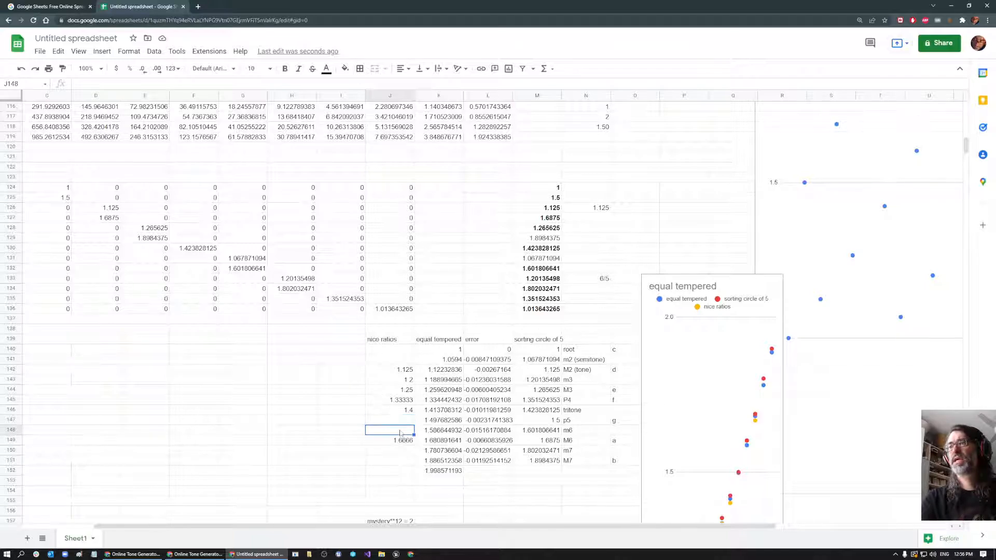
text(1.5)
key(Return)
Compare the p5 points in the chart with the equal-tempered value in K147 and the circle-of-5 value in M147.
scroll(774, 479, up, 2)
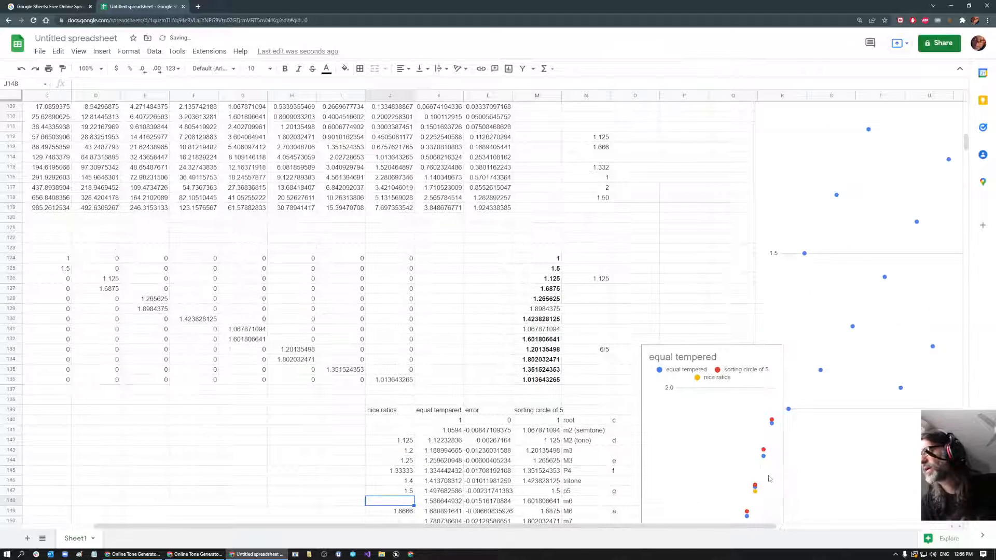
scroll(774, 479, down, 5)
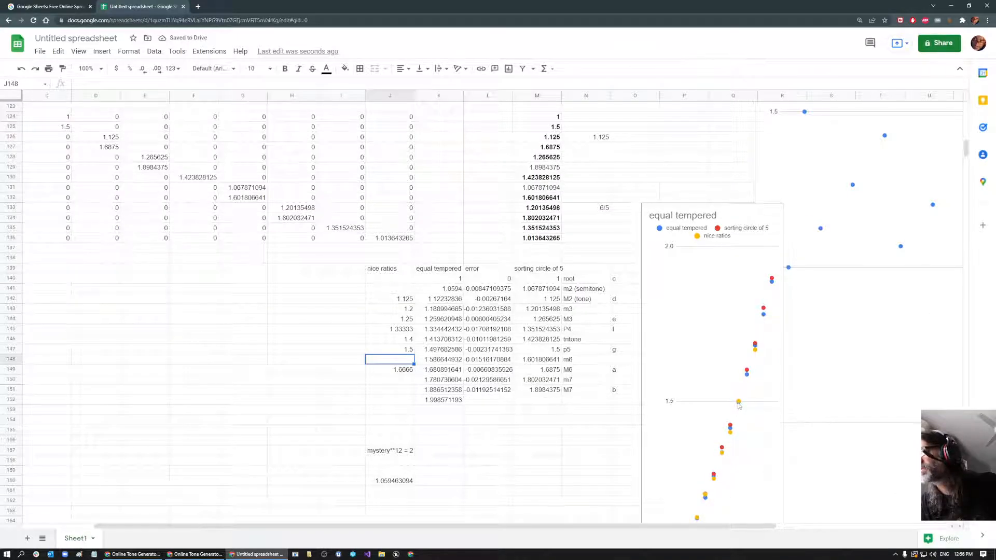
click(439, 352)
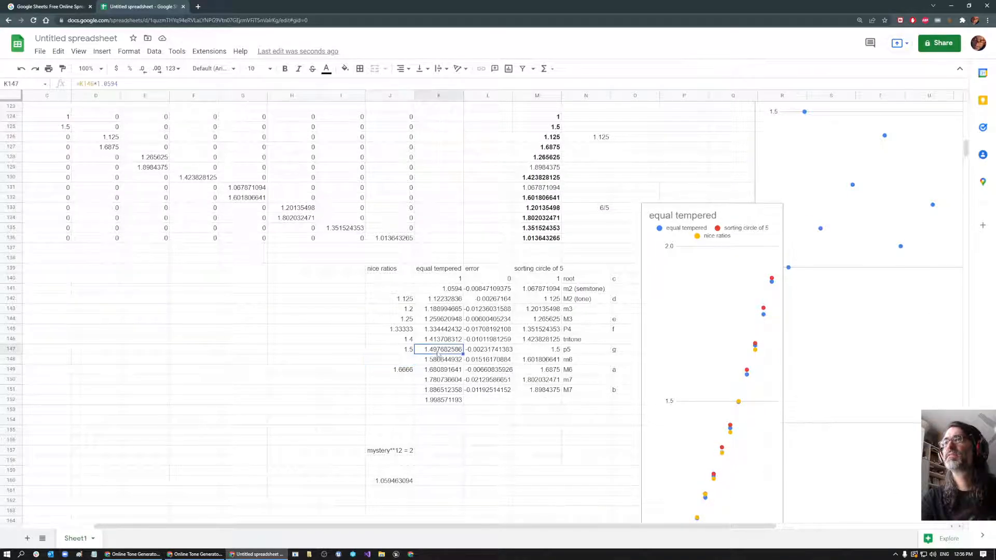
click(542, 351)
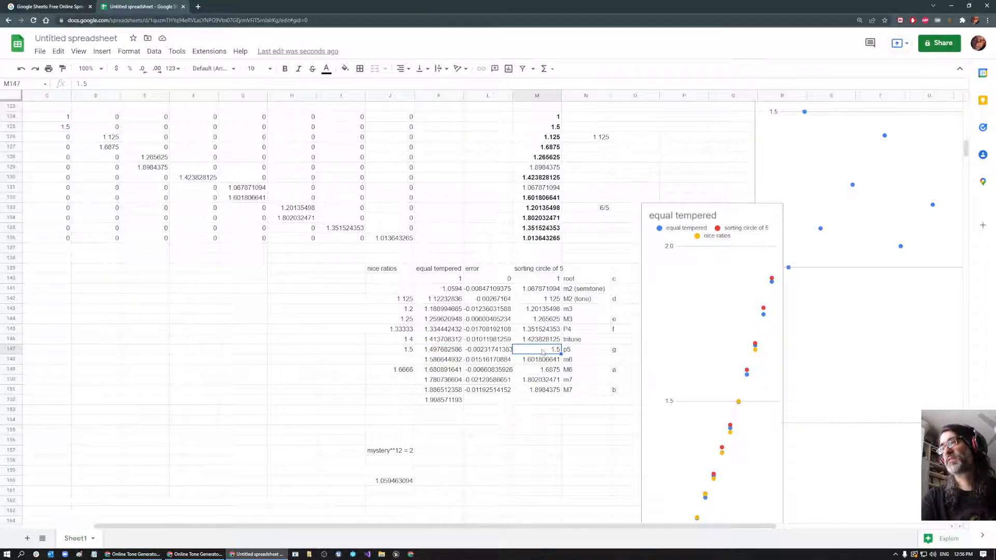
click(439, 355)
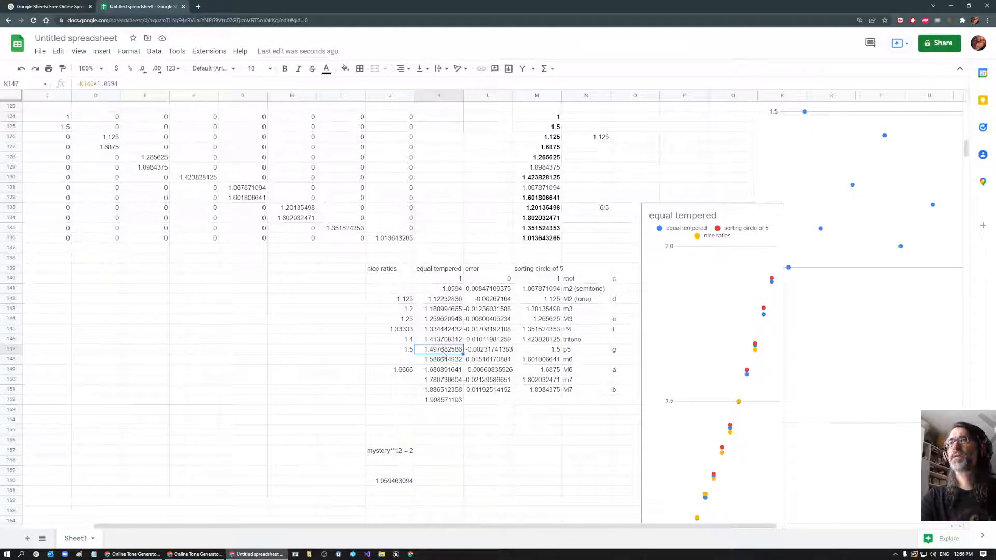
Check the fraction in Q92, try 1.75 in J150 as the nice ratio for m7, and clear that cell again.
scroll(602, 327, up, 8)
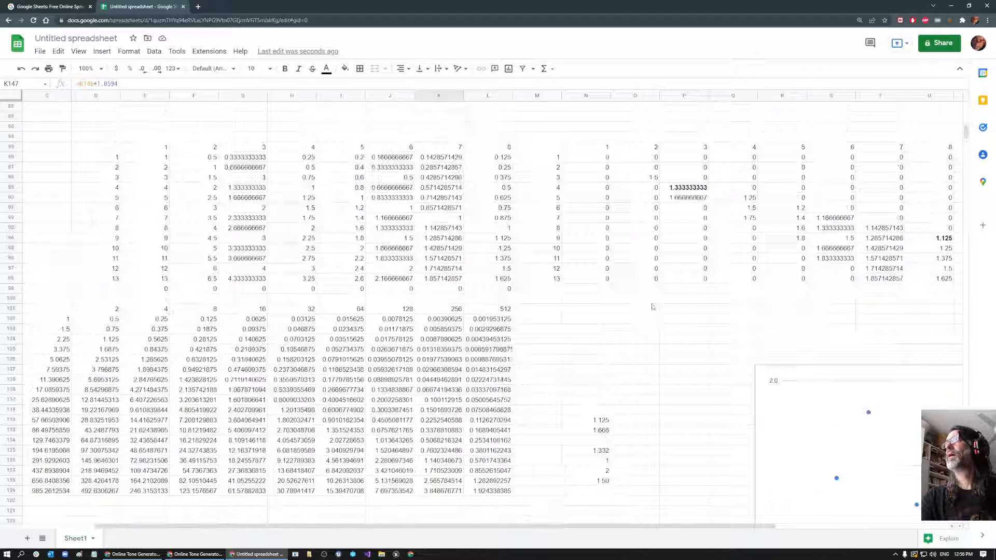
click(746, 221)
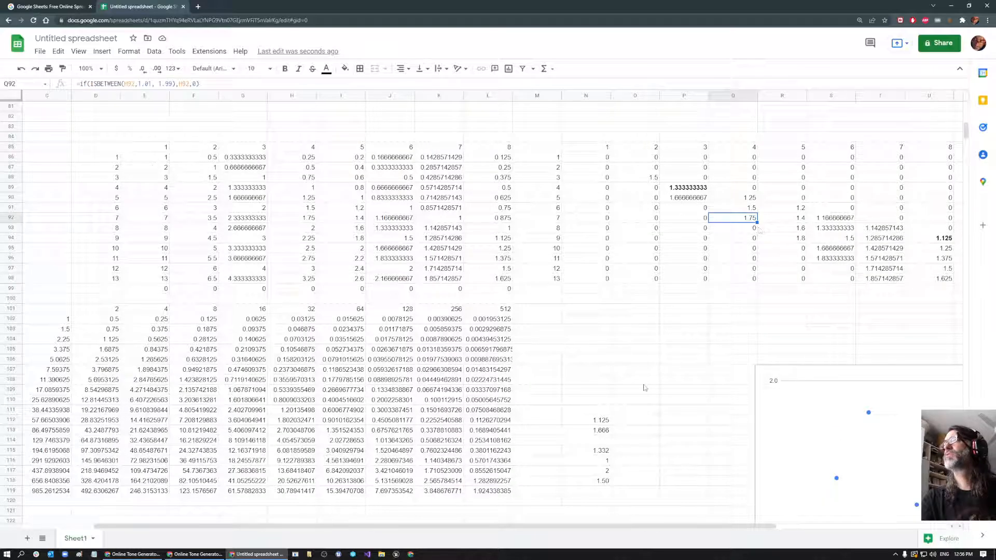
scroll(646, 388, down, 8)
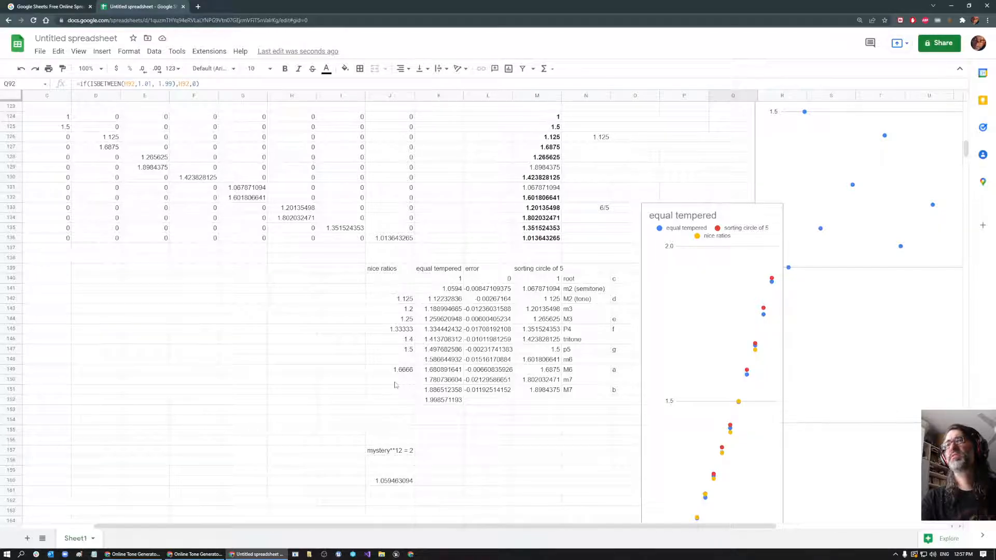
click(394, 383)
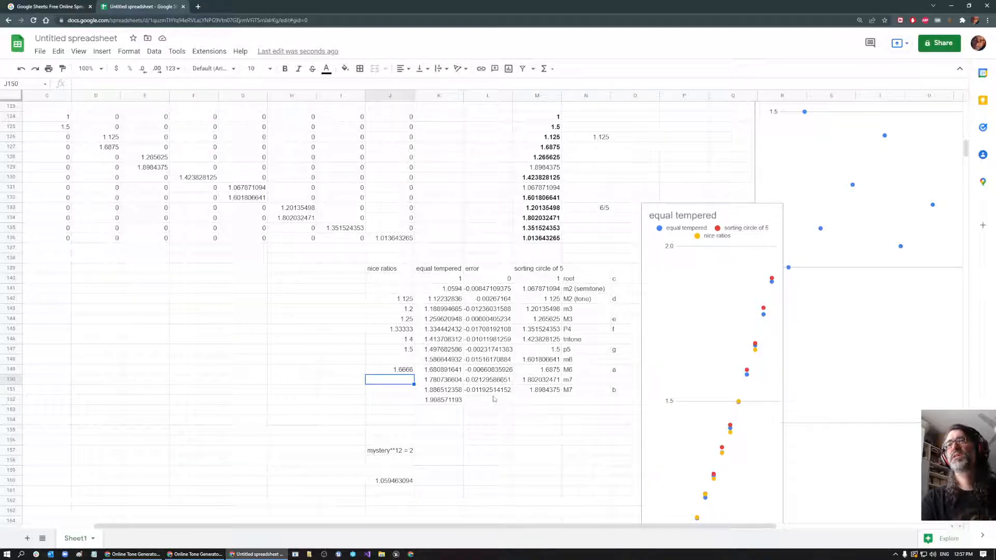
text(1.)
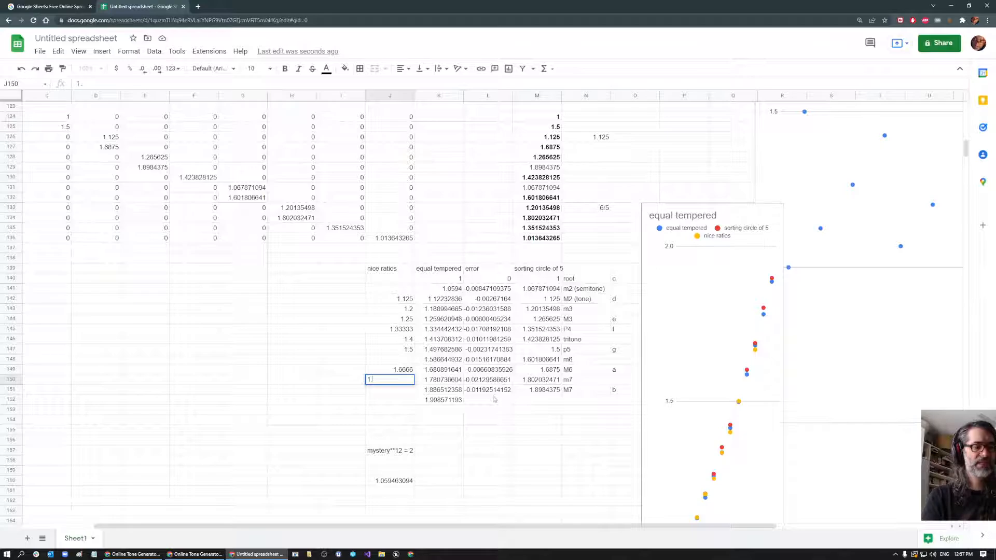
text(75)
key(Return)
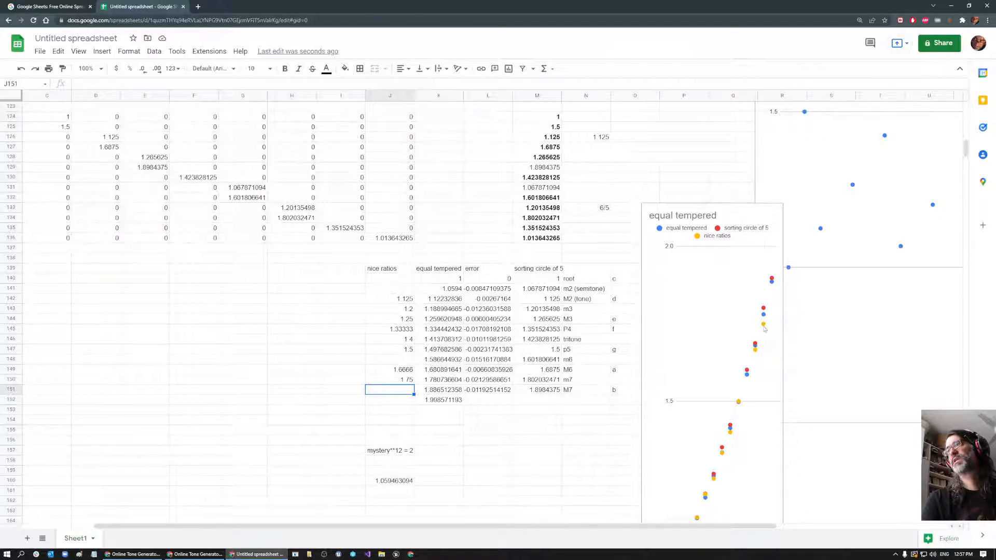
click(398, 381)
key(Delete)
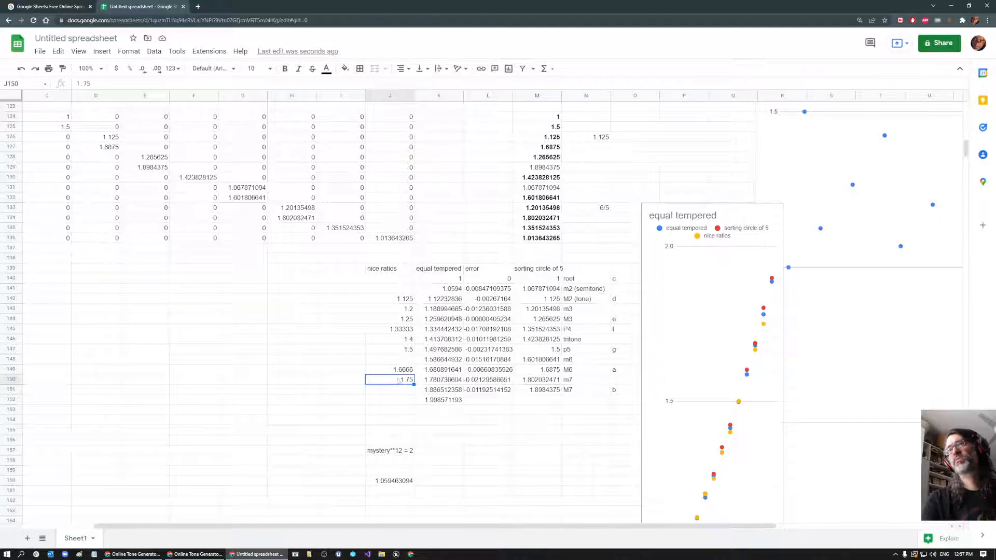
Check the fraction in R93 of the filtered grid and enter 1.6 in J148 as the nice ratio for m6.
scroll(398, 380, up, 10)
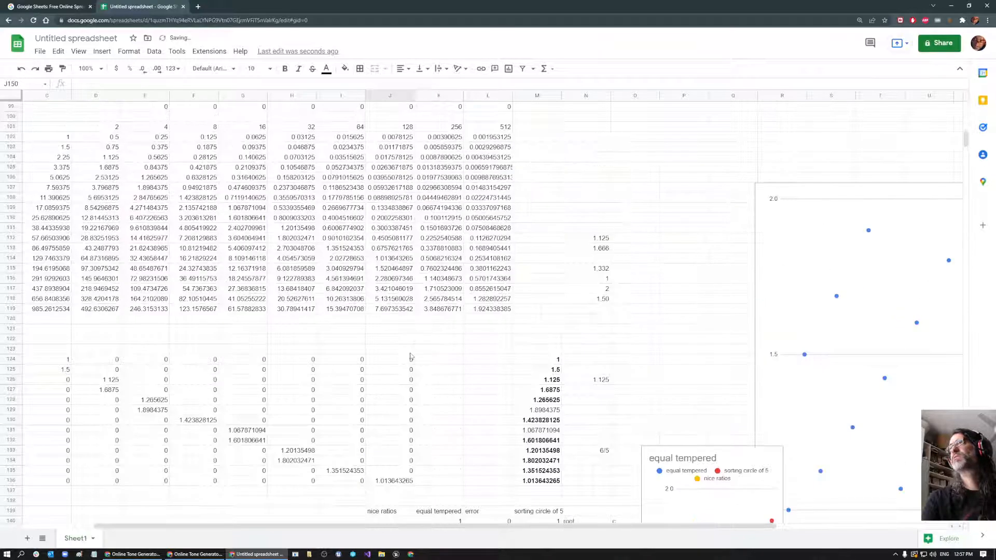
click(802, 230)
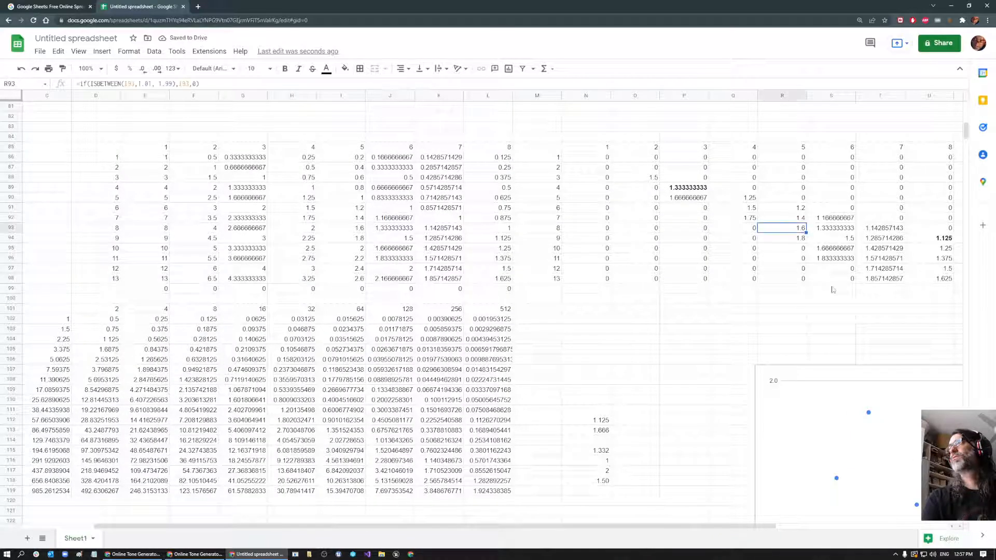
scroll(634, 304, down, 9)
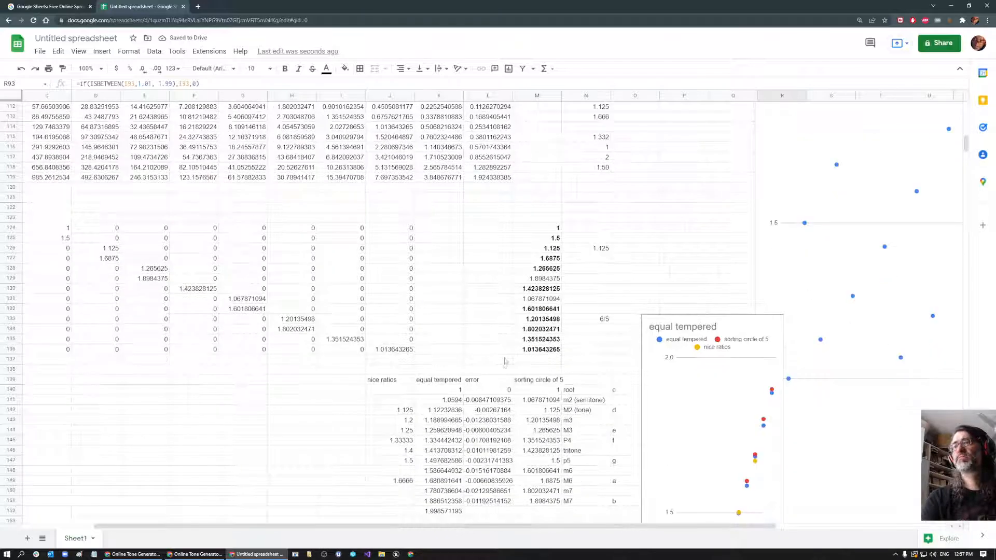
click(404, 402)
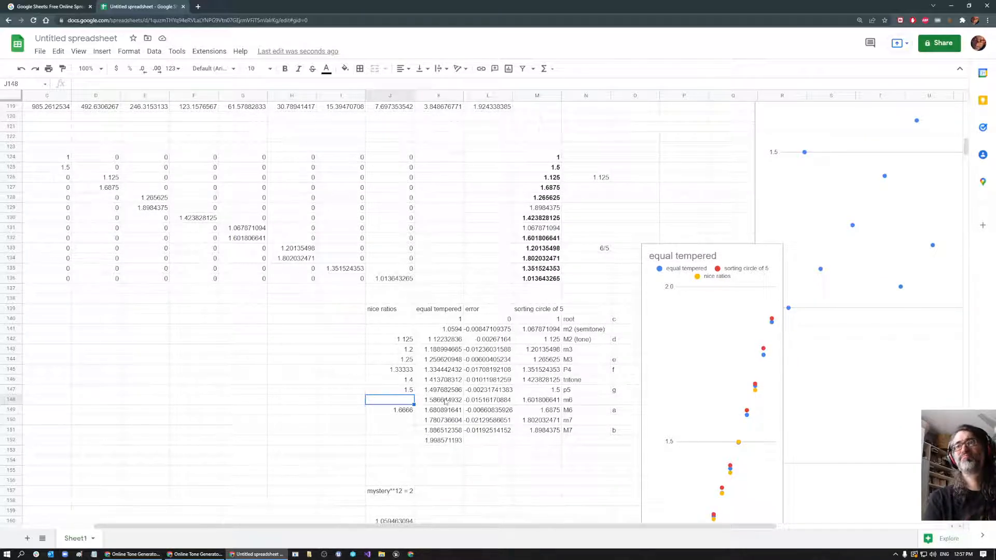
text(1.6)
key(Return)
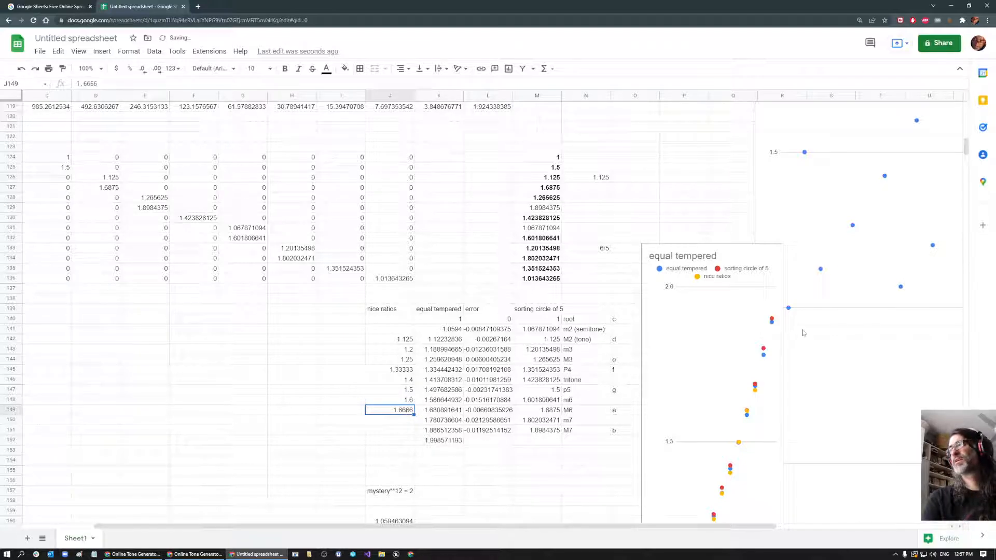
Compare the equal-tempered and circle-of-5 values for M6 and m6 in rows 149 and 148 with their chart points.
scroll(754, 356, down, 3)
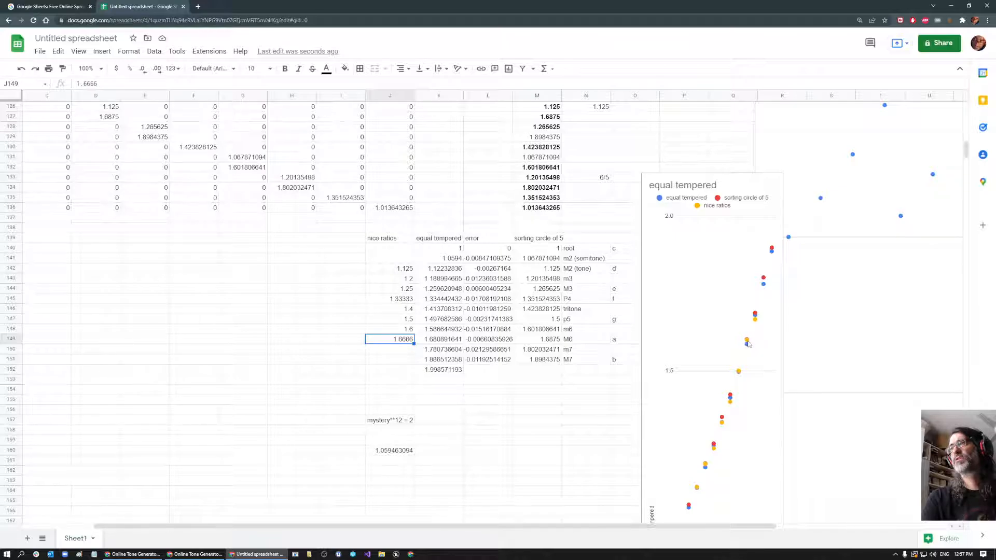
click(547, 342)
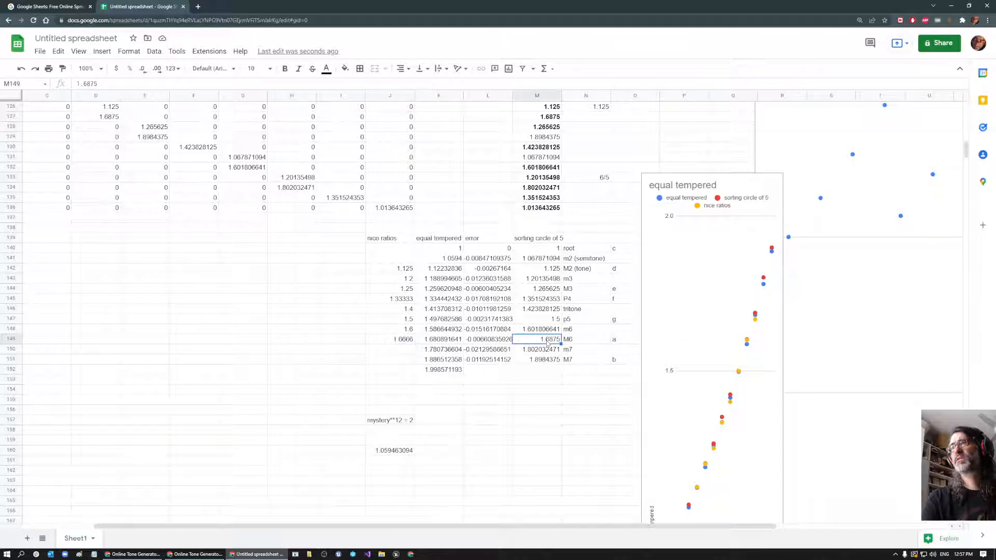
click(455, 340)
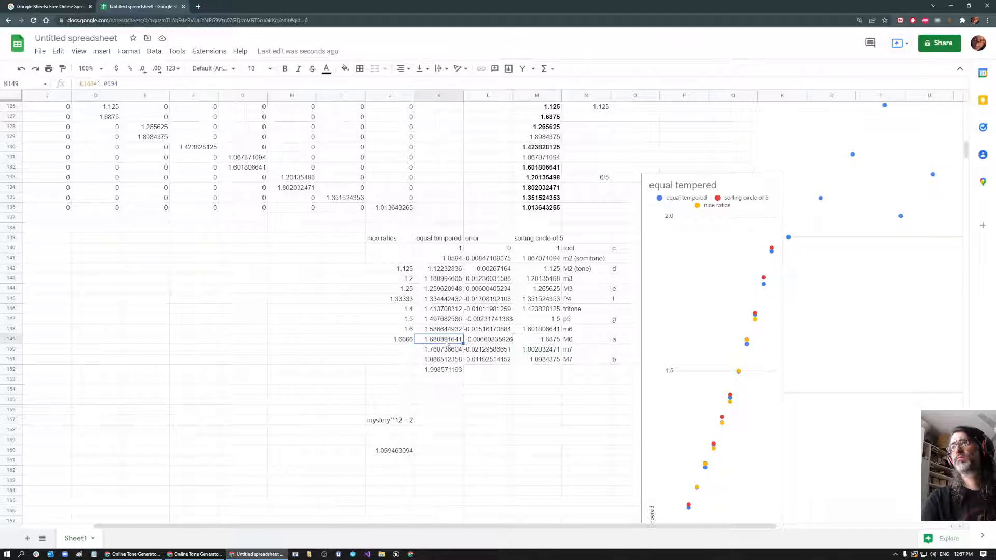
click(438, 332)
click(535, 333)
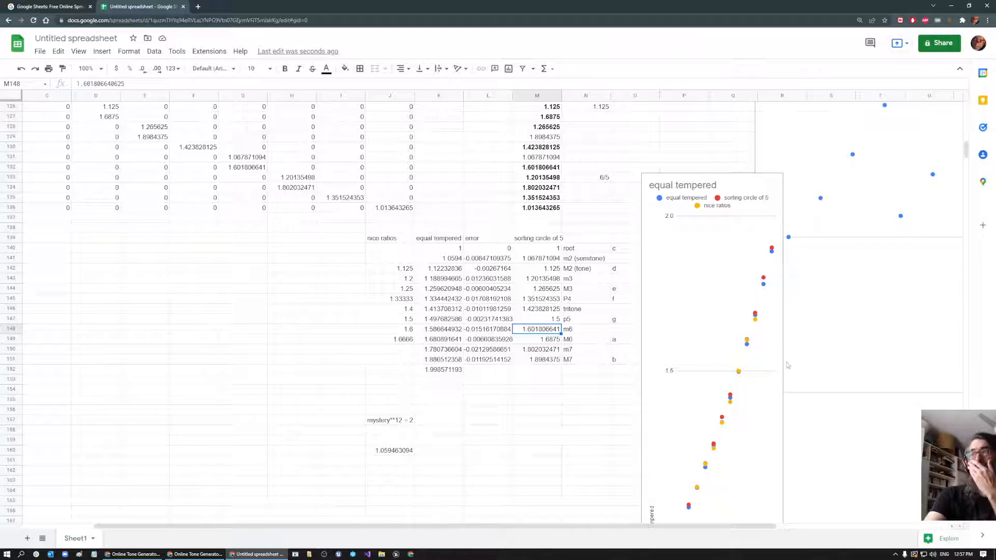
Review the sine wave chart, the fraction grids, the formula in J136 and the comparison chart of the three ratio sets.
scroll(787, 365, down, 2)
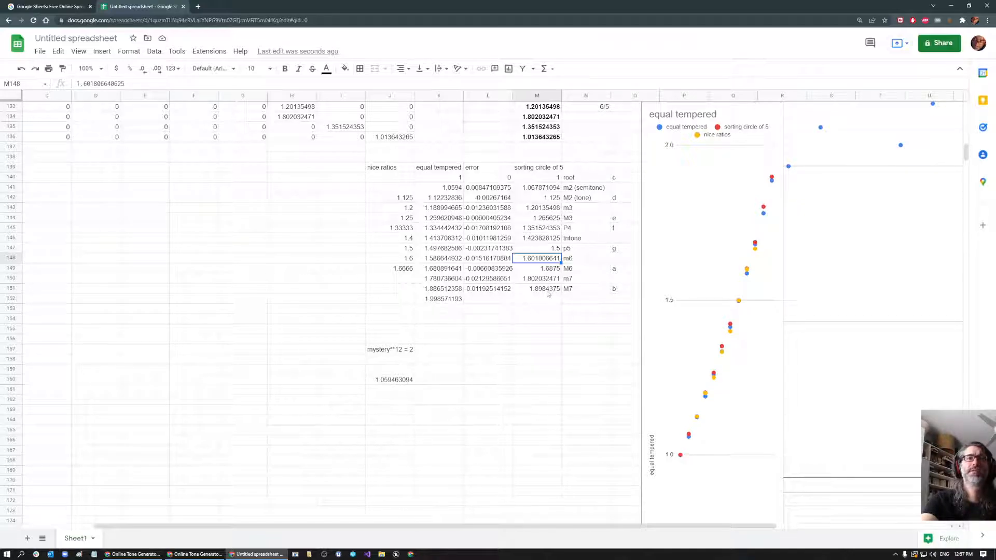
scroll(366, 322, up, 15)
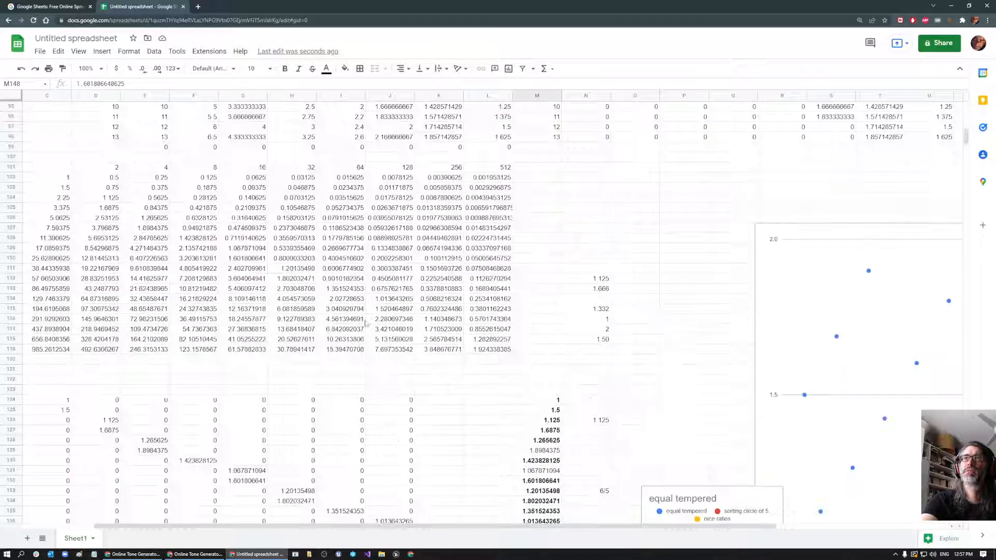
scroll(365, 323, up, 10)
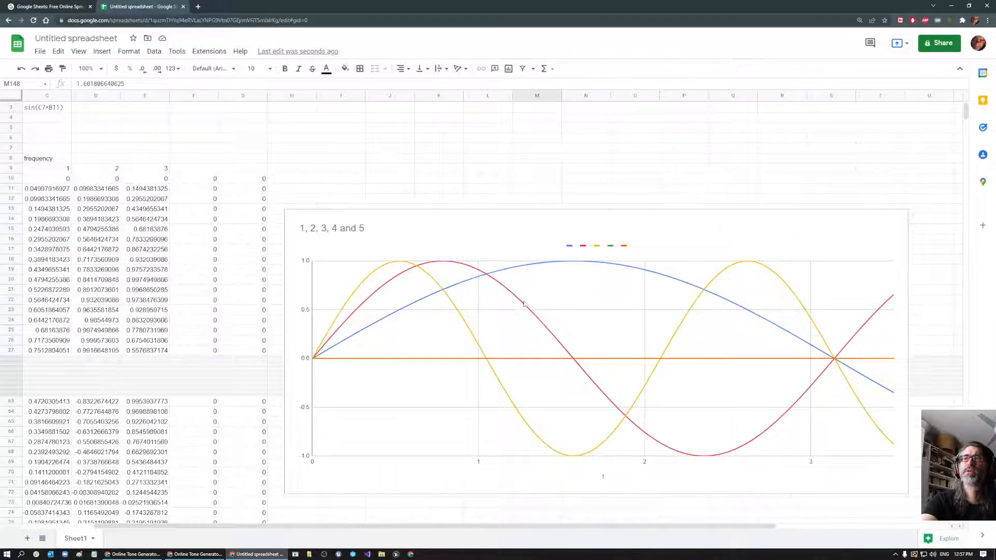
scroll(497, 346, down, 20)
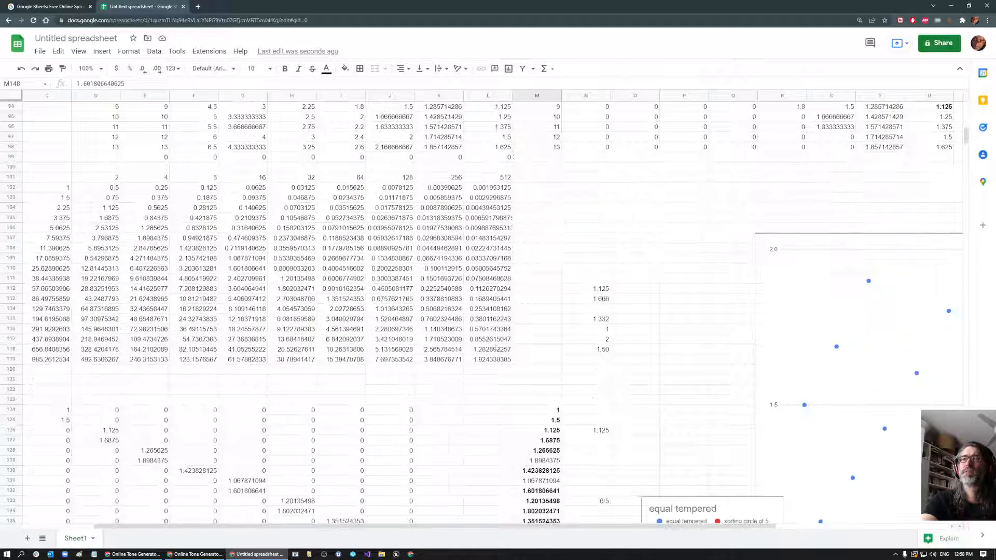
click(384, 364)
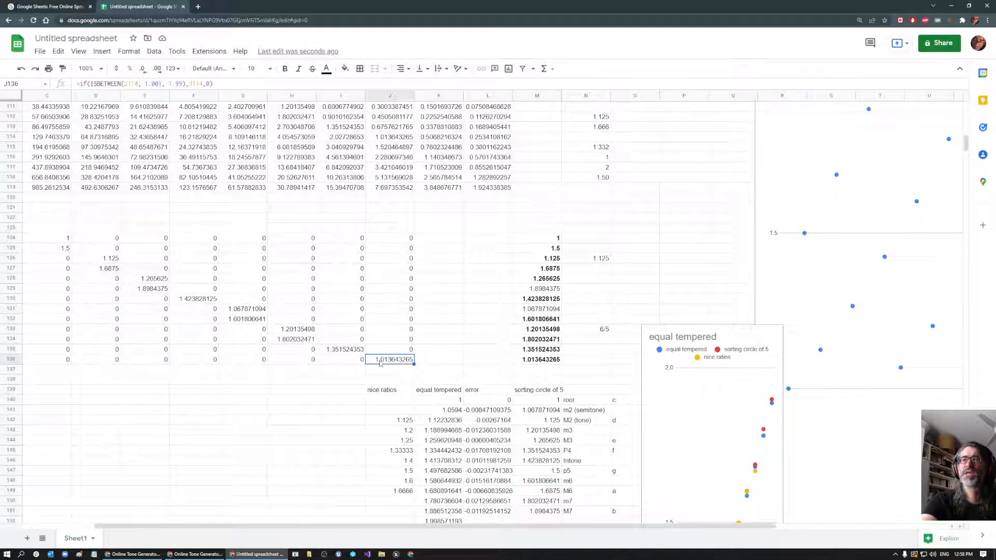
scroll(401, 372, down, 3)
scroll(401, 373, up, 15)
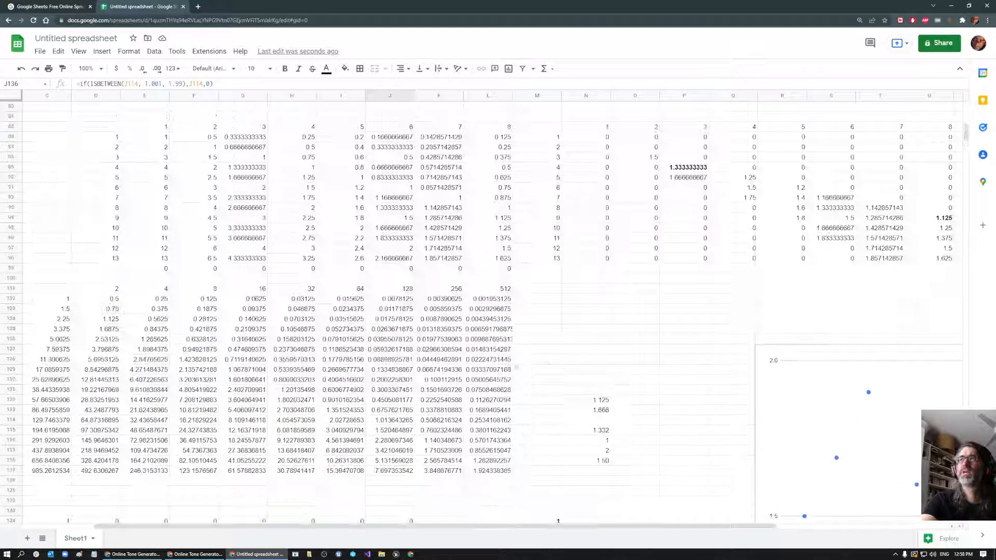
scroll(697, 367, down, 13)
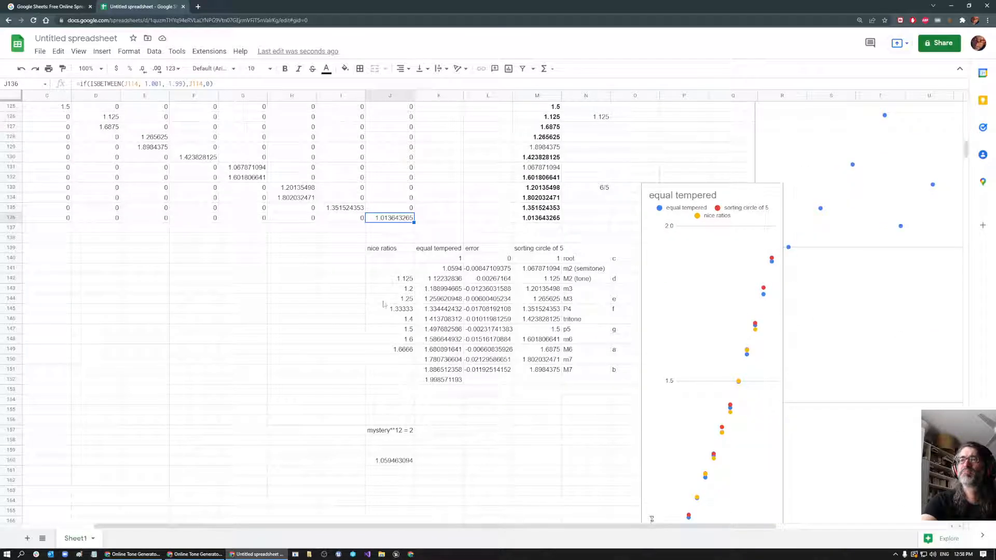
scroll(755, 313, down, 2)
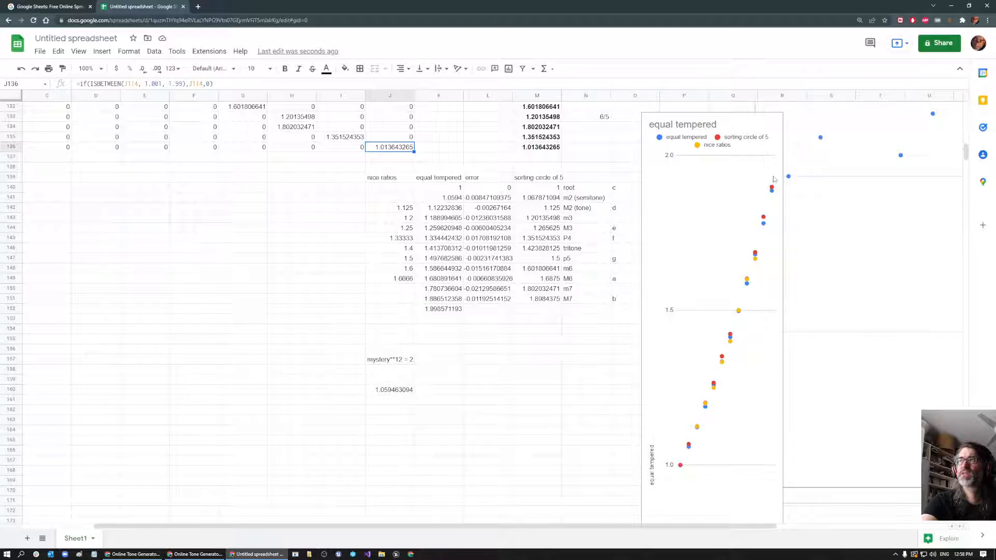